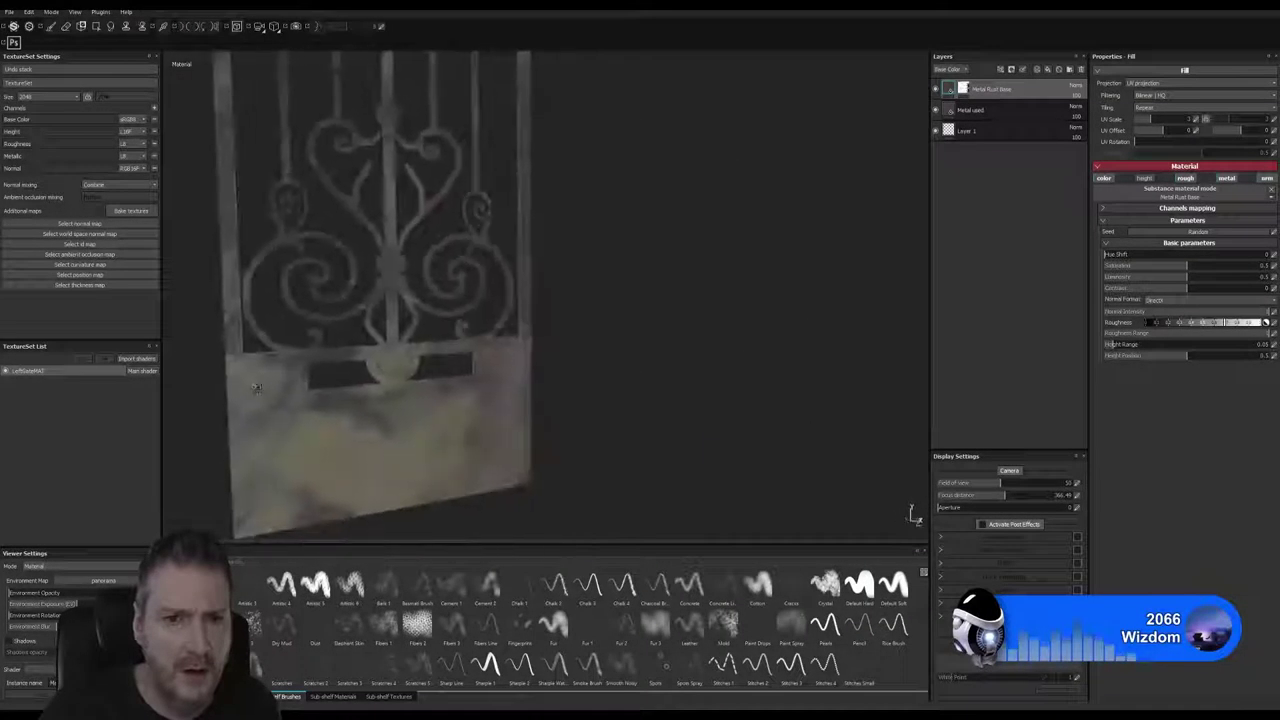
# Step: Paint on the Metal Rust Base layer's mask to remove rust from the upper gate's central ornament and an adjacent vertical bar
pyautogui.keyDown('alt'); pyautogui.moveTo(348, 358); pyautogui.dragTo(970, 271); pyautogui.keyUp('alt')
pyautogui.keyDown('alt'); pyautogui.moveTo(970, 271); pyautogui.dragTo(631, 314, button='right'); pyautogui.keyUp('alt')
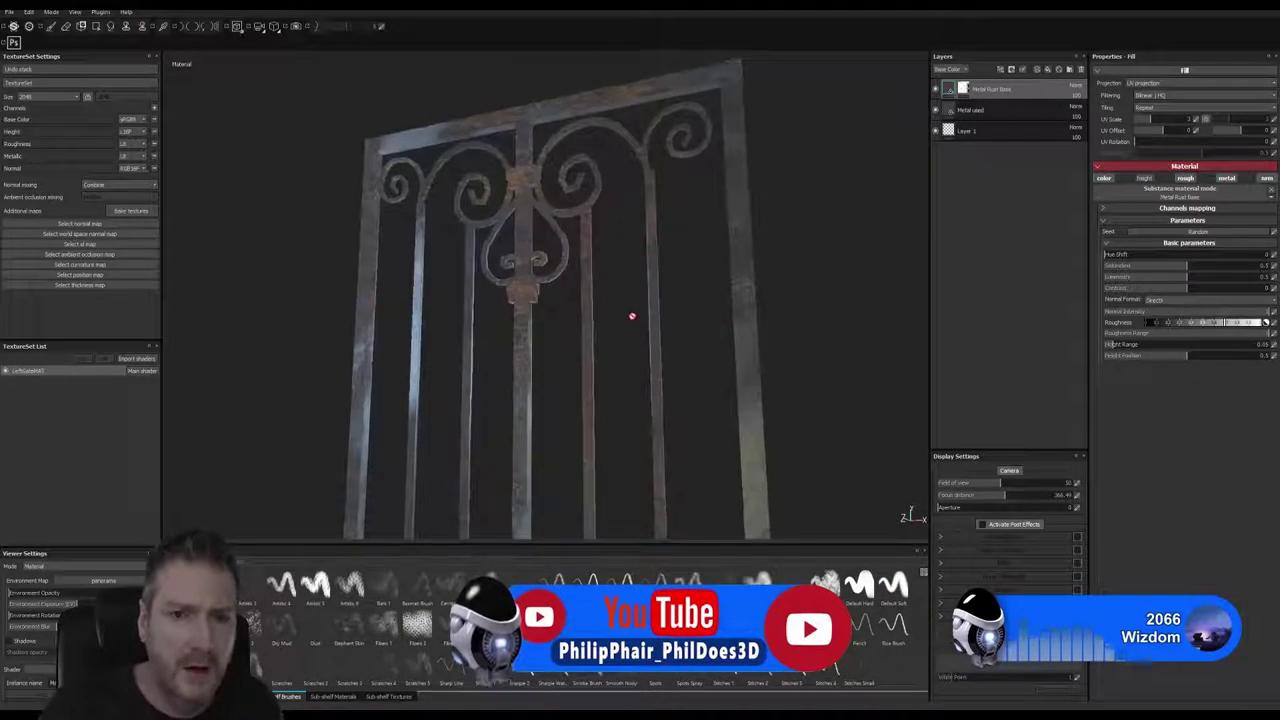
pyautogui.click(962, 90)
pyautogui.moveTo(527, 256); pyautogui.dragTo(525, 326)
pyautogui.moveTo(598, 357); pyautogui.dragTo(608, 455)
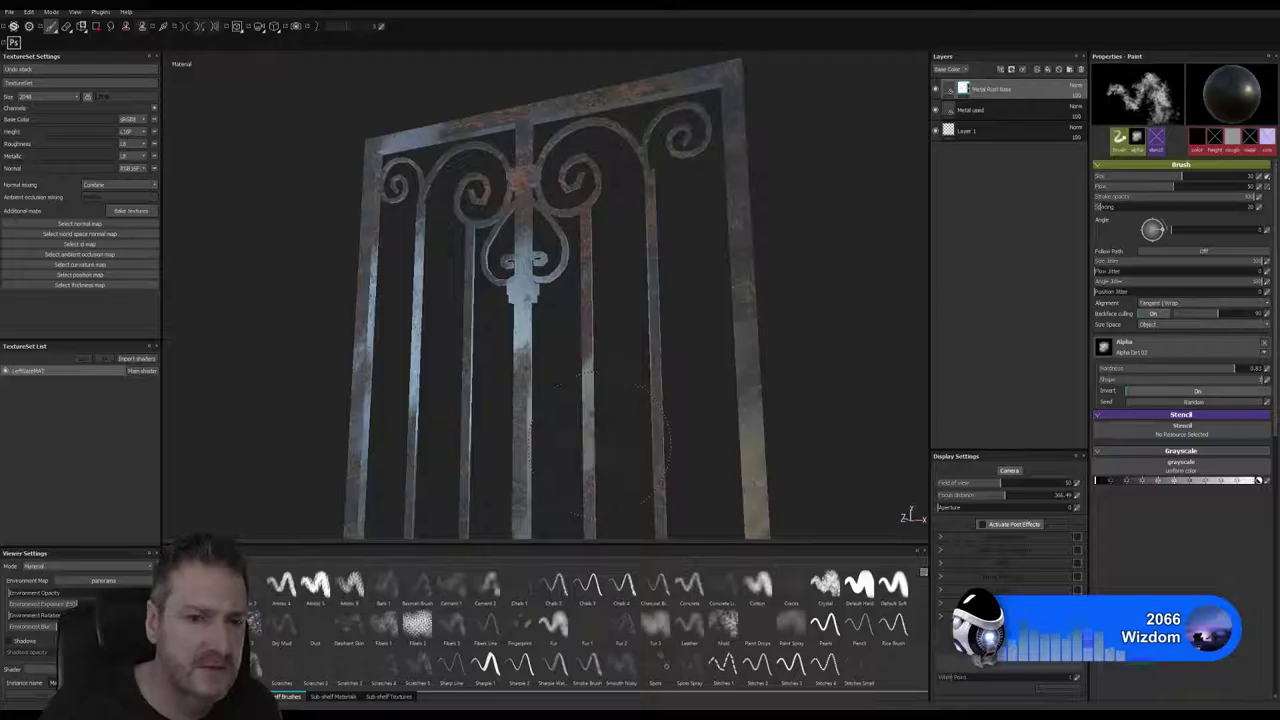
# Step: Reduce the brush size for finer rust removal on the upper scrollwork and bars
pyautogui.press('[')
pyautogui.press('[')
pyautogui.press('[')
pyautogui.press('[')
pyautogui.press('[')
pyautogui.press('[')
pyautogui.press('[')
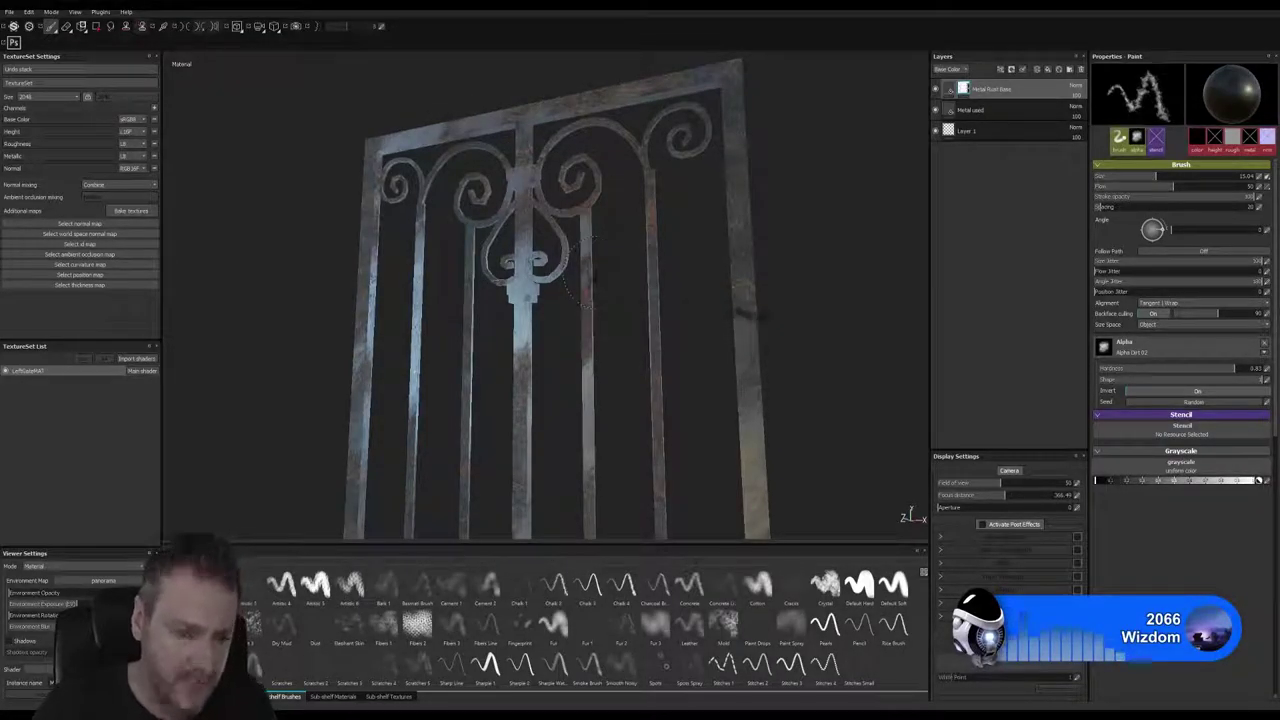
# Step: Compare the gate's lower section with the Metal Rust Base and Metal used layers each hidden and shown again
pyautogui.keyDown('alt'); pyautogui.moveTo(638, 335); pyautogui.dragTo(404, 479, button='right'); pyautogui.keyUp('alt')
pyautogui.keyDown('alt'); pyautogui.moveTo(500, 361); pyautogui.dragTo(522, 340, button='middle'); pyautogui.keyUp('alt')
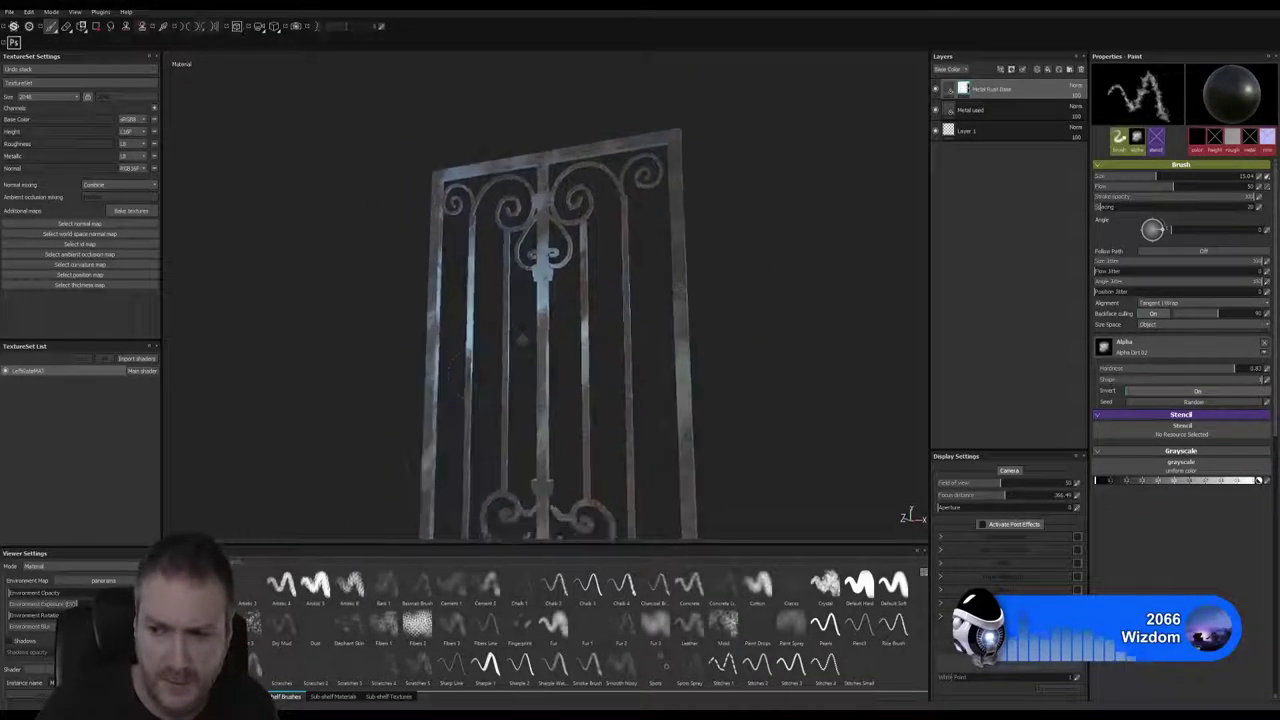
pyautogui.moveTo(521, 339)
pyautogui.keyDown('alt'); pyautogui.mouseDown()
pyautogui.moveTo(543, 370)
pyautogui.moveTo(631, 372)
pyautogui.moveTo(535, 313)
pyautogui.moveTo(594, 328)
pyautogui.mouseUp(); pyautogui.keyUp('alt')
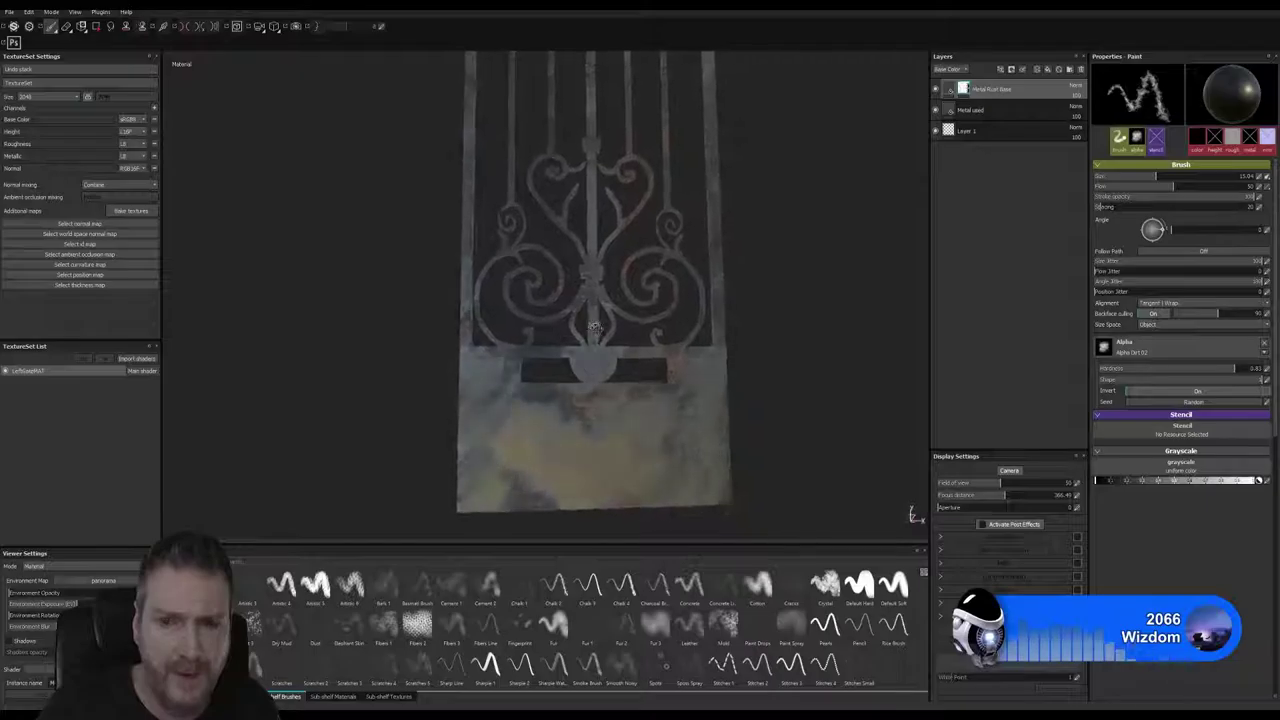
pyautogui.click(936, 90)
pyautogui.click(936, 90)
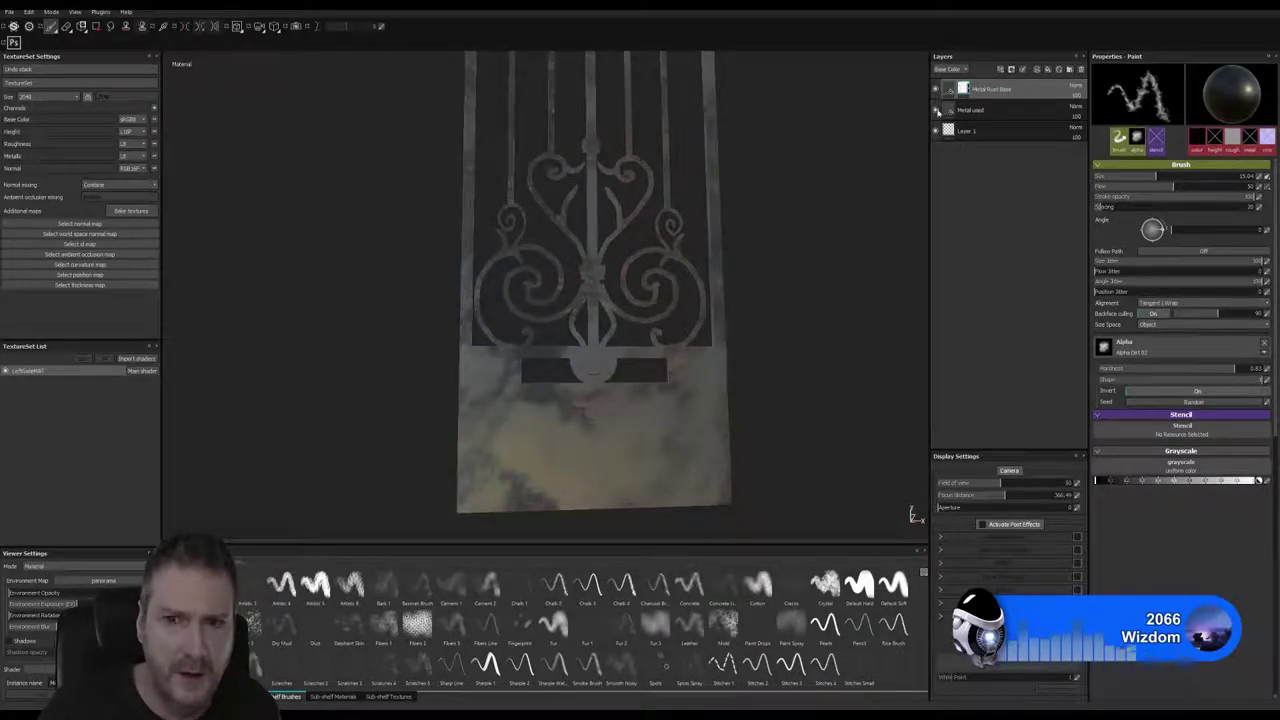
pyautogui.click(937, 111)
pyautogui.click(937, 111)
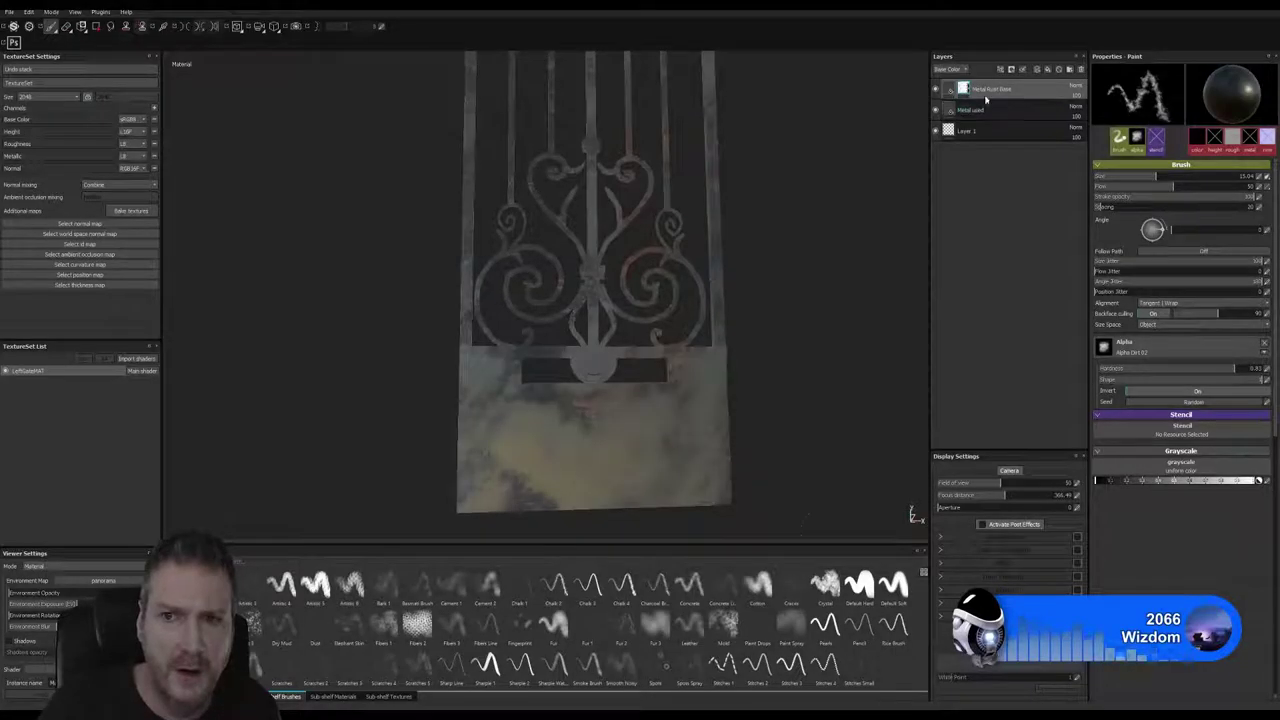
# Step: Find the Old Iron 001 (Bitmap) material in the shelf and add it as a fill layer above Metal Rust Base
pyautogui.click(333, 696)
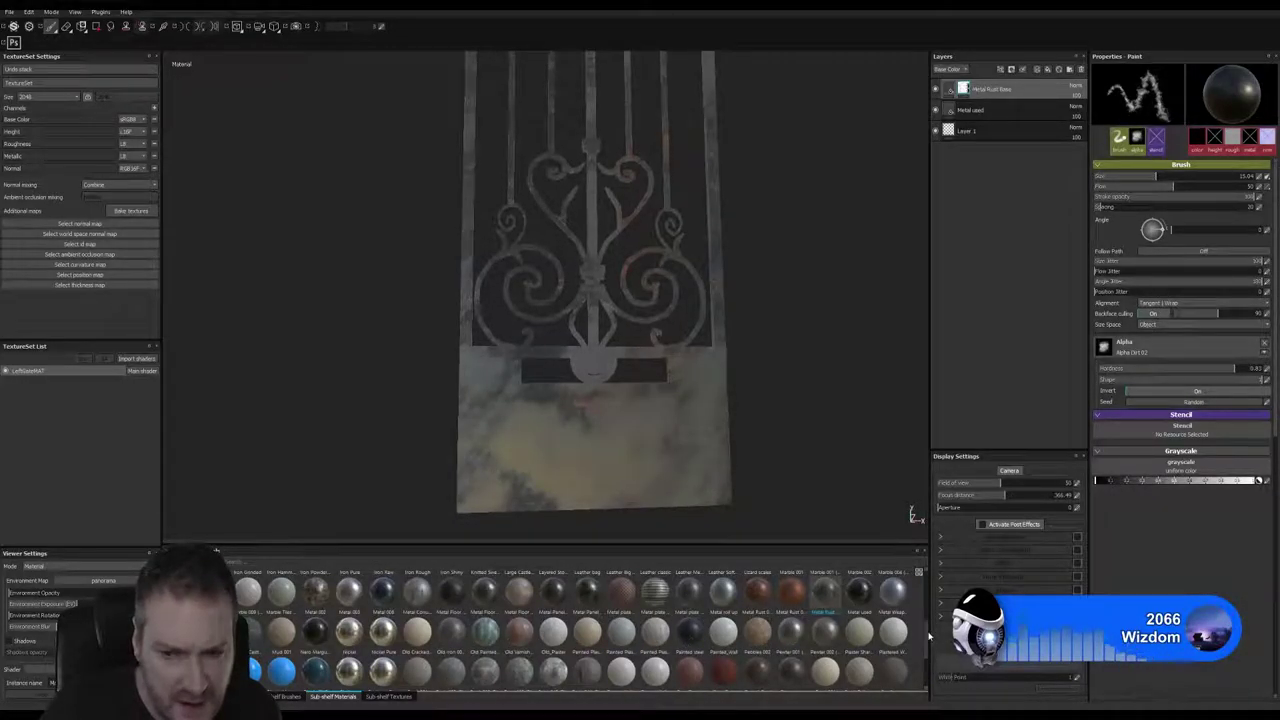
pyautogui.scroll(-5, 909, 636)
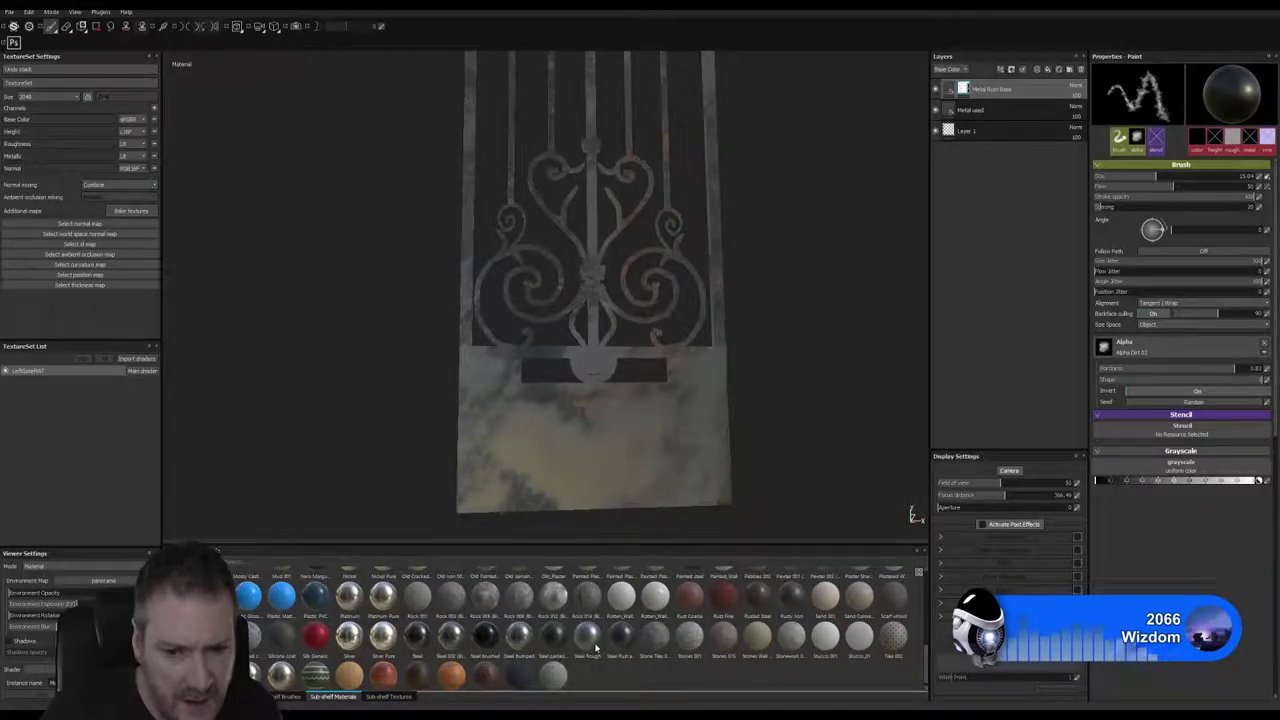
pyautogui.moveTo(596, 648)
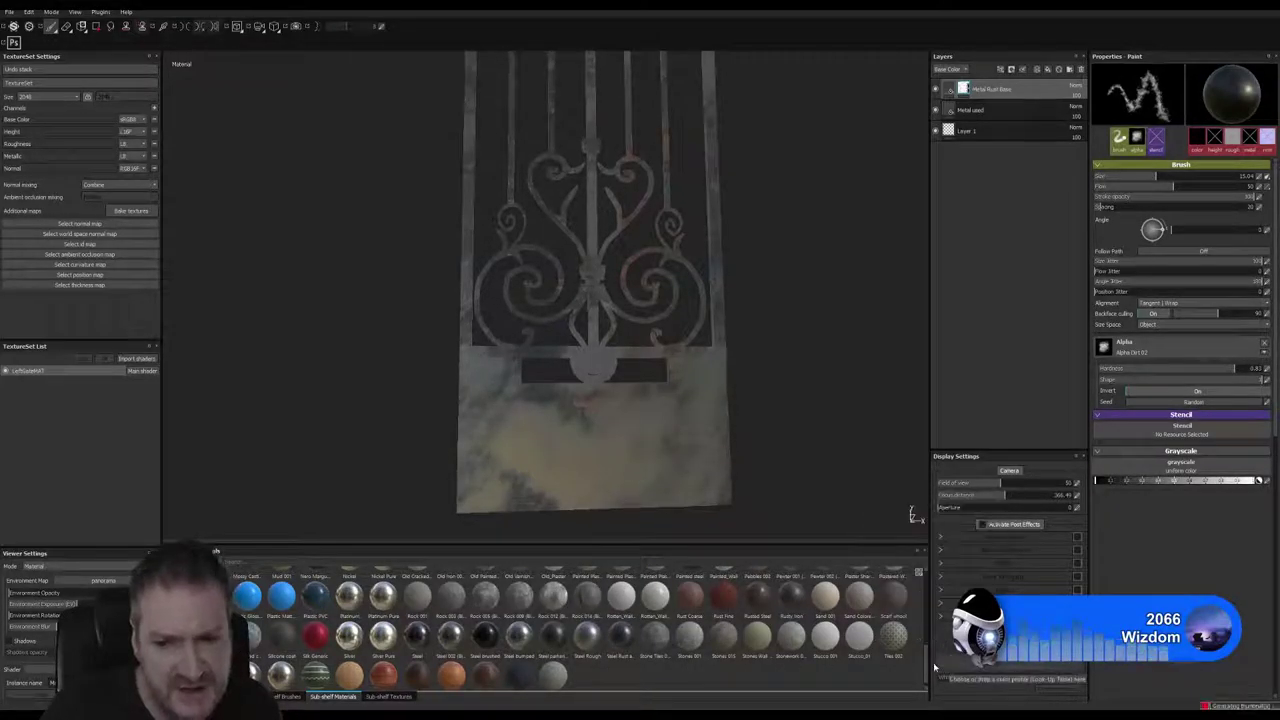
pyautogui.moveTo(928, 660)
pyautogui.mouseDown()
pyautogui.moveTo(918, 592)
pyautogui.moveTo(911, 628)
pyautogui.mouseUp()
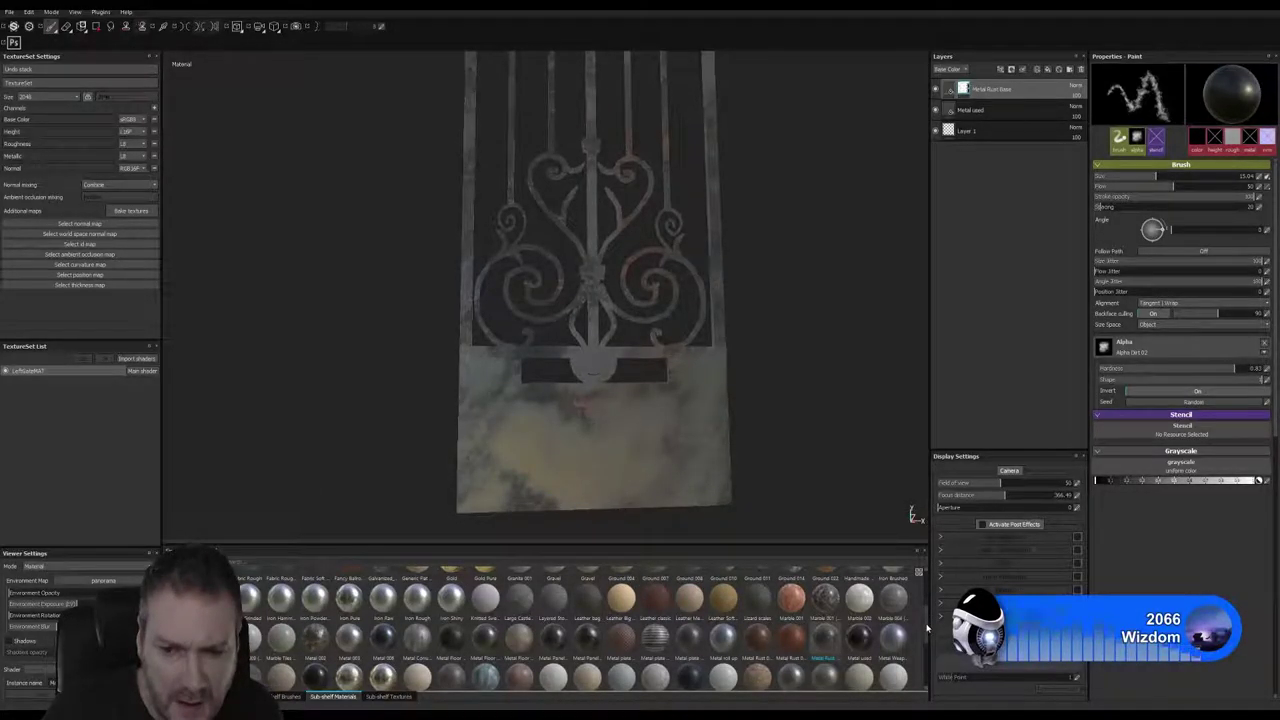
pyautogui.scroll(-2, 925, 642)
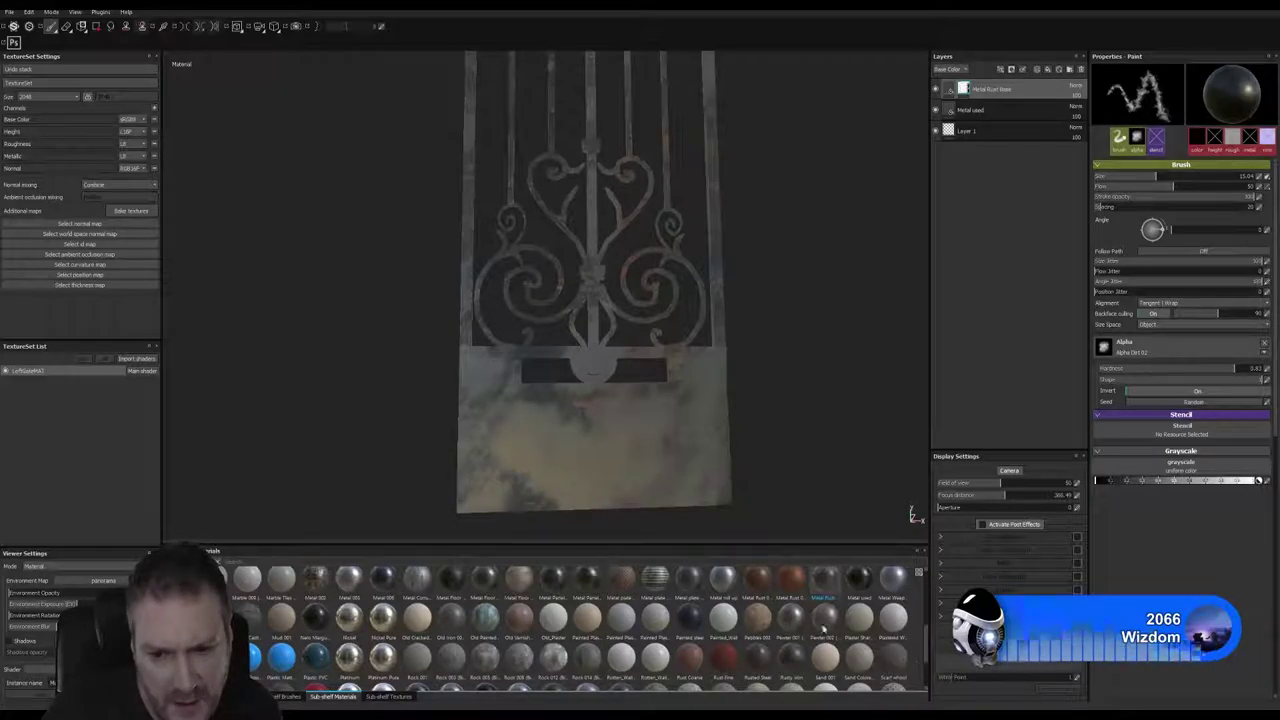
pyautogui.moveTo(820, 620)
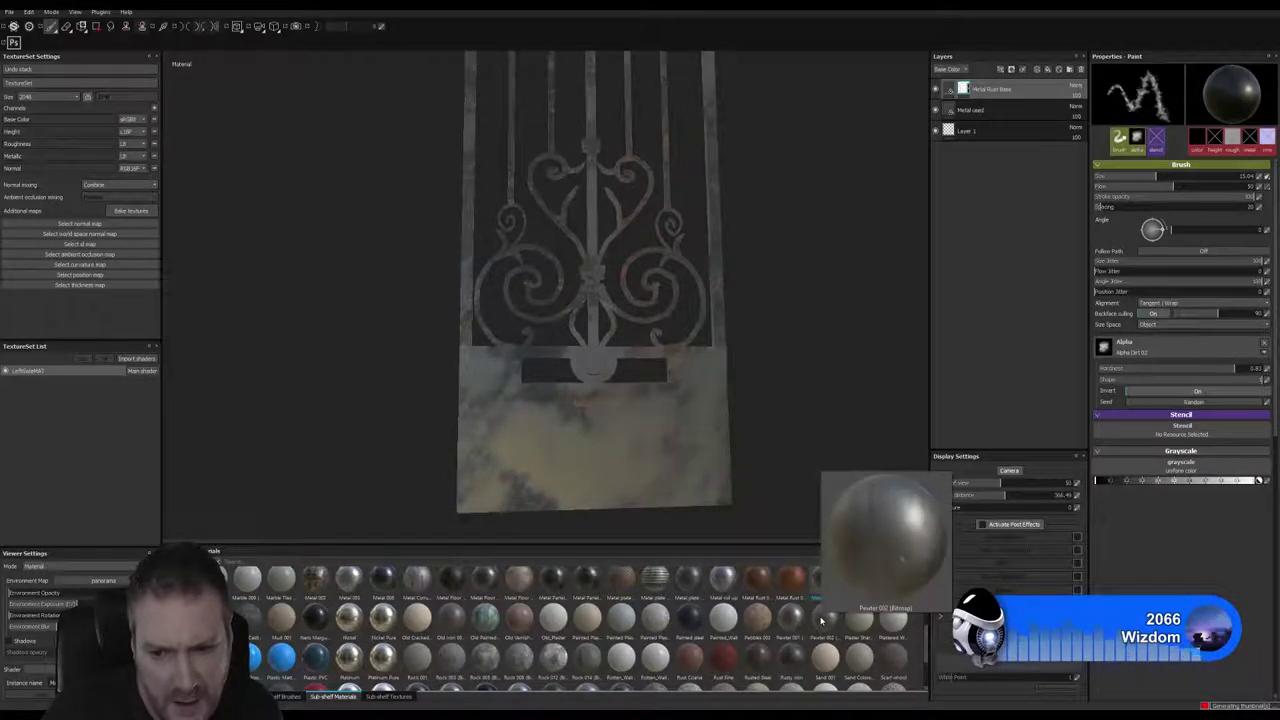
pyautogui.moveTo(460, 627)
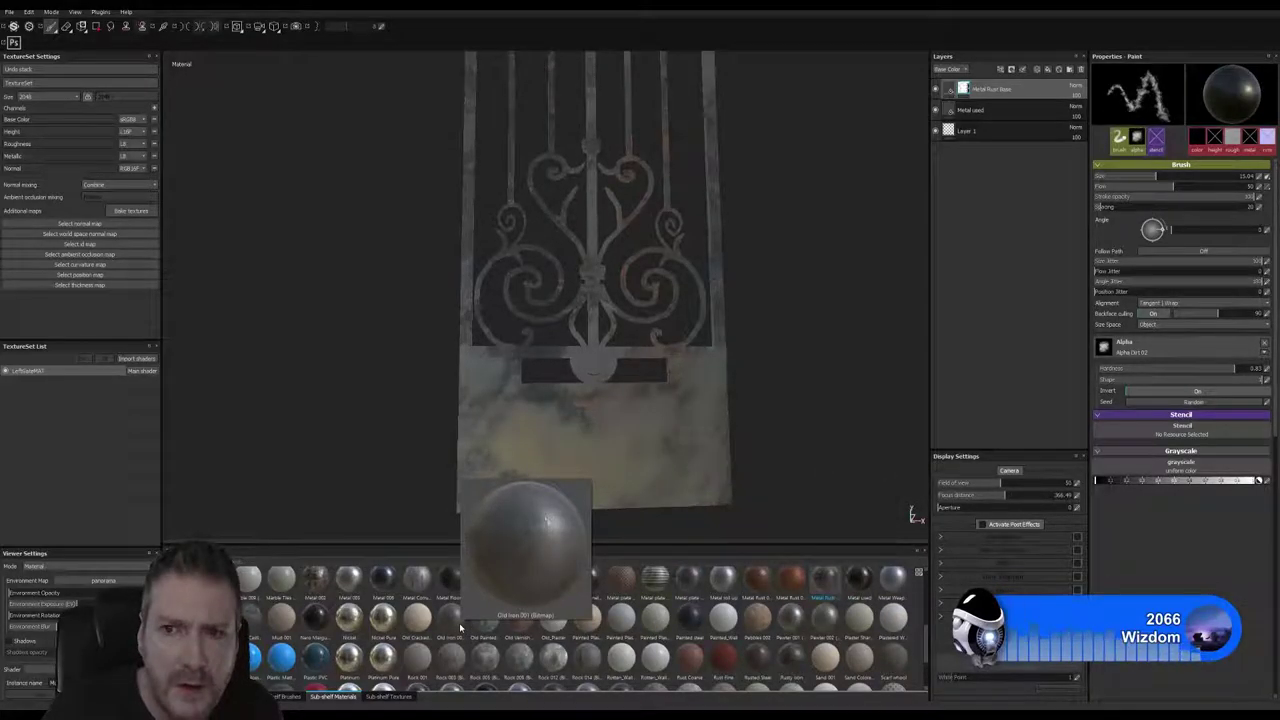
pyautogui.moveTo(460, 627); pyautogui.dragTo(1006, 79)
pyautogui.keyDown('alt'); pyautogui.moveTo(760, 345); pyautogui.dragTo(714, 351); pyautogui.keyUp('alt')
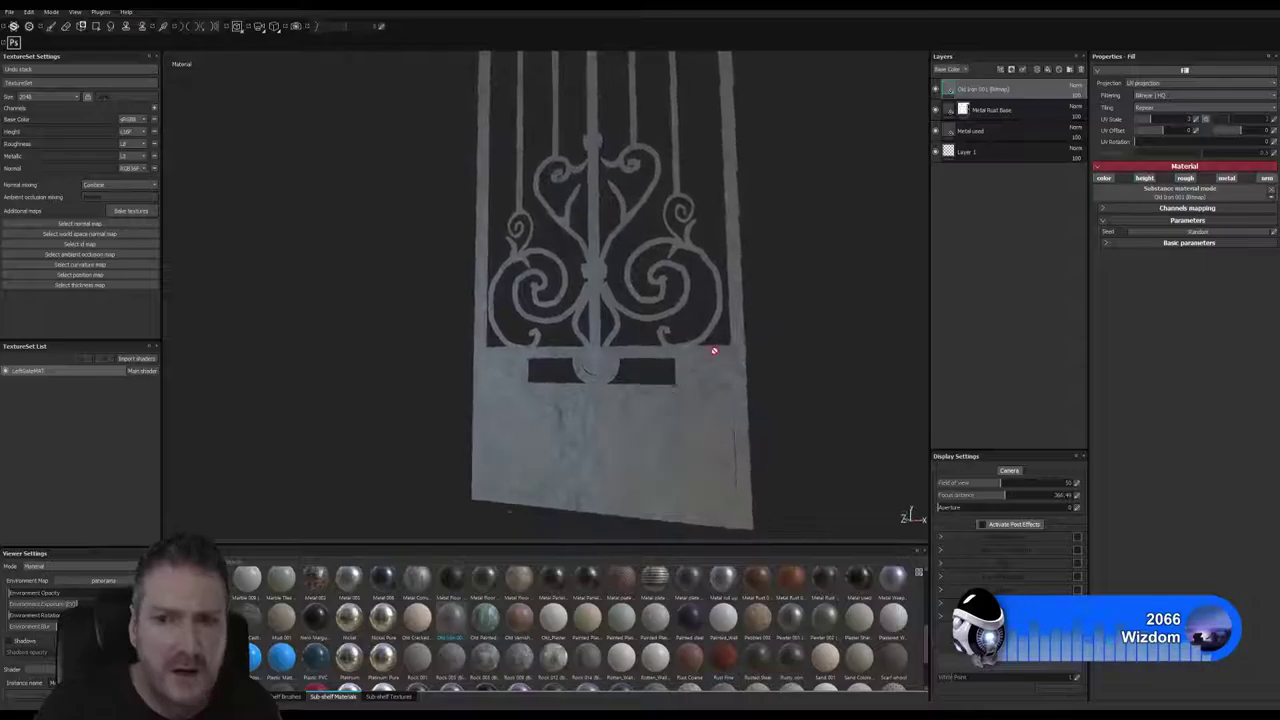
# Step: Set the old iron material's height range to 0.07, height position to 0.13 and roughness value to 0.73
pyautogui.click(1115, 243)
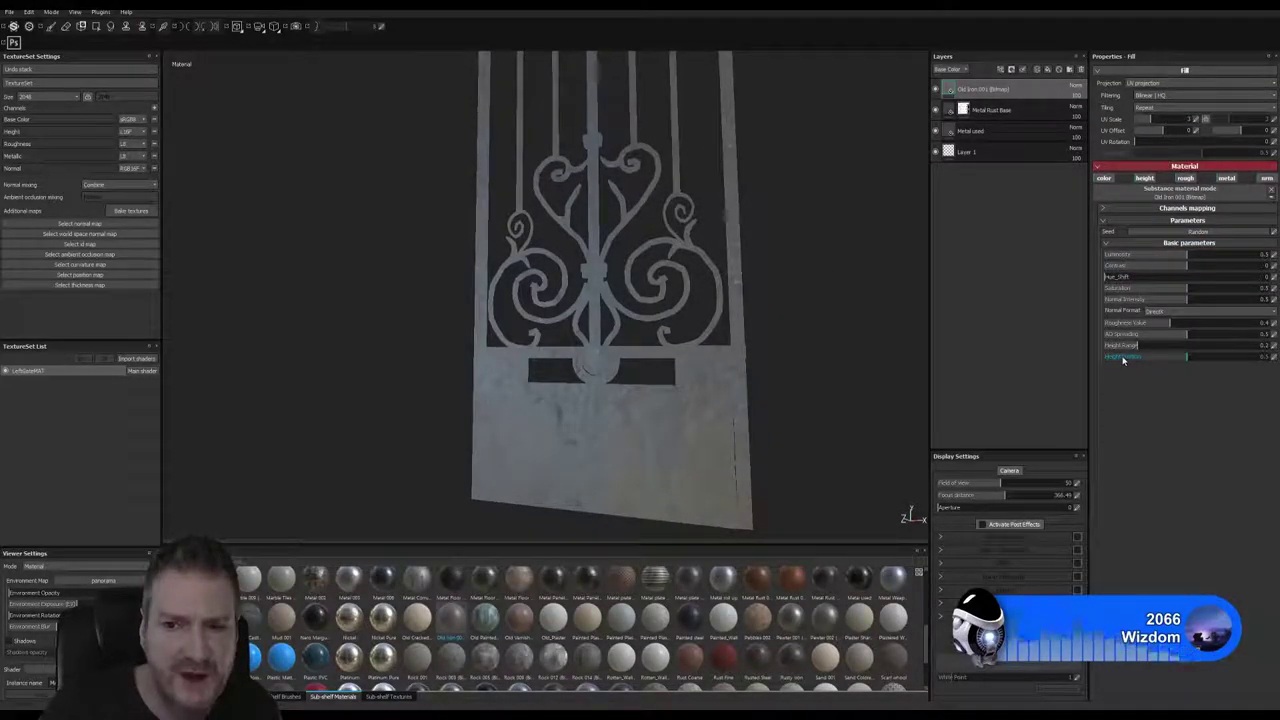
pyautogui.click(1120, 355)
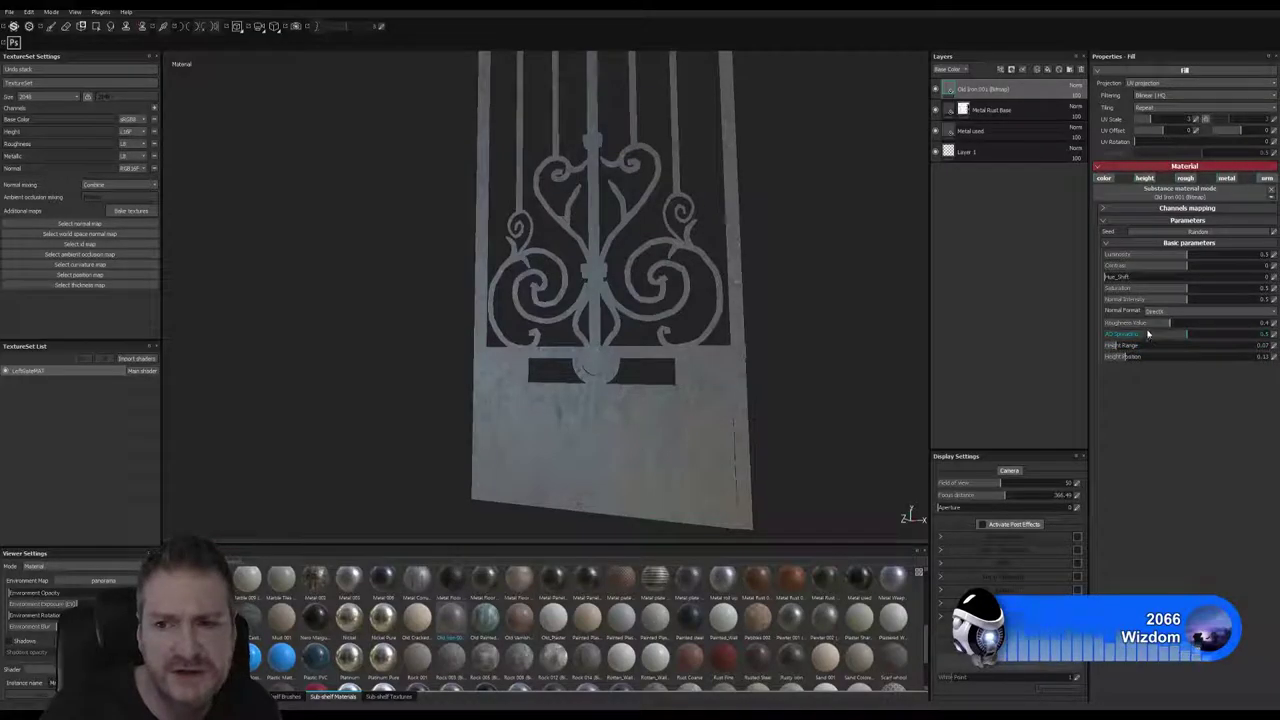
pyautogui.click(1224, 326)
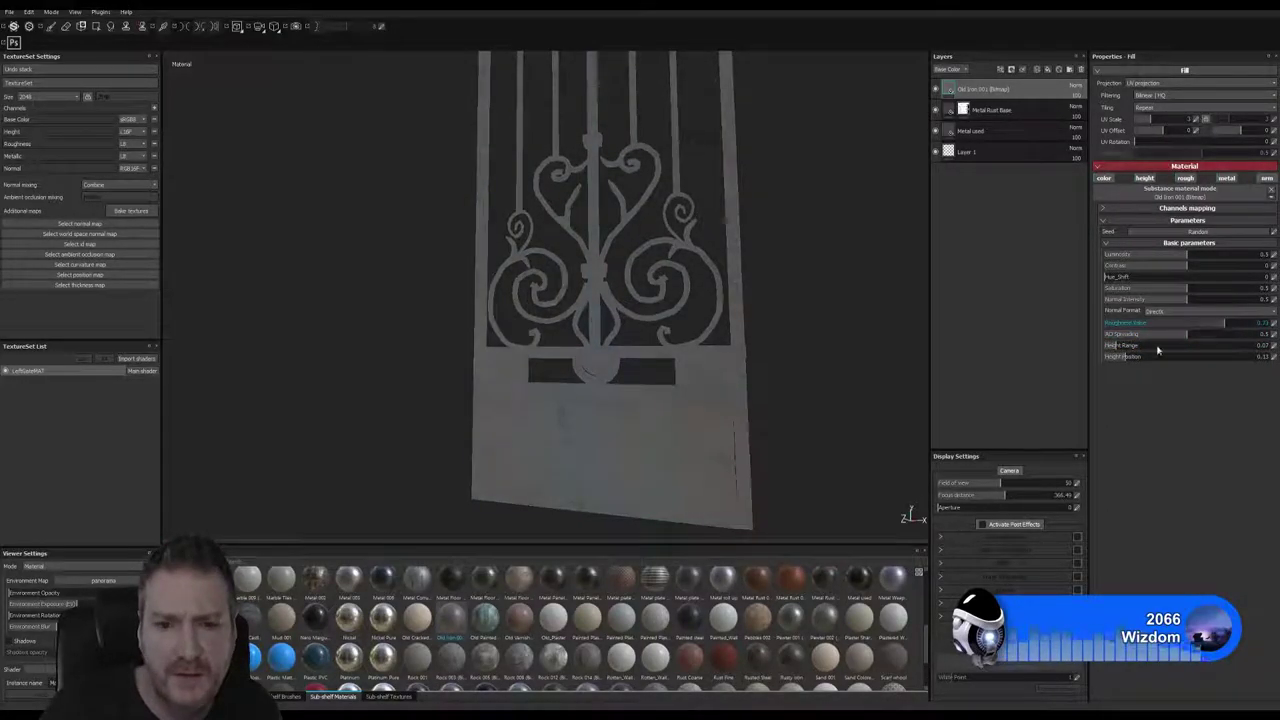
pyautogui.moveTo(800, 355)
pyautogui.keyDown('alt'); pyautogui.mouseDown()
pyautogui.moveTo(730, 355)
pyautogui.moveTo(757, 349)
pyautogui.moveTo(838, 278)
pyautogui.moveTo(790, 290)
pyautogui.moveTo(760, 330)
pyautogui.moveTo(771, 309)
pyautogui.moveTo(809, 372)
pyautogui.mouseUp(); pyautogui.keyUp('alt')
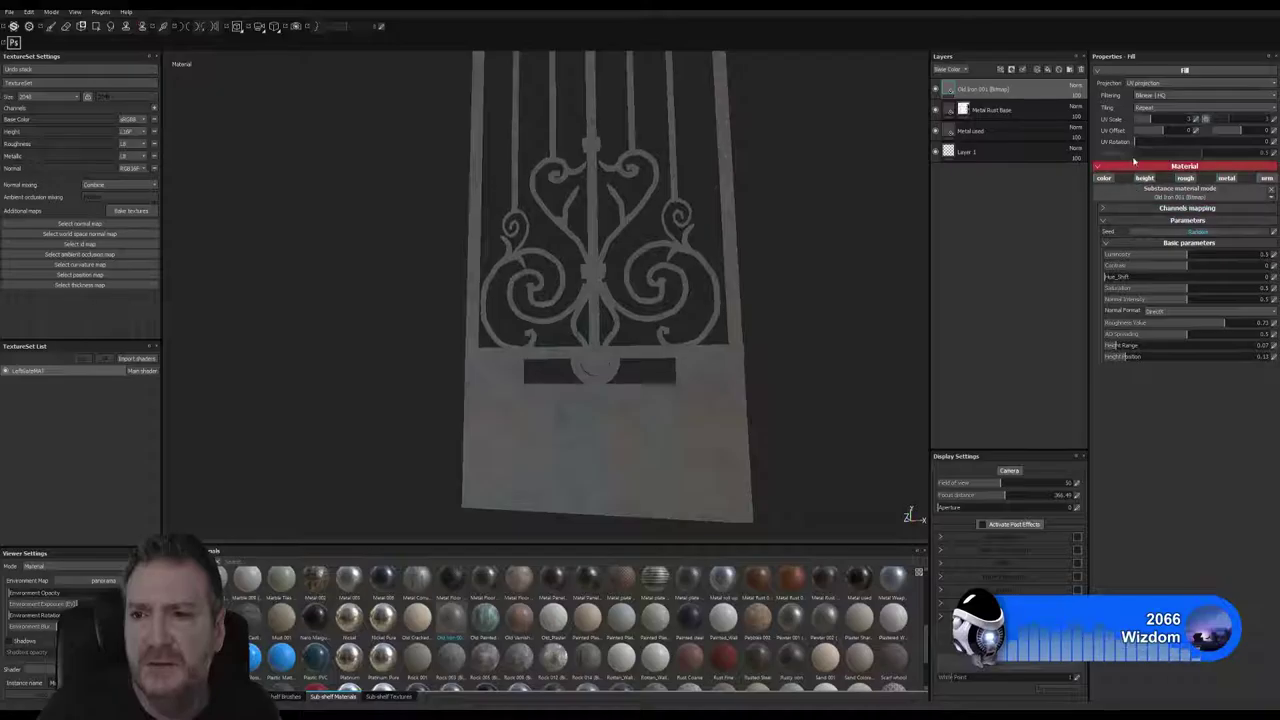
# Step: Add a white mask to the Old Iron 001 (Bitmap) layer
pyautogui.rightClick(948, 91)
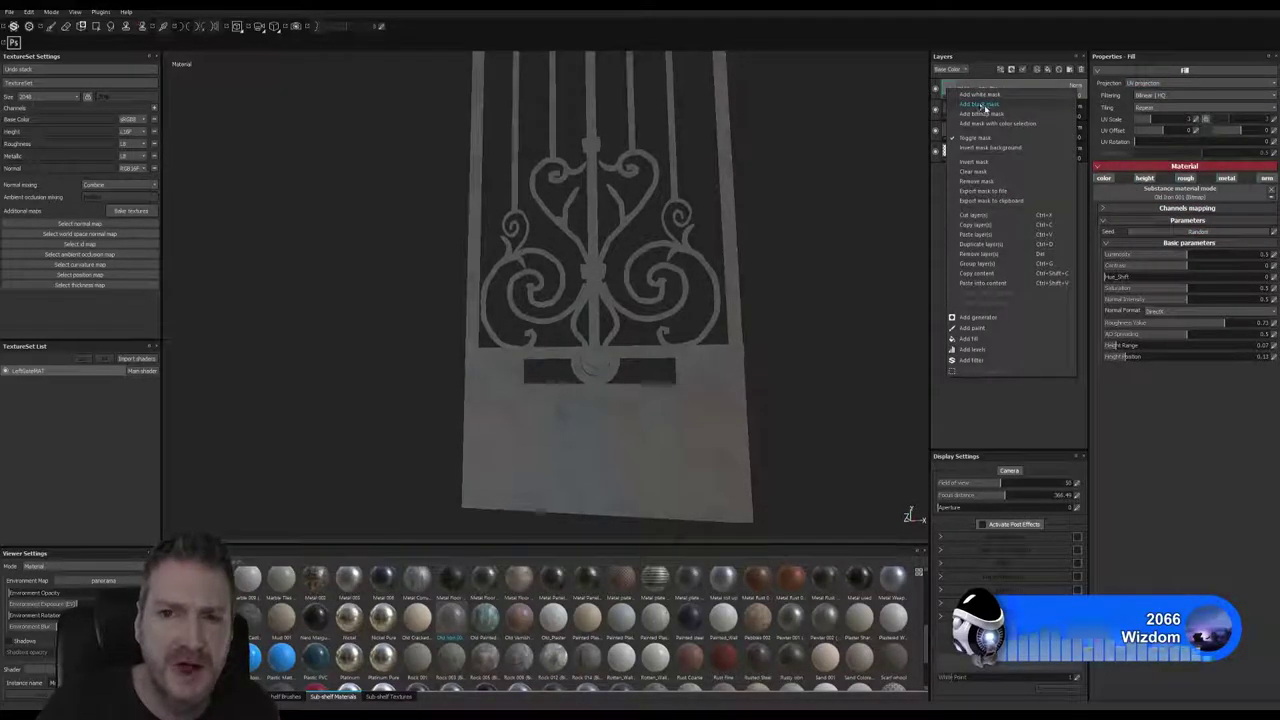
pyautogui.click(982, 104)
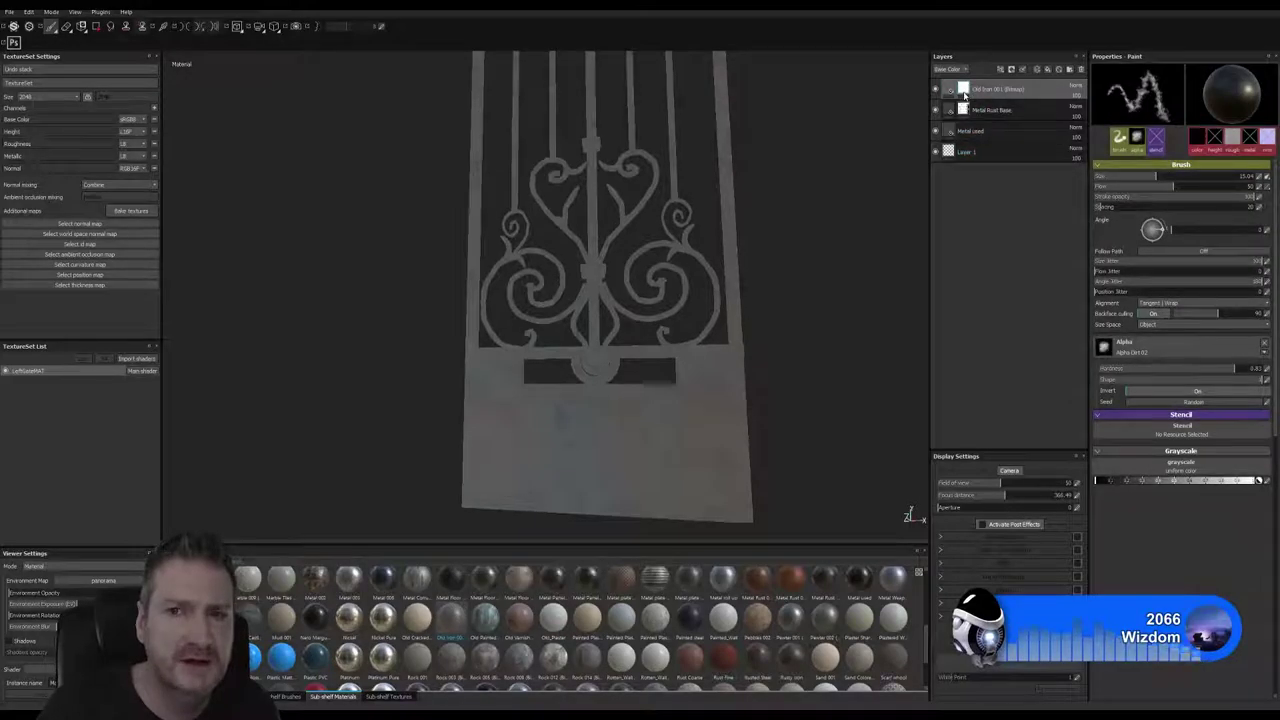
# Step: Shrink the mask brush to suit fine wear along the upper edge of the gate's solid lower panel
pyautogui.scroll(3, 588, 443)
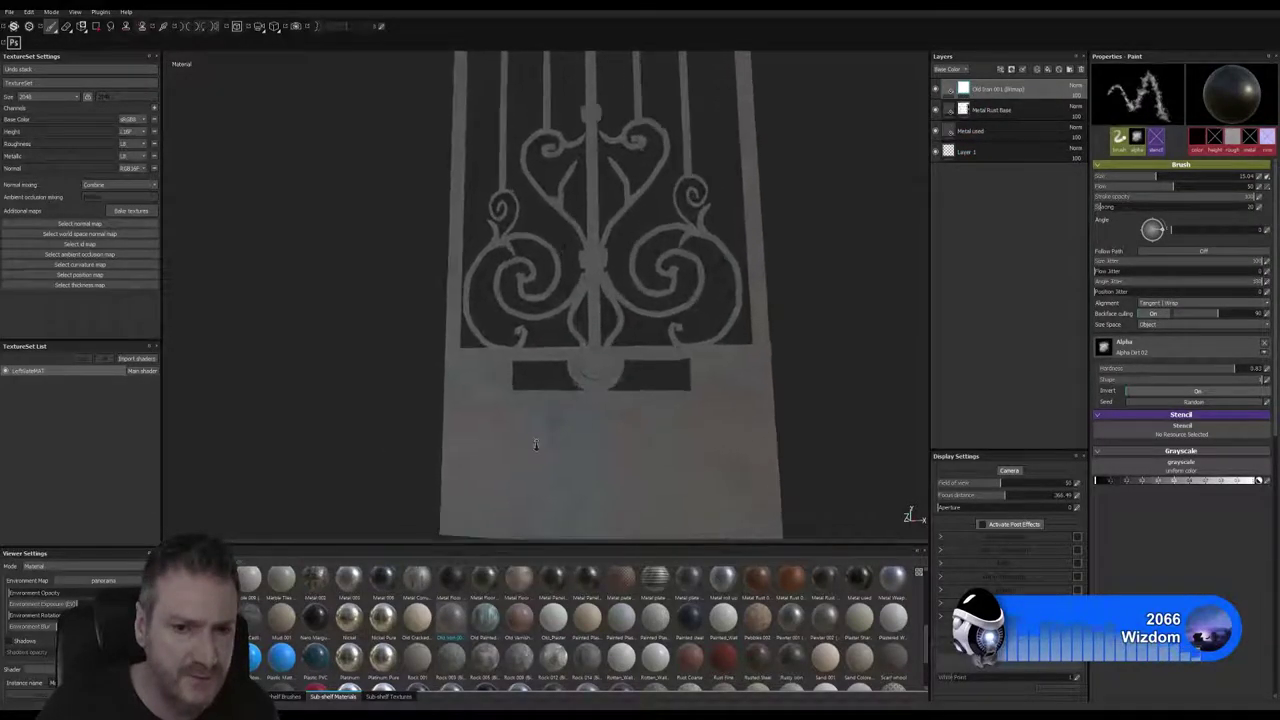
pyautogui.keyDown('alt'); pyautogui.moveTo(591, 432); pyautogui.dragTo(600, 337, button='middle'); pyautogui.keyUp('alt')
pyautogui.keyDown('alt'); pyautogui.moveTo(586, 354); pyautogui.dragTo(686, 411); pyautogui.keyUp('alt')
pyautogui.scroll(3, 614, 351)
pyautogui.keyDown('alt'); pyautogui.moveTo(606, 307); pyautogui.dragTo(634, 391, button='middle'); pyautogui.keyUp('alt')
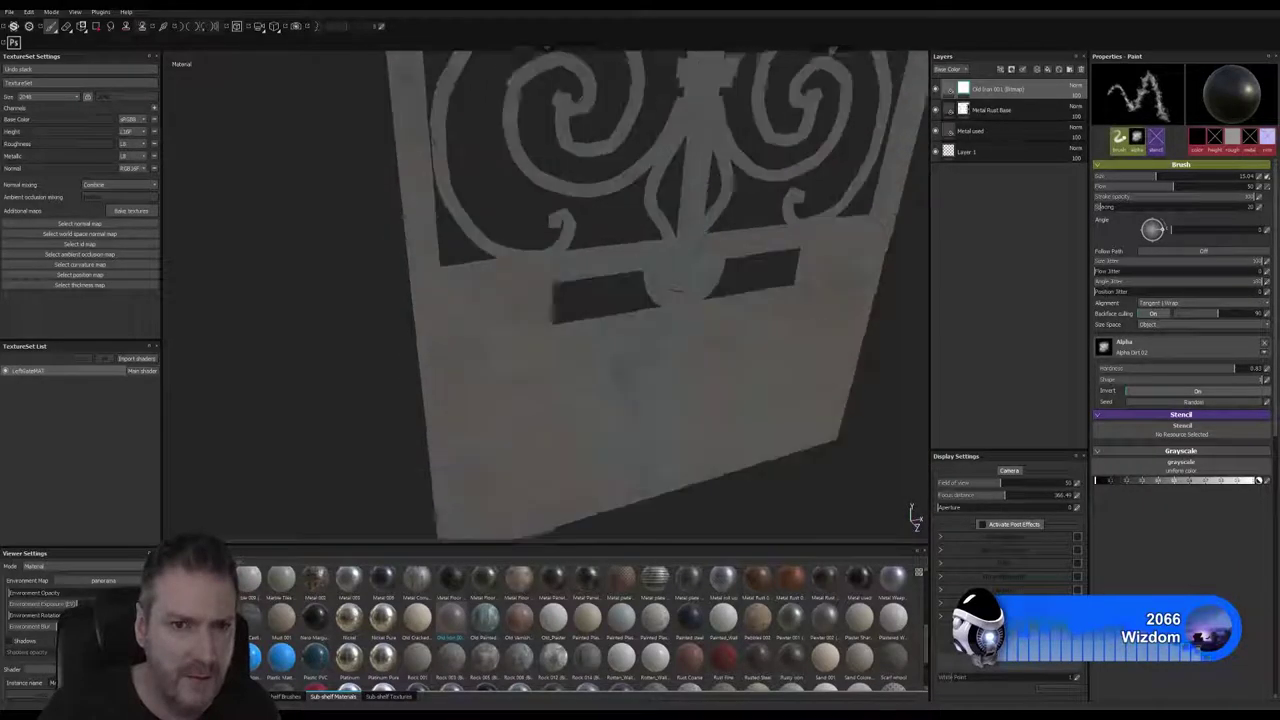
pyautogui.scroll(2, 698, 291)
pyautogui.keyDown('alt'); pyautogui.moveTo(640, 405); pyautogui.dragTo(460, 330); pyautogui.keyUp('alt')
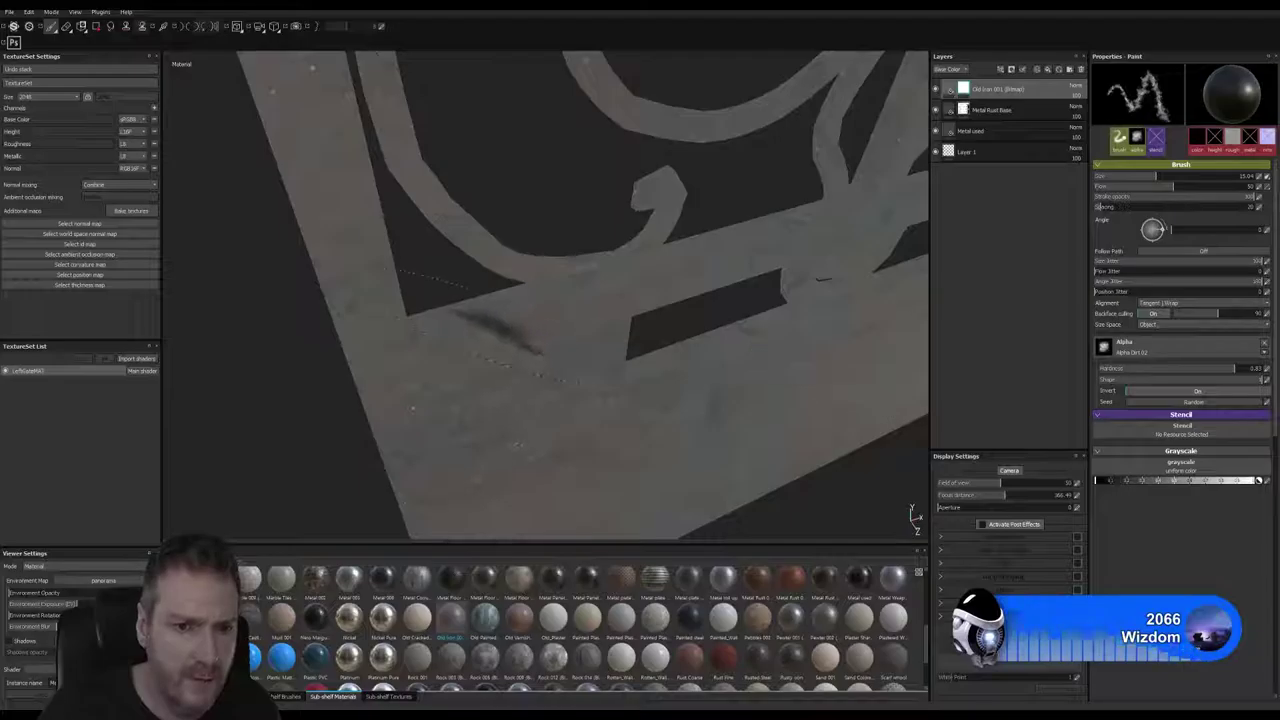
pyautogui.click(276, 697)
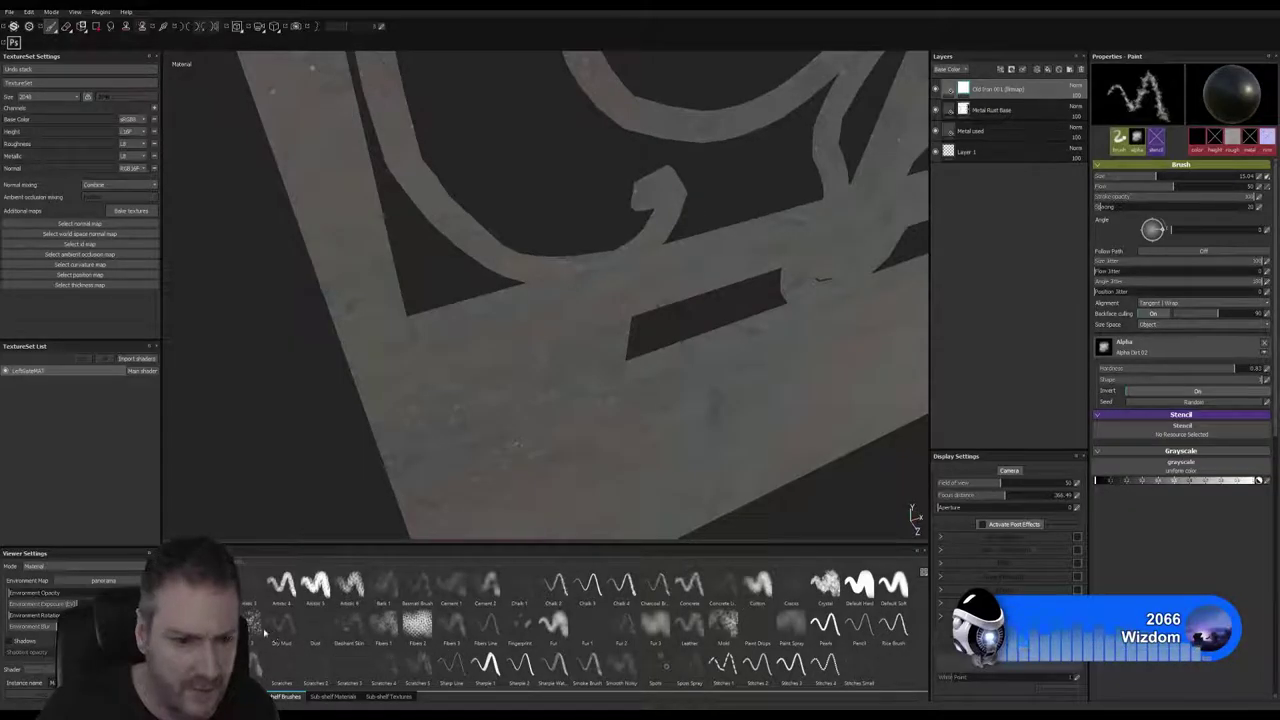
pyautogui.keyDown('ctrl'); pyautogui.moveTo(462, 380); pyautogui.dragTo(440, 380, button='right'); pyautogui.keyUp('ctrl')
pyautogui.press('[')
pyautogui.press('[')
pyautogui.press('[')
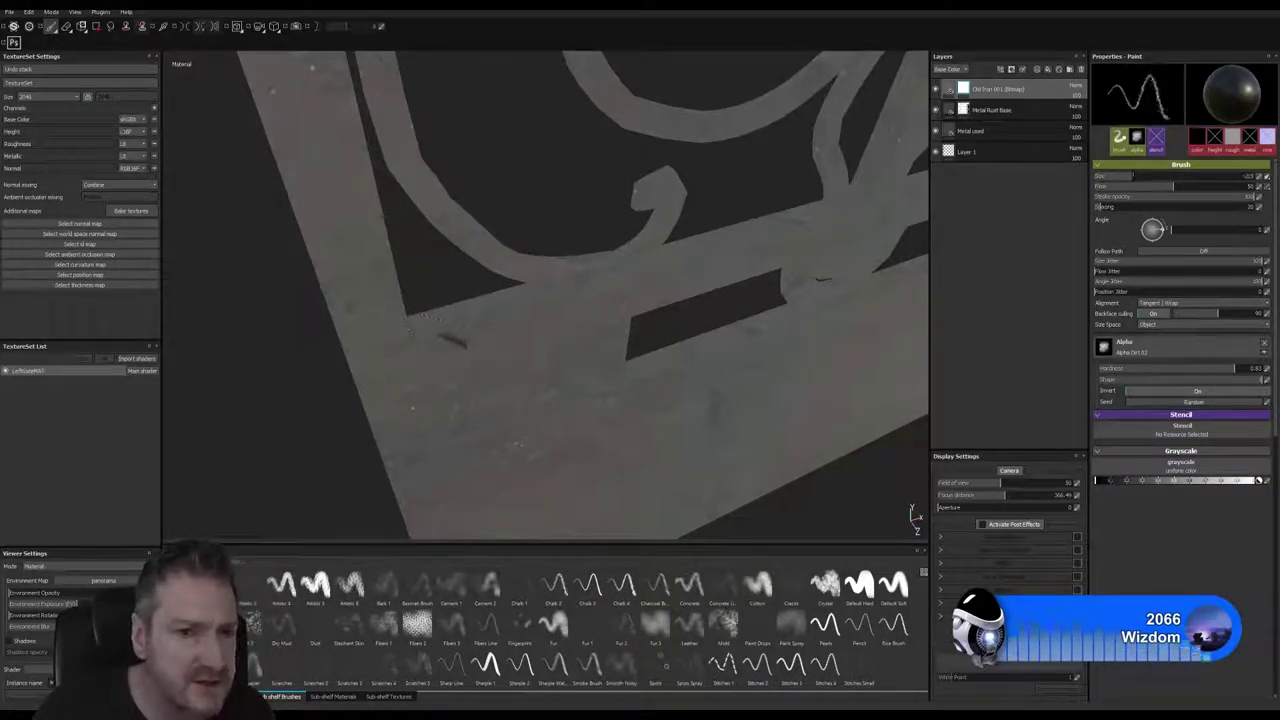
pyautogui.press('[')
pyautogui.press('[')
pyautogui.scroll(3, 428, 345)
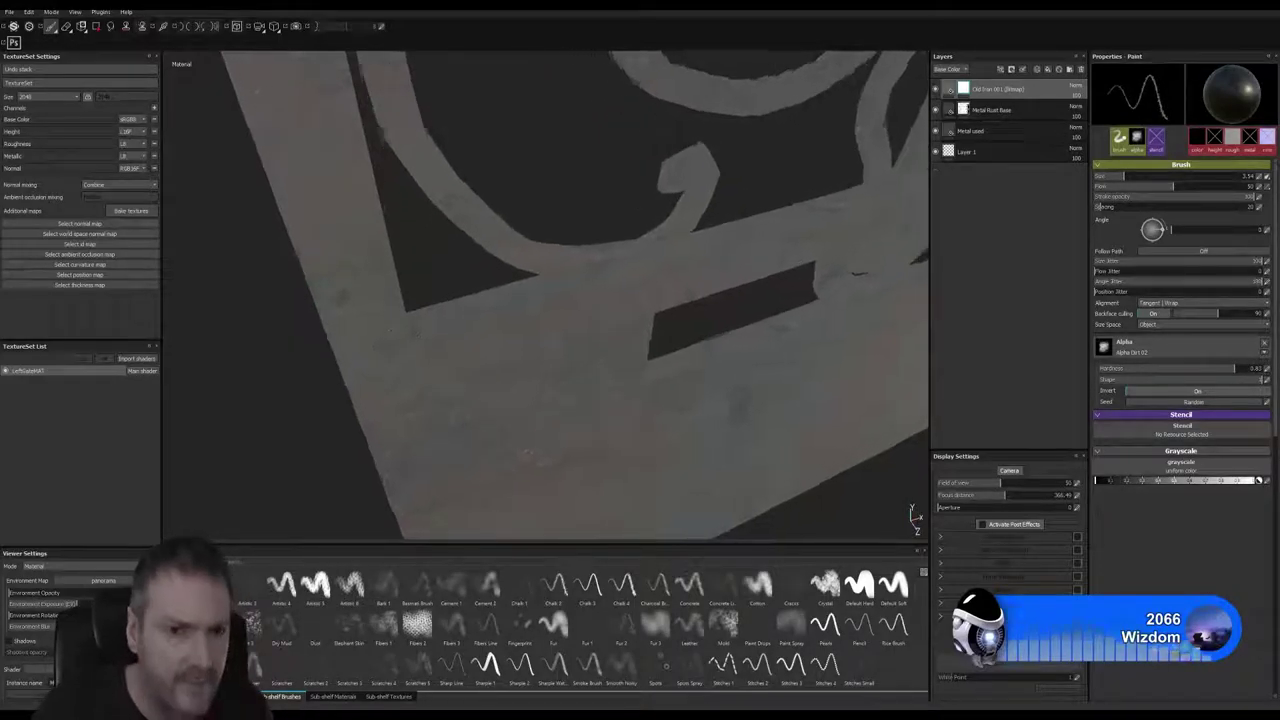
# Step: Try masking out the old iron along the solid lower panel's upper edge, and undo the strokes
pyautogui.moveTo(425, 331); pyautogui.dragTo(474, 327)
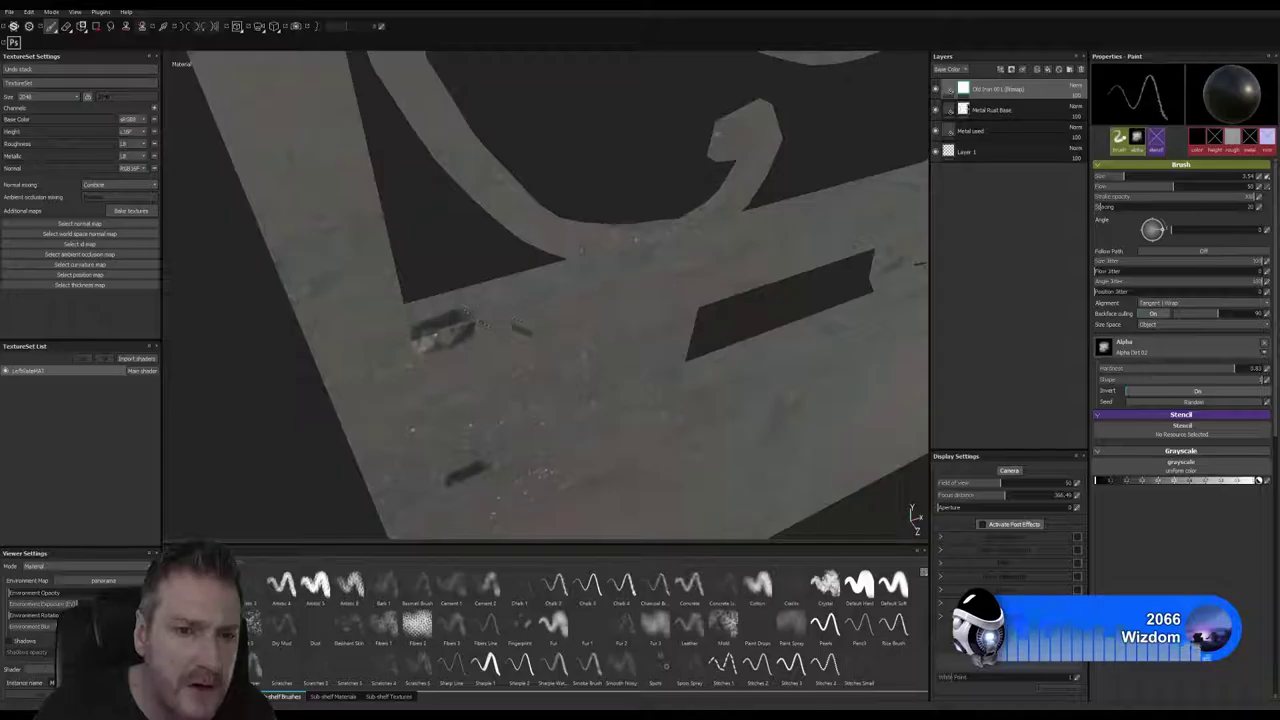
pyautogui.moveTo(498, 318); pyautogui.dragTo(598, 288)
pyautogui.moveTo(645, 325)
pyautogui.keyDown('alt'); pyautogui.mouseDown()
pyautogui.moveTo(566, 300)
pyautogui.moveTo(585, 355)
pyautogui.mouseUp(); pyautogui.keyUp('alt')
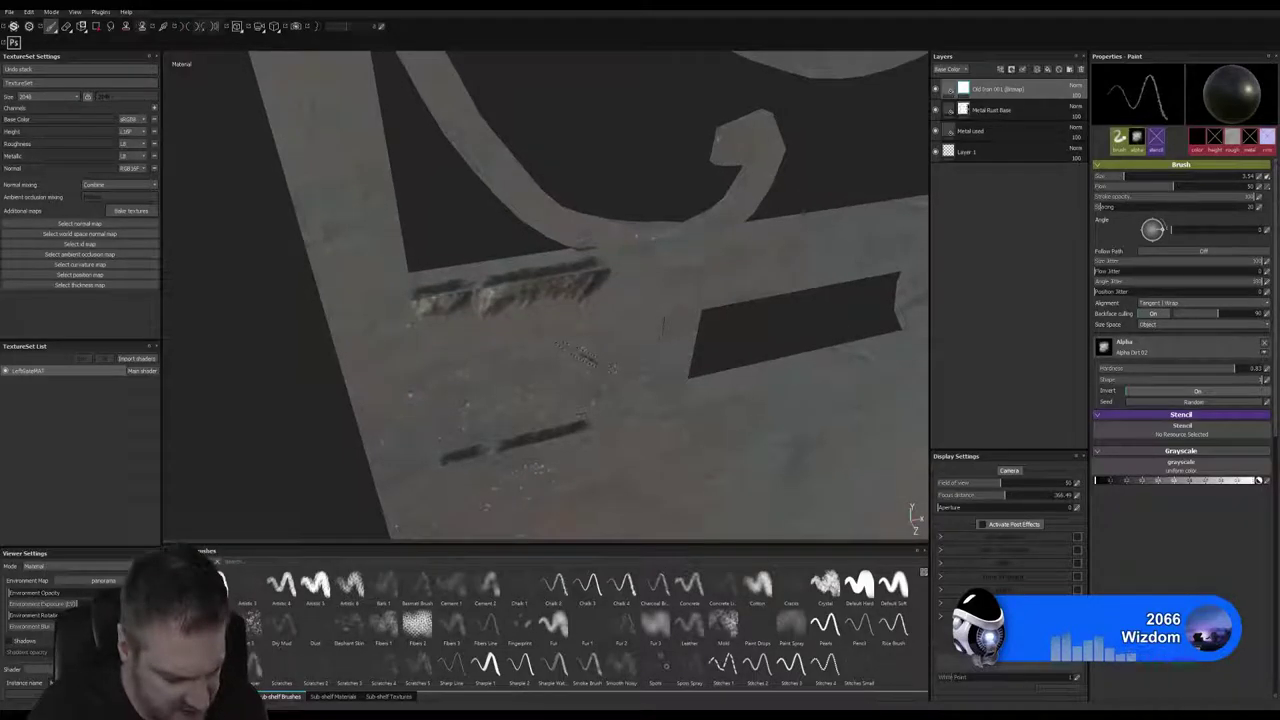
pyautogui.hotkey('ctrl', 'z')
pyautogui.hotkey('ctrl', 'z')
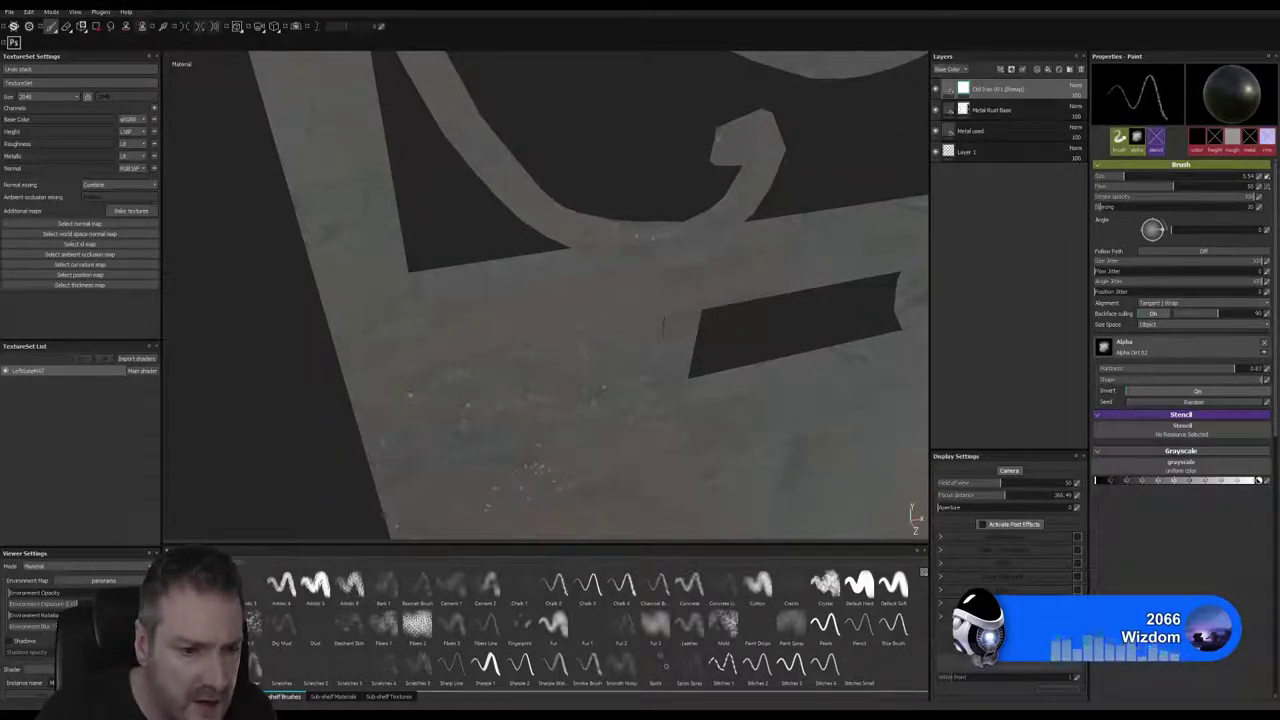
# Step: Choose the Fur 3 brush, reduce its size strongly and dab a small worn spot below the lower panel's upper edge
pyautogui.moveTo(649, 629)
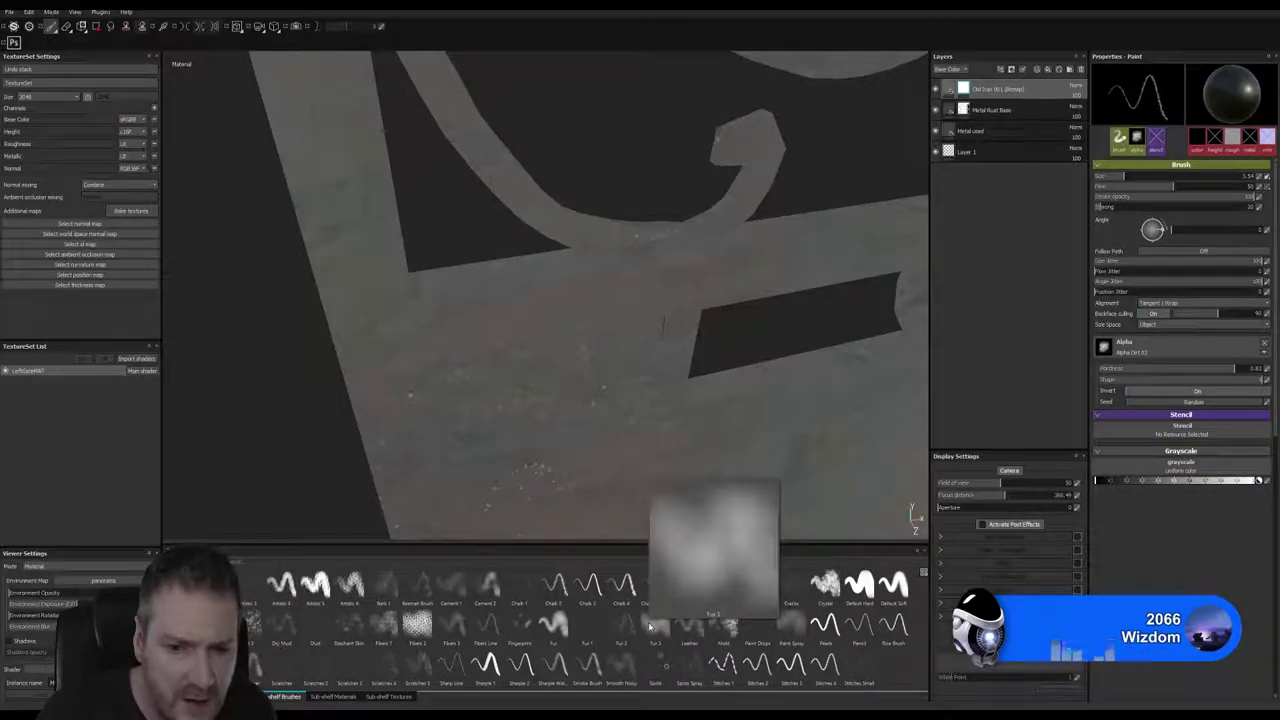
pyautogui.click(650, 627)
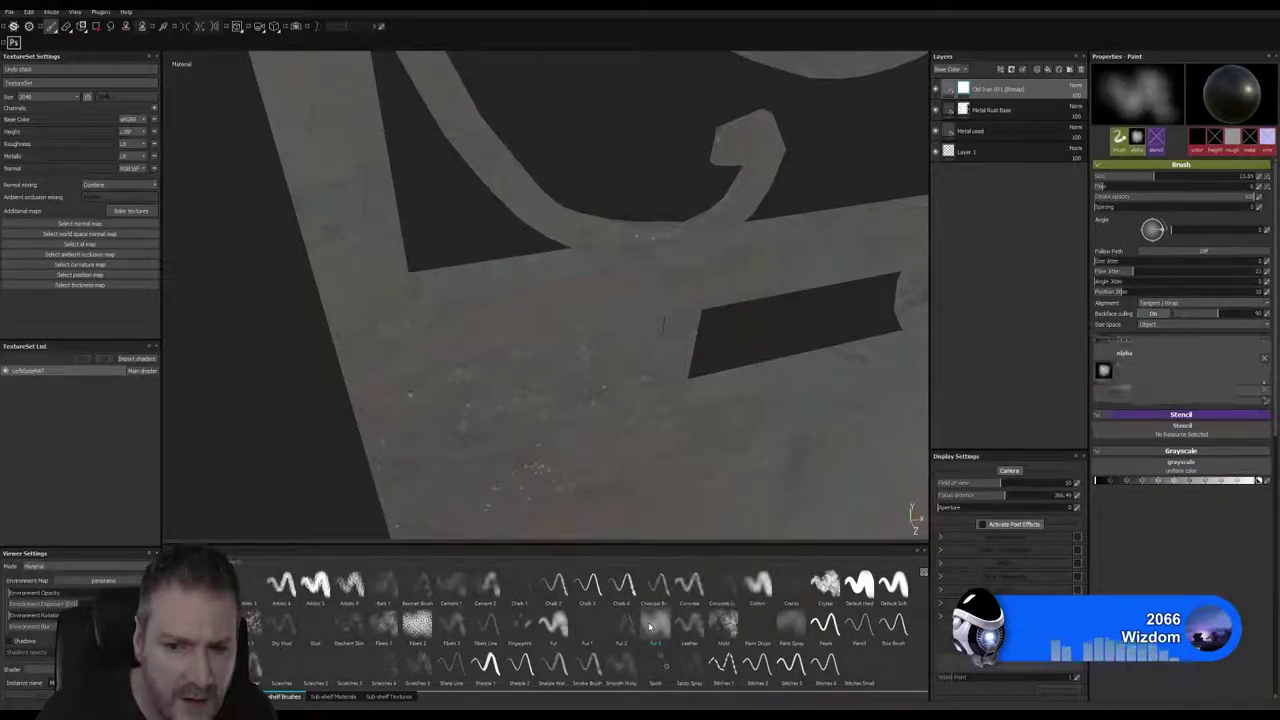
pyautogui.press('[')
pyautogui.press('[')
pyautogui.press('[')
pyautogui.press('[')
pyautogui.press('[')
pyautogui.press('[')
pyautogui.press('[')
pyautogui.press('[')
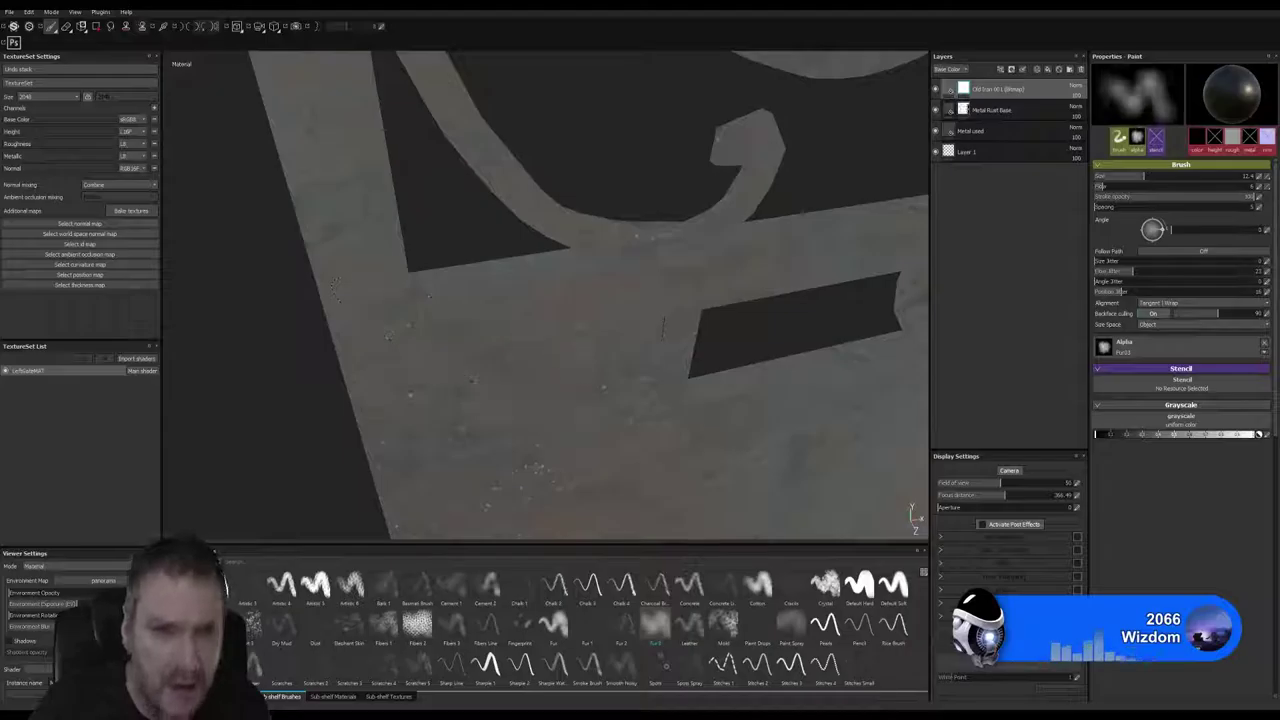
pyautogui.press('[')
pyautogui.press('[')
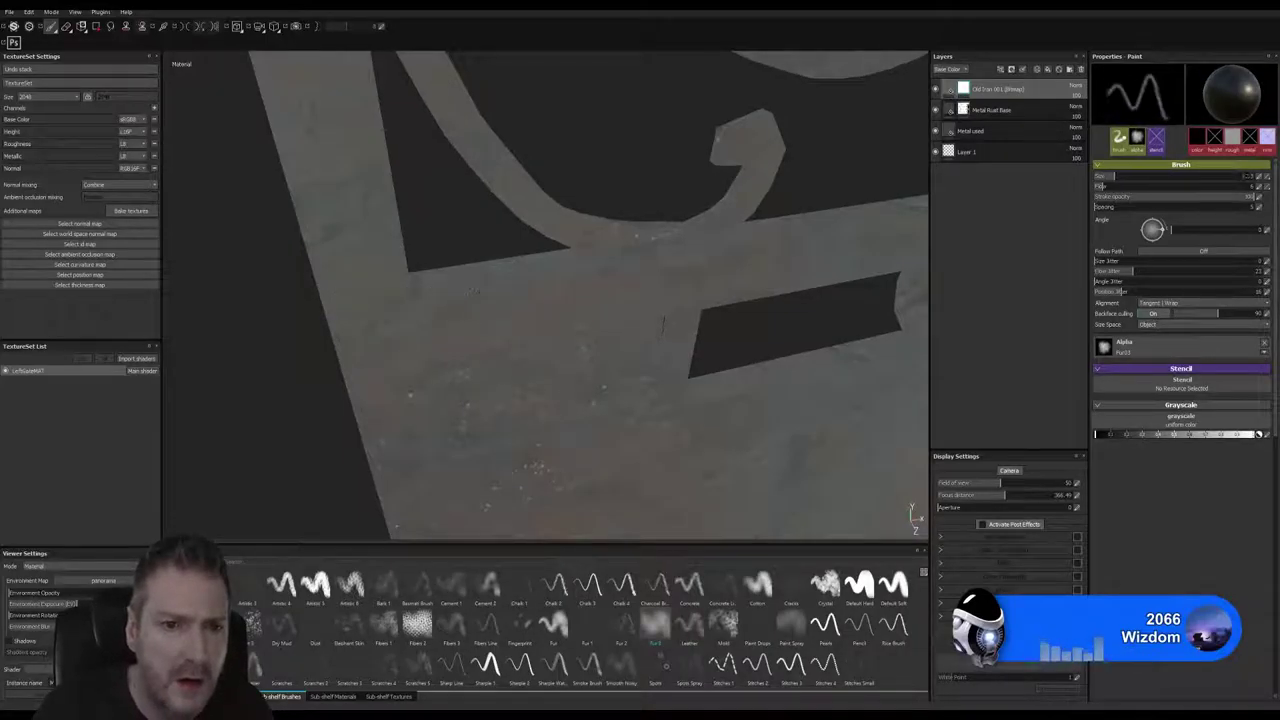
pyautogui.click(476, 292)
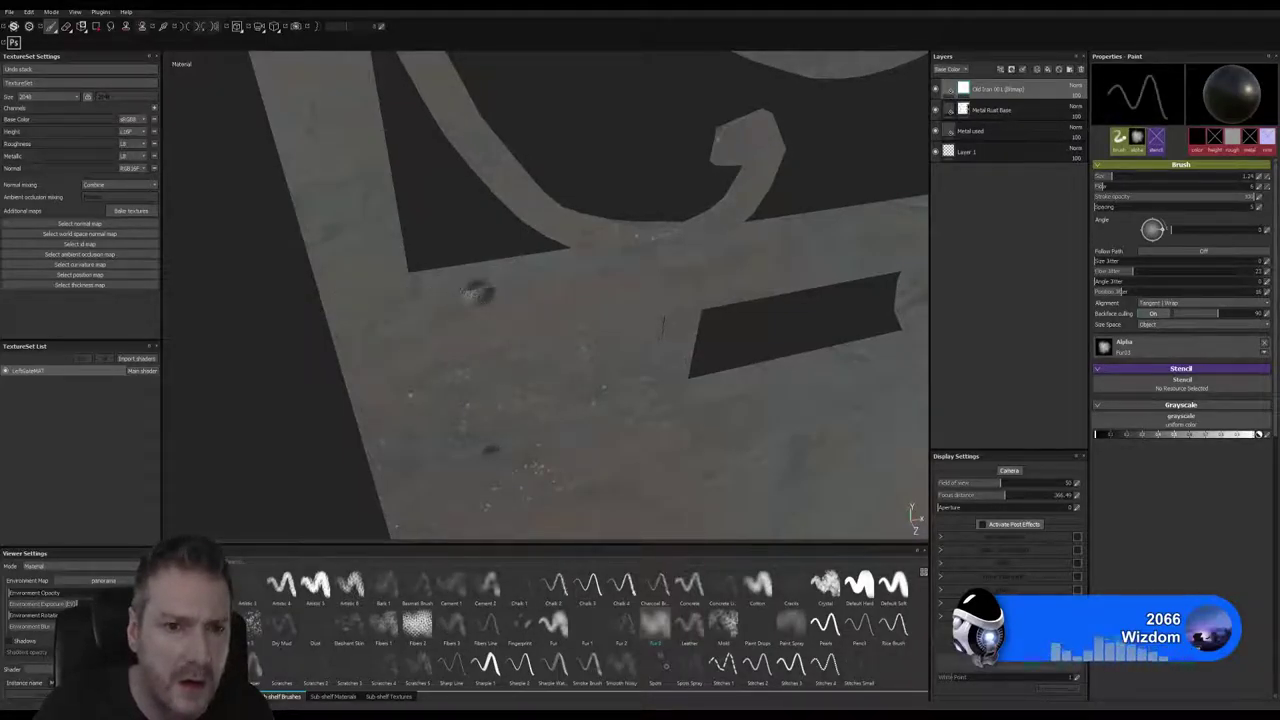
# Step: Undo the last fur dab, choose a dirt brush and reduce its size strongly to suit fine wear
pyautogui.hotkey('ctrl', 'z')
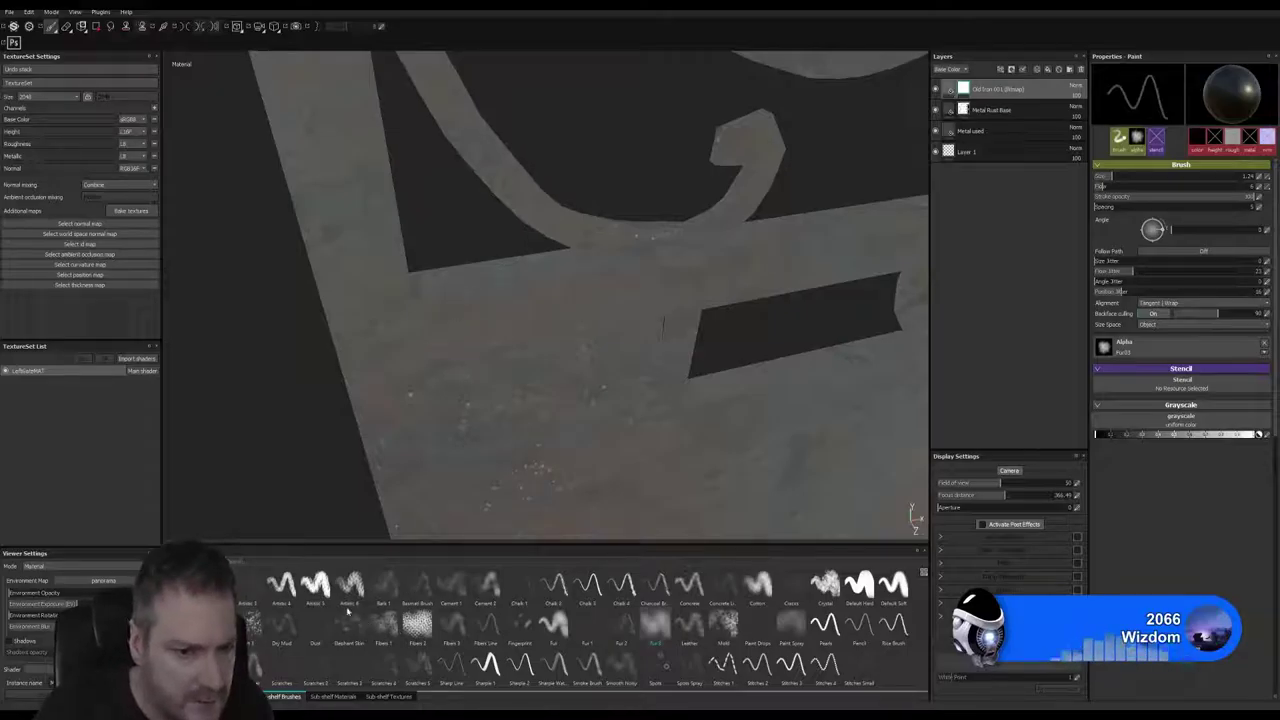
pyautogui.click(247, 626)
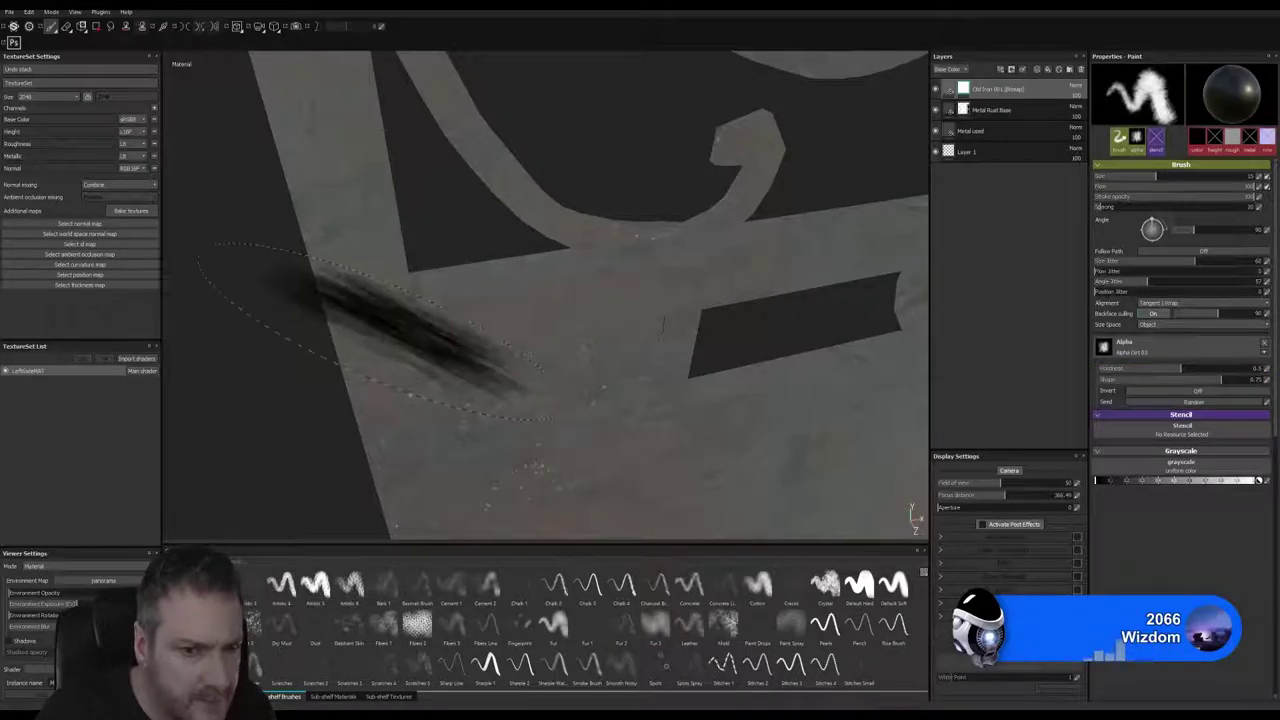
pyautogui.press('[')
pyautogui.press('[')
pyautogui.press('[')
pyautogui.press('[')
pyautogui.press('[')
pyautogui.press('[')
pyautogui.press('[')
pyautogui.press('[')
pyautogui.press('[')
pyautogui.press('[')
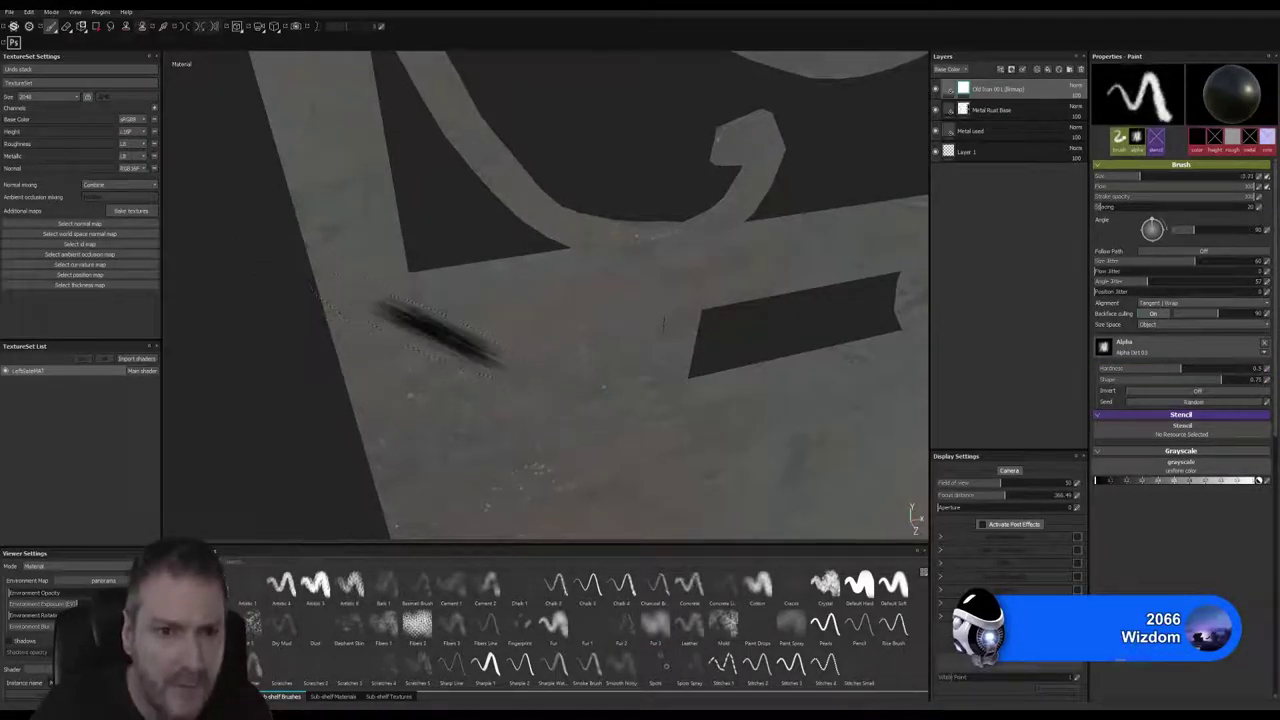
pyautogui.press('[')
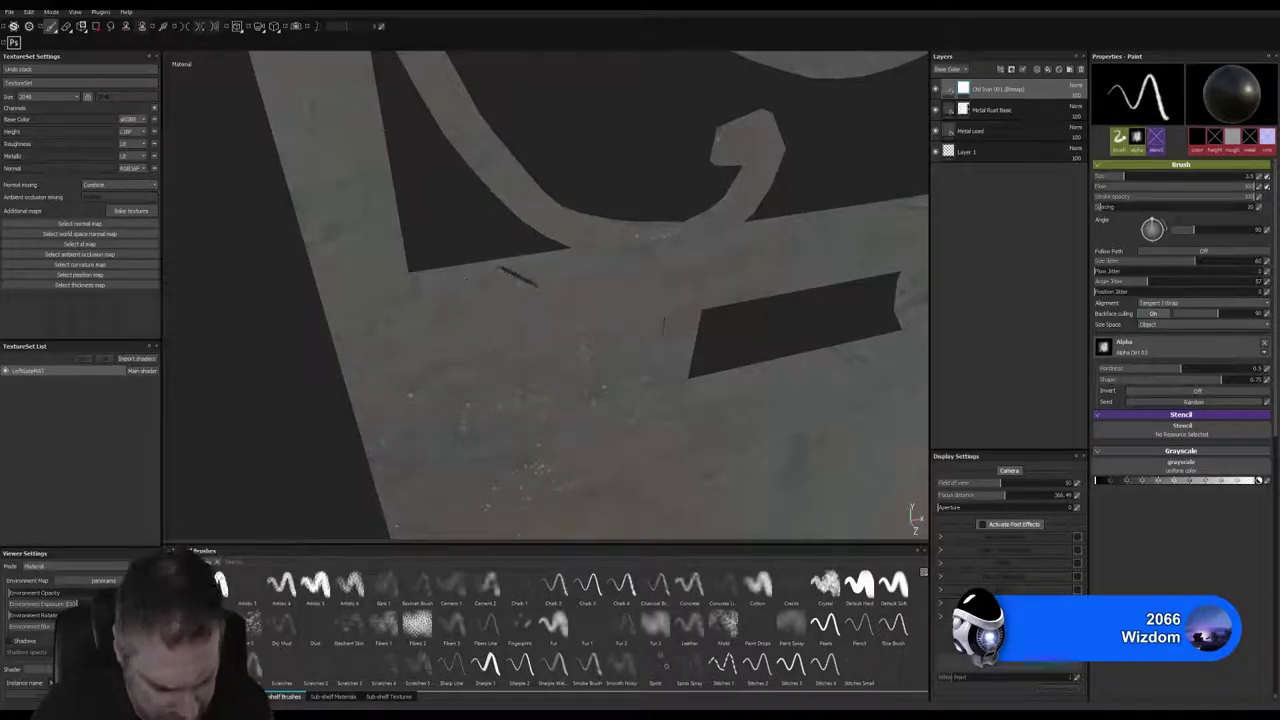
# Step: Try dabbing the dirt brush on the mask below the lower panel's upper edge, and undo the dabs
pyautogui.keyDown('alt'); pyautogui.moveTo(515, 248); pyautogui.dragTo(517, 306); pyautogui.keyUp('alt')
pyautogui.click(458, 381)
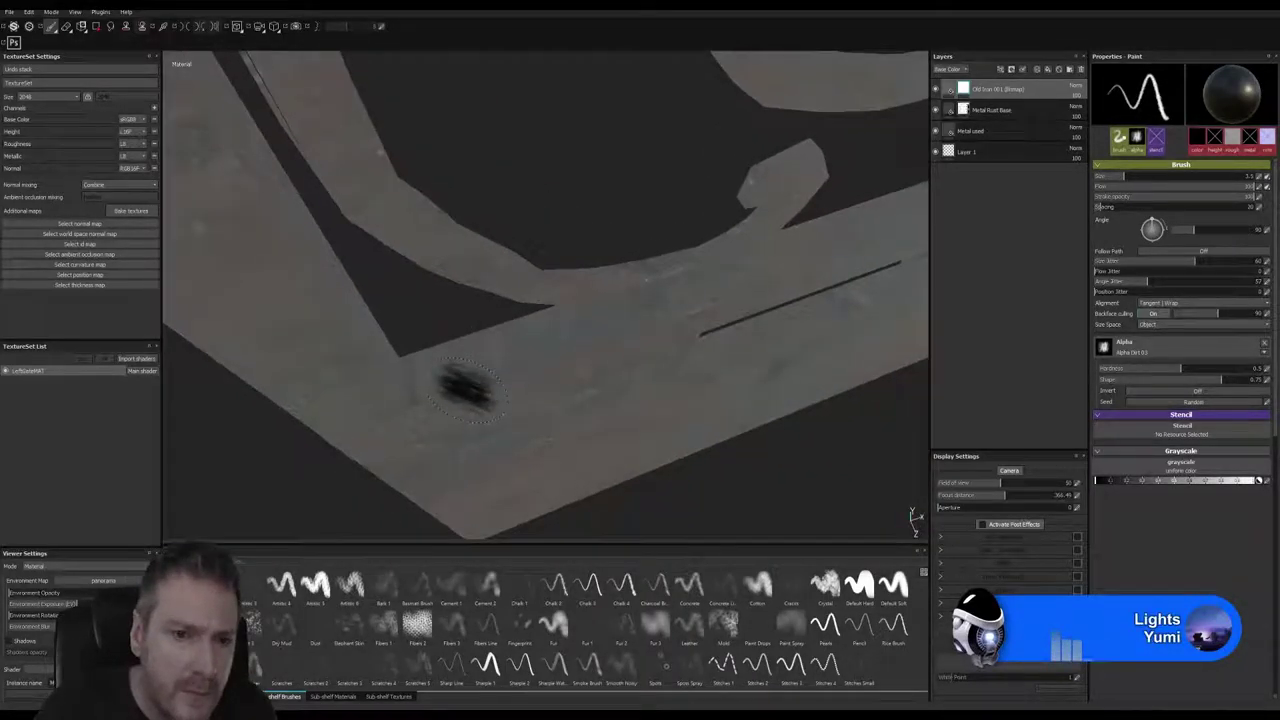
pyautogui.click(485, 445)
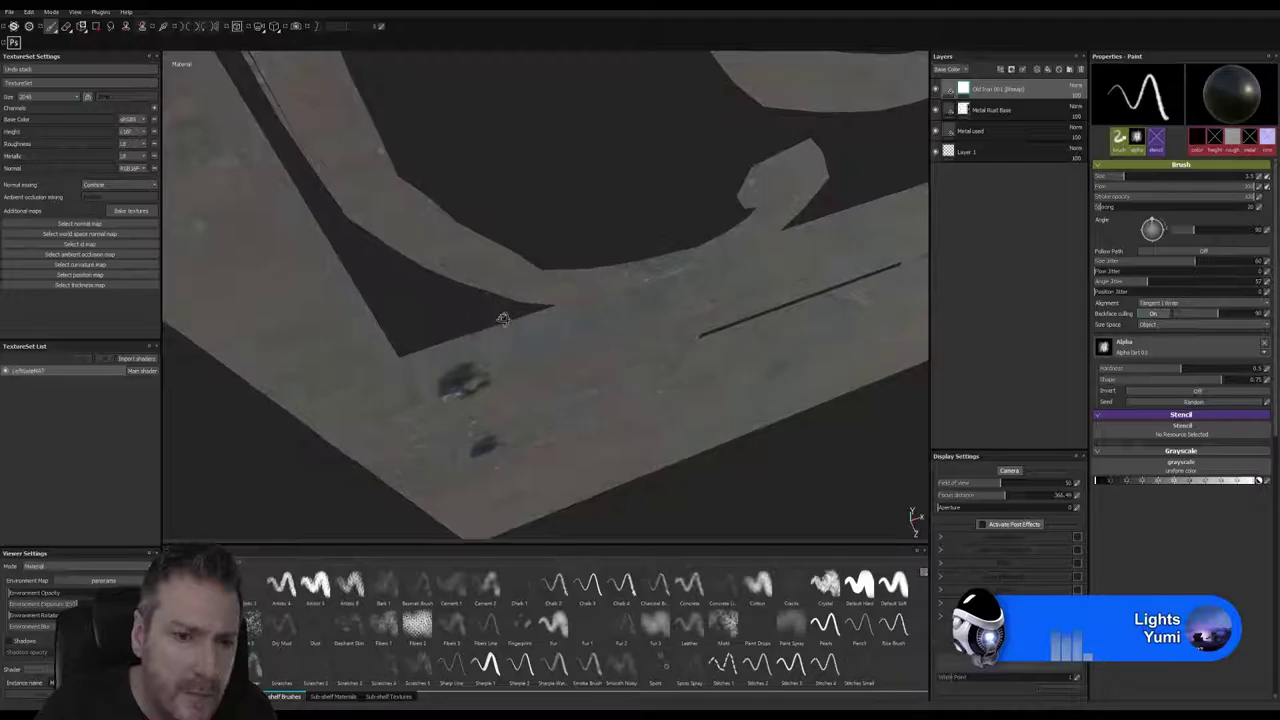
pyautogui.keyDown('alt'); pyautogui.moveTo(506, 314); pyautogui.dragTo(503, 277); pyautogui.keyUp('alt')
pyautogui.click(515, 362)
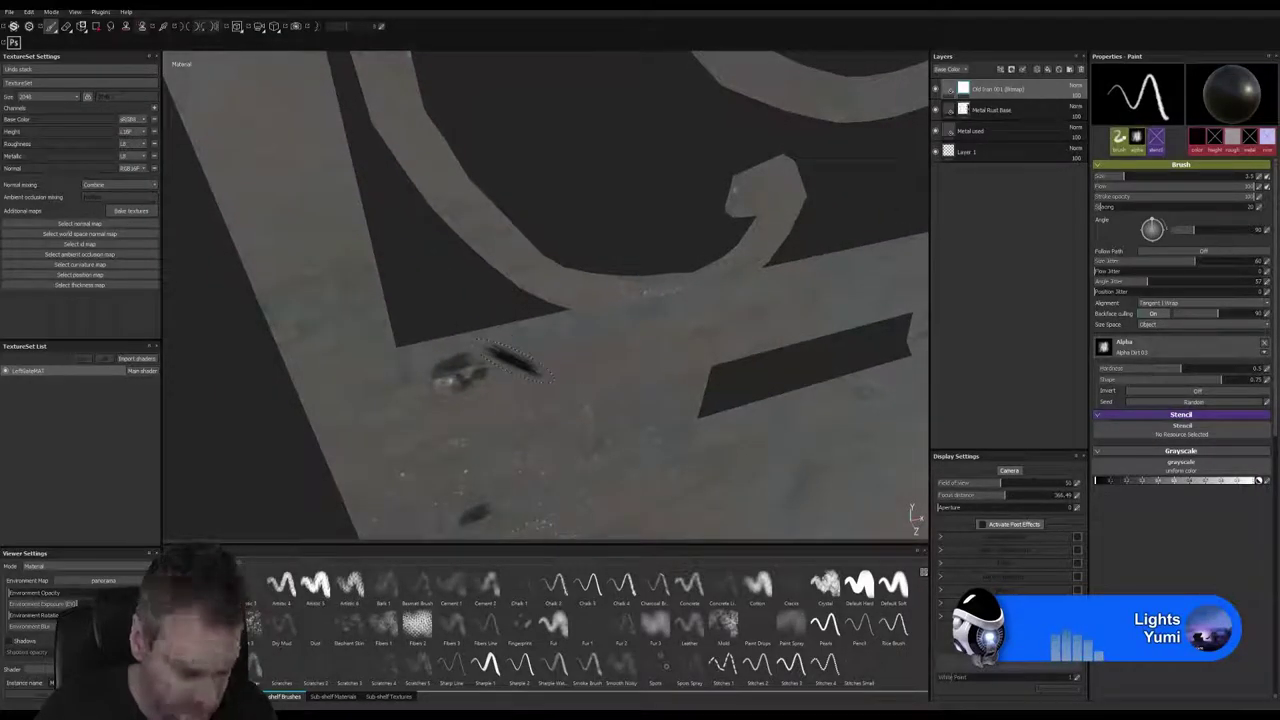
pyautogui.hotkey('ctrl', 'z')
pyautogui.hotkey('ctrl', 'z')
pyautogui.hotkey('ctrl', 'z')
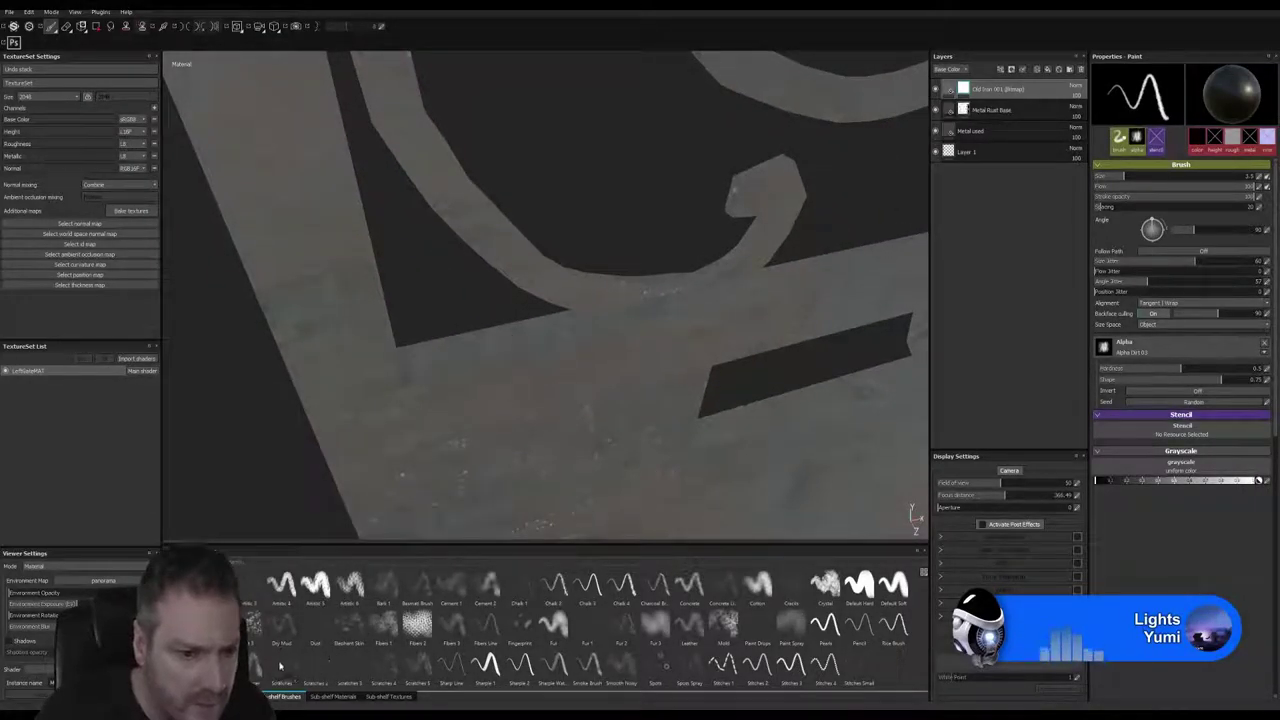
# Step: Choose the Cement 1 brush, reduce its size to 1.13, test a short stroke below the panel's upper edge and undo it
pyautogui.click(452, 585)
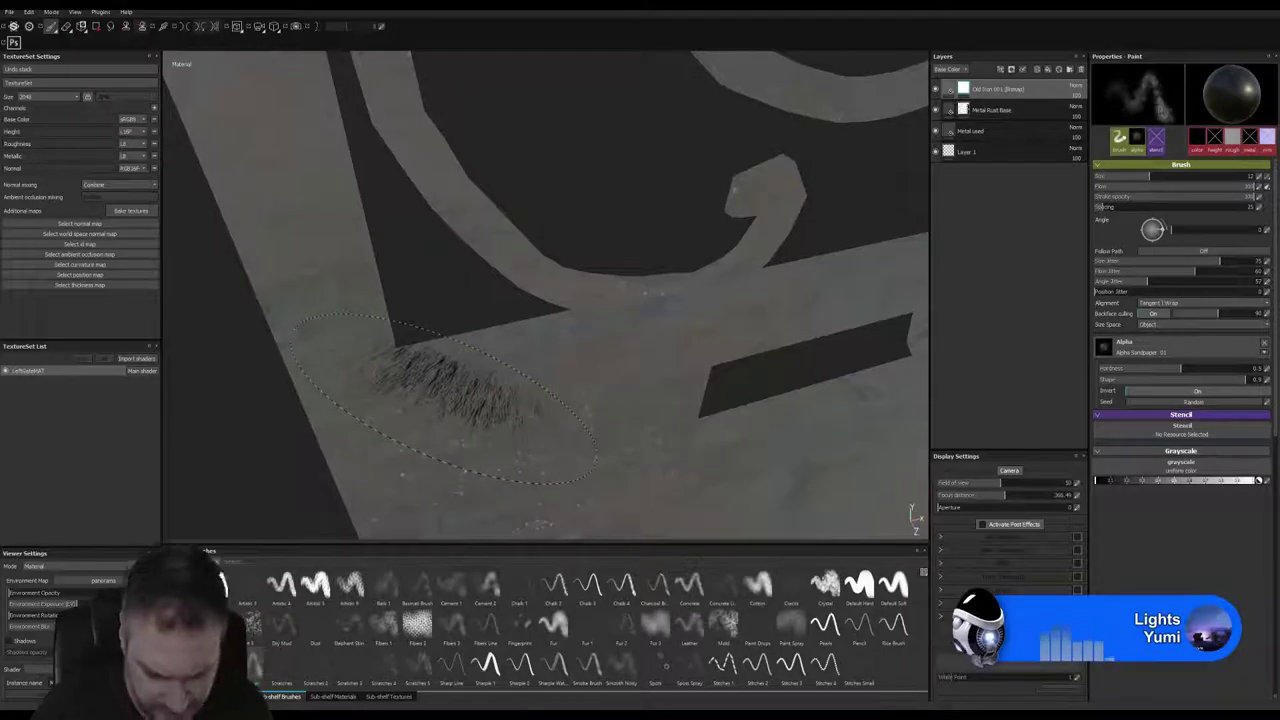
pyautogui.press('[')
pyautogui.press('[')
pyautogui.press('[')
pyautogui.press('[')
pyautogui.press('[')
pyautogui.press('[')
pyautogui.press('[')
pyautogui.press('[')
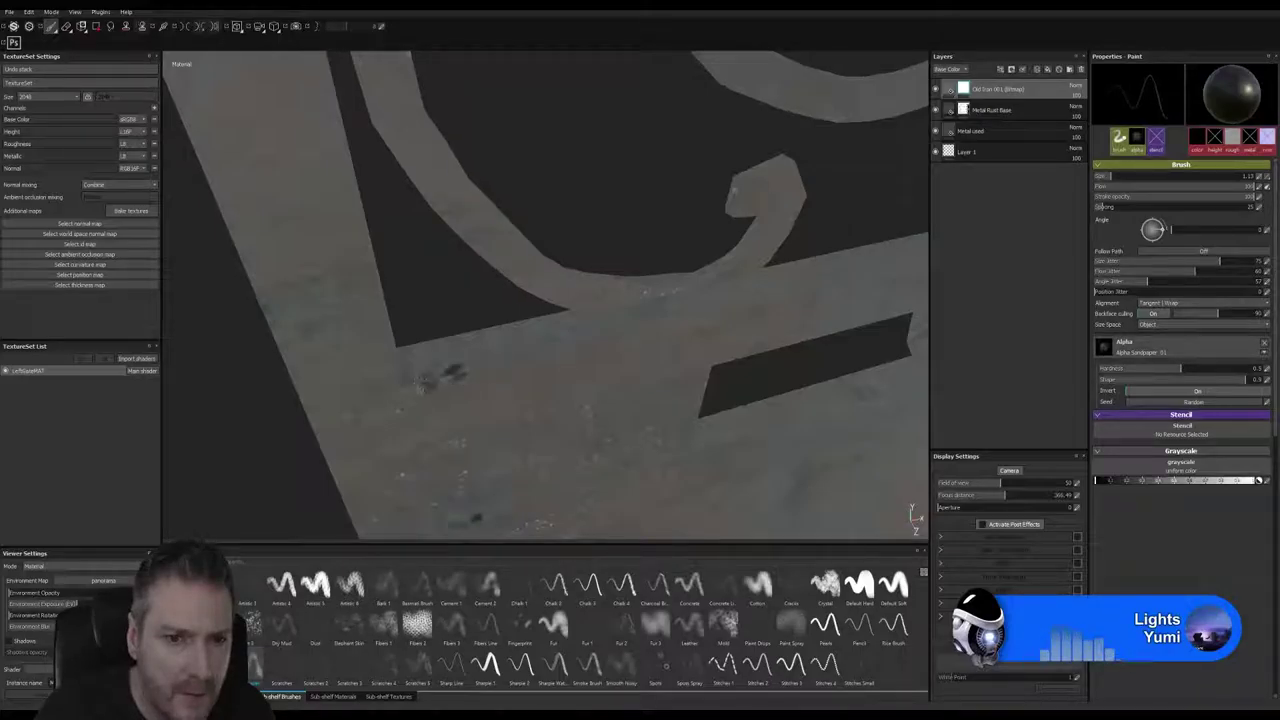
pyautogui.moveTo(456, 373); pyautogui.dragTo(494, 367)
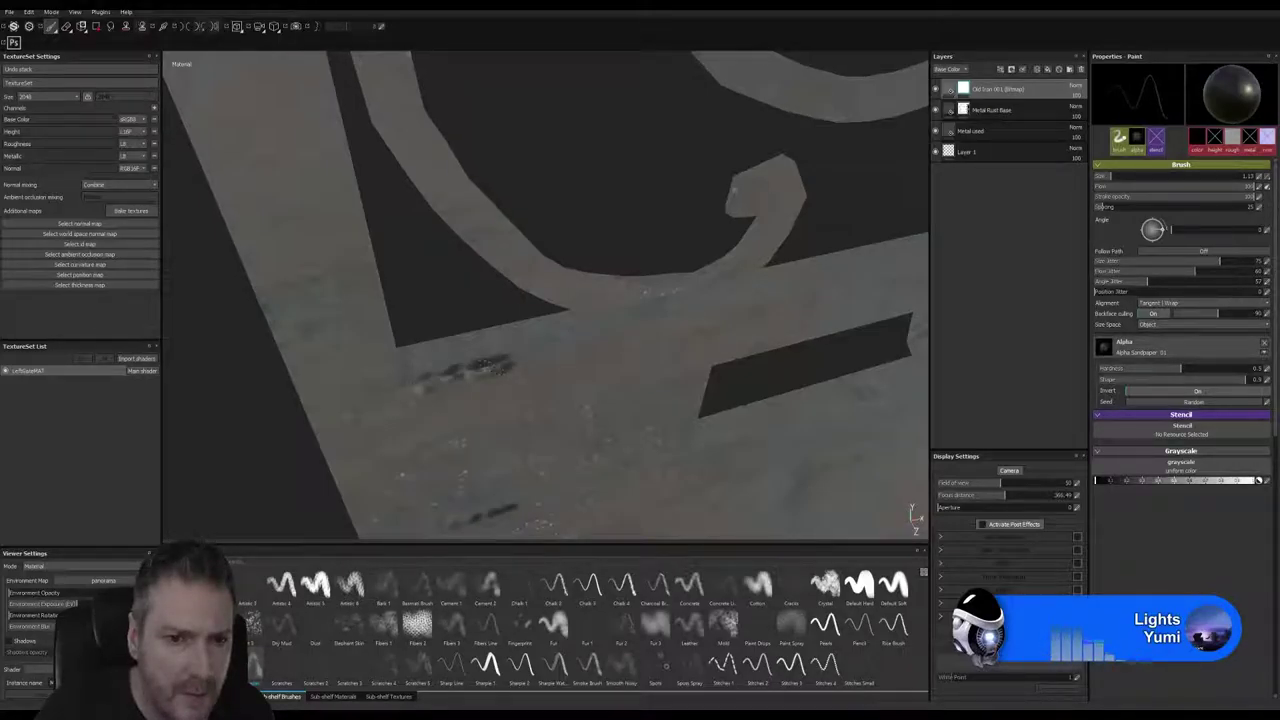
pyautogui.hotkey('ctrl', 'z')
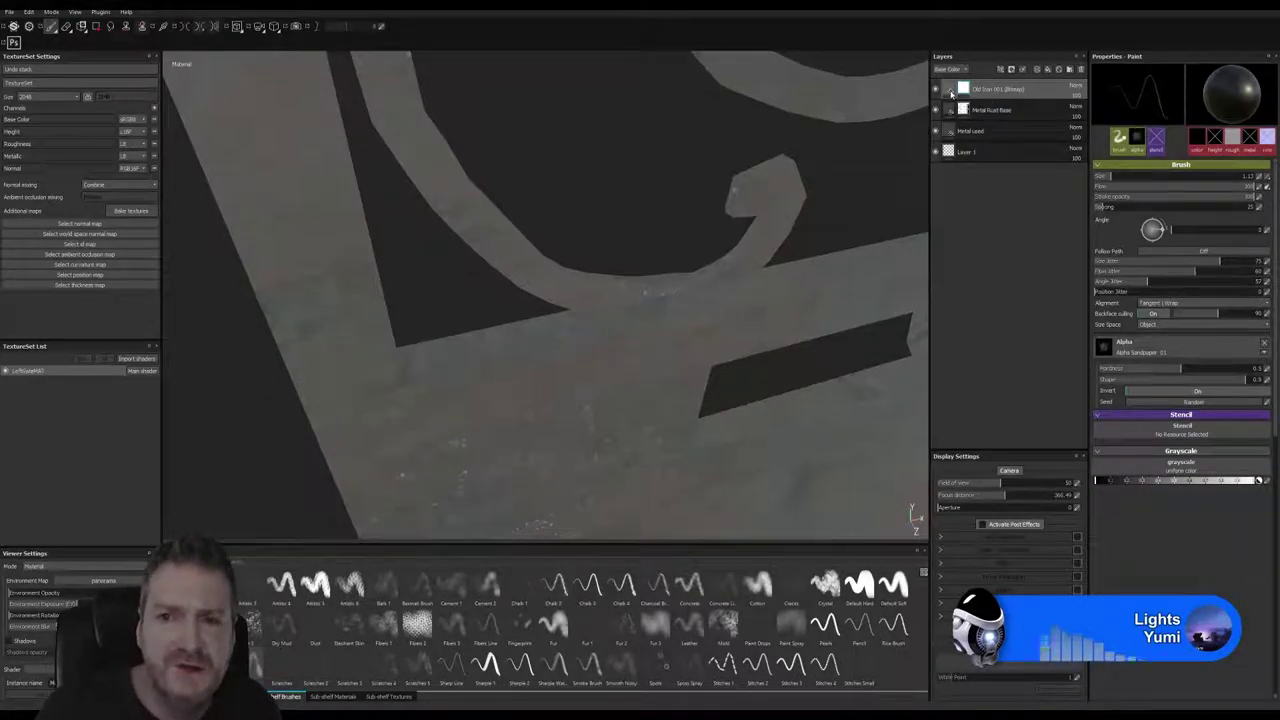
# Step: Review the material settings of the Old Iron 001, Metal Rust Base and Metal used layers
pyautogui.click(949, 88)
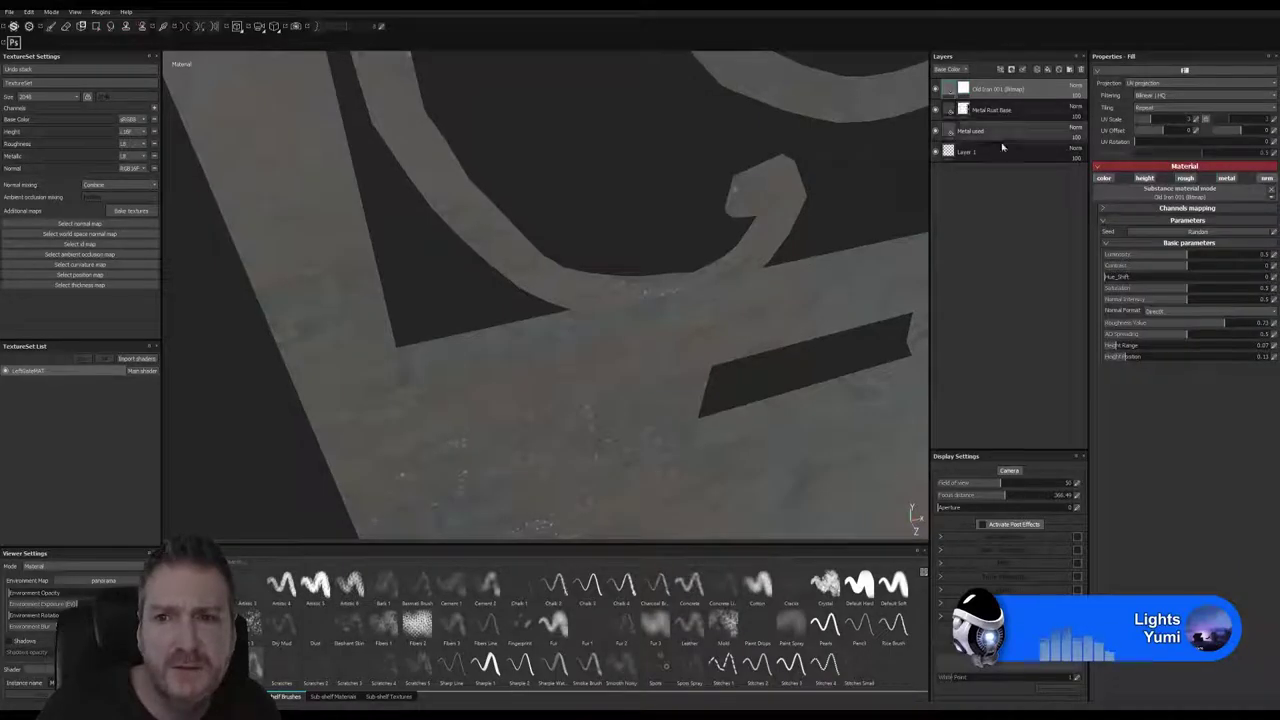
pyautogui.click(947, 110)
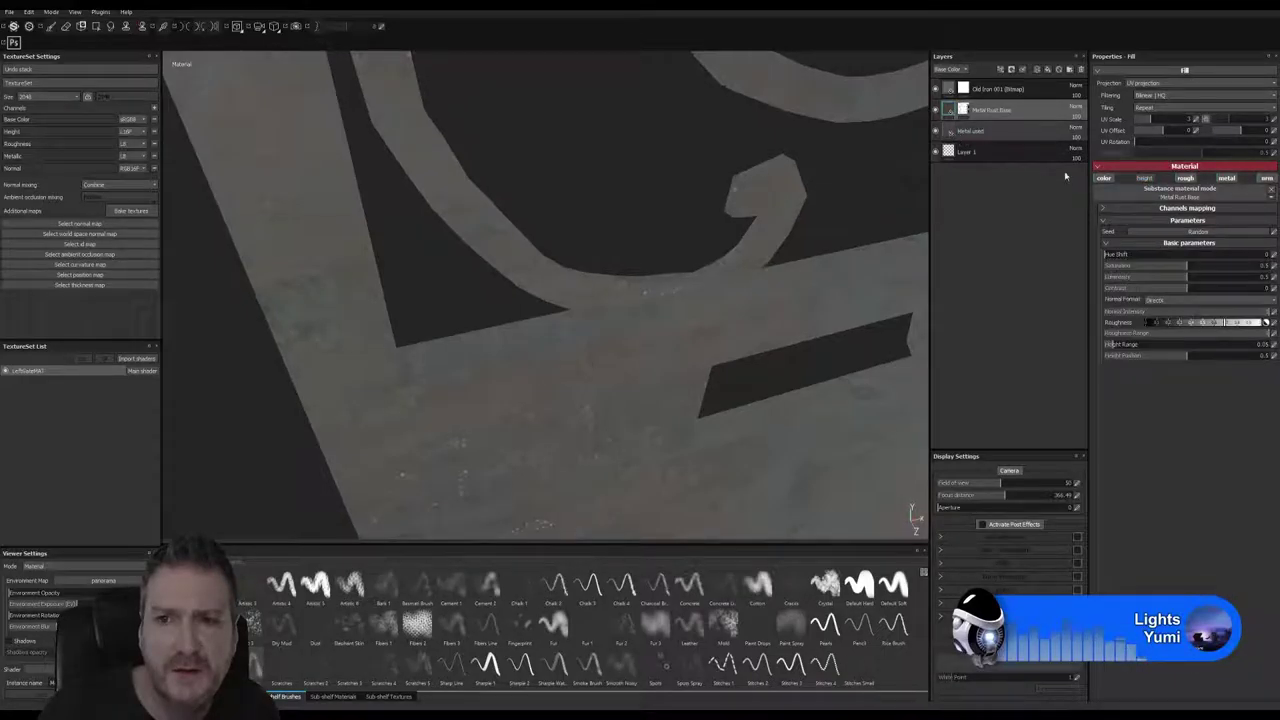
pyautogui.click(1010, 131)
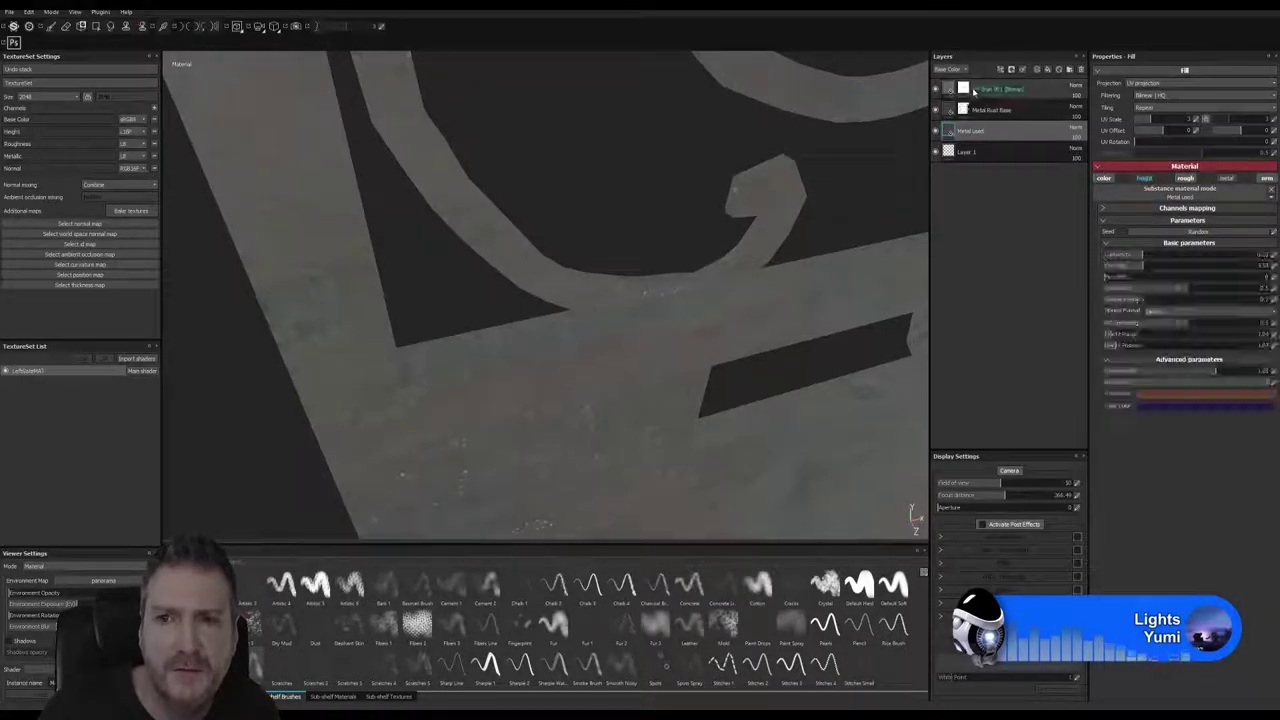
# Step: On the Old Iron 001 mask, paint a thin wear streak parallel to and just below the lower panel's upper edge
pyautogui.click(963, 89)
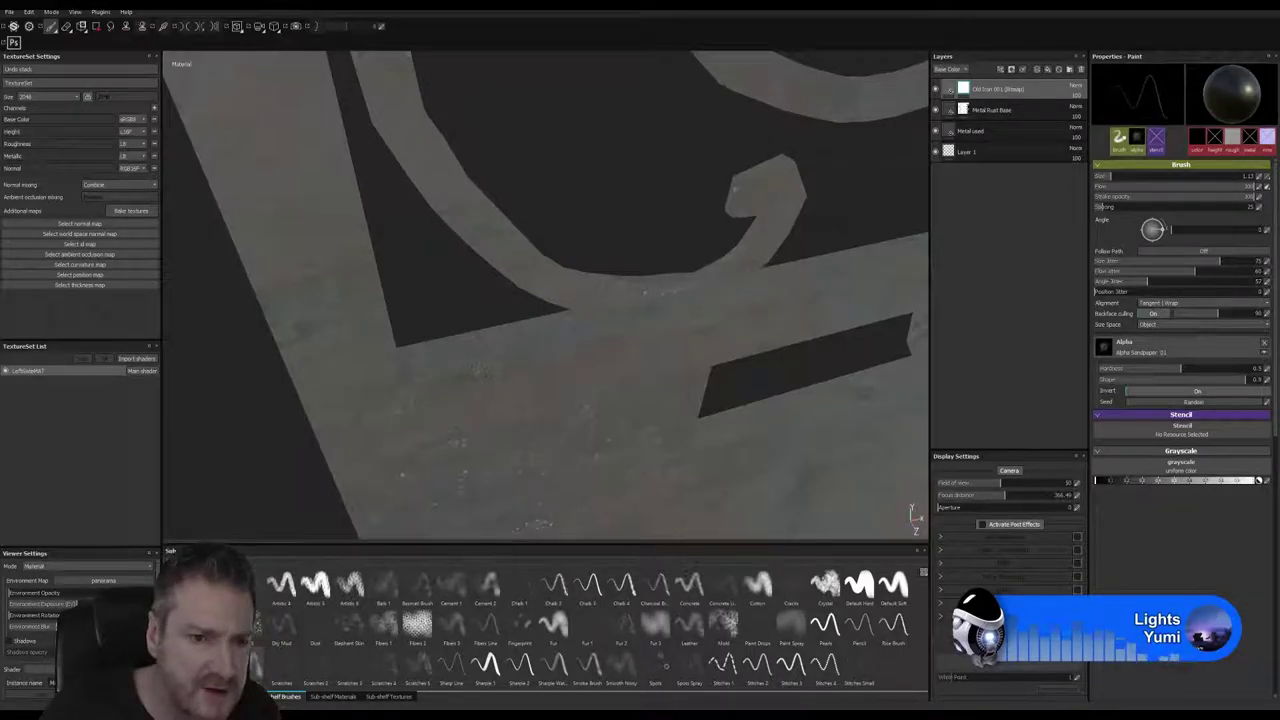
pyautogui.hotkey('ctrl', 'z')
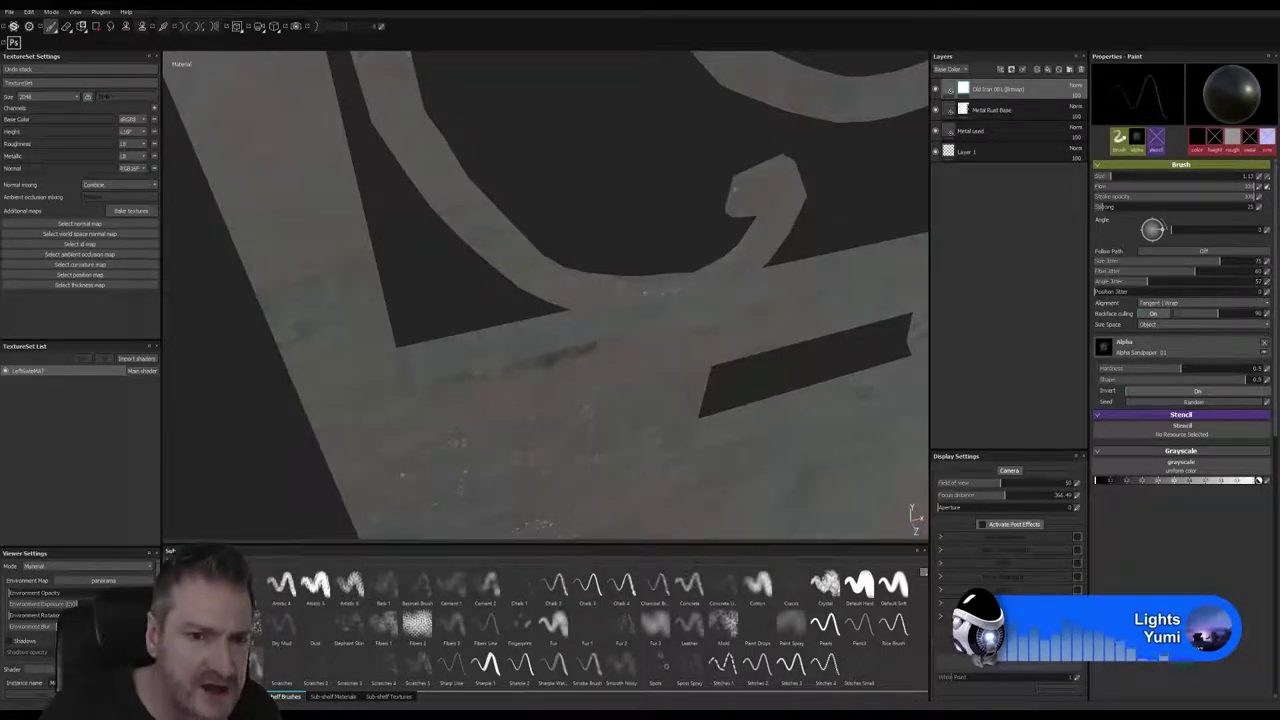
pyautogui.click(585, 347)
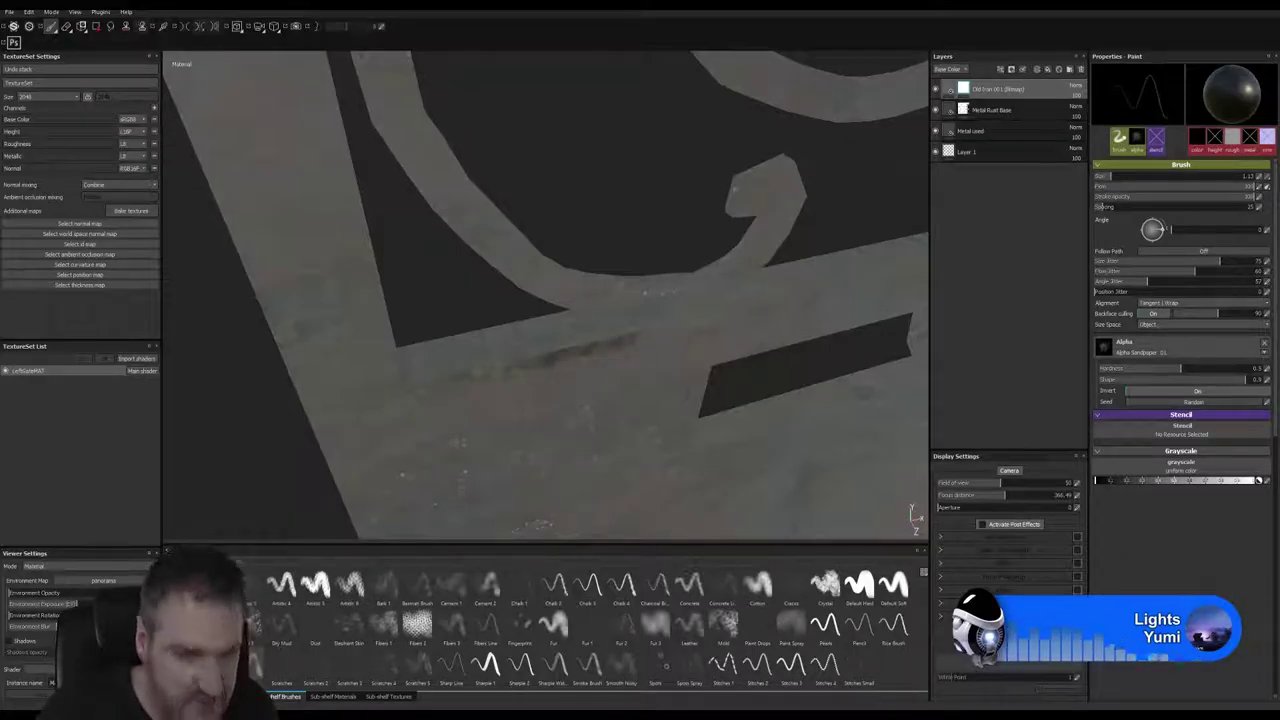
pyautogui.scroll(2, 628, 335)
pyautogui.keyDown('alt'); pyautogui.moveTo(622, 338); pyautogui.dragTo(549, 344); pyautogui.keyUp('alt')
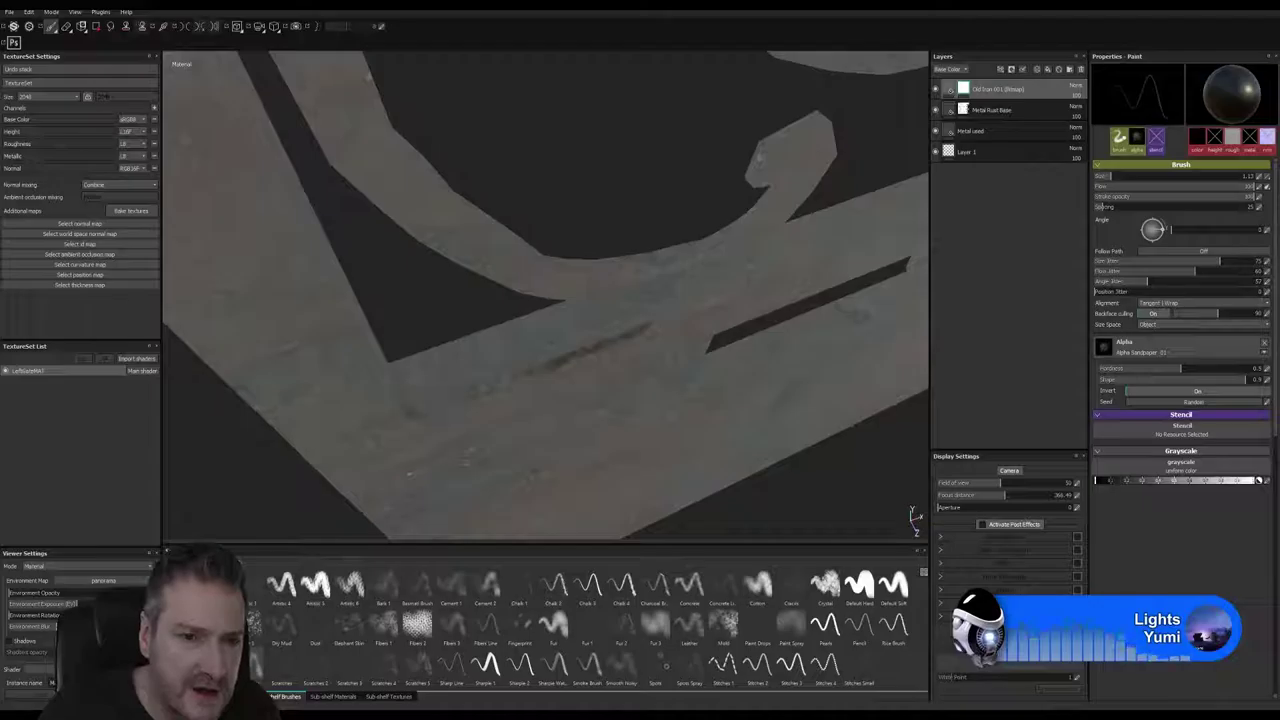
pyautogui.moveTo(640, 329); pyautogui.dragTo(735, 297)
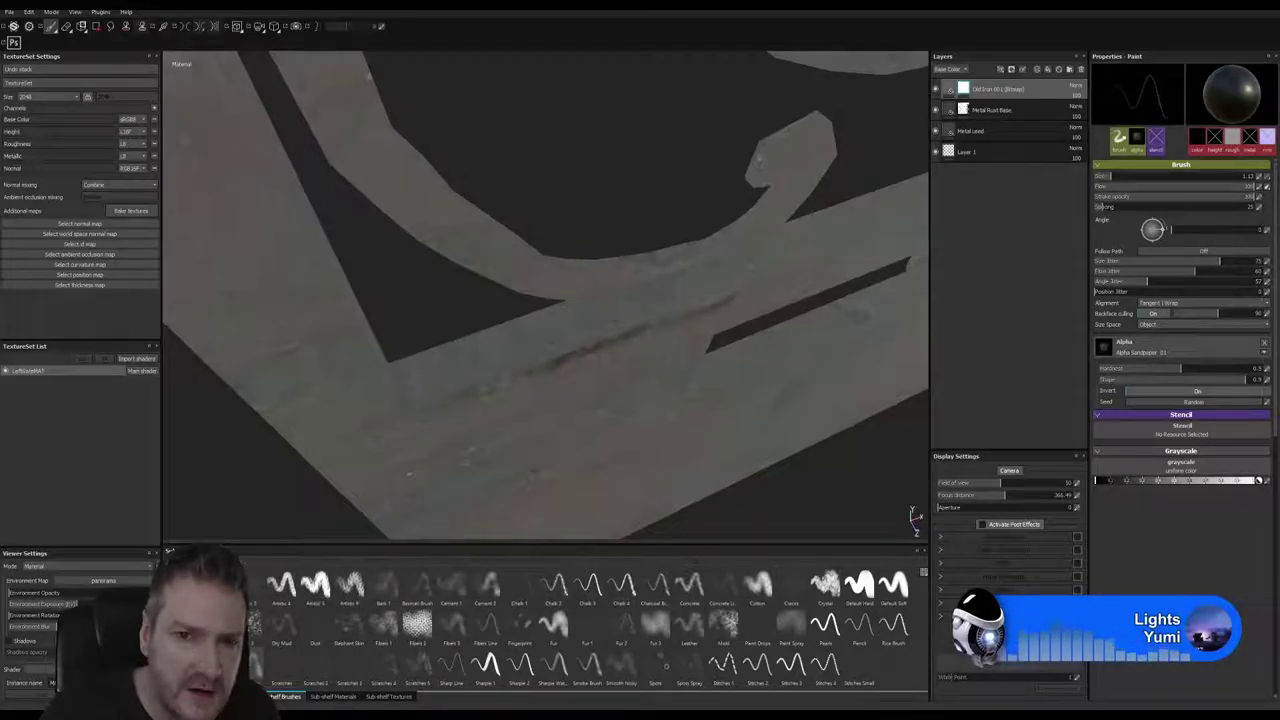
pyautogui.moveTo(645, 327); pyautogui.dragTo(718, 299)
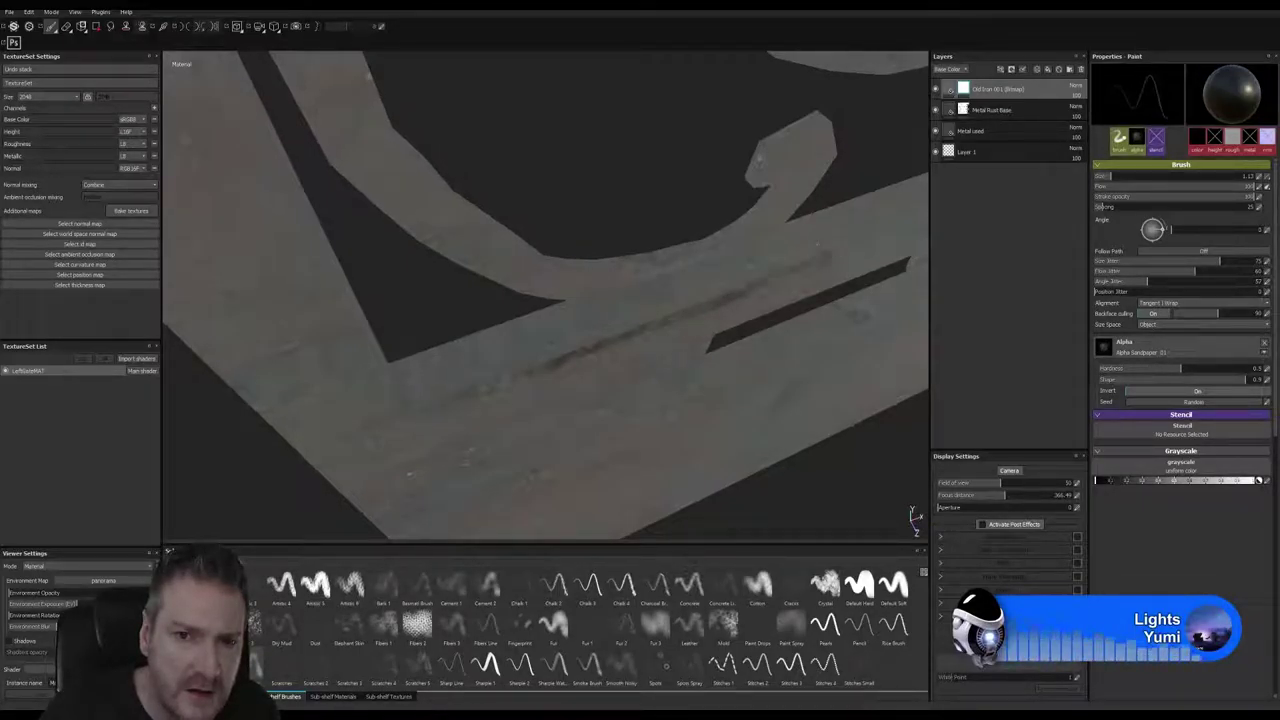
pyautogui.moveTo(826, 259); pyautogui.dragTo(782, 272)
# Step: Extend the thin wear streak past the small scroll and above the slot toward the central post
pyautogui.keyDown('alt'); pyautogui.moveTo(765, 301); pyautogui.dragTo(448, 386, button='middle'); pyautogui.keyUp('alt')
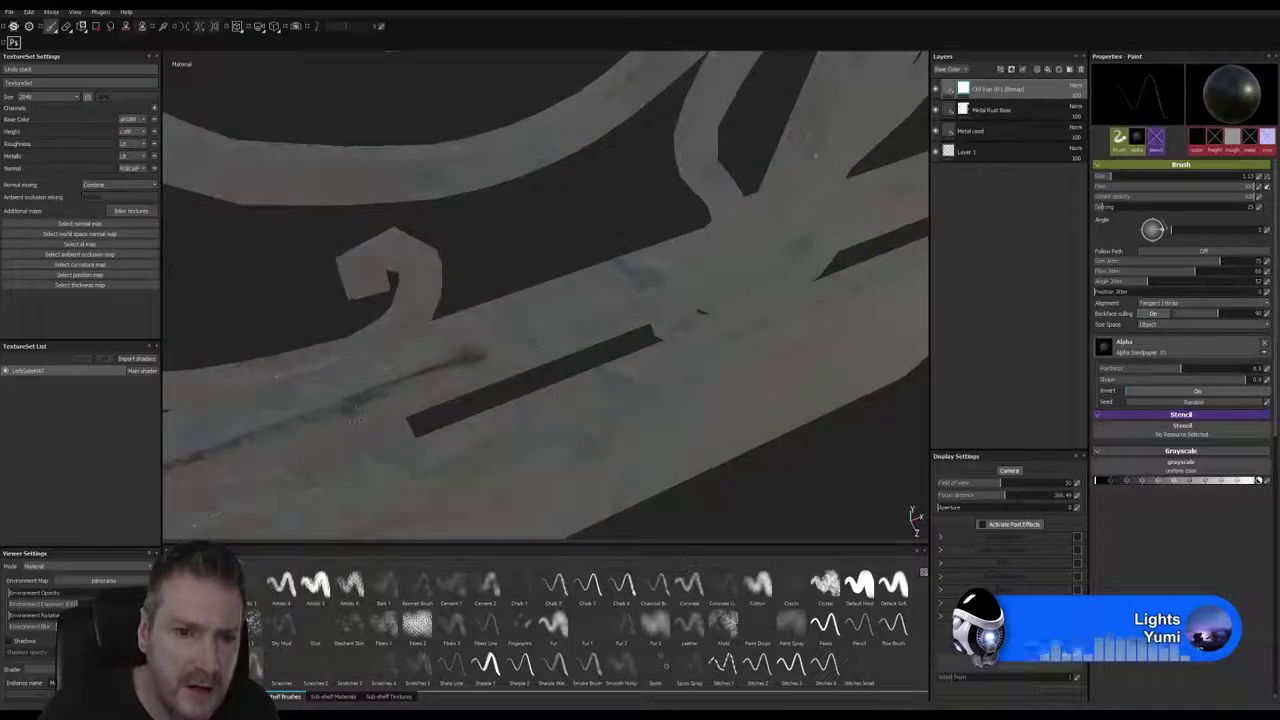
pyautogui.moveTo(500, 341)
pyautogui.mouseDown()
pyautogui.moveTo(543, 326)
pyautogui.moveTo(620, 342)
pyautogui.mouseUp()
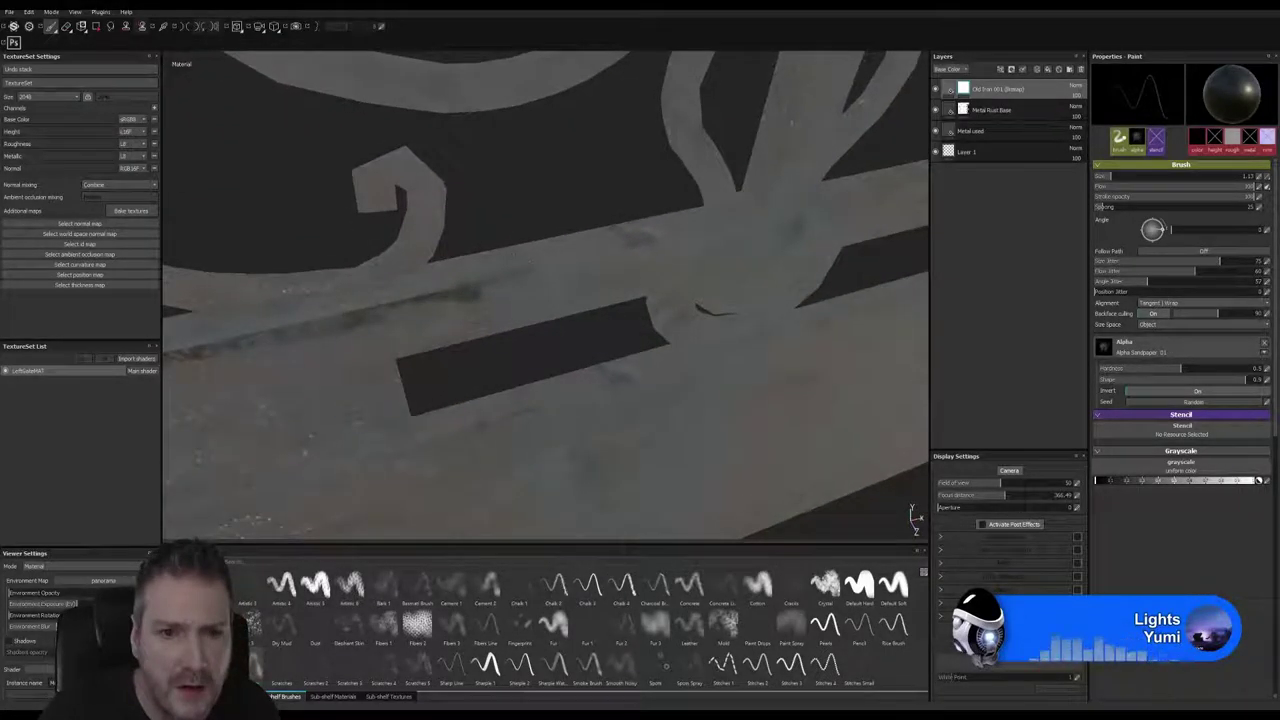
pyautogui.moveTo(478, 290); pyautogui.dragTo(630, 253)
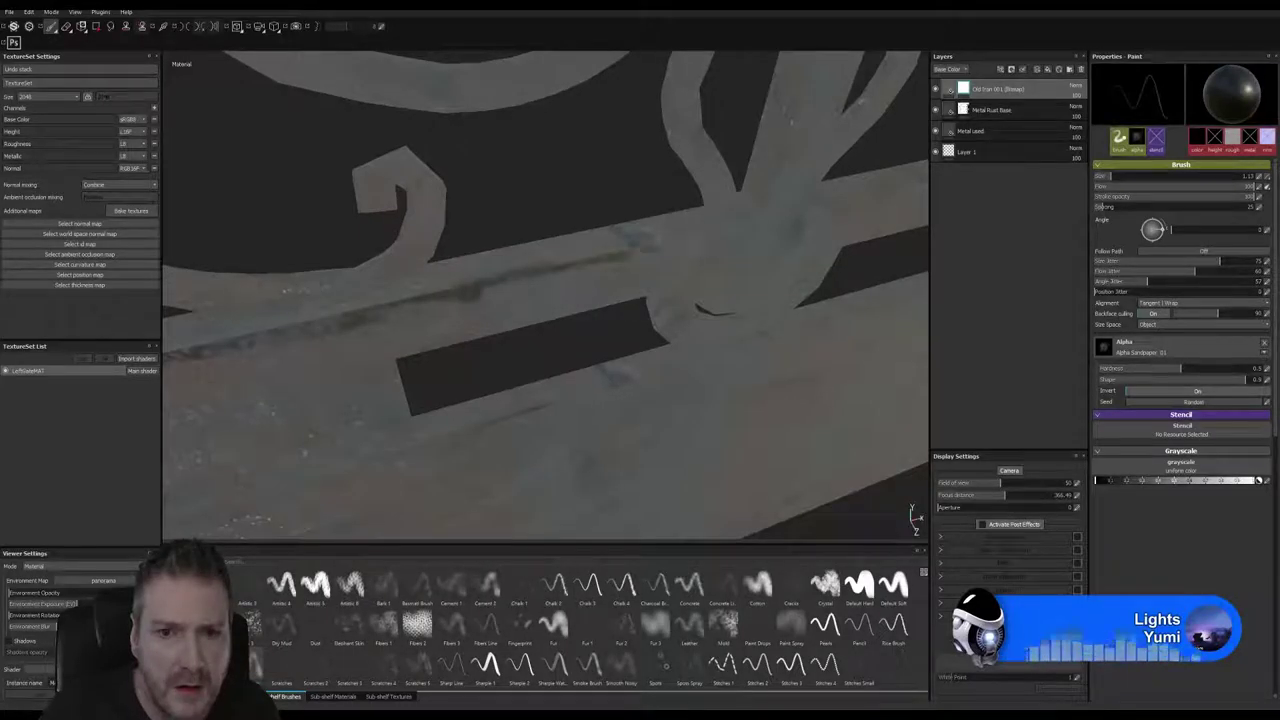
# Step: Mask out the old iron along the lower panel's upper edge, from the corner past the small scroll
pyautogui.moveTo(663, 247)
pyautogui.keyDown('alt'); pyautogui.mouseDown()
pyautogui.moveTo(455, 397)
pyautogui.moveTo(395, 323)
pyautogui.moveTo(461, 418)
pyautogui.moveTo(545, 305)
pyautogui.moveTo(627, 268)
pyautogui.mouseUp(); pyautogui.keyUp('alt')
pyautogui.keyDown('alt'); pyautogui.moveTo(505, 500); pyautogui.dragTo(500, 485); pyautogui.keyUp('alt')
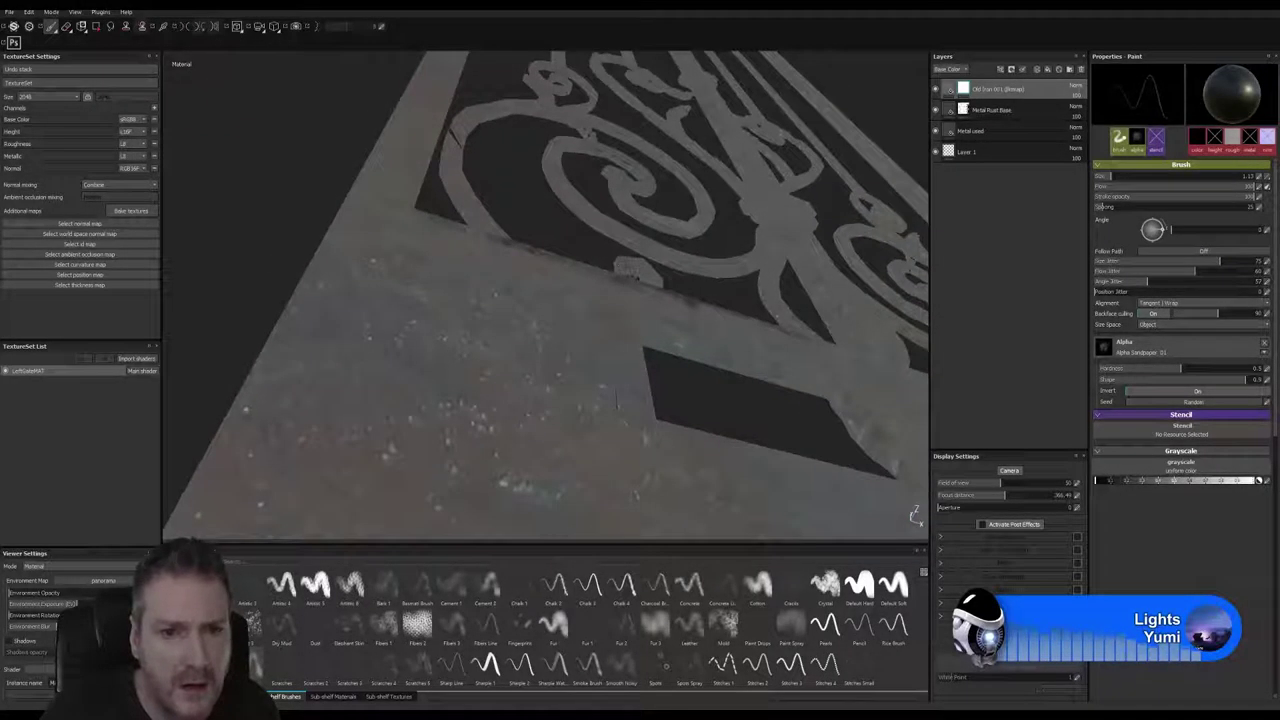
pyautogui.keyDown('alt'); pyautogui.moveTo(444, 248); pyautogui.dragTo(490, 278); pyautogui.keyUp('alt')
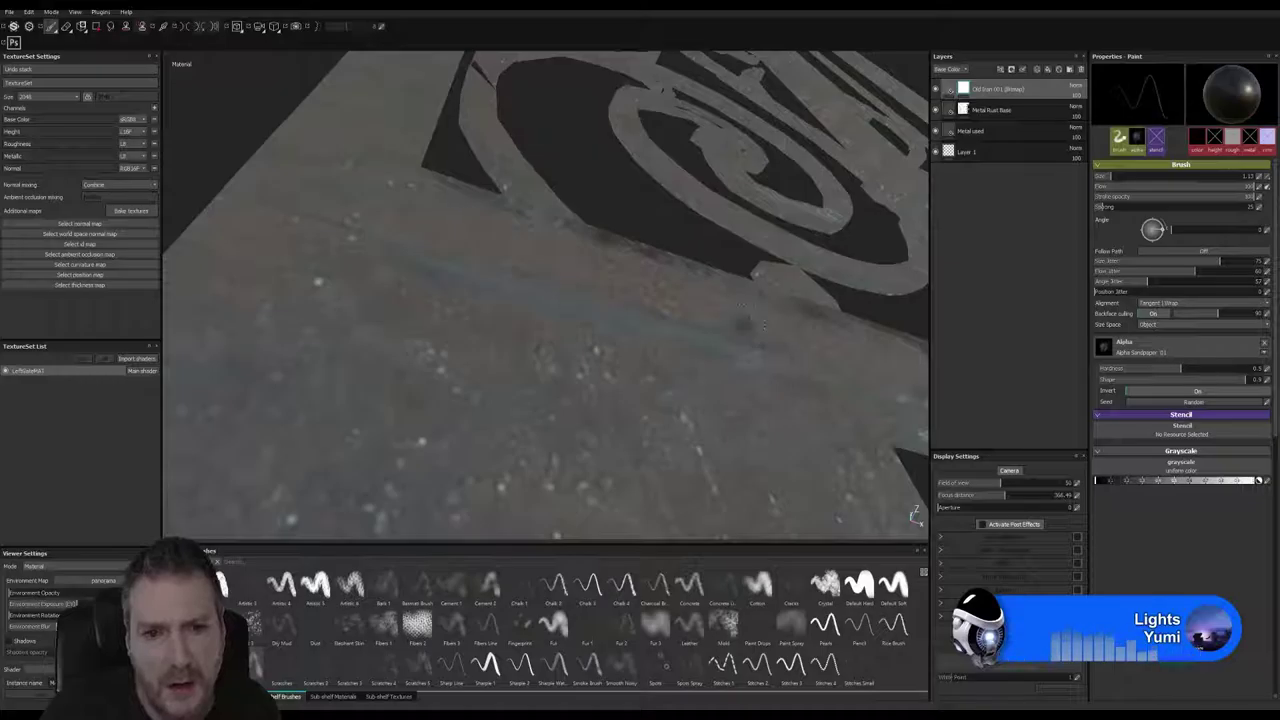
pyautogui.moveTo(744, 324)
pyautogui.keyDown('alt'); pyautogui.mouseDown()
pyautogui.moveTo(736, 383)
pyautogui.moveTo(540, 436)
pyautogui.mouseUp(); pyautogui.keyUp('alt')
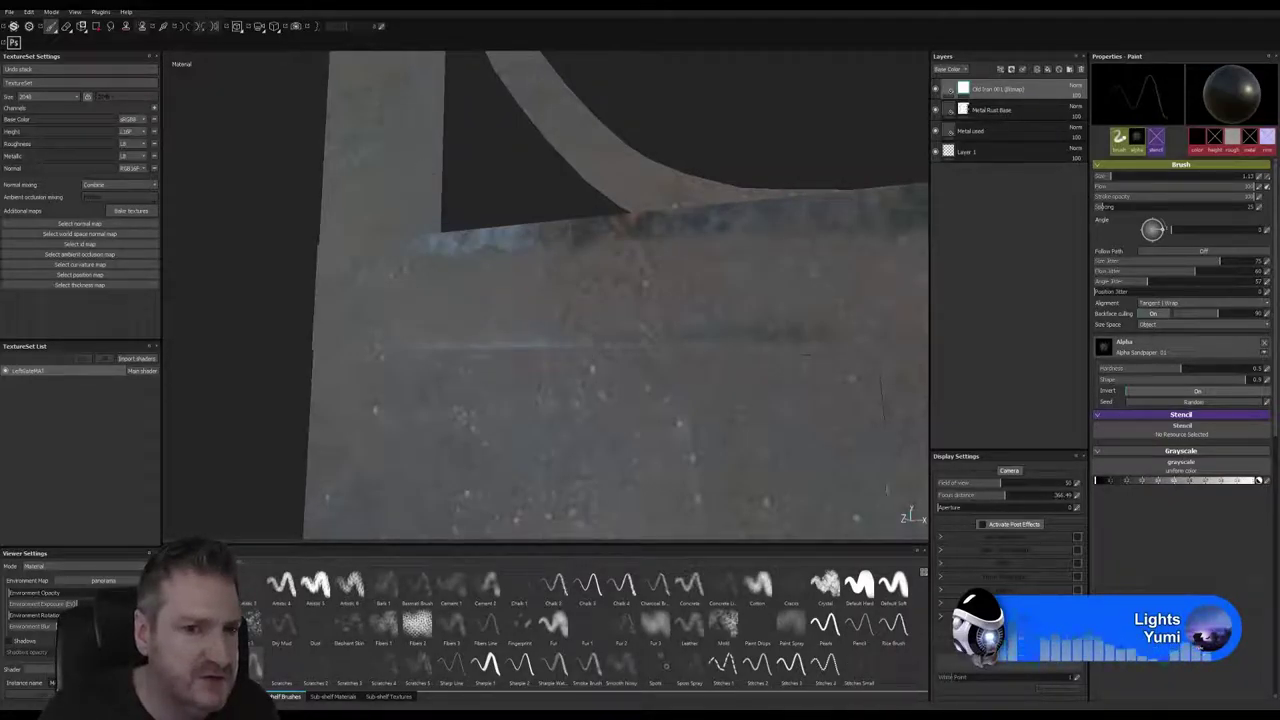
pyautogui.keyDown('alt'); pyautogui.moveTo(592, 346); pyautogui.dragTo(571, 291); pyautogui.keyUp('alt')
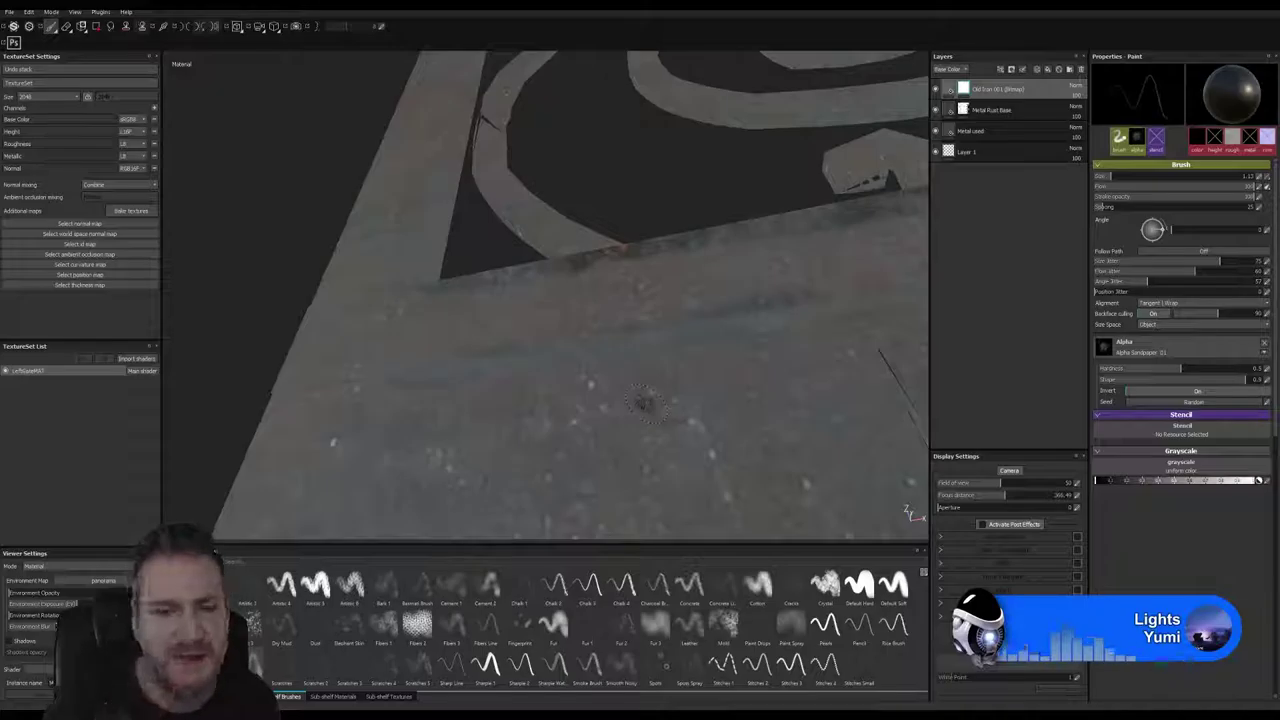
pyautogui.keyDown('alt'); pyautogui.moveTo(455, 432); pyautogui.dragTo(370, 426); pyautogui.keyUp('alt')
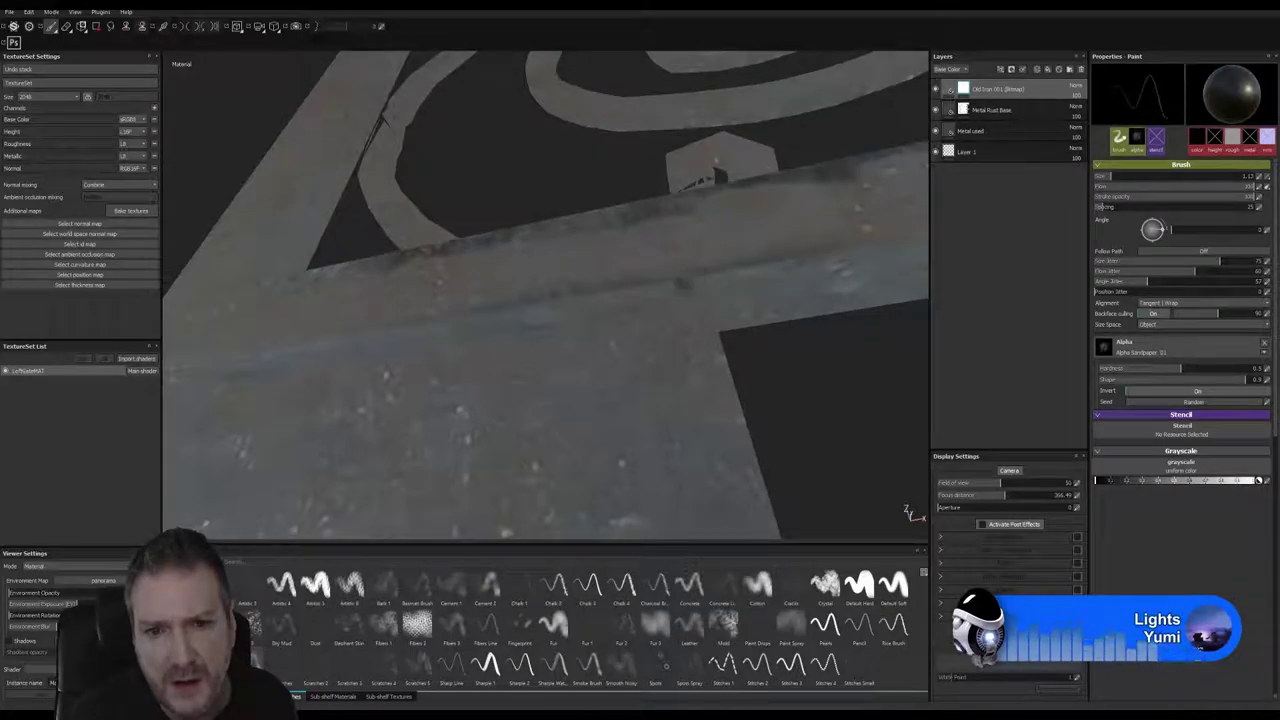
# Step: Continue the worn edge and the streak above the slot toward the central post, and check them against the whole gate
pyautogui.press('alt')
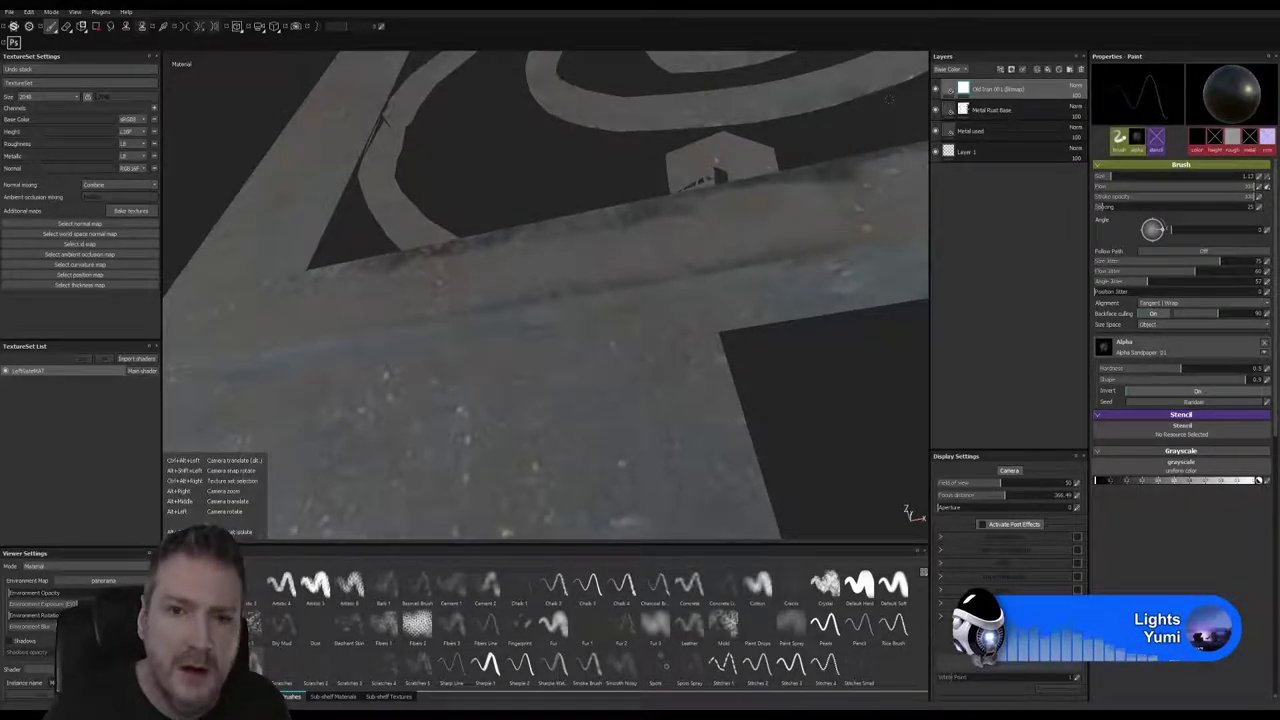
pyautogui.keyDown('alt'); pyautogui.moveTo(743, 356); pyautogui.dragTo(452, 427); pyautogui.keyUp('alt')
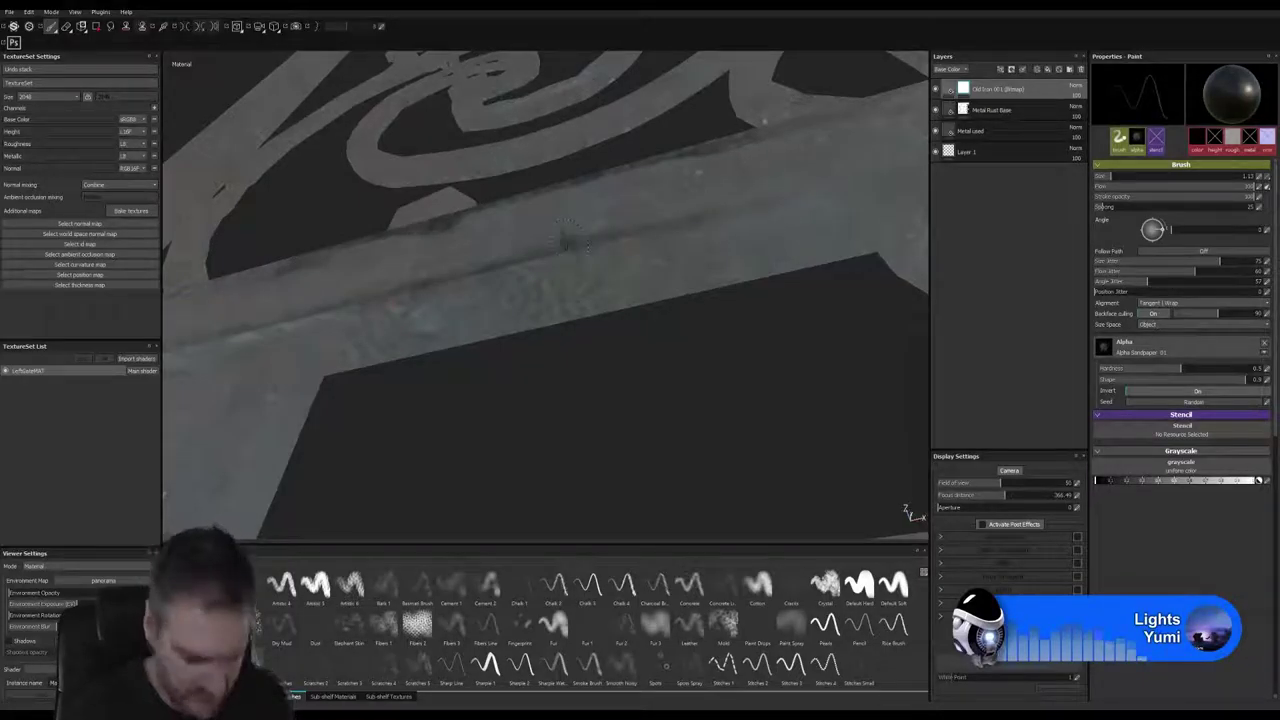
pyautogui.keyDown('alt'); pyautogui.moveTo(786, 346); pyautogui.dragTo(591, 406); pyautogui.keyUp('alt')
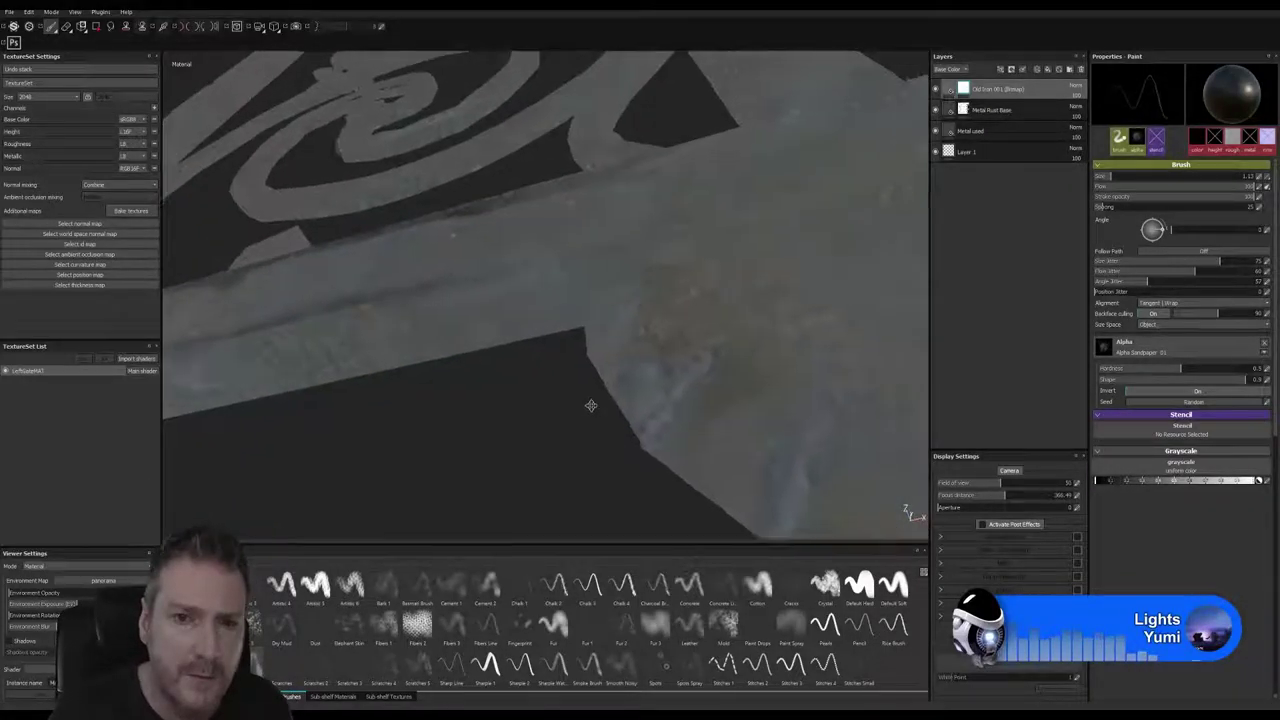
pyautogui.keyDown('alt'); pyautogui.moveTo(612, 346); pyautogui.dragTo(534, 405); pyautogui.keyUp('alt')
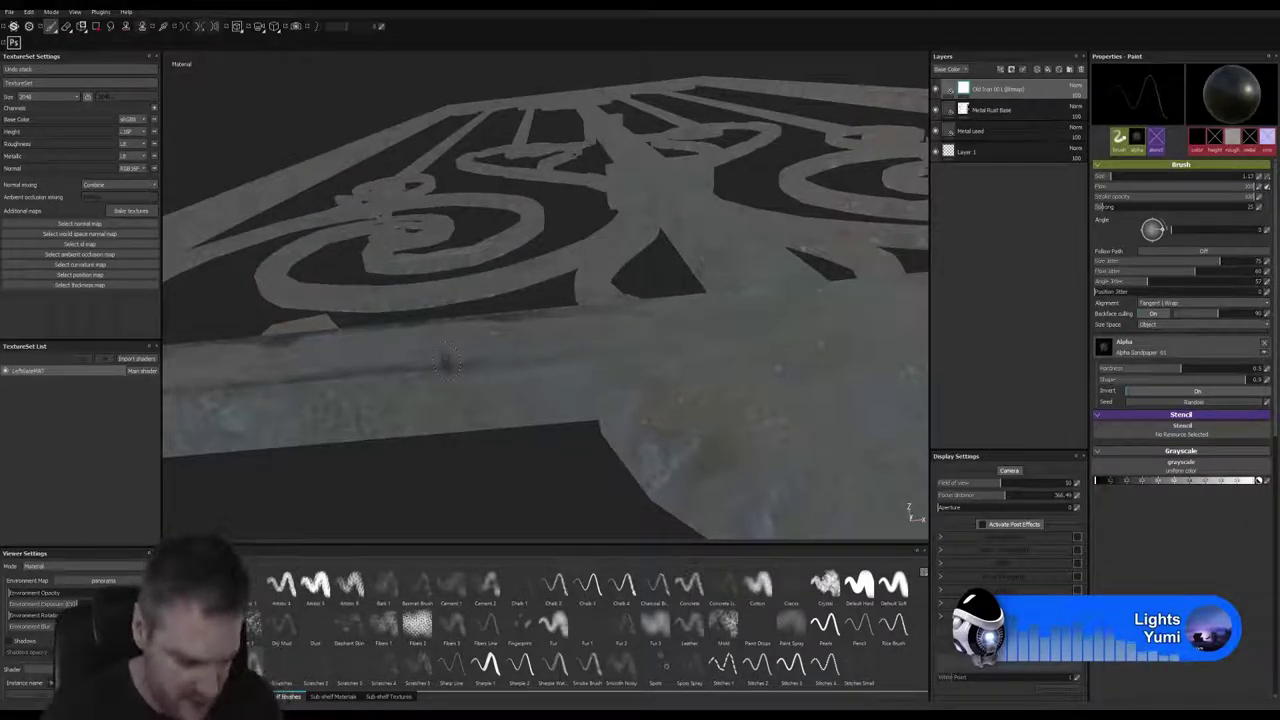
pyautogui.moveTo(447, 362)
pyautogui.keyDown('alt'); pyautogui.mouseDown()
pyautogui.moveTo(462, 425)
pyautogui.moveTo(440, 350)
pyautogui.moveTo(458, 440)
pyautogui.mouseUp(); pyautogui.keyUp('alt')
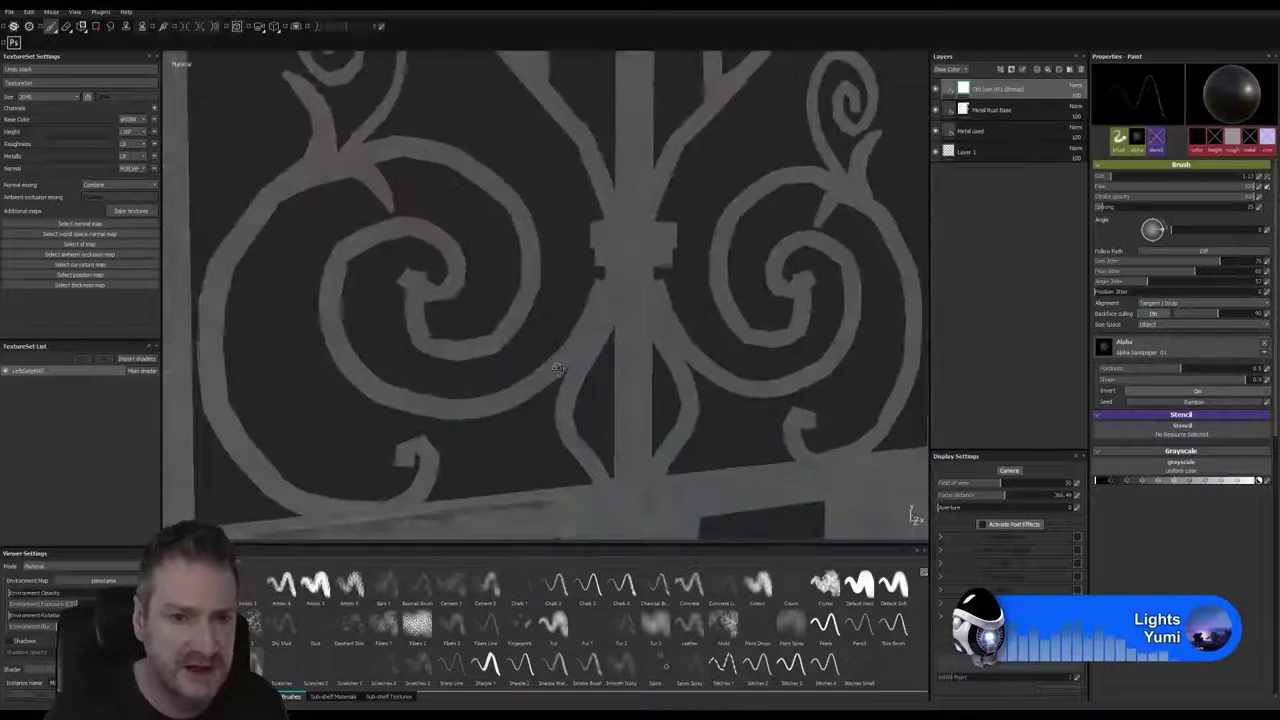
pyautogui.keyDown('alt'); pyautogui.moveTo(483, 456); pyautogui.dragTo(482, 382, button='middle'); pyautogui.keyUp('alt')
pyautogui.keyDown('alt'); pyautogui.moveTo(481, 381); pyautogui.dragTo(478, 282); pyautogui.keyUp('alt')
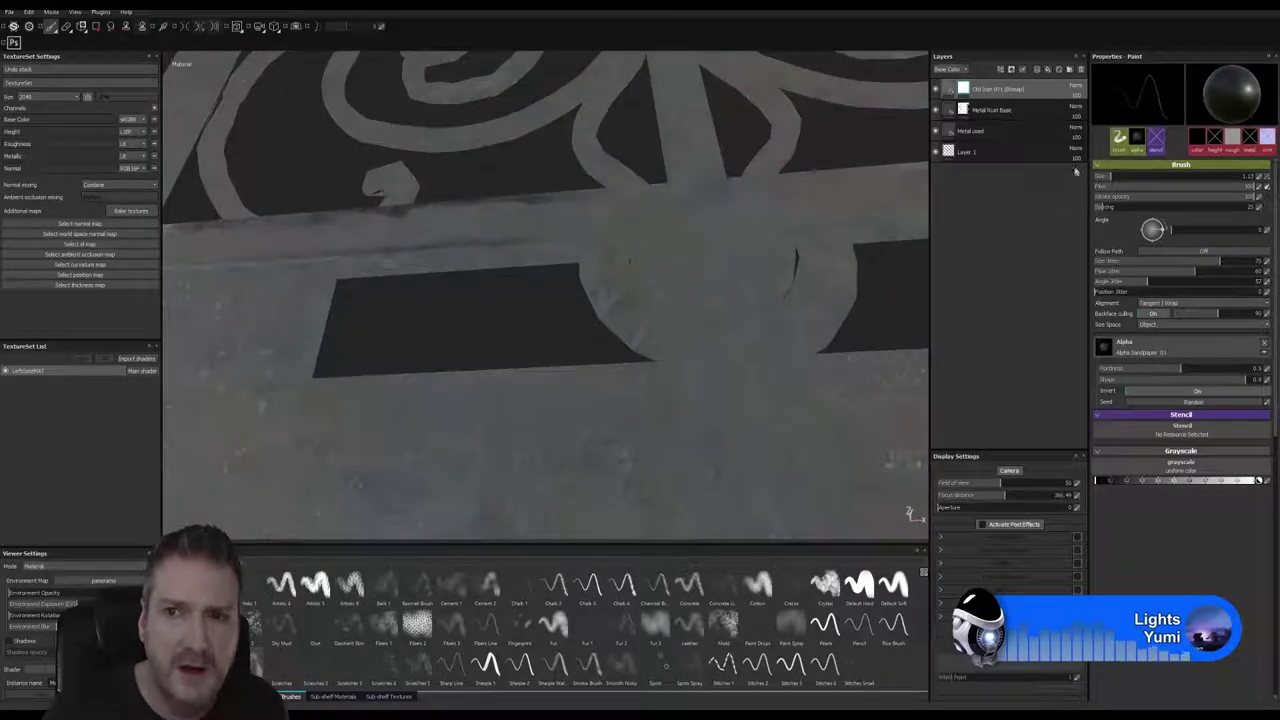
# Step: Lower the Old Iron 001 layer's opacity to about 50, leaving its name as it is
pyautogui.doubleClick(1018, 90)
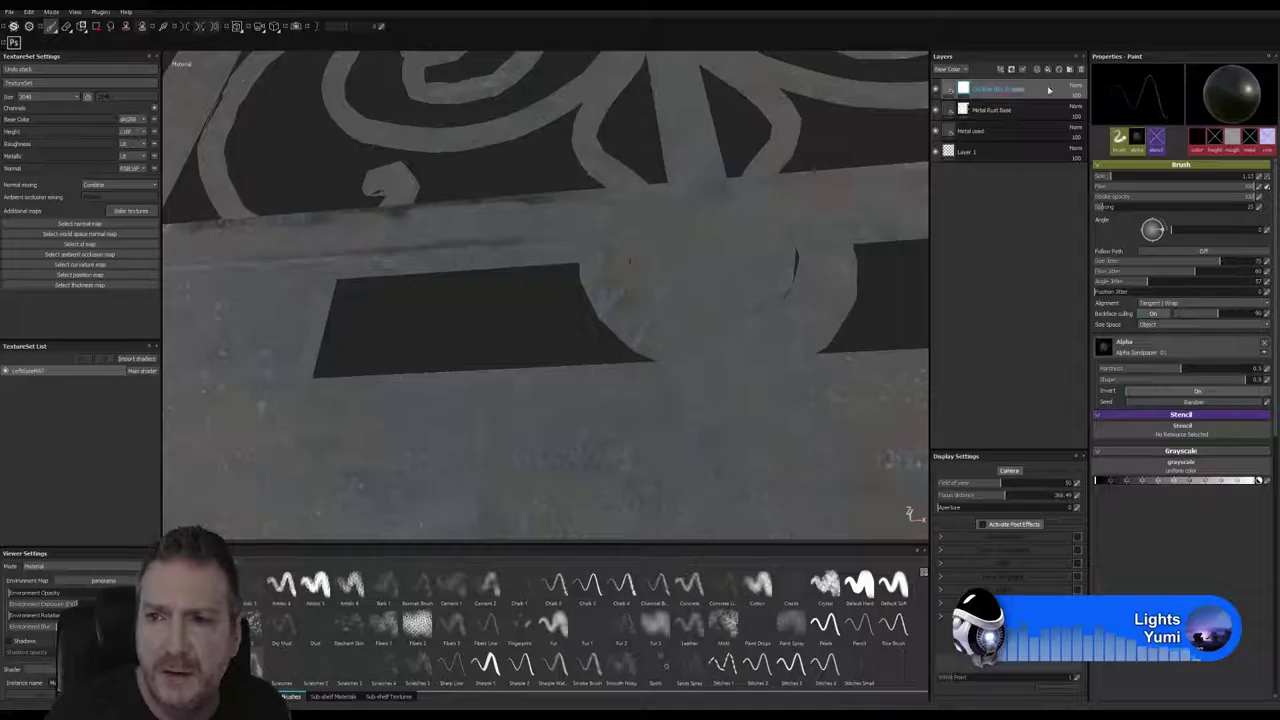
pyautogui.press('Return')
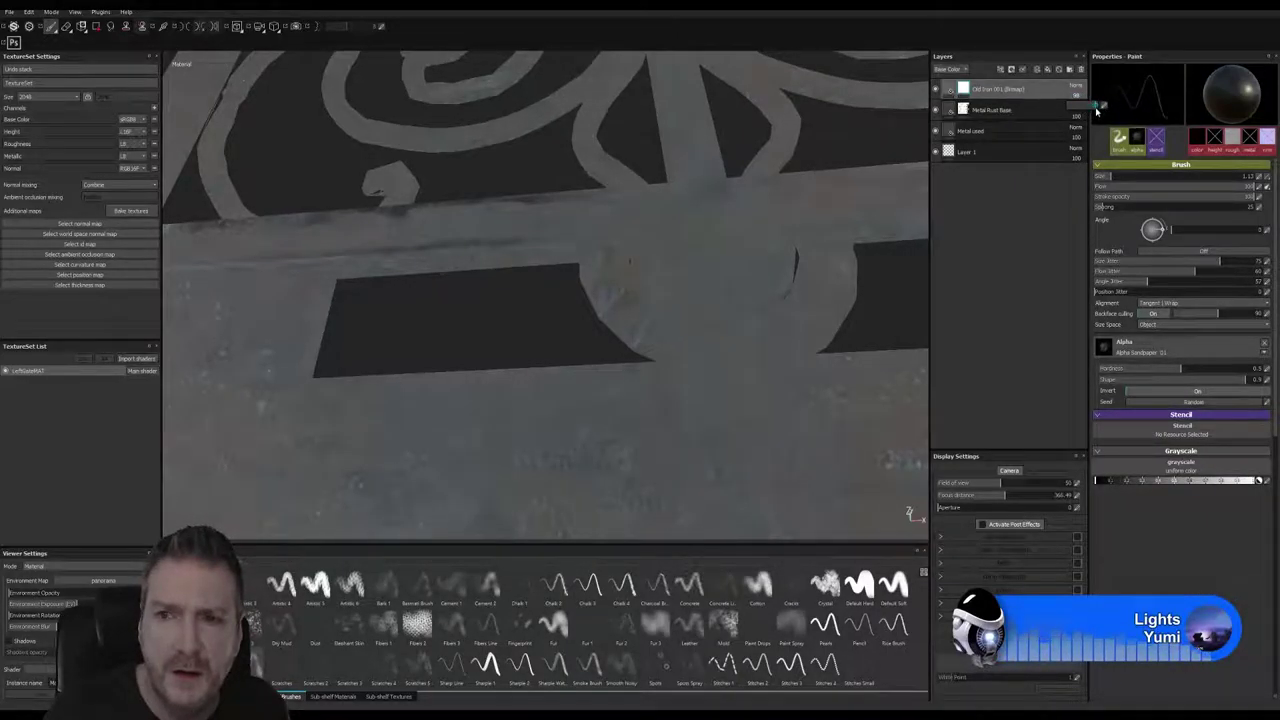
pyautogui.moveTo(1096, 111); pyautogui.dragTo(1081, 114)
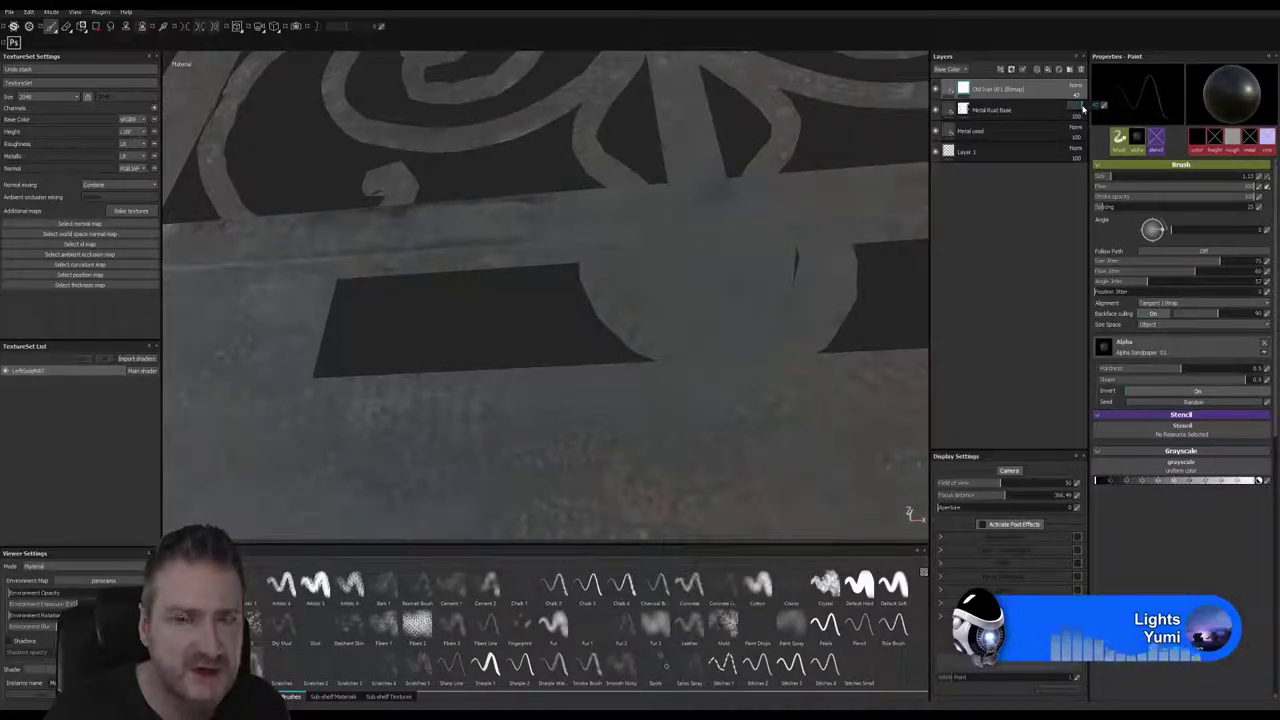
# Step: Toggle the Metal Rust Base layer off and on to compare how its rust contributes to the lower panel
pyautogui.keyDown('alt'); pyautogui.moveTo(523, 283); pyautogui.dragTo(598, 268); pyautogui.keyUp('alt')
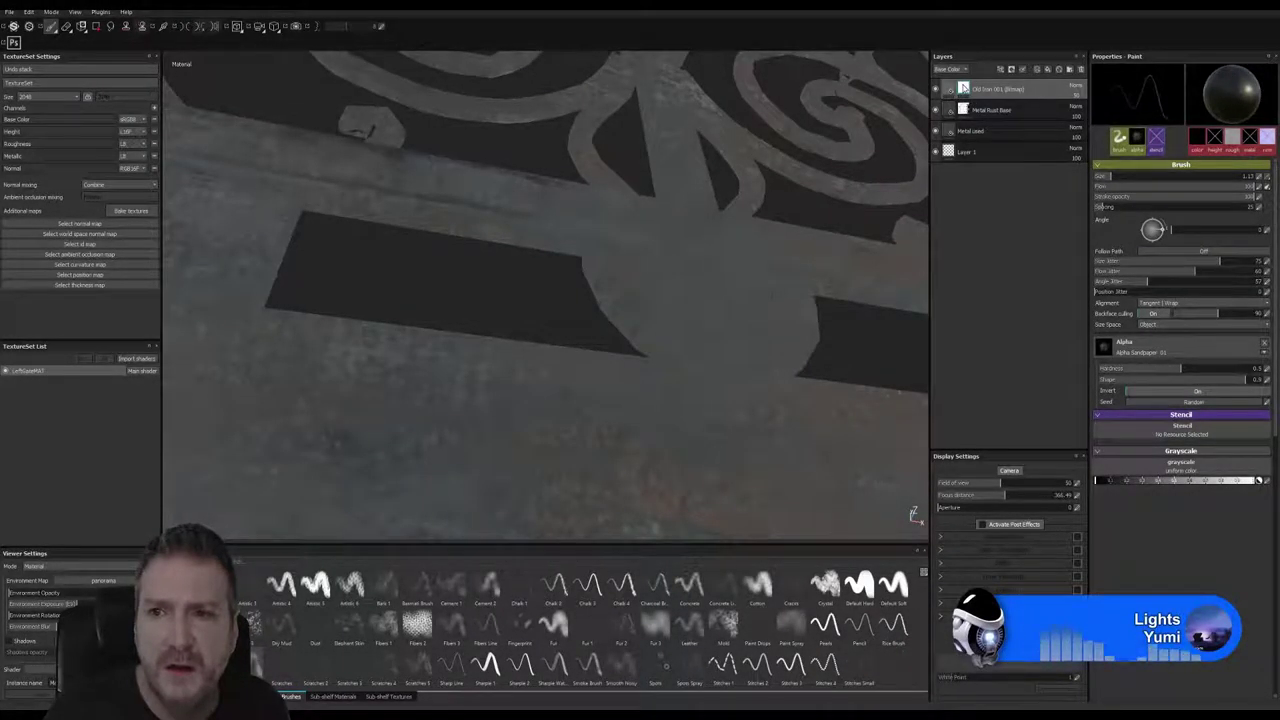
pyautogui.moveTo(963, 88)
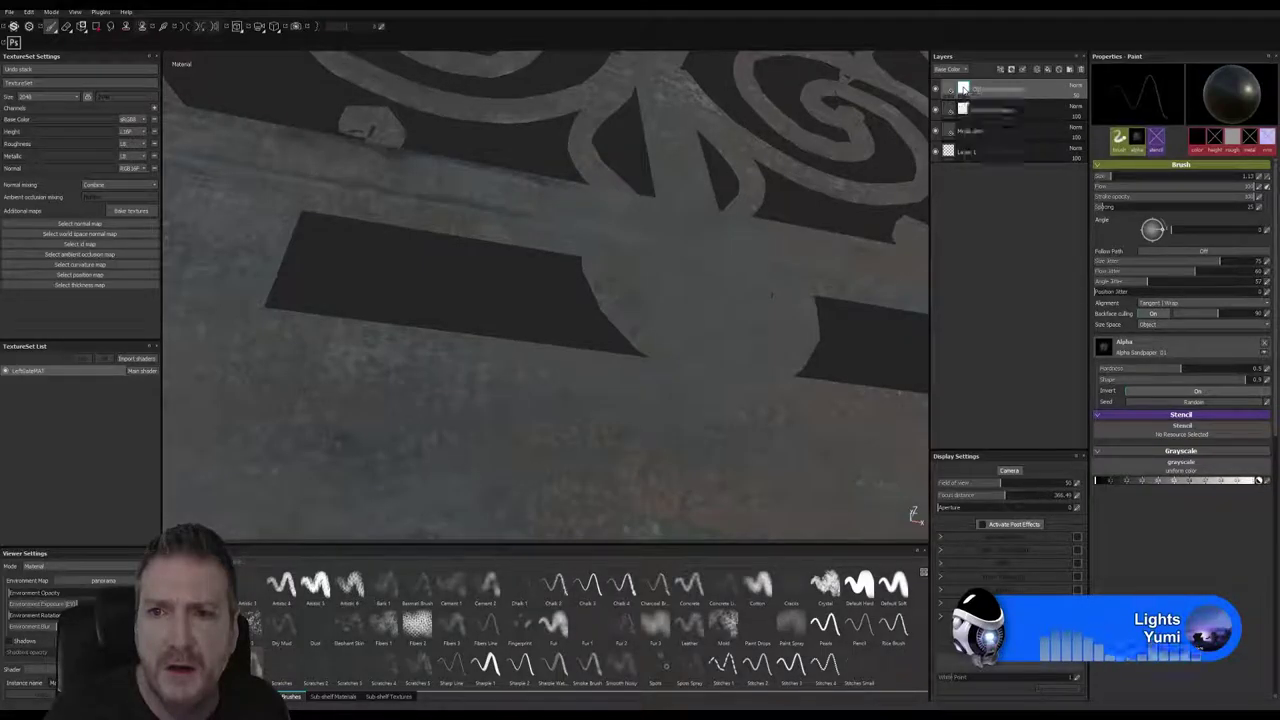
pyautogui.rightClick(963, 89)
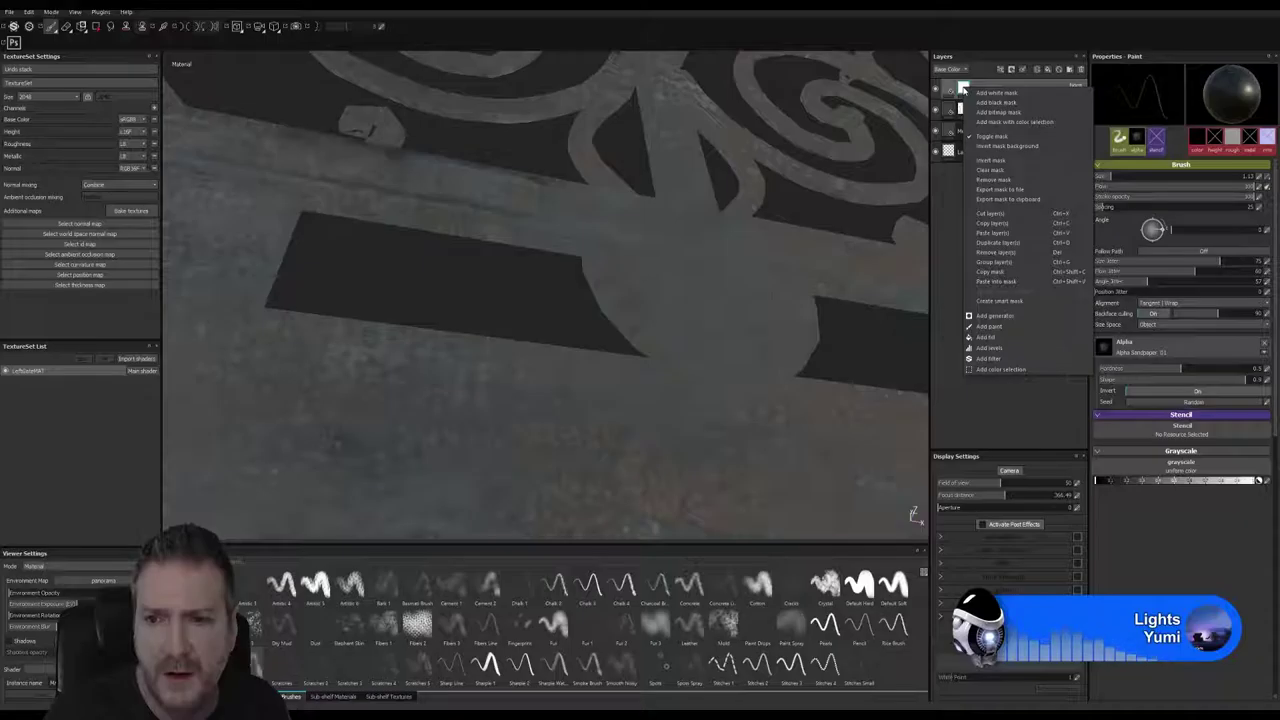
pyautogui.click(964, 90)
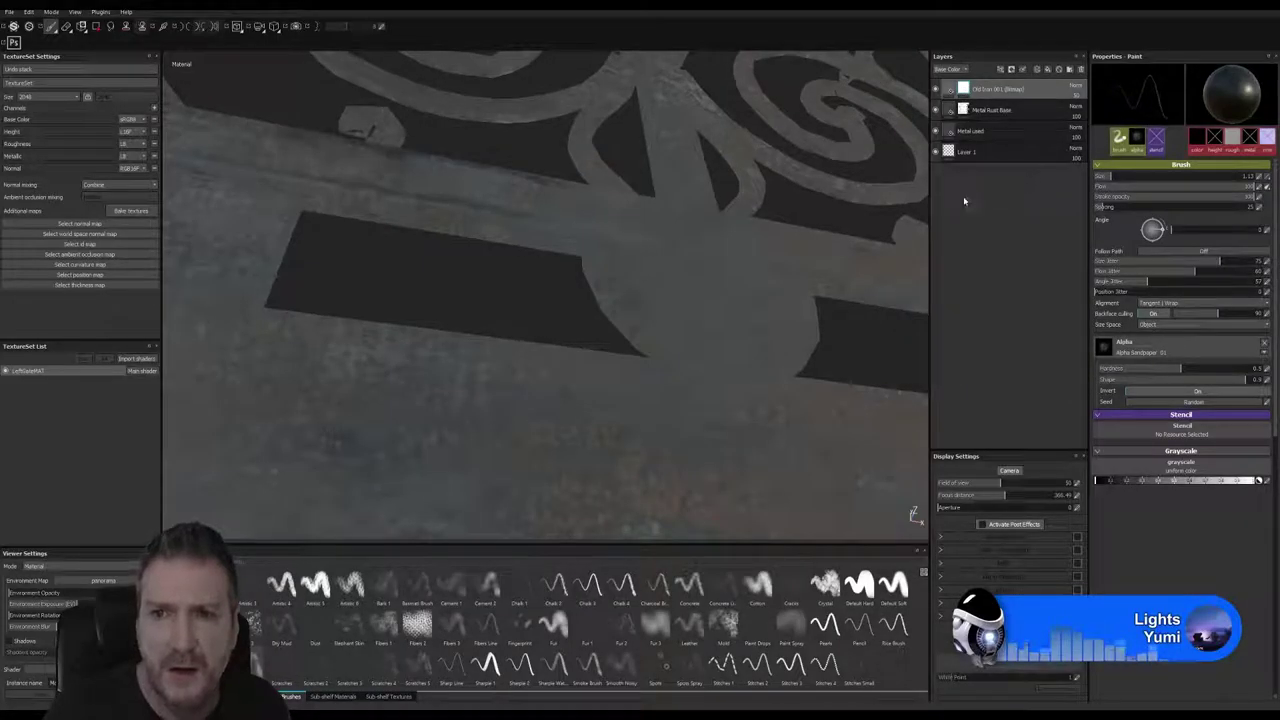
pyautogui.click(936, 110)
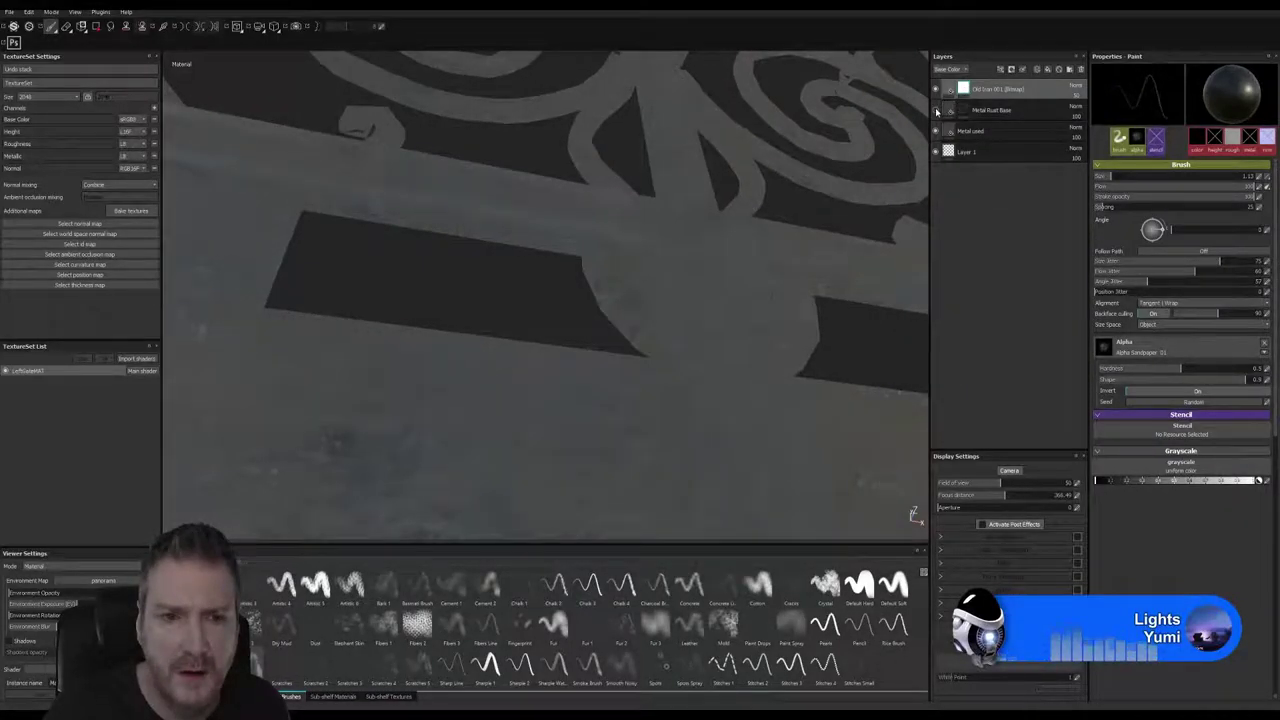
pyautogui.click(936, 110)
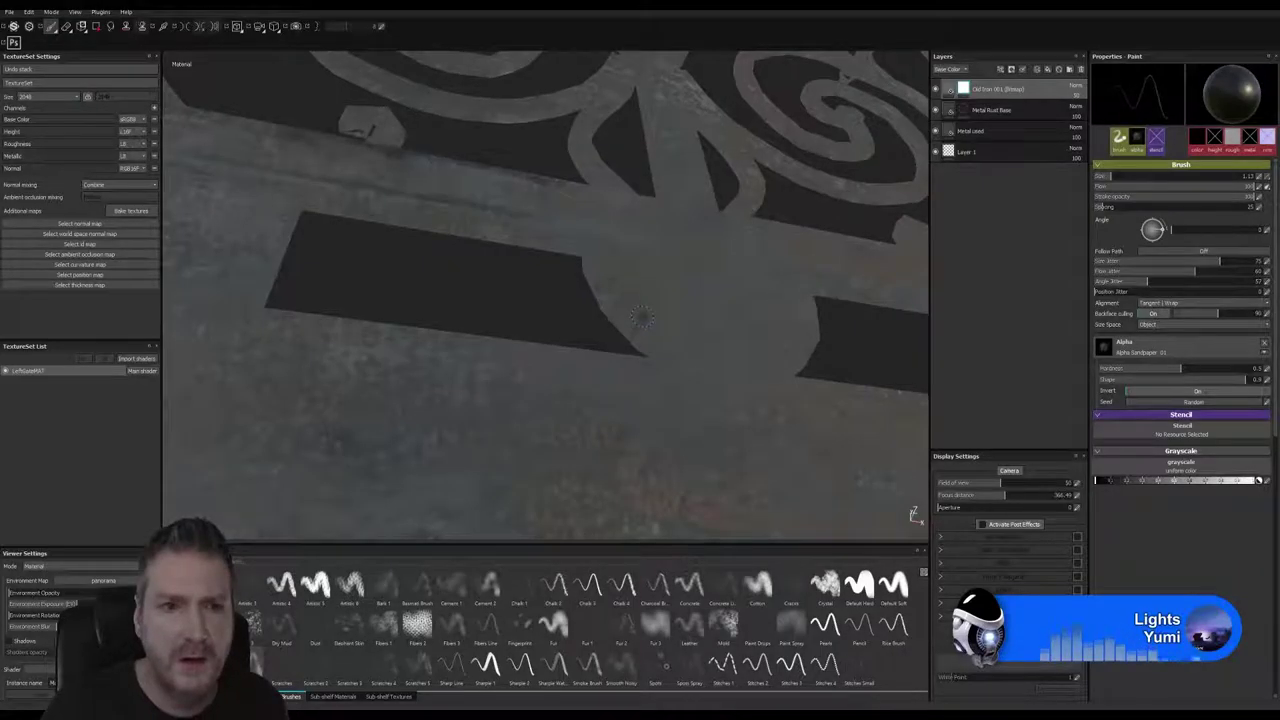
# Step: Examine the blended rust and iron around the slots, upper edge and end of the lower panel from several angles
pyautogui.keyDown('alt'); pyautogui.moveTo(647, 313); pyautogui.dragTo(208, 272, button='middle'); pyautogui.keyUp('alt')
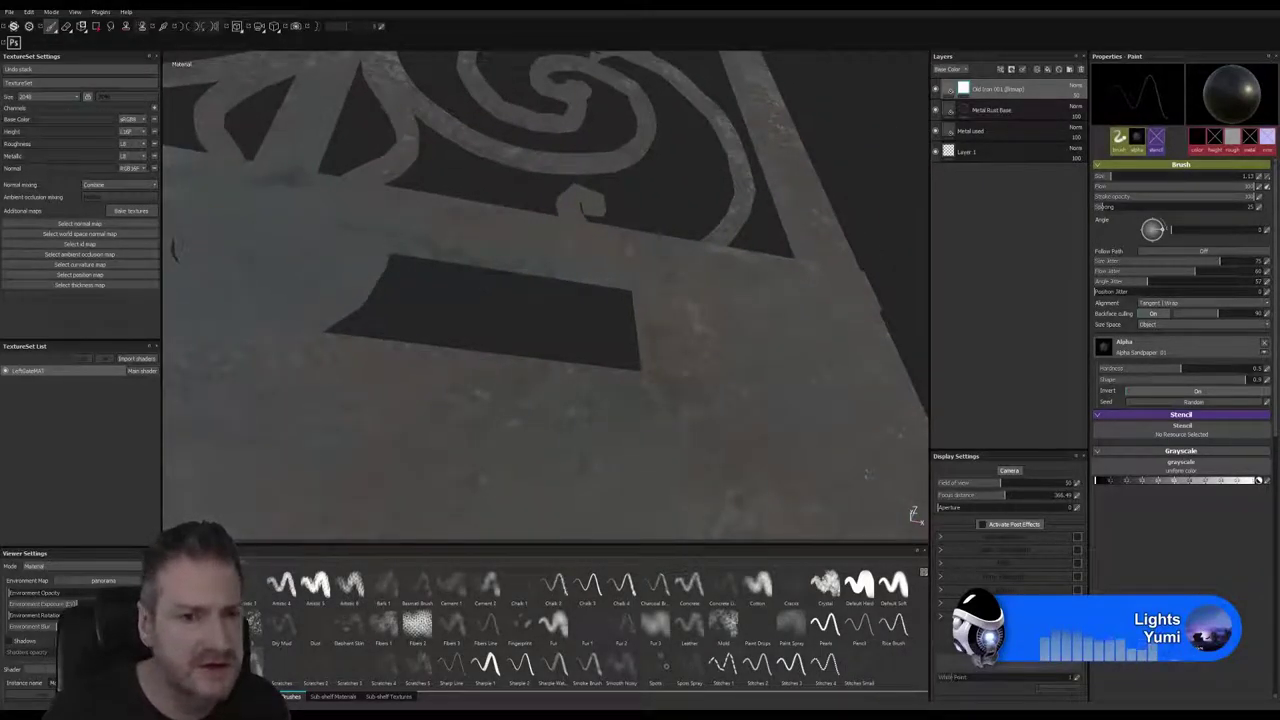
pyautogui.keyDown('alt'); pyautogui.moveTo(433, 292); pyautogui.dragTo(683, 291, button='right'); pyautogui.keyUp('alt')
pyautogui.keyDown('alt'); pyautogui.moveTo(634, 343); pyautogui.dragTo(562, 243); pyautogui.keyUp('alt')
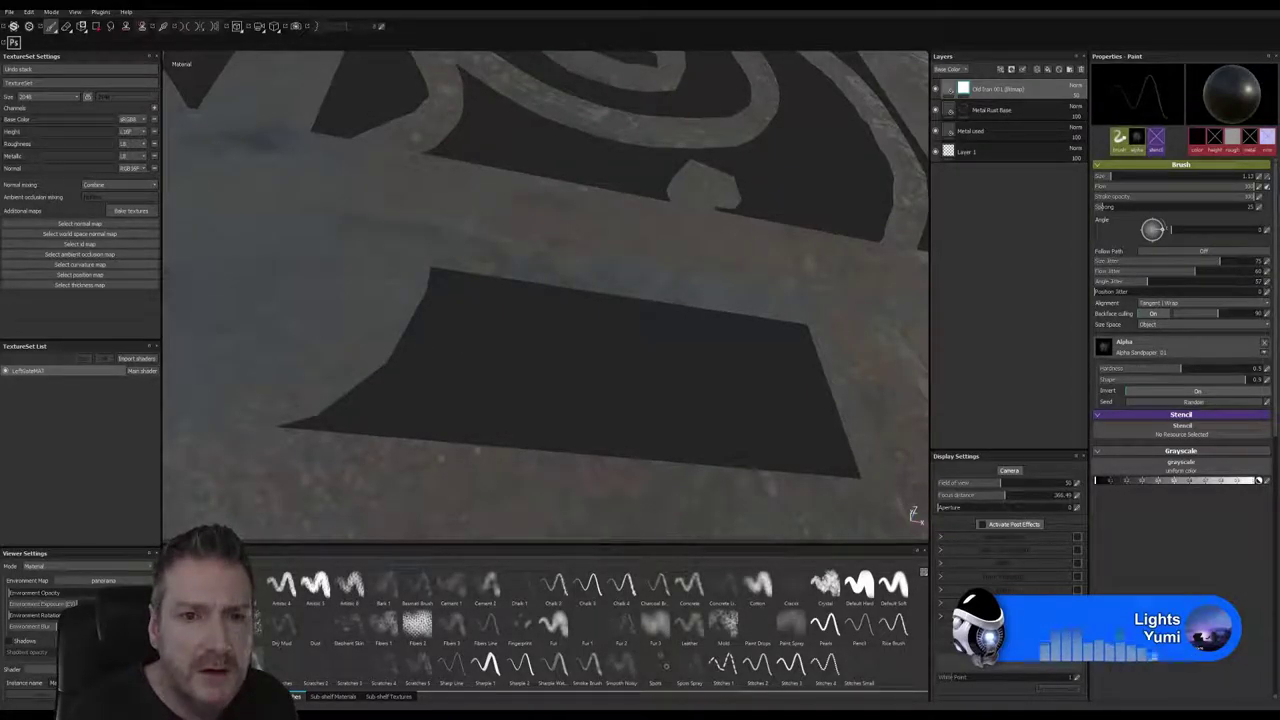
pyautogui.keyDown('alt'); pyautogui.moveTo(540, 240); pyautogui.dragTo(610, 305); pyautogui.keyUp('alt')
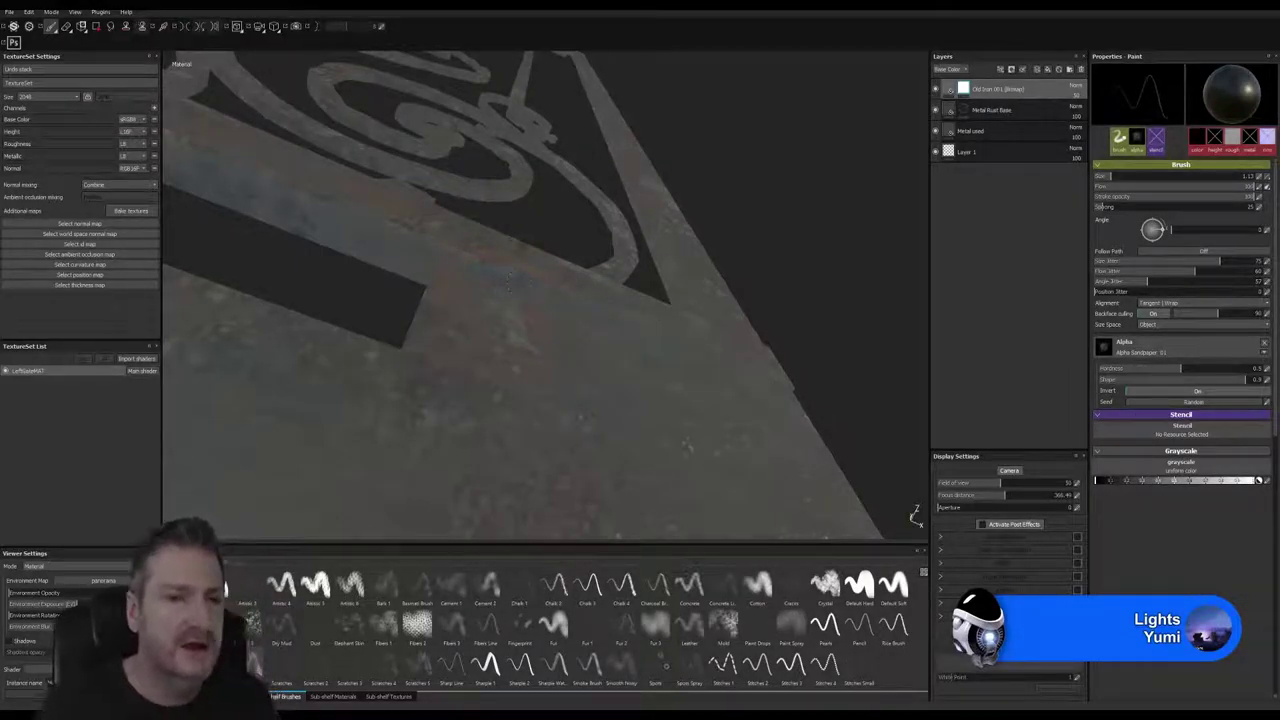
pyautogui.keyDown('alt'); pyautogui.moveTo(510, 277); pyautogui.dragTo(640, 300); pyautogui.keyUp('alt')
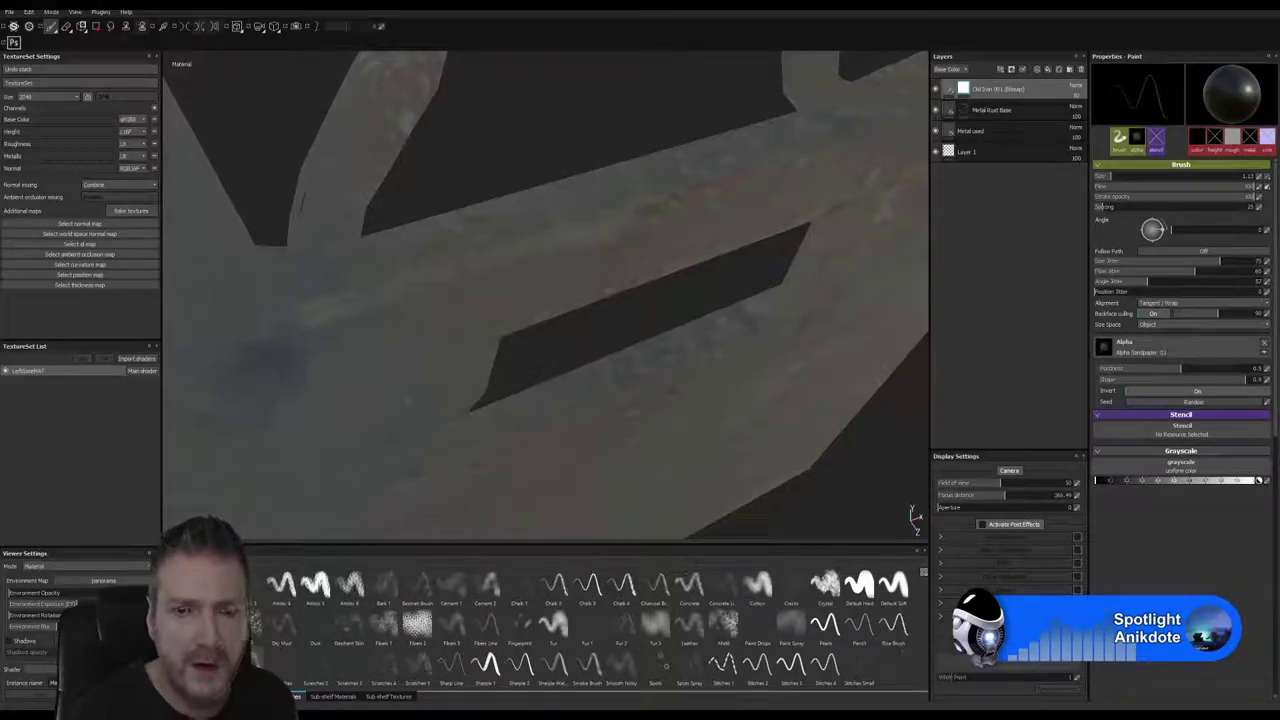
pyautogui.keyDown('alt'); pyautogui.moveTo(560, 300); pyautogui.dragTo(306, 369); pyautogui.keyUp('alt')
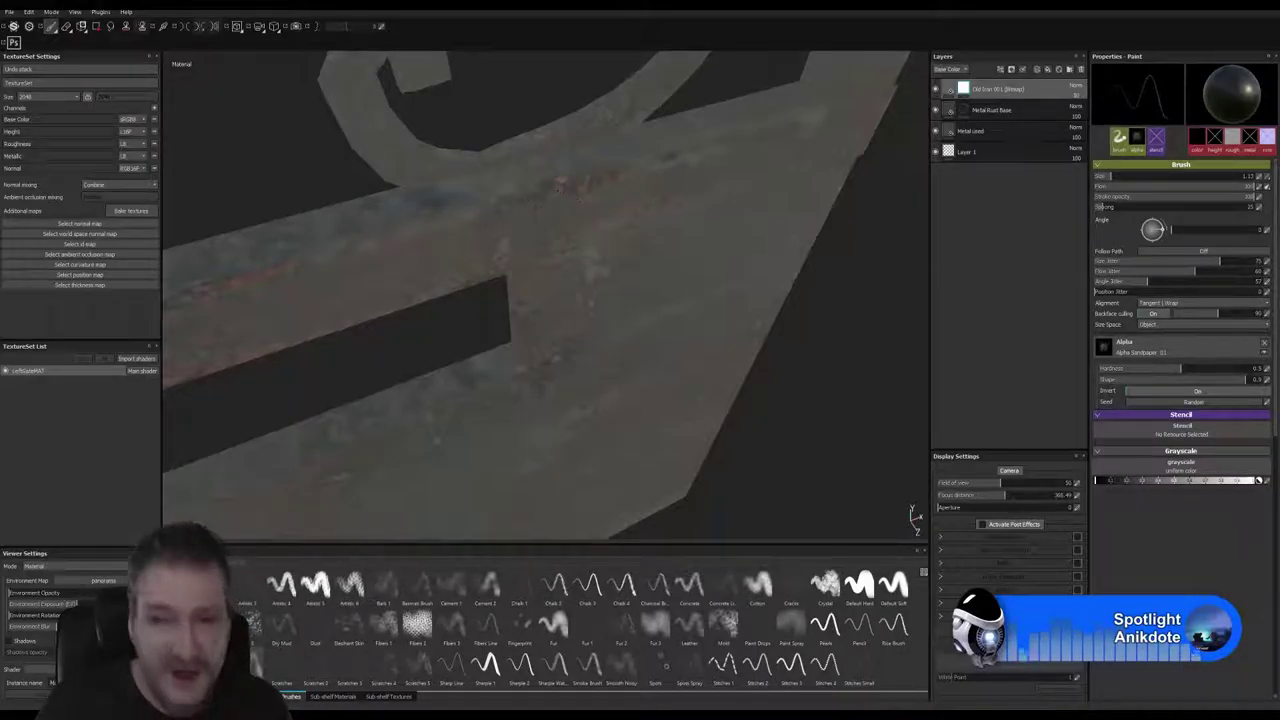
pyautogui.keyDown('alt'); pyautogui.moveTo(820, 247); pyautogui.dragTo(748, 297); pyautogui.keyUp('alt')
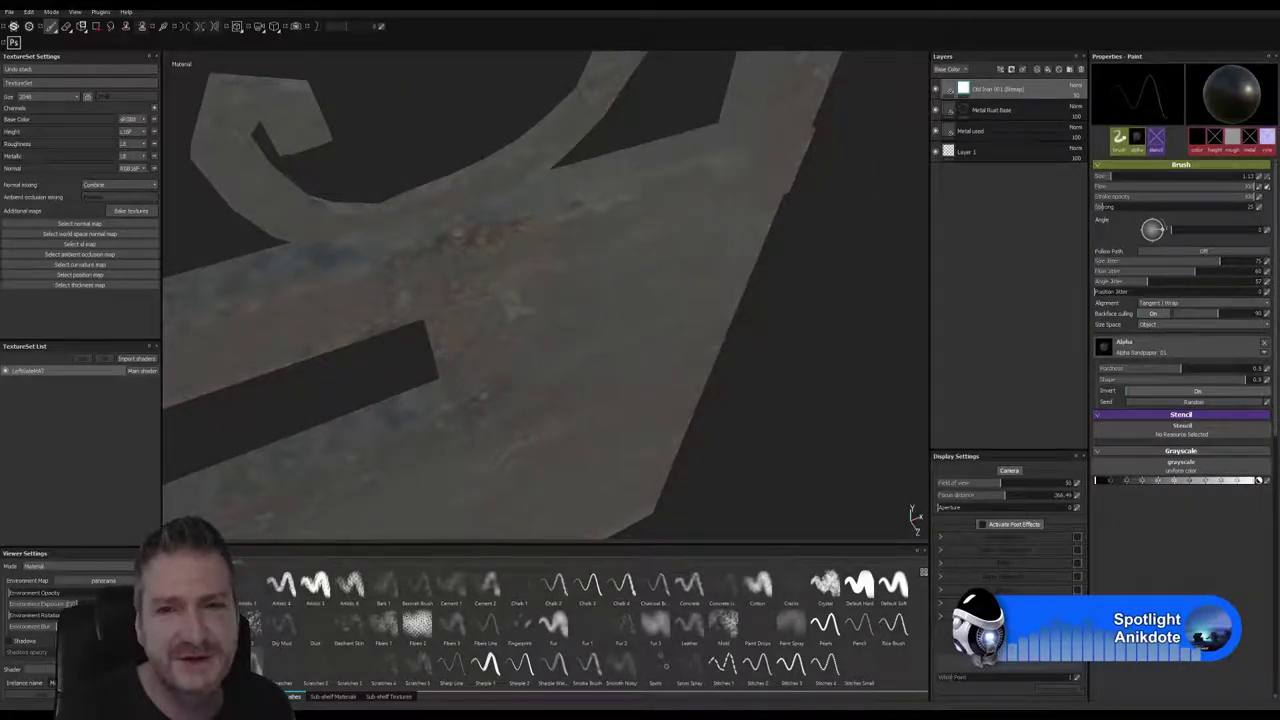
pyautogui.keyDown('alt'); pyautogui.moveTo(424, 355); pyautogui.dragTo(579, 318, button='middle'); pyautogui.keyUp('alt')
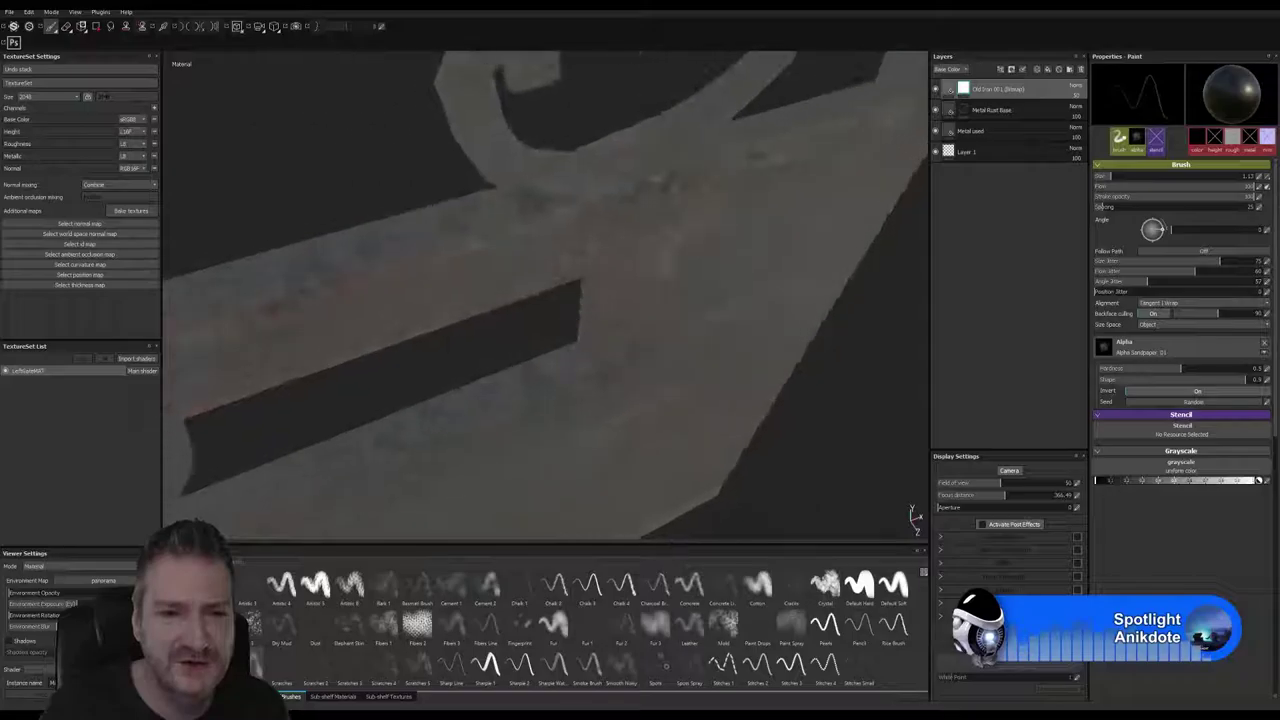
pyautogui.keyDown('alt'); pyautogui.moveTo(515, 323); pyautogui.dragTo(511, 283); pyautogui.keyUp('alt')
pyautogui.scroll(-4, 511, 283)
pyautogui.moveTo(912, 515)
pyautogui.keyDown('alt'); pyautogui.mouseDown()
pyautogui.moveTo(860, 505)
pyautogui.moveTo(907, 514)
pyautogui.mouseUp(); pyautogui.keyUp('alt')
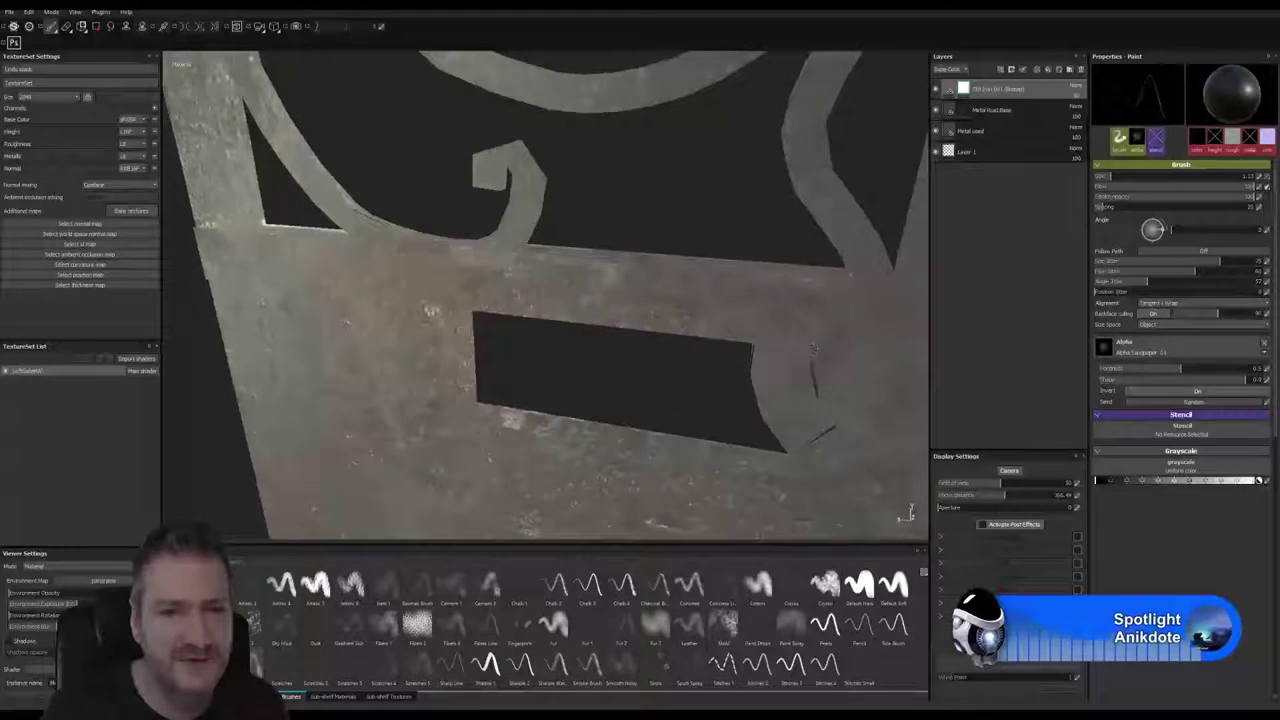
pyautogui.keyDown('alt'); pyautogui.moveTo(812, 350); pyautogui.dragTo(770, 388); pyautogui.keyUp('alt')
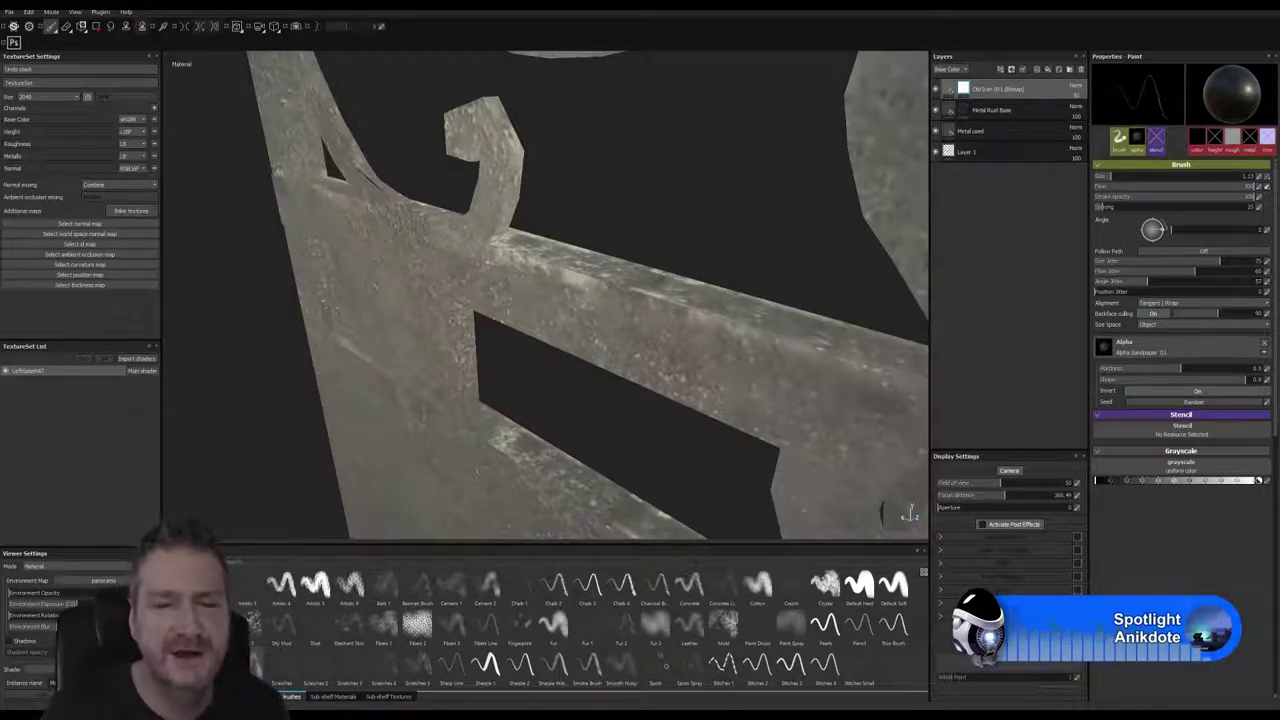
# Step: On the Old Iron 001 mask, paint wear along the lower panel's upper edge beyond the central post, and check it up close
pyautogui.press('alt')
pyautogui.keyDown('alt'); pyautogui.moveTo(694, 277); pyautogui.dragTo(493, 233); pyautogui.keyUp('alt')
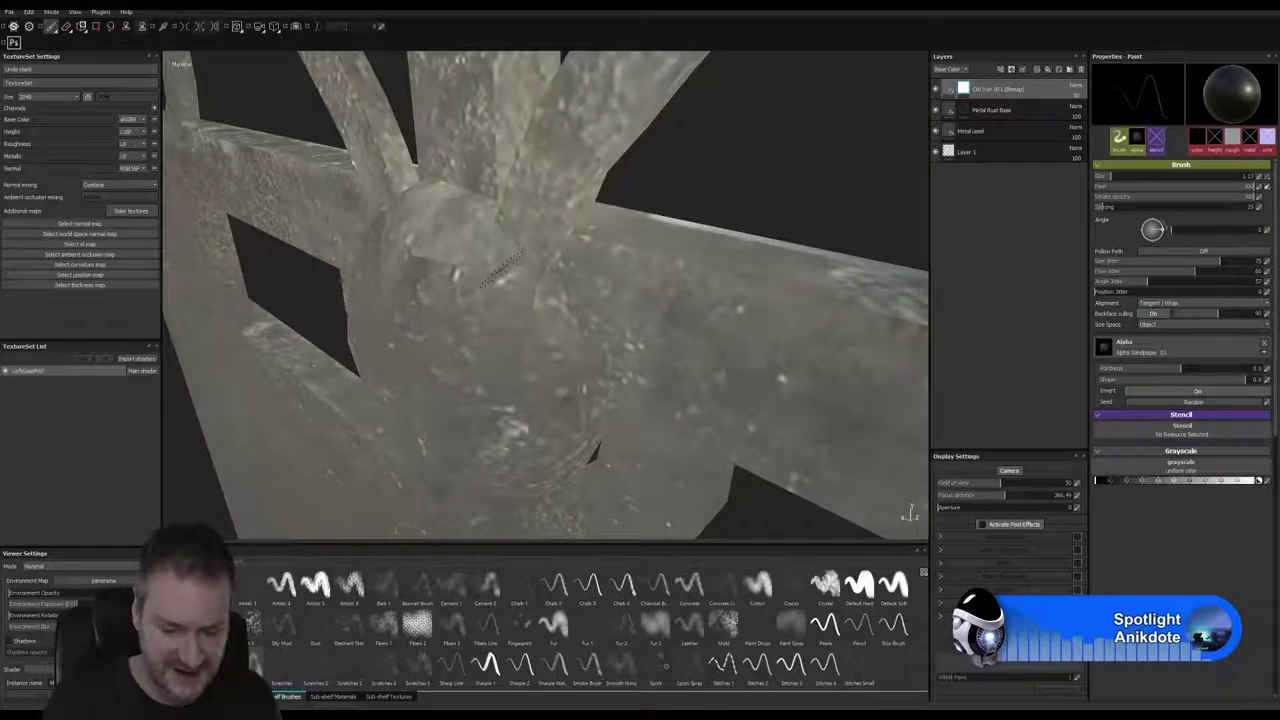
pyautogui.moveTo(570, 238); pyautogui.dragTo(676, 258)
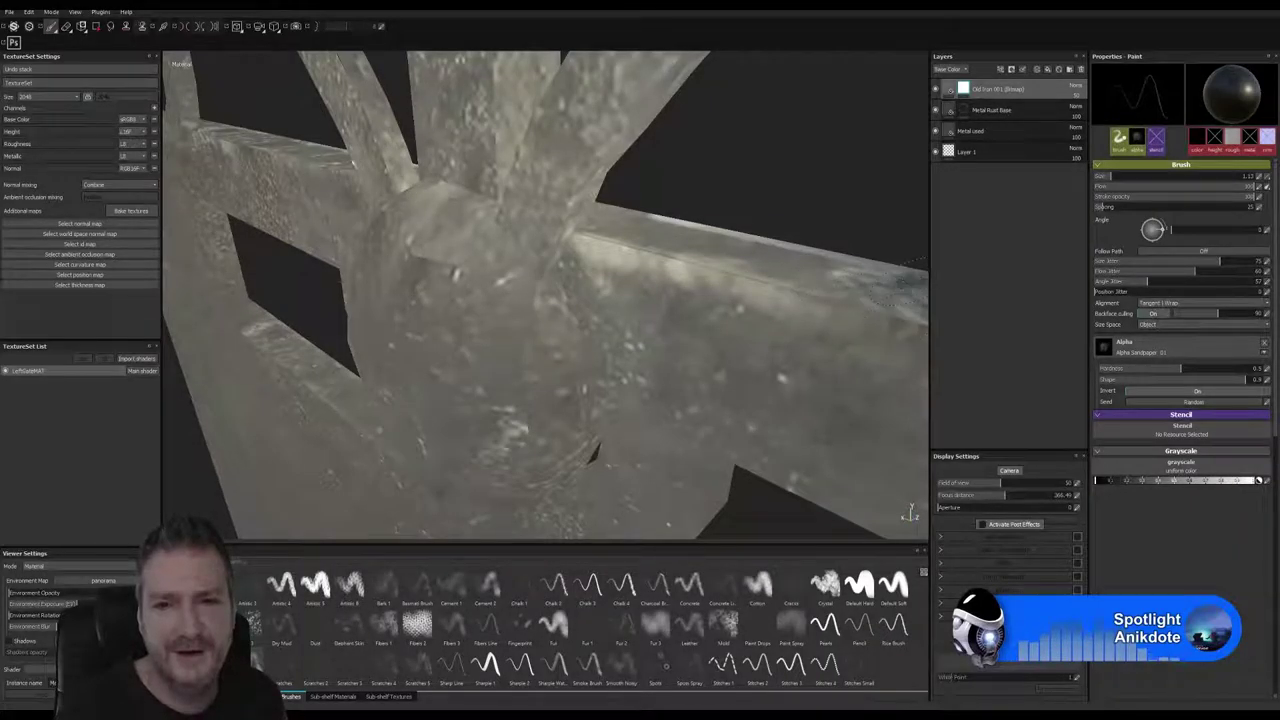
pyautogui.keyDown('alt'); pyautogui.moveTo(785, 325); pyautogui.dragTo(640, 275, button='middle'); pyautogui.keyUp('alt')
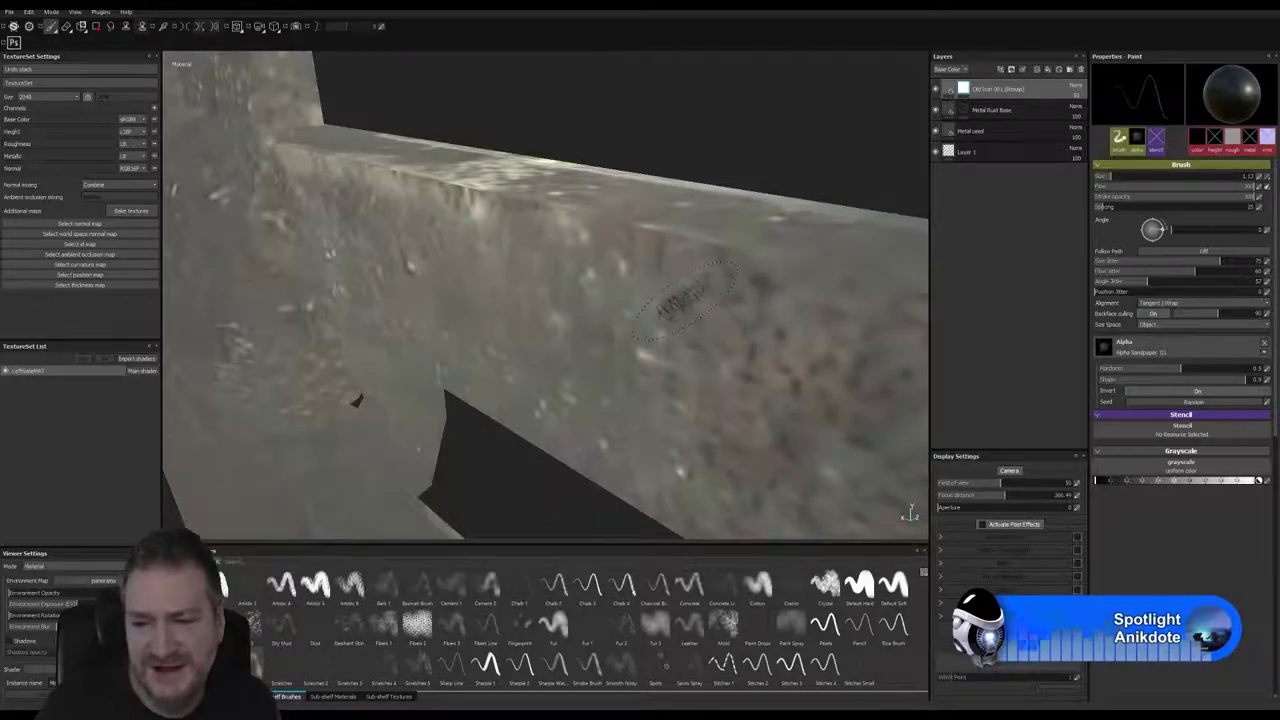
pyautogui.keyDown('alt'); pyautogui.moveTo(665, 335); pyautogui.dragTo(455, 368); pyautogui.keyUp('alt')
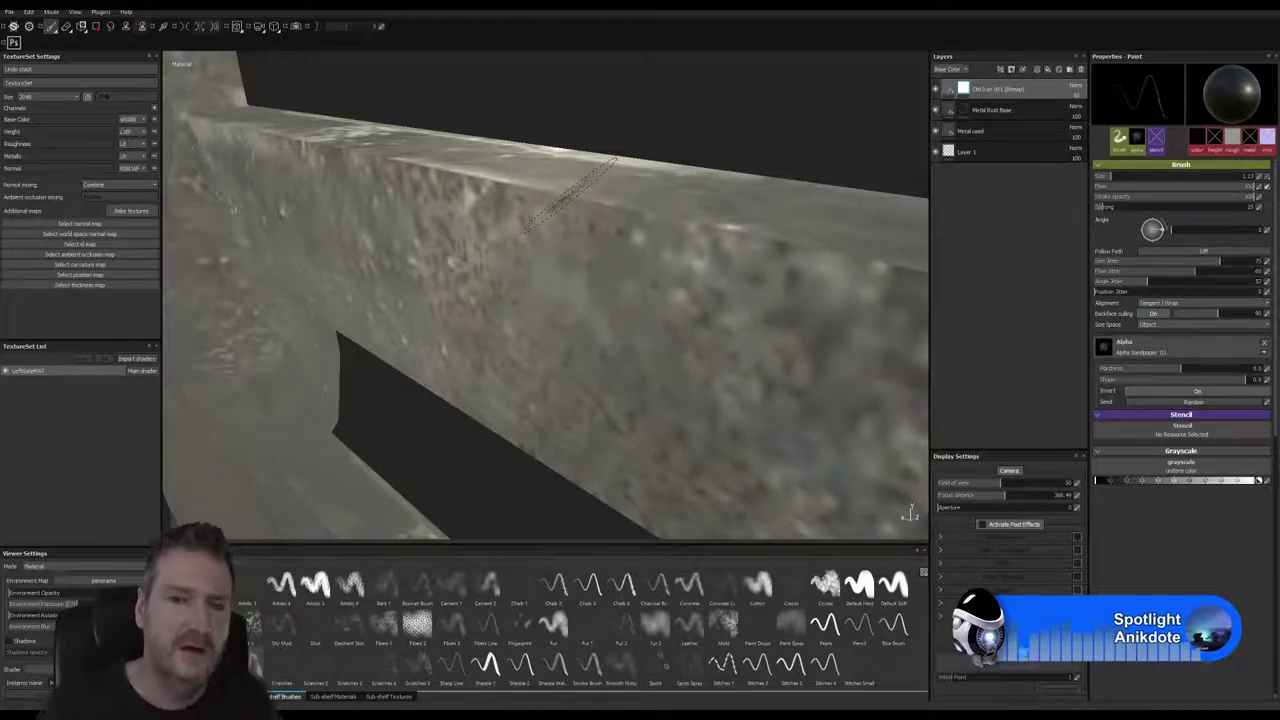
pyautogui.keyDown('alt'); pyautogui.moveTo(622, 205); pyautogui.dragTo(600, 300, button='right'); pyautogui.keyUp('alt')
pyautogui.keyDown('alt'); pyautogui.moveTo(700, 400); pyautogui.dragTo(568, 384, button='middle'); pyautogui.keyUp('alt')
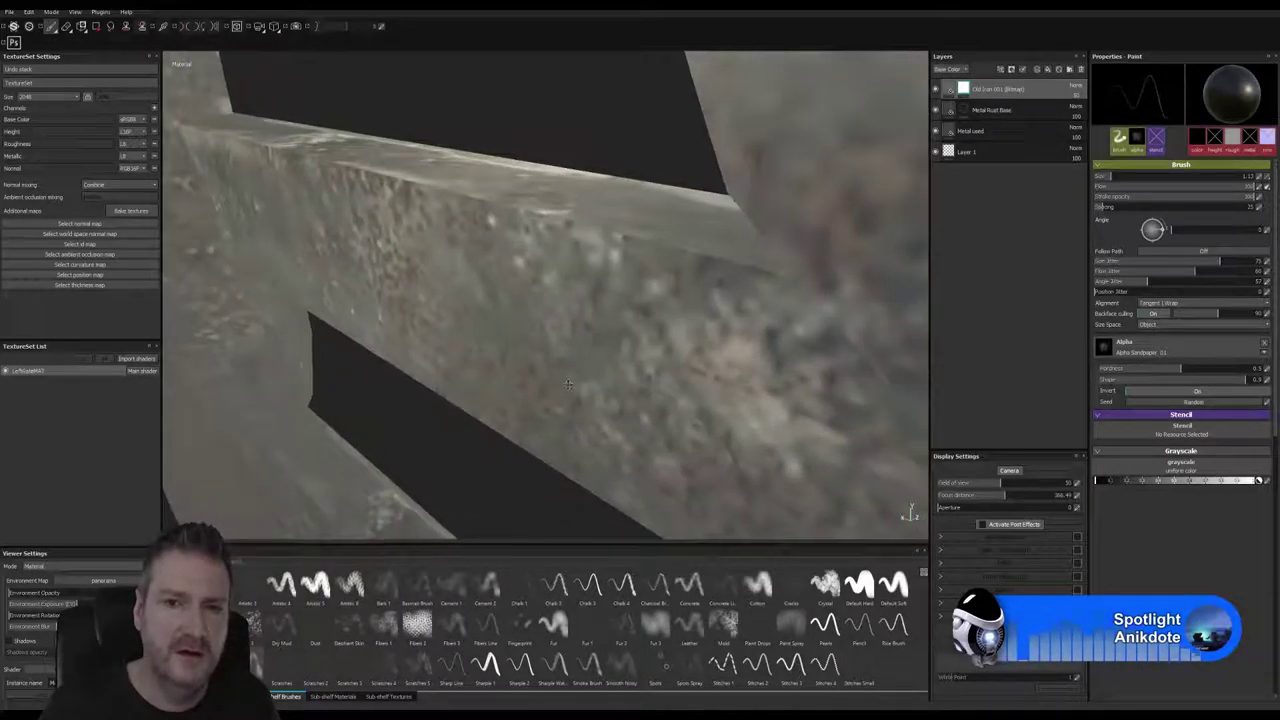
pyautogui.keyDown('alt'); pyautogui.moveTo(568, 384); pyautogui.dragTo(560, 372); pyautogui.keyUp('alt')
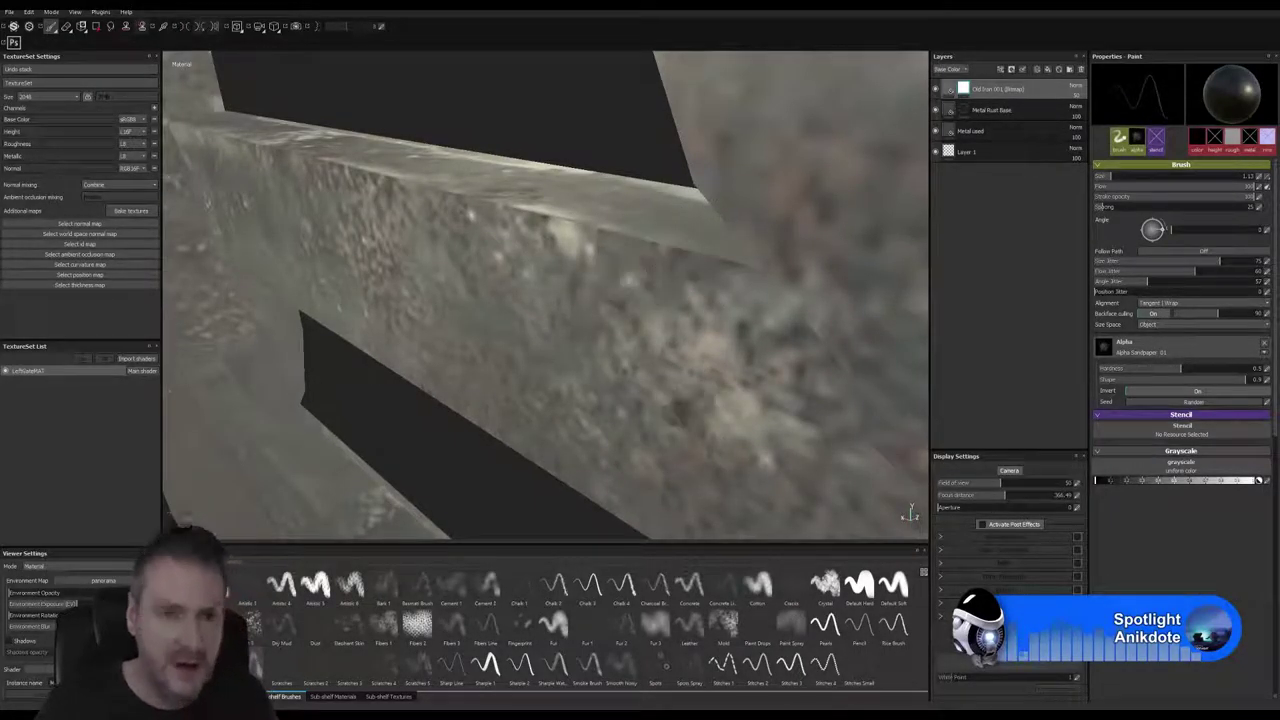
# Step: Pick a dirt brush, reduce its size to 10.7 and paint worn patches near the lower panel's bottom corner on the Old Iron 001 mask
pyautogui.scroll(-5, 670, 290)
pyautogui.keyDown('alt'); pyautogui.moveTo(670, 290); pyautogui.dragTo(570, 360); pyautogui.keyUp('alt')
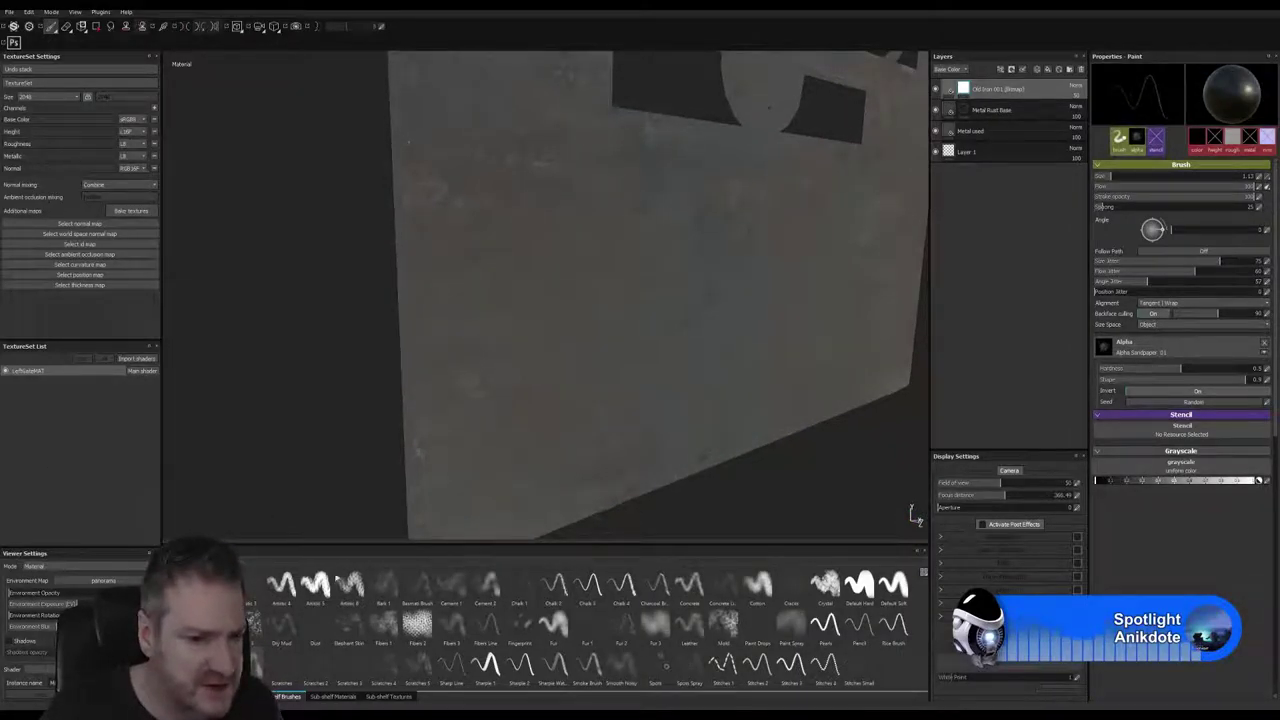
pyautogui.click(250, 626)
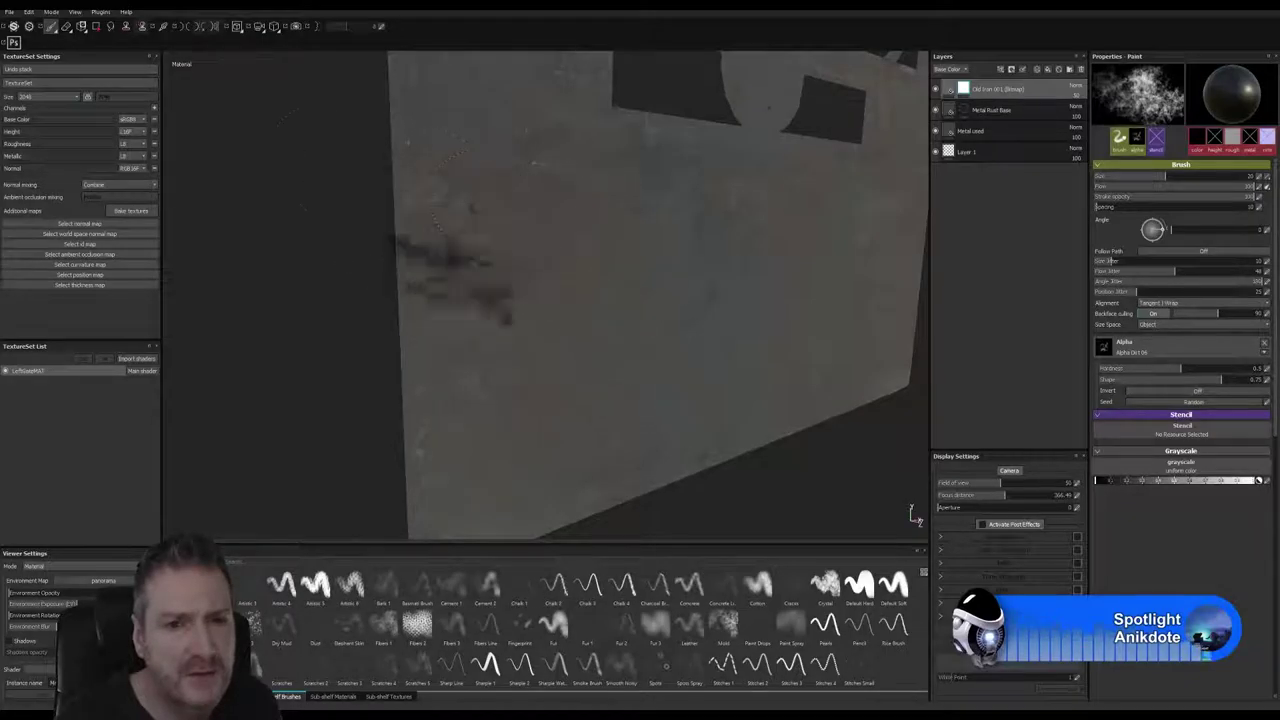
pyautogui.press('[')
pyautogui.press('[')
pyautogui.press('[')
pyautogui.press('[')
pyautogui.press('[')
pyautogui.press('[')
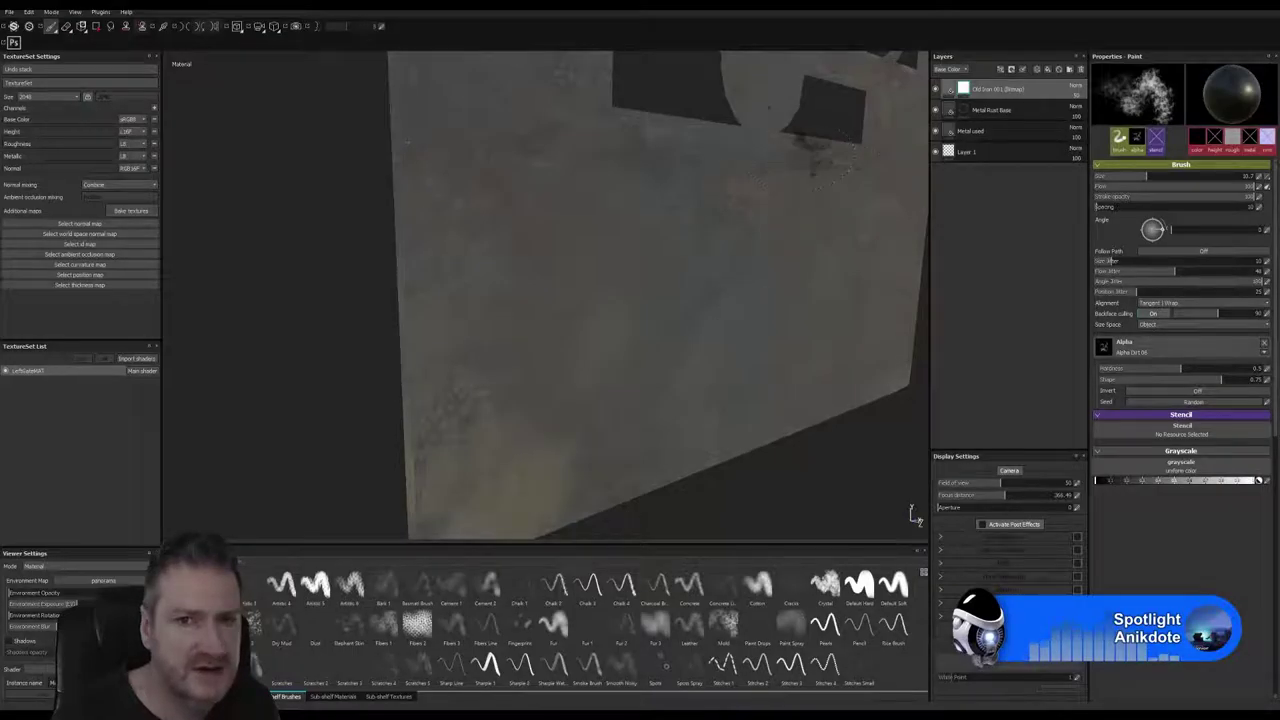
# Step: Paint broad dirt-brush wear patches across the opposite face of the lower panel, below the slot and beside the outer edge
pyautogui.moveTo(804, 397)
pyautogui.keyDown('alt'); pyautogui.mouseDown()
pyautogui.moveTo(534, 388)
pyautogui.moveTo(214, 400)
pyautogui.mouseUp(); pyautogui.keyUp('alt')
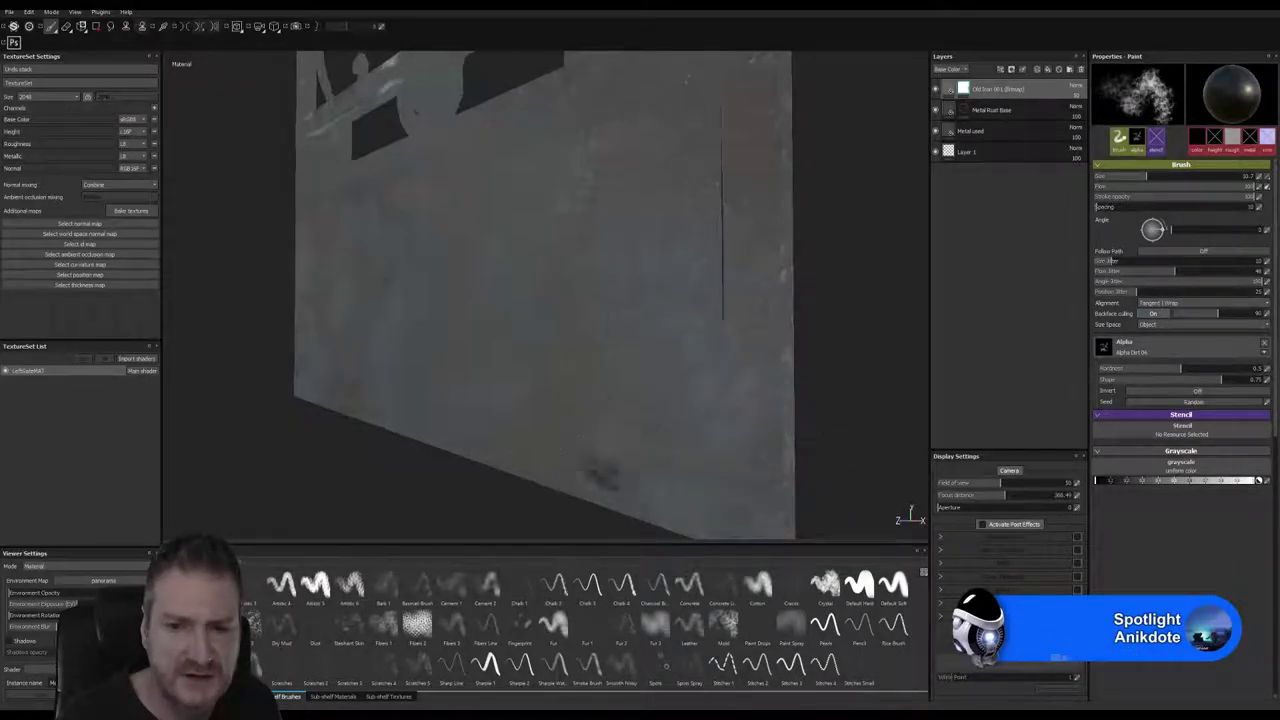
pyautogui.moveTo(733, 498); pyautogui.dragTo(640, 205)
pyautogui.moveTo(590, 100); pyautogui.dragTo(553, 134)
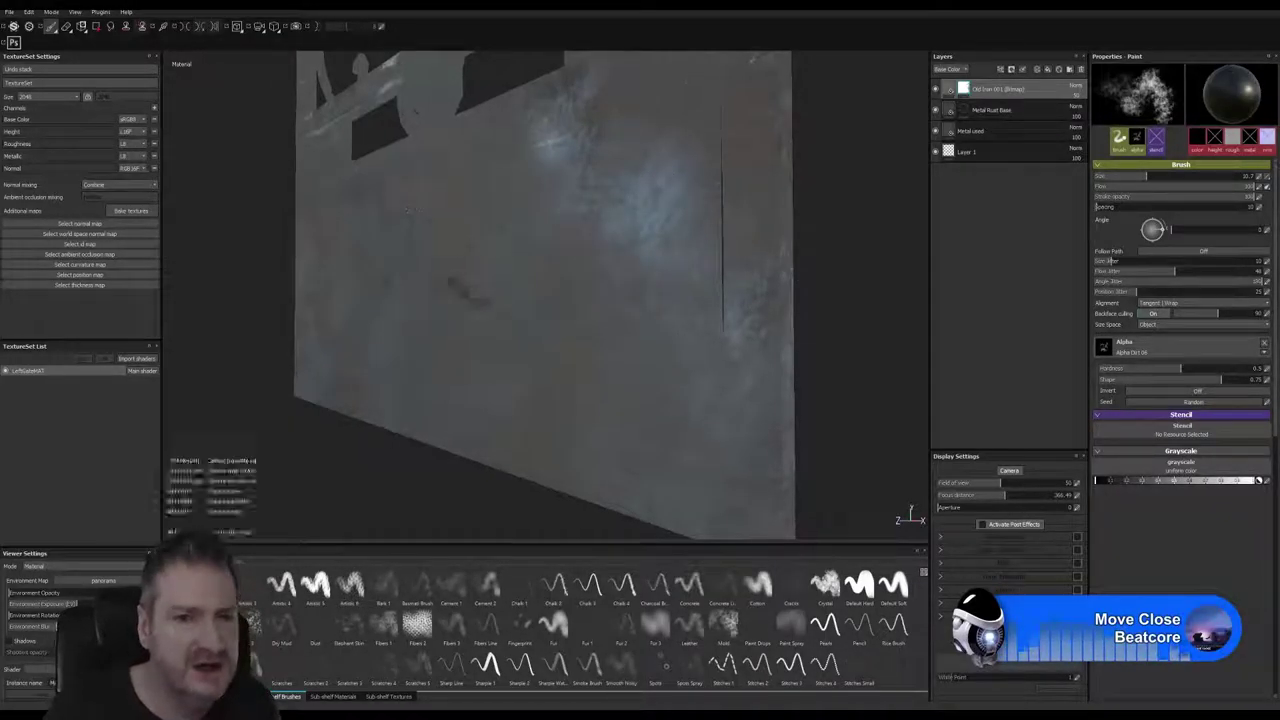
# Step: Try the dirt brush at its current size on the outer post above the lower panel, and undo the strokes
pyautogui.moveTo(405, 210)
pyautogui.keyDown('alt'); pyautogui.mouseDown()
pyautogui.moveTo(455, 308)
pyautogui.moveTo(497, 280)
pyautogui.moveTo(511, 303)
pyautogui.mouseUp(); pyautogui.keyUp('alt')
pyautogui.keyDown('alt'); pyautogui.moveTo(530, 298); pyautogui.dragTo(400, 485, button='middle'); pyautogui.keyUp('alt')
pyautogui.keyDown('alt'); pyautogui.moveTo(470, 362); pyautogui.dragTo(436, 515, button='middle'); pyautogui.keyUp('alt')
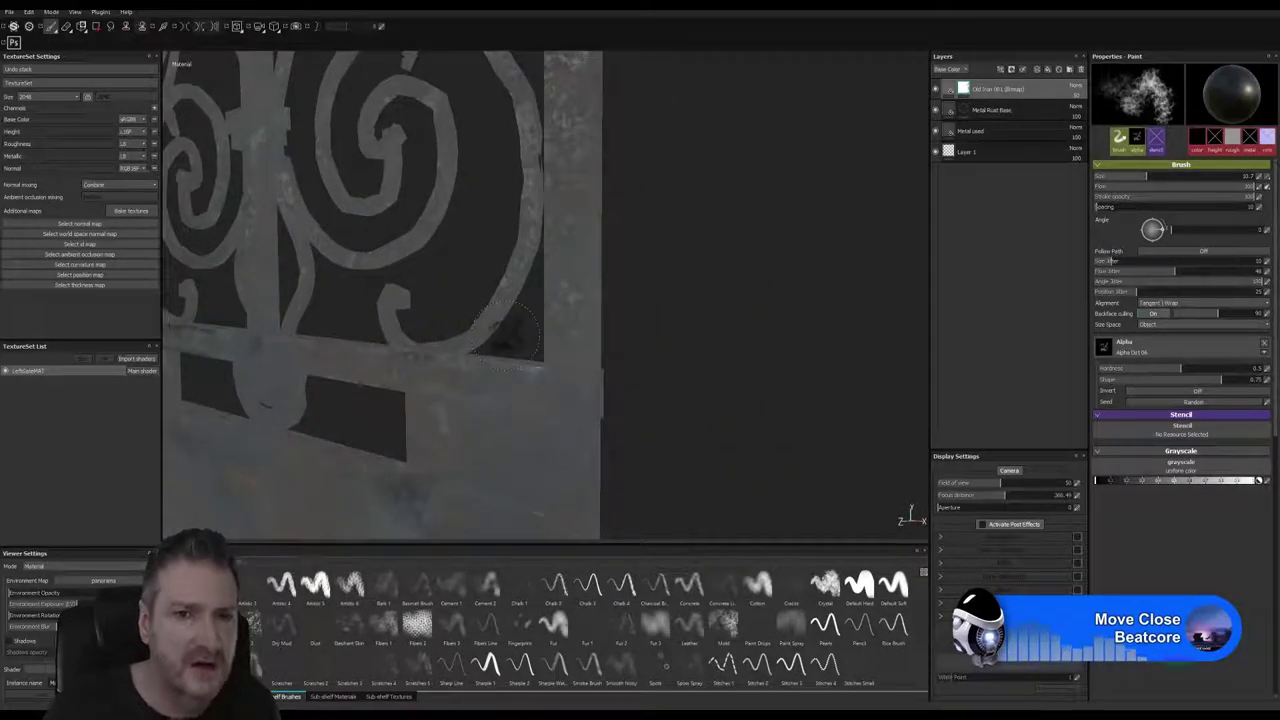
pyautogui.hotkey('ctrl', 'z')
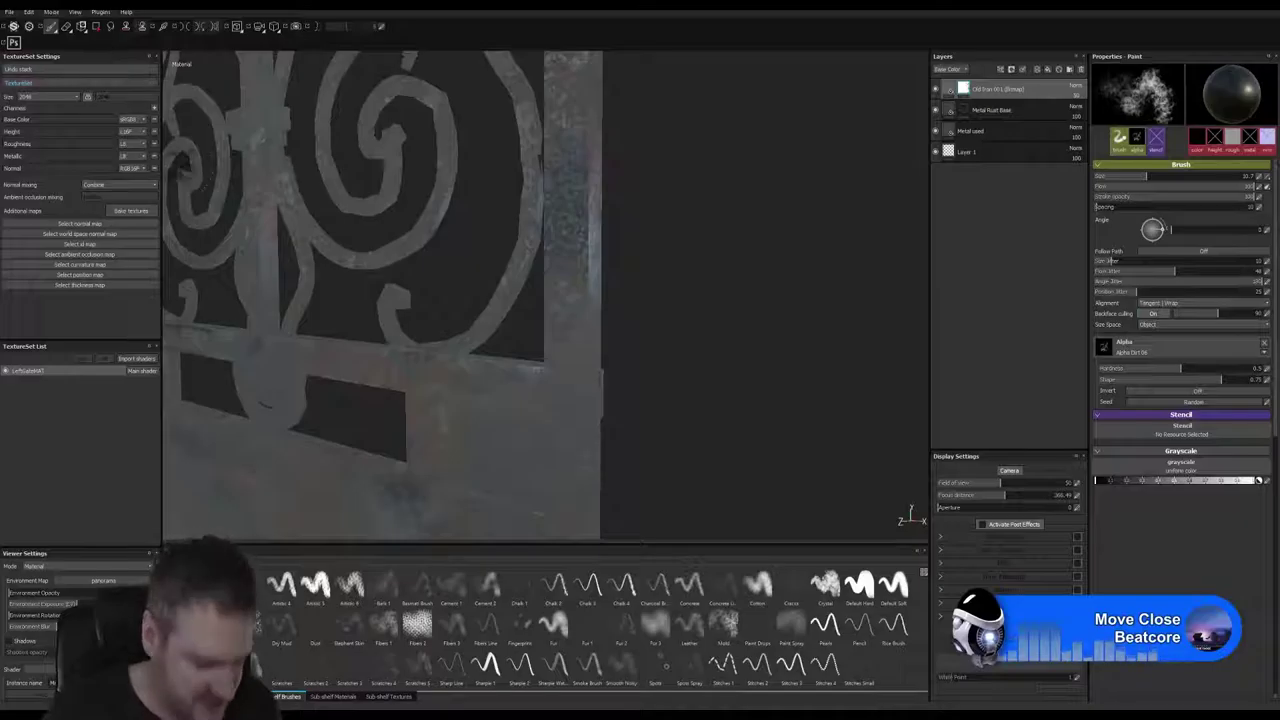
pyautogui.hotkey('ctrl', 'z')
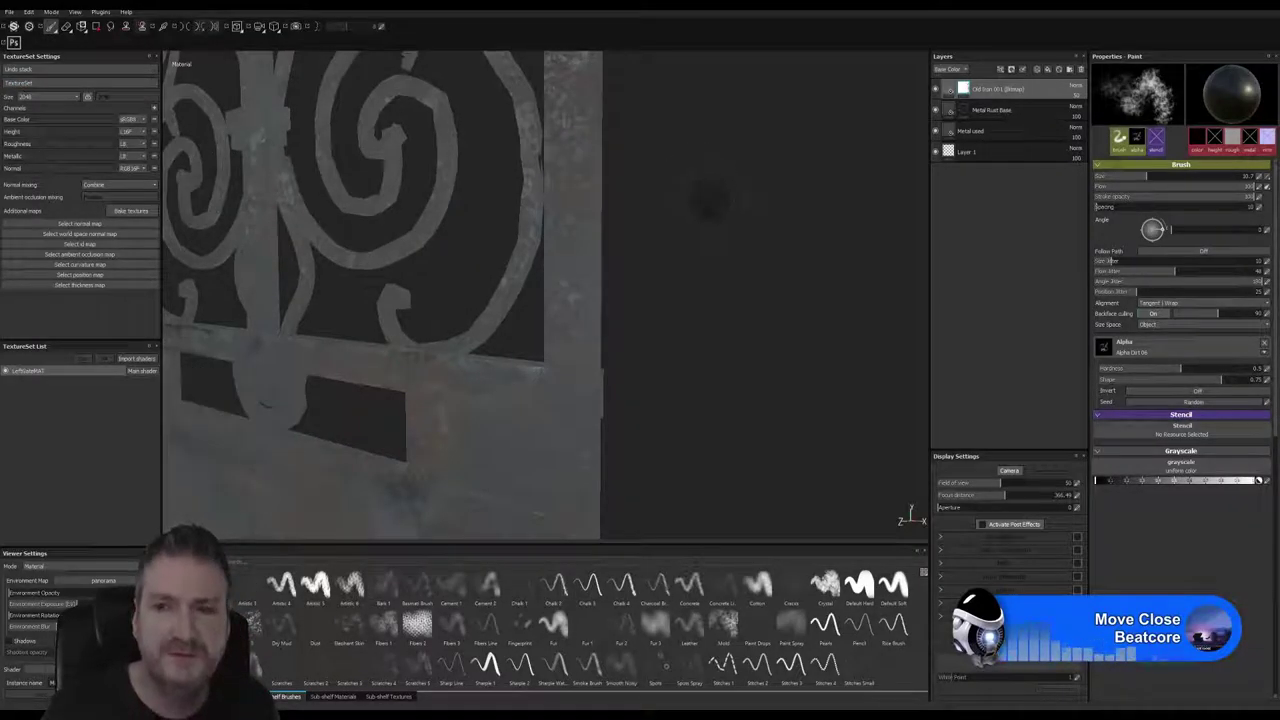
# Step: Shrink the dirt brush to about 4 and paint narrow wear streaks up the outer post's edge on the Old Iron 001 mask
pyautogui.press('[')
pyautogui.press('[')
pyautogui.press('[')
pyautogui.press('[')
pyautogui.press('[')
pyautogui.press('[')
pyautogui.press('[')
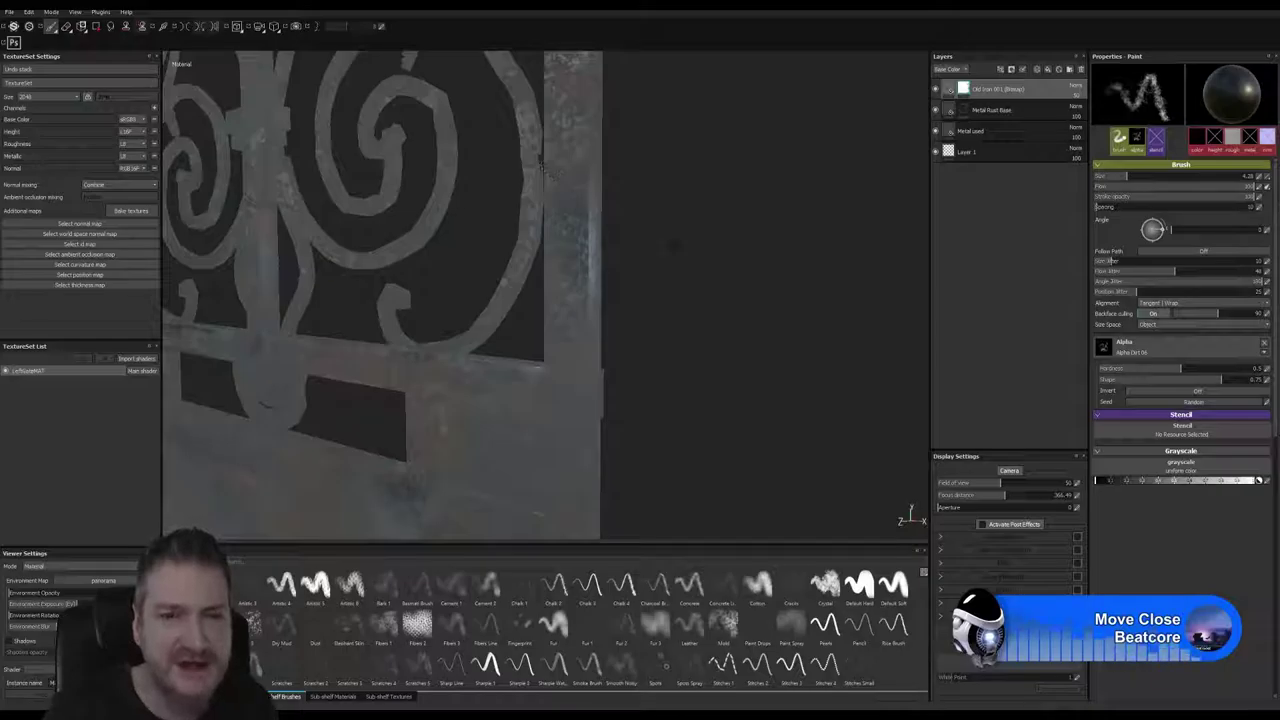
pyautogui.keyDown('alt'); pyautogui.moveTo(640, 240); pyautogui.dragTo(632, 455, button='middle'); pyautogui.keyUp('alt')
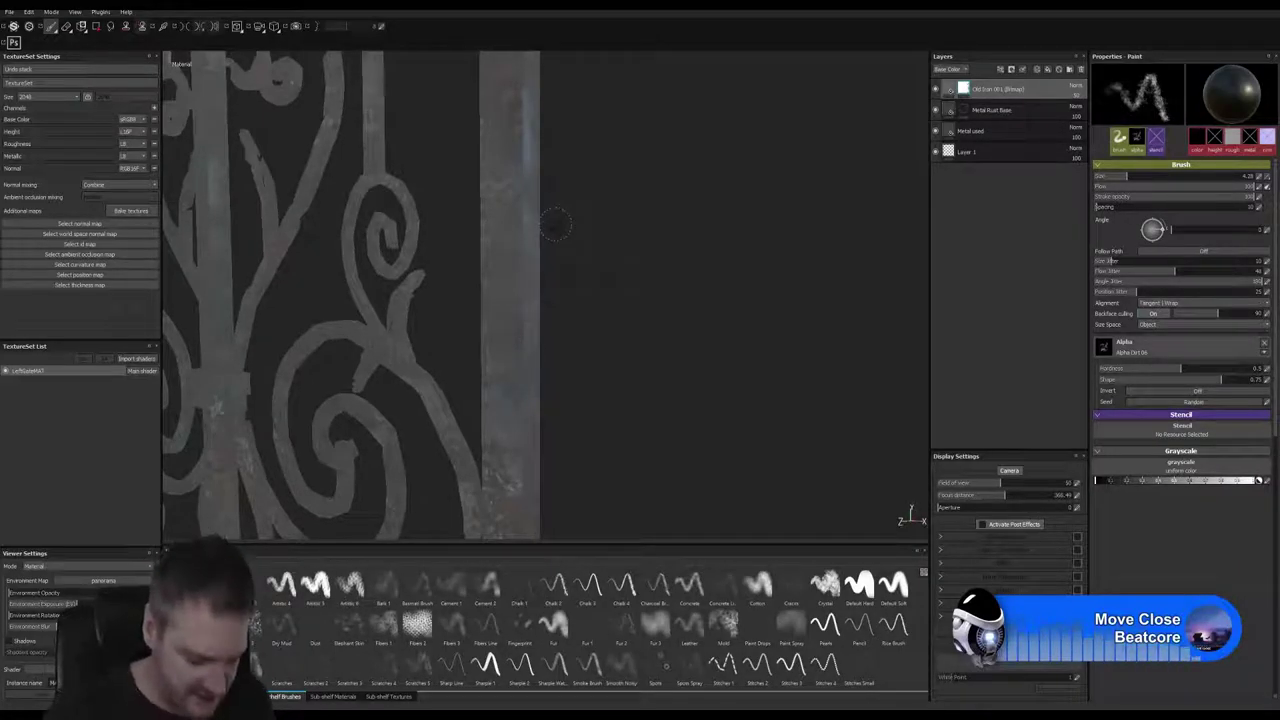
pyautogui.keyDown('alt'); pyautogui.moveTo(551, 220); pyautogui.dragTo(555, 441); pyautogui.keyUp('alt')
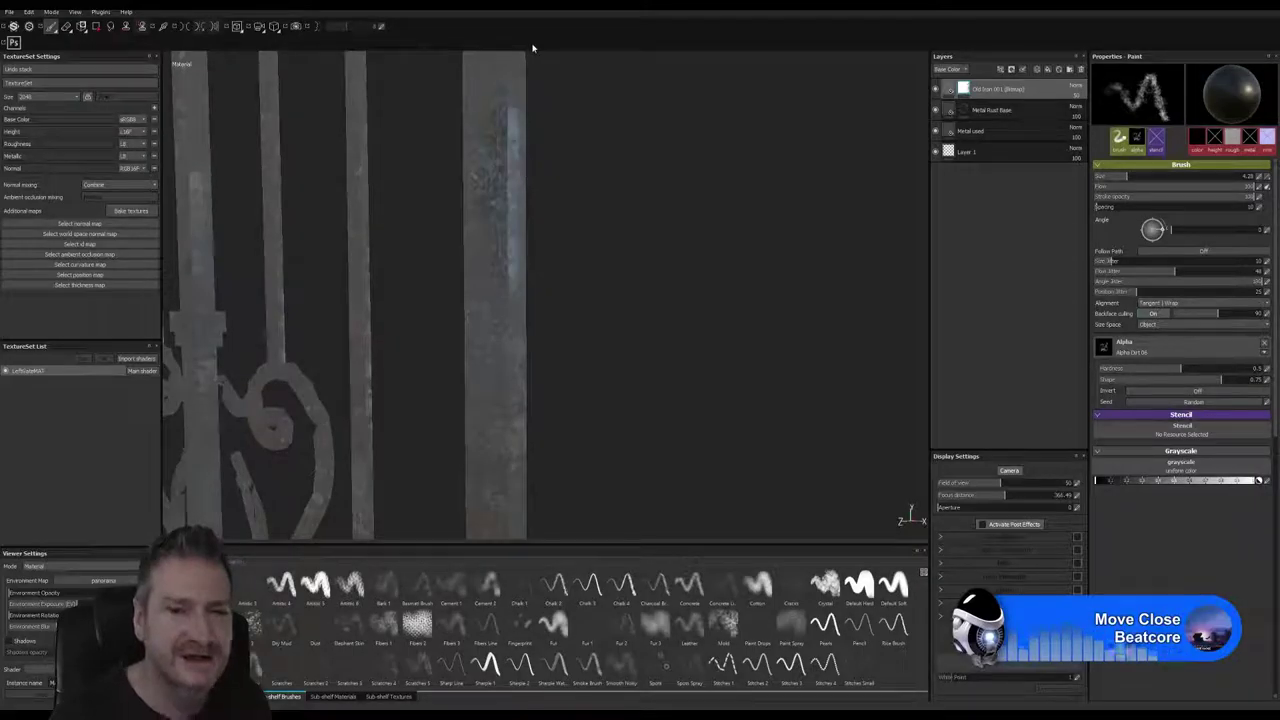
# Step: Paint dirt-brush wear patches further up the outer post on the Old Iron 001 mask, undoing one stroke
pyautogui.keyDown('alt'); pyautogui.moveTo(671, 263); pyautogui.dragTo(665, 516, button='middle'); pyautogui.keyUp('alt')
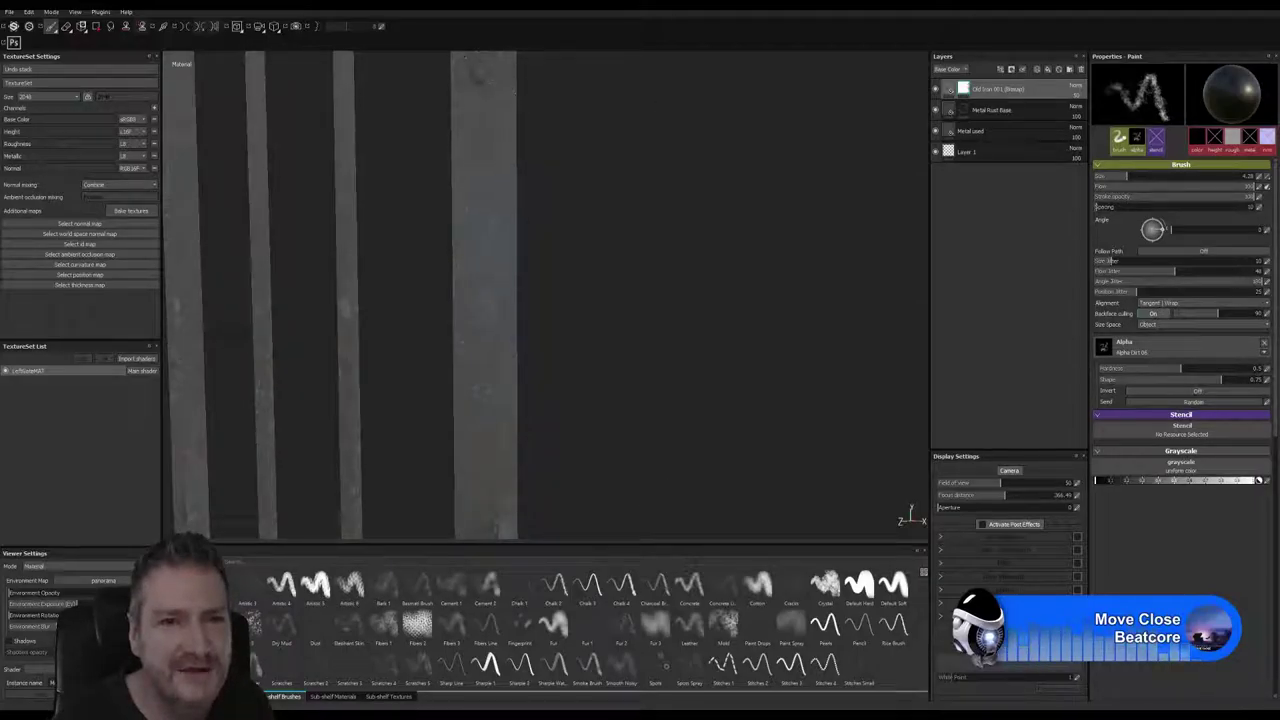
pyautogui.moveTo(482, 97); pyautogui.dragTo(476, 80)
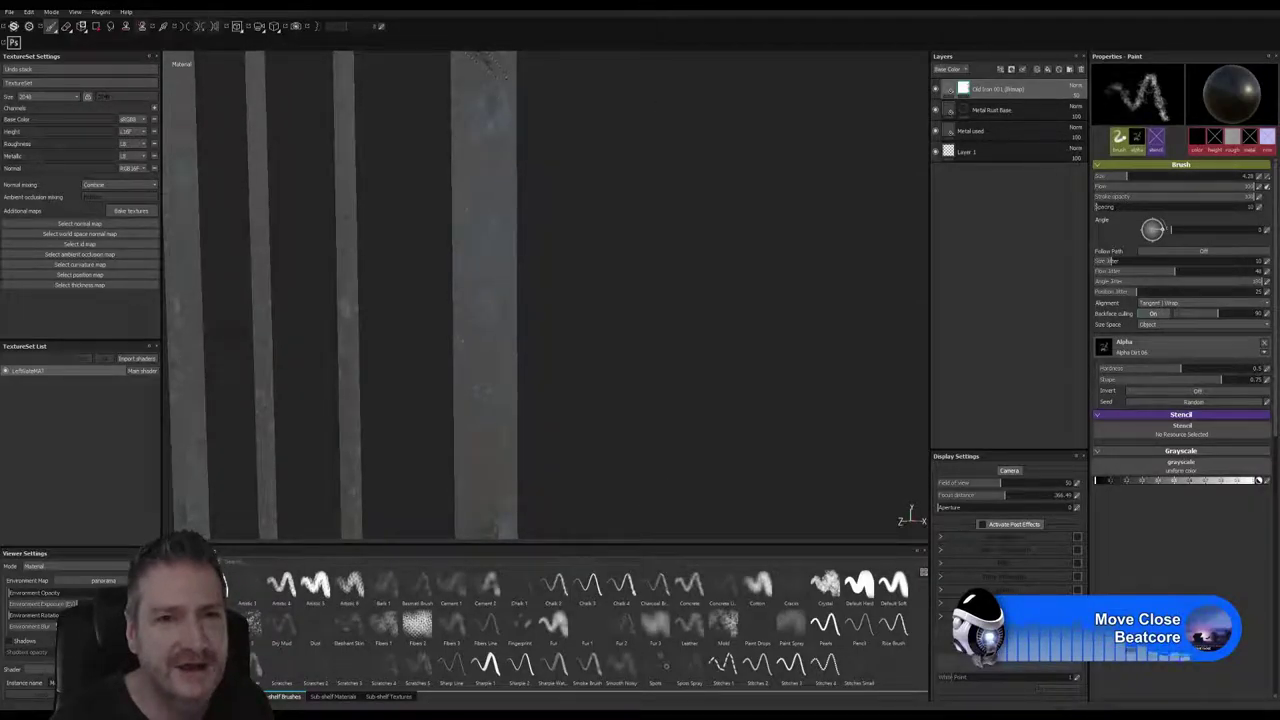
pyautogui.hotkey('ctrl', 'z')
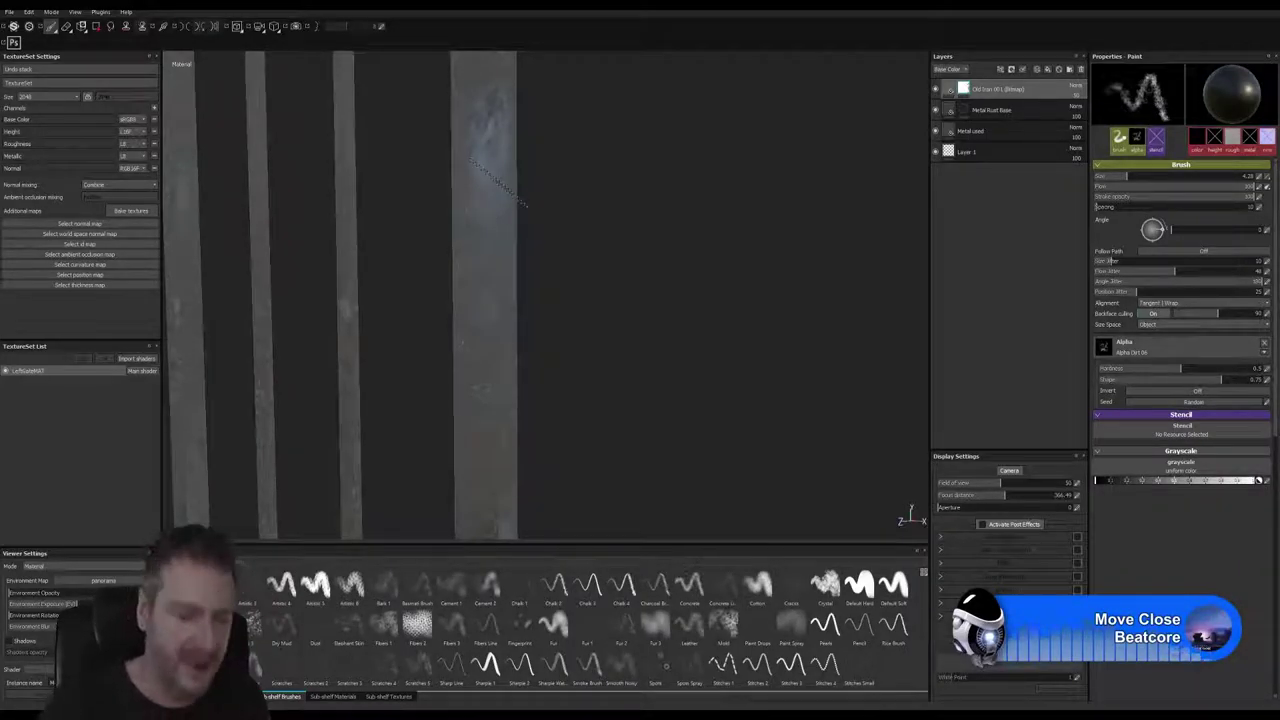
pyautogui.keyDown('alt'); pyautogui.moveTo(463, 343); pyautogui.dragTo(608, 422); pyautogui.keyUp('alt')
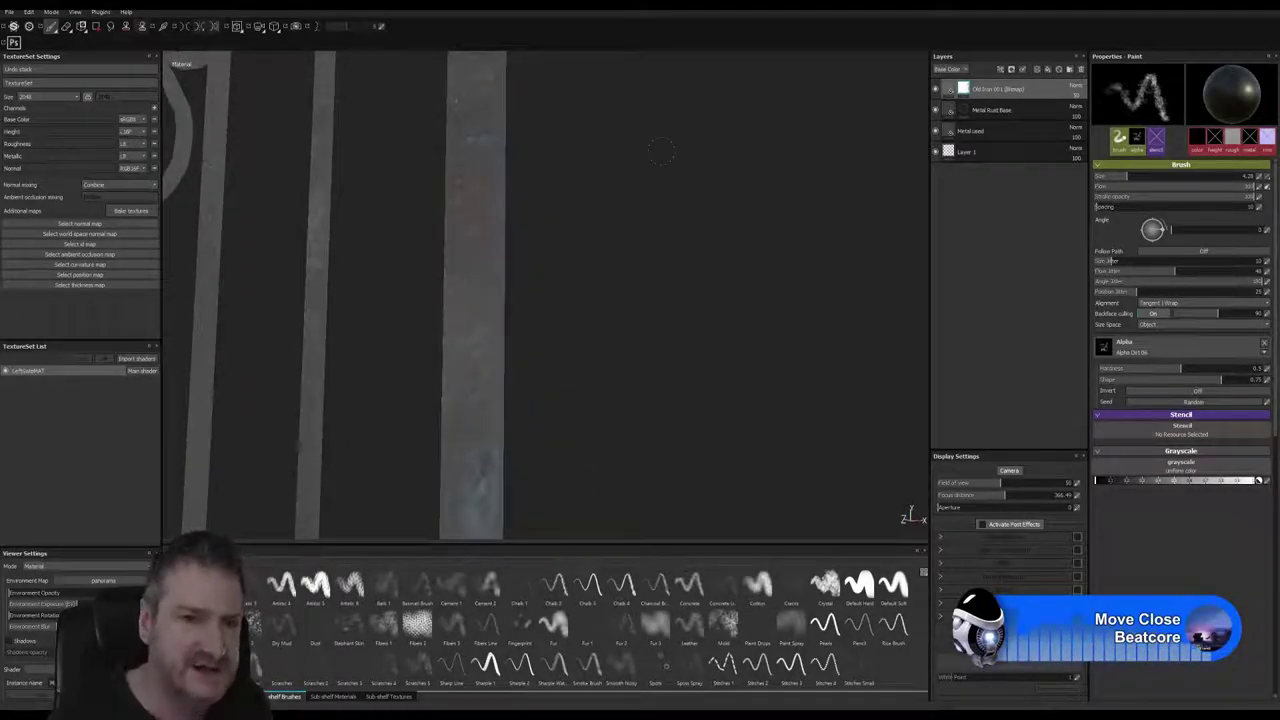
pyautogui.moveTo(486, 100); pyautogui.dragTo(490, 182)
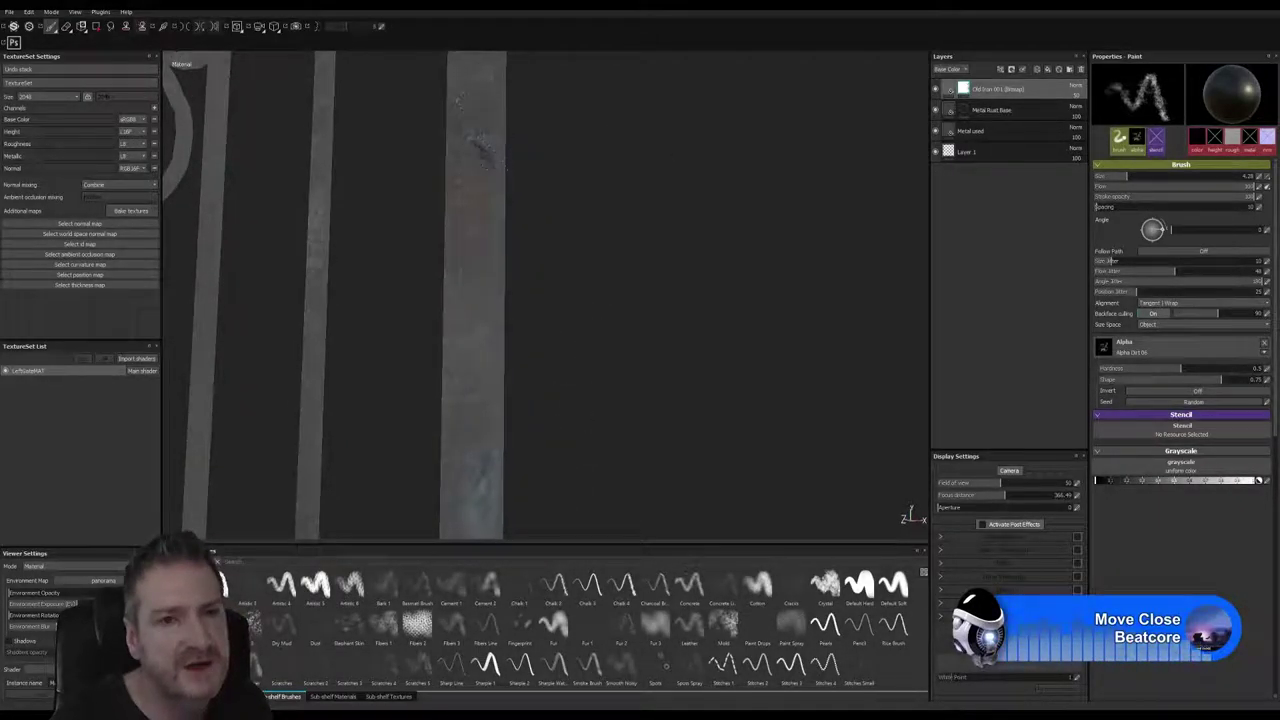
pyautogui.moveTo(480, 115); pyautogui.dragTo(487, 194)
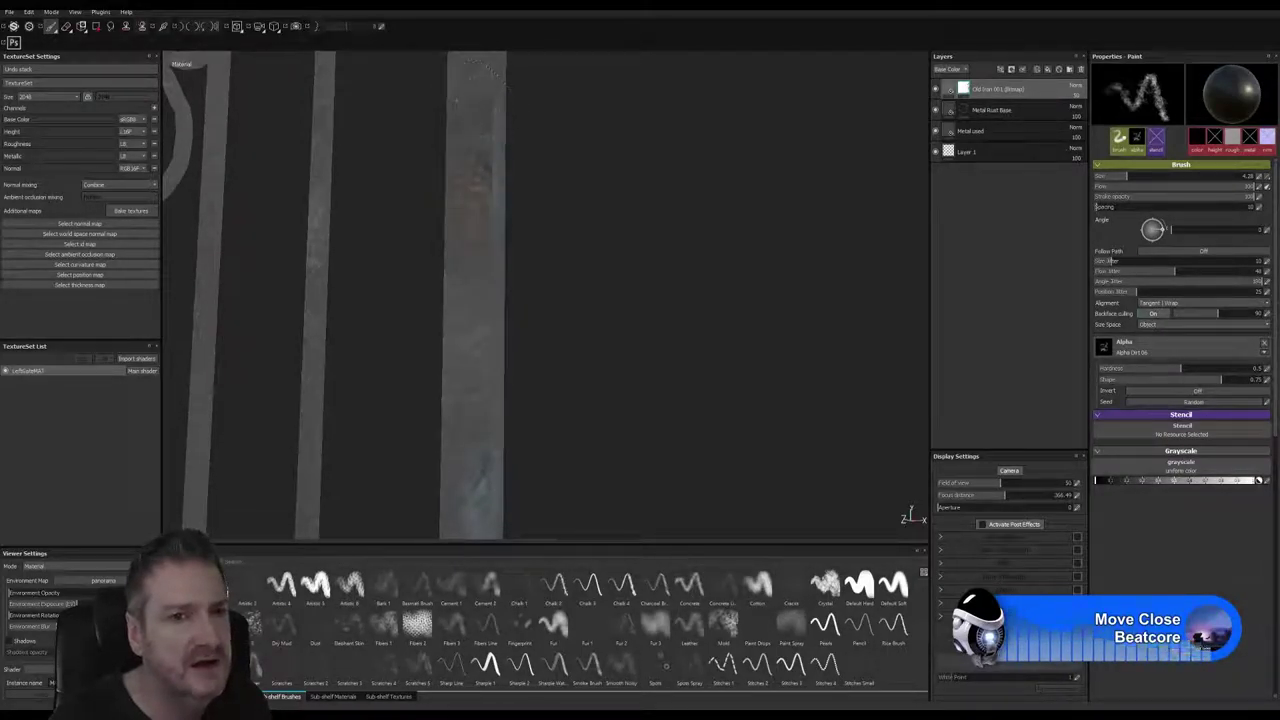
pyautogui.keyDown('alt'); pyautogui.moveTo(490, 192); pyautogui.dragTo(486, 460, button='middle'); pyautogui.keyUp('alt')
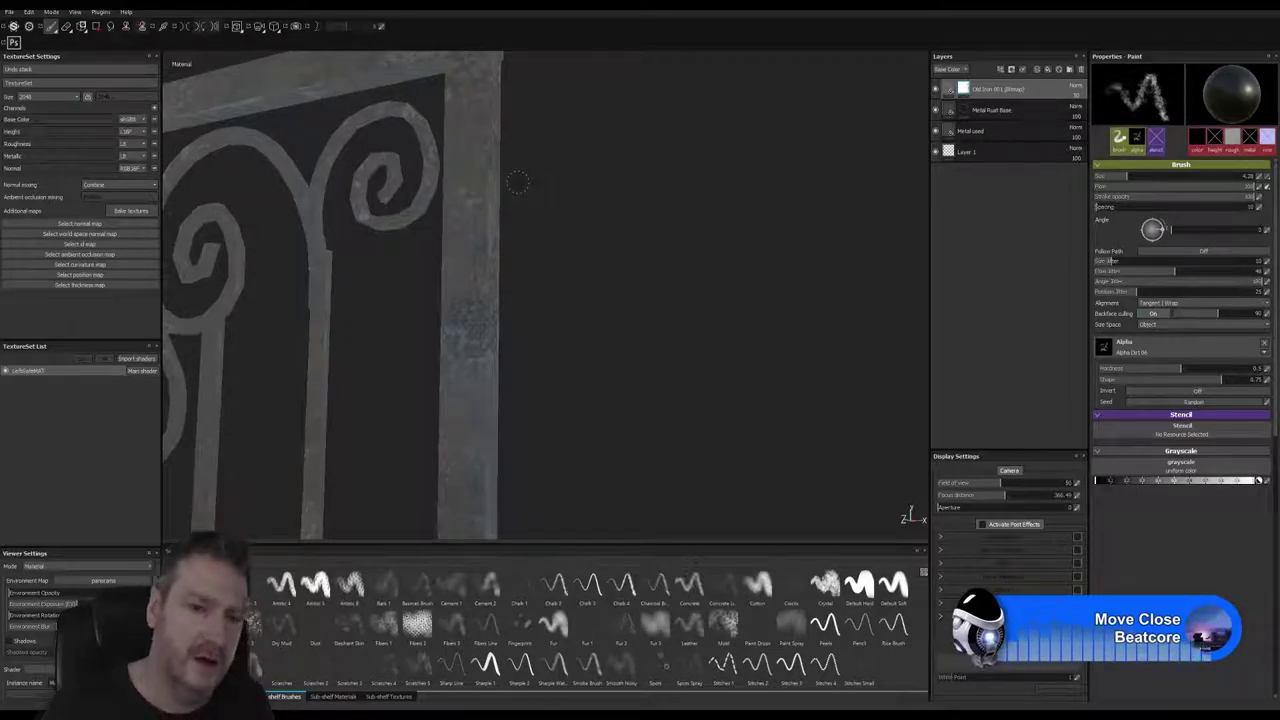
# Step: Paint wear on the centre post, covering the joint between the top scrolls and the stretch below the upper collar
pyautogui.keyDown('alt'); pyautogui.moveTo(531, 249); pyautogui.dragTo(567, 231); pyautogui.keyUp('alt')
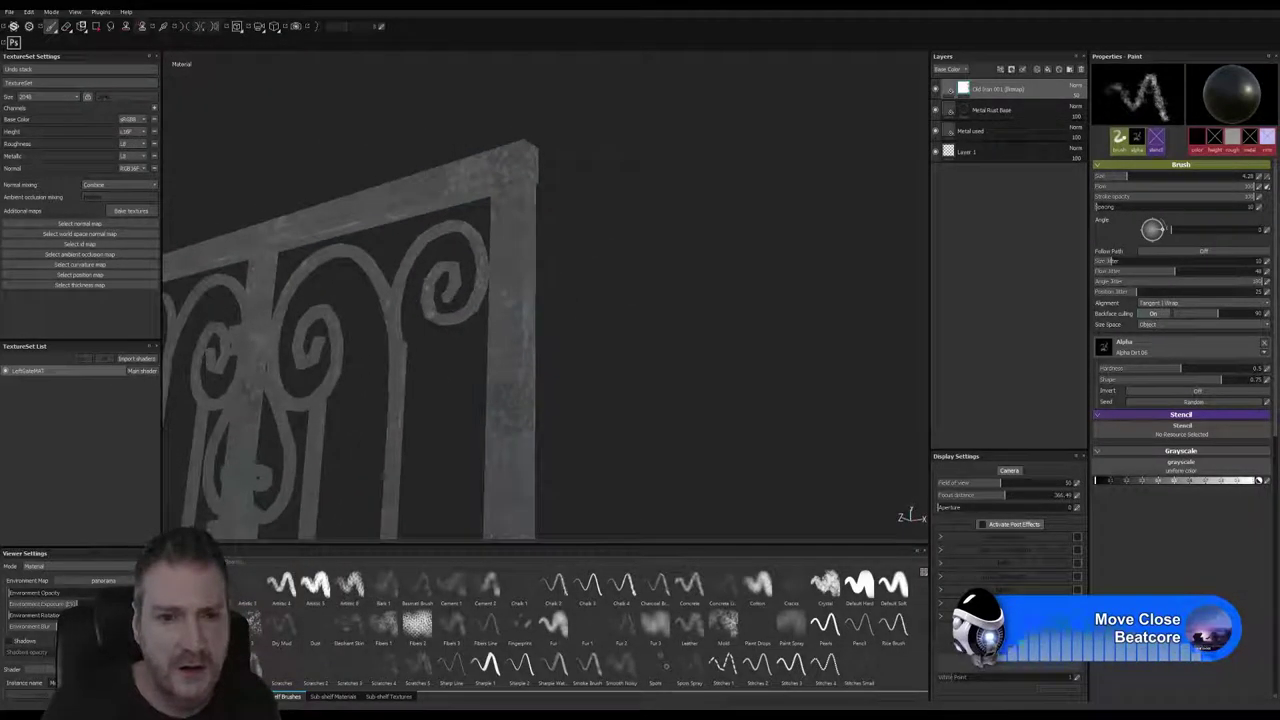
pyautogui.keyDown('alt'); pyautogui.moveTo(568, 271); pyautogui.dragTo(636, 318, button='middle'); pyautogui.keyUp('alt')
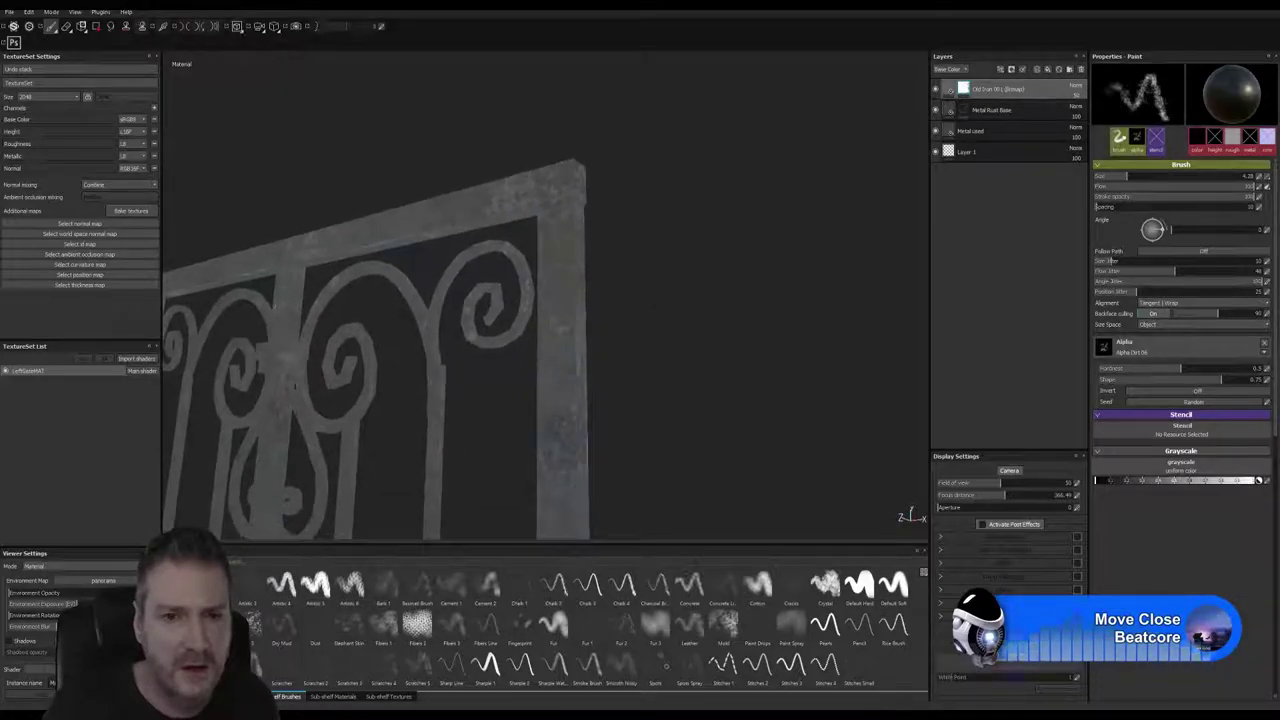
pyautogui.keyDown('alt'); pyautogui.moveTo(294, 385); pyautogui.dragTo(763, 311); pyautogui.keyUp('alt')
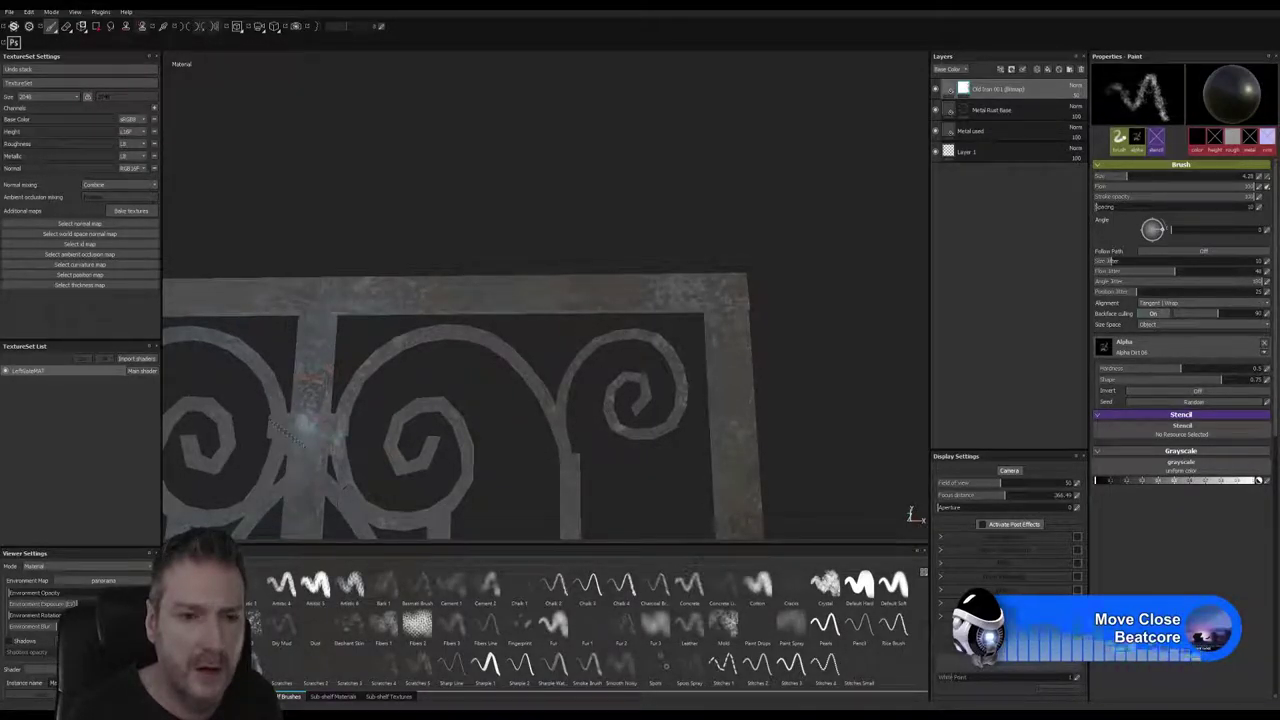
pyautogui.keyDown('alt'); pyautogui.moveTo(430, 433); pyautogui.dragTo(725, 204); pyautogui.keyUp('alt')
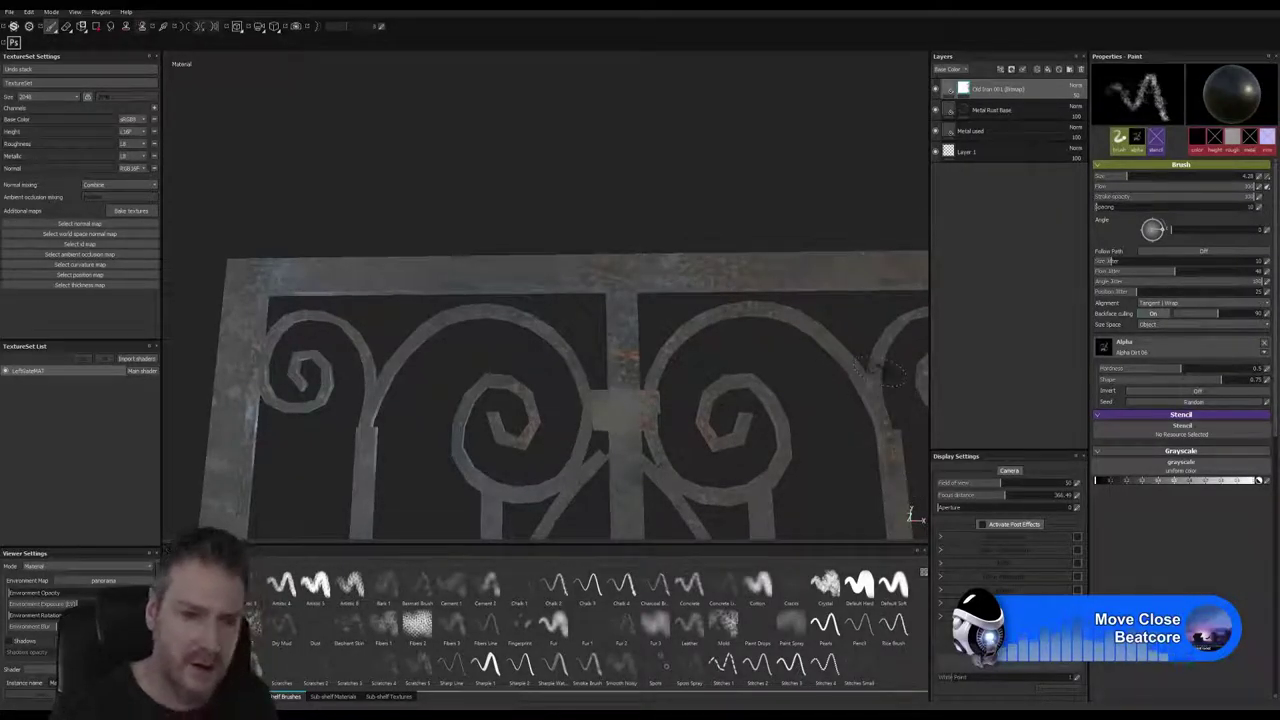
pyautogui.keyDown('alt'); pyautogui.moveTo(880, 372); pyautogui.dragTo(802, 292, button='middle'); pyautogui.keyUp('alt')
pyautogui.moveTo(802, 292)
pyautogui.keyDown('alt'); pyautogui.mouseDown()
pyautogui.moveTo(665, 390)
pyautogui.moveTo(711, 406)
pyautogui.moveTo(655, 410)
pyautogui.moveTo(662, 323)
pyautogui.mouseUp(); pyautogui.keyUp('alt')
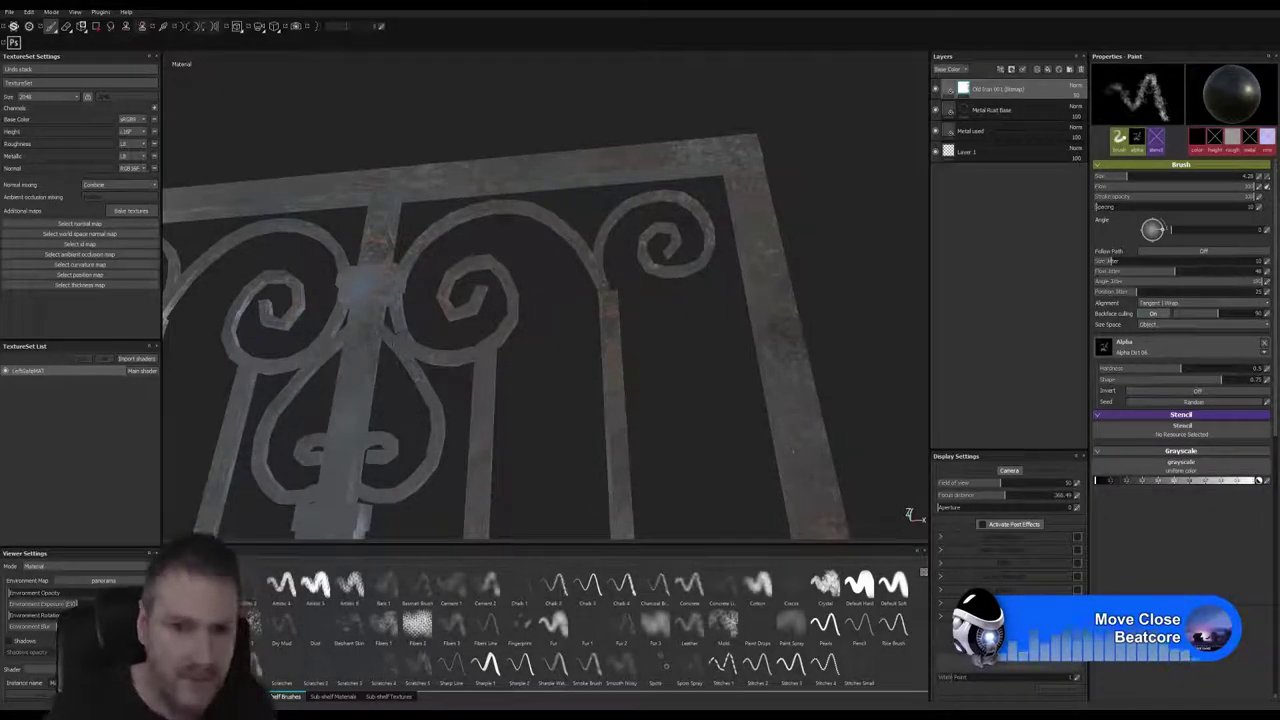
pyautogui.keyDown('alt'); pyautogui.moveTo(404, 446); pyautogui.dragTo(434, 134, button='middle'); pyautogui.keyUp('alt')
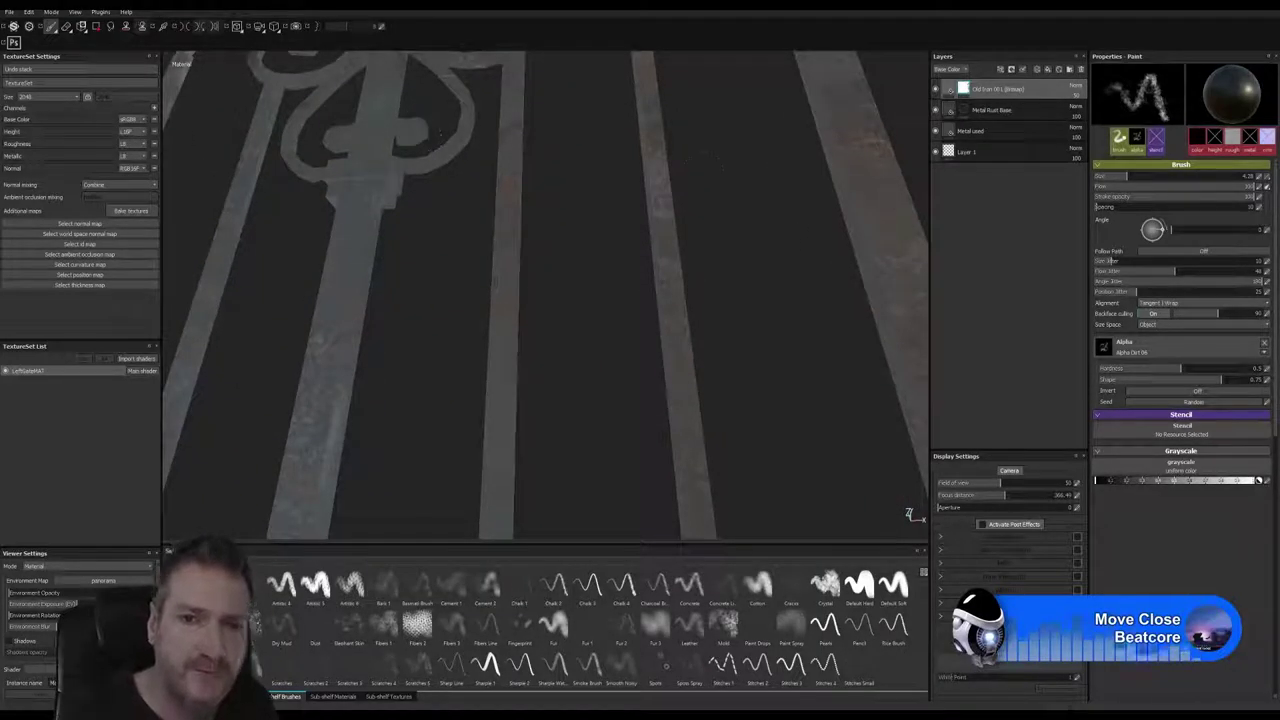
pyautogui.moveTo(290, 482); pyautogui.dragTo(352, 322)
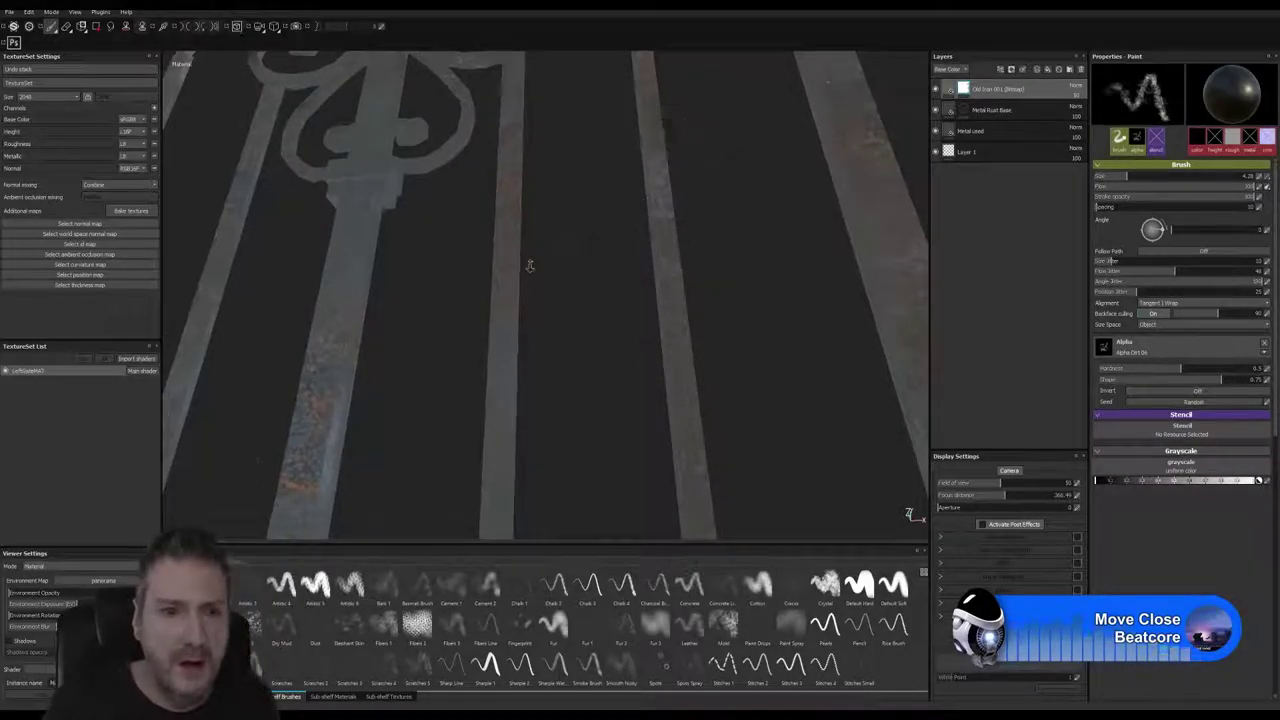
# Step: Paint dense worn patches over the centre post's lower joint, where the lower scrolls meet, on the Old Iron 001 mask
pyautogui.keyDown('alt'); pyautogui.moveTo(530, 266); pyautogui.dragTo(268, 380, button='right'); pyautogui.keyUp('alt')
pyautogui.keyDown('alt'); pyautogui.moveTo(358, 317); pyautogui.dragTo(545, 180, button='middle'); pyautogui.keyUp('alt')
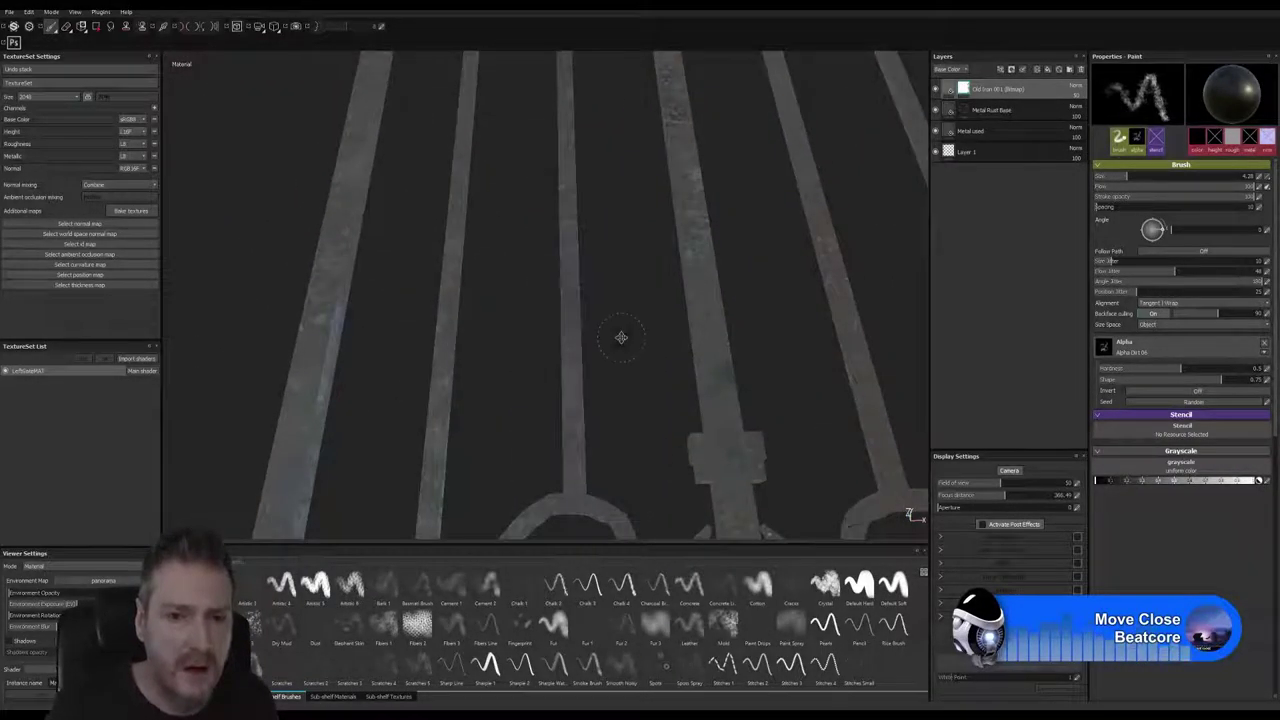
pyautogui.keyDown('alt'); pyautogui.moveTo(621, 337); pyautogui.dragTo(526, 249); pyautogui.keyUp('alt')
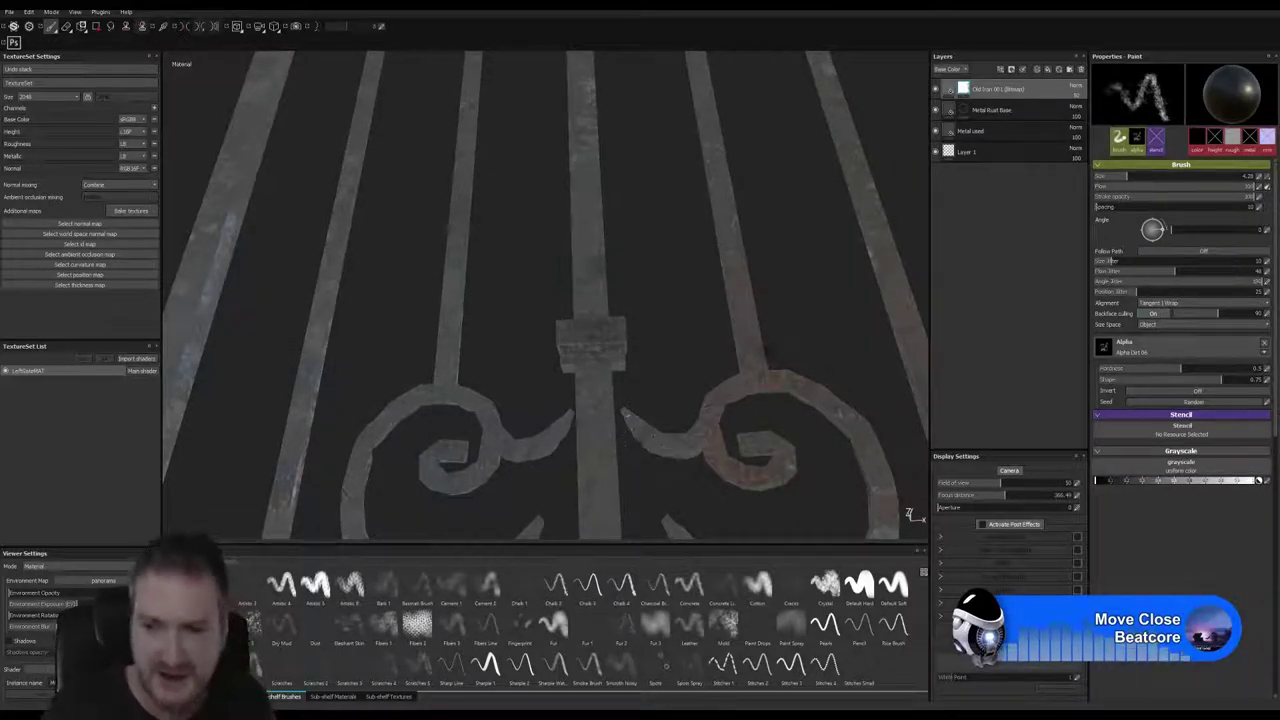
pyautogui.scroll(5, 640, 335)
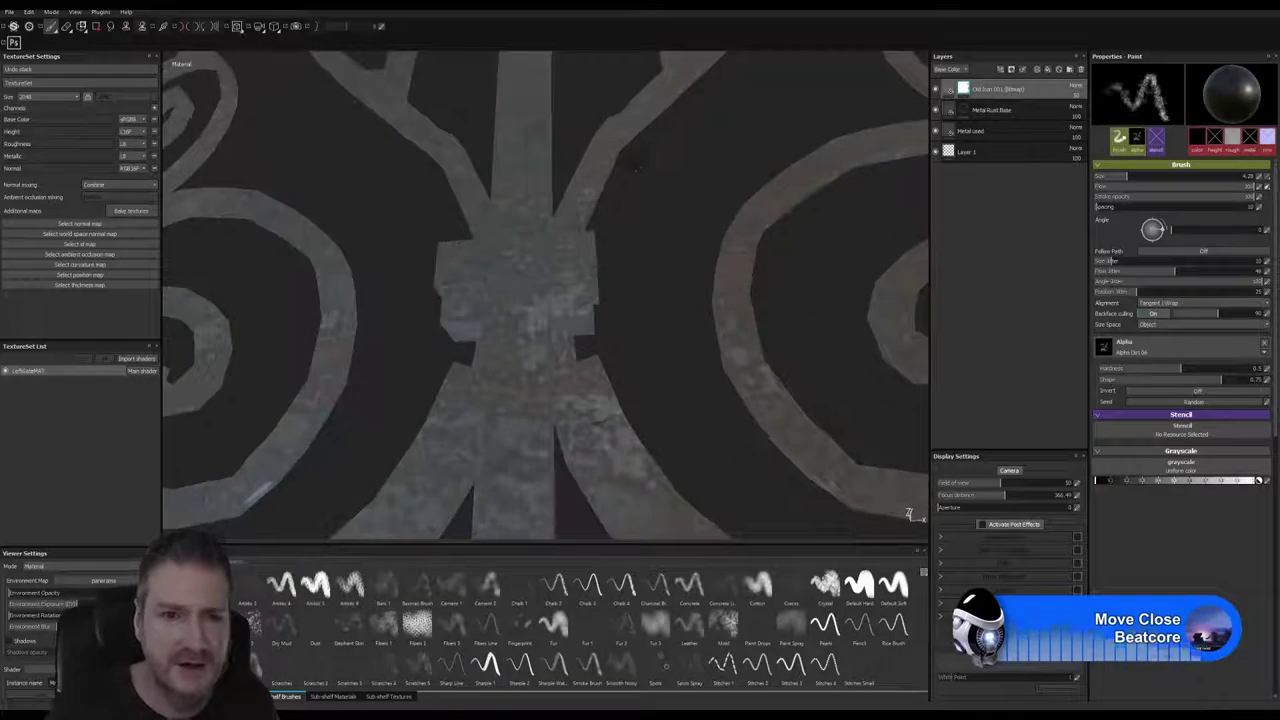
pyautogui.moveTo(478, 254); pyautogui.dragTo(570, 255)
pyautogui.moveTo(492, 259)
pyautogui.mouseDown()
pyautogui.moveTo(478, 290)
pyautogui.moveTo(567, 308)
pyautogui.mouseUp()
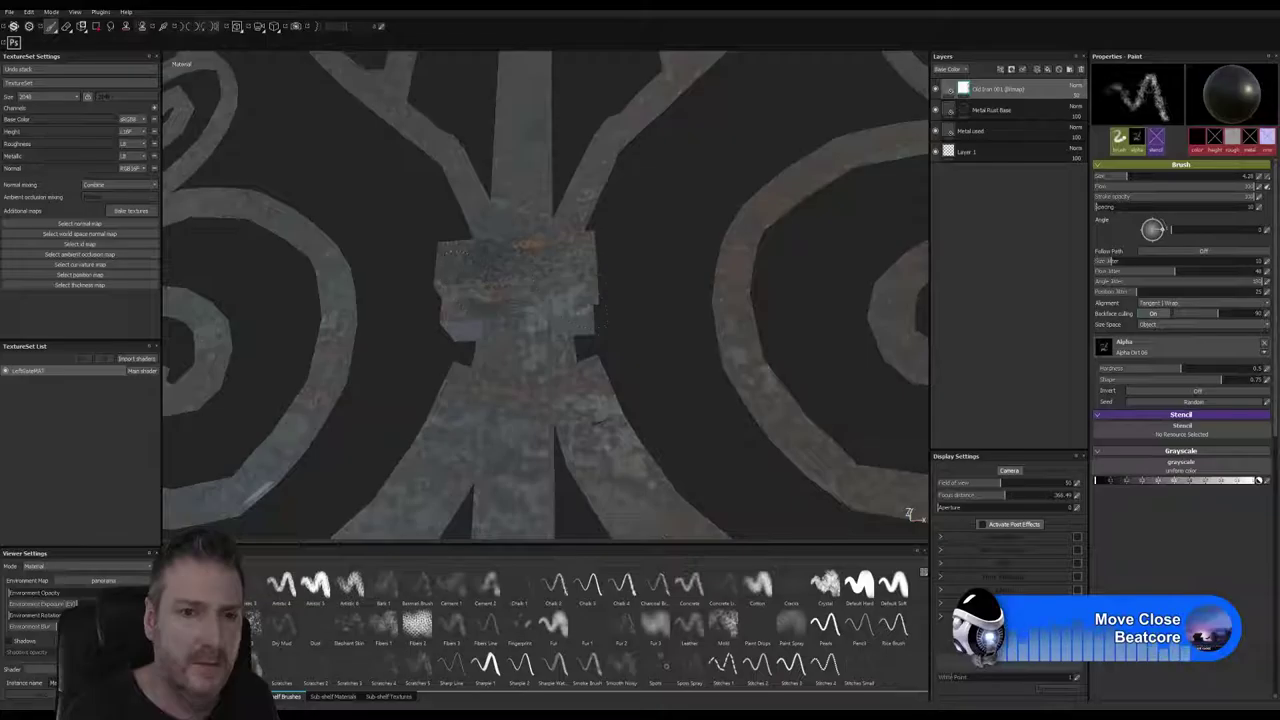
pyautogui.moveTo(503, 352)
pyautogui.mouseDown()
pyautogui.moveTo(487, 378)
pyautogui.moveTo(520, 320)
pyautogui.moveTo(490, 275)
pyautogui.mouseUp()
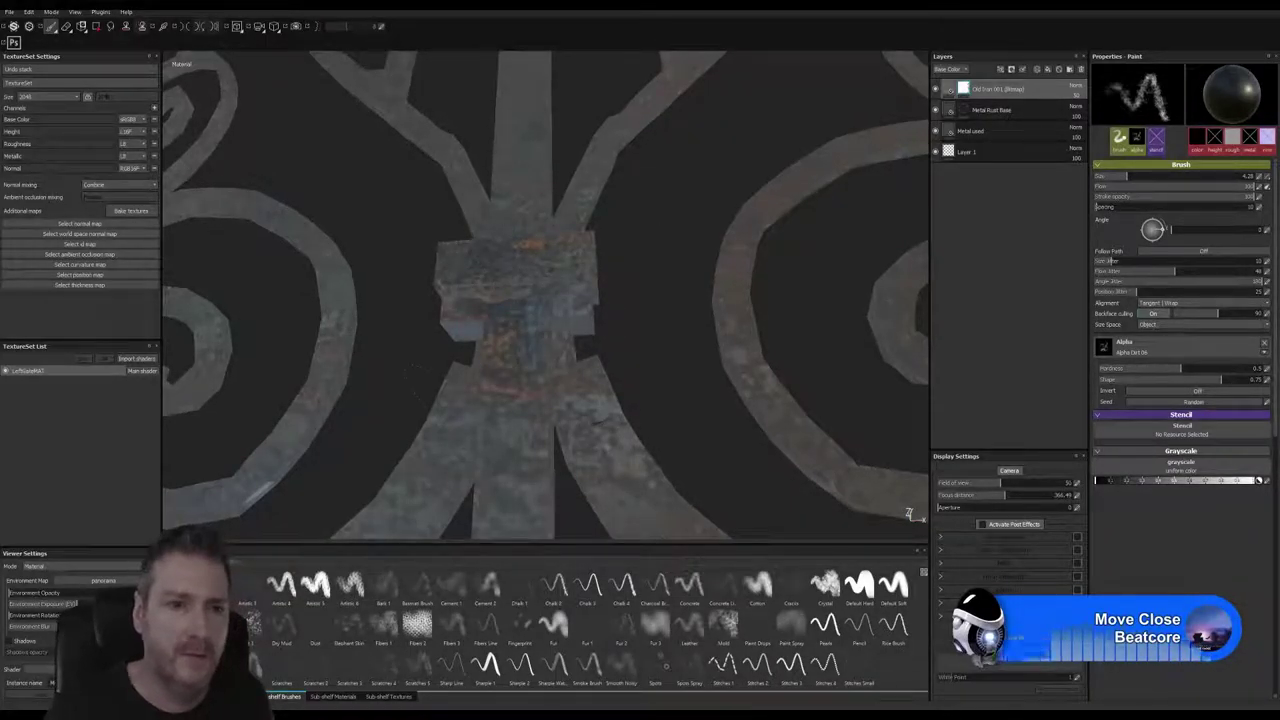
pyautogui.keyDown('alt'); pyautogui.moveTo(474, 394); pyautogui.dragTo(560, 378, button='middle'); pyautogui.keyUp('alt')
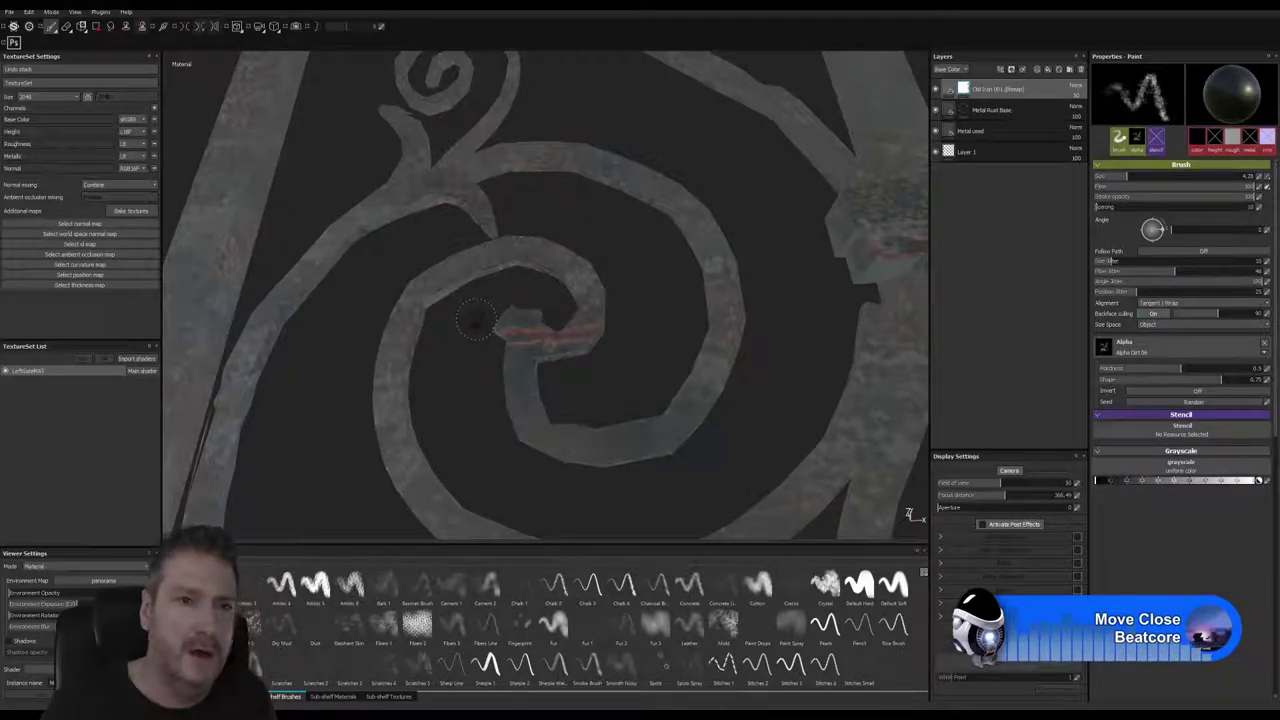
# Step: Inspect the painted wear across the whole gate, from the lower panel to the top rail and on both faces
pyautogui.moveTo(400, 400)
pyautogui.keyDown('alt'); pyautogui.mouseDown()
pyautogui.moveTo(317, 446)
pyautogui.moveTo(463, 363)
pyautogui.moveTo(452, 400)
pyautogui.mouseUp(); pyautogui.keyUp('alt')
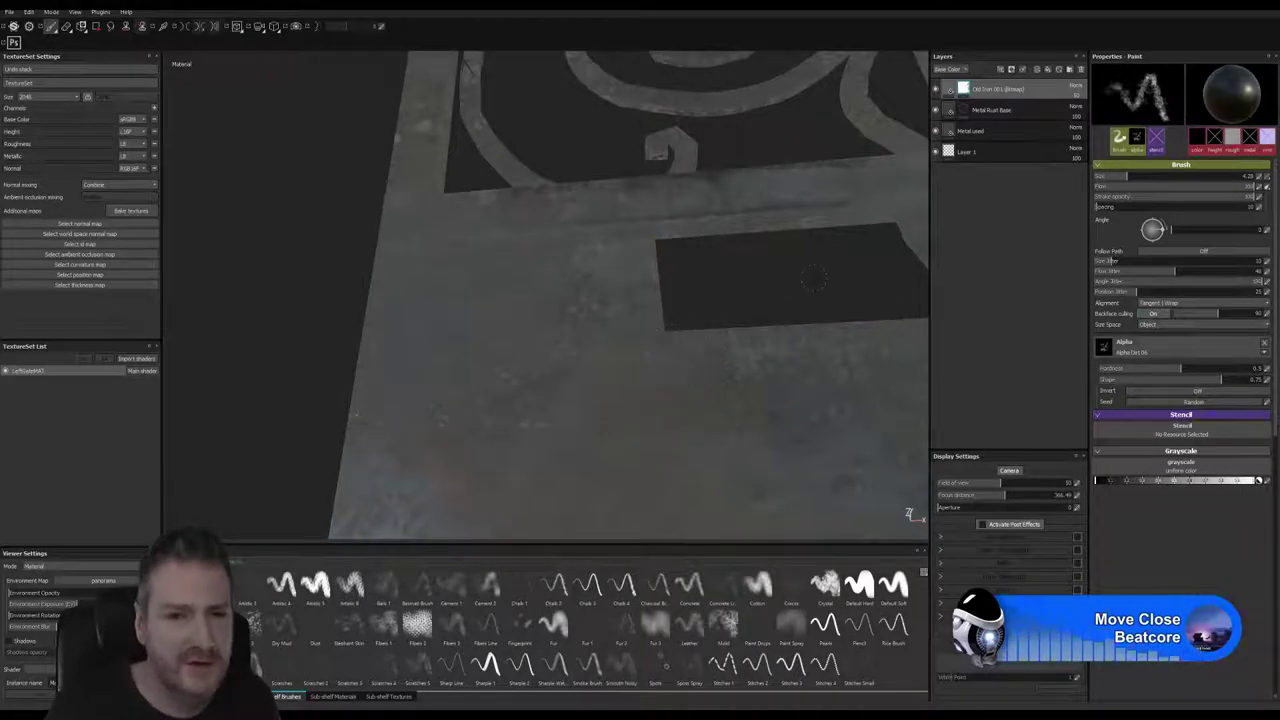
pyautogui.keyDown('alt'); pyautogui.moveTo(814, 263); pyautogui.dragTo(818, 189, button='middle'); pyautogui.keyUp('alt')
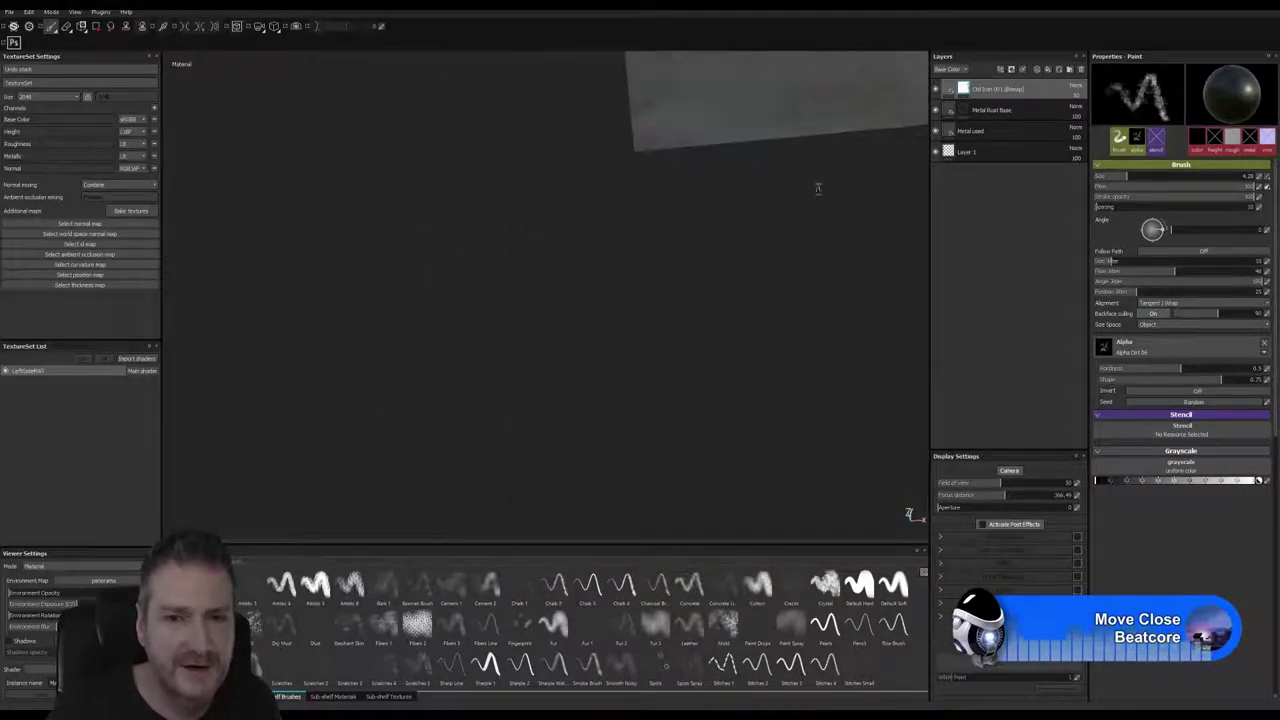
pyautogui.keyDown('alt'); pyautogui.moveTo(818, 188); pyautogui.dragTo(629, 333); pyautogui.keyUp('alt')
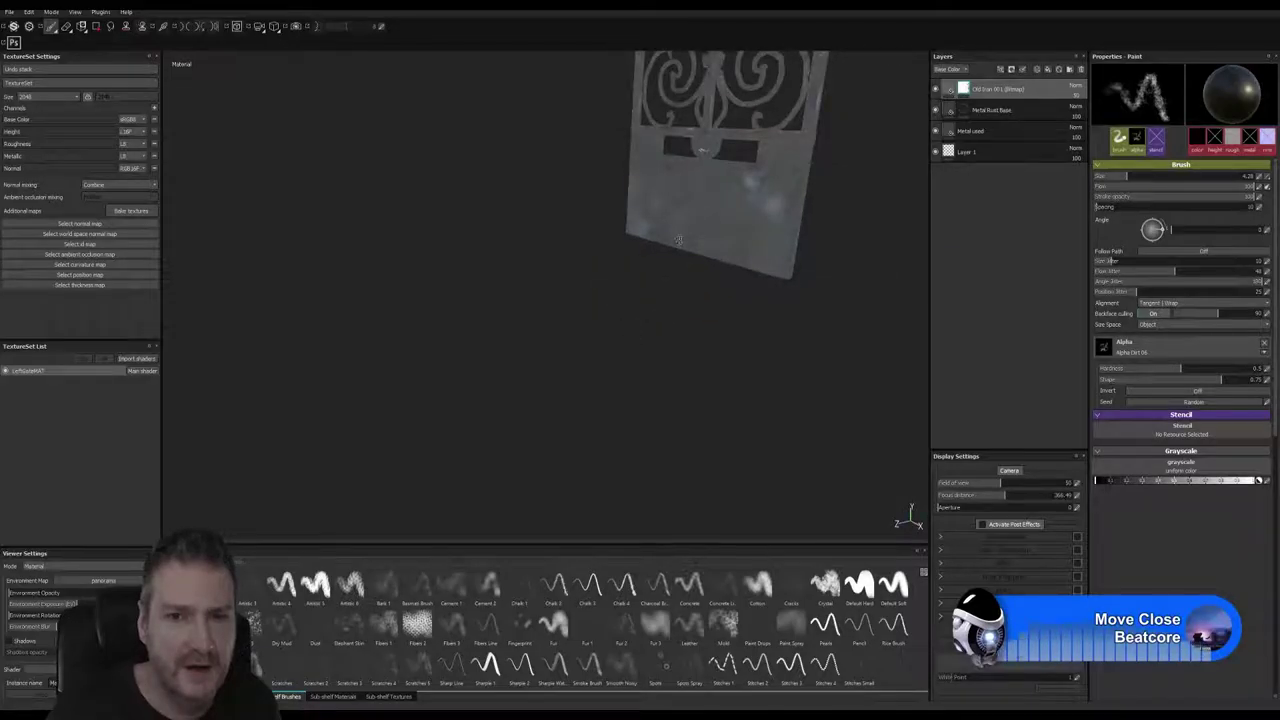
pyautogui.keyDown('alt'); pyautogui.moveTo(678, 240); pyautogui.dragTo(499, 288); pyautogui.keyUp('alt')
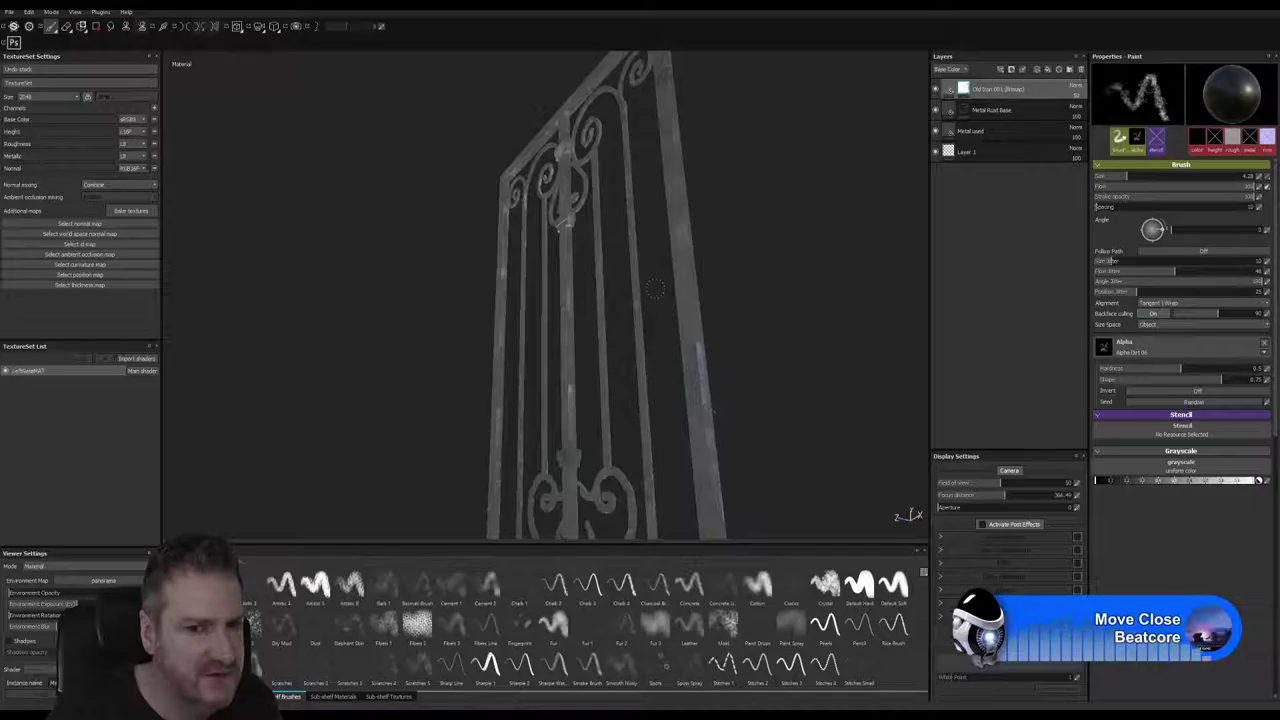
pyautogui.keyDown('alt'); pyautogui.moveTo(556, 378); pyautogui.dragTo(820, 345); pyautogui.keyUp('alt')
pyautogui.keyDown('alt'); pyautogui.moveTo(517, 326); pyautogui.dragTo(668, 370); pyautogui.keyUp('alt')
pyautogui.keyDown('alt'); pyautogui.moveTo(625, 220); pyautogui.dragTo(618, 375, button='middle'); pyautogui.keyUp('alt')
pyautogui.keyDown('alt'); pyautogui.moveTo(618, 375); pyautogui.dragTo(525, 360); pyautogui.keyUp('alt')
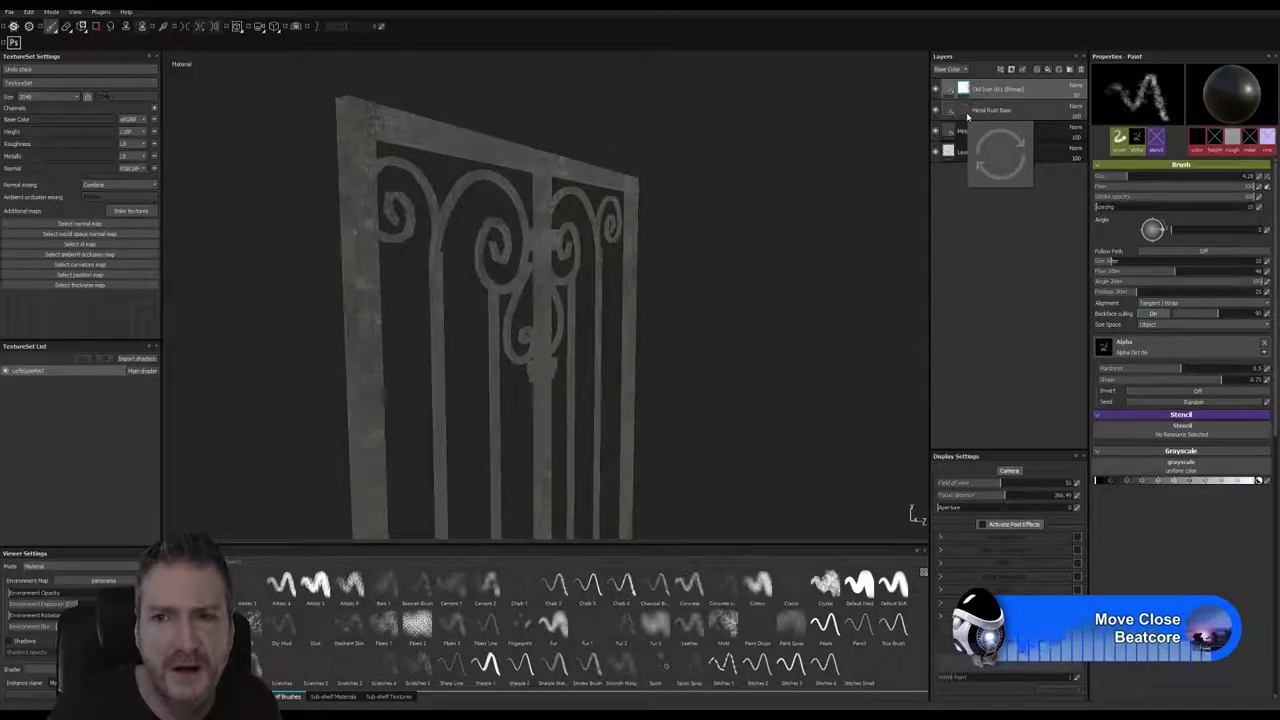
pyautogui.moveTo(594, 354)
pyautogui.keyDown('alt'); pyautogui.mouseDown()
pyautogui.moveTo(425, 300)
pyautogui.moveTo(304, 313)
pyautogui.moveTo(280, 374)
pyautogui.moveTo(240, 366)
pyautogui.moveTo(254, 220)
pyautogui.moveTo(251, 309)
pyautogui.moveTo(776, 359)
pyautogui.moveTo(900, 348)
pyautogui.moveTo(800, 330)
pyautogui.moveTo(555, 240)
pyautogui.moveTo(543, 326)
pyautogui.mouseUp(); pyautogui.keyUp('alt')
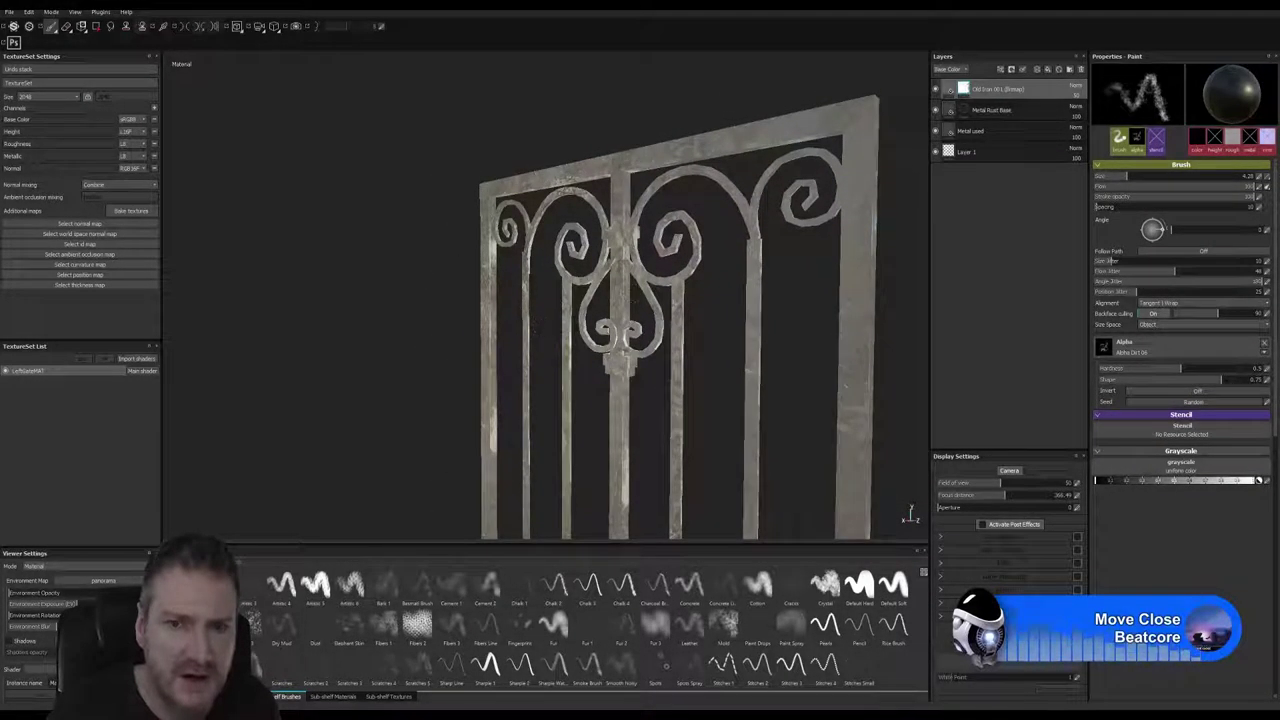
# Step: Paint wear patches along the top rail near its outer corner and on the upper part of the adjoining outer post
pyautogui.keyDown('alt'); pyautogui.moveTo(634, 298); pyautogui.dragTo(505, 322); pyautogui.keyUp('alt')
pyautogui.keyDown('alt'); pyautogui.moveTo(635, 285); pyautogui.dragTo(800, 165, button='right'); pyautogui.keyUp('alt')
pyautogui.keyDown('alt'); pyautogui.moveTo(695, 95); pyautogui.dragTo(620, 350, button='middle'); pyautogui.keyUp('alt')
pyautogui.keyDown('alt'); pyautogui.moveTo(610, 350); pyautogui.dragTo(640, 341); pyautogui.keyUp('alt')
pyautogui.moveTo(554, 364)
pyautogui.keyDown('alt'); pyautogui.mouseDown()
pyautogui.moveTo(548, 300)
pyautogui.moveTo(590, 292)
pyautogui.mouseUp(); pyautogui.keyUp('alt')
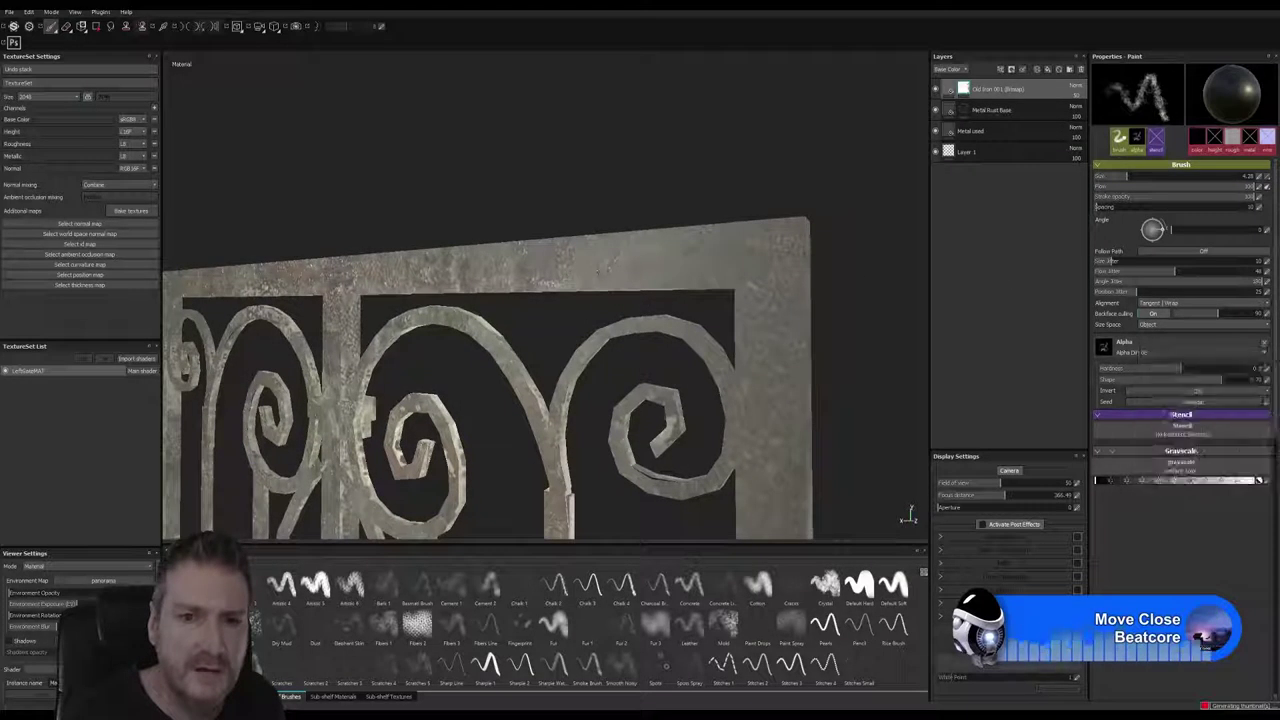
pyautogui.moveTo(575, 274); pyautogui.dragTo(525, 276)
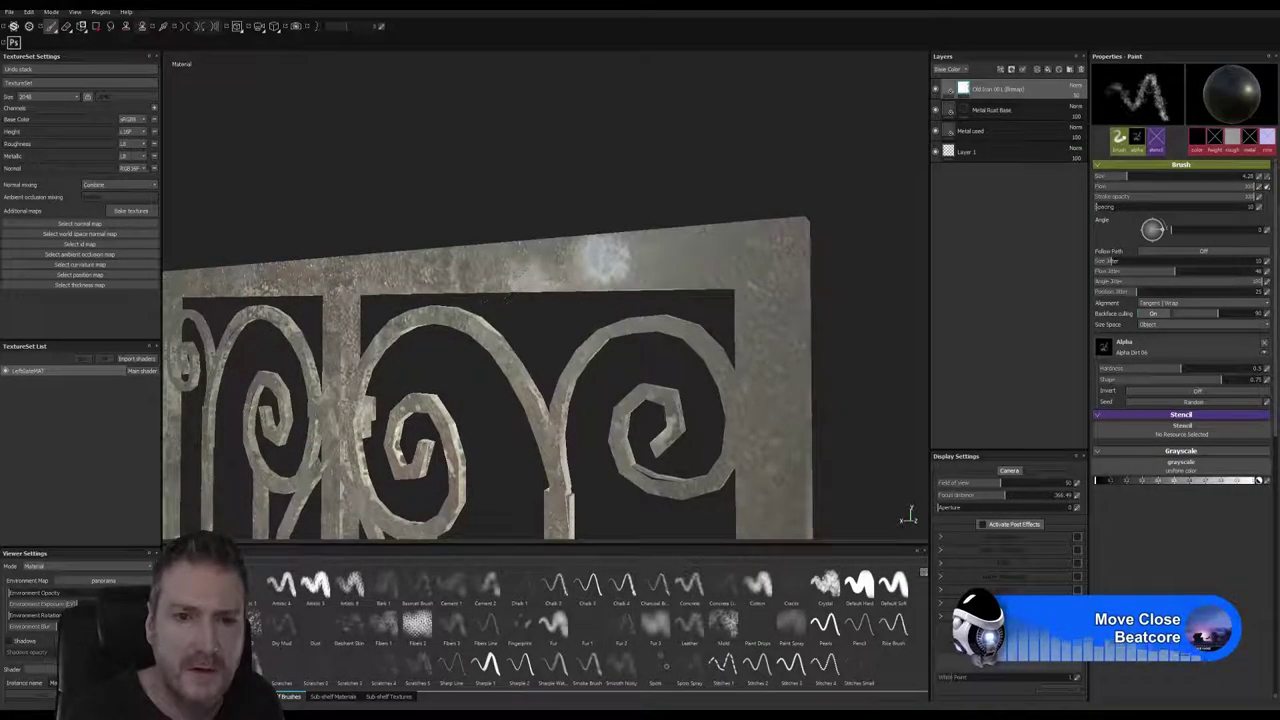
pyautogui.moveTo(602, 258)
pyautogui.mouseDown()
pyautogui.moveTo(604, 290)
pyautogui.moveTo(662, 262)
pyautogui.mouseUp()
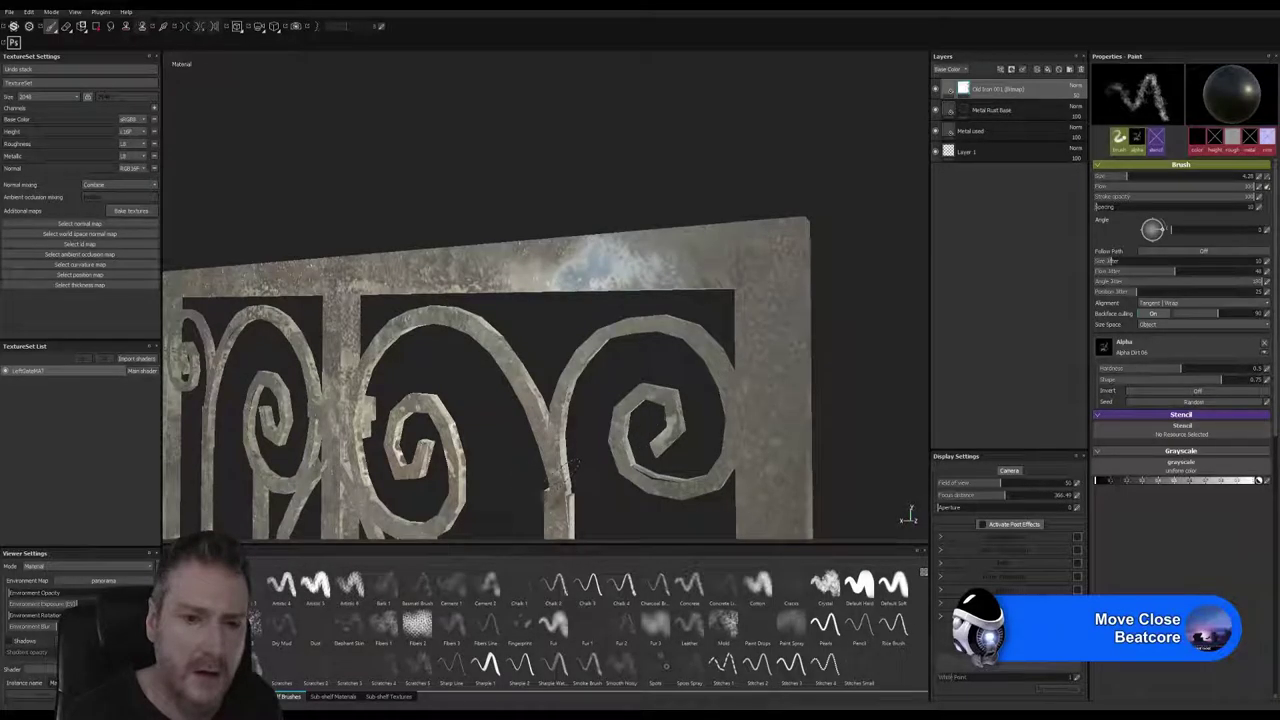
pyautogui.moveTo(780, 450); pyautogui.dragTo(796, 470)
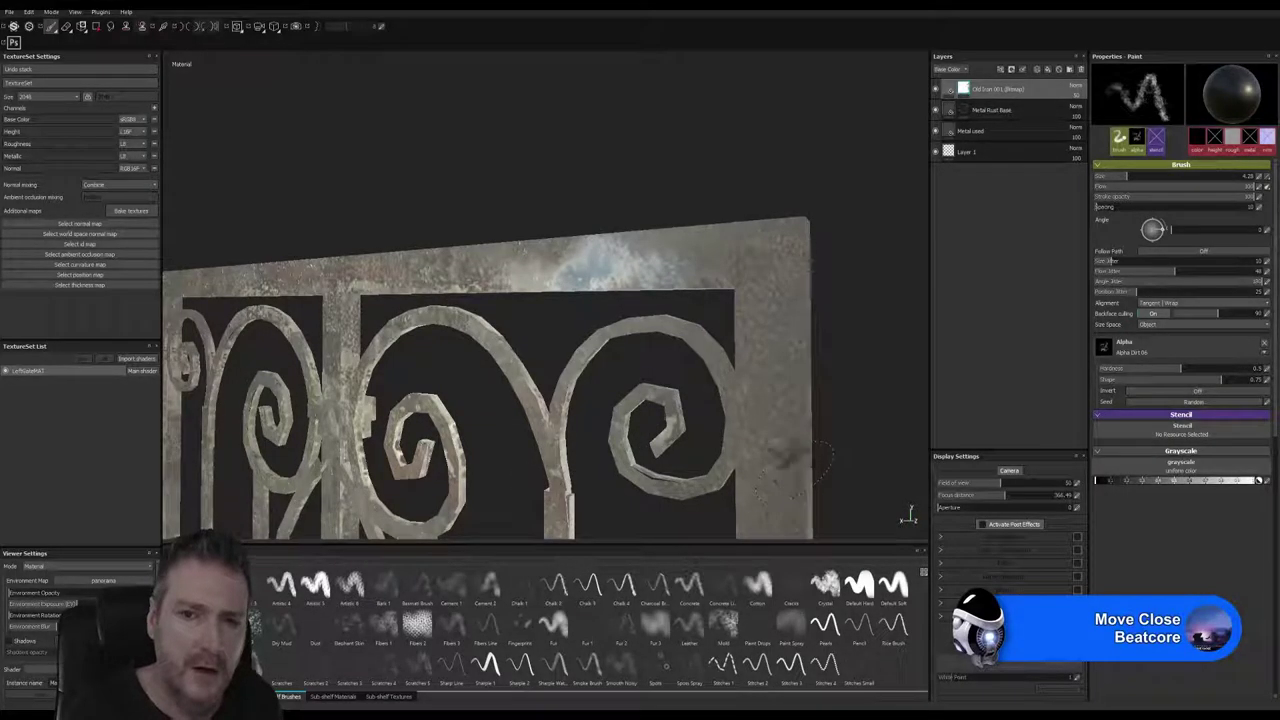
# Step: Paint wear over the collar beneath the upper scrolls and down the centre post just below it
pyautogui.keyDown('alt'); pyautogui.moveTo(558, 338); pyautogui.dragTo(858, 325); pyautogui.keyUp('alt')
pyautogui.keyDown('alt'); pyautogui.moveTo(612, 340); pyautogui.dragTo(699, 340); pyautogui.keyUp('alt')
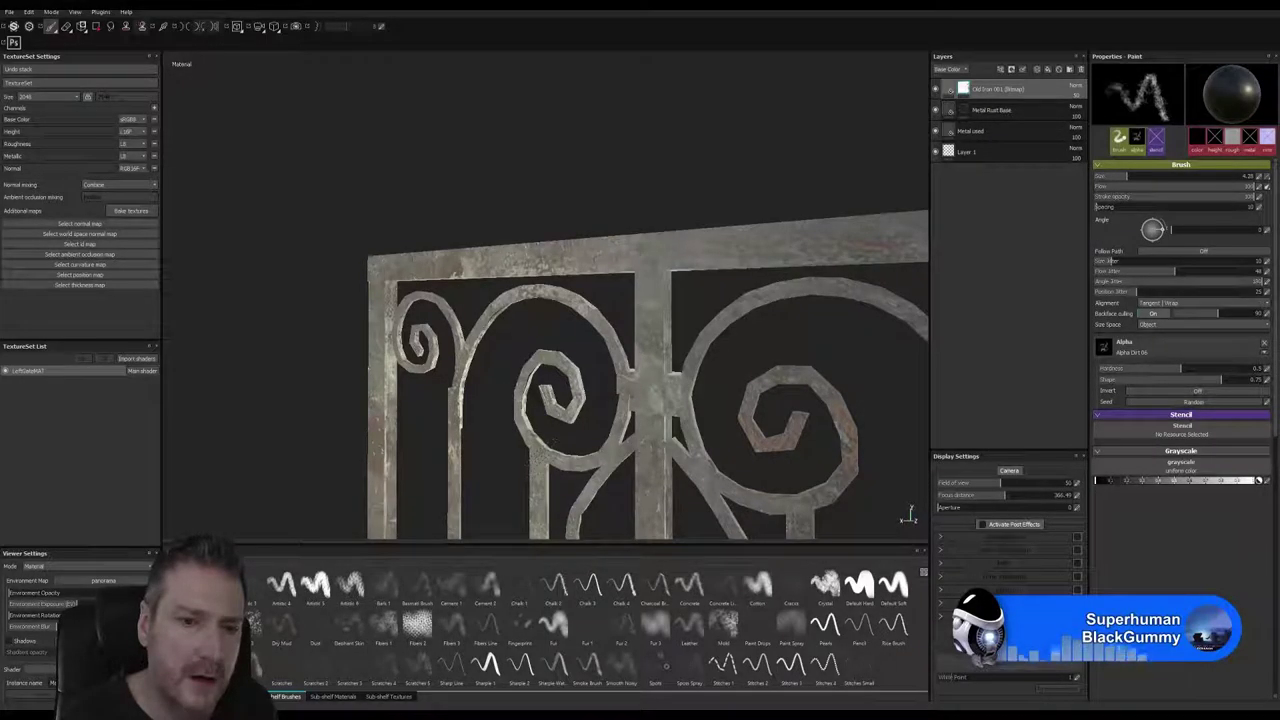
pyautogui.keyDown('alt'); pyautogui.moveTo(589, 394); pyautogui.dragTo(560, 392); pyautogui.keyUp('alt')
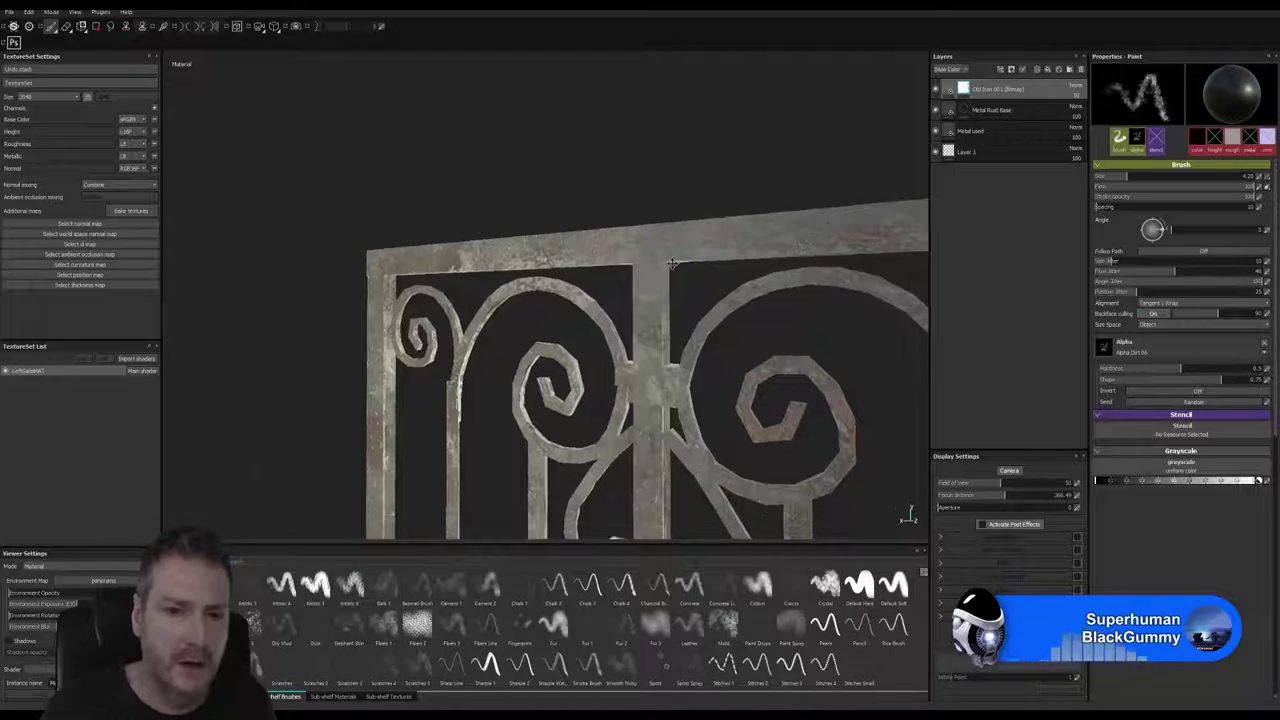
pyautogui.keyDown('alt'); pyautogui.moveTo(640, 440); pyautogui.dragTo(600, 228, button='middle'); pyautogui.keyUp('alt')
pyautogui.keyDown('alt'); pyautogui.moveTo(656, 408); pyautogui.dragTo(635, 208, button='middle'); pyautogui.keyUp('alt')
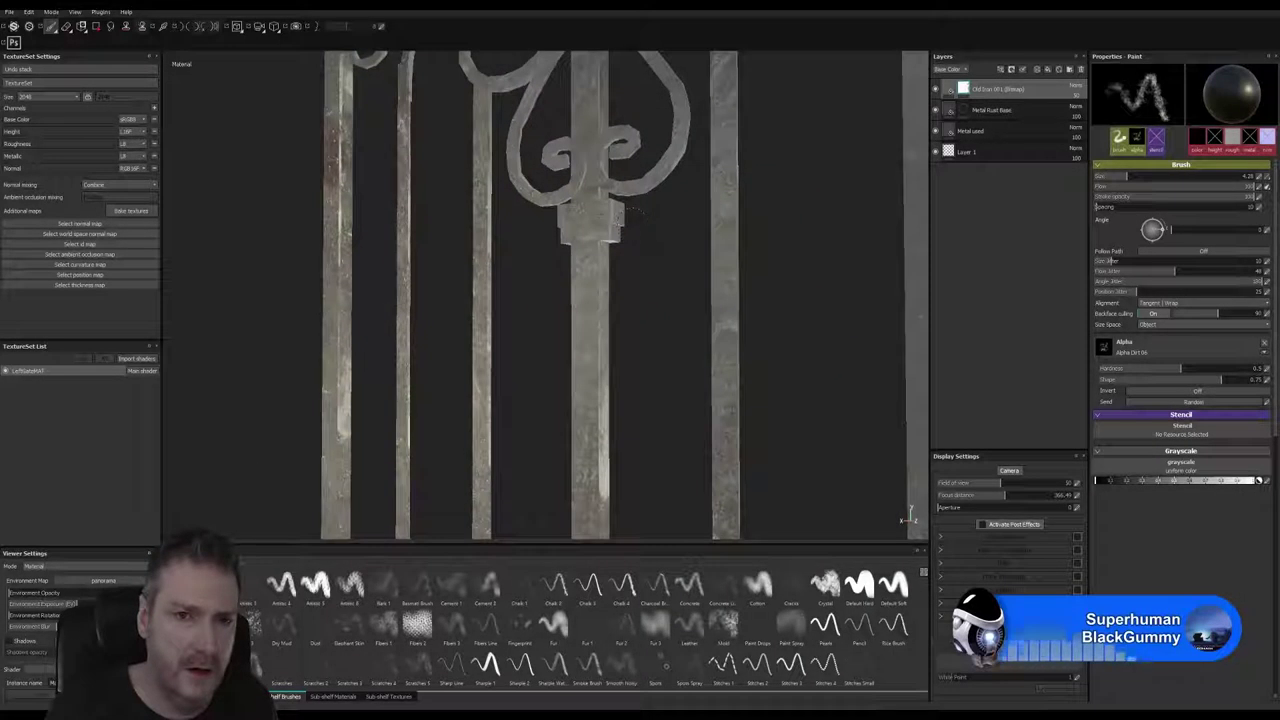
pyautogui.moveTo(602, 217); pyautogui.dragTo(580, 218)
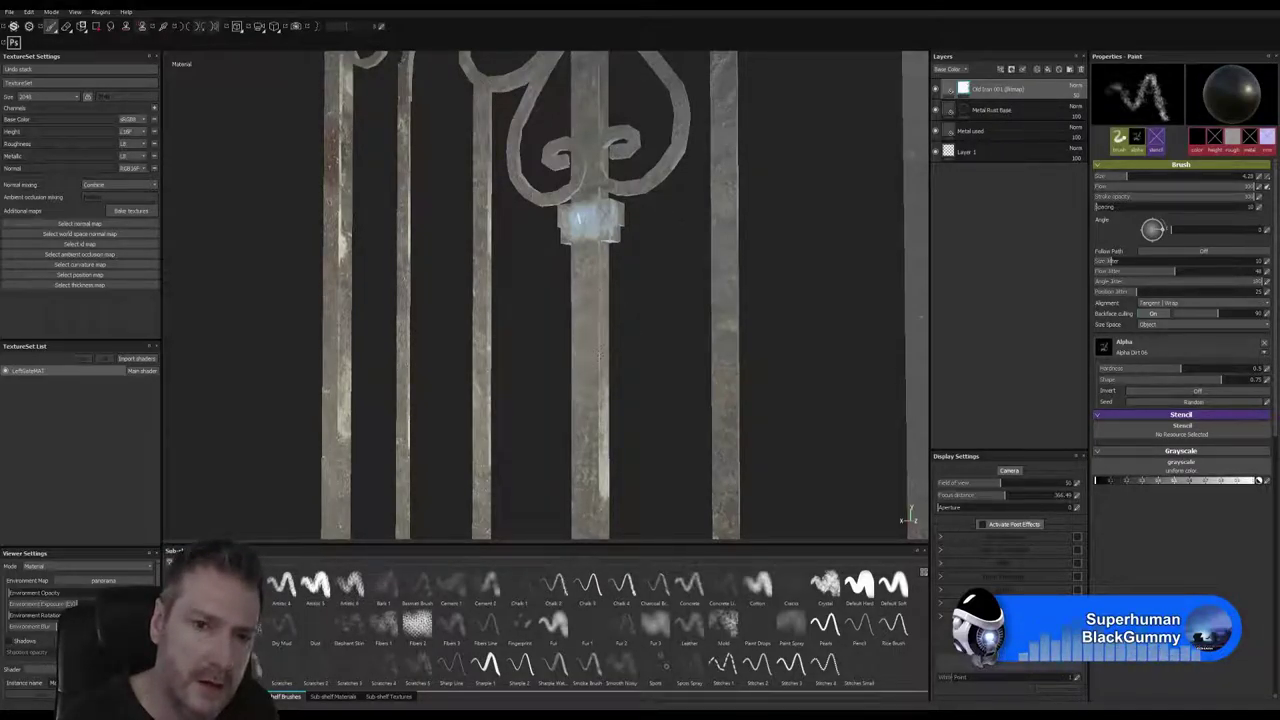
pyautogui.moveTo(600, 356); pyautogui.dragTo(600, 304)
pyautogui.moveTo(592, 376); pyautogui.dragTo(592, 332)
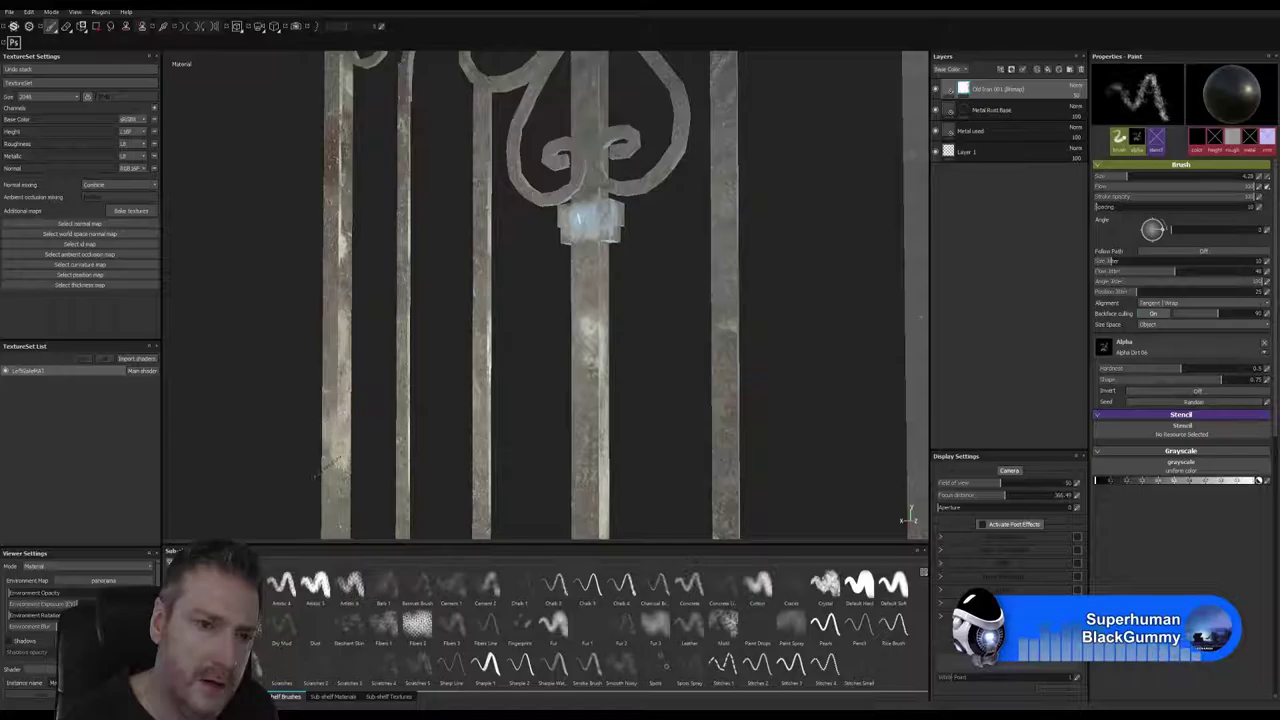
# Step: Paint wear down the lower part of the outer post and over the centre post's joint where the lower scrolls meet
pyautogui.moveTo(329, 467); pyautogui.dragTo(336, 503)
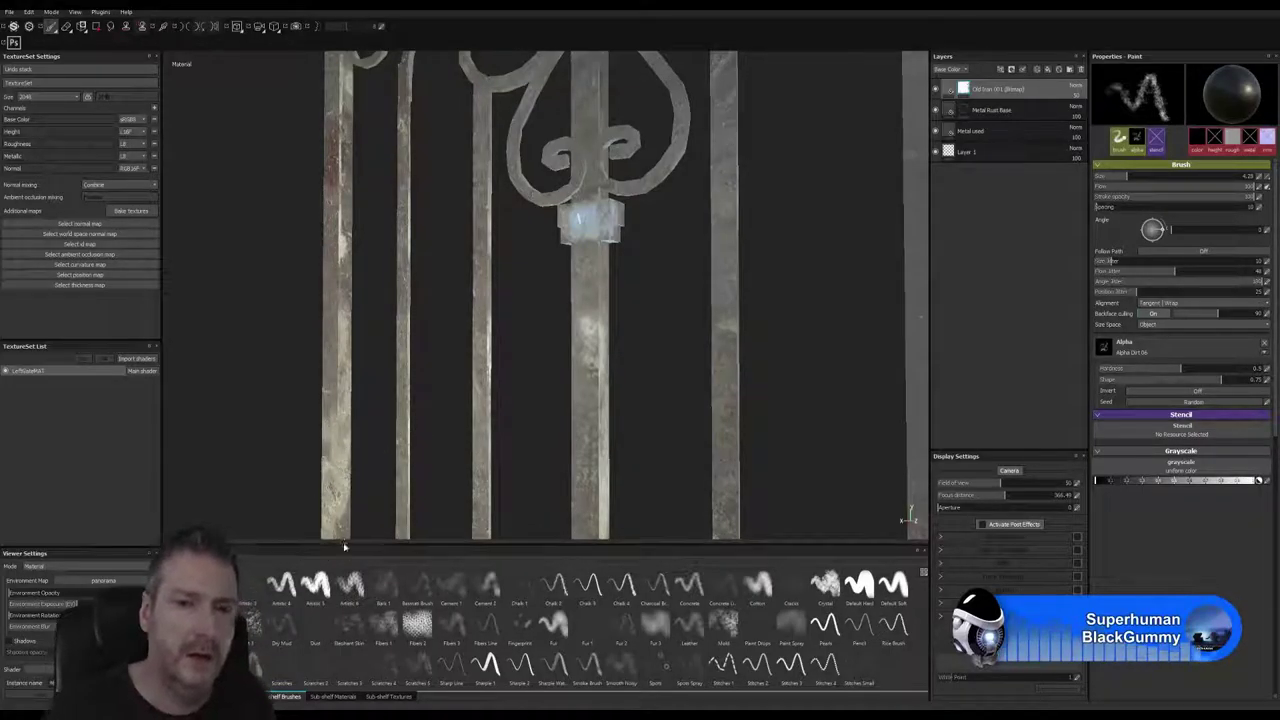
pyautogui.keyDown('alt'); pyautogui.moveTo(390, 432); pyautogui.dragTo(450, 408); pyautogui.keyUp('alt')
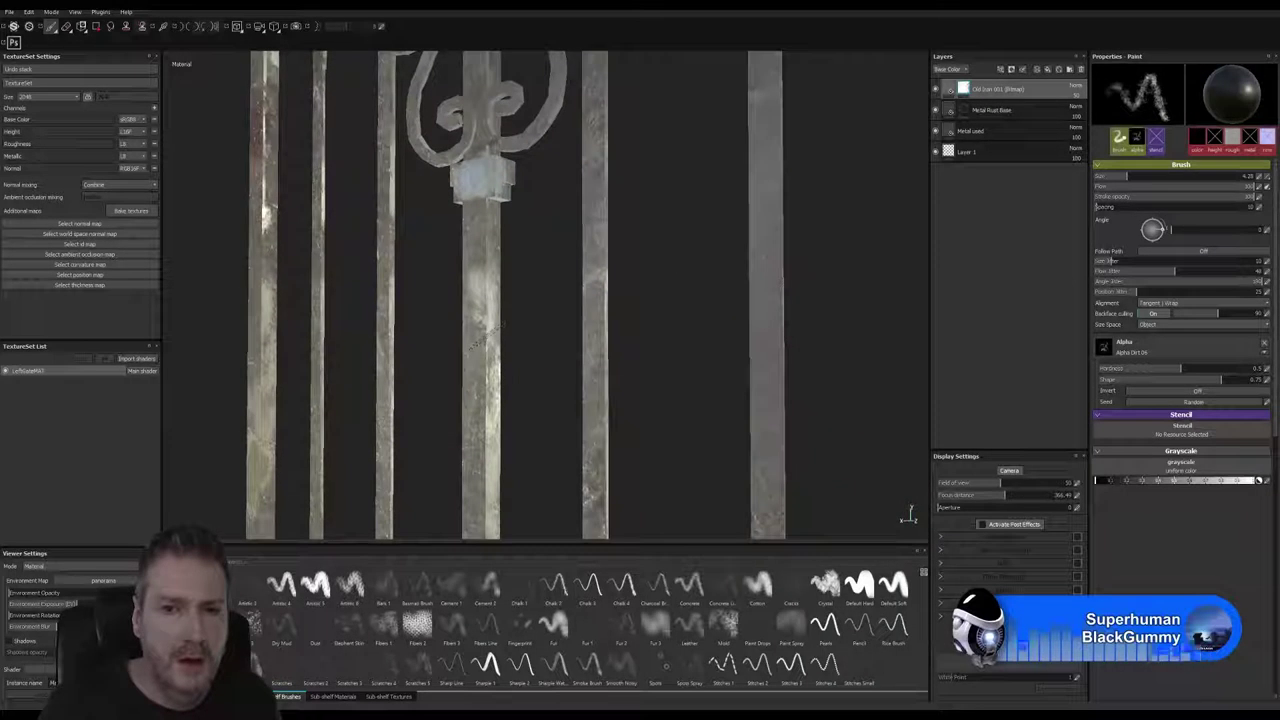
pyautogui.keyDown('alt'); pyautogui.moveTo(450, 408); pyautogui.dragTo(450, 362, button='right'); pyautogui.keyUp('alt')
pyautogui.keyDown('alt'); pyautogui.moveTo(526, 335); pyautogui.dragTo(419, 430, button='middle'); pyautogui.keyUp('alt')
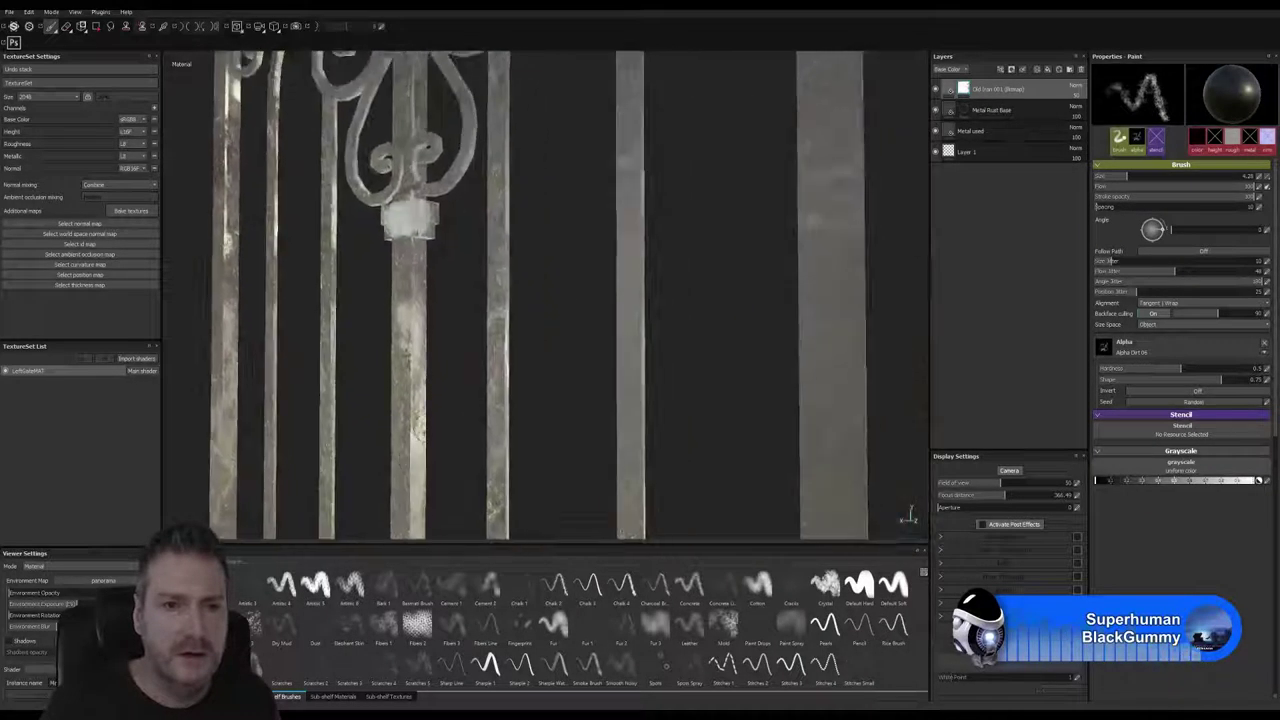
pyautogui.keyDown('alt'); pyautogui.moveTo(418, 430); pyautogui.dragTo(388, 370); pyautogui.keyUp('alt')
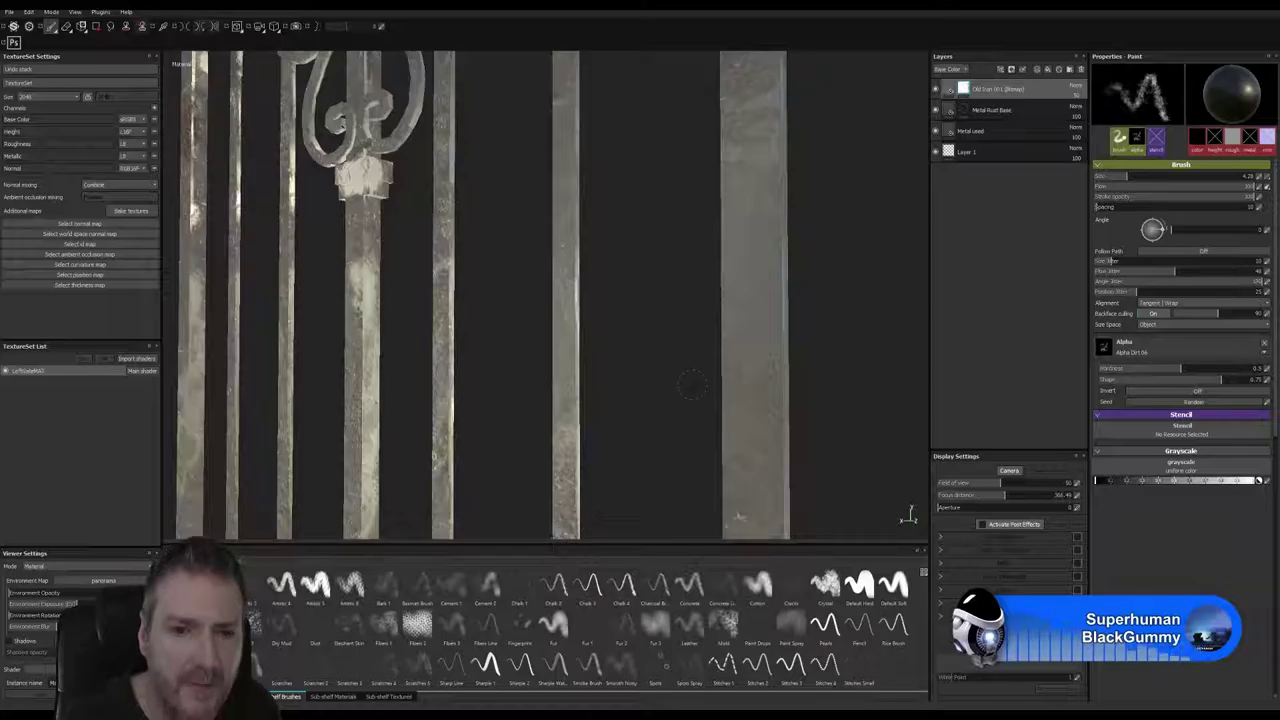
pyautogui.keyDown('alt'); pyautogui.moveTo(533, 520); pyautogui.dragTo(584, 292, button='middle'); pyautogui.keyUp('alt')
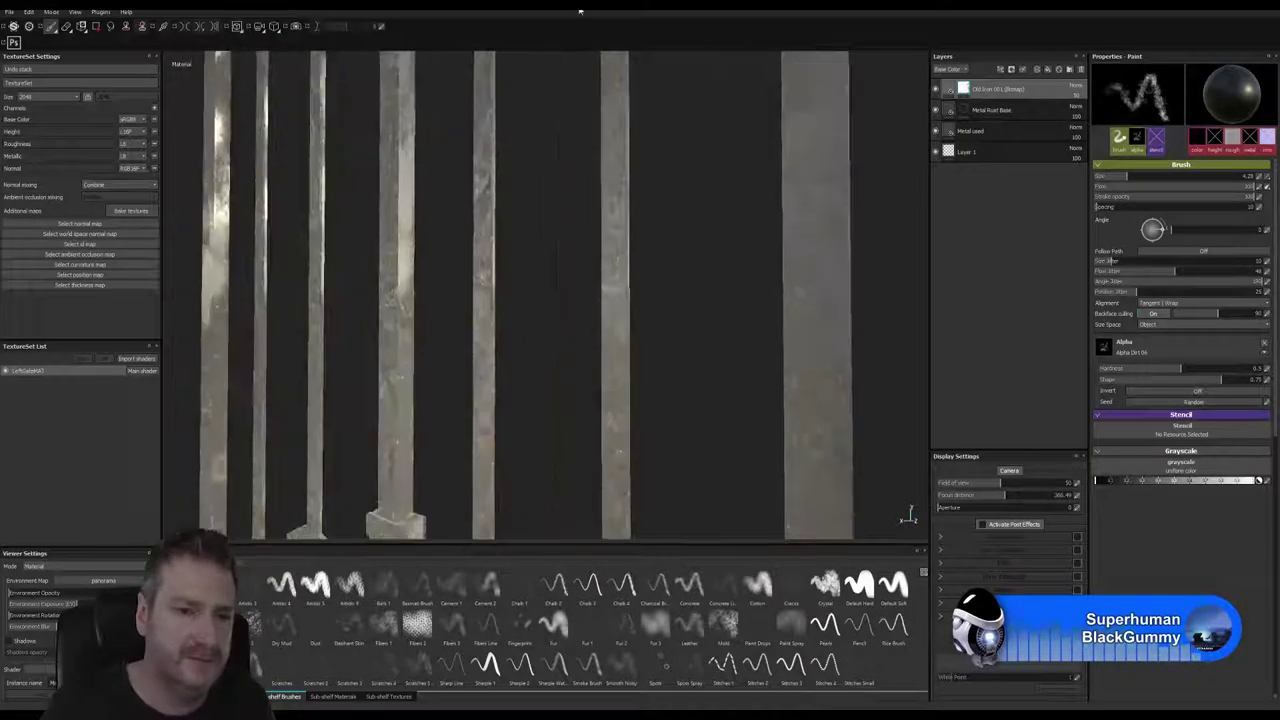
pyautogui.keyDown('alt'); pyautogui.moveTo(585, 292); pyautogui.dragTo(651, 230); pyautogui.keyUp('alt')
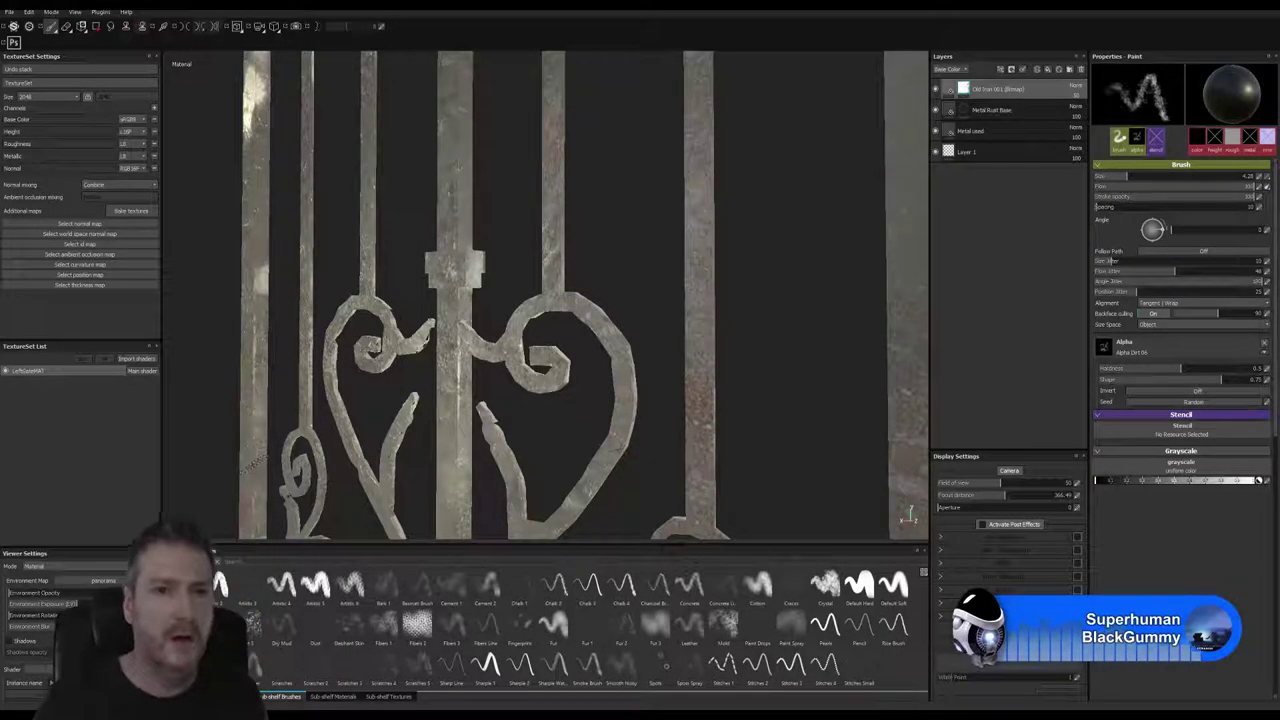
pyautogui.keyDown('alt'); pyautogui.moveTo(562, 515); pyautogui.dragTo(560, 190, button='middle'); pyautogui.keyUp('alt')
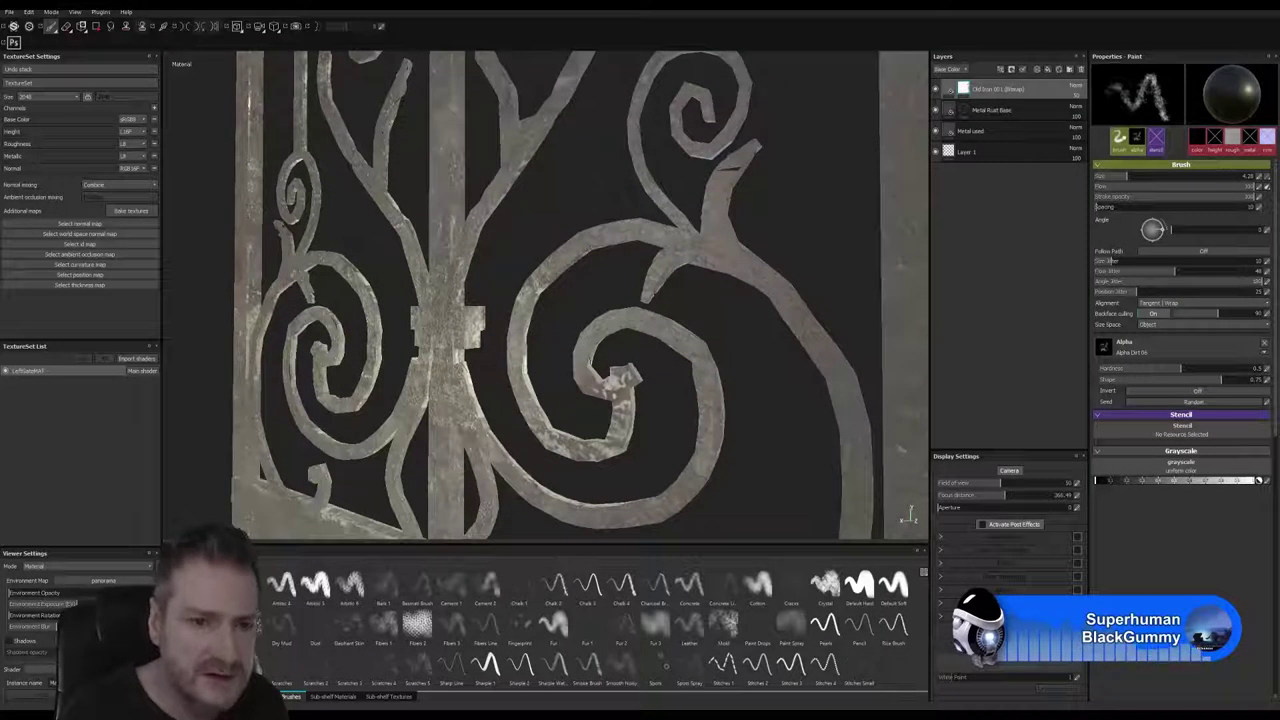
pyautogui.moveTo(472, 338); pyautogui.dragTo(446, 321)
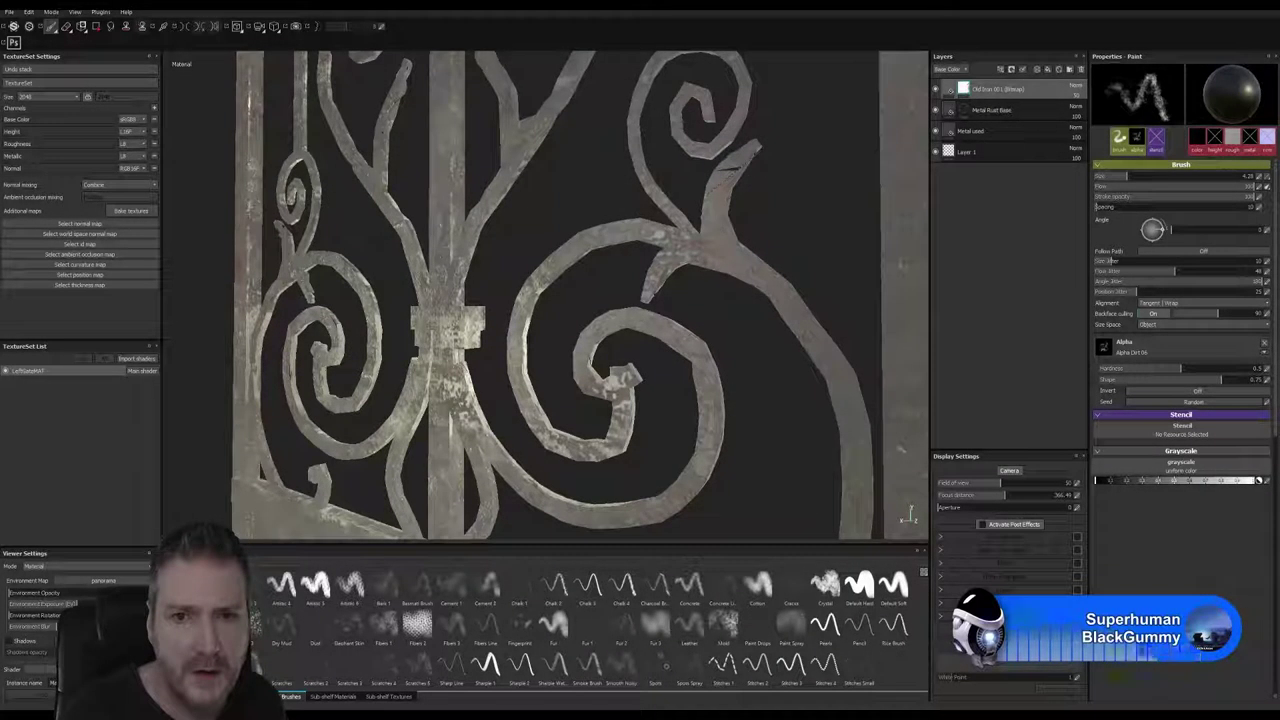
# Step: Paint wear over the round boss beneath the centre post, its surrounding ring and the adjoining rail above the slots
pyautogui.keyDown('alt'); pyautogui.moveTo(778, 166); pyautogui.dragTo(783, 82, button='middle'); pyautogui.keyUp('alt')
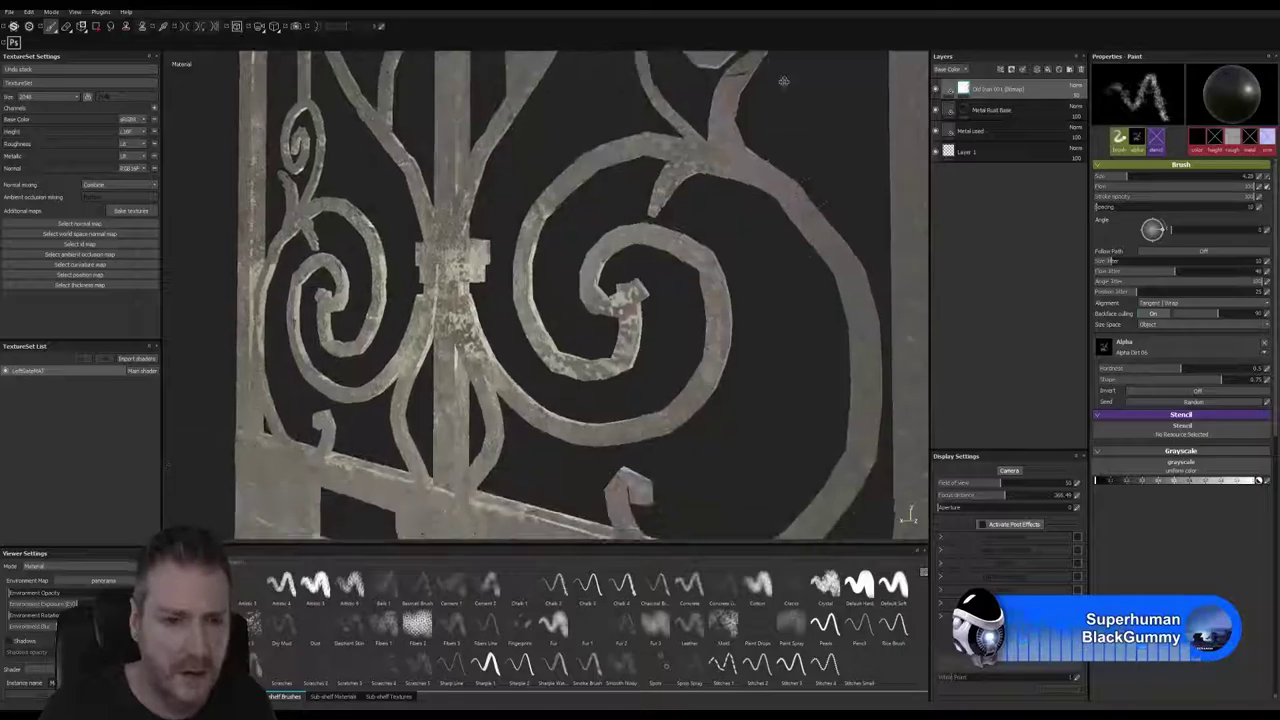
pyautogui.keyDown('alt'); pyautogui.moveTo(755, 310); pyautogui.dragTo(769, 97, button='middle'); pyautogui.keyUp('alt')
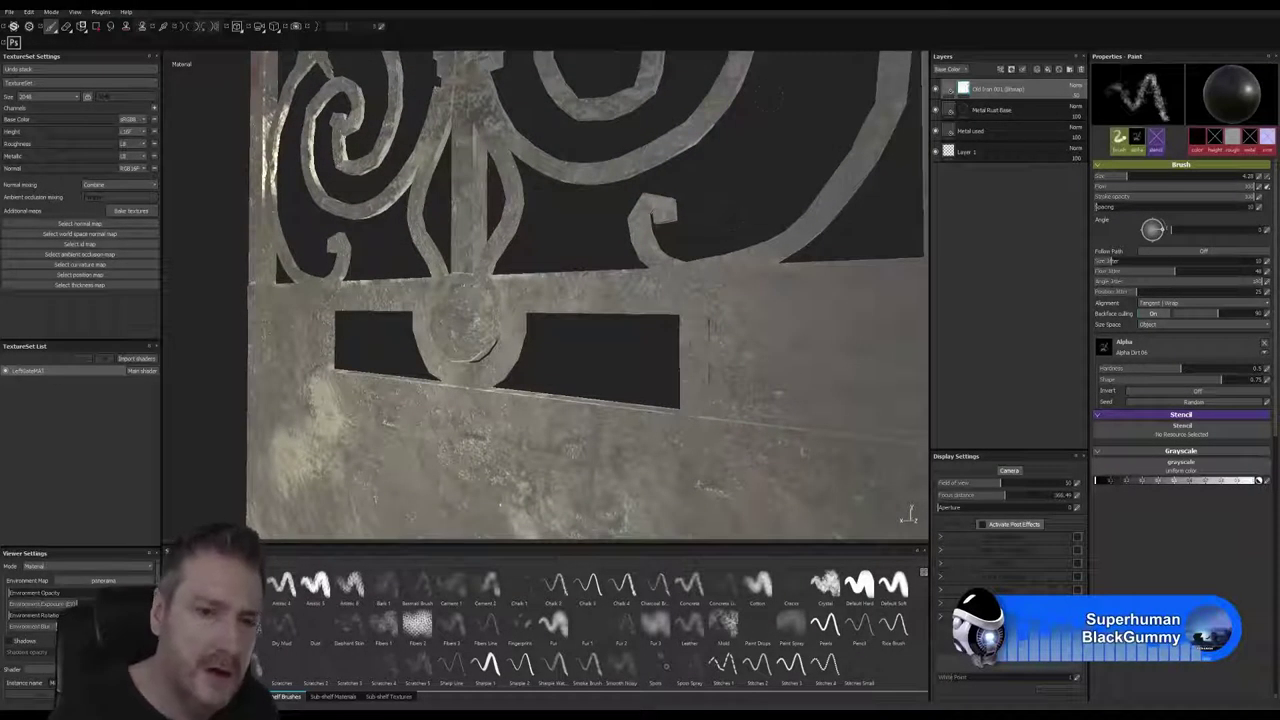
pyautogui.moveTo(458, 298)
pyautogui.mouseDown()
pyautogui.moveTo(458, 340)
pyautogui.moveTo(446, 297)
pyautogui.moveTo(466, 288)
pyautogui.moveTo(470, 350)
pyautogui.mouseUp()
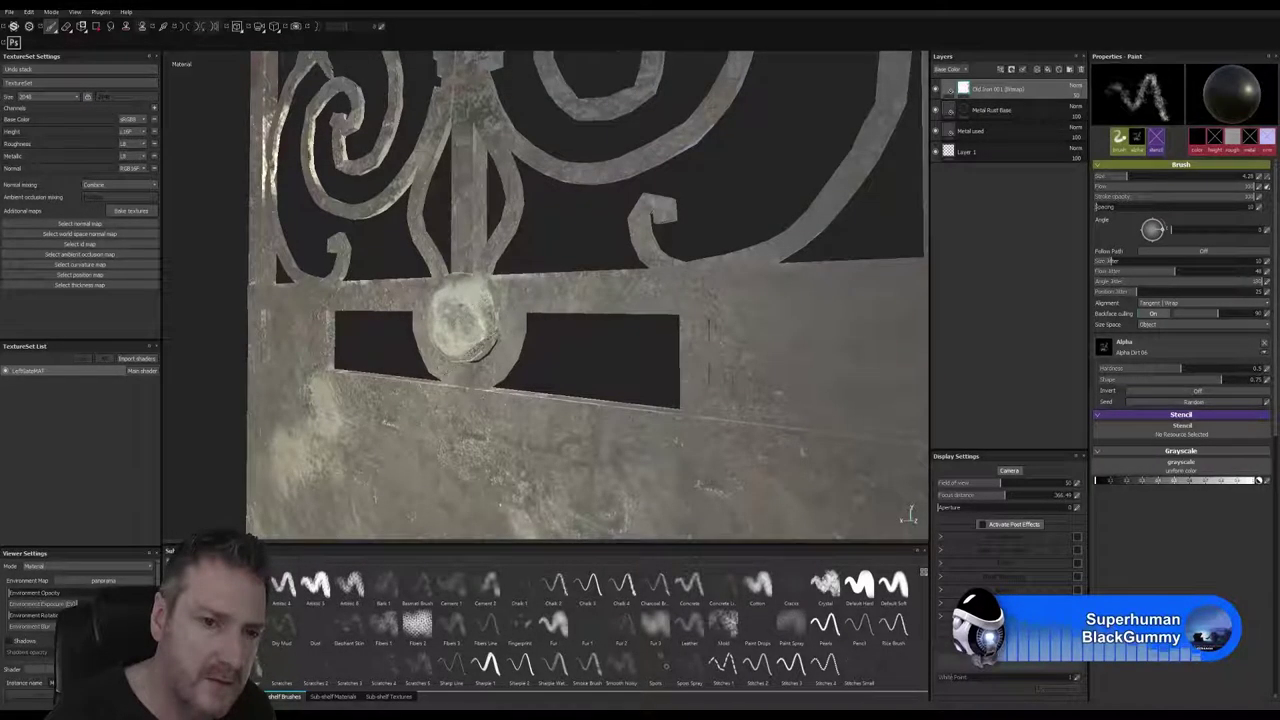
pyautogui.moveTo(478, 303)
pyautogui.mouseDown()
pyautogui.moveTo(475, 327)
pyautogui.moveTo(454, 316)
pyautogui.moveTo(456, 290)
pyautogui.moveTo(470, 345)
pyautogui.moveTo(455, 362)
pyautogui.moveTo(480, 365)
pyautogui.mouseUp()
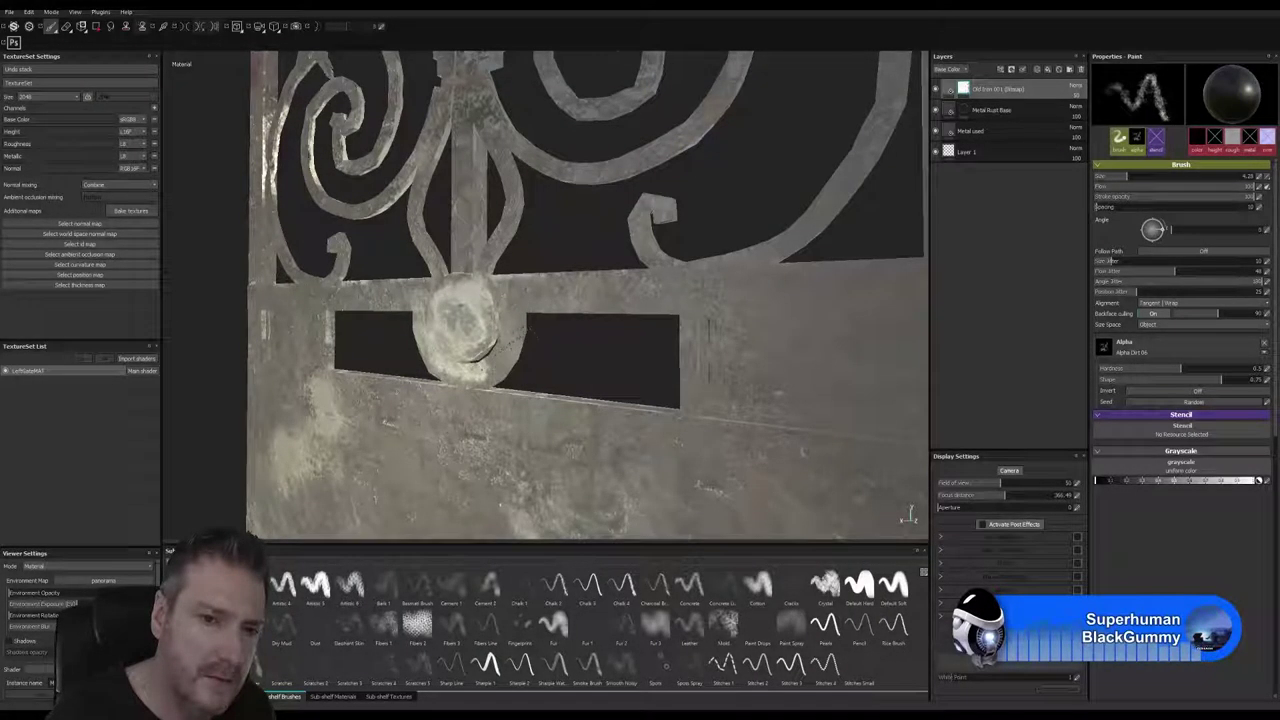
pyautogui.hotkey('ctrl', 'z')
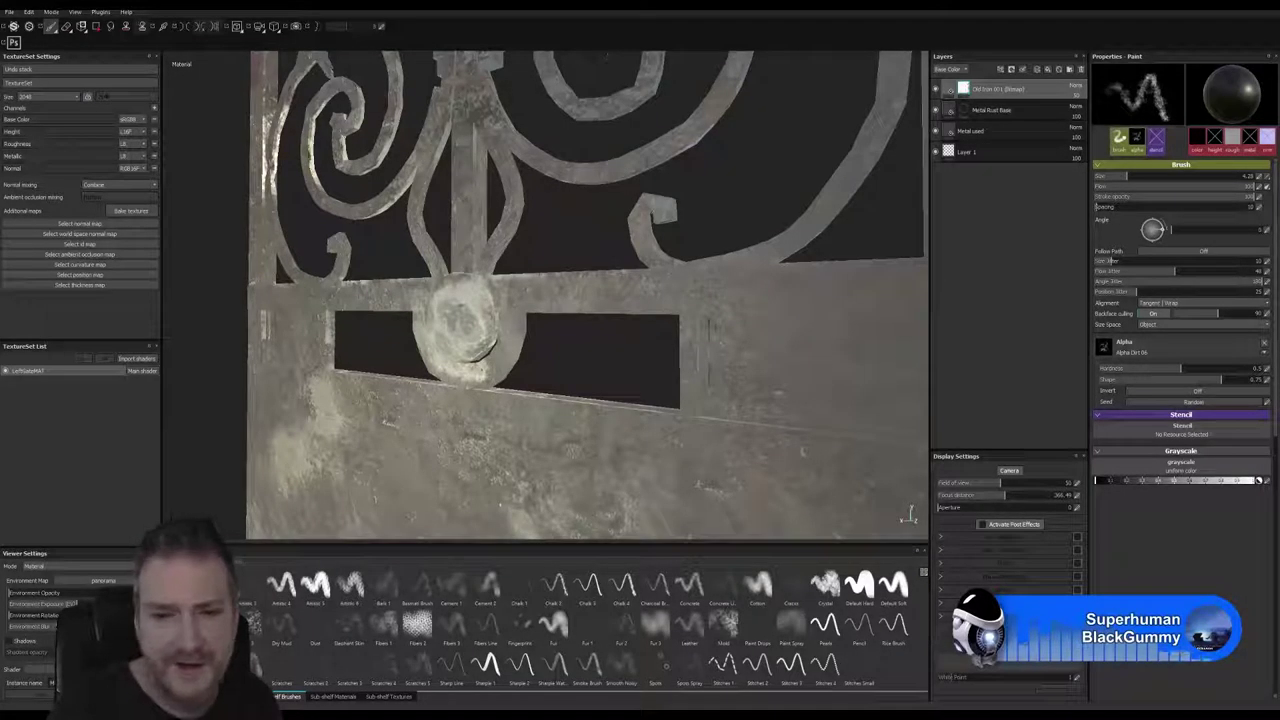
pyautogui.moveTo(505, 342); pyautogui.dragTo(503, 356)
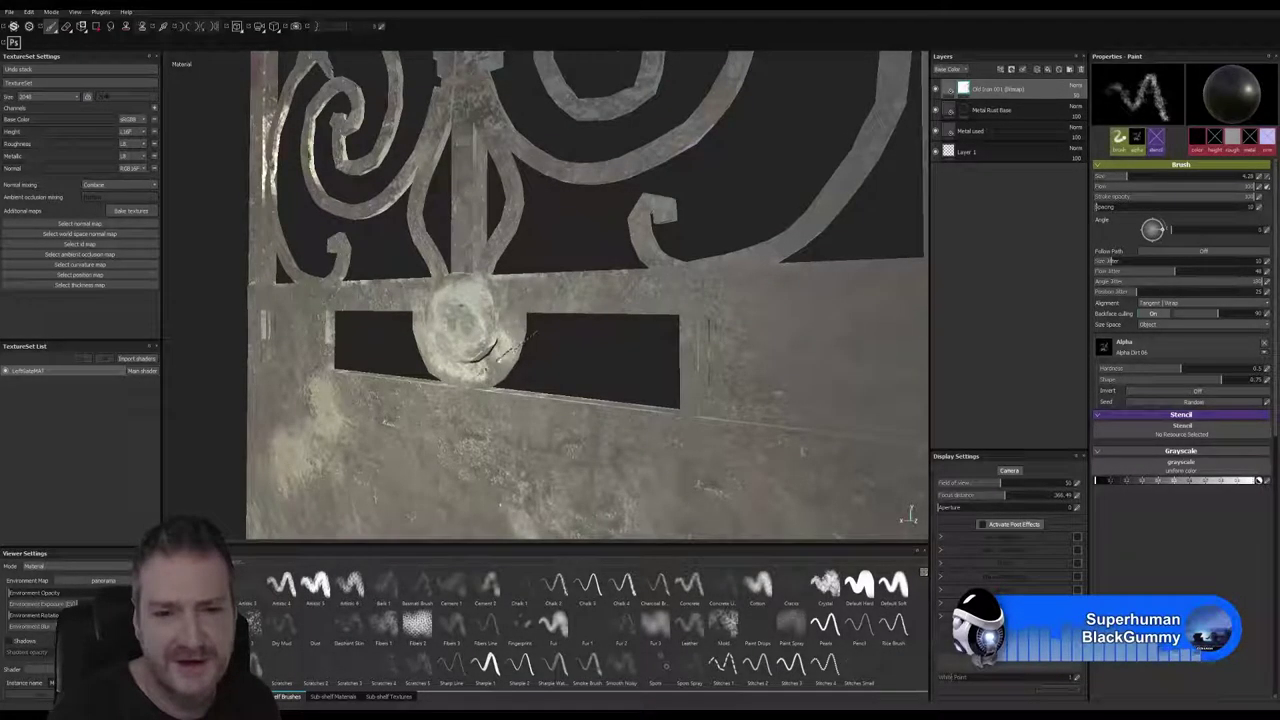
pyautogui.moveTo(548, 292); pyautogui.dragTo(522, 300)
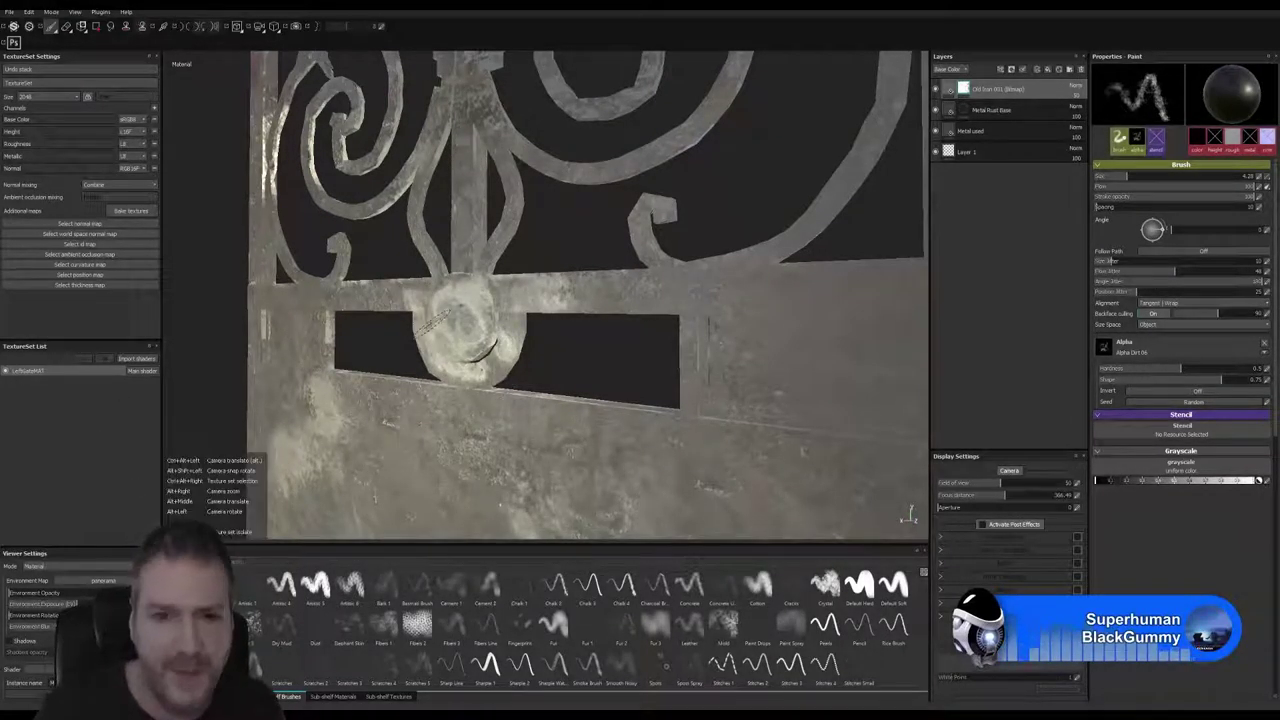
# Step: Examine the painted wear on the round boss, slotted rail and lower panel from several angles and on both faces
pyautogui.keyDown('alt'); pyautogui.moveTo(560, 280); pyautogui.dragTo(689, 339); pyautogui.keyUp('alt')
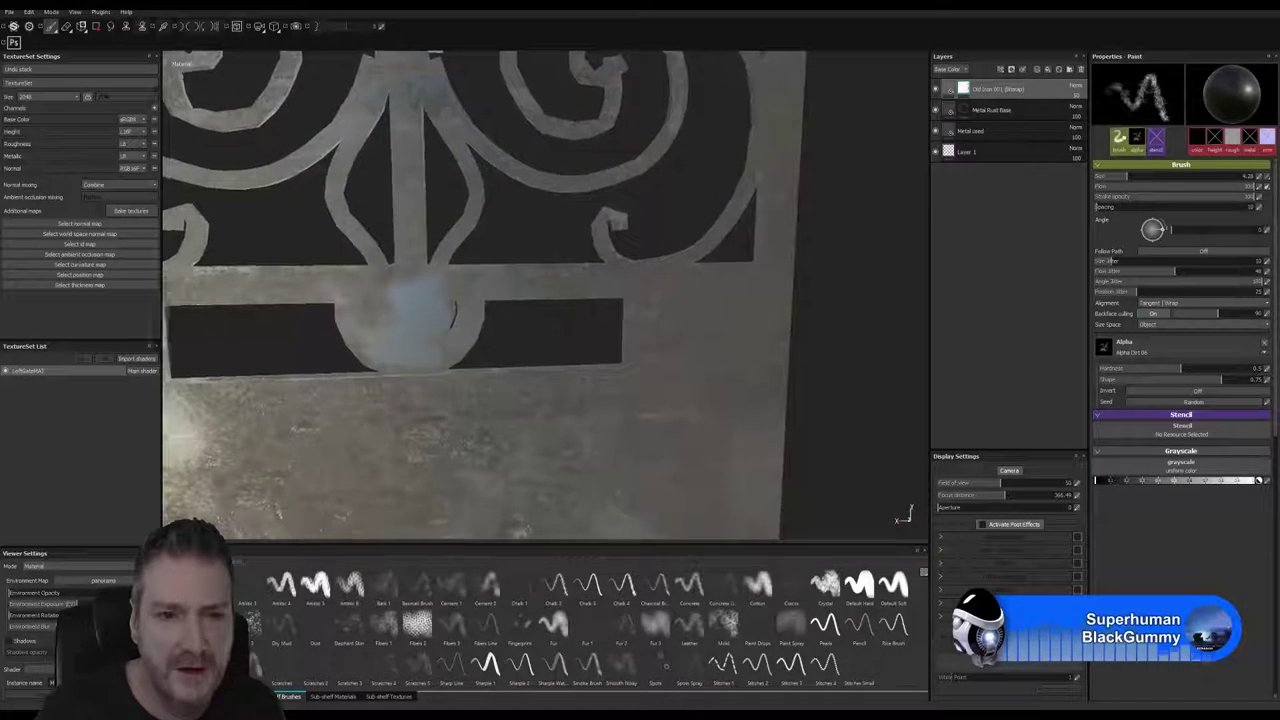
pyautogui.keyDown('alt'); pyautogui.moveTo(502, 318); pyautogui.dragTo(590, 300, button='middle'); pyautogui.keyUp('alt')
pyautogui.keyDown('alt'); pyautogui.moveTo(590, 300); pyautogui.dragTo(632, 305, button='right'); pyautogui.keyUp('alt')
pyautogui.keyDown('alt'); pyautogui.moveTo(632, 305); pyautogui.dragTo(596, 369, button='right'); pyautogui.keyUp('alt')
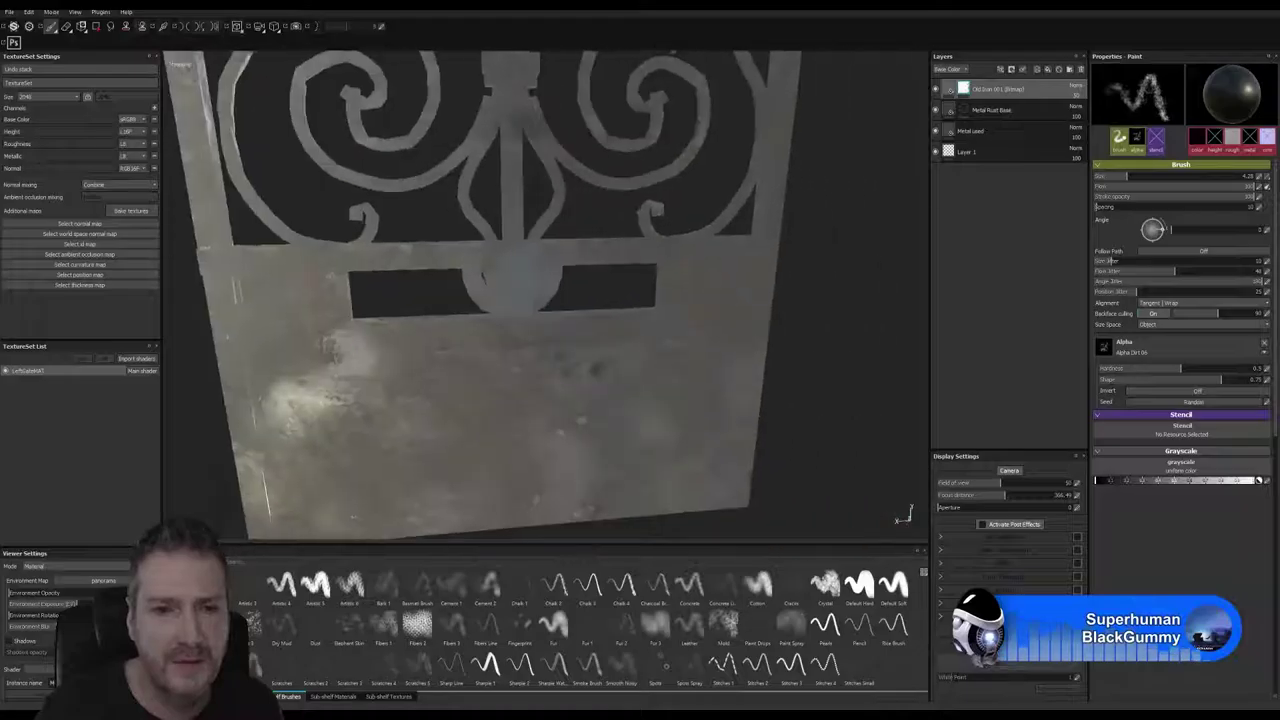
pyautogui.moveTo(484, 275)
pyautogui.keyDown('alt'); pyautogui.mouseDown()
pyautogui.moveTo(478, 254)
pyautogui.moveTo(462, 262)
pyautogui.mouseUp(); pyautogui.keyUp('alt')
pyautogui.moveTo(425, 255)
pyautogui.keyDown('alt'); pyautogui.mouseDown(button='right')
pyautogui.moveTo(443, 214)
pyautogui.moveTo(440, 265)
pyautogui.mouseUp(button='right'); pyautogui.keyUp('alt')
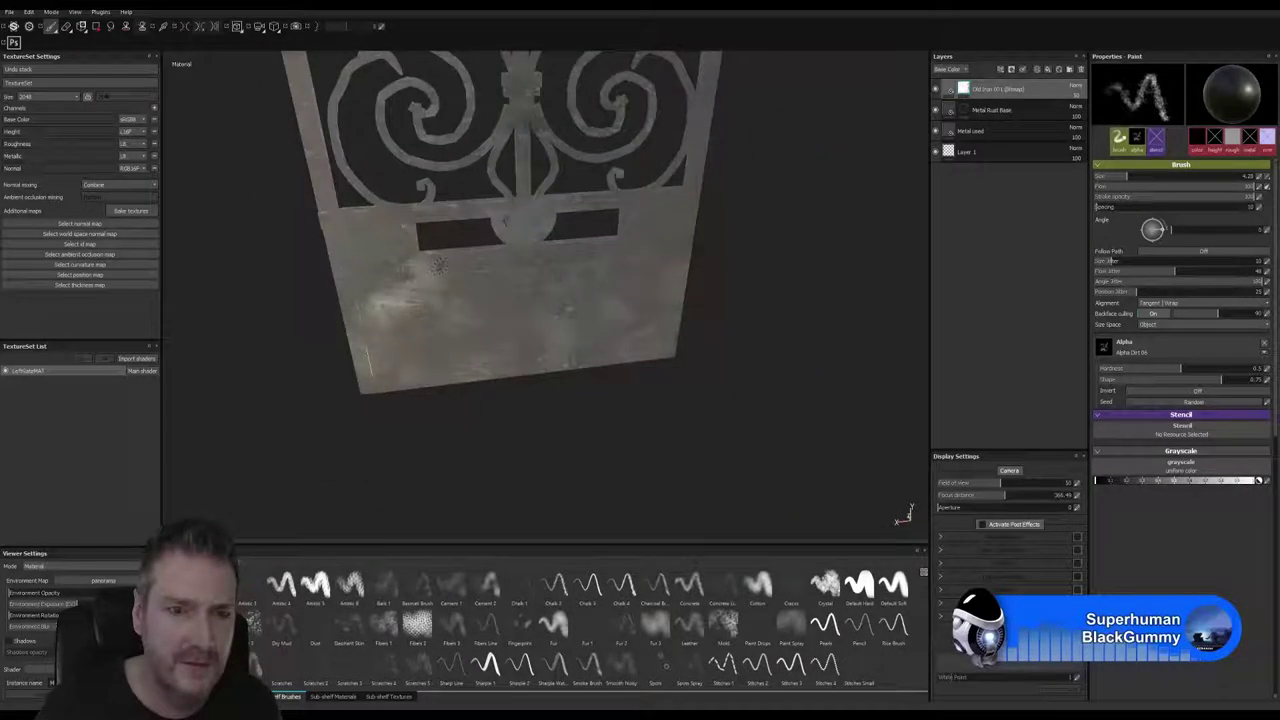
pyautogui.keyDown('alt'); pyautogui.moveTo(416, 303); pyautogui.dragTo(412, 386, button='middle'); pyautogui.keyUp('alt')
pyautogui.keyDown('alt'); pyautogui.moveTo(412, 386); pyautogui.dragTo(779, 212, button='right'); pyautogui.keyUp('alt')
pyautogui.keyDown('alt'); pyautogui.moveTo(779, 212); pyautogui.dragTo(284, 436); pyautogui.keyUp('alt')
pyautogui.keyDown('alt'); pyautogui.moveTo(740, 230); pyautogui.dragTo(647, 440, button='right'); pyautogui.keyUp('alt')
pyautogui.keyDown('alt'); pyautogui.moveTo(560, 330); pyautogui.dragTo(663, 305); pyautogui.keyUp('alt')
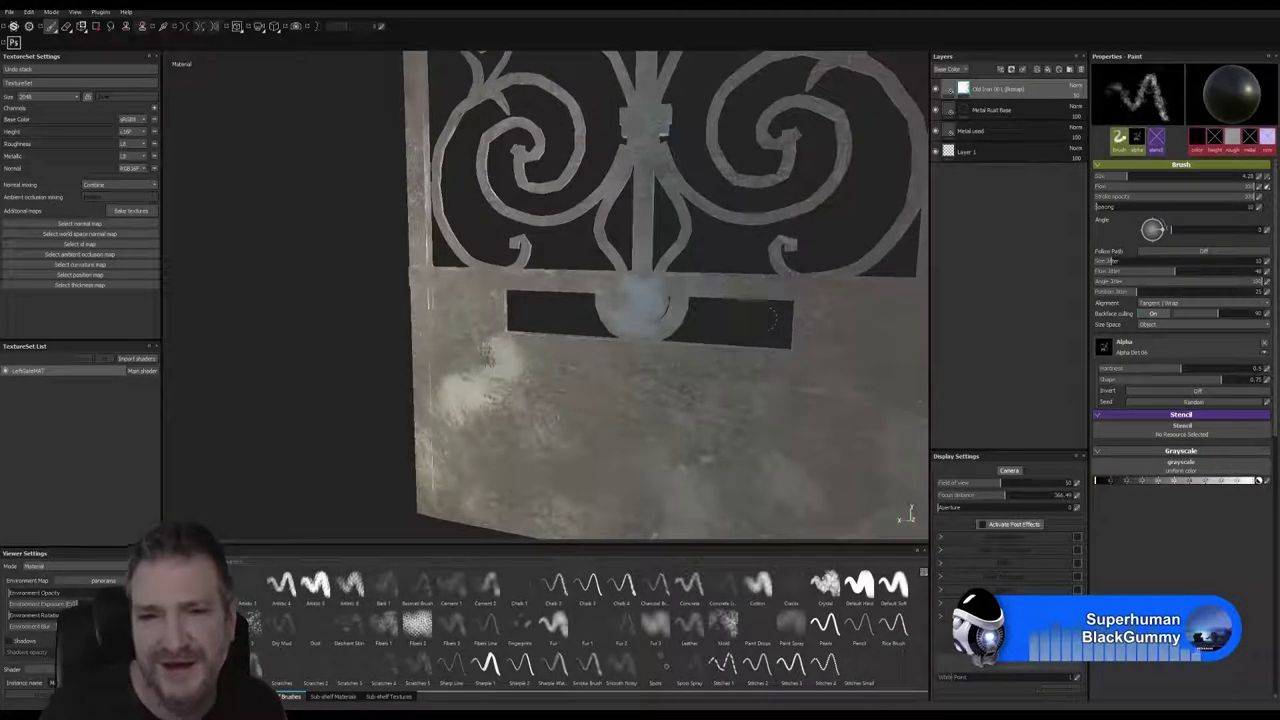
pyautogui.keyDown('alt'); pyautogui.moveTo(717, 246); pyautogui.dragTo(458, 291, button='right'); pyautogui.keyUp('alt')
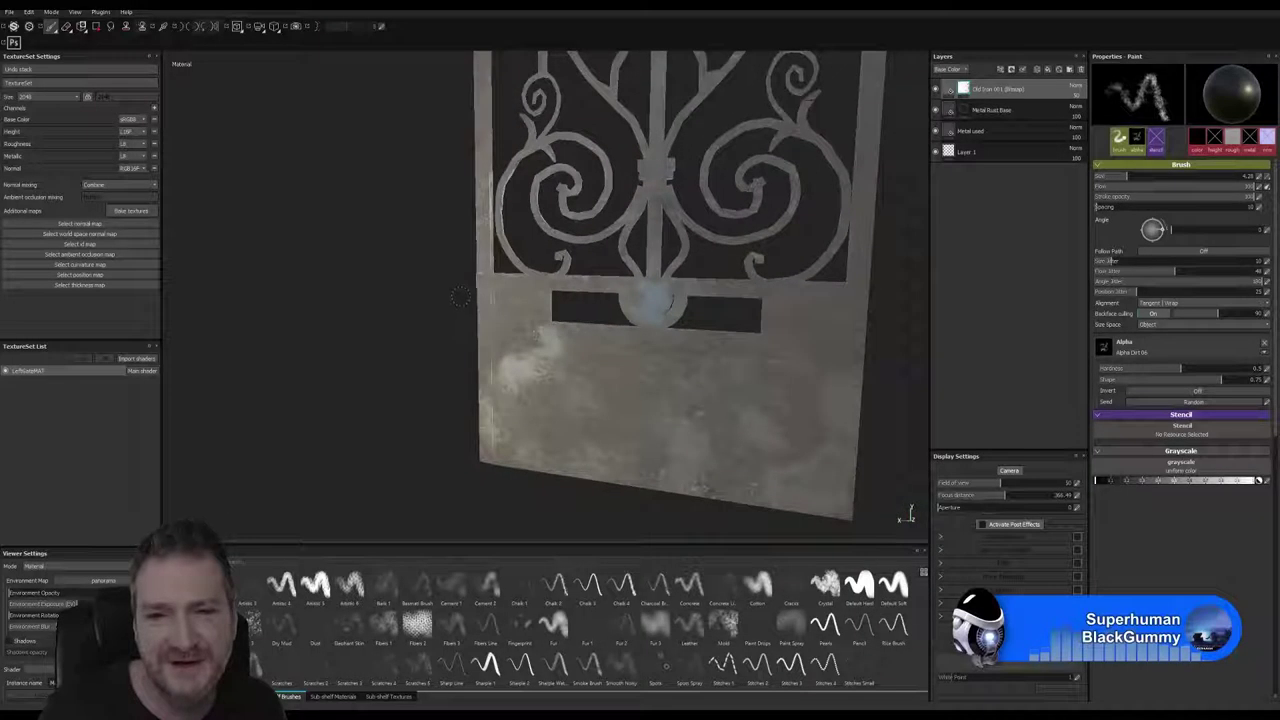
pyautogui.keyDown('alt'); pyautogui.moveTo(458, 291); pyautogui.dragTo(415, 351, button='middle'); pyautogui.keyUp('alt')
pyautogui.moveTo(577, 217)
pyautogui.keyDown('alt'); pyautogui.mouseDown()
pyautogui.moveTo(663, 187)
pyautogui.moveTo(645, 164)
pyautogui.moveTo(450, 200)
pyautogui.moveTo(682, 215)
pyautogui.moveTo(508, 208)
pyautogui.moveTo(489, 238)
pyautogui.mouseUp(); pyautogui.keyUp('alt')
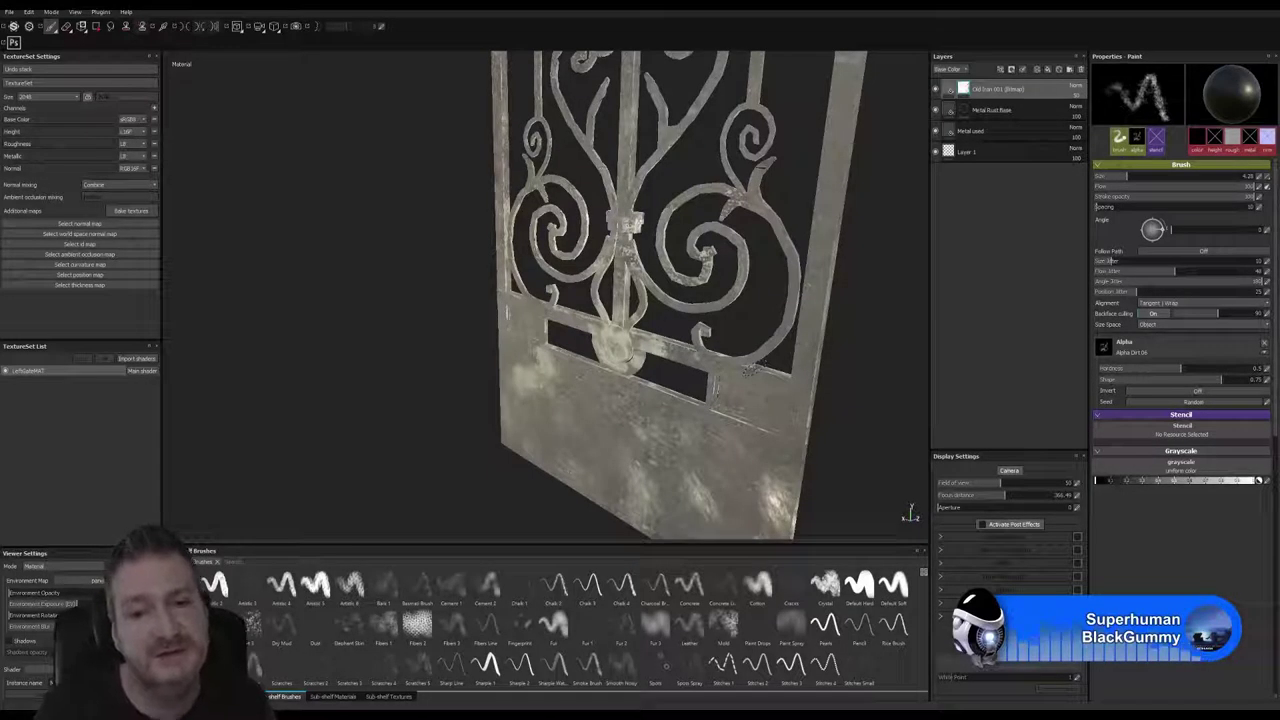
pyautogui.keyDown('alt'); pyautogui.moveTo(846, 387); pyautogui.dragTo(883, 288); pyautogui.keyUp('alt')
pyautogui.keyDown('alt'); pyautogui.moveTo(806, 246); pyautogui.dragTo(889, 251); pyautogui.keyUp('alt')
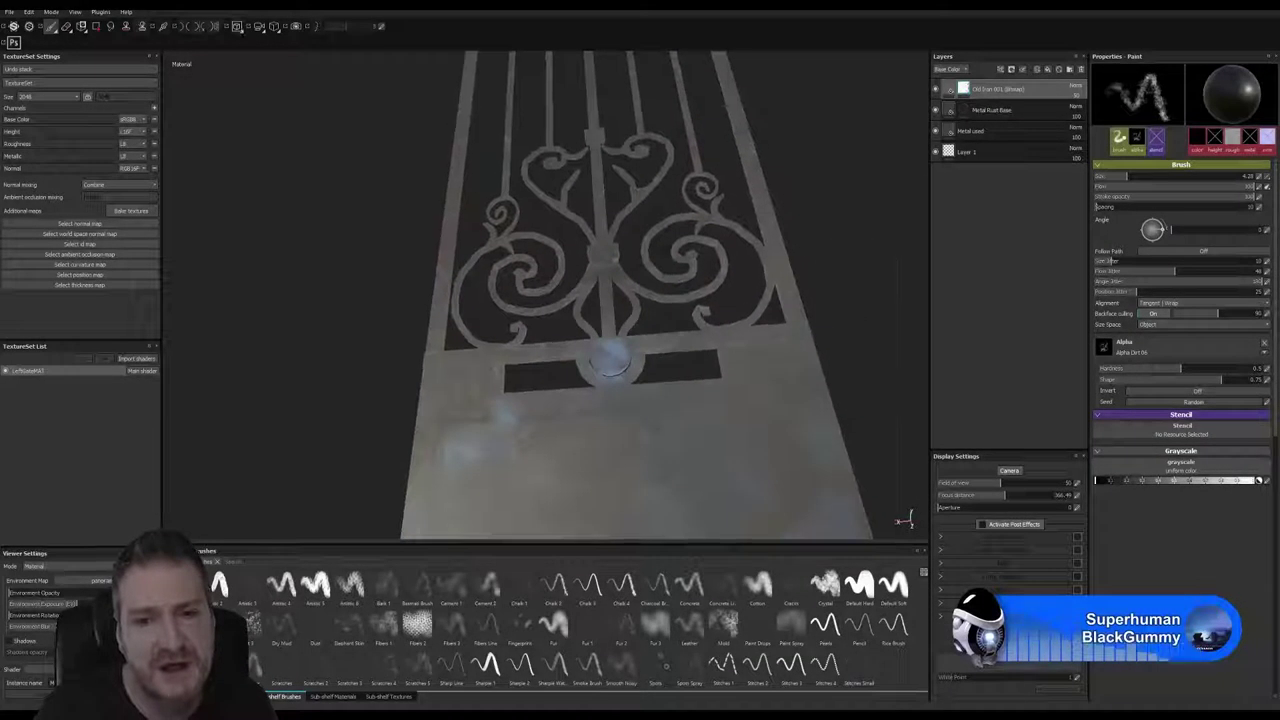
pyautogui.keyDown('alt'); pyautogui.moveTo(425, 249); pyautogui.dragTo(314, 216); pyautogui.keyUp('alt')
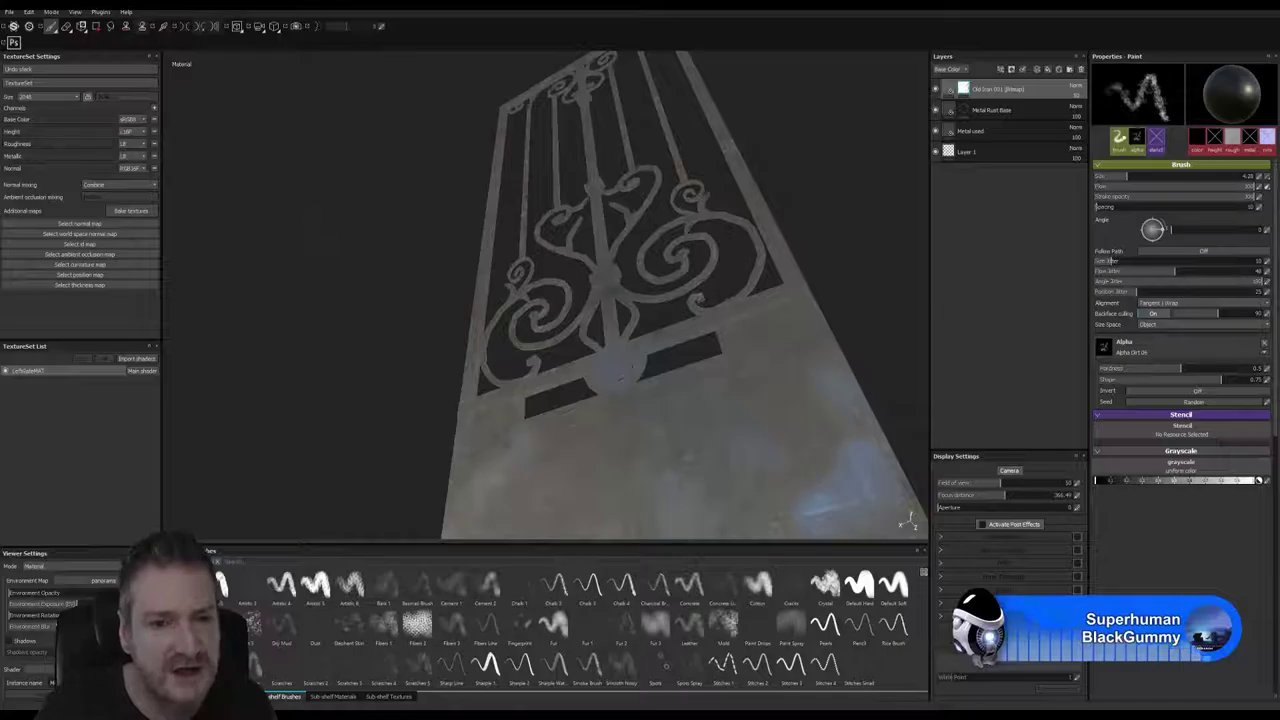
pyautogui.scroll(2, 626, 372)
pyautogui.keyDown('alt'); pyautogui.moveTo(322, 378); pyautogui.dragTo(323, 263, button='middle'); pyautogui.keyUp('alt')
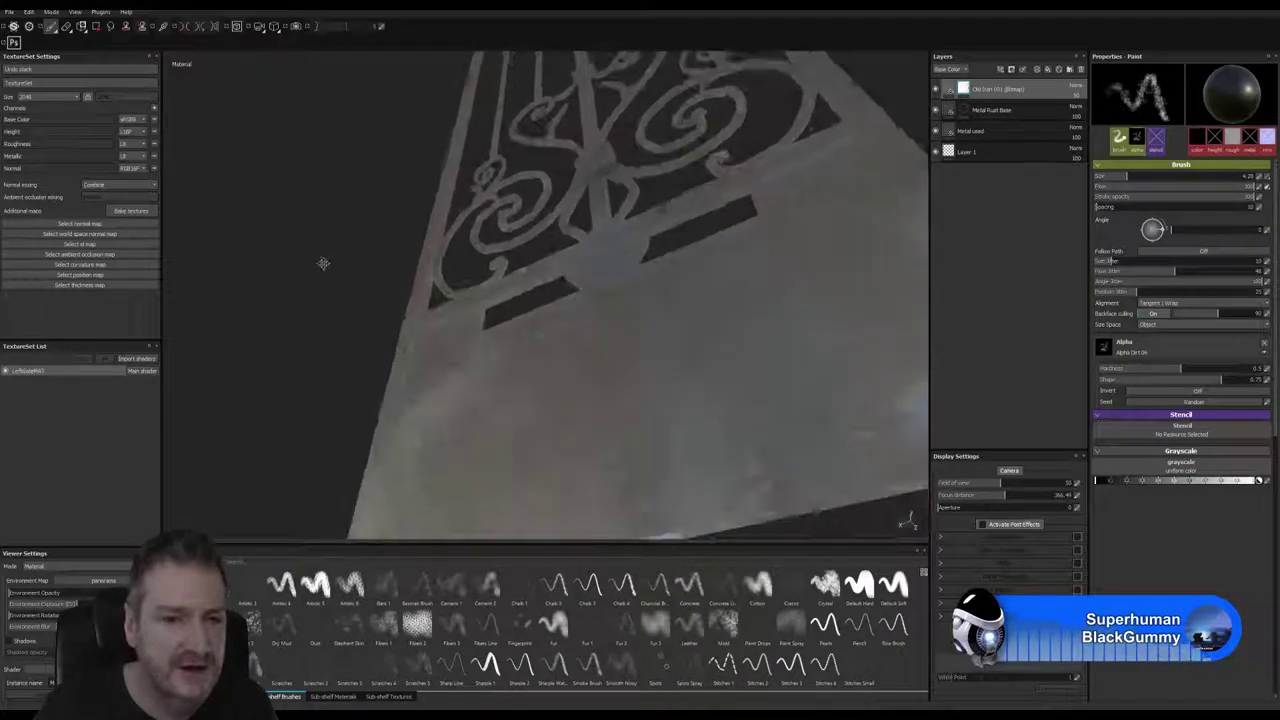
pyautogui.scroll(3, 626, 262)
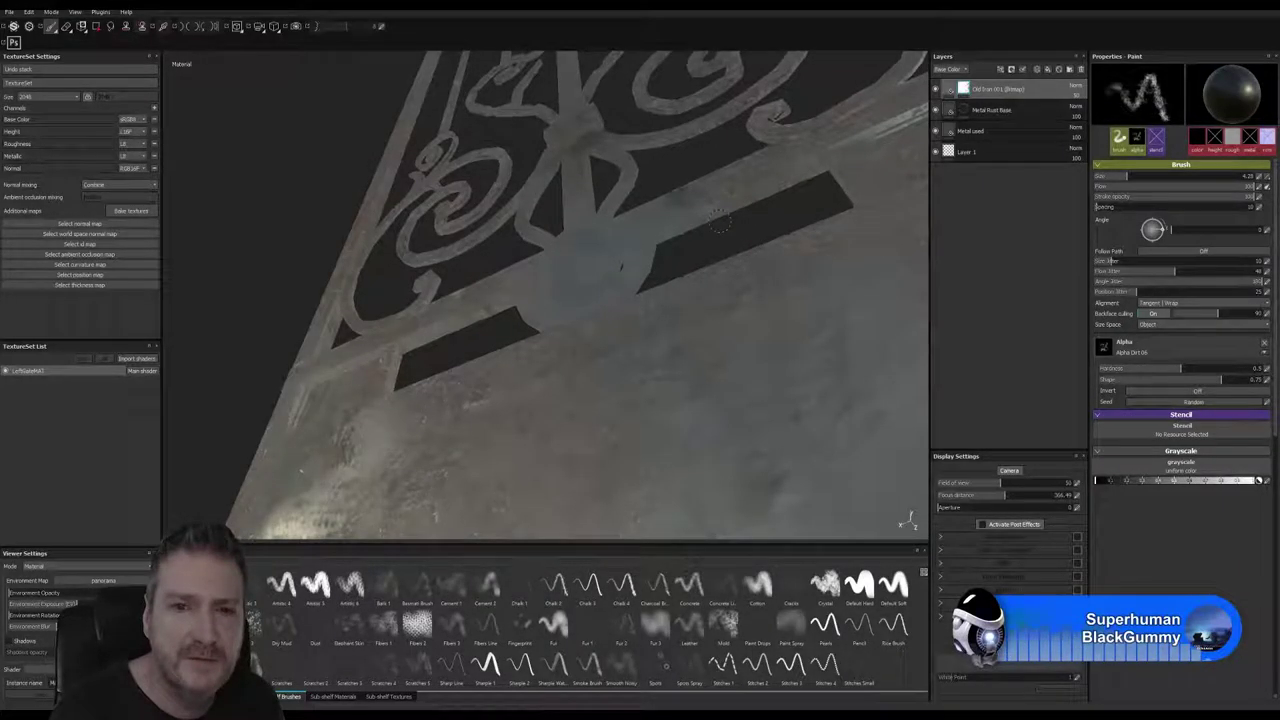
pyautogui.keyDown('alt'); pyautogui.moveTo(674, 266); pyautogui.dragTo(830, 306); pyautogui.keyUp('alt')
pyautogui.keyDown('alt'); pyautogui.moveTo(598, 290); pyautogui.dragTo(670, 370); pyautogui.keyUp('alt')
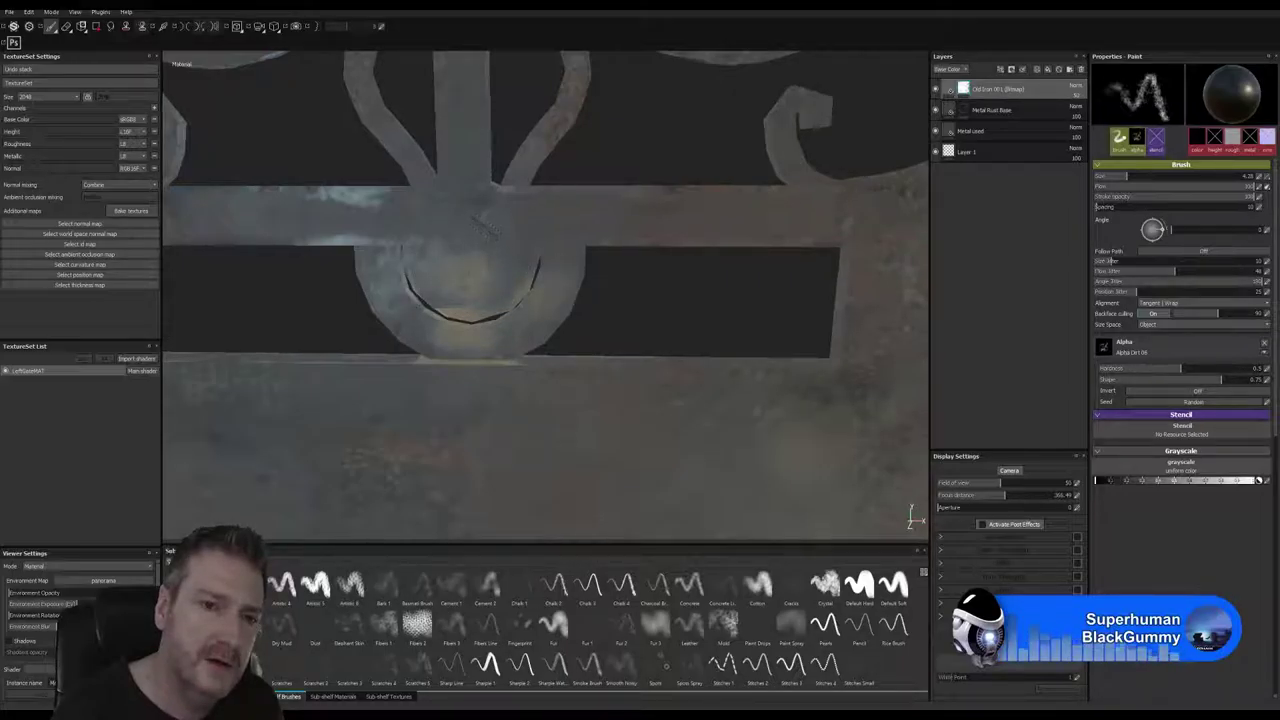
# Step: Examine the wear on the lower scrolls, centre post joints and vertical bars, checking both faces of the gate
pyautogui.press('alt')
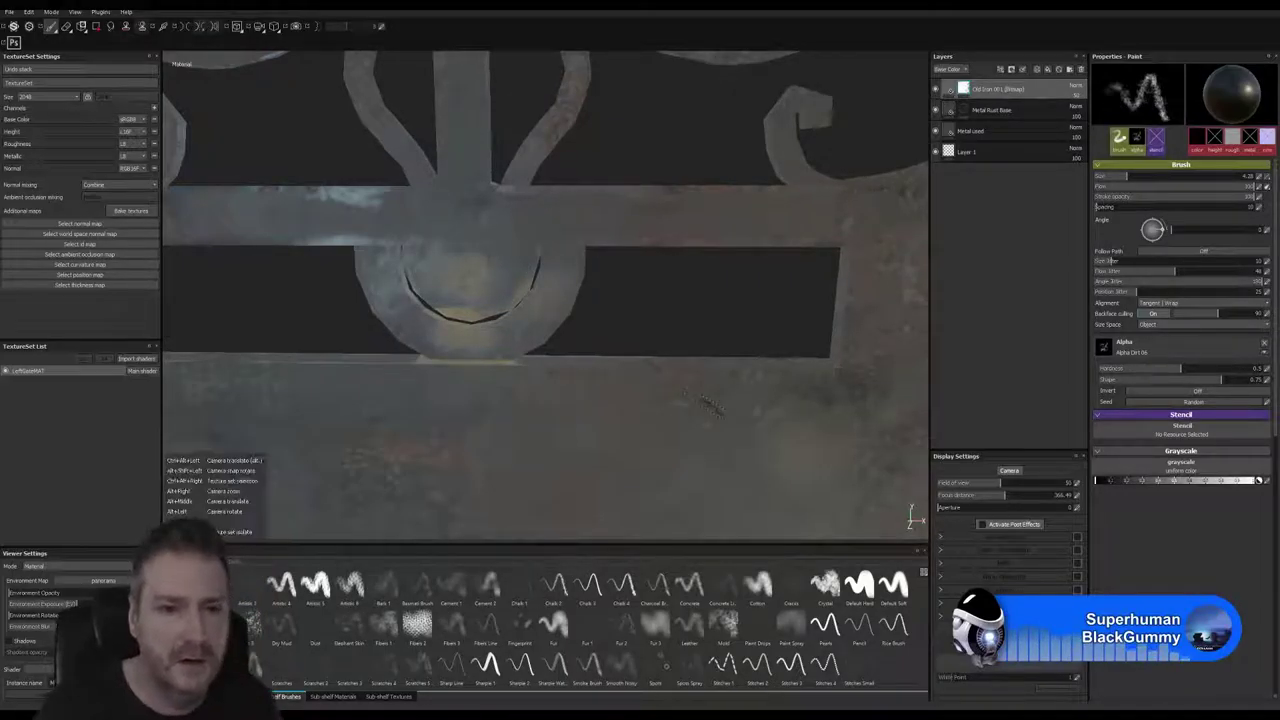
pyautogui.keyDown('alt'); pyautogui.moveTo(710, 405); pyautogui.dragTo(129, 440, button='right'); pyautogui.keyUp('alt')
pyautogui.keyDown('alt'); pyautogui.moveTo(610, 345); pyautogui.dragTo(458, 355); pyautogui.keyUp('alt')
pyautogui.keyDown('alt'); pyautogui.moveTo(458, 355); pyautogui.dragTo(290, 378, button='right'); pyautogui.keyUp('alt')
pyautogui.keyDown('alt'); pyautogui.moveTo(571, 243); pyautogui.dragTo(585, 370, button='middle'); pyautogui.keyUp('alt')
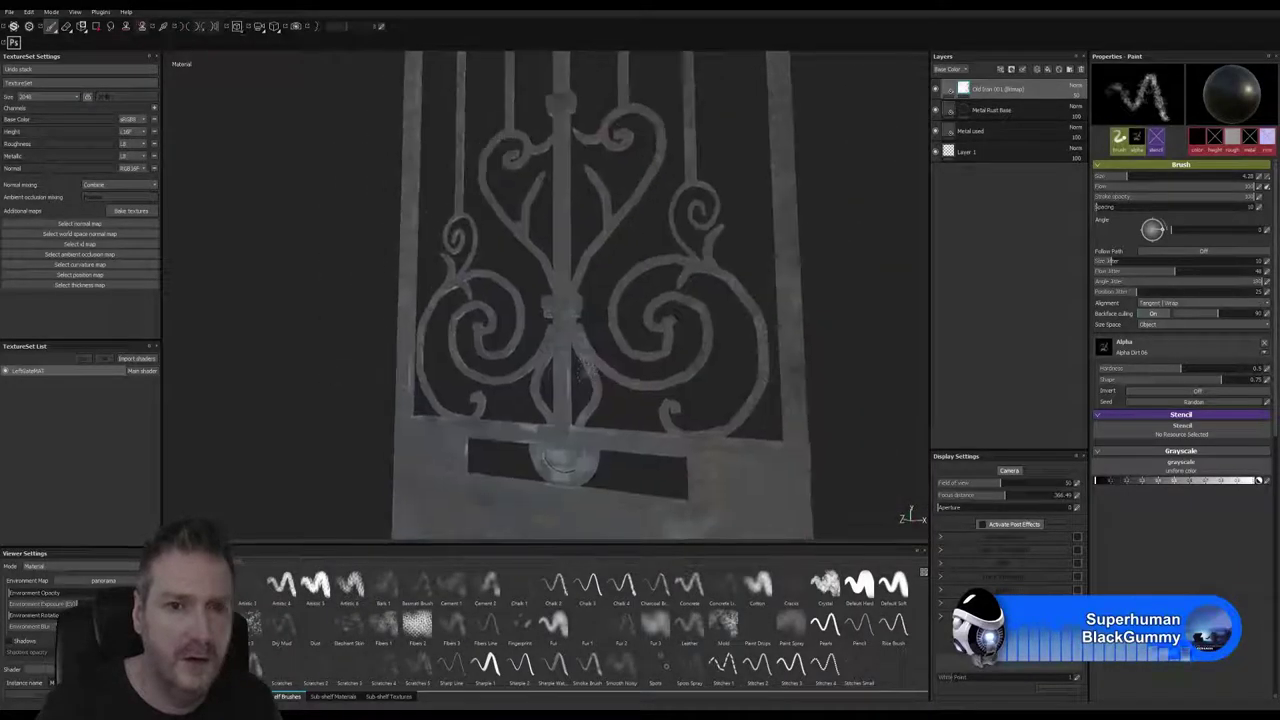
pyautogui.keyDown('alt'); pyautogui.moveTo(590, 372); pyautogui.dragTo(1045, 326, button='right'); pyautogui.keyUp('alt')
pyautogui.keyDown('alt'); pyautogui.moveTo(617, 356); pyautogui.dragTo(936, 169); pyautogui.keyUp('alt')
pyautogui.keyDown('alt'); pyautogui.moveTo(608, 156); pyautogui.dragTo(597, 386); pyautogui.keyUp('alt')
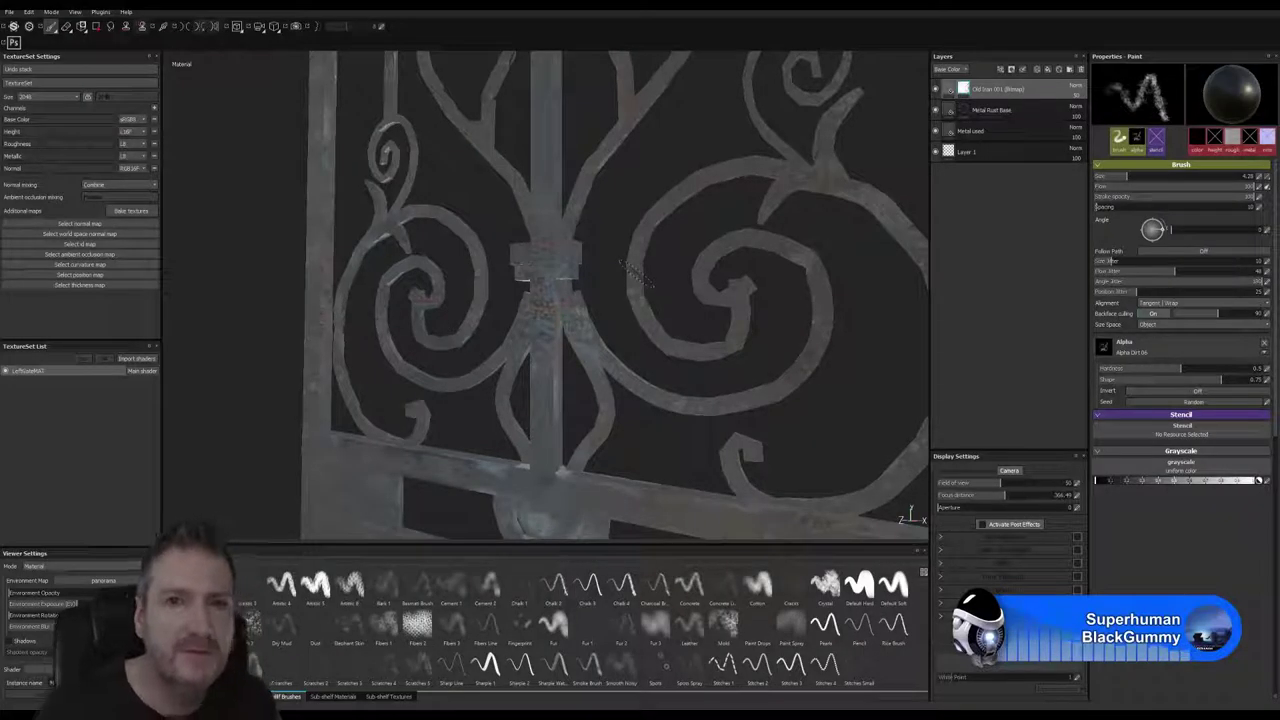
pyautogui.press('alt')
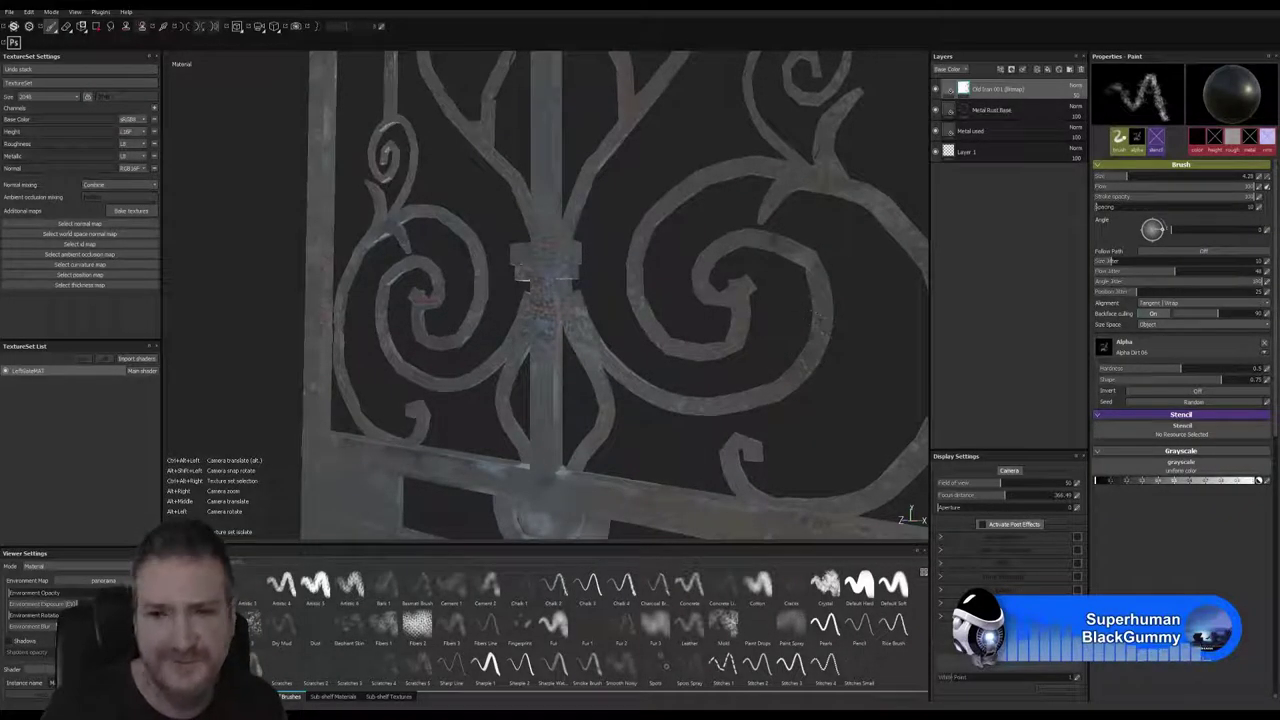
pyautogui.keyDown('alt'); pyautogui.moveTo(590, 295); pyautogui.dragTo(565, 400); pyautogui.keyUp('alt')
pyautogui.keyDown('alt'); pyautogui.moveTo(565, 400); pyautogui.dragTo(465, 400, button='right'); pyautogui.keyUp('alt')
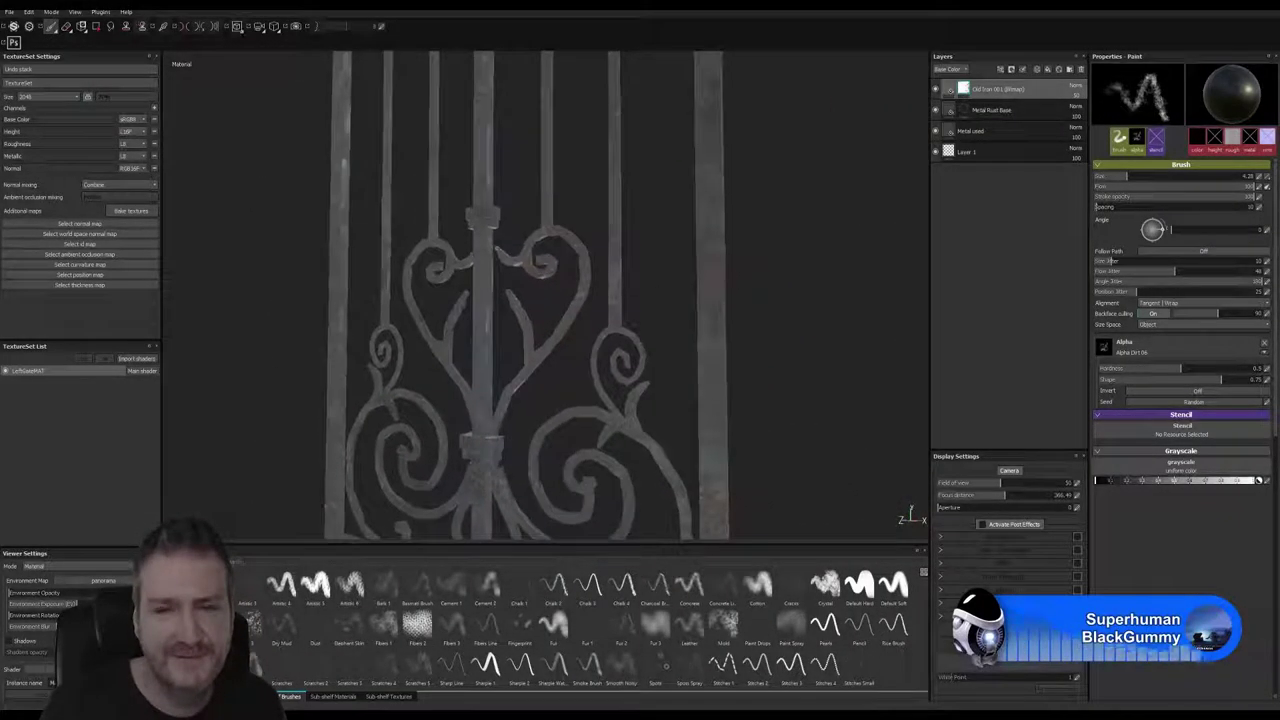
pyautogui.keyDown('alt'); pyautogui.moveTo(465, 200); pyautogui.dragTo(482, 360, button='middle'); pyautogui.keyUp('alt')
pyautogui.keyDown('alt'); pyautogui.moveTo(482, 360); pyautogui.dragTo(427, 342, button='right'); pyautogui.keyUp('alt')
pyautogui.keyDown('alt'); pyautogui.moveTo(494, 241); pyautogui.dragTo(550, 420, button='middle'); pyautogui.keyUp('alt')
pyautogui.keyDown('alt'); pyautogui.moveTo(550, 420); pyautogui.dragTo(206, 395); pyautogui.keyUp('alt')
pyautogui.keyDown('alt'); pyautogui.moveTo(780, 300); pyautogui.dragTo(630, 306, button='middle'); pyautogui.keyUp('alt')
pyautogui.keyDown('alt'); pyautogui.moveTo(630, 306); pyautogui.dragTo(688, 407); pyautogui.keyUp('alt')
pyautogui.keyDown('alt'); pyautogui.moveTo(688, 407); pyautogui.dragTo(759, 164, button='middle'); pyautogui.keyUp('alt')
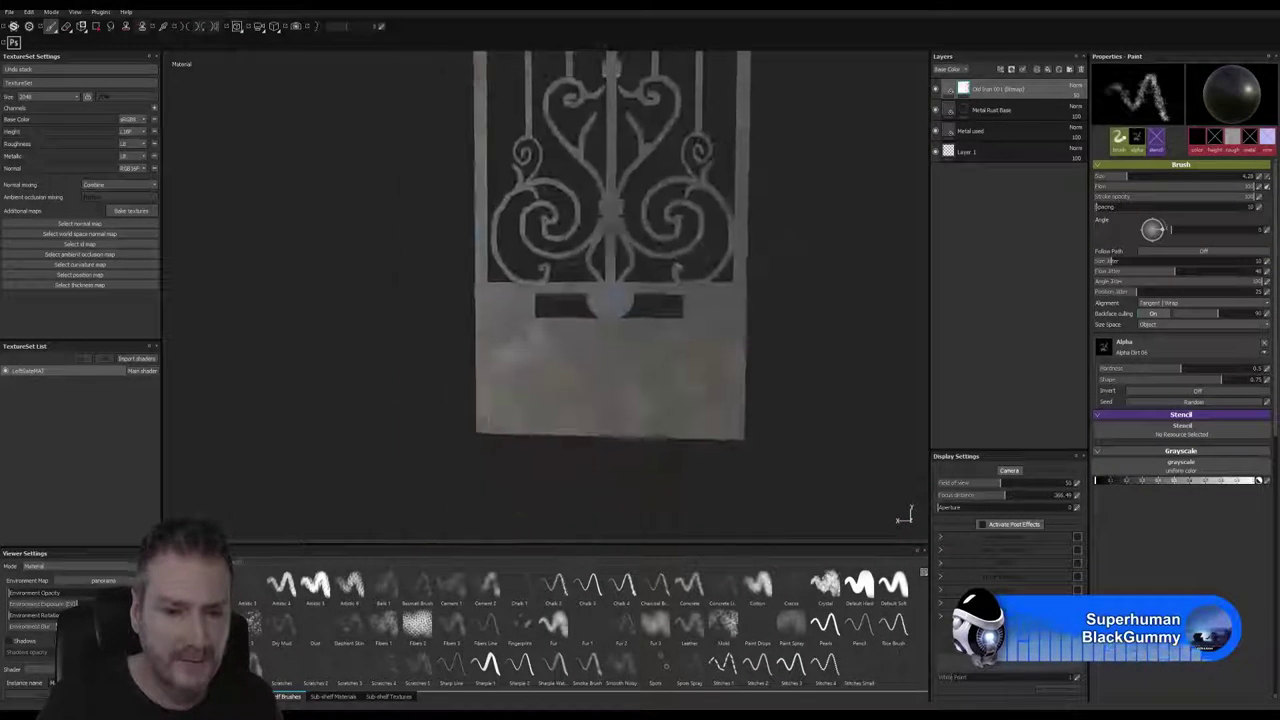
# Step: Examine the wear on the gate's lower panel, its bottom edge and the round boss from several angles on both faces
pyautogui.keyDown('alt'); pyautogui.moveTo(718, 163); pyautogui.dragTo(675, 304); pyautogui.keyUp('alt')
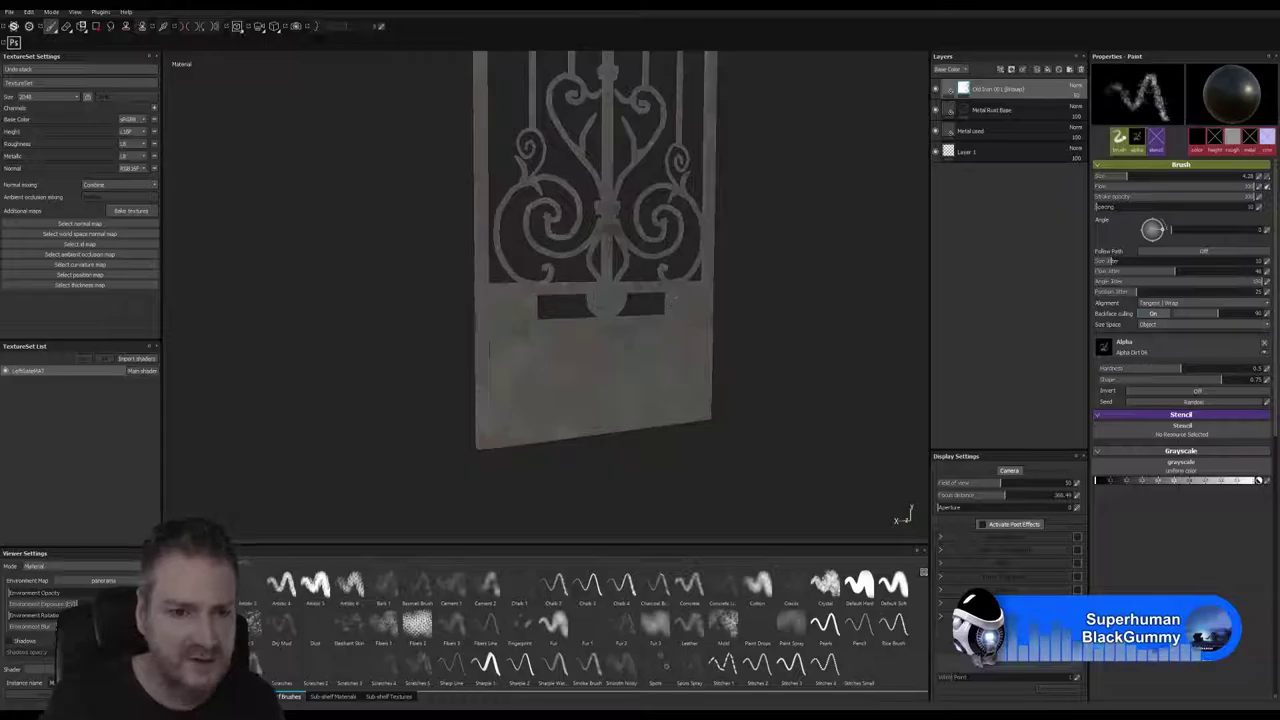
pyautogui.keyDown('alt'); pyautogui.moveTo(514, 380); pyautogui.dragTo(680, 137, button='right'); pyautogui.keyUp('alt')
pyautogui.keyDown('alt'); pyautogui.moveTo(680, 137); pyautogui.dragTo(603, 48, button='middle'); pyautogui.keyUp('alt')
pyautogui.keyDown('alt'); pyautogui.moveTo(601, 325); pyautogui.dragTo(668, 308, button='right'); pyautogui.keyUp('alt')
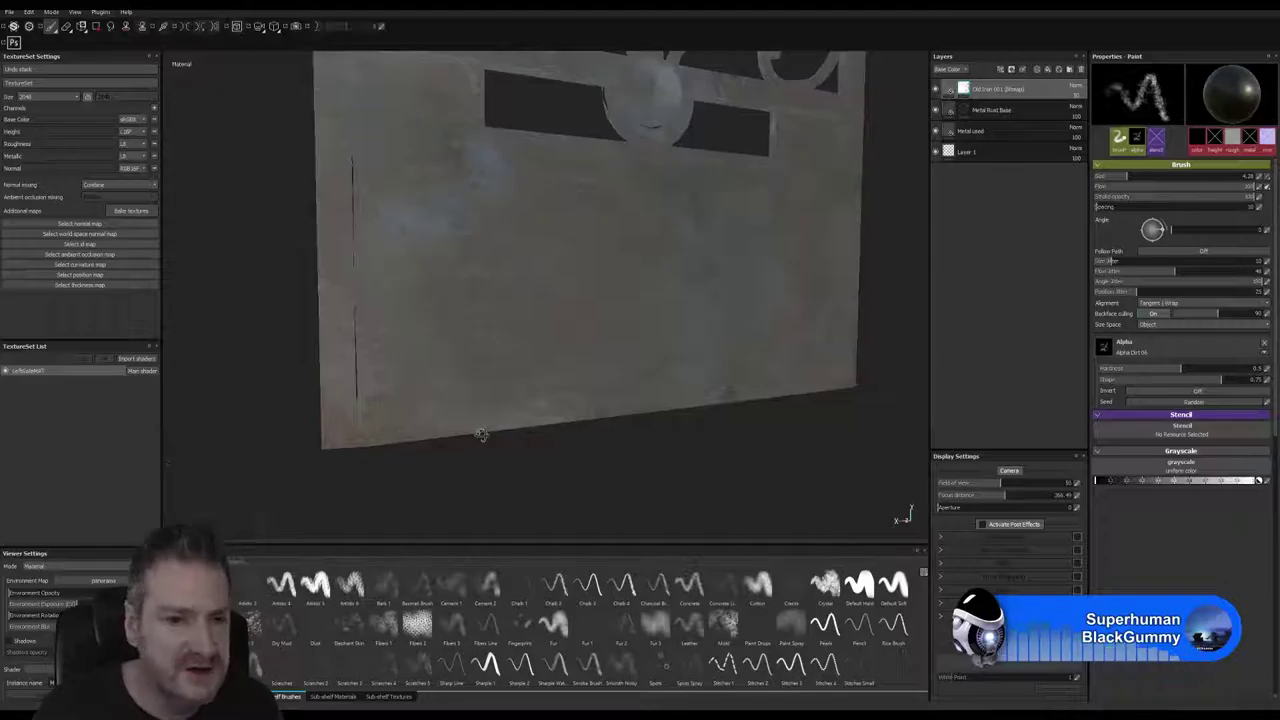
pyautogui.keyDown('alt'); pyautogui.moveTo(481, 434); pyautogui.dragTo(671, 427); pyautogui.keyUp('alt')
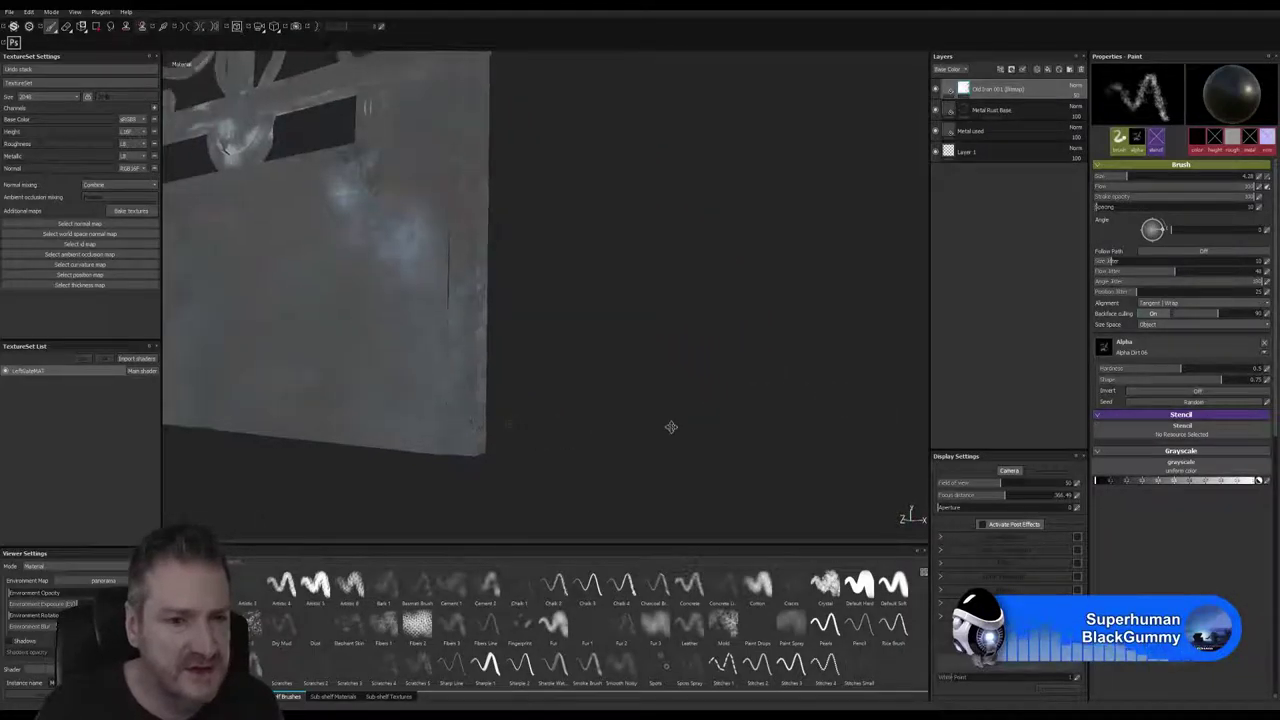
pyautogui.keyDown('alt'); pyautogui.moveTo(671, 427); pyautogui.dragTo(749, 416, button='middle'); pyautogui.keyUp('alt')
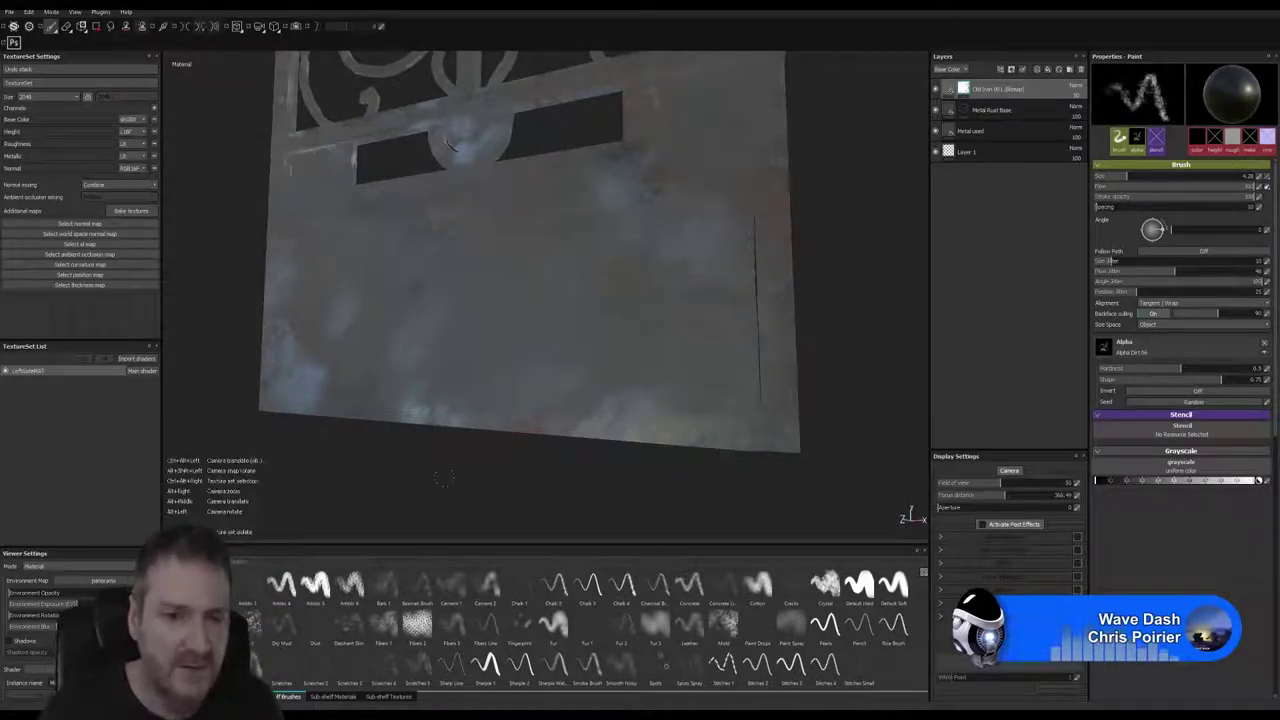
pyautogui.keyDown('alt'); pyautogui.moveTo(357, 409); pyautogui.dragTo(300, 435); pyautogui.keyUp('alt')
pyautogui.keyDown('alt'); pyautogui.moveTo(480, 110); pyautogui.dragTo(226, 366); pyautogui.keyUp('alt')
pyautogui.keyDown('alt'); pyautogui.moveTo(626, 414); pyautogui.dragTo(359, 356); pyautogui.keyUp('alt')
pyautogui.keyDown('alt'); pyautogui.moveTo(319, 358); pyautogui.dragTo(320, 385); pyautogui.keyUp('alt')
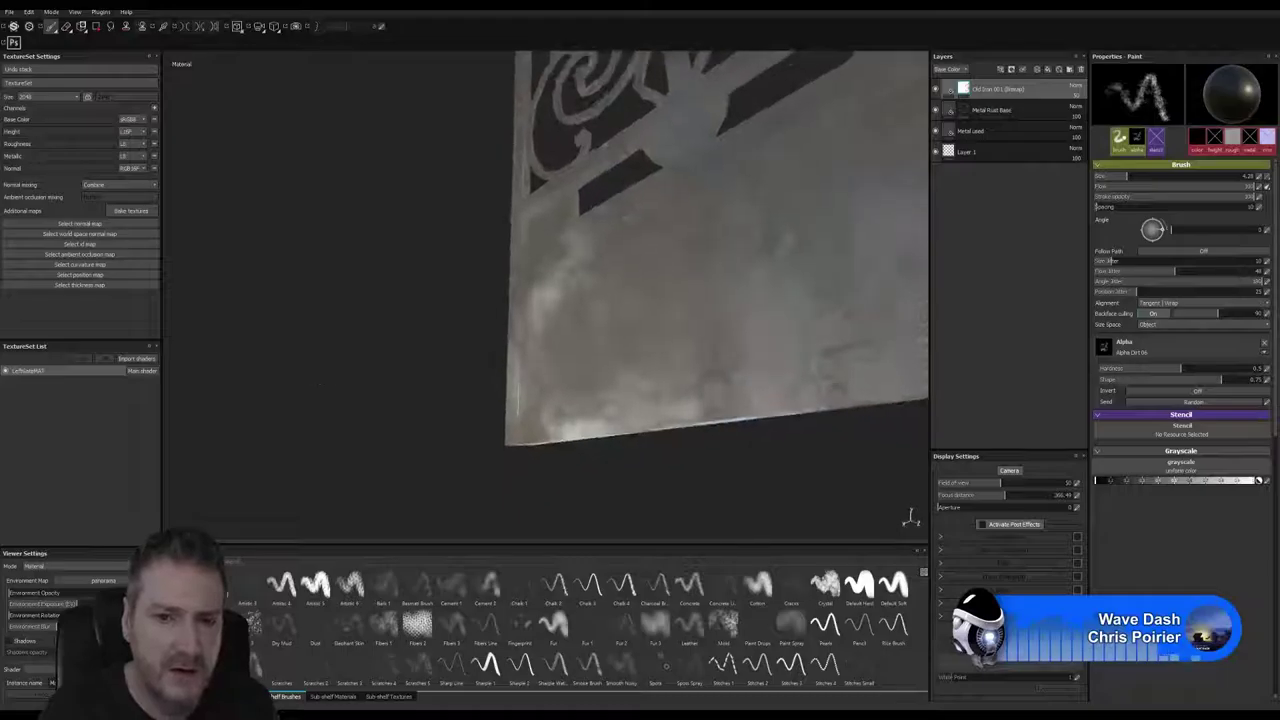
pyautogui.keyDown('alt'); pyautogui.moveTo(713, 405); pyautogui.dragTo(681, 366); pyautogui.keyUp('alt')
pyautogui.keyDown('alt'); pyautogui.moveTo(640, 250); pyautogui.dragTo(560, 210, button='right'); pyautogui.keyUp('alt')
pyautogui.keyDown('alt'); pyautogui.moveTo(560, 210); pyautogui.dragTo(615, 386, button='middle'); pyautogui.keyUp('alt')
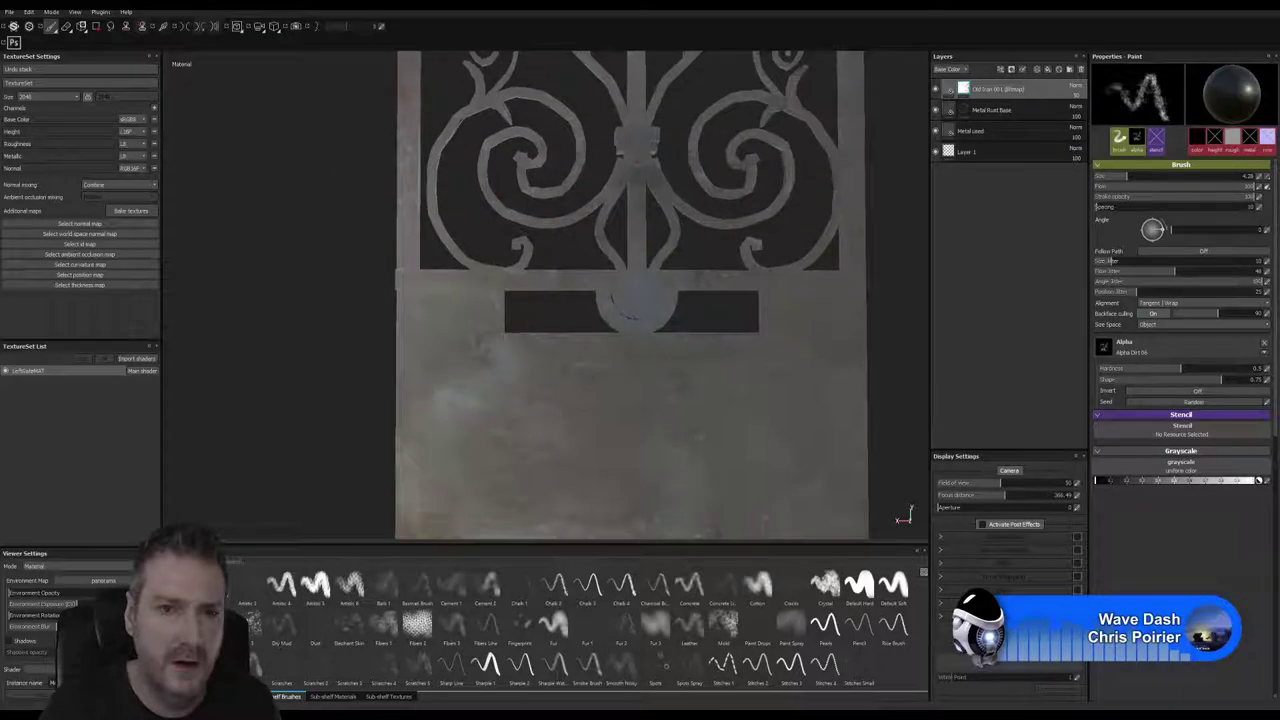
pyautogui.keyDown('alt'); pyautogui.moveTo(615, 386); pyautogui.dragTo(570, 341); pyautogui.keyUp('alt')
pyautogui.keyDown('alt'); pyautogui.moveTo(600, 205); pyautogui.dragTo(600, 292); pyautogui.keyUp('alt')
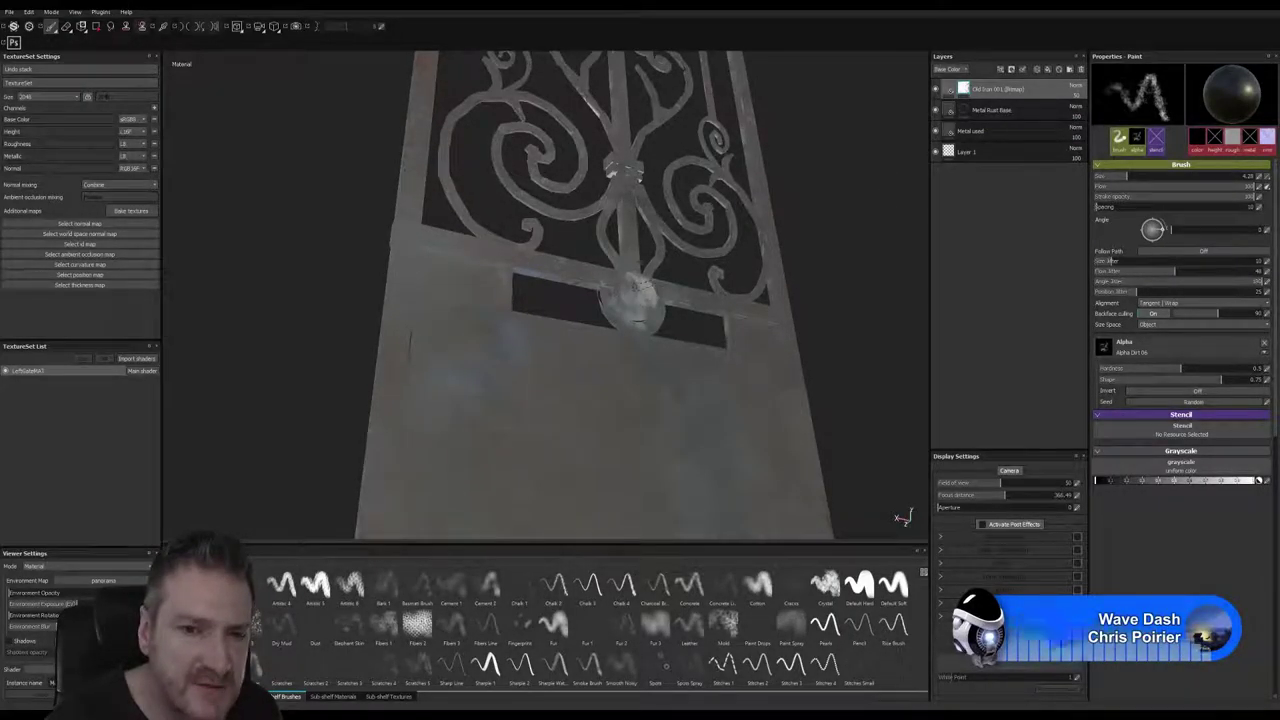
# Step: Examine the full gate's wear along the outer posts, vertical bars, lower scrolls and top frame ornament
pyautogui.keyDown('alt'); pyautogui.moveTo(632, 294); pyautogui.dragTo(370, 489); pyautogui.keyUp('alt')
pyautogui.keyDown('alt'); pyautogui.moveTo(600, 200); pyautogui.dragTo(565, 480, button='middle'); pyautogui.keyUp('alt')
pyautogui.keyDown('alt'); pyautogui.moveTo(565, 400); pyautogui.dragTo(400, 332); pyautogui.keyUp('alt')
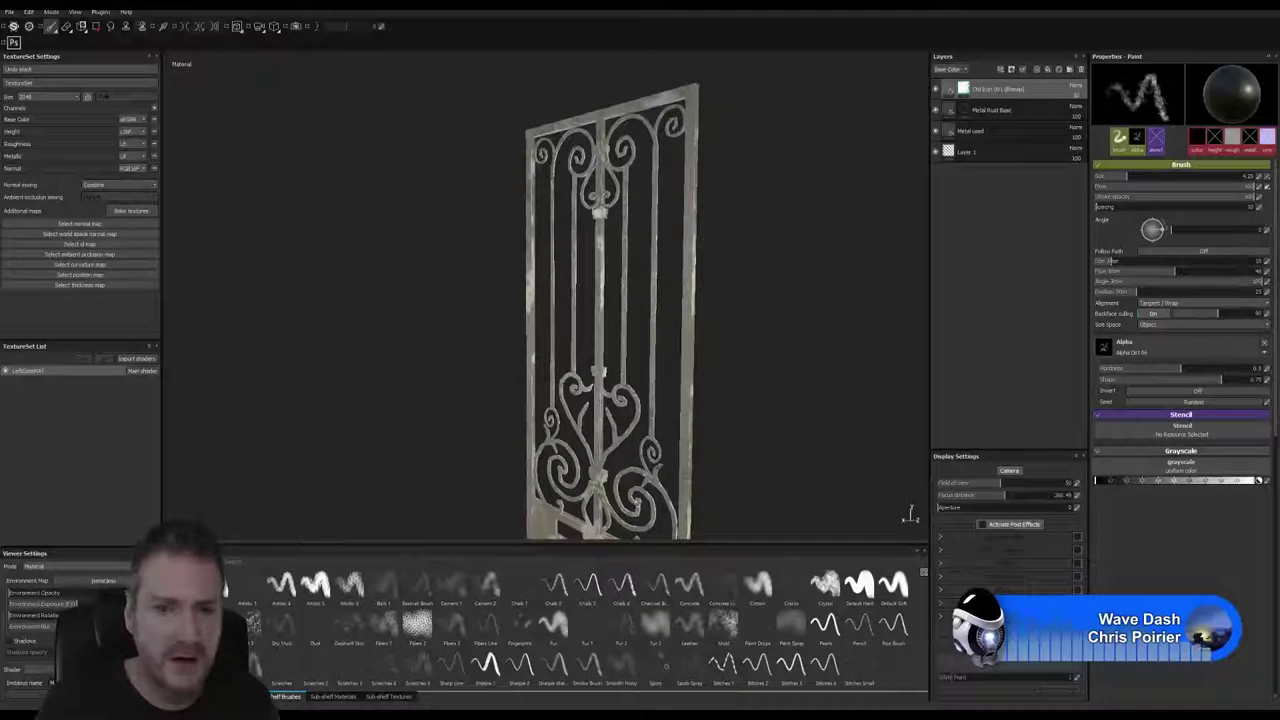
pyautogui.keyDown('alt'); pyautogui.moveTo(492, 368); pyautogui.dragTo(492, 240, button='middle'); pyautogui.keyUp('alt')
pyautogui.keyDown('alt'); pyautogui.moveTo(598, 372); pyautogui.dragTo(650, 385, button='right'); pyautogui.keyUp('alt')
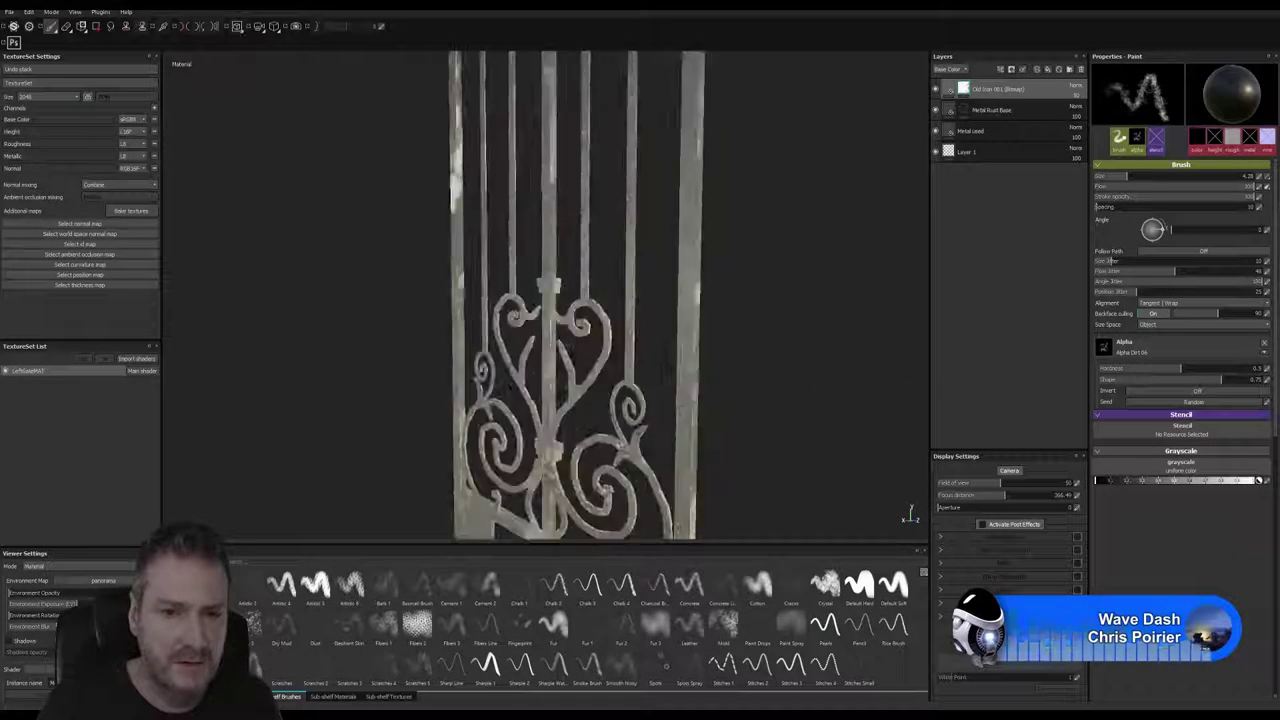
pyautogui.keyDown('alt'); pyautogui.moveTo(640, 400); pyautogui.dragTo(740, 350); pyautogui.keyUp('alt')
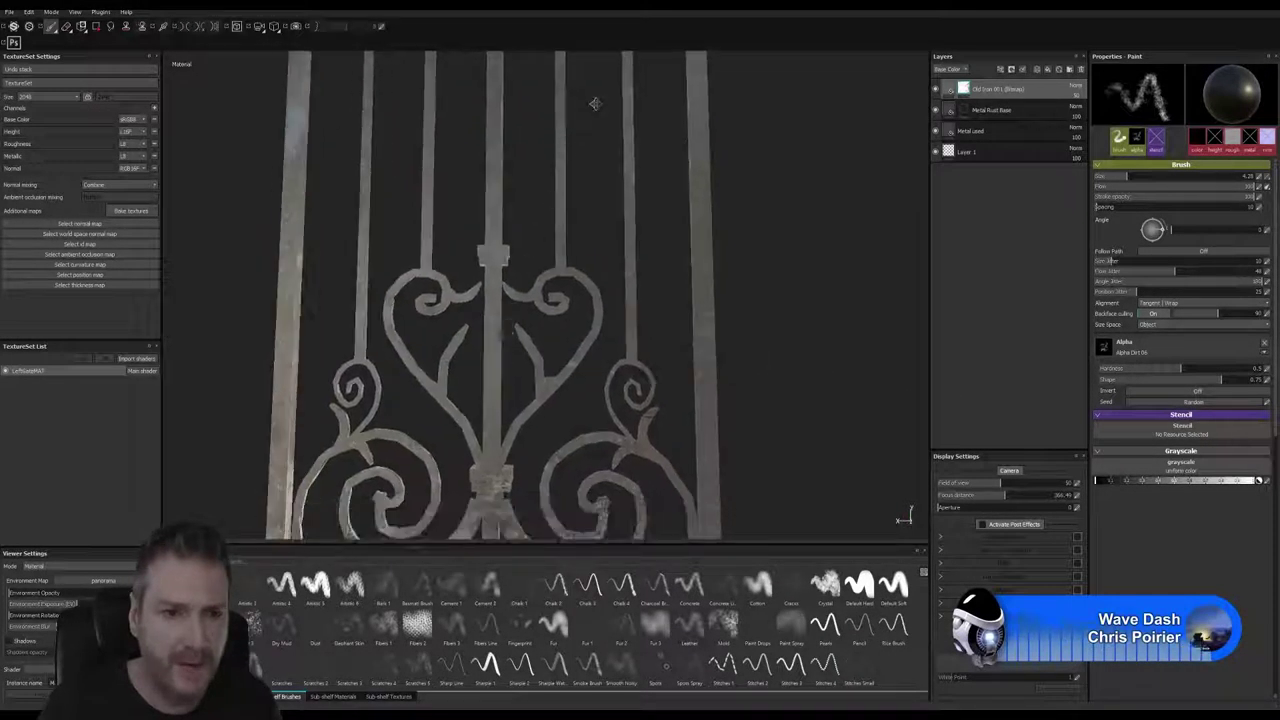
pyautogui.keyDown('alt'); pyautogui.moveTo(590, 400); pyautogui.dragTo(699, 91, button='middle'); pyautogui.keyUp('alt')
pyautogui.keyDown('alt'); pyautogui.moveTo(672, 506); pyautogui.dragTo(671, 462); pyautogui.keyUp('alt')
pyautogui.keyDown('alt'); pyautogui.moveTo(598, 325); pyautogui.dragTo(588, 326); pyautogui.keyUp('alt')
pyautogui.keyDown('alt'); pyautogui.moveTo(588, 428); pyautogui.dragTo(594, 440); pyautogui.keyUp('alt')
pyautogui.keyDown('alt'); pyautogui.moveTo(480, 276); pyautogui.dragTo(491, 510, button='middle'); pyautogui.keyUp('alt')
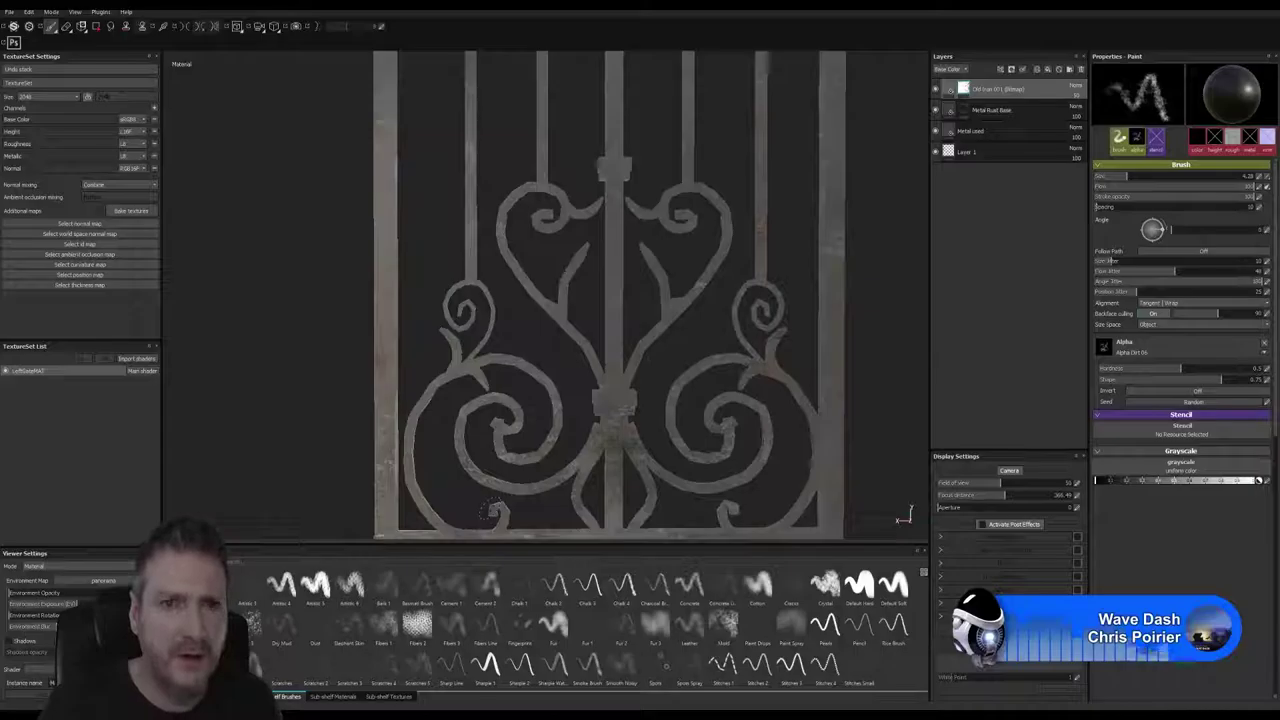
pyautogui.keyDown('alt'); pyautogui.moveTo(497, 250); pyautogui.dragTo(480, 508, button='middle'); pyautogui.keyUp('alt')
pyautogui.keyDown('alt'); pyautogui.moveTo(480, 320); pyautogui.dragTo(405, 280, button='right'); pyautogui.keyUp('alt')
pyautogui.keyDown('alt'); pyautogui.moveTo(405, 90); pyautogui.dragTo(389, 282, button='middle'); pyautogui.keyUp('alt')
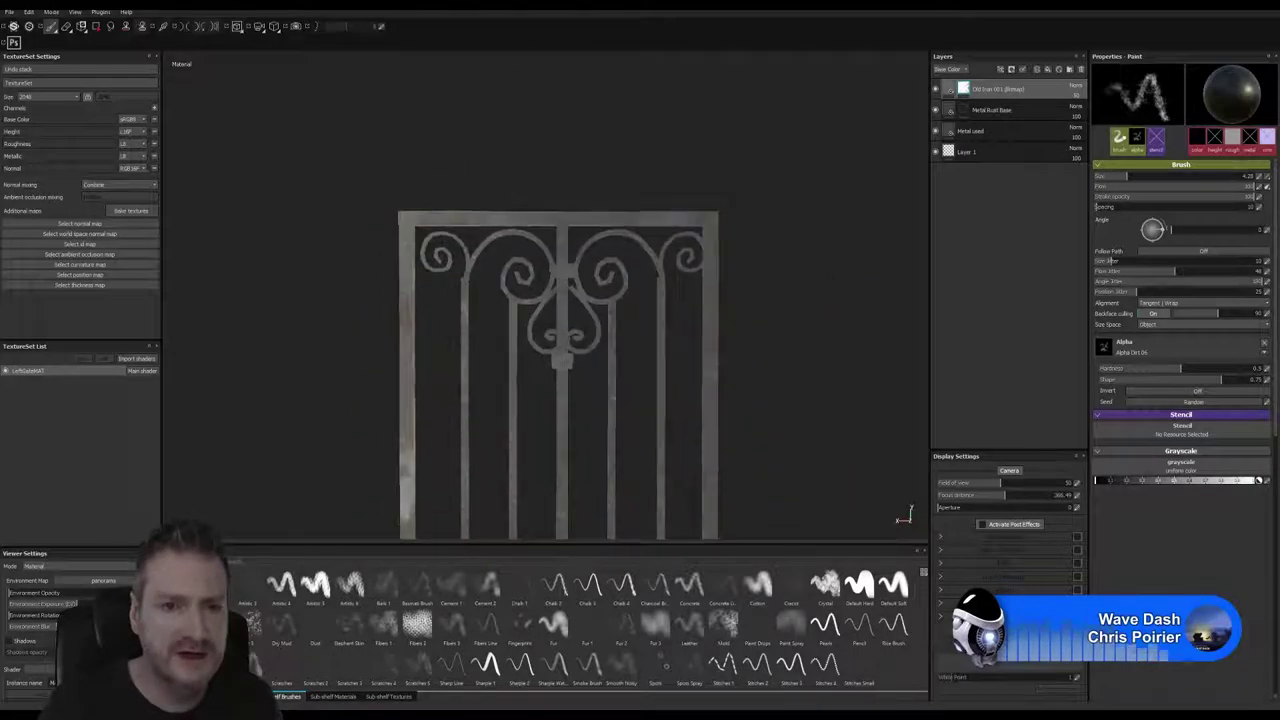
pyautogui.keyDown('alt'); pyautogui.moveTo(599, 540); pyautogui.dragTo(623, 209, button='middle'); pyautogui.keyUp('alt')
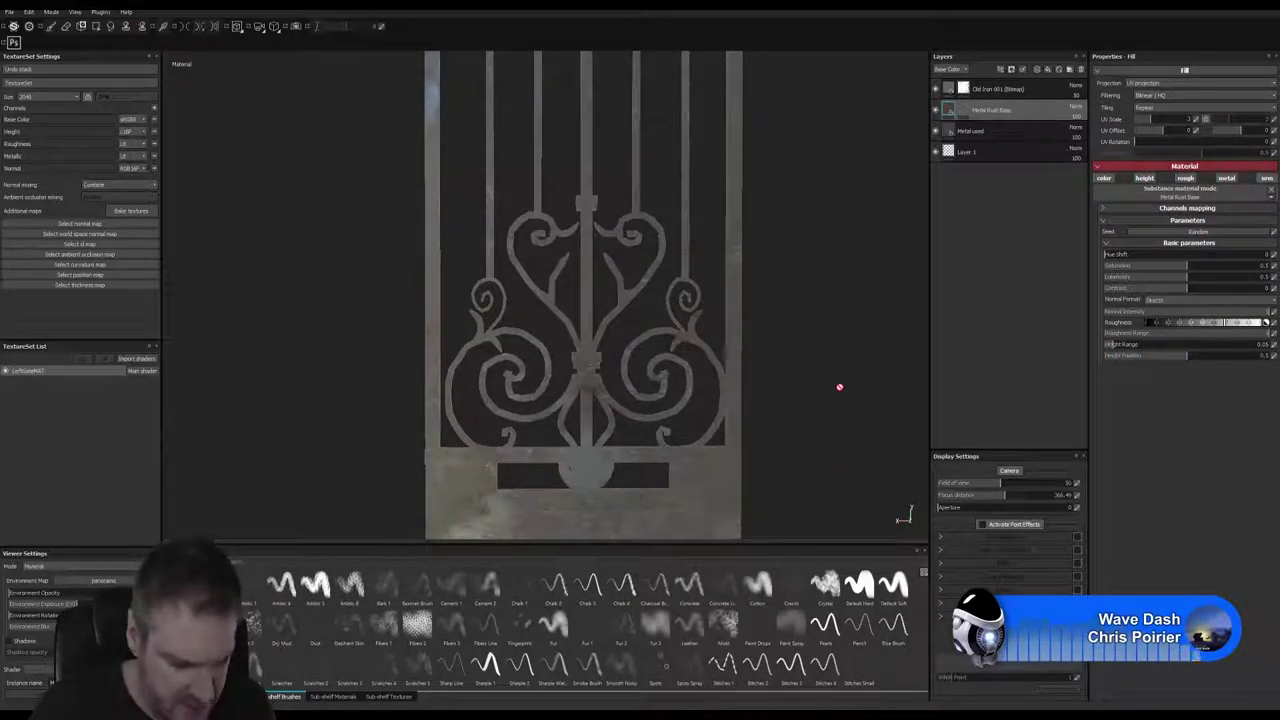
# Step: Set the Metal Rust Base layer's height position to 0.44 and height range to 0.14, and check the relief on the lower panel
pyautogui.keyDown('alt'); pyautogui.moveTo(837, 386); pyautogui.dragTo(814, 371); pyautogui.keyUp('alt')
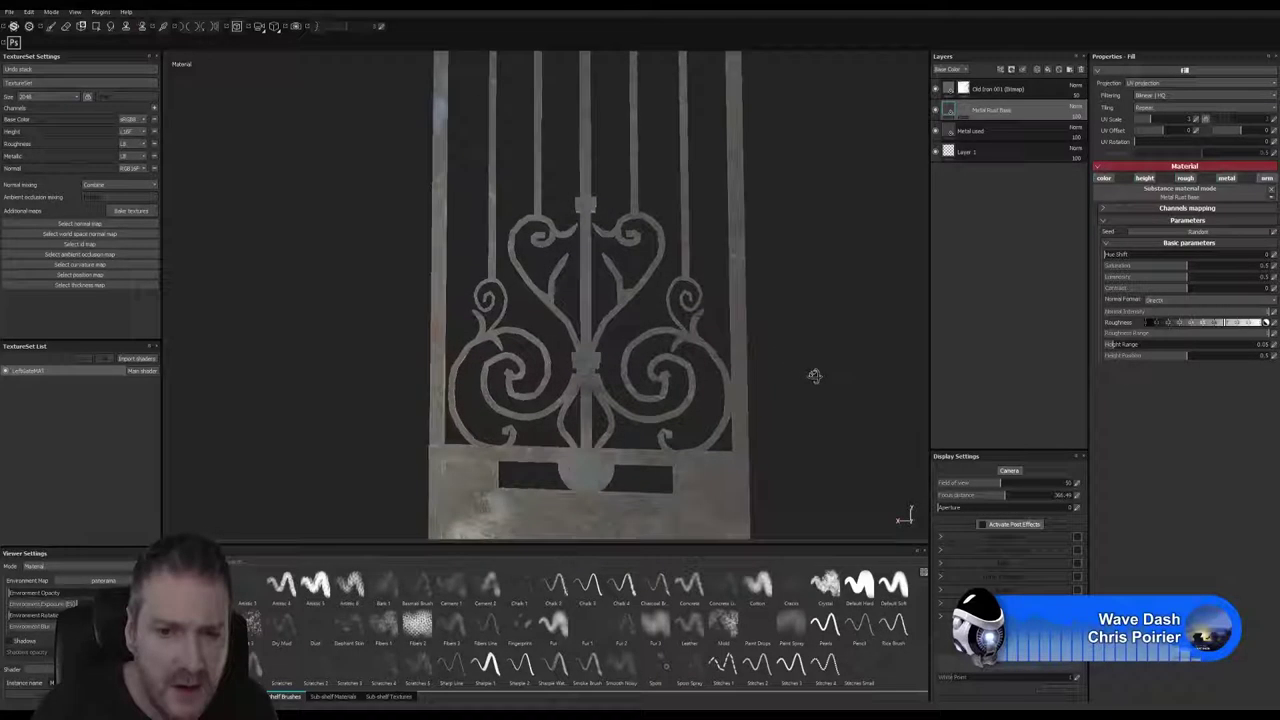
pyautogui.keyDown('alt'); pyautogui.moveTo(811, 394); pyautogui.dragTo(810, 246, button='middle'); pyautogui.keyUp('alt')
pyautogui.keyDown('alt'); pyautogui.moveTo(808, 303); pyautogui.dragTo(758, 303); pyautogui.keyUp('alt')
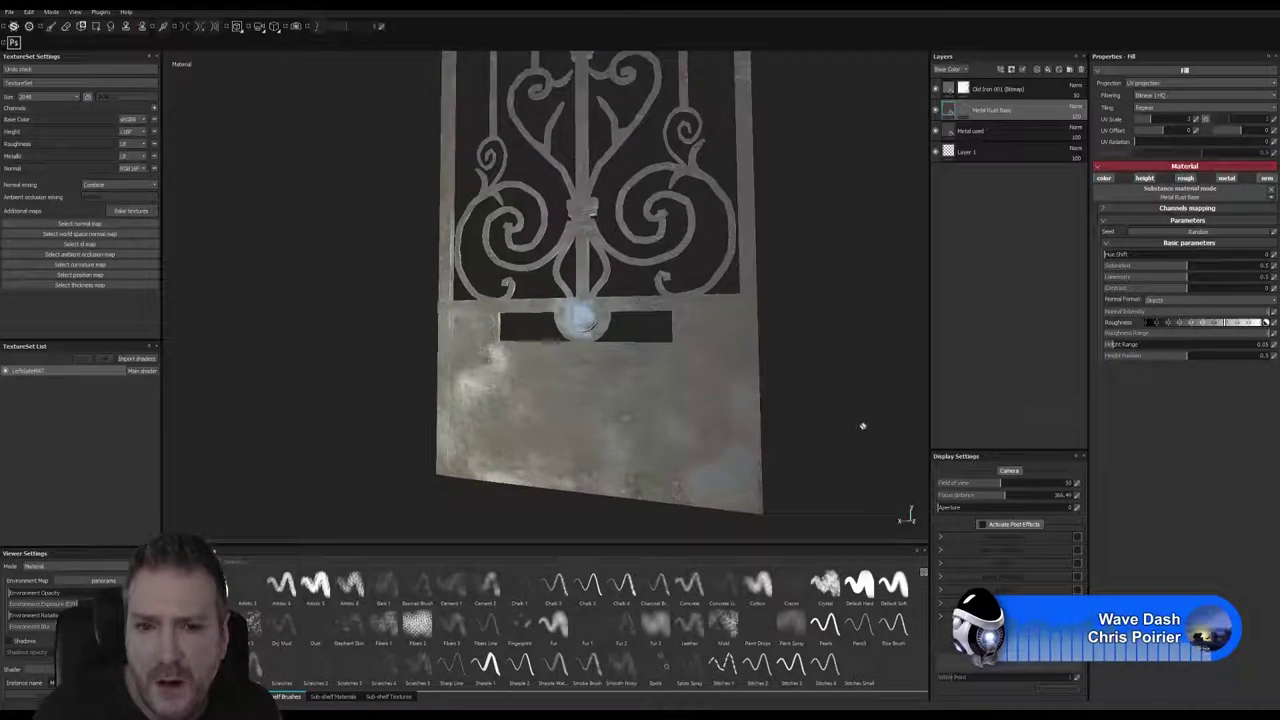
pyautogui.click(1215, 358)
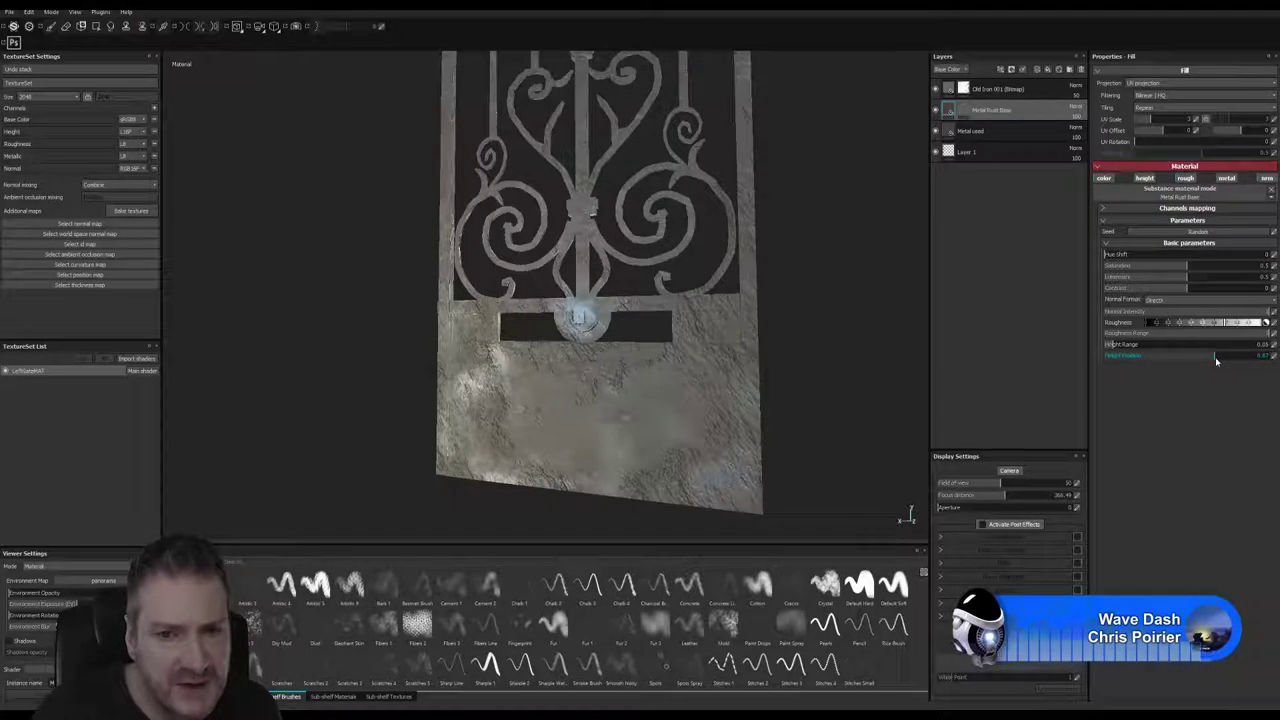
pyautogui.click(1203, 357)
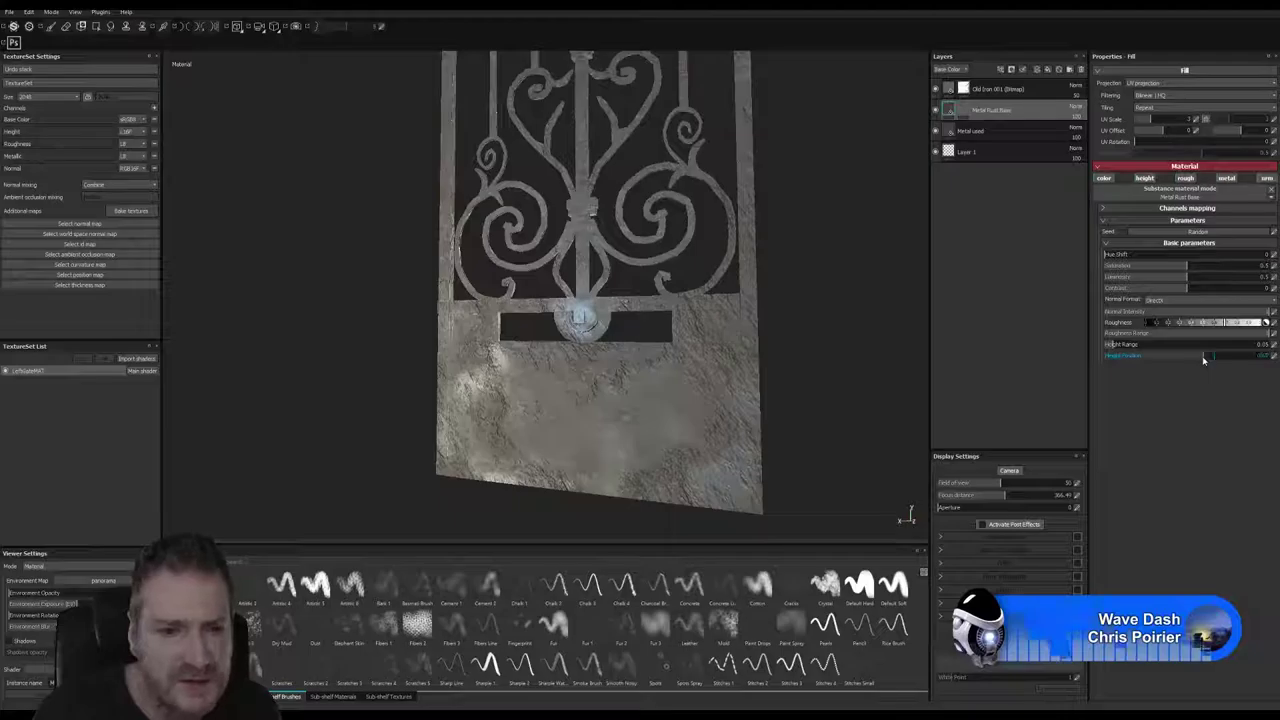
pyautogui.click(1183, 358)
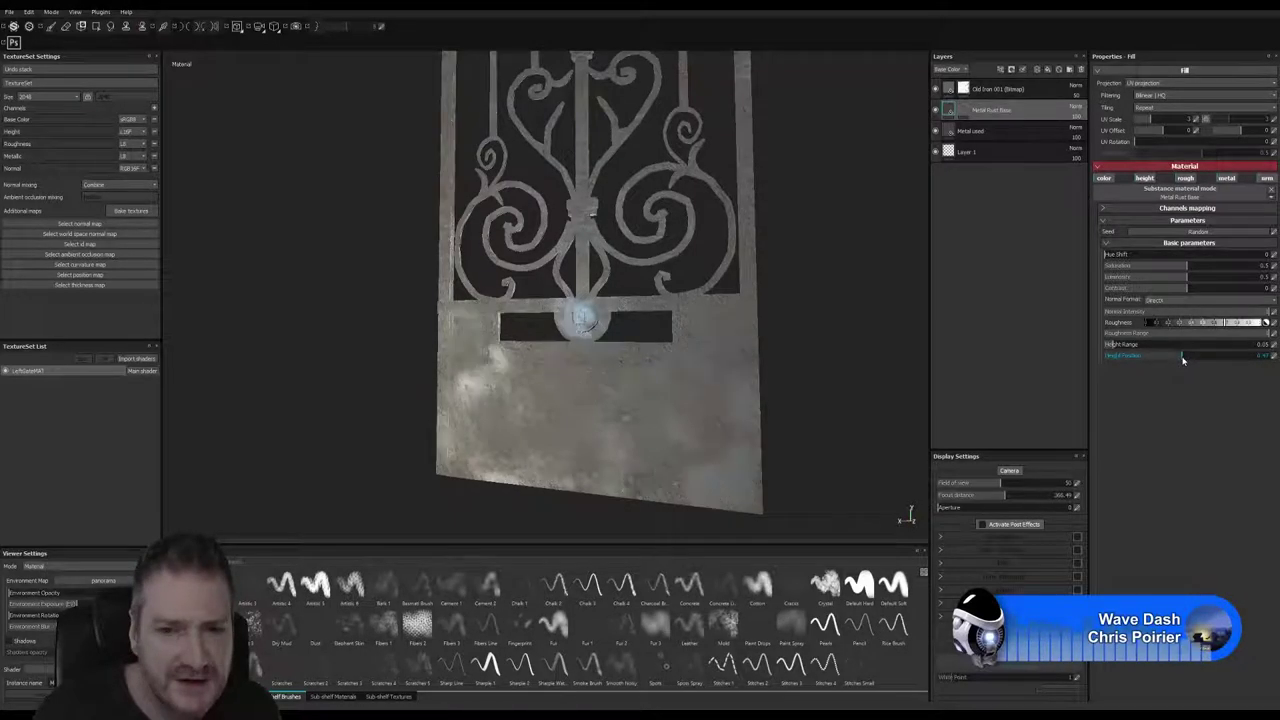
pyautogui.click(1128, 346)
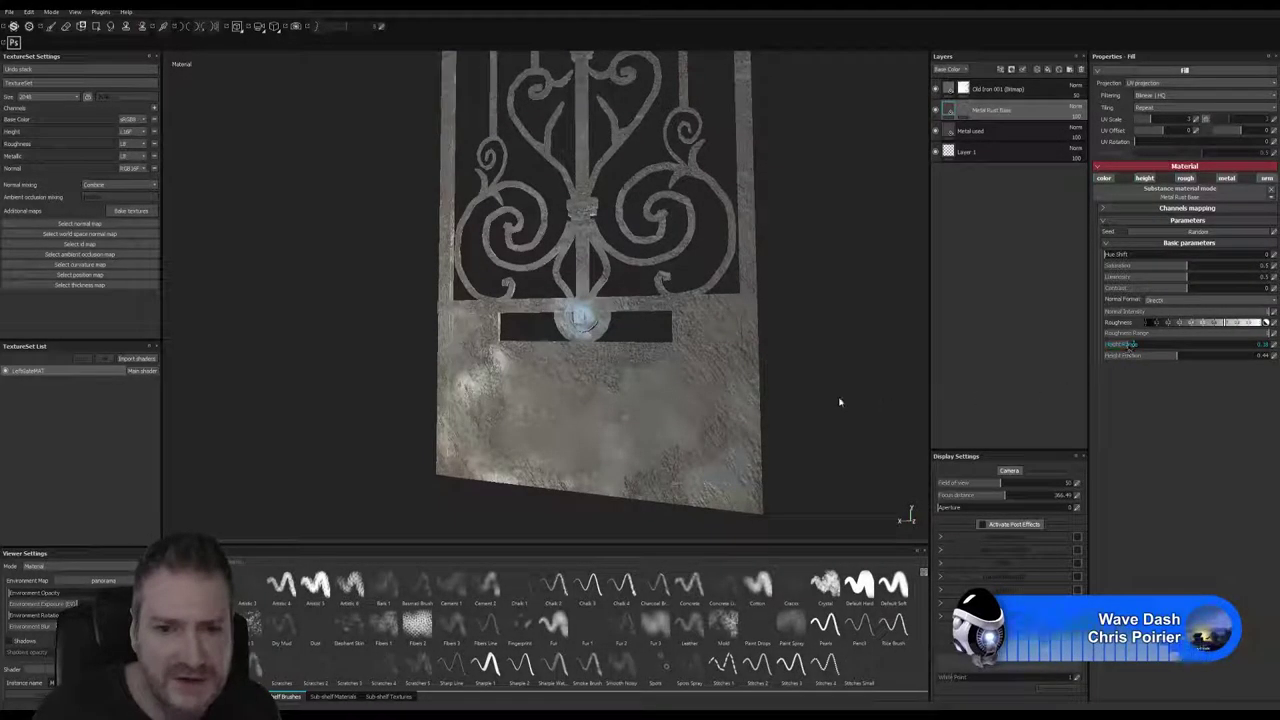
pyautogui.keyDown('alt'); pyautogui.moveTo(777, 358); pyautogui.dragTo(766, 271); pyautogui.keyUp('alt')
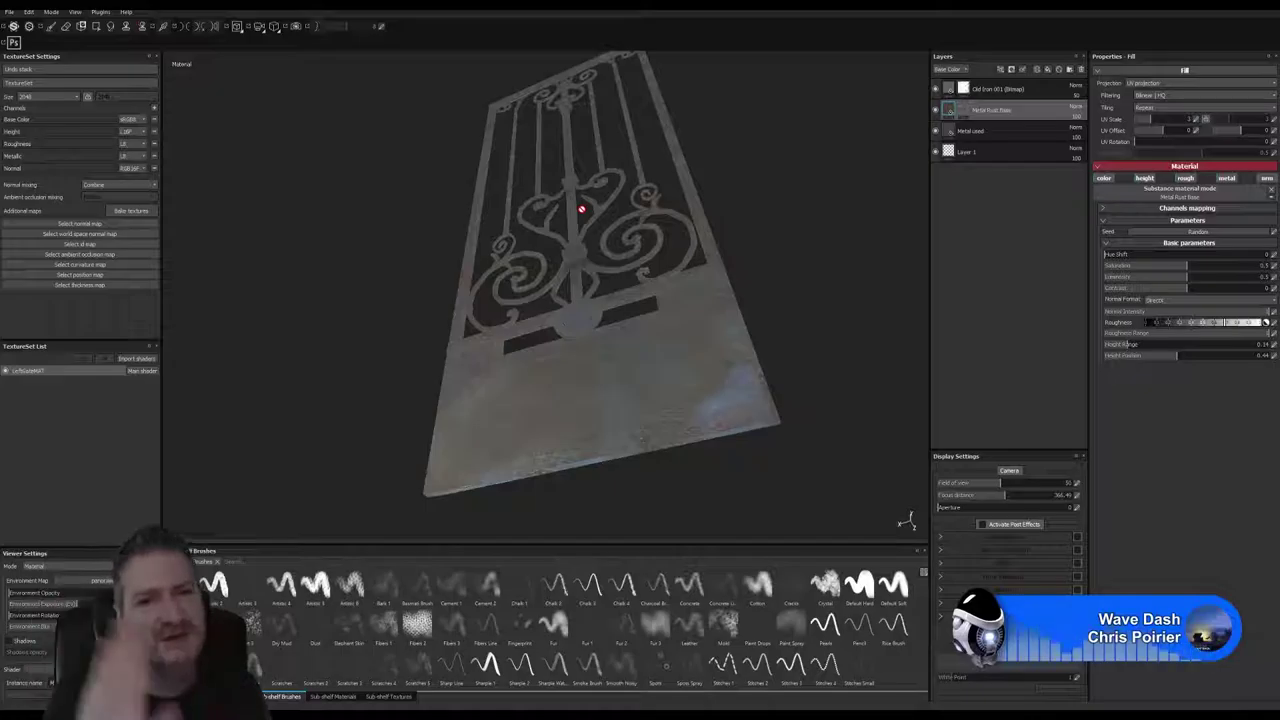
pyautogui.press('alt')
# Step: Set the Metal Rust Base layer's height range to 0.08 and height position to 0.52, and inspect the rust relief up close
pyautogui.keyDown('alt'); pyautogui.moveTo(771, 316); pyautogui.dragTo(768, 399); pyautogui.keyUp('alt')
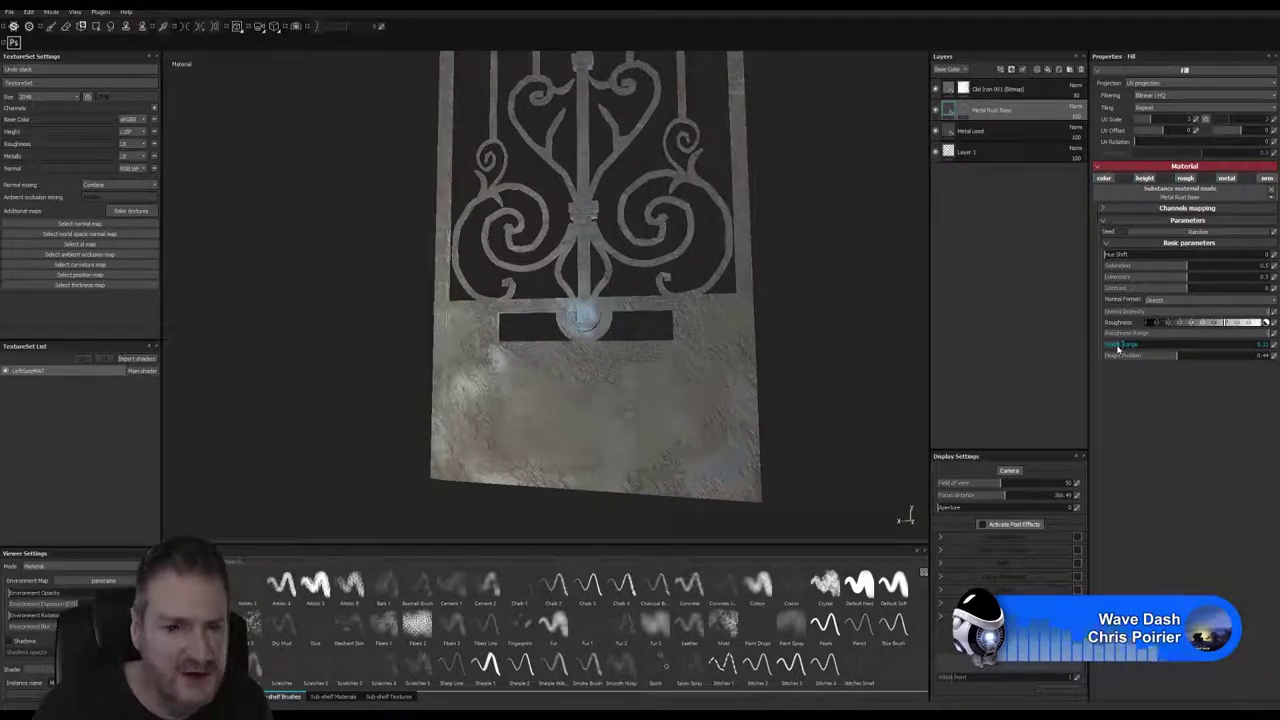
pyautogui.click(1164, 360)
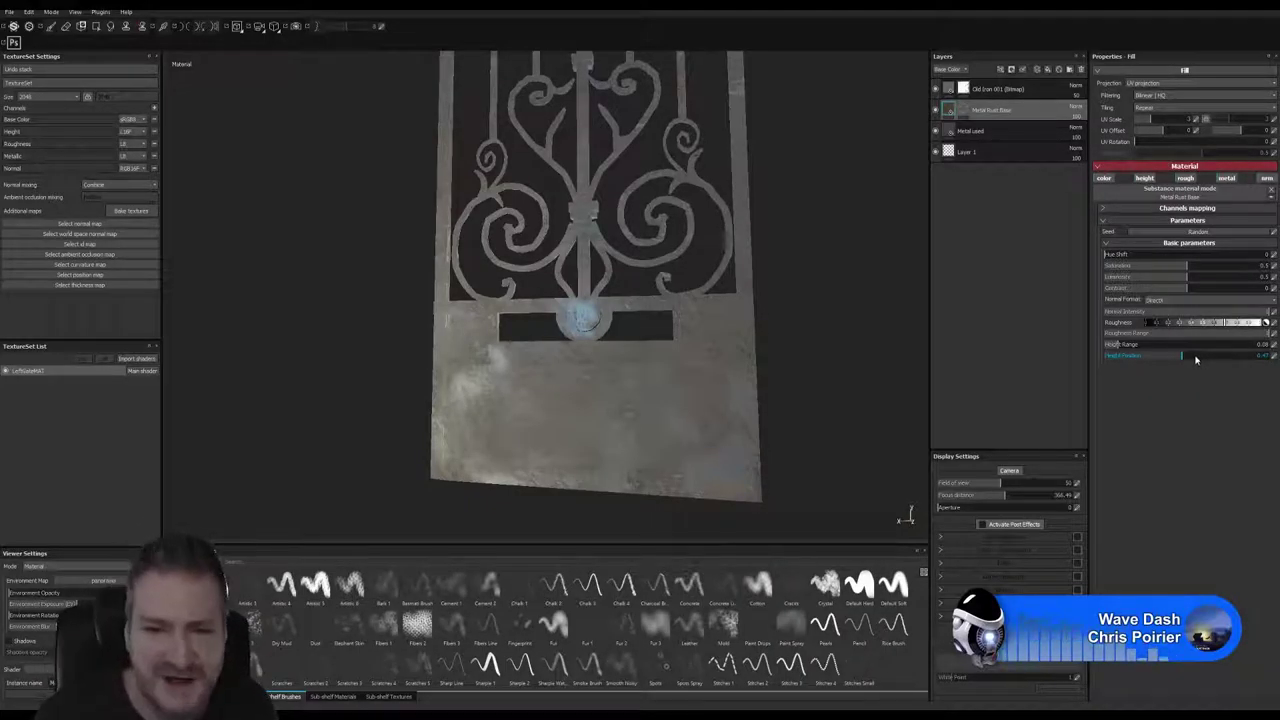
pyautogui.moveTo(1202, 358); pyautogui.dragTo(1209, 356)
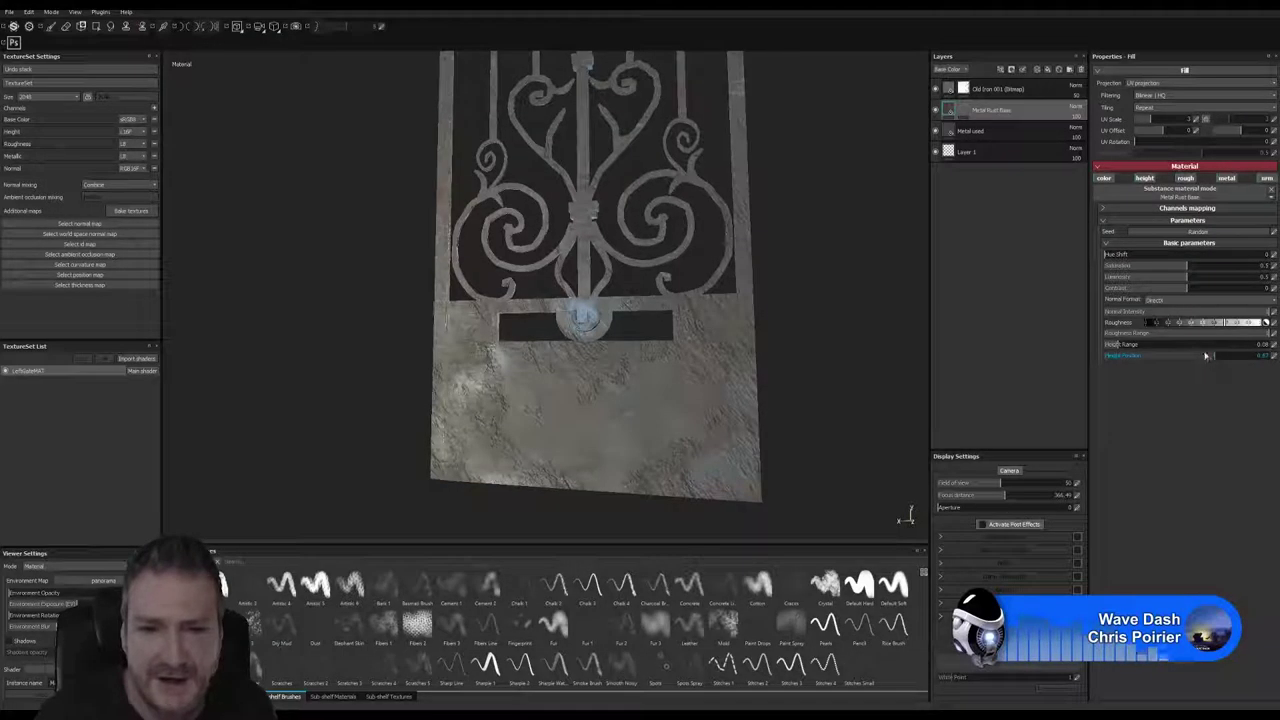
pyautogui.click(1157, 355)
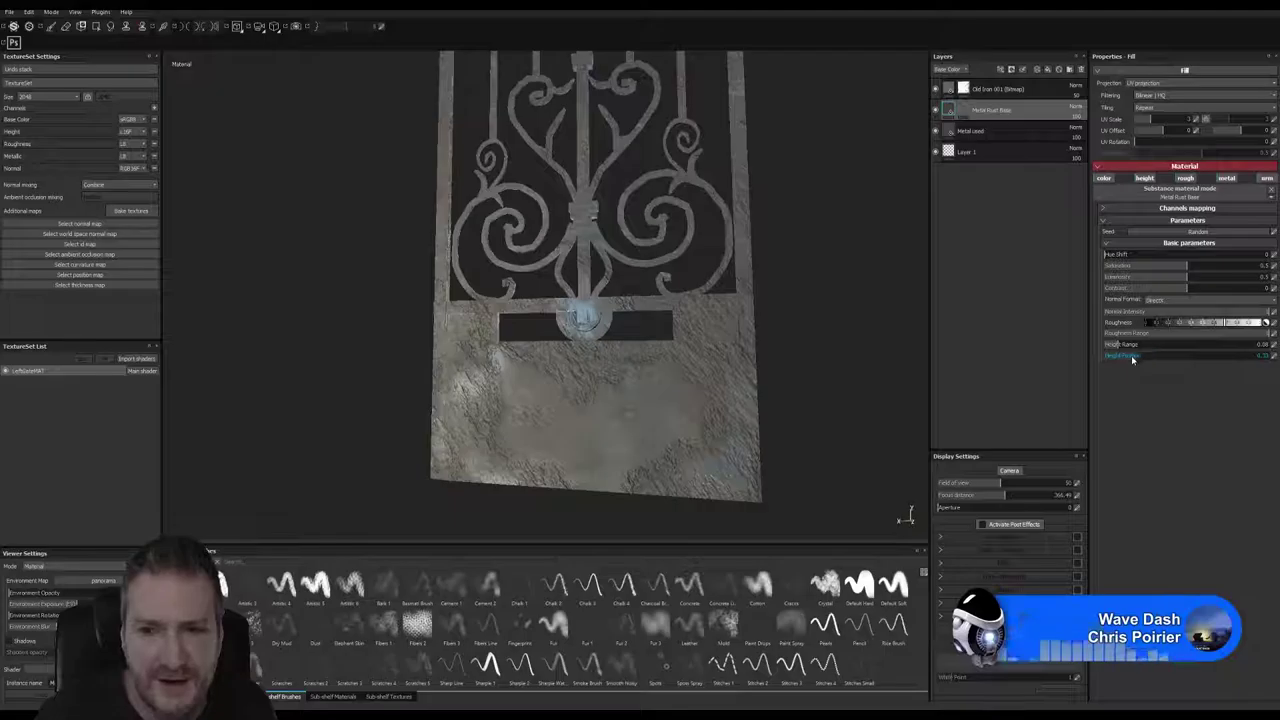
pyautogui.moveTo(1147, 355); pyautogui.dragTo(1199, 359)
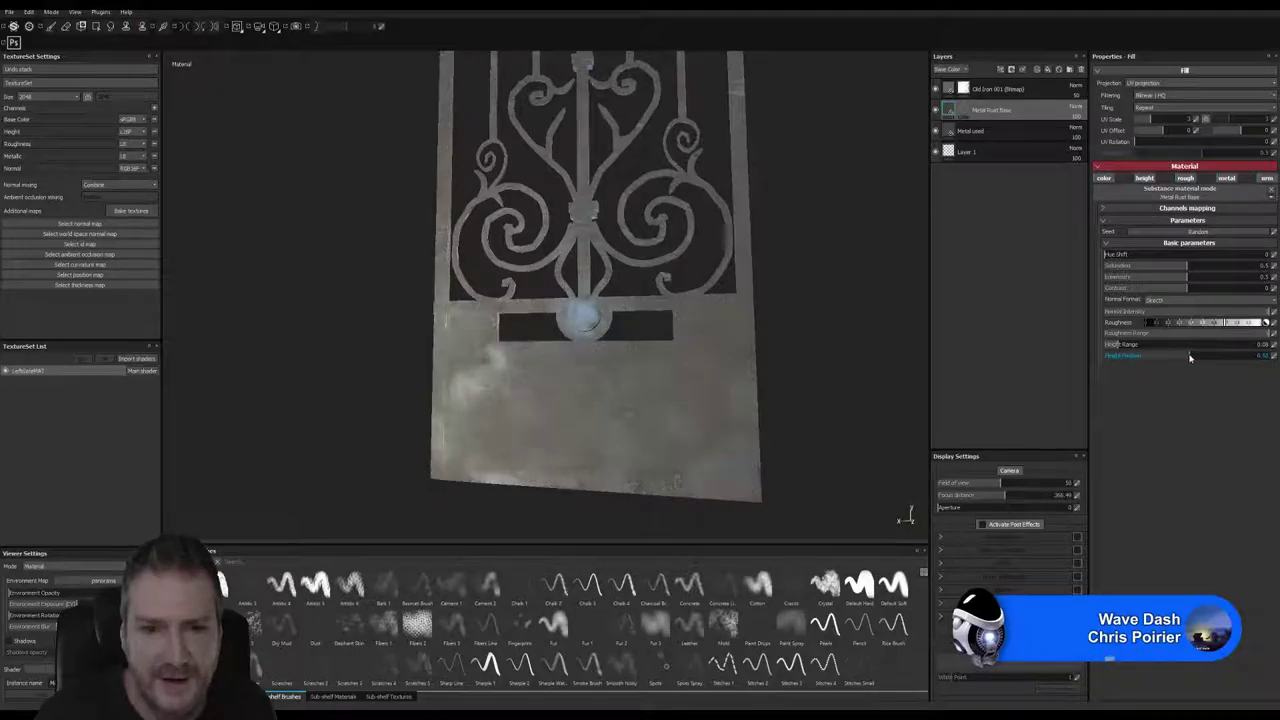
pyautogui.keyDown('alt'); pyautogui.moveTo(837, 380); pyautogui.dragTo(795, 337); pyautogui.keyUp('alt')
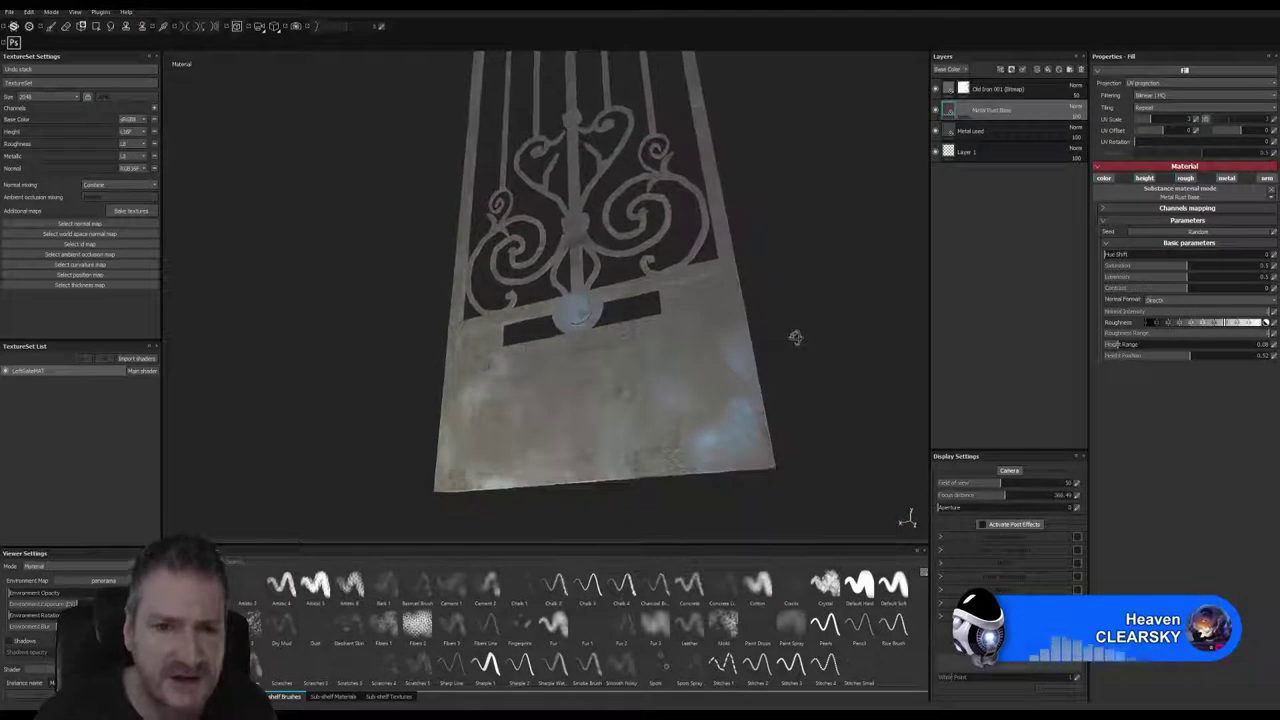
pyautogui.scroll(3, 615, 342)
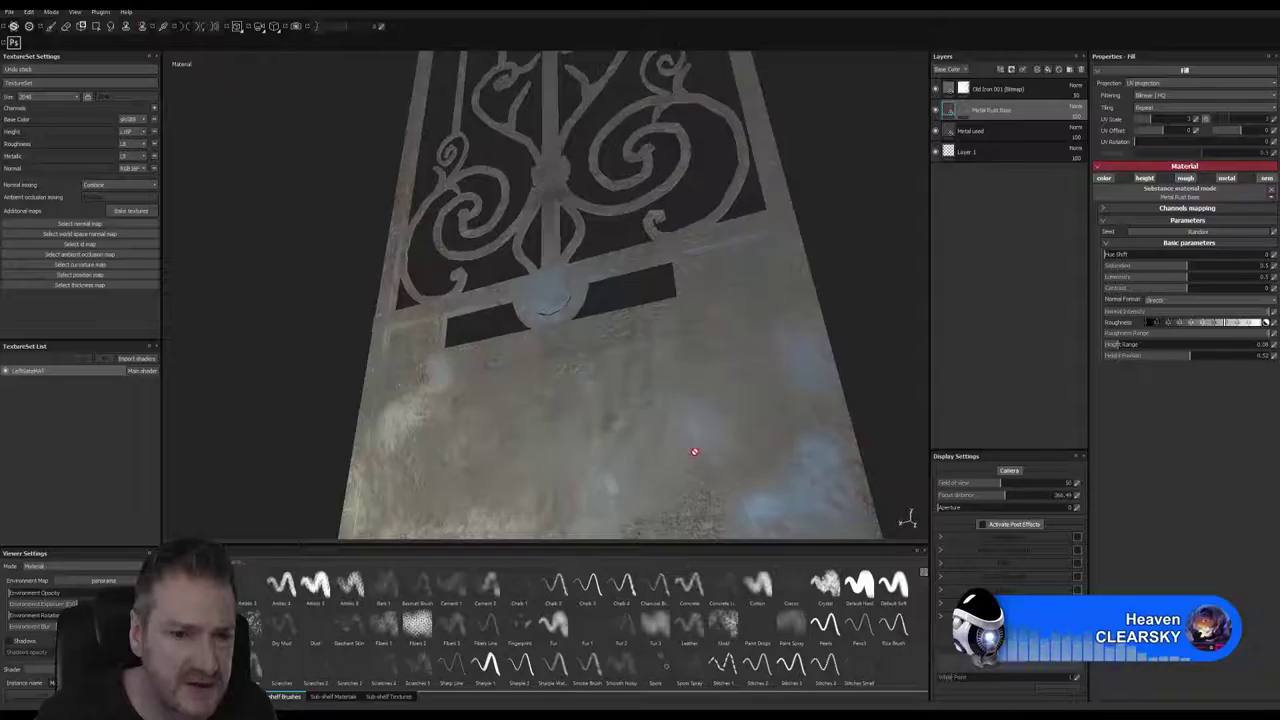
pyautogui.keyDown('alt'); pyautogui.moveTo(827, 424); pyautogui.dragTo(900, 411); pyautogui.keyUp('alt')
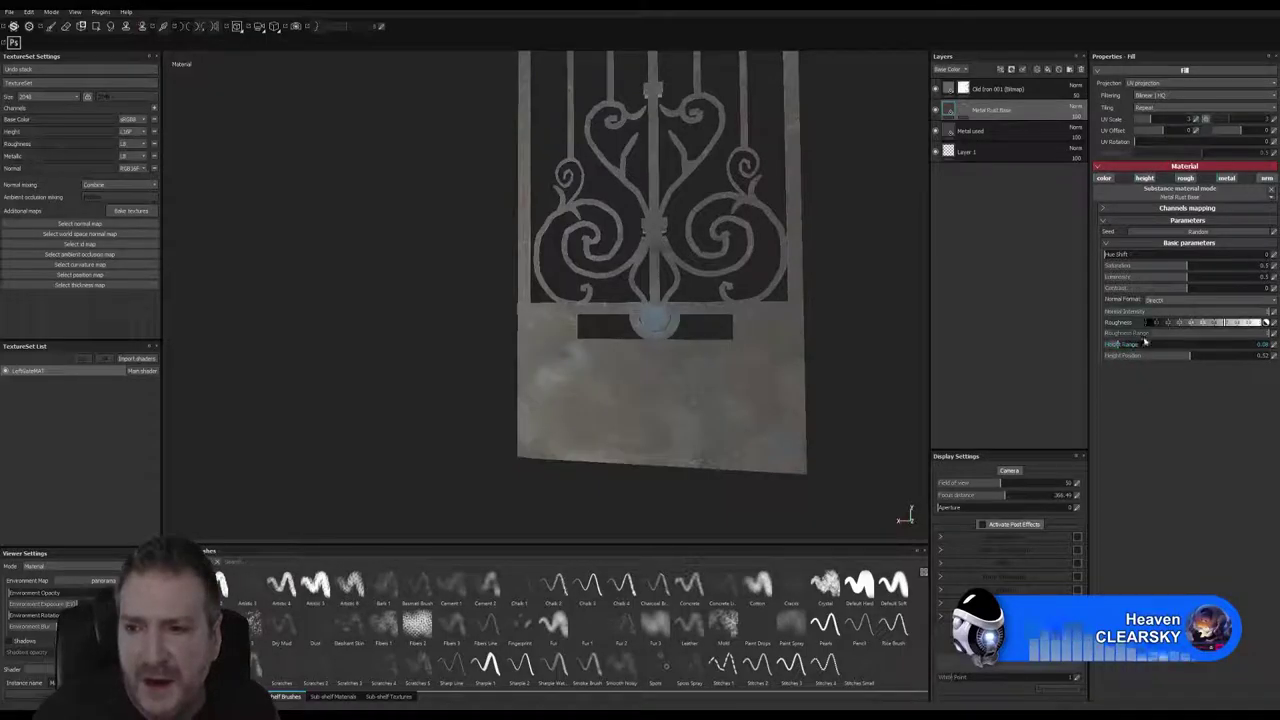
# Step: Adjust the Metal Rust Base material's roughness, trying both darker and lighter values against the lit lower panel
pyautogui.keyDown('alt'); pyautogui.moveTo(846, 383); pyautogui.dragTo(777, 378); pyautogui.keyUp('alt')
pyautogui.moveTo(1166, 323)
pyautogui.mouseDown()
pyautogui.moveTo(1219, 331)
pyautogui.moveTo(1186, 325)
pyautogui.mouseUp()
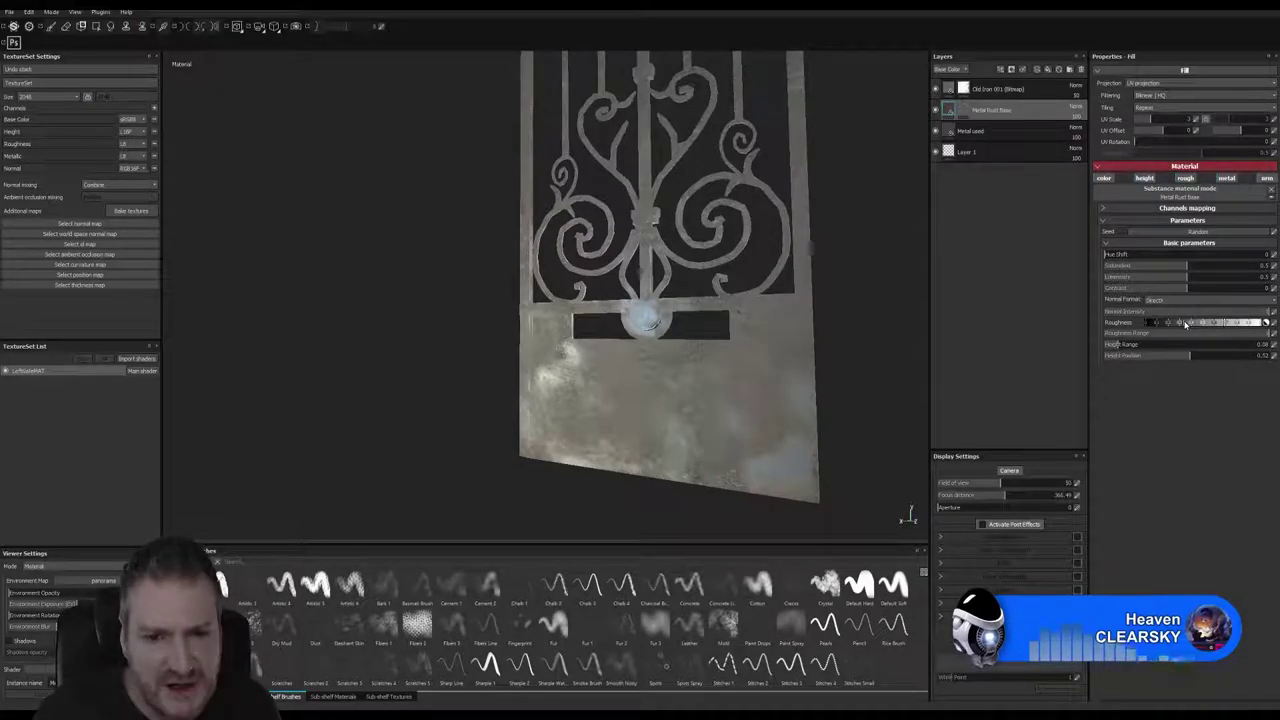
pyautogui.click(1238, 325)
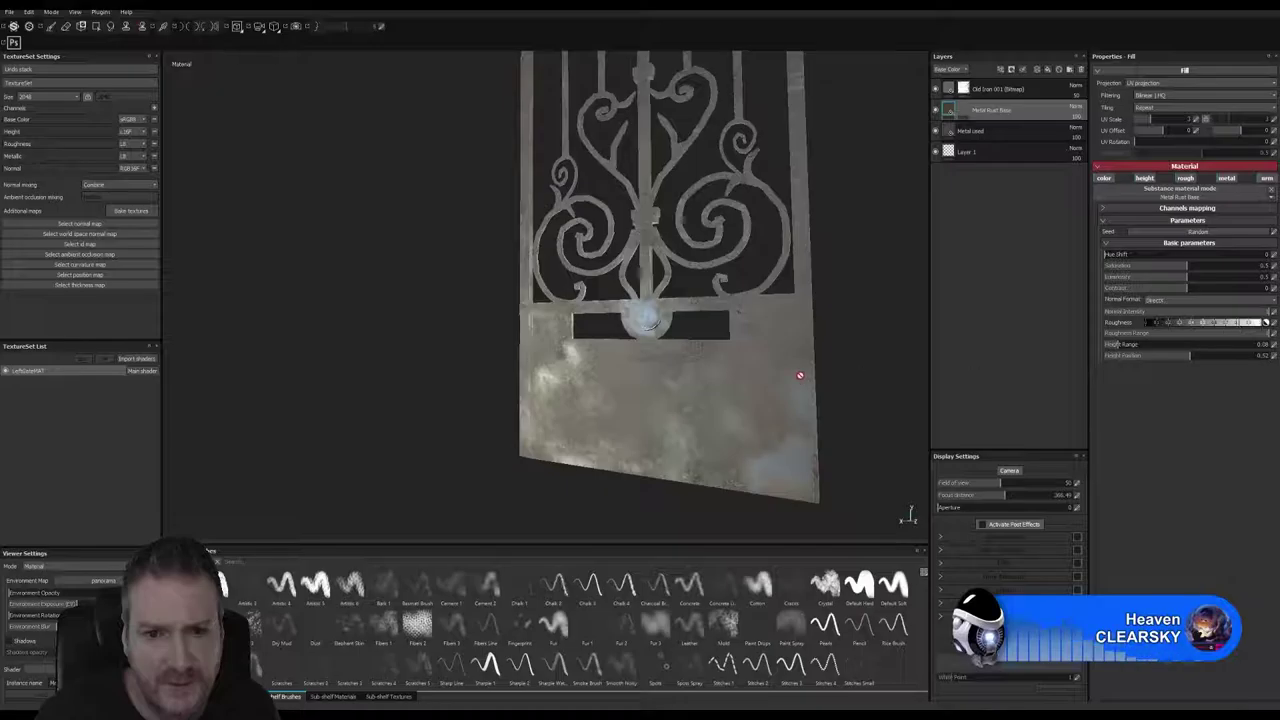
# Step: Set the Metal Rust Base layer's Normal Intensity to about 0.58 and toggle the layer's visibility to compare
pyautogui.keyDown('alt'); pyautogui.moveTo(800, 376); pyautogui.dragTo(833, 364); pyautogui.keyUp('alt')
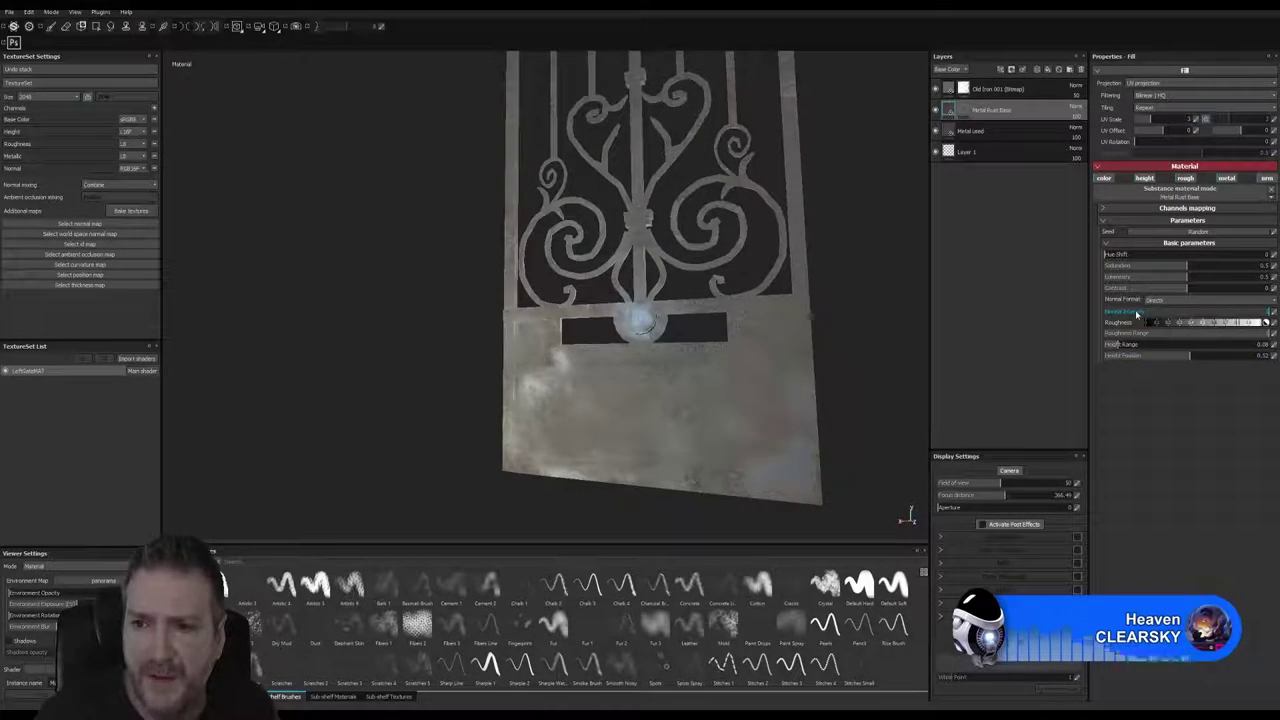
pyautogui.click(1199, 312)
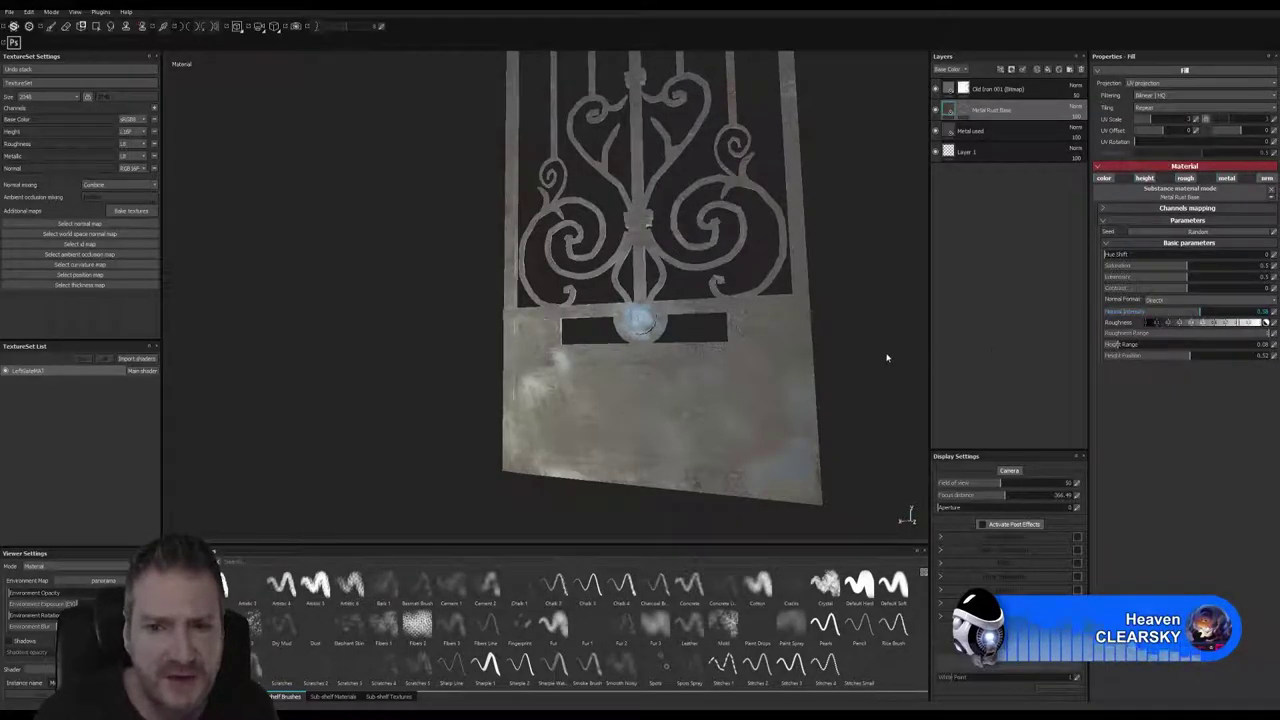
pyautogui.keyDown('alt'); pyautogui.moveTo(822, 346); pyautogui.dragTo(794, 342); pyautogui.keyUp('alt')
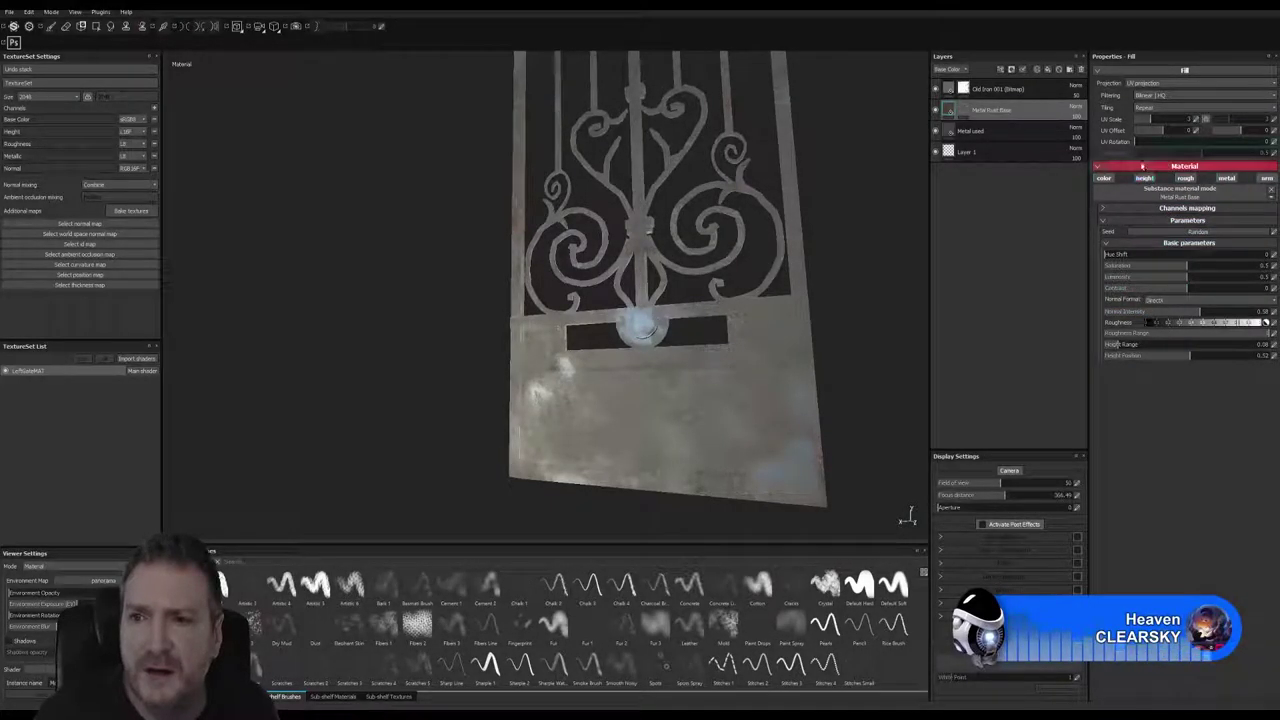
pyautogui.click(937, 110)
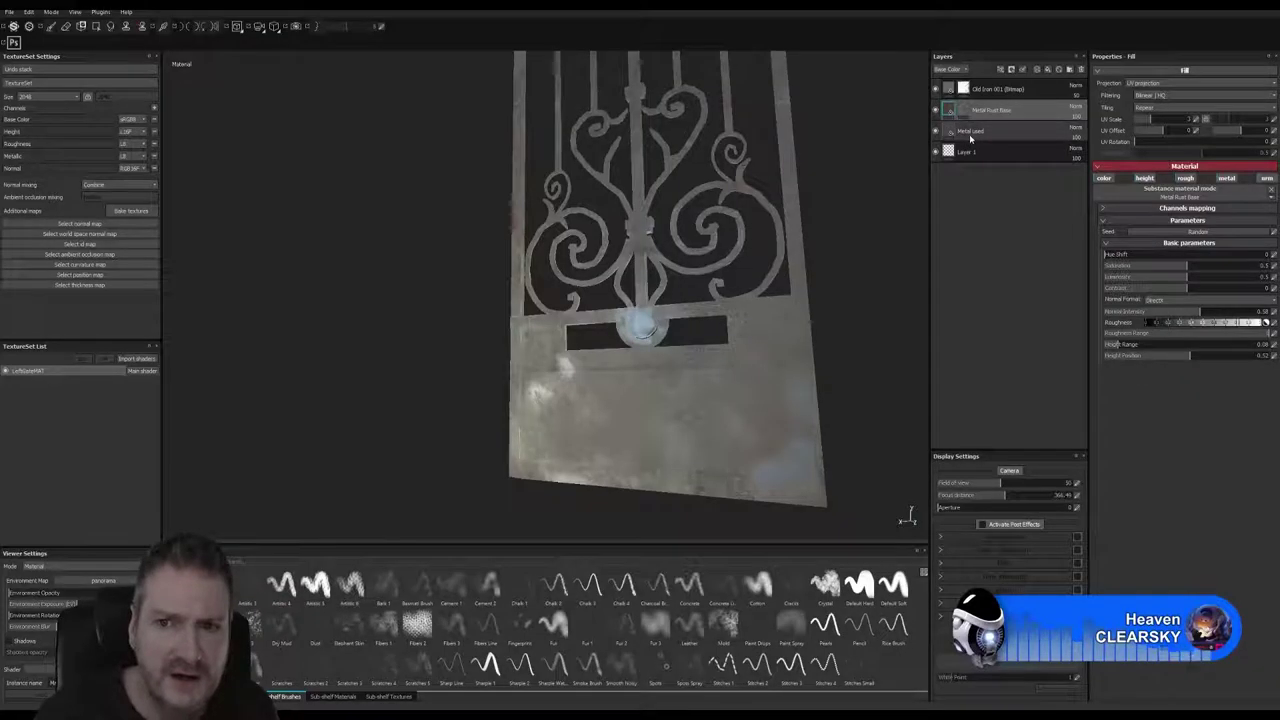
# Step: Set the Metal used layer's Rust Amount to 0.74
pyautogui.click(969, 134)
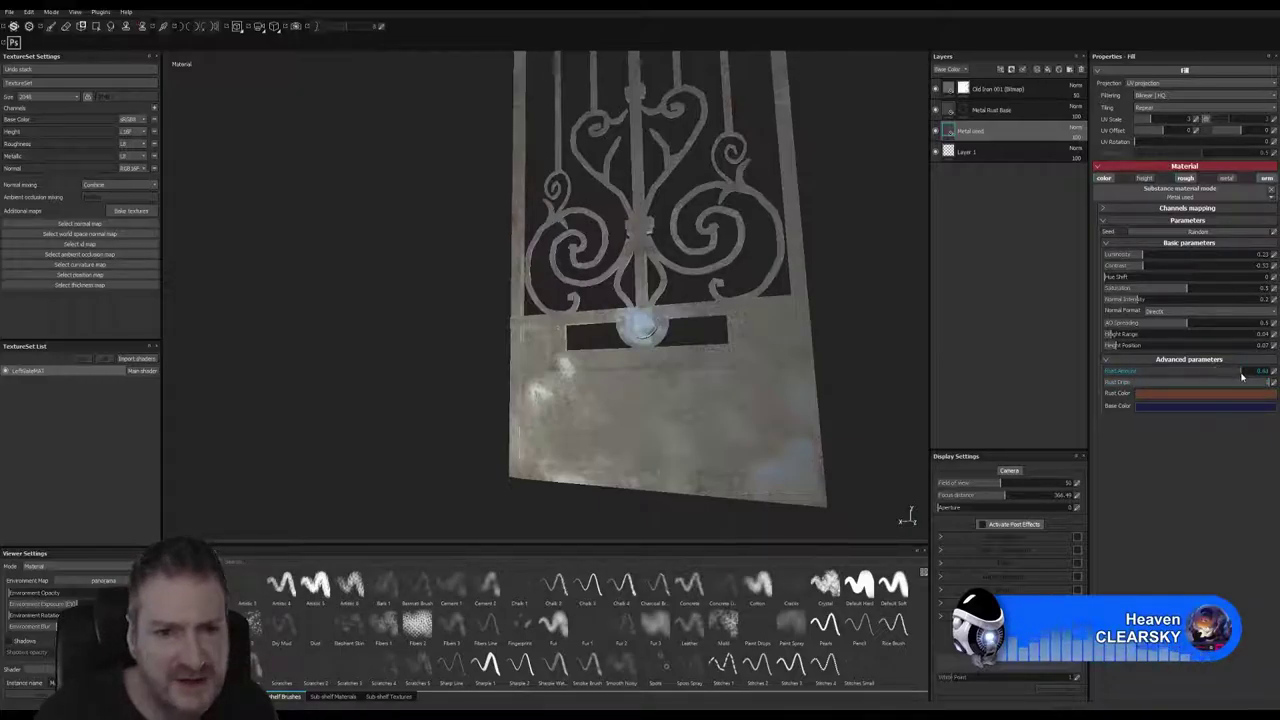
pyautogui.moveTo(1242, 375); pyautogui.dragTo(1162, 372)
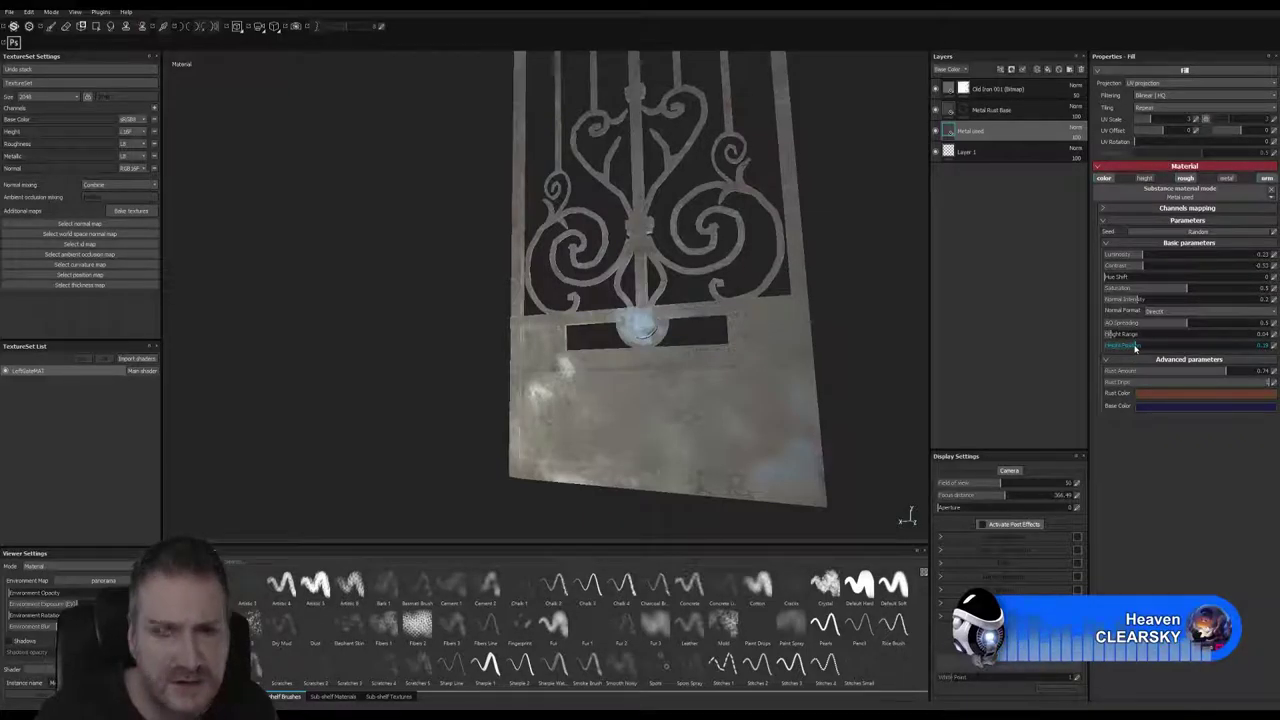
# Step: Enable the height channel on the Metal used layer, with Height Position 0.6 and Height Range about 0.18
pyautogui.click(1144, 178)
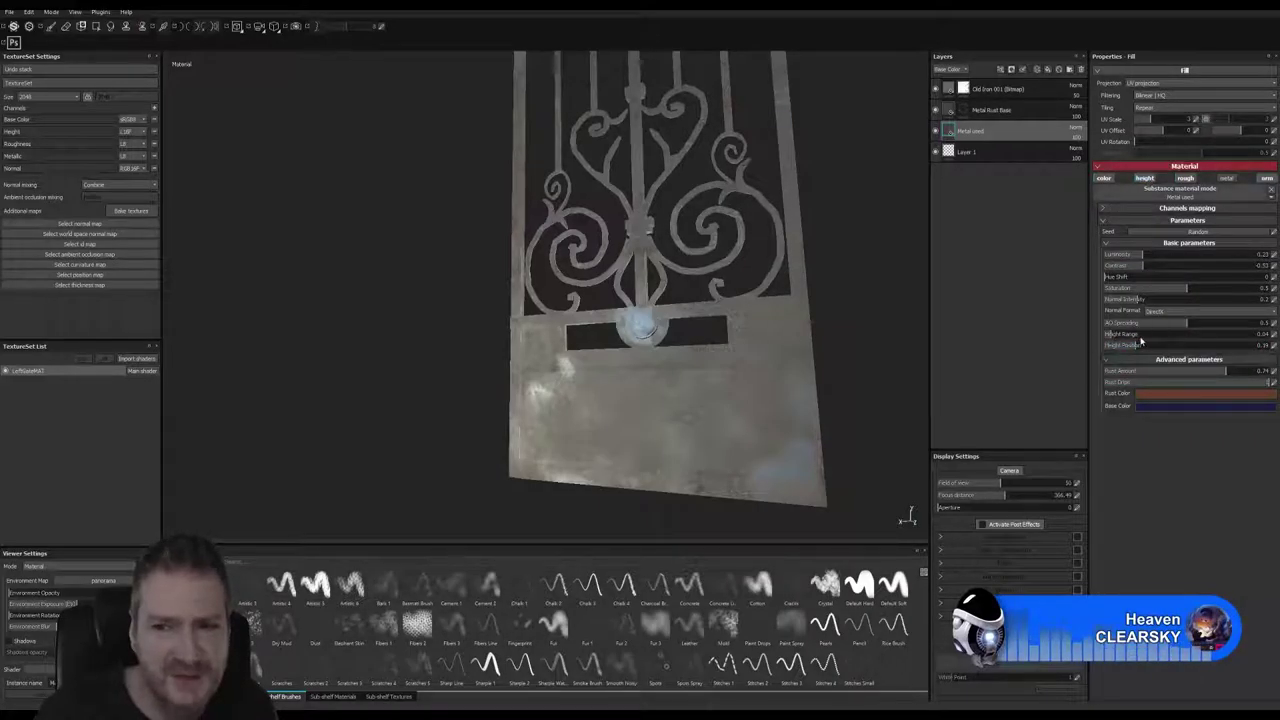
pyautogui.click(1204, 346)
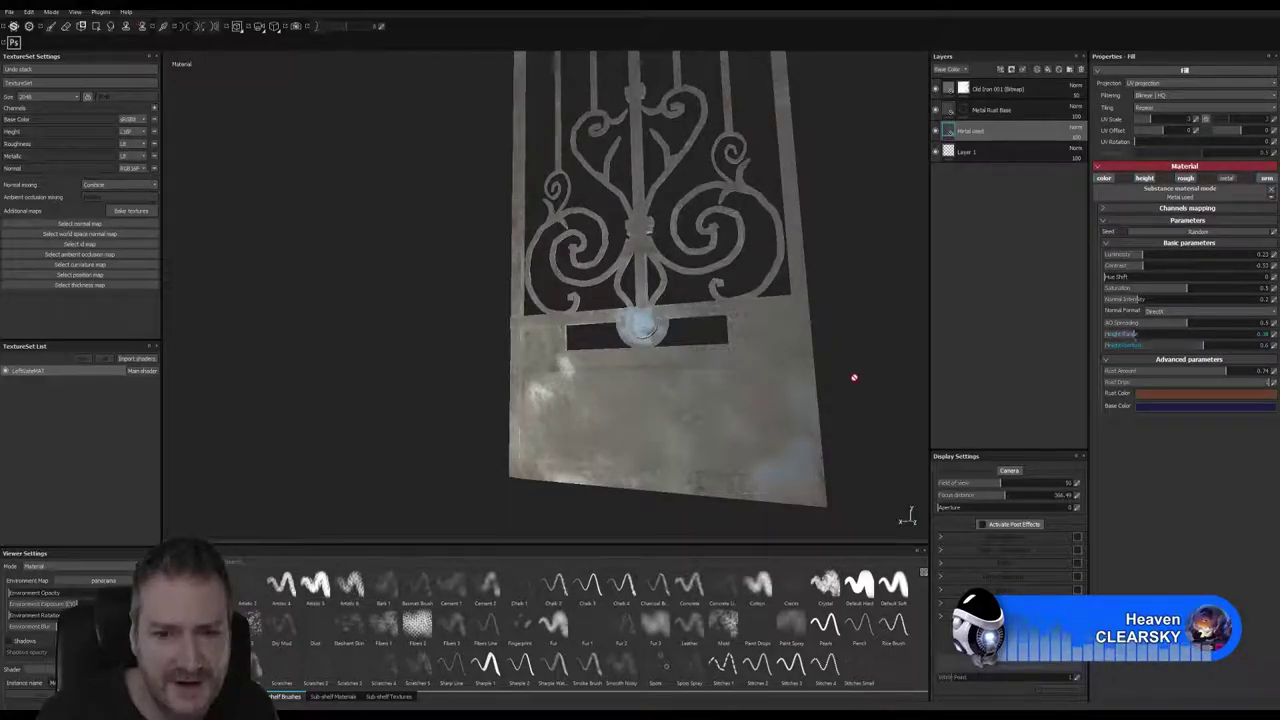
pyautogui.moveTo(854, 374)
pyautogui.keyDown('alt'); pyautogui.mouseDown()
pyautogui.moveTo(861, 361)
pyautogui.moveTo(871, 371)
pyautogui.mouseUp(); pyautogui.keyUp('alt')
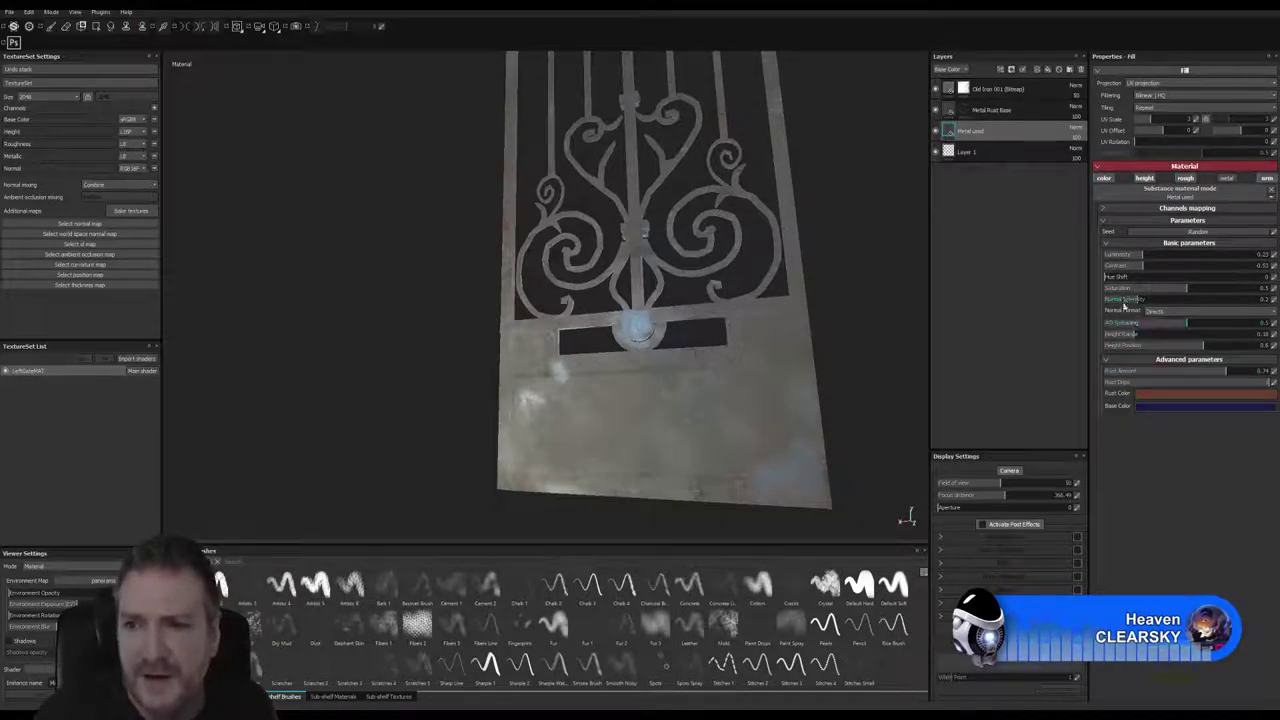
# Step: Set the Metal used layer's AO Spreading to 0.67, Hue Shift to 0.14, Contrast to -0.12 and Luminosity to 0.2
pyautogui.click(1216, 326)
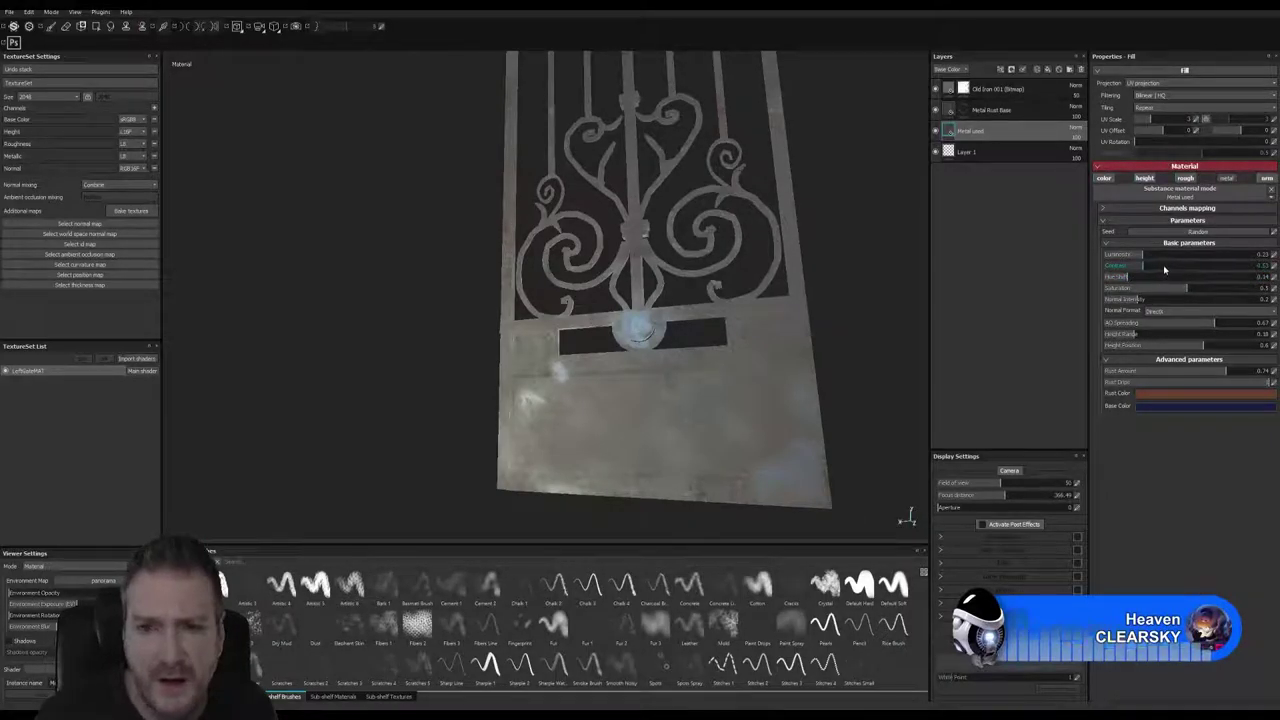
pyautogui.click(1164, 267)
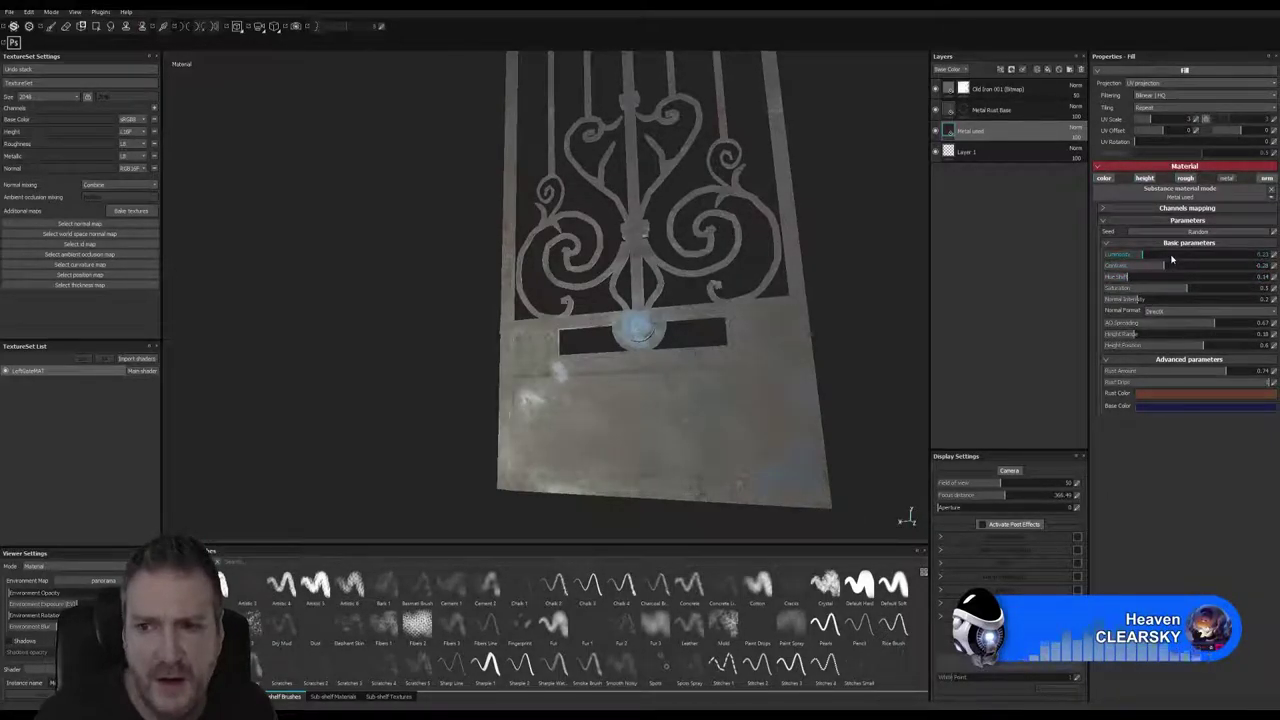
pyautogui.click(1172, 257)
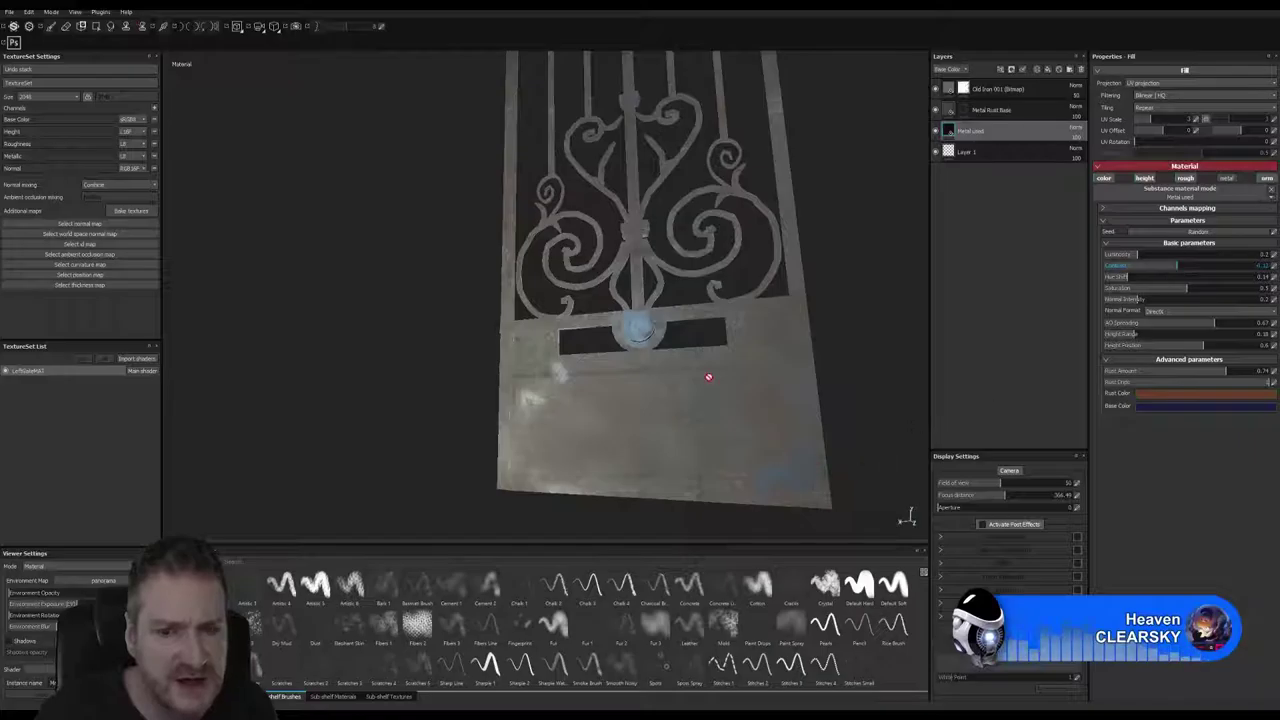
pyautogui.keyDown('alt'); pyautogui.moveTo(840, 380); pyautogui.dragTo(650, 385); pyautogui.keyUp('alt')
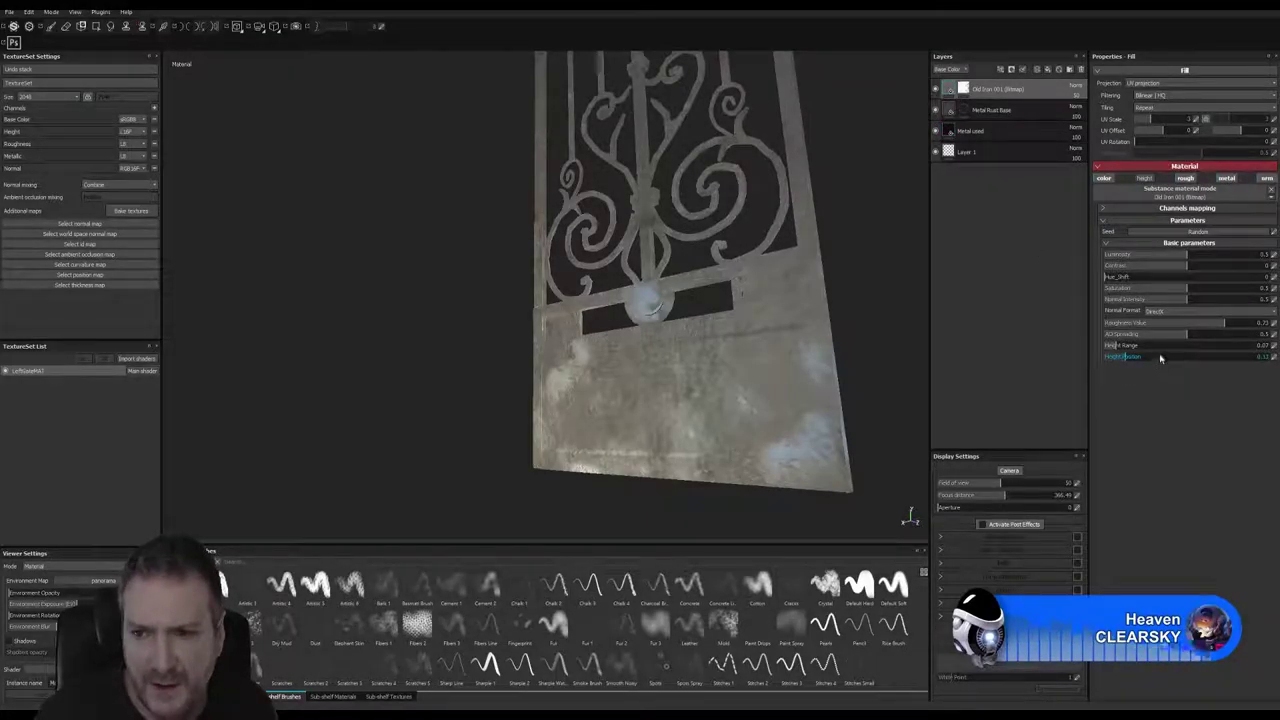
# Step: Try out the height channel on the Old Iron 001 layer with its Roughness Value at about 0.42
pyautogui.click(1145, 178)
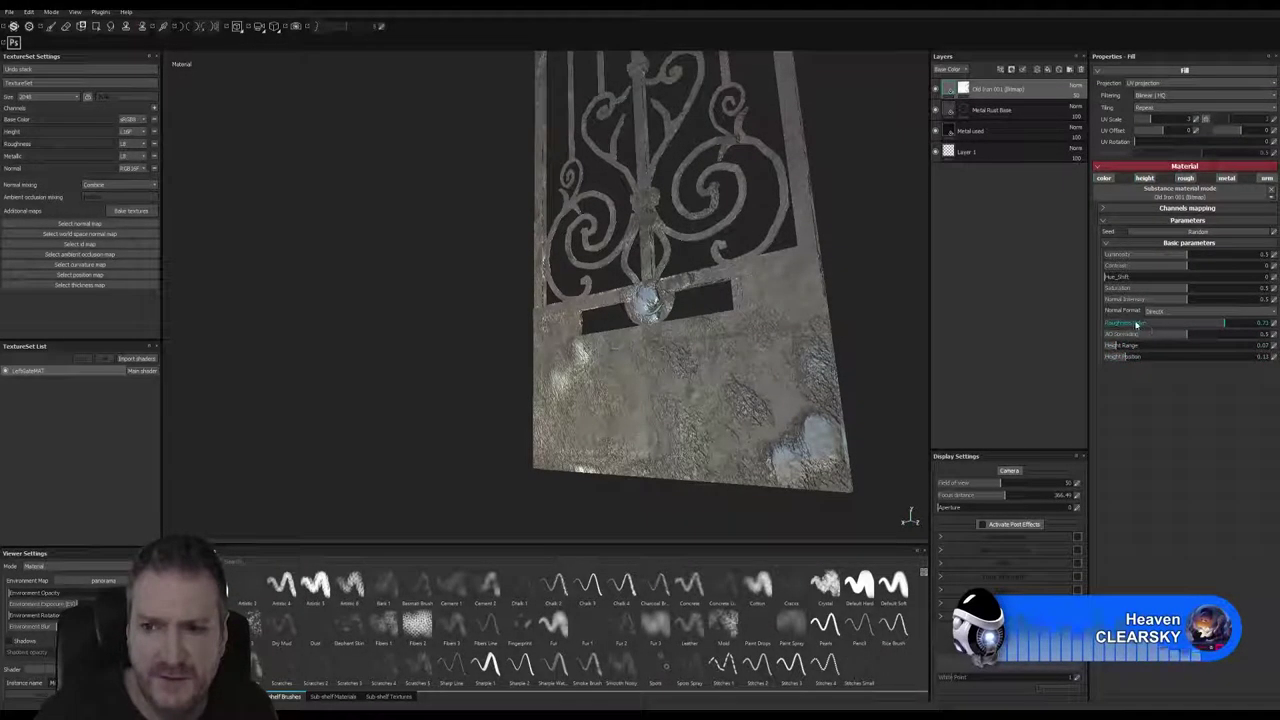
pyautogui.click(1135, 323)
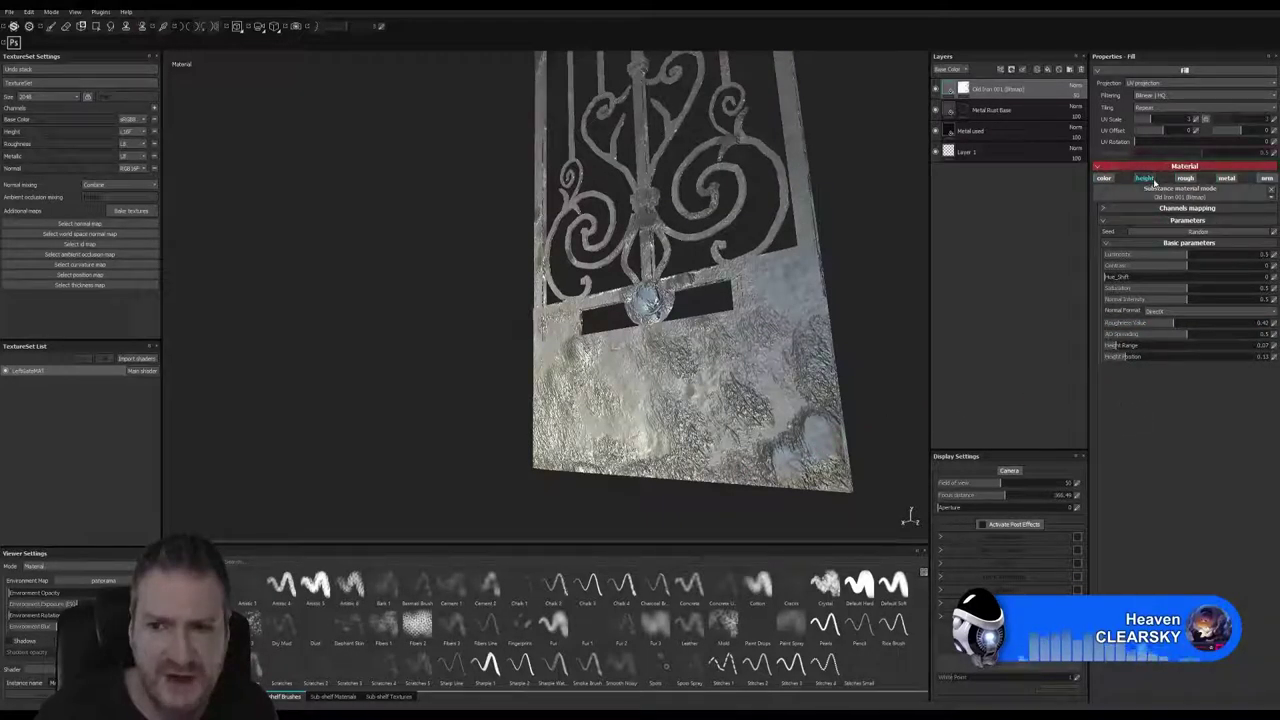
pyautogui.click(1152, 183)
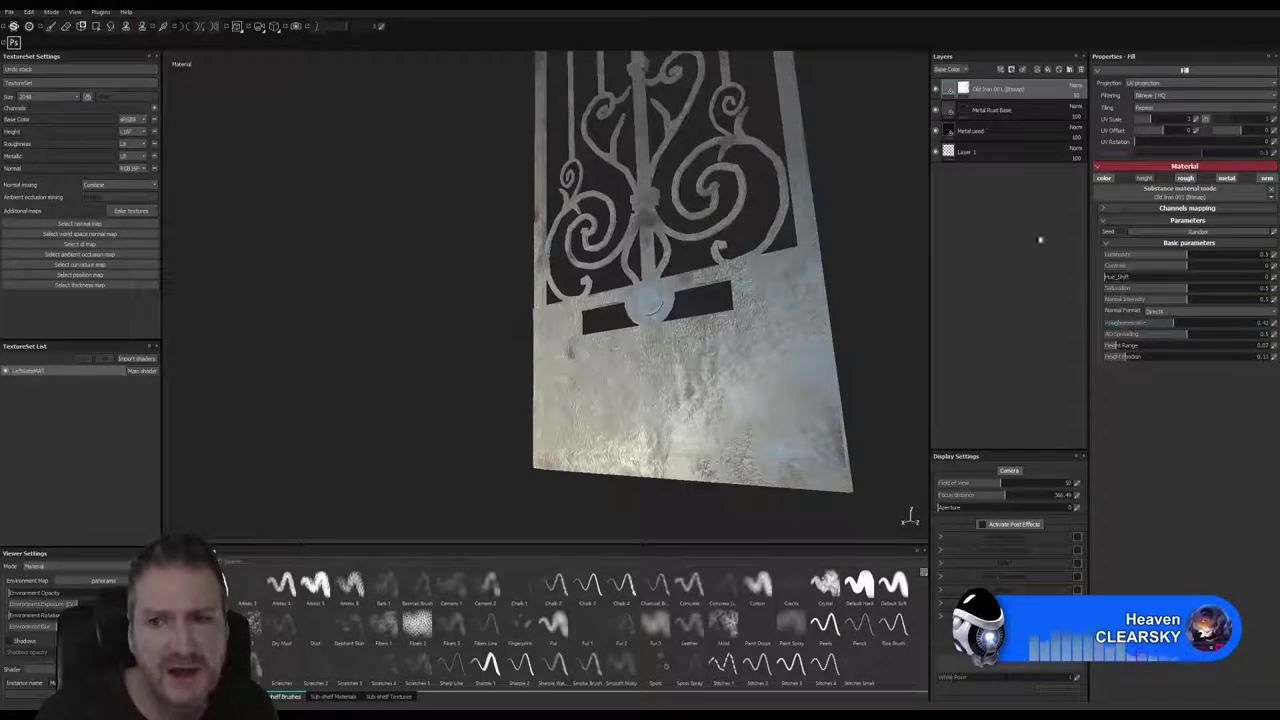
# Step: Try different Roughness Values on the Old Iron 001 layer and settle on 0.81
pyautogui.click(1134, 324)
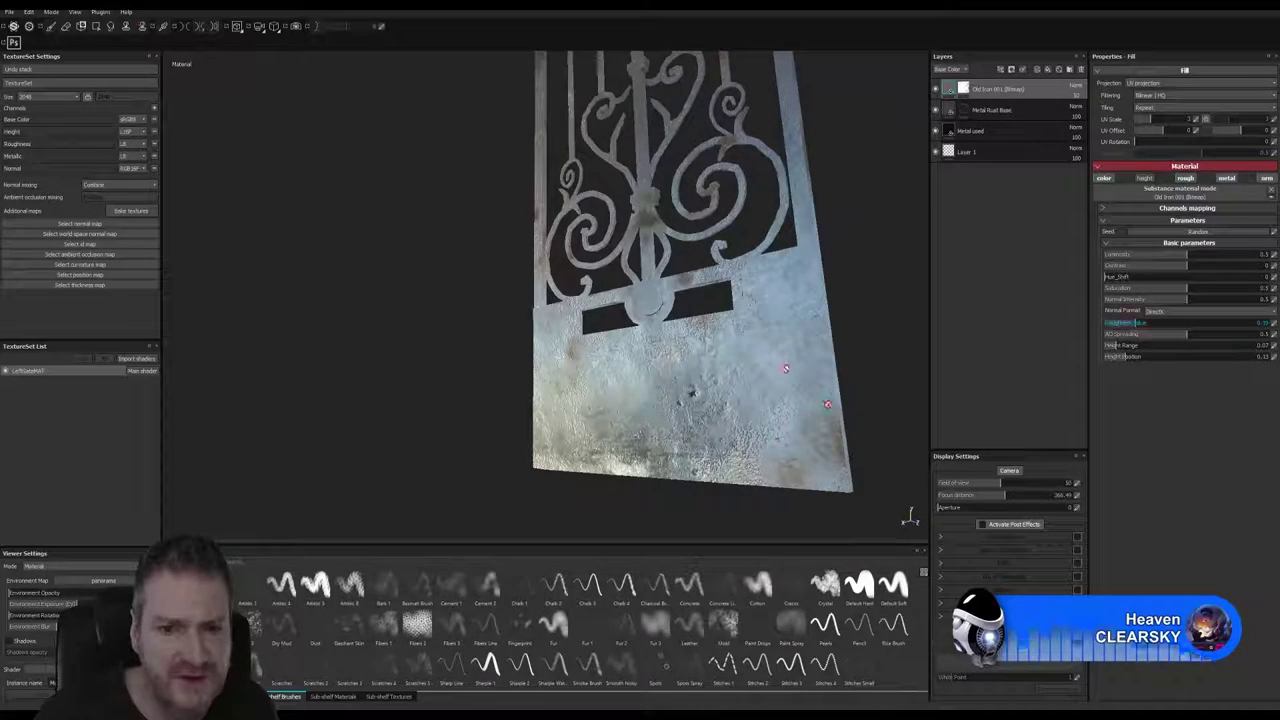
pyautogui.moveTo(837, 314)
pyautogui.keyDown('alt'); pyautogui.mouseDown()
pyautogui.moveTo(903, 326)
pyautogui.moveTo(850, 313)
pyautogui.mouseUp(); pyautogui.keyUp('alt')
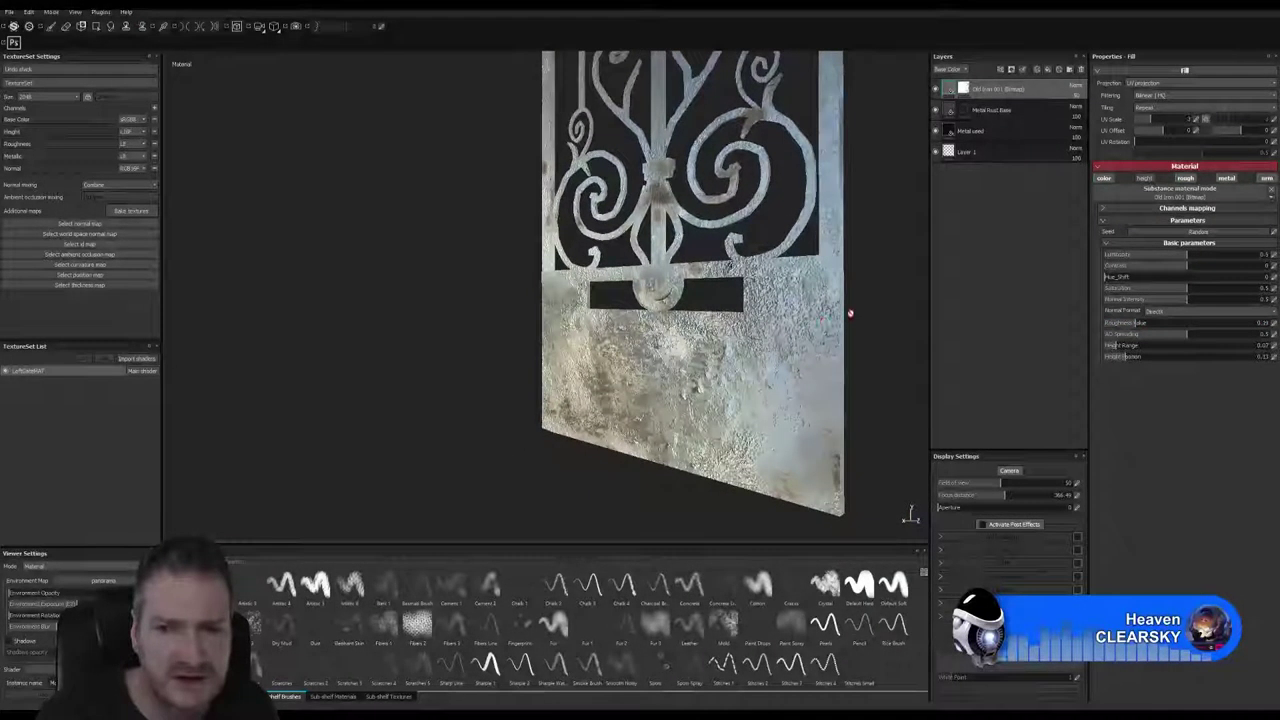
pyautogui.click(1220, 326)
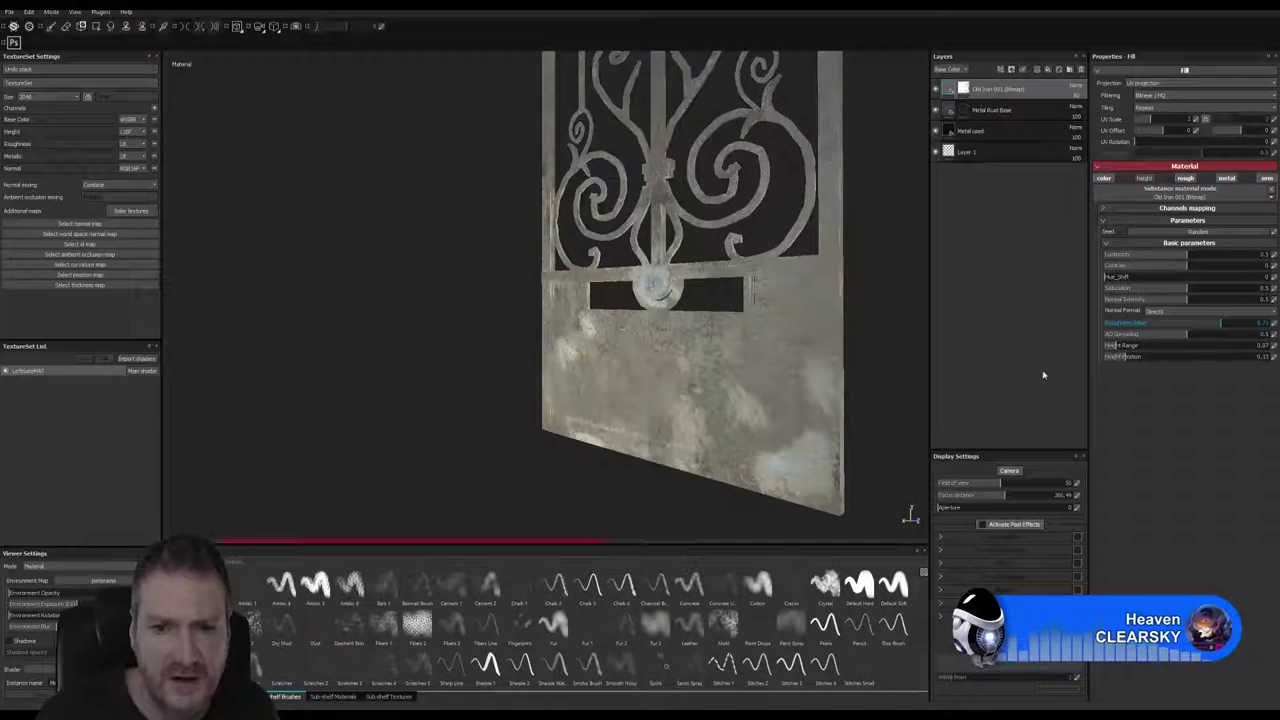
pyautogui.keyDown('alt'); pyautogui.moveTo(751, 387); pyautogui.dragTo(823, 374); pyautogui.keyUp('alt')
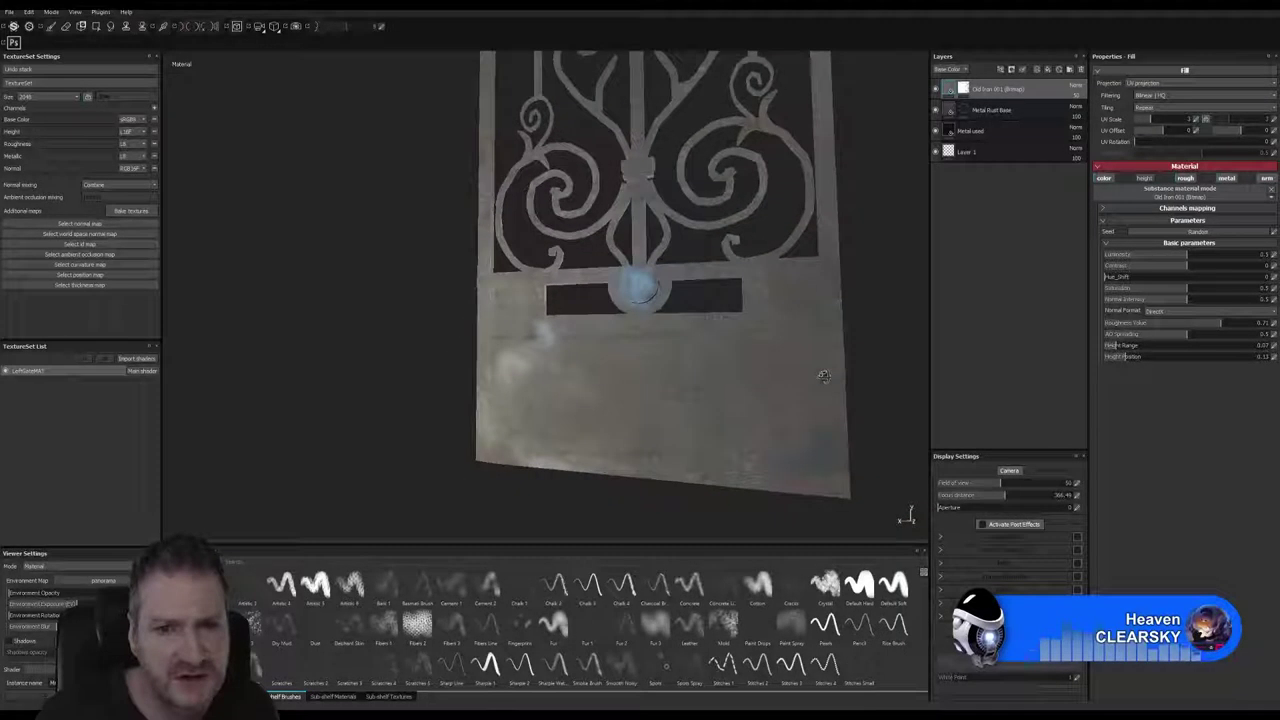
pyautogui.click(1238, 324)
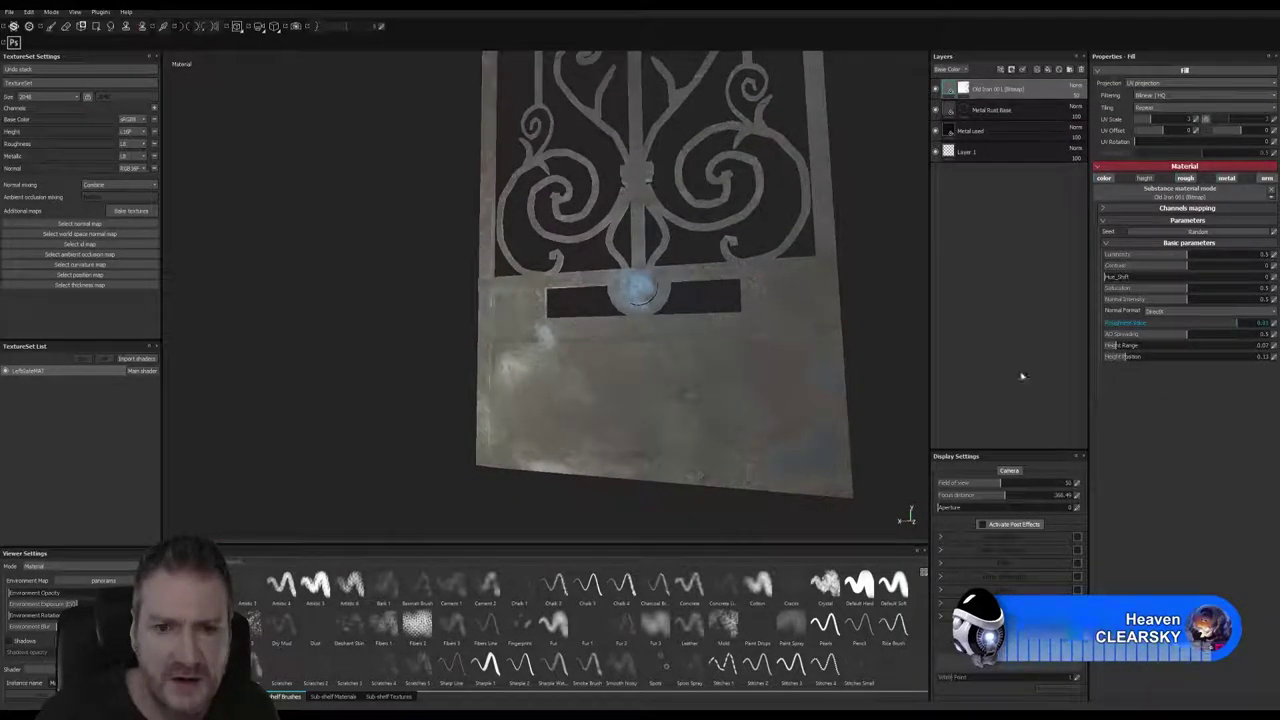
pyautogui.keyDown('alt'); pyautogui.moveTo(800, 374); pyautogui.dragTo(843, 422); pyautogui.keyUp('alt')
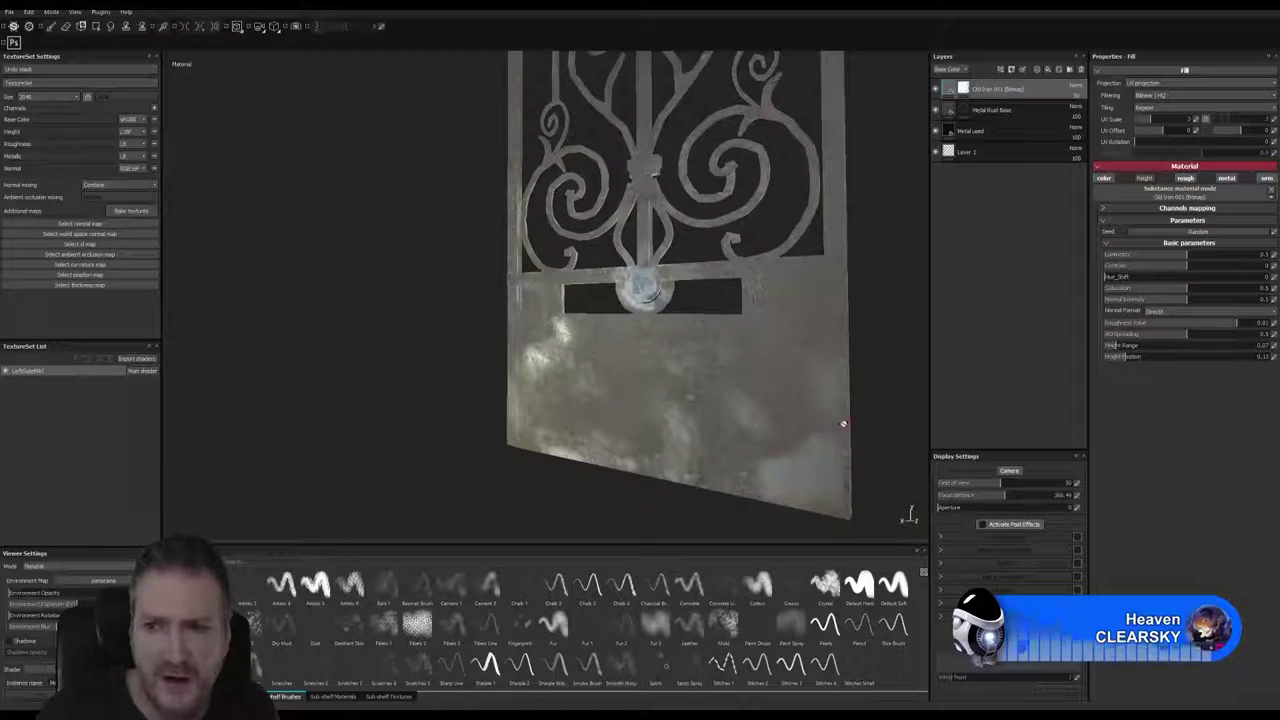
# Step: Hide and show the Old Iron 001, Metal Rust Base and Metal used layers one by one to compare their effect
pyautogui.click(938, 90)
pyautogui.click(938, 90)
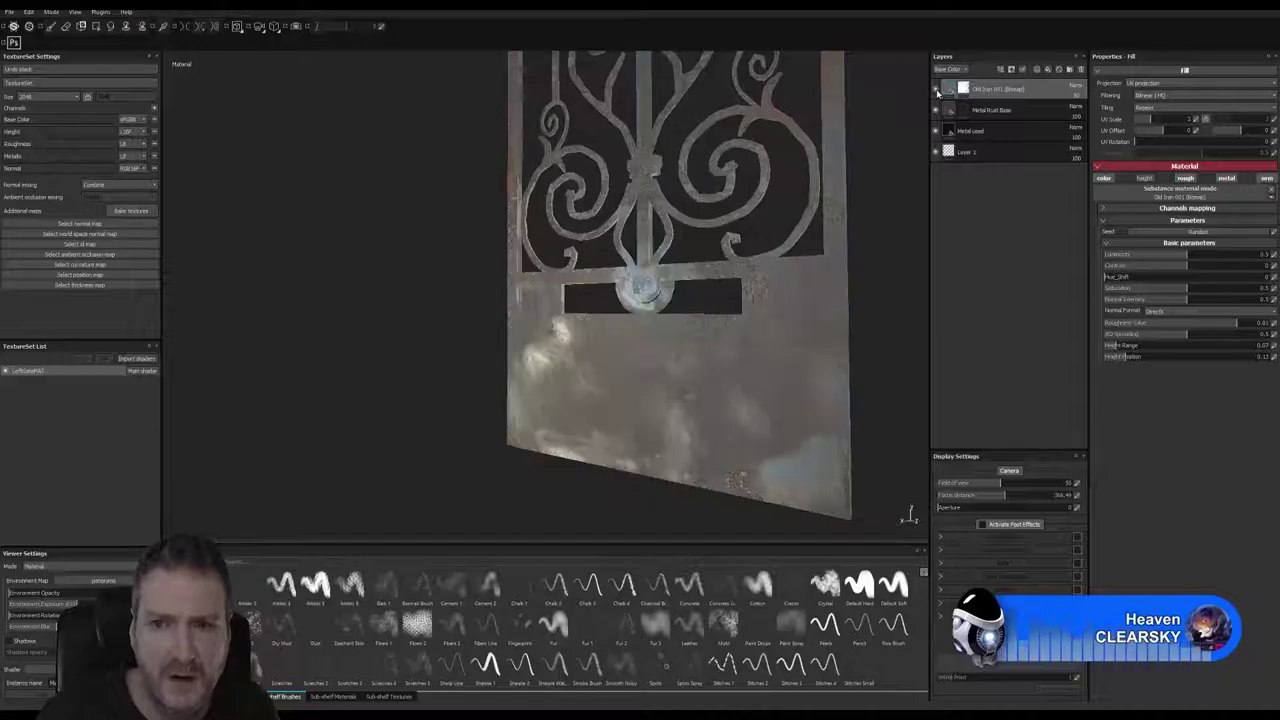
pyautogui.click(937, 110)
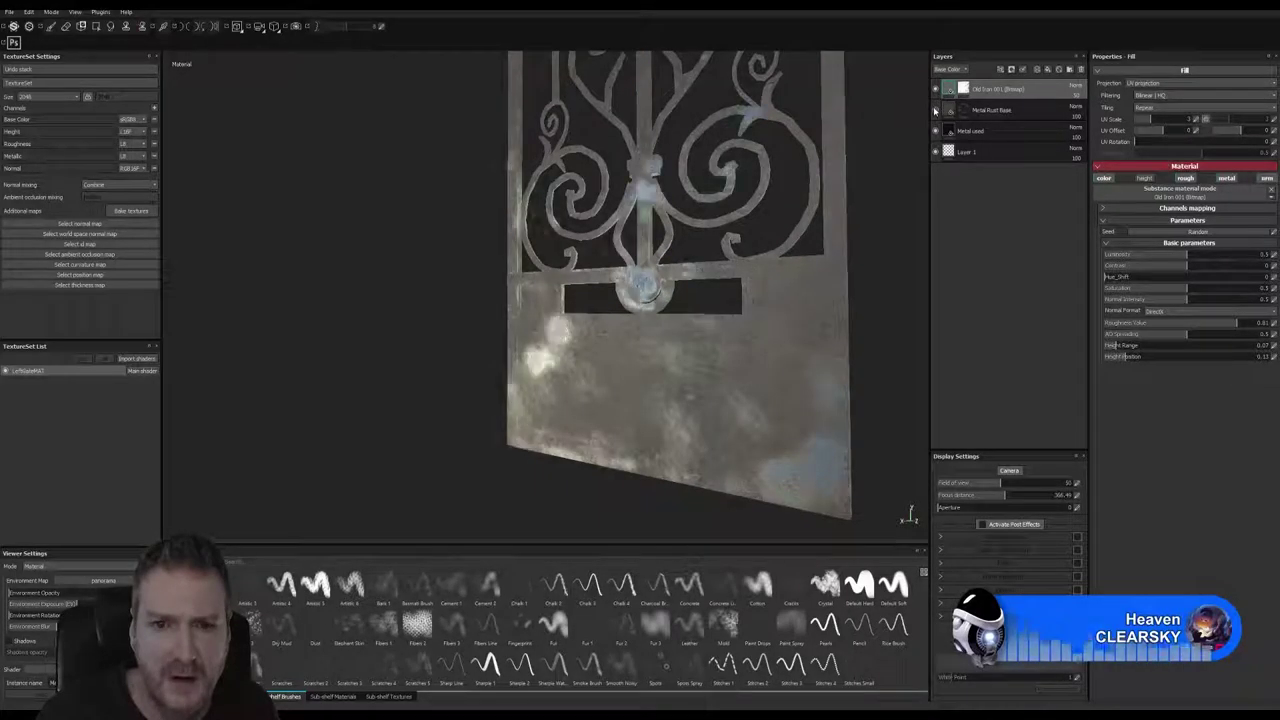
pyautogui.click(937, 110)
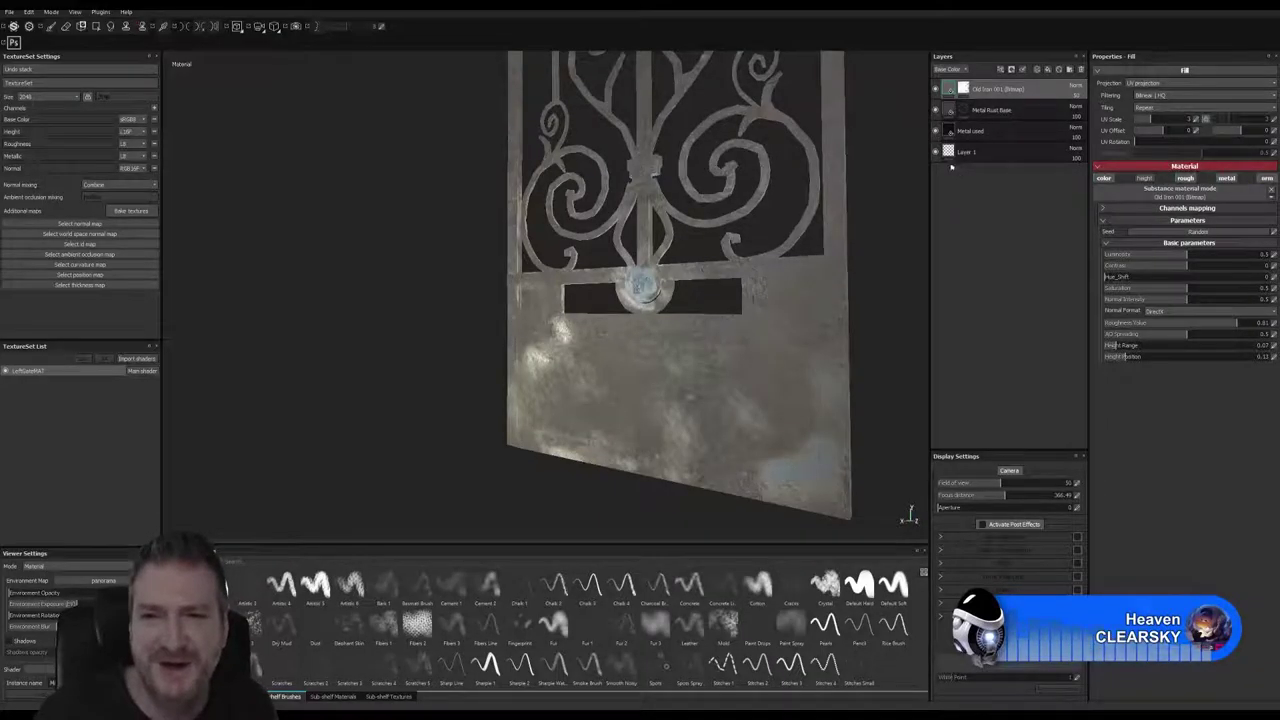
pyautogui.click(936, 132)
pyautogui.click(936, 132)
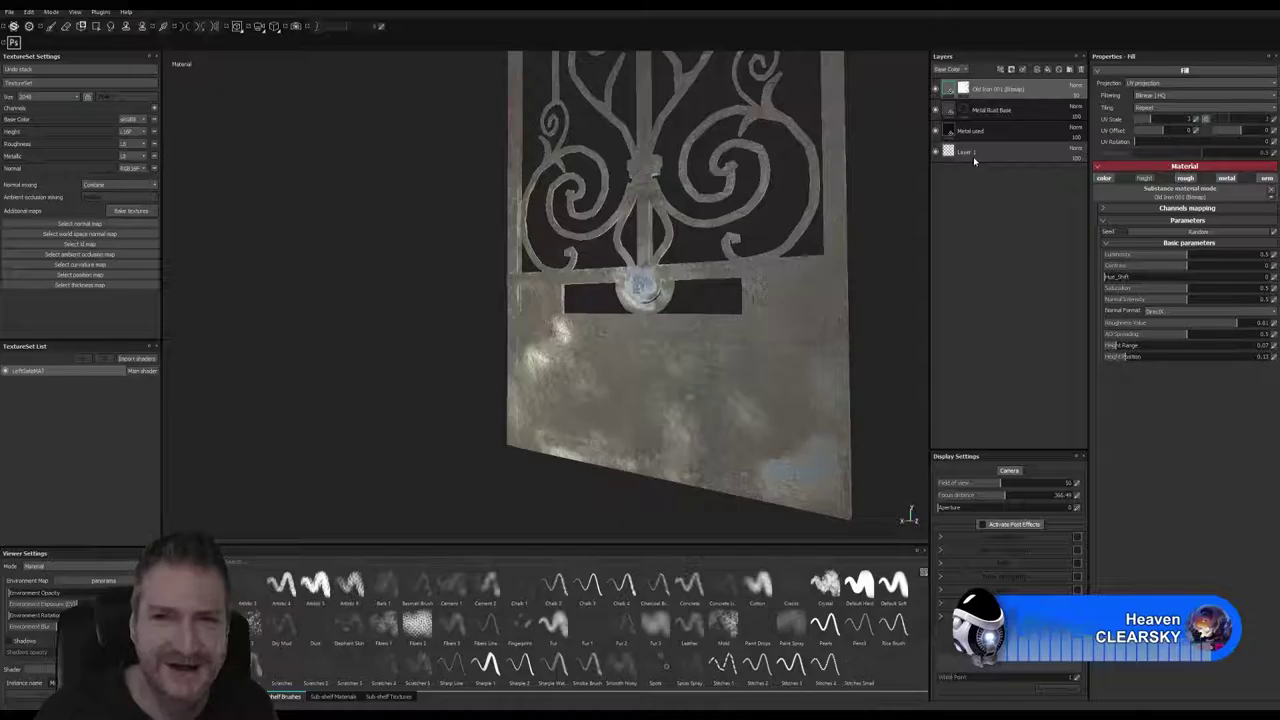
# Step: Delete the unused paint layer, Layer 1, at the bottom of the layer stack
pyautogui.click(973, 156)
pyautogui.rightClick(975, 157)
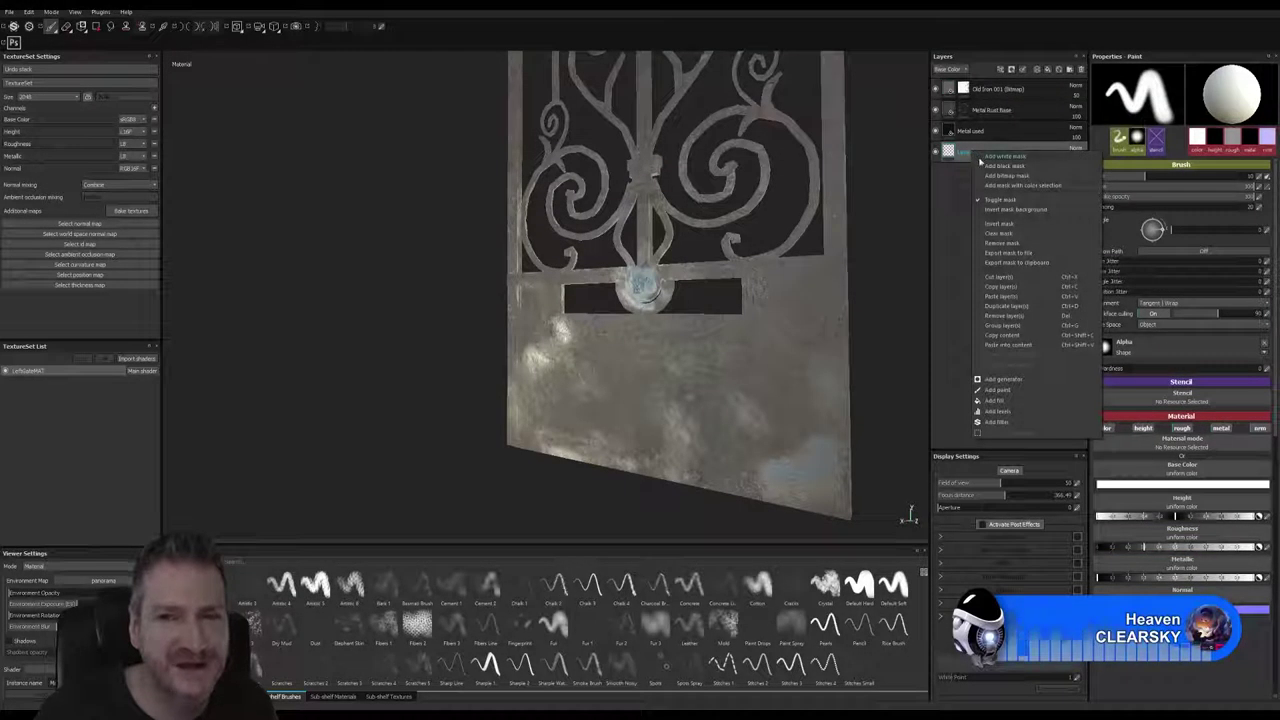
pyautogui.click(1015, 316)
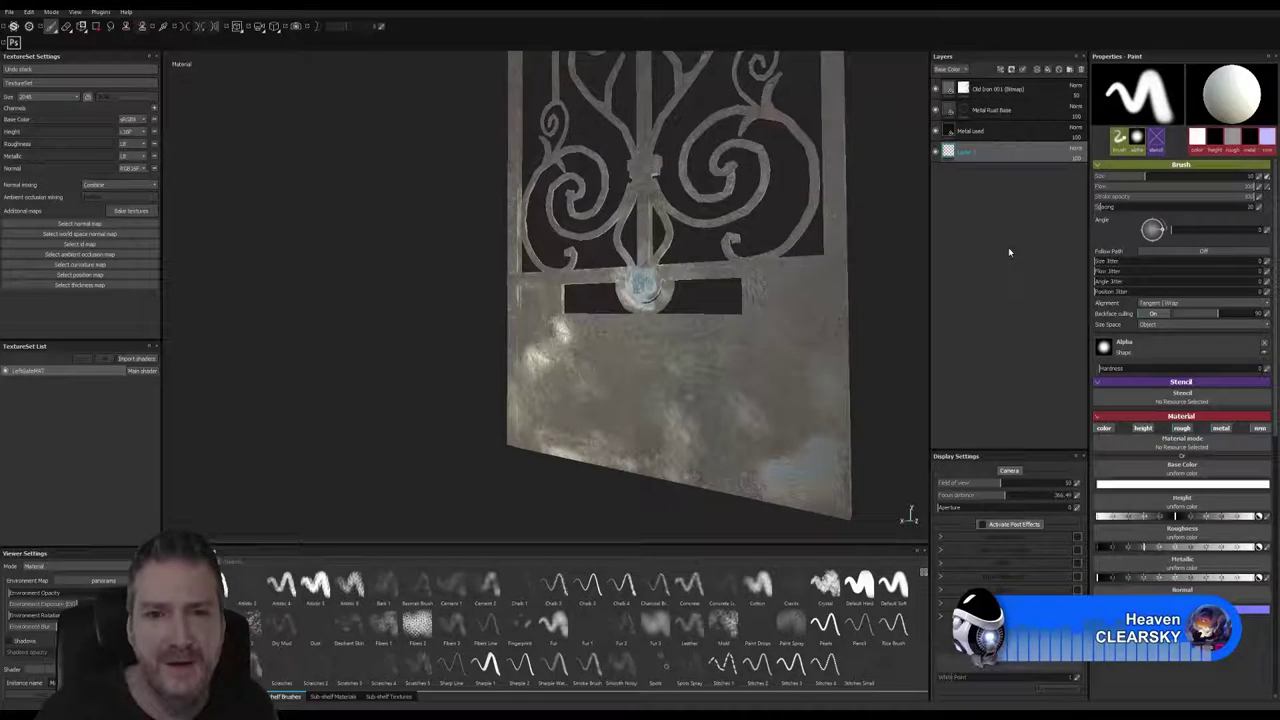
pyautogui.press('Delete')
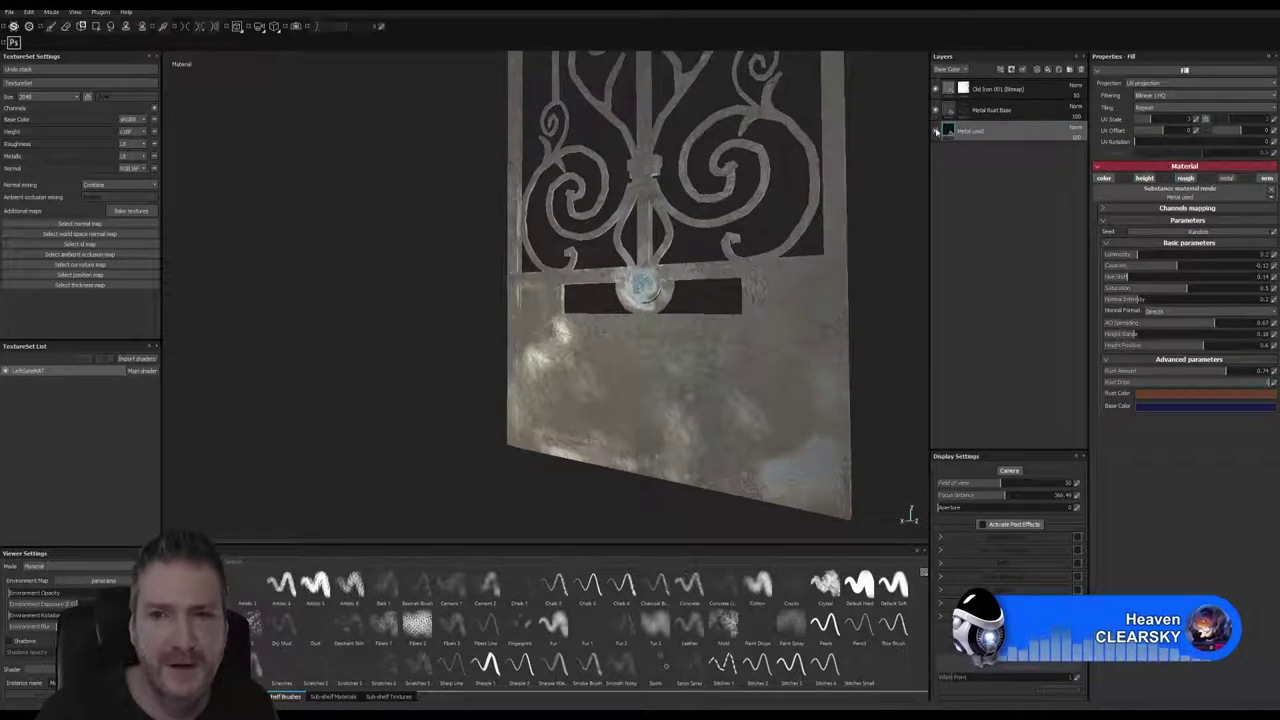
# Step: Compare the gate with and without the Metal used layer and set that layer's Height Position to 0.55
pyautogui.click(936, 131)
pyautogui.click(936, 131)
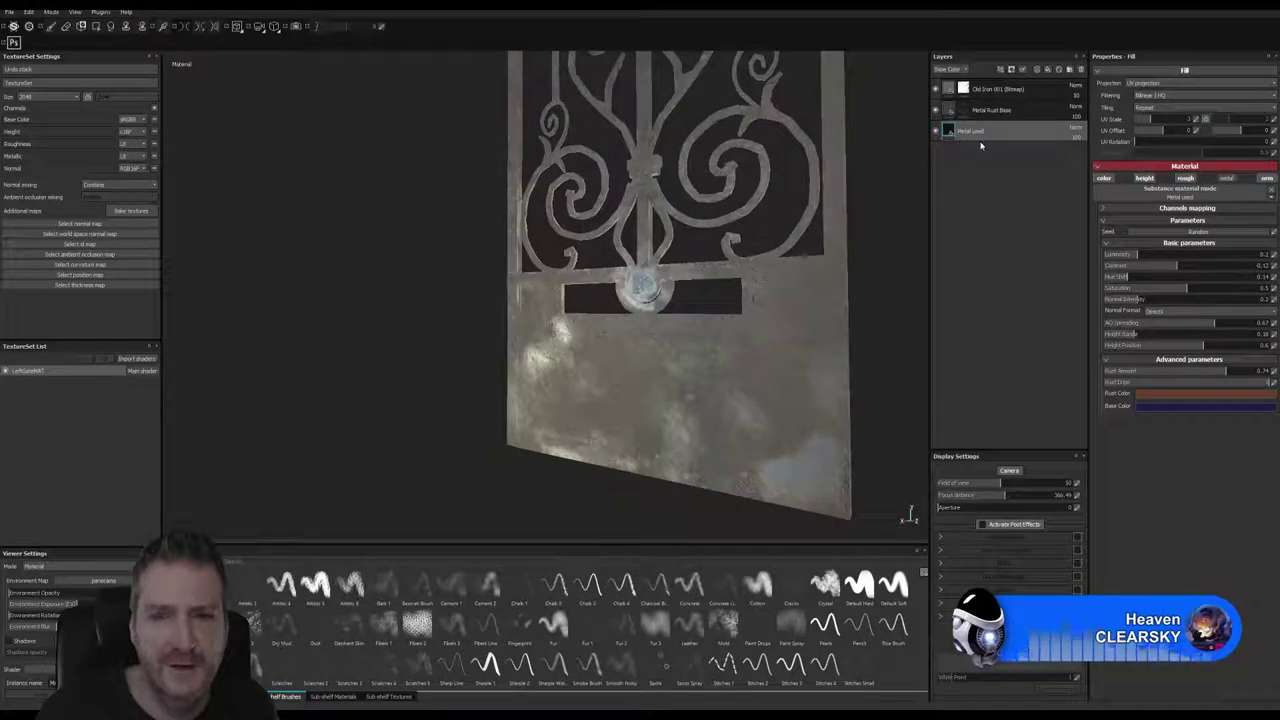
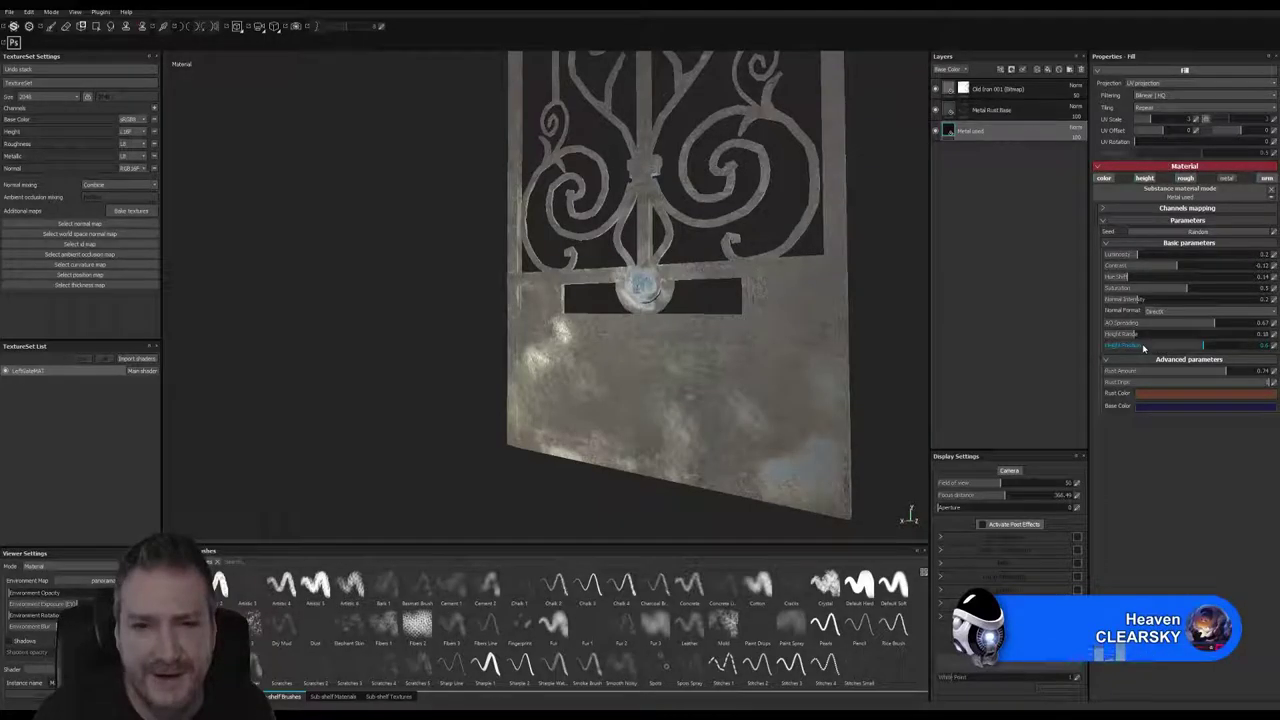
pyautogui.click(1143, 347)
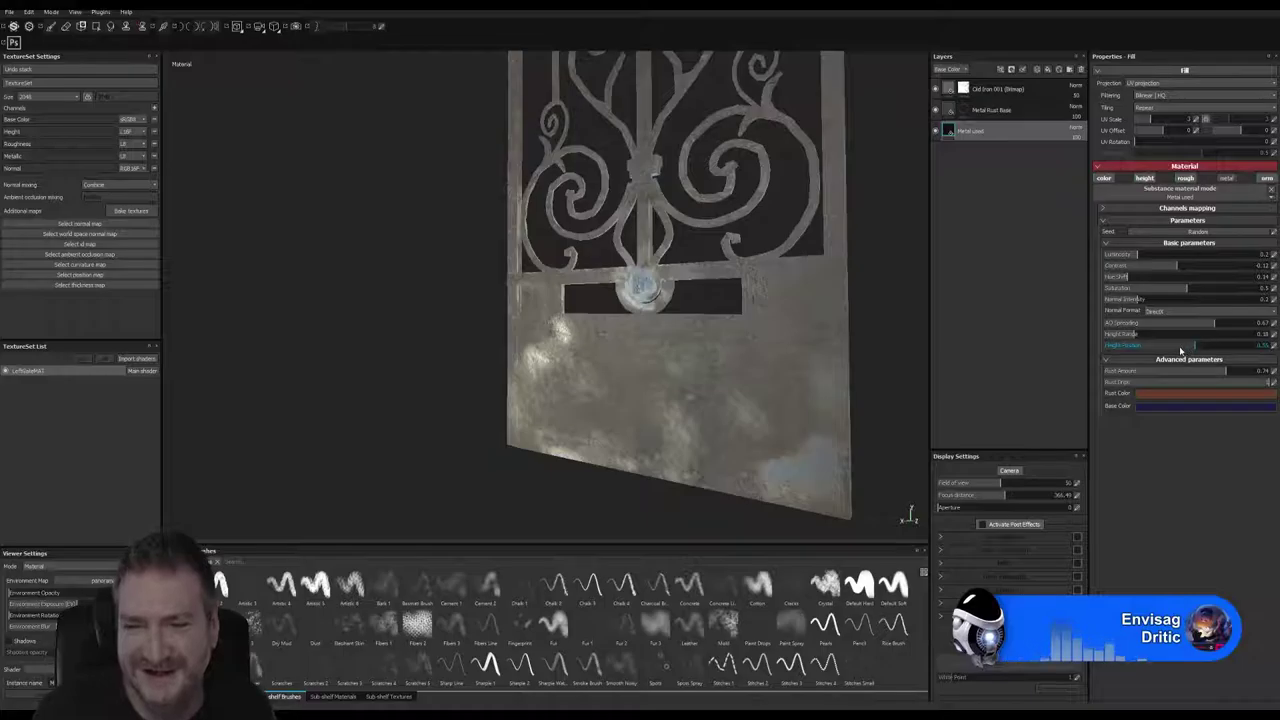
pyautogui.keyDown('alt'); pyautogui.moveTo(857, 309); pyautogui.dragTo(951, 287); pyautogui.keyUp('alt')
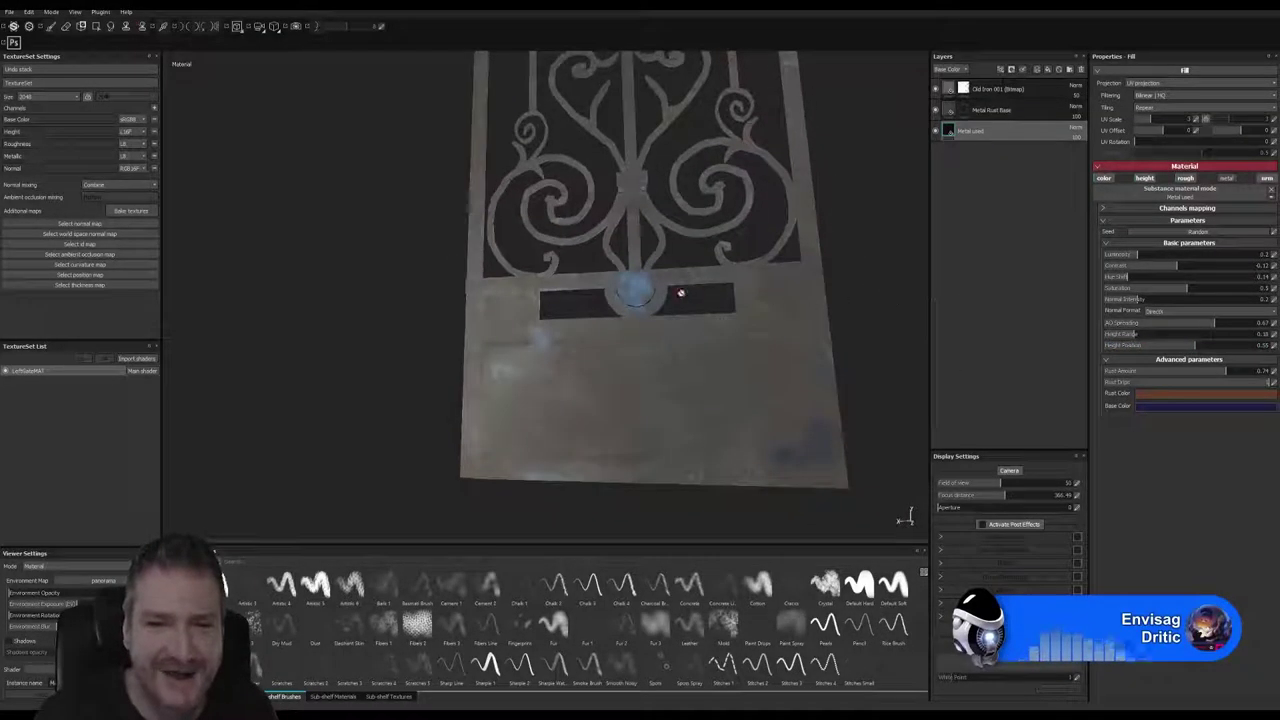
pyautogui.keyDown('alt'); pyautogui.moveTo(846, 309); pyautogui.dragTo(741, 323); pyautogui.keyUp('alt')
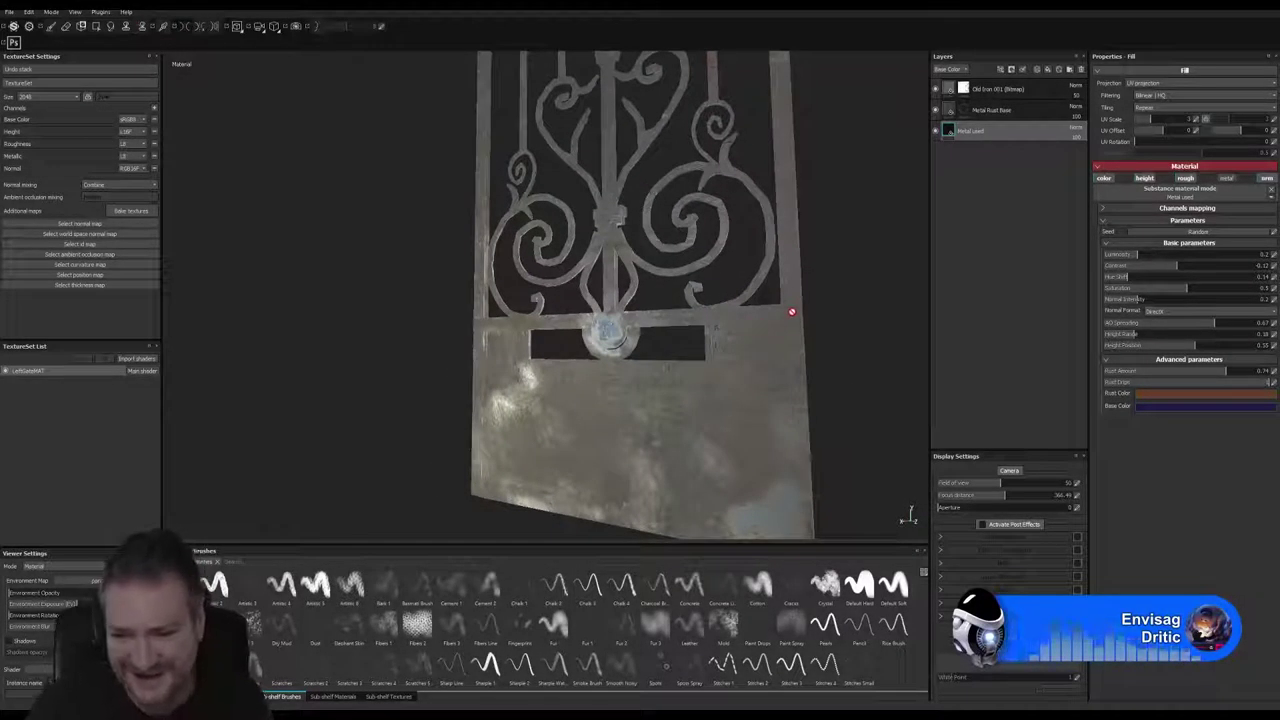
pyautogui.moveTo(810, 316)
pyautogui.keyDown('alt'); pyautogui.mouseDown()
pyautogui.moveTo(837, 237)
pyautogui.moveTo(894, 277)
pyautogui.moveTo(838, 322)
pyautogui.moveTo(790, 318)
pyautogui.moveTo(823, 337)
pyautogui.moveTo(829, 360)
pyautogui.moveTo(779, 362)
pyautogui.moveTo(806, 337)
pyautogui.mouseUp(); pyautogui.keyUp('alt')
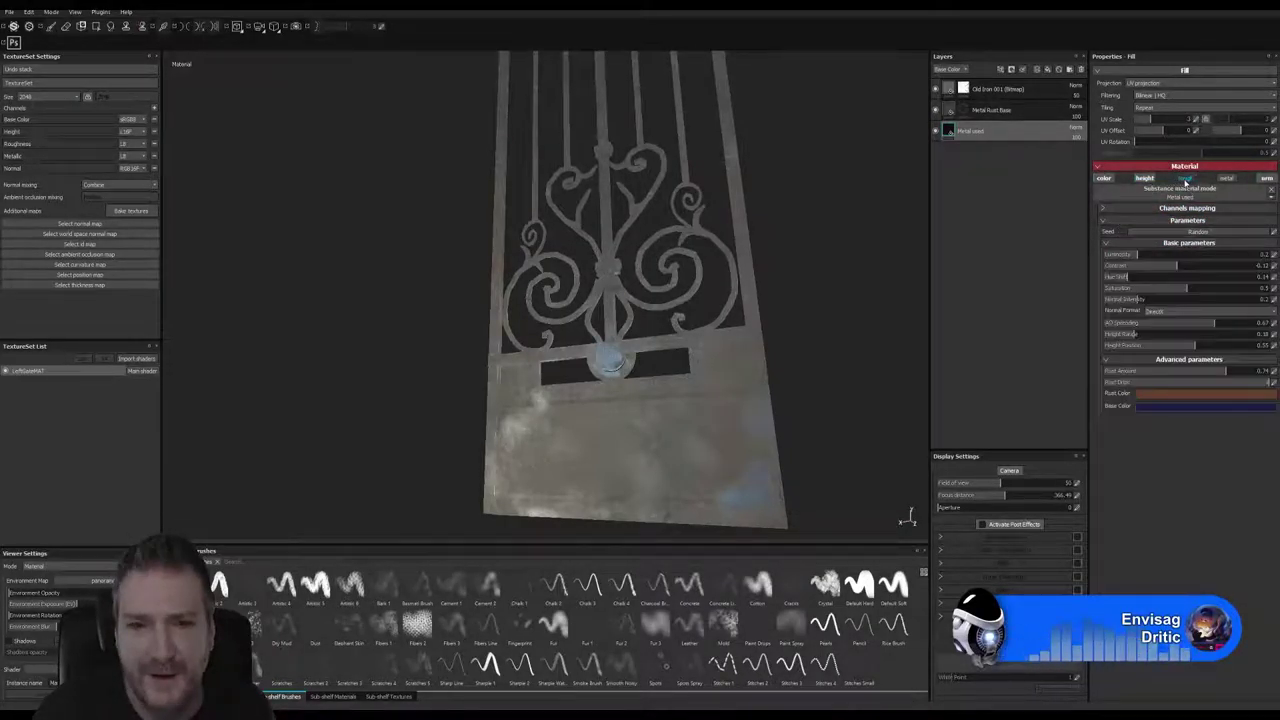
# Step: Compare the gate with the Metal used layer's roughness channel on and off from several angles, leaving the channel off
pyautogui.moveTo(793, 362)
pyautogui.keyDown('alt'); pyautogui.mouseDown()
pyautogui.moveTo(835, 358)
pyautogui.moveTo(847, 340)
pyautogui.moveTo(771, 369)
pyautogui.mouseUp(); pyautogui.keyUp('alt')
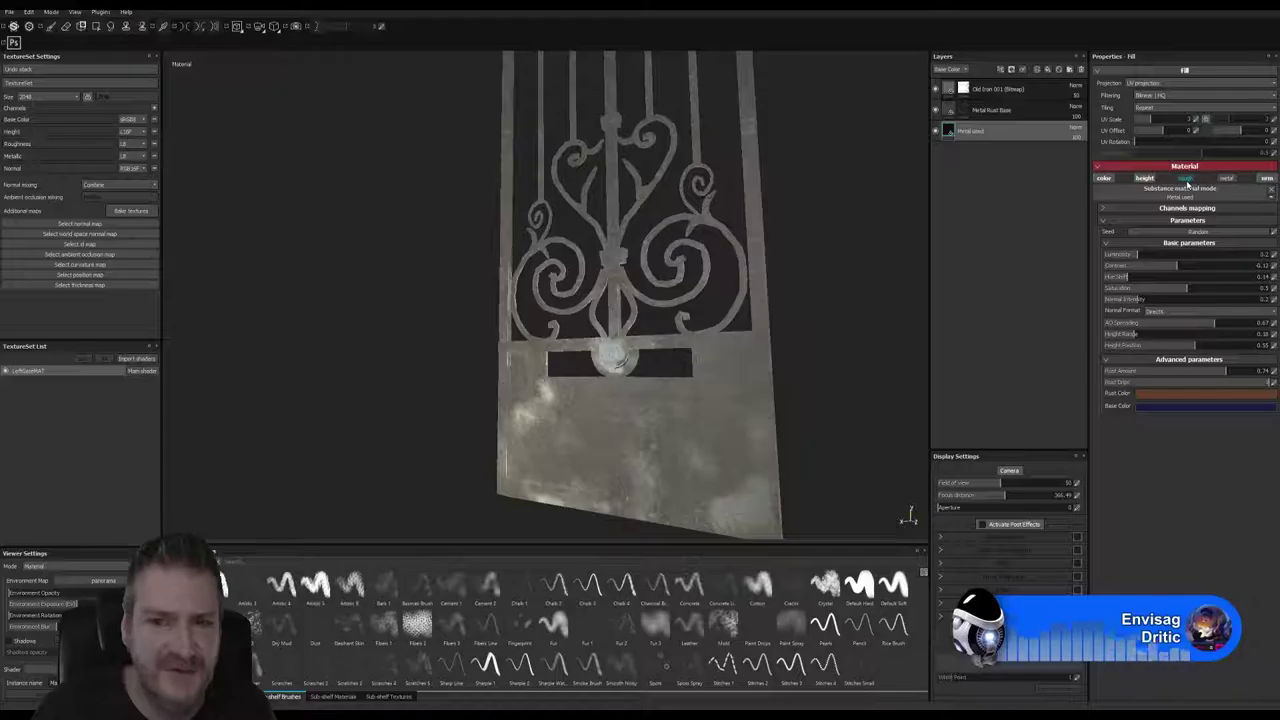
pyautogui.click(1185, 178)
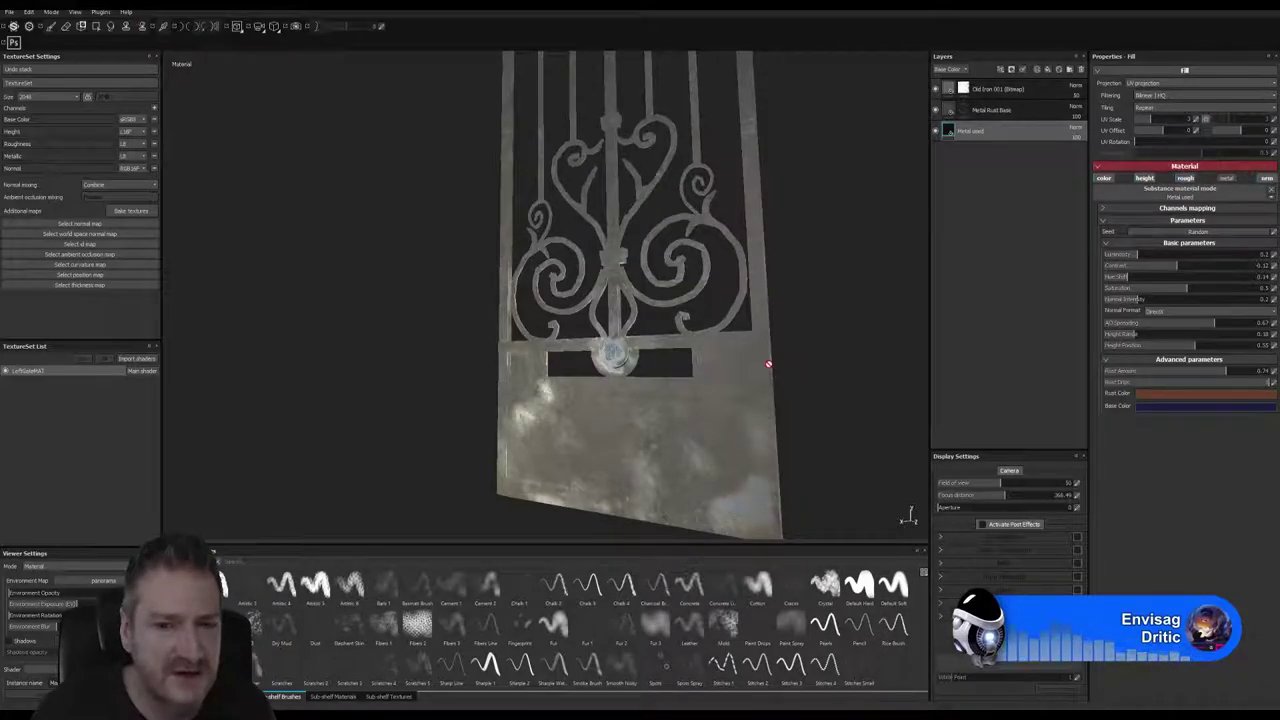
pyautogui.keyDown('alt'); pyautogui.moveTo(766, 363); pyautogui.dragTo(618, 384); pyautogui.keyUp('alt')
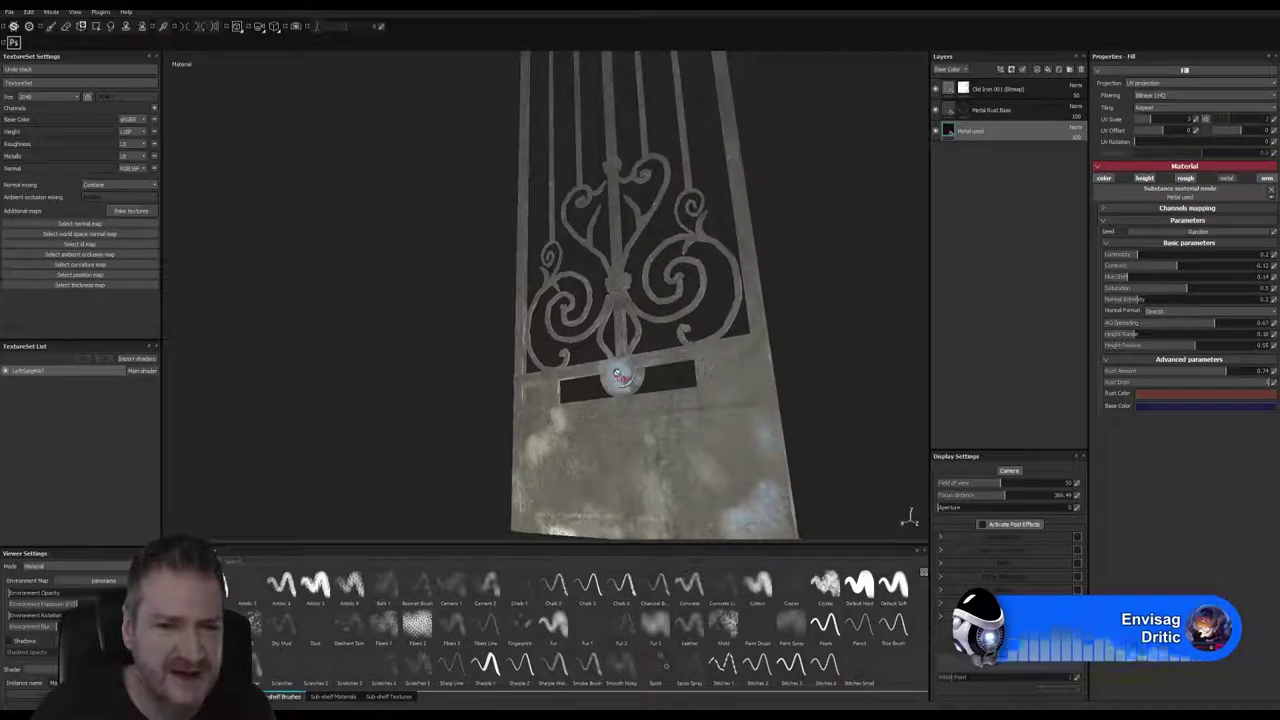
pyautogui.click(1186, 178)
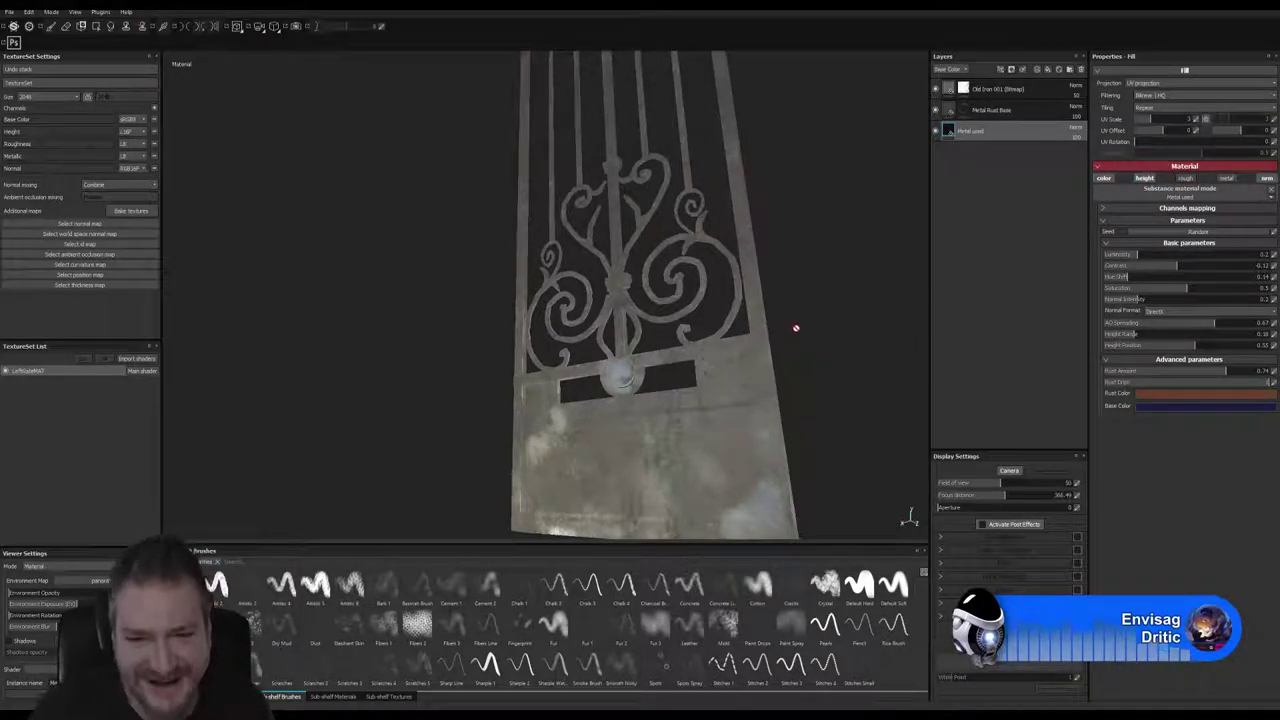
pyautogui.keyDown('alt'); pyautogui.moveTo(796, 328); pyautogui.dragTo(638, 372); pyautogui.keyUp('alt')
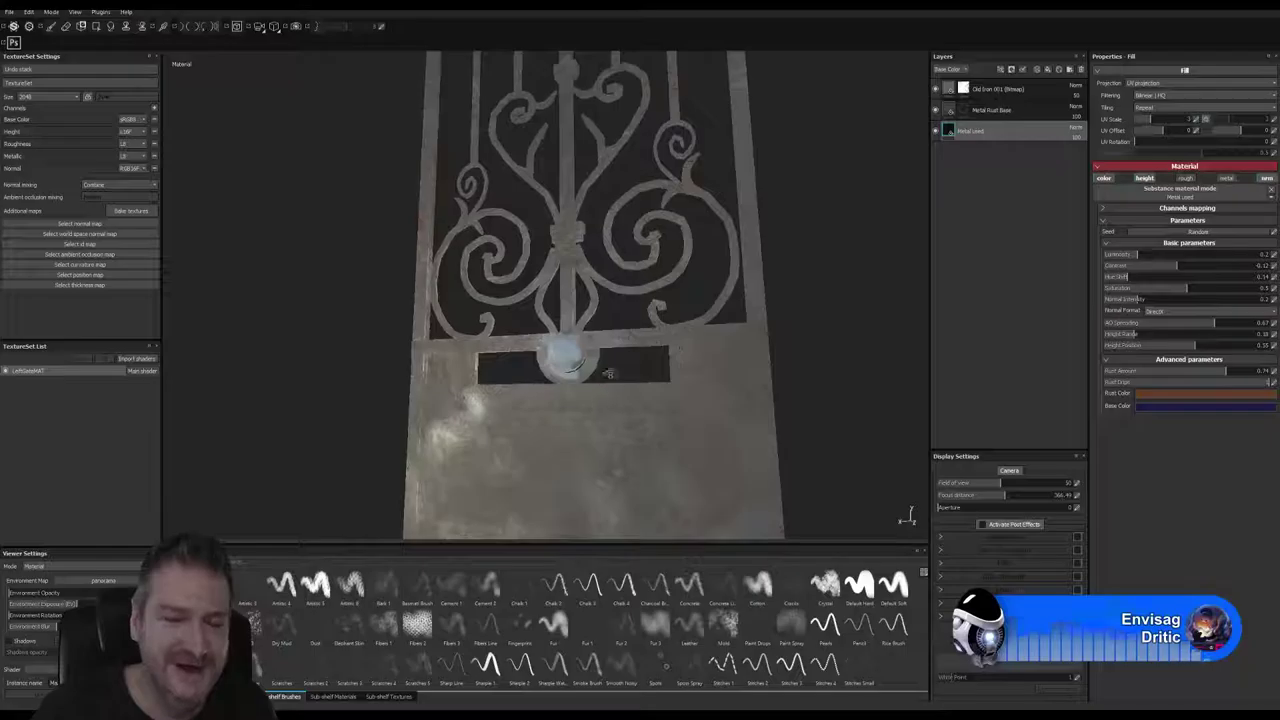
pyautogui.keyDown('alt'); pyautogui.moveTo(609, 373); pyautogui.dragTo(680, 355); pyautogui.keyUp('alt')
pyautogui.keyDown('shift'); pyautogui.moveTo(440, 292); pyautogui.dragTo(425, 285, button='right'); pyautogui.keyUp('shift')
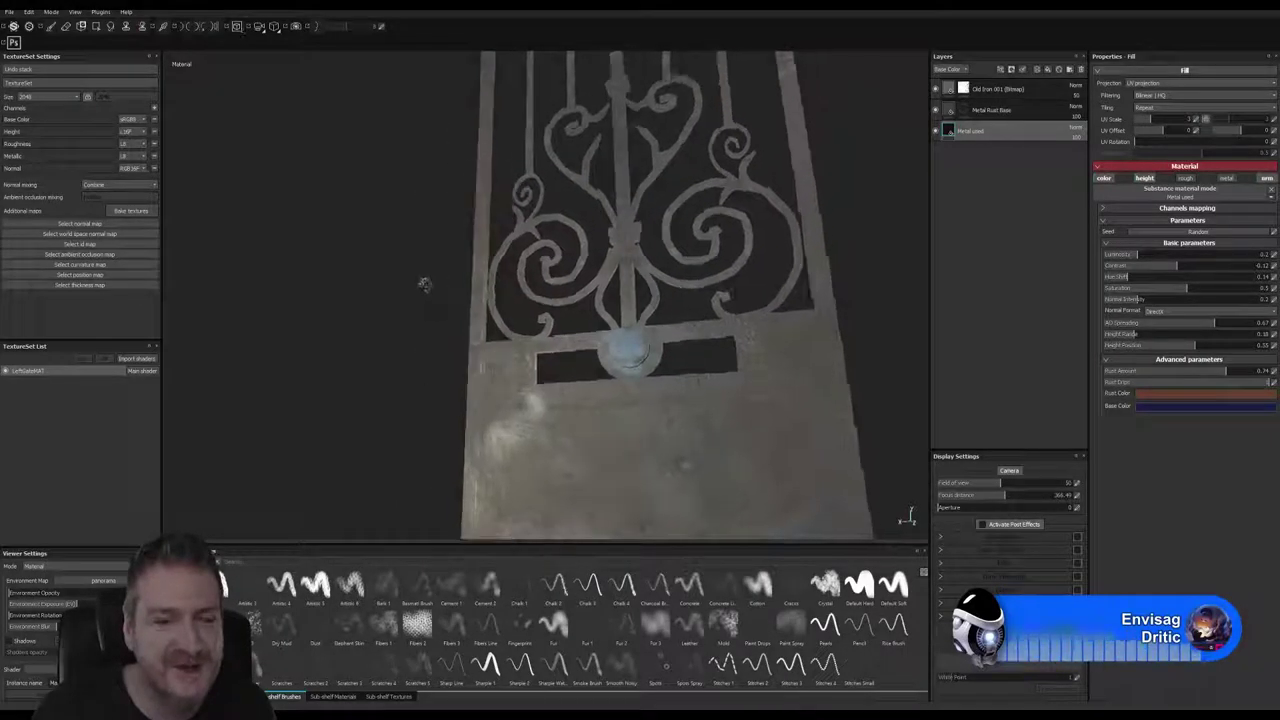
pyautogui.keyDown('alt'); pyautogui.moveTo(424, 284); pyautogui.dragTo(770, 420); pyautogui.keyUp('alt')
pyautogui.keyDown('alt'); pyautogui.moveTo(717, 328); pyautogui.dragTo(848, 362); pyautogui.keyUp('alt')
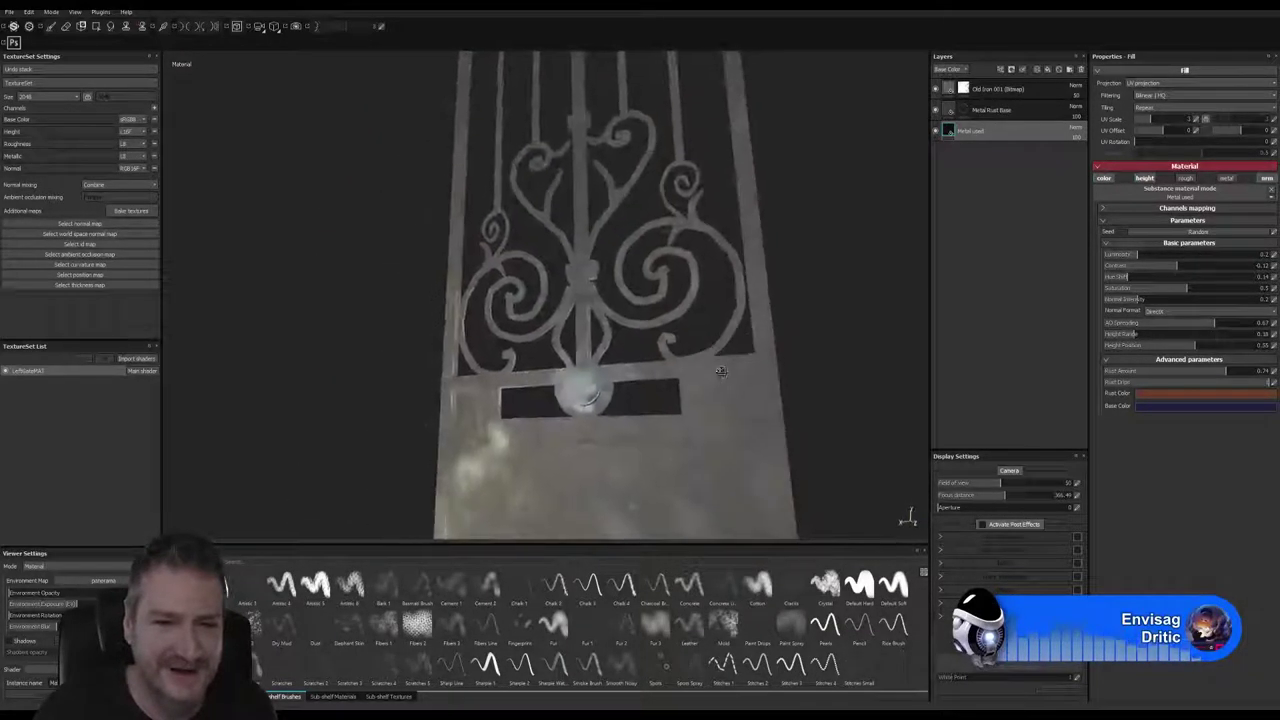
# Step: Hide and show the Metal Rust Base, Old Iron 001 and Metal used layers to compare them, ending with Old Iron 001 selected
pyautogui.click(937, 111)
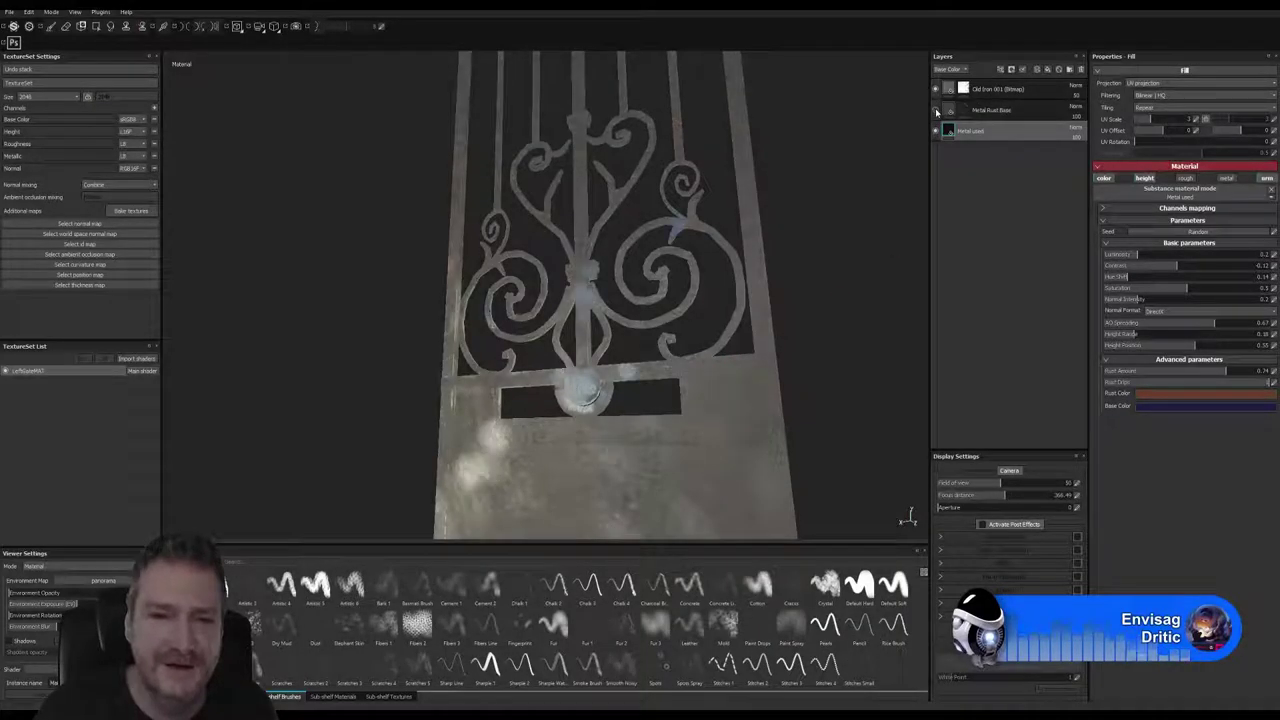
pyautogui.click(936, 89)
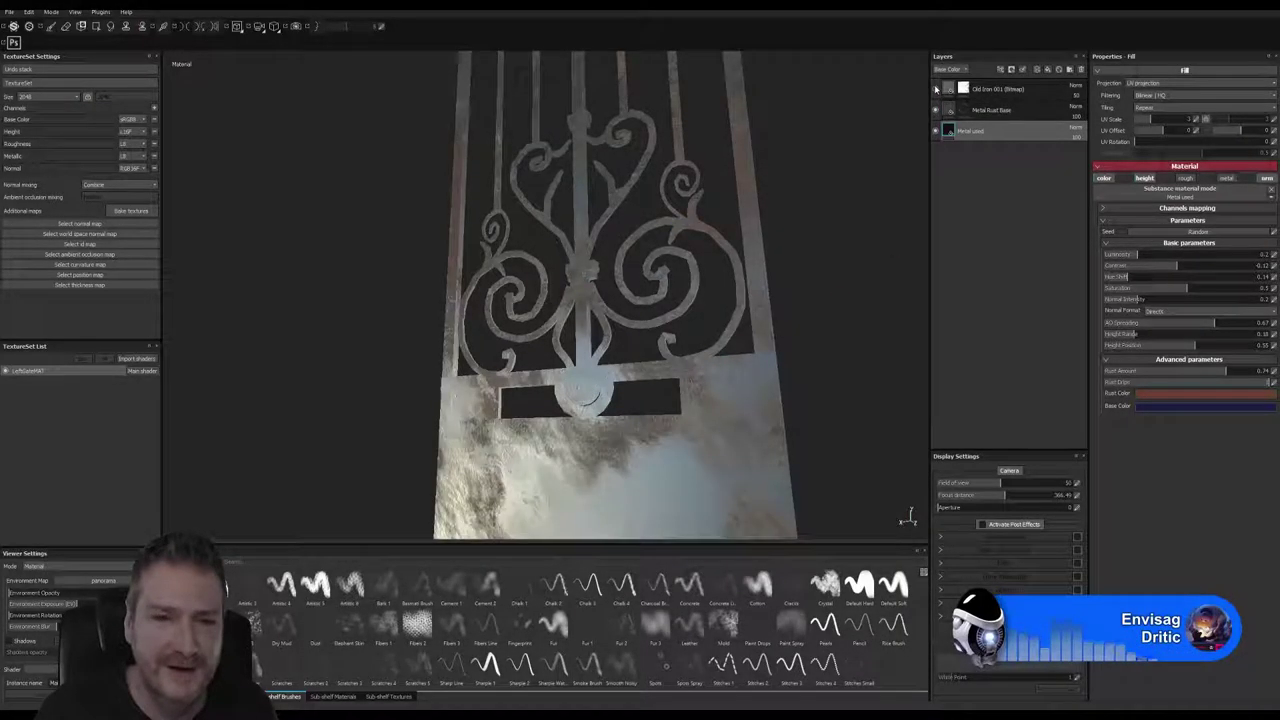
pyautogui.click(936, 89)
pyautogui.click(936, 89)
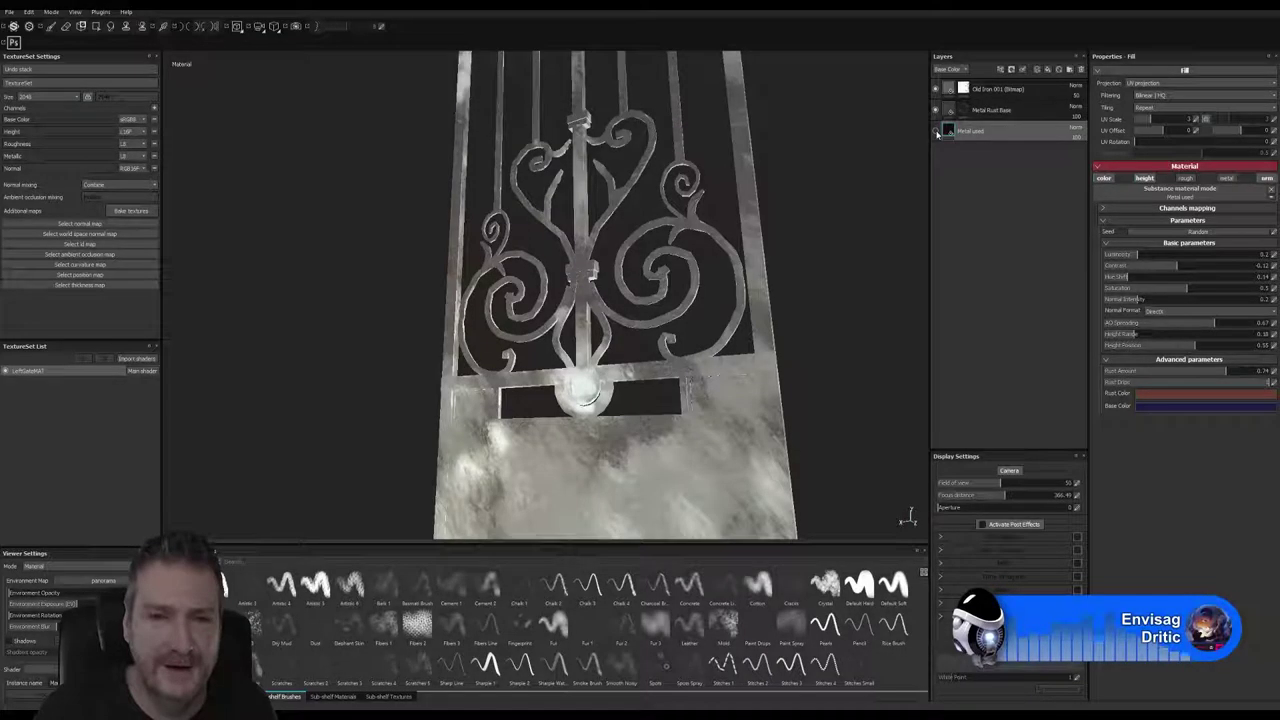
pyautogui.click(936, 131)
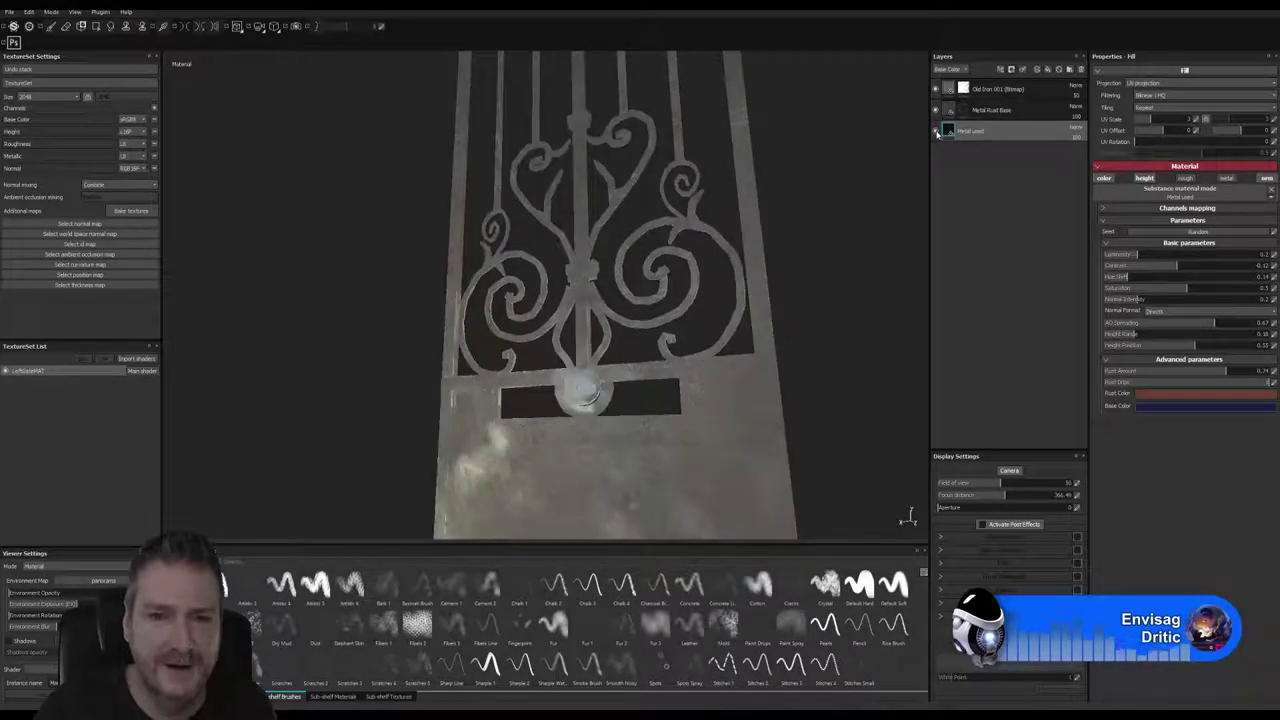
pyautogui.click(944, 89)
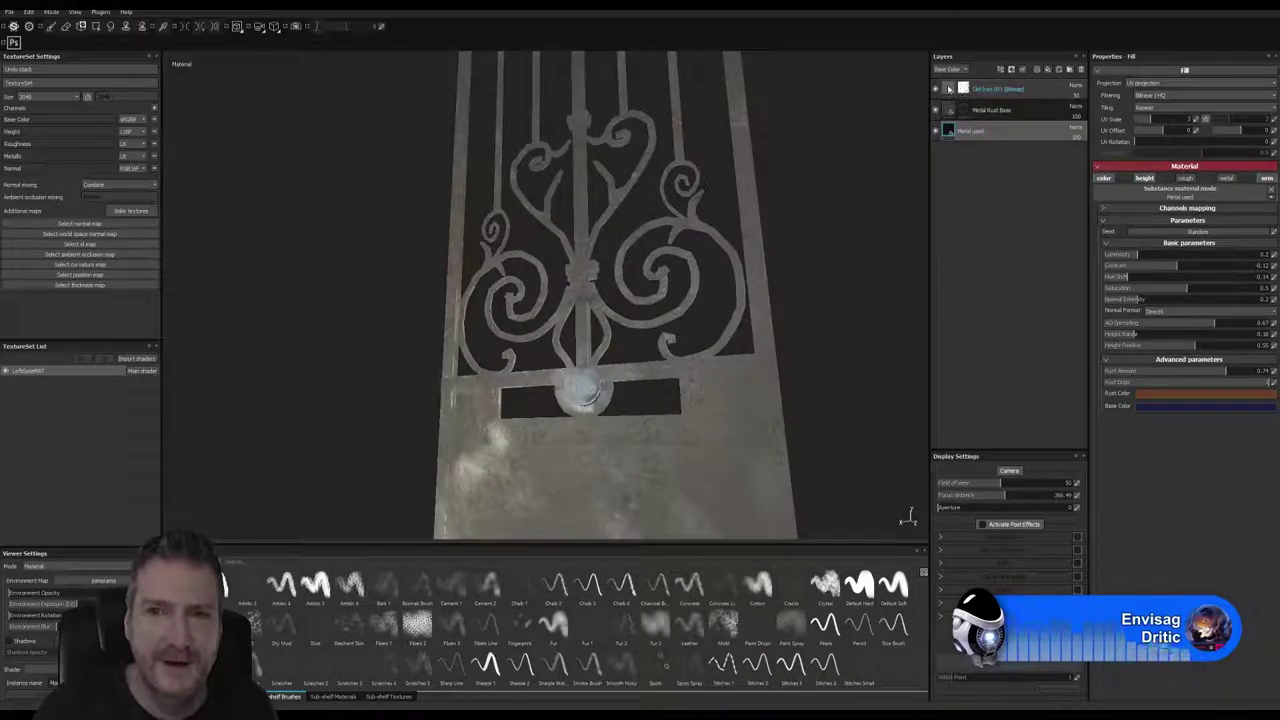
pyautogui.click(948, 89)
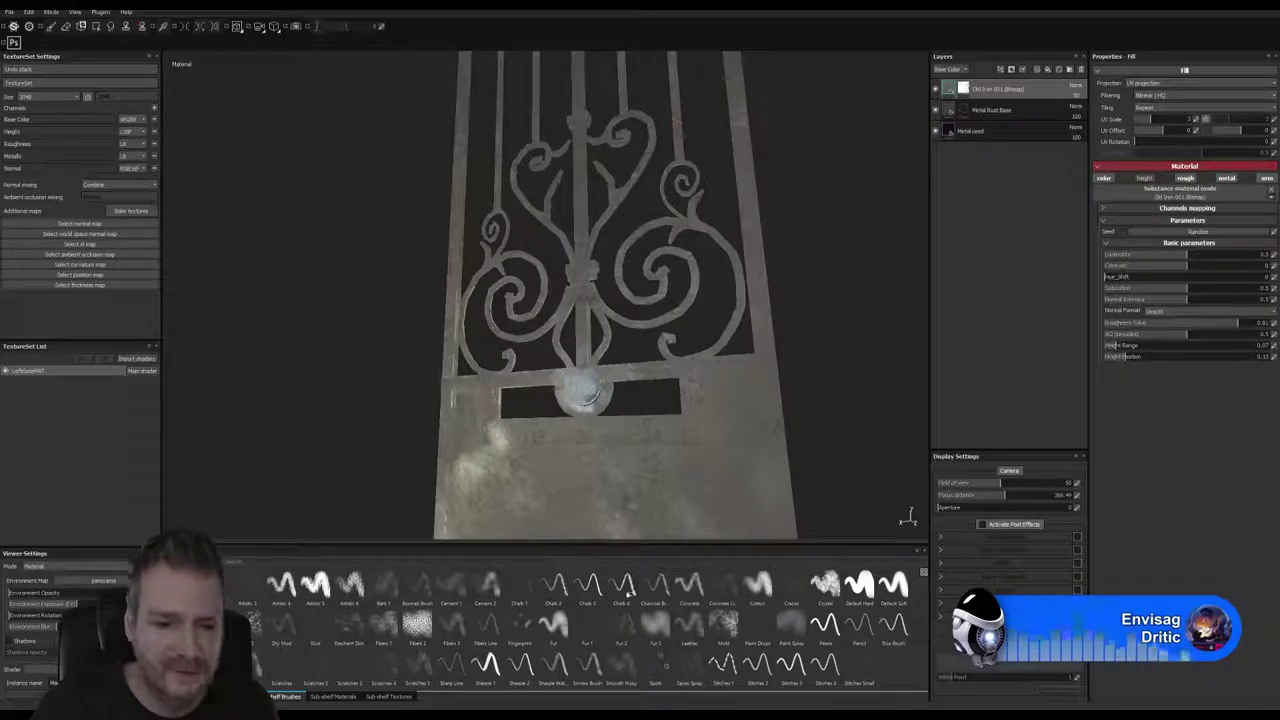
pyautogui.keyDown('alt'); pyautogui.moveTo(754, 386); pyautogui.dragTo(551, 293); pyautogui.keyUp('alt')
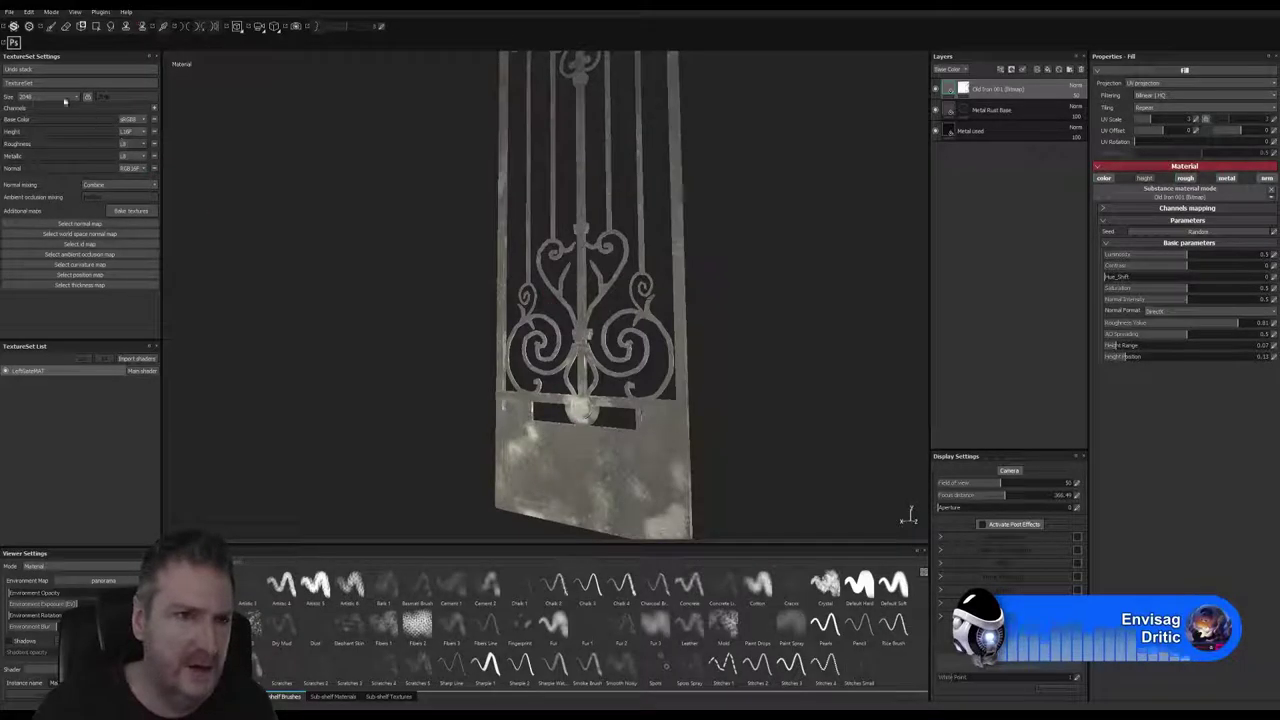
# Step: Save the project as IronDeco in a new IronDeco folder inside the ArtDeco Building exports' Painter folder
pyautogui.click(12, 12)
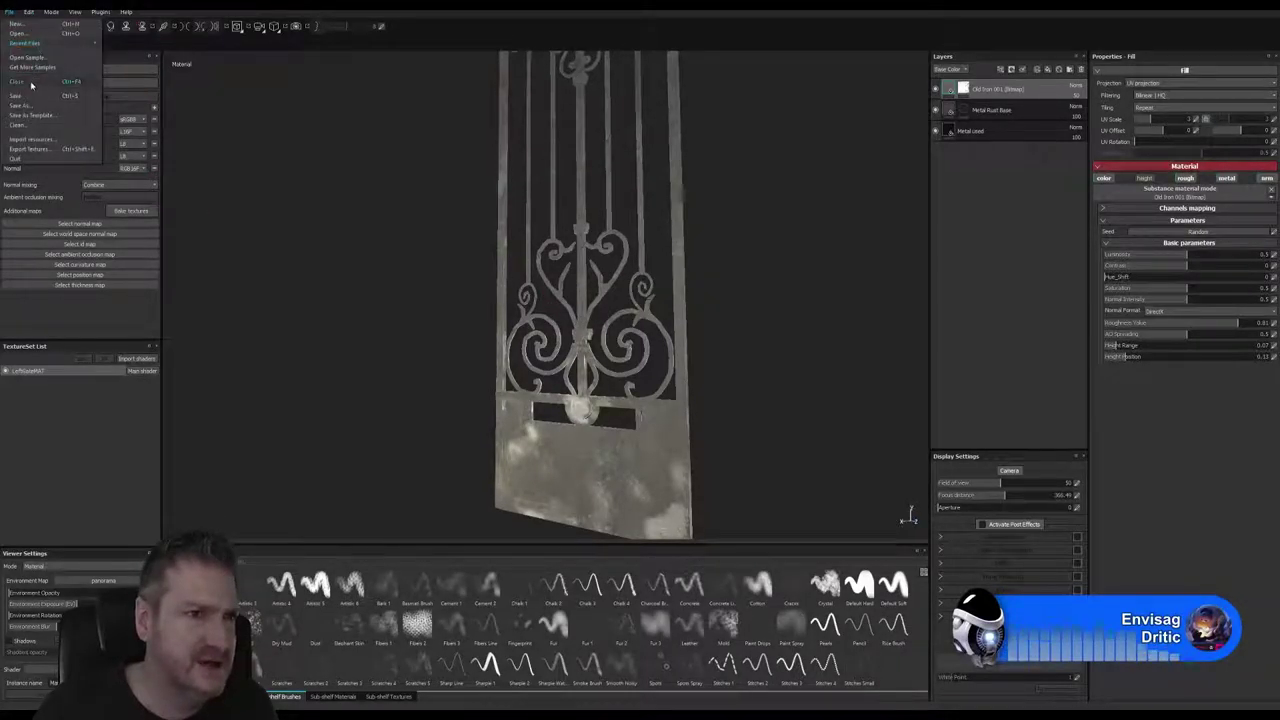
pyautogui.click(27, 98)
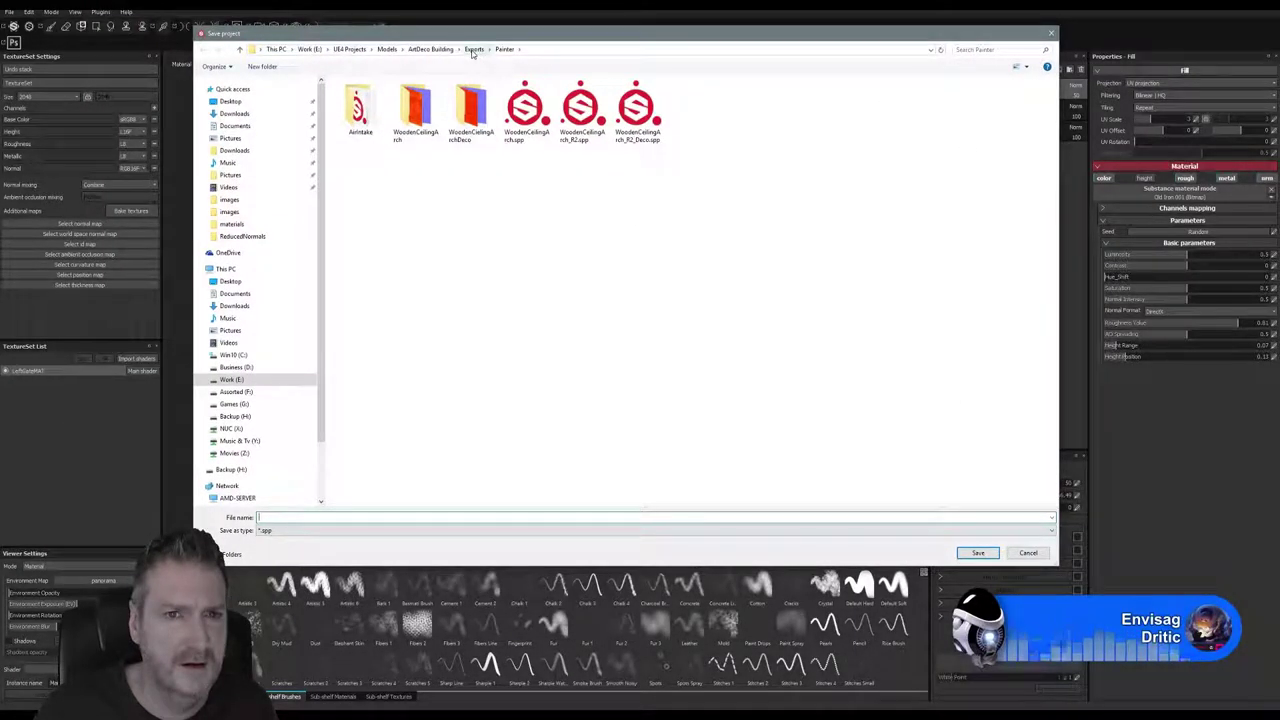
pyautogui.rightClick(512, 210)
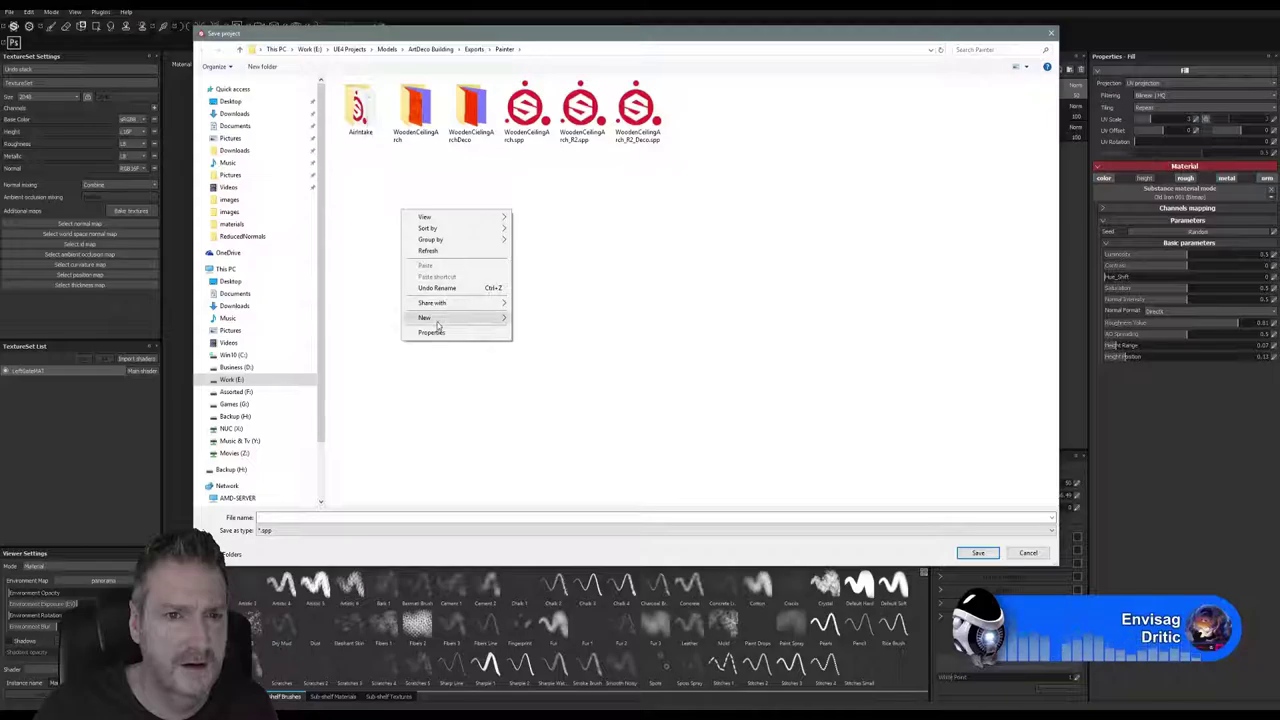
pyautogui.moveTo(436, 319)
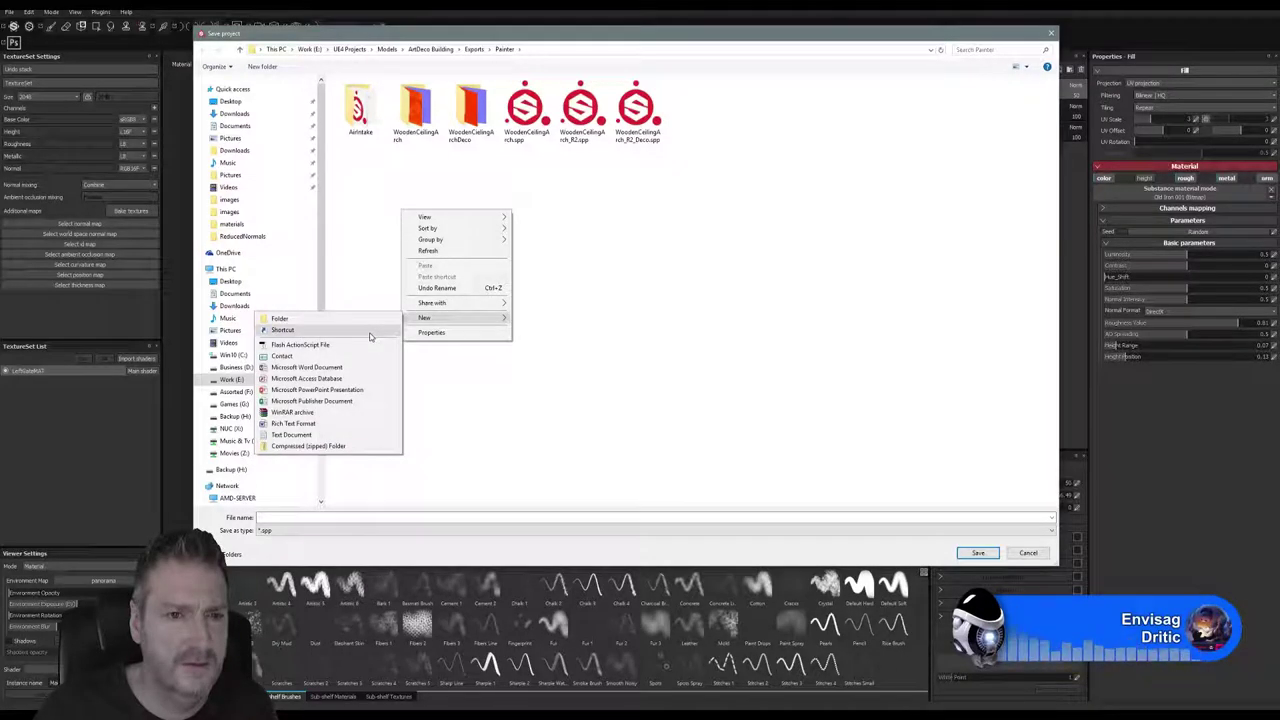
pyautogui.click(340, 318)
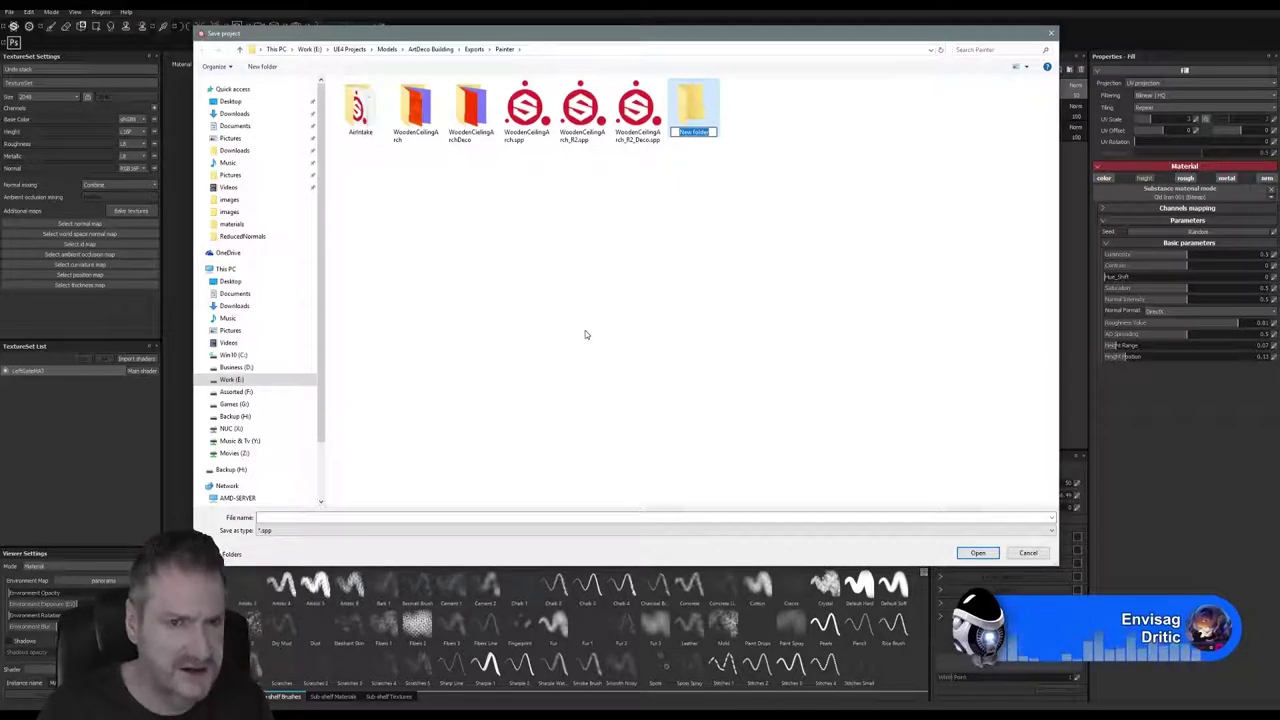
pyautogui.press('BackSpace')
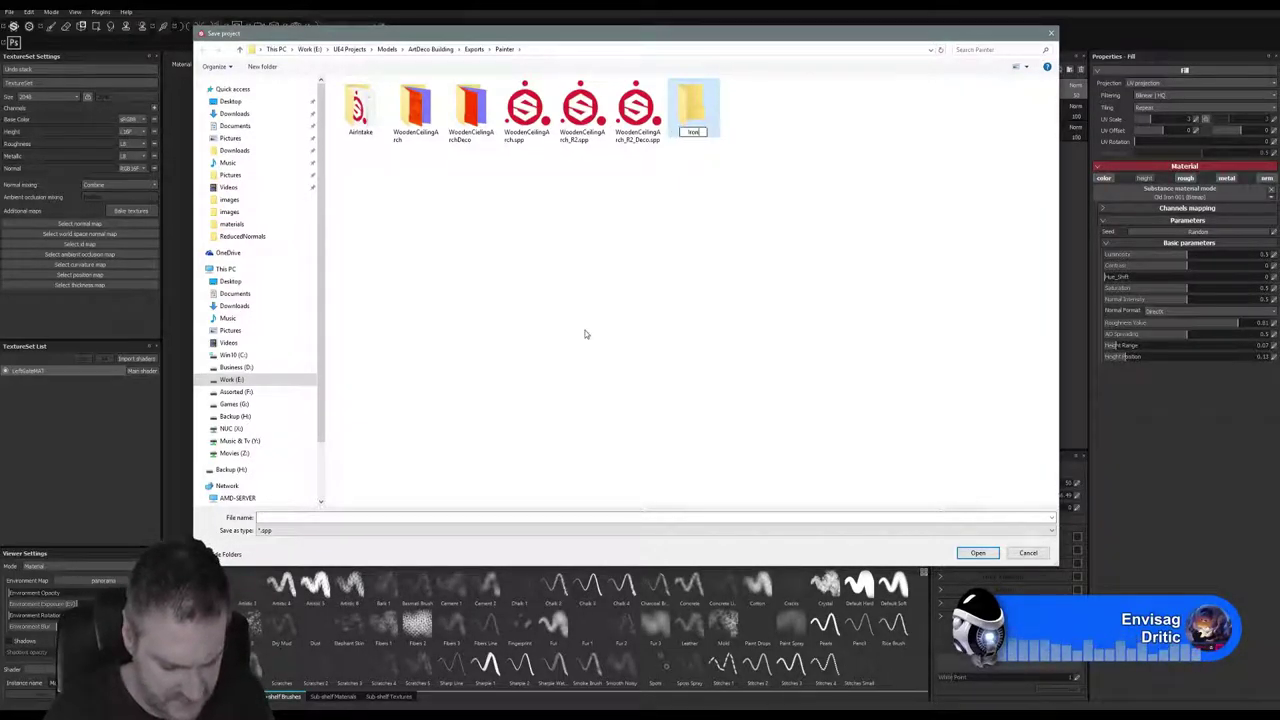
pyautogui.write('IronDeco')
pyautogui.press('Return')
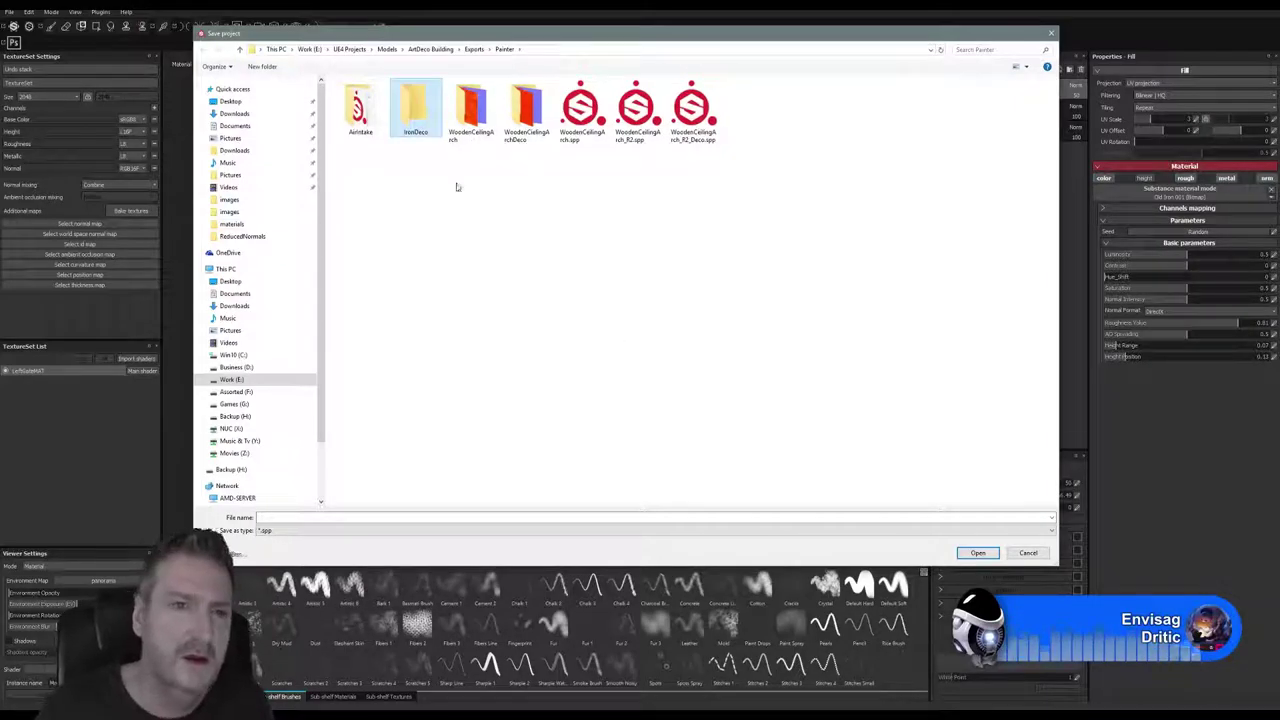
pyautogui.press('Return')
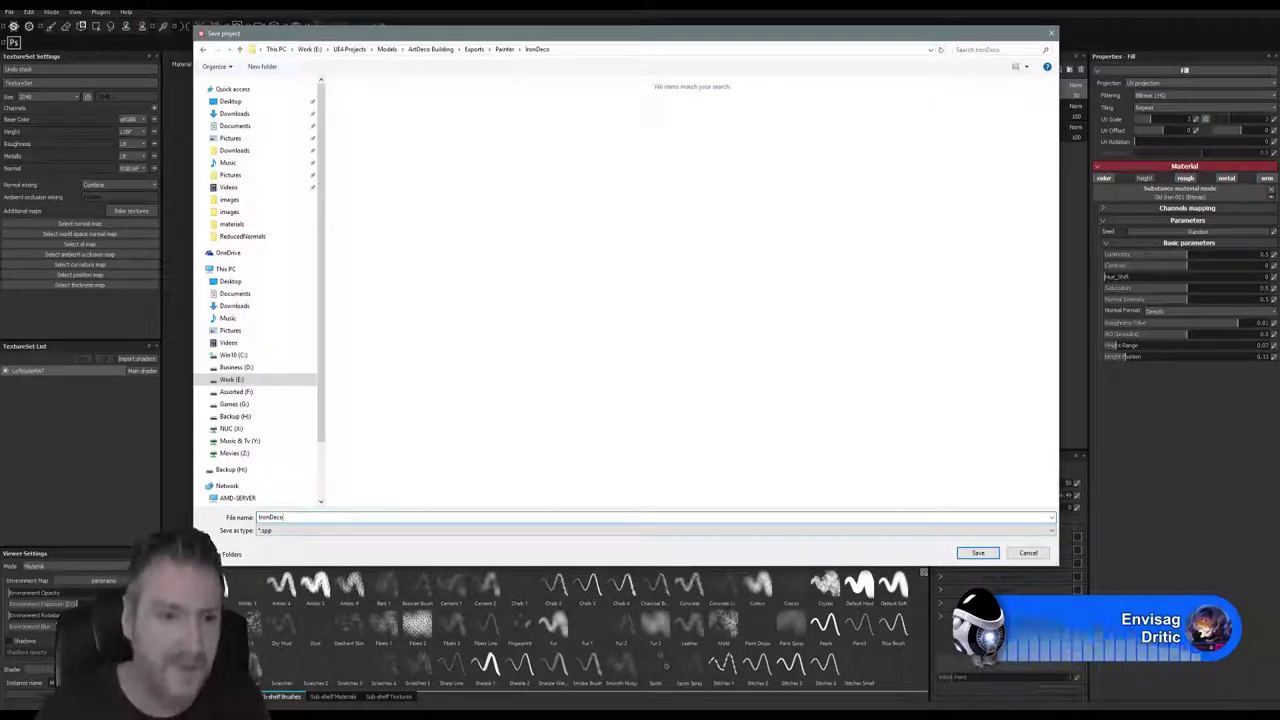
pyautogui.click(978, 553)
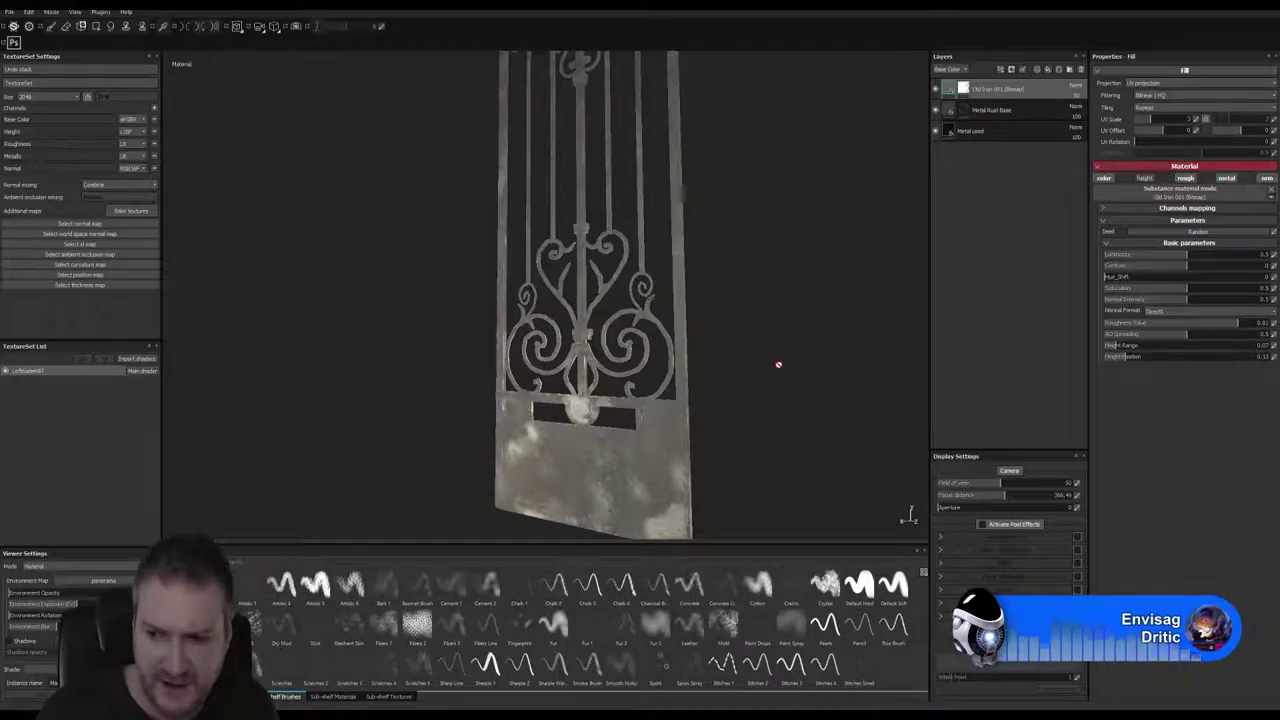
pyautogui.press('alt')
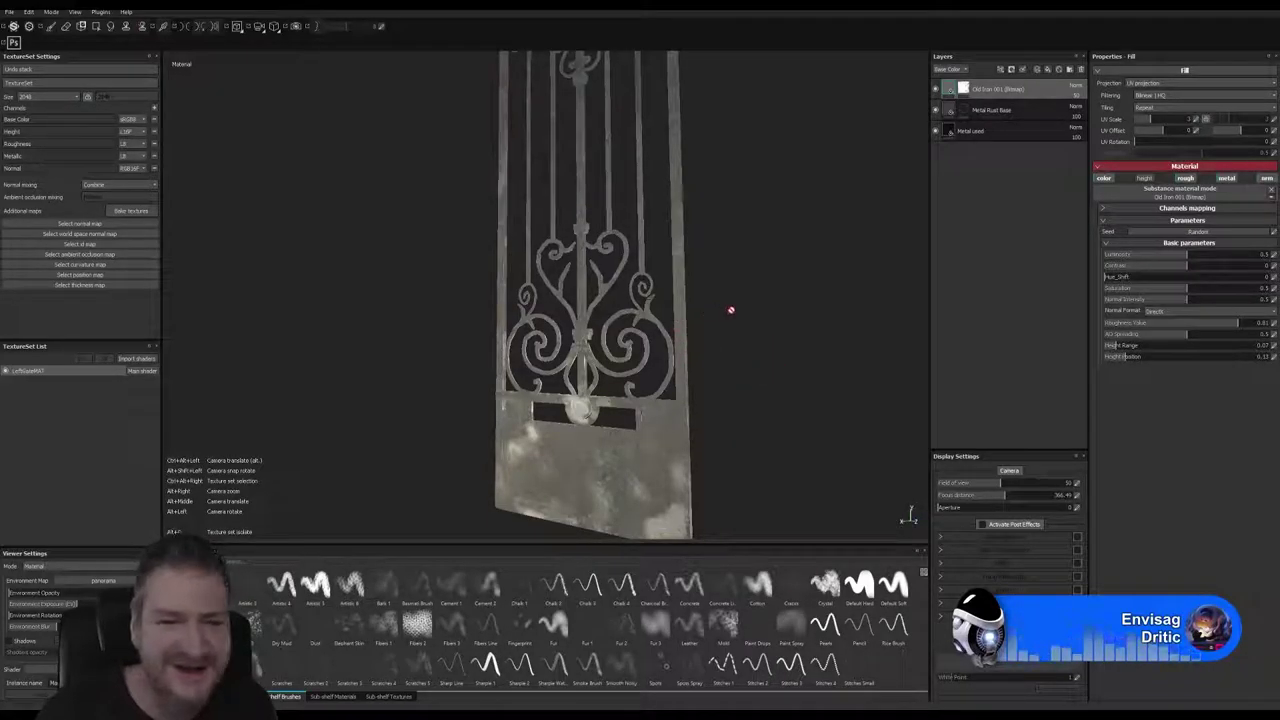
pyautogui.moveTo(731, 310)
pyautogui.keyDown('alt'); pyautogui.mouseDown()
pyautogui.moveTo(894, 249)
pyautogui.moveTo(920, 286)
pyautogui.moveTo(805, 330)
pyautogui.mouseUp(); pyautogui.keyUp('alt')
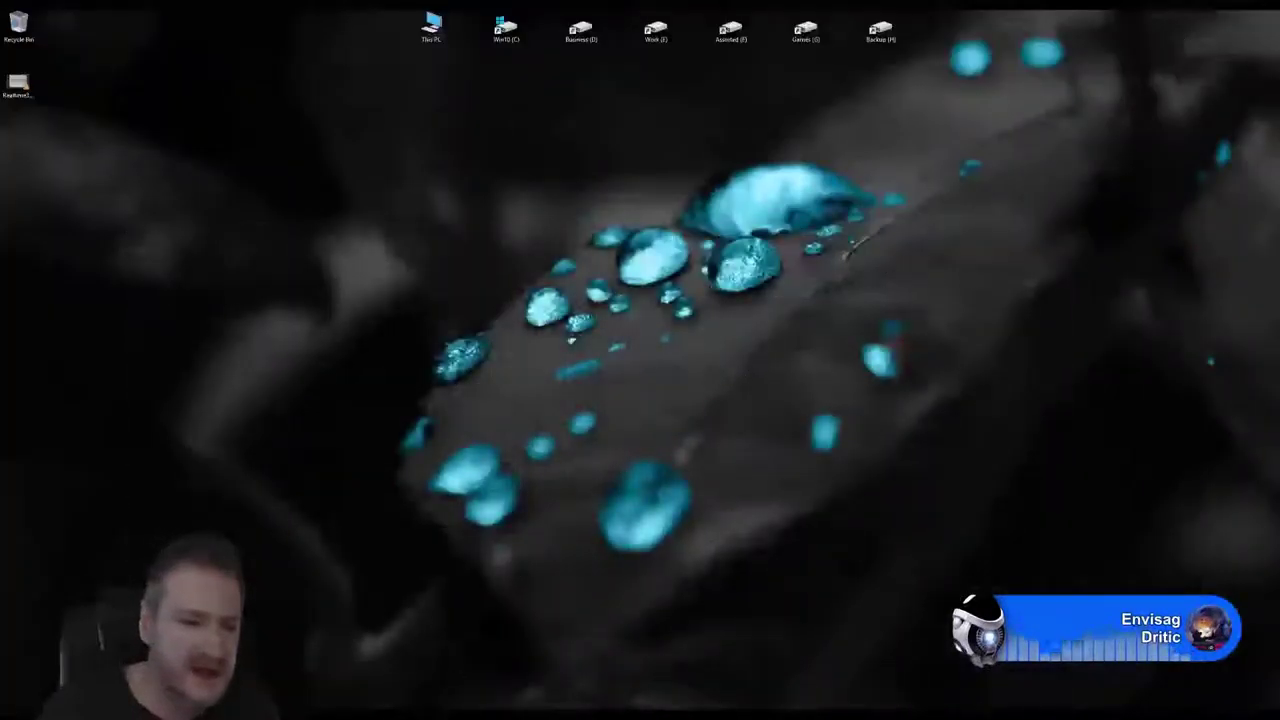
# Step: Switch to 3ds Max and end the isolation of the gate so the whole building scene is shown
pyautogui.hotkey('alt', 'Tab')
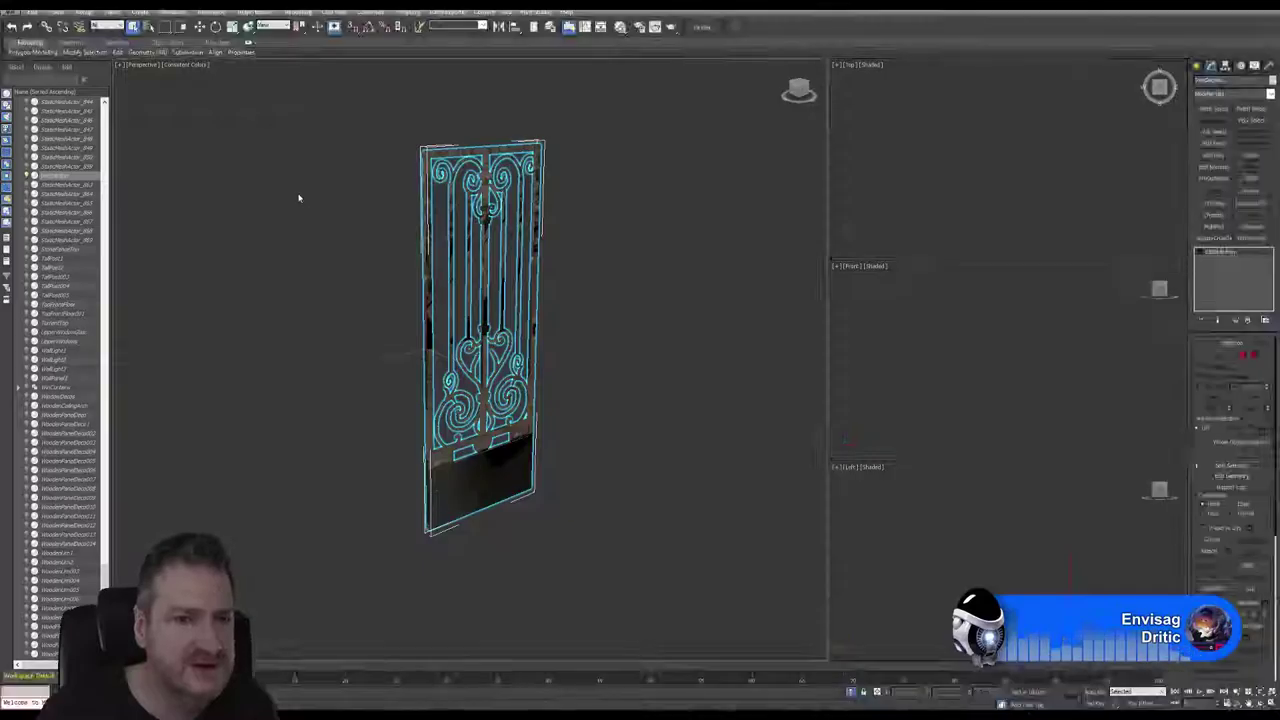
pyautogui.click(57, 11)
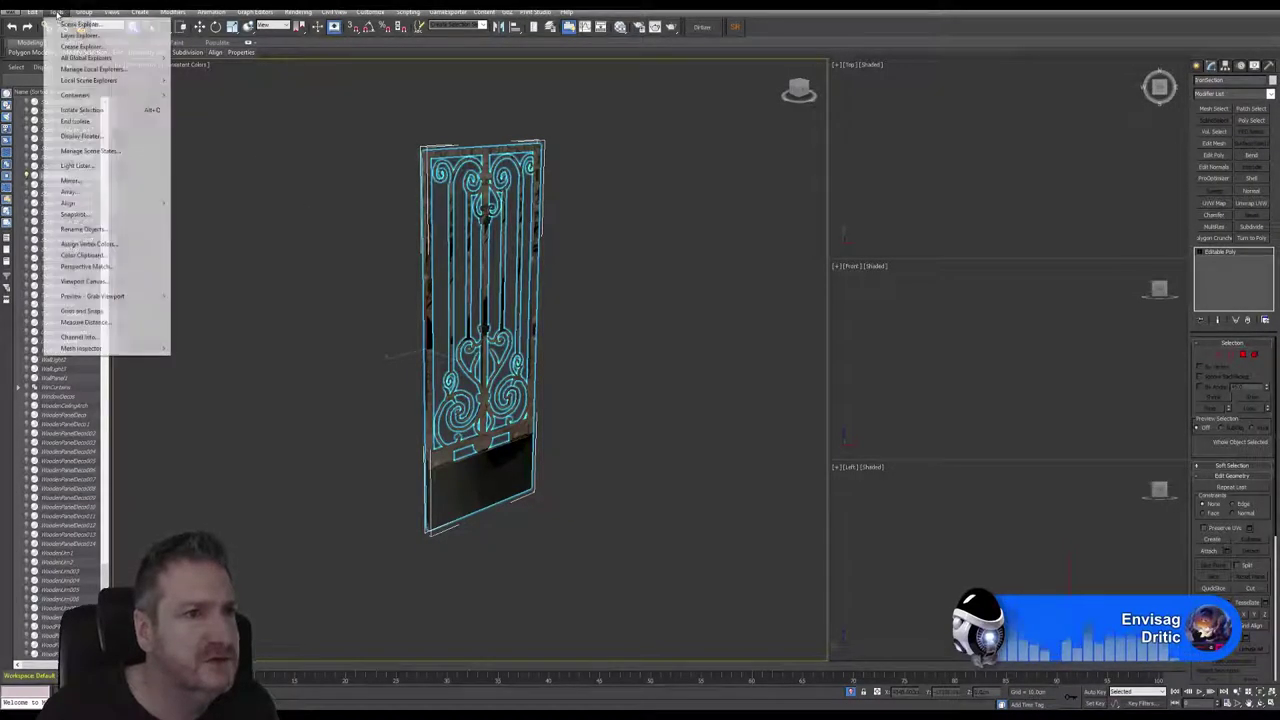
pyautogui.click(76, 121)
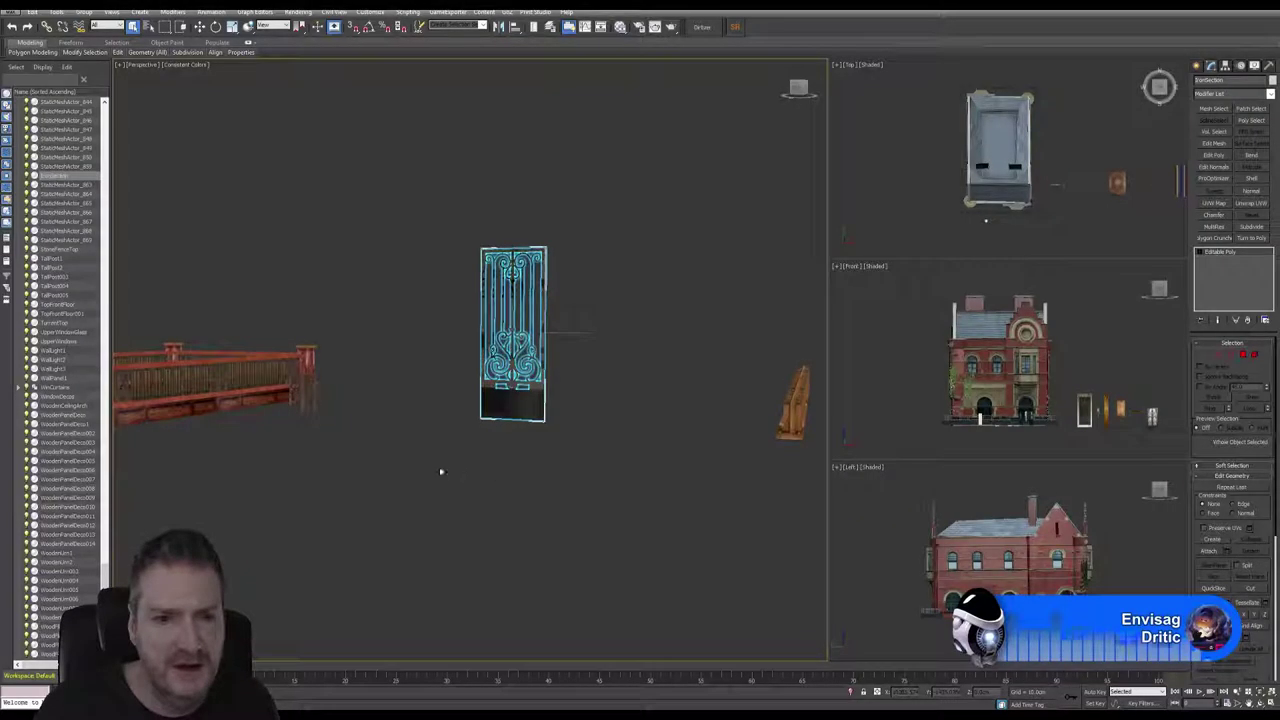
# Step: Examine the rusted textured gates beyond the staircase in the perspective view as a reference, and return to Substance Painter
pyautogui.scroll(-5, 440, 471)
pyautogui.moveTo(354, 474)
pyautogui.mouseDown(button='middle')
pyautogui.moveTo(408, 515)
pyautogui.moveTo(757, 498)
pyautogui.mouseUp(button='middle')
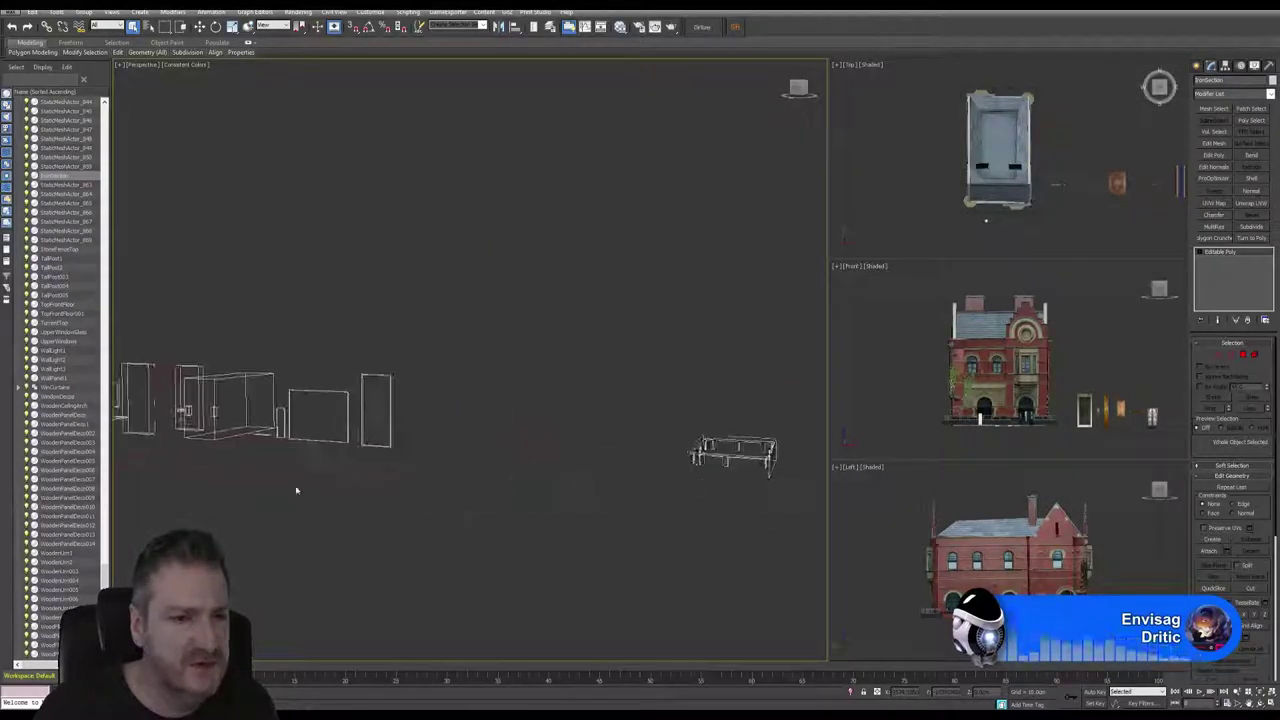
pyautogui.moveTo(298, 491)
pyautogui.mouseDown(button='middle')
pyautogui.moveTo(534, 509)
pyautogui.moveTo(480, 480)
pyautogui.mouseUp(button='middle')
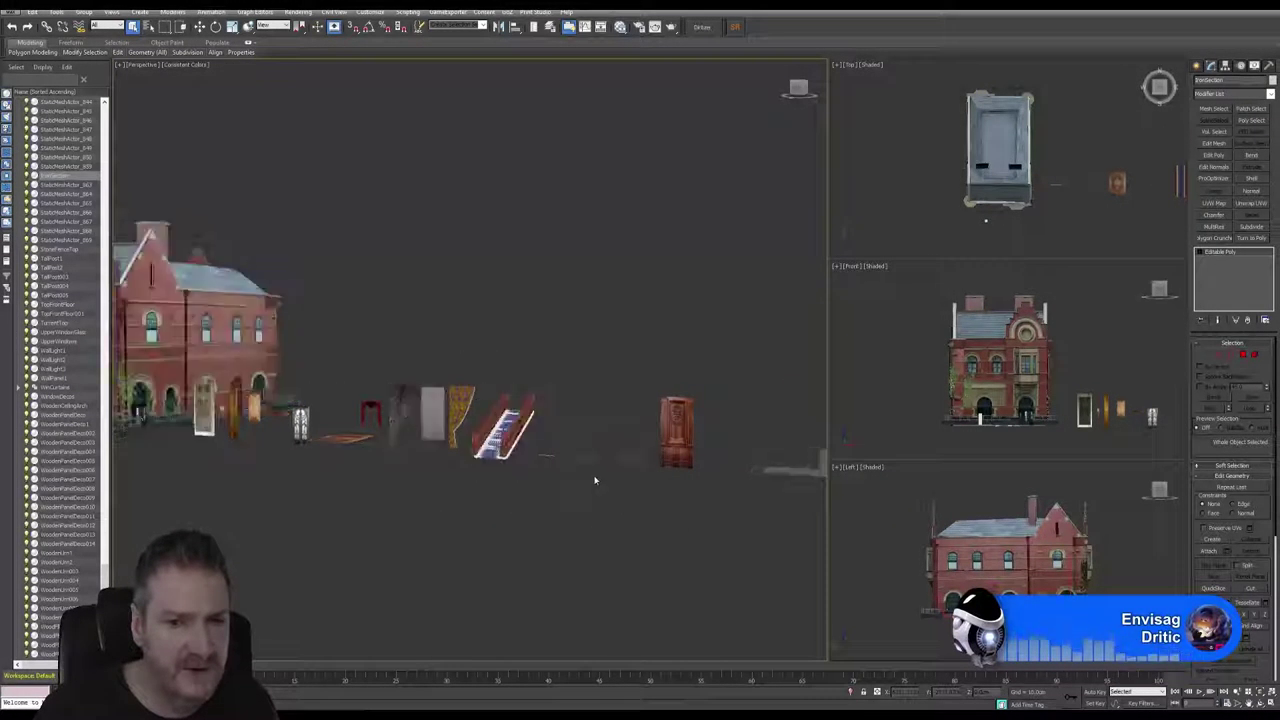
pyautogui.scroll(3, 594, 477)
pyautogui.scroll(9, 583, 465)
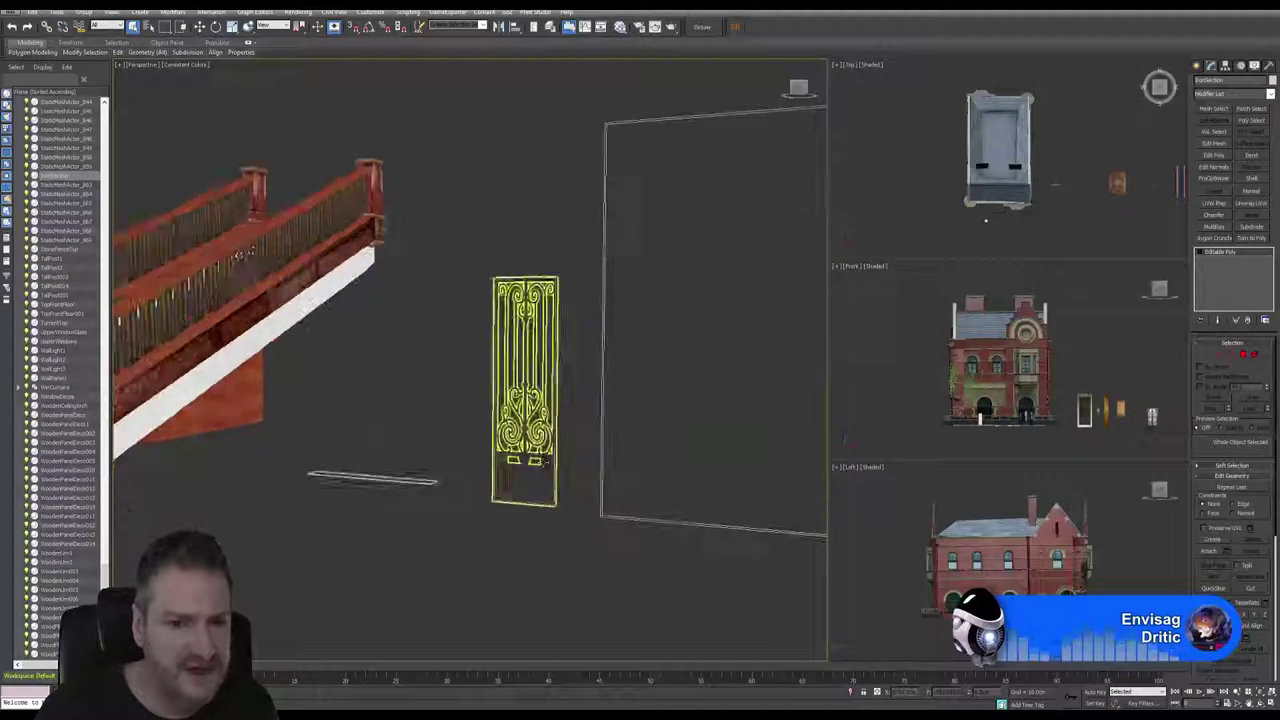
pyautogui.scroll(3, 543, 462)
pyautogui.scroll(2, 543, 462)
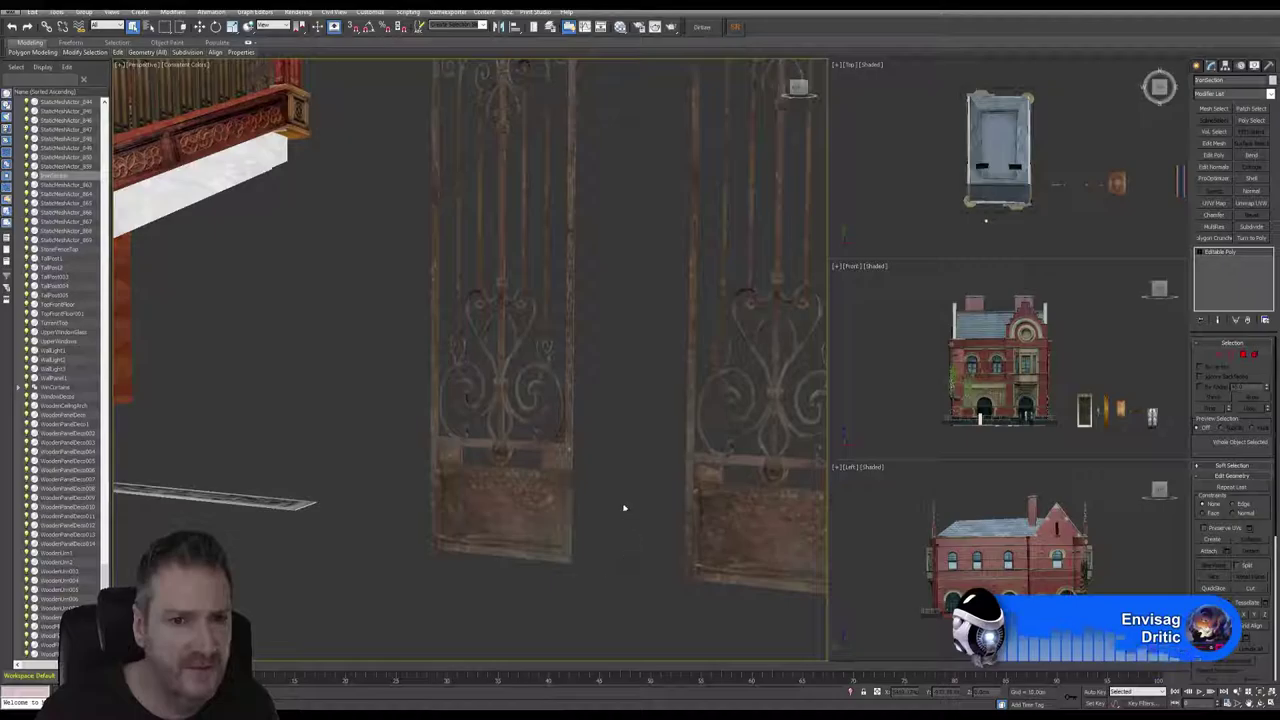
pyautogui.keyDown('alt'); pyautogui.moveTo(622, 530); pyautogui.dragTo(621, 598, button='middle'); pyautogui.keyUp('alt')
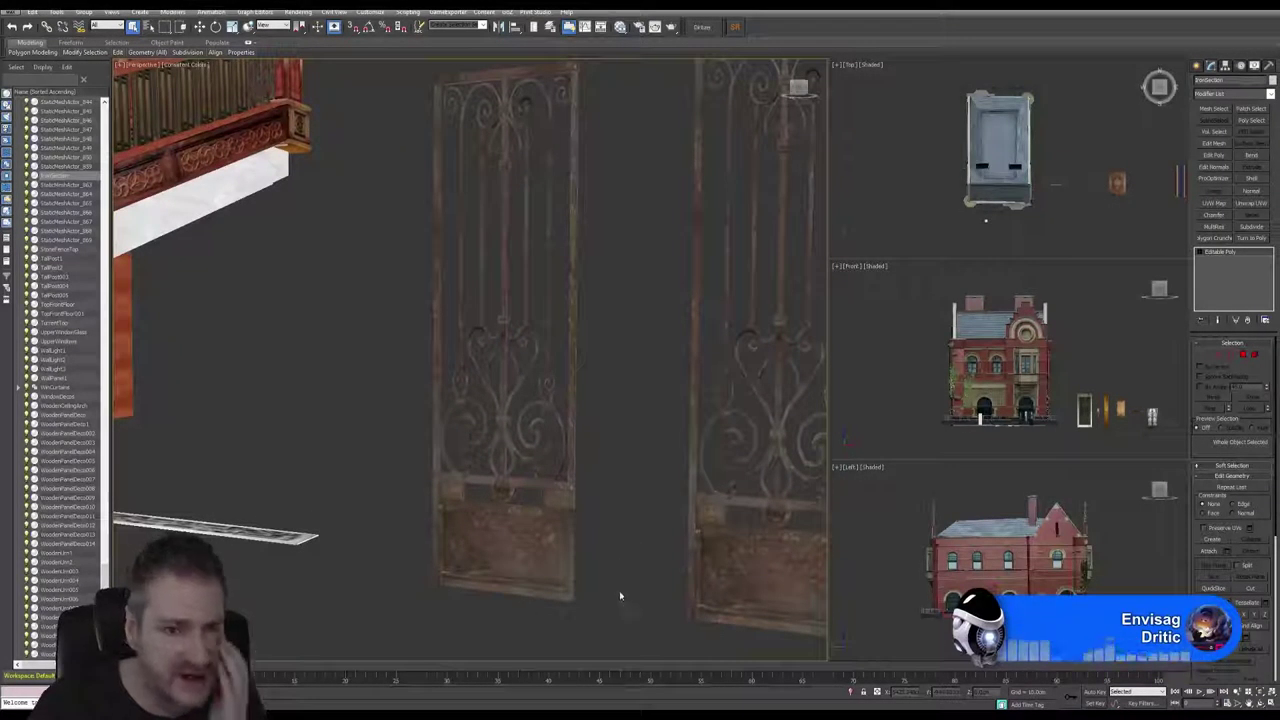
pyautogui.click(572, 558)
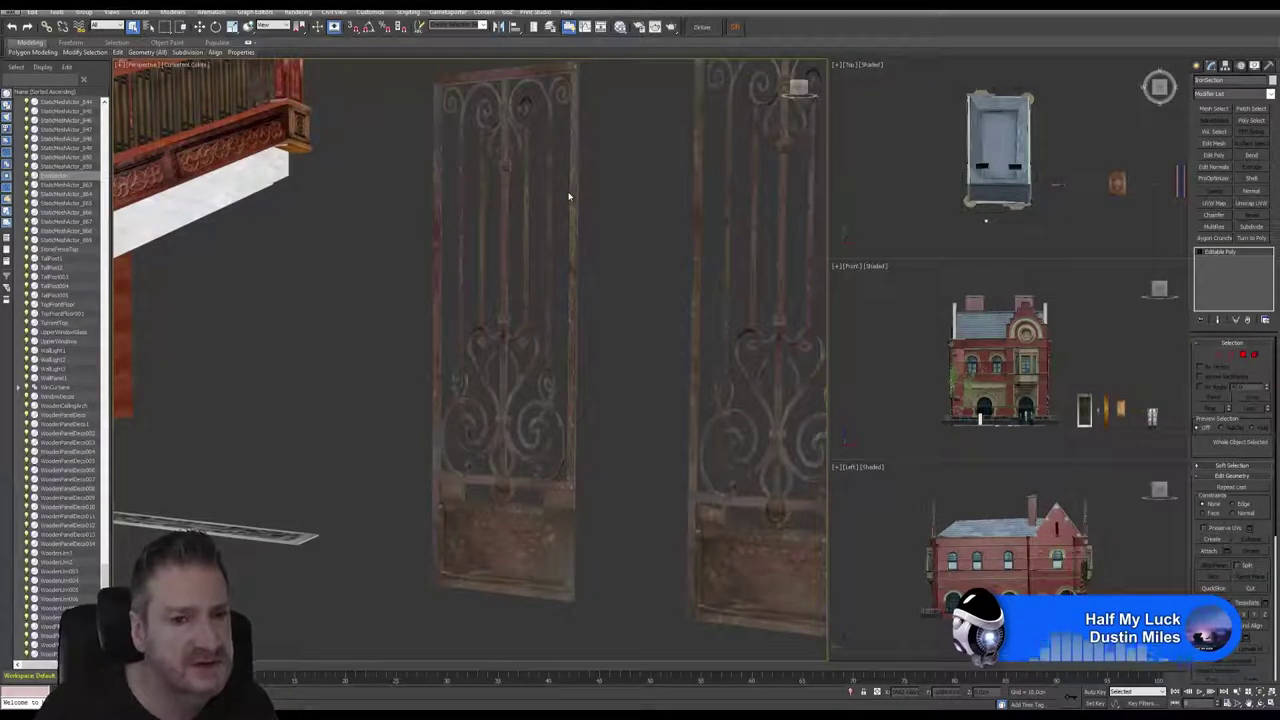
pyautogui.click(1208, 10)
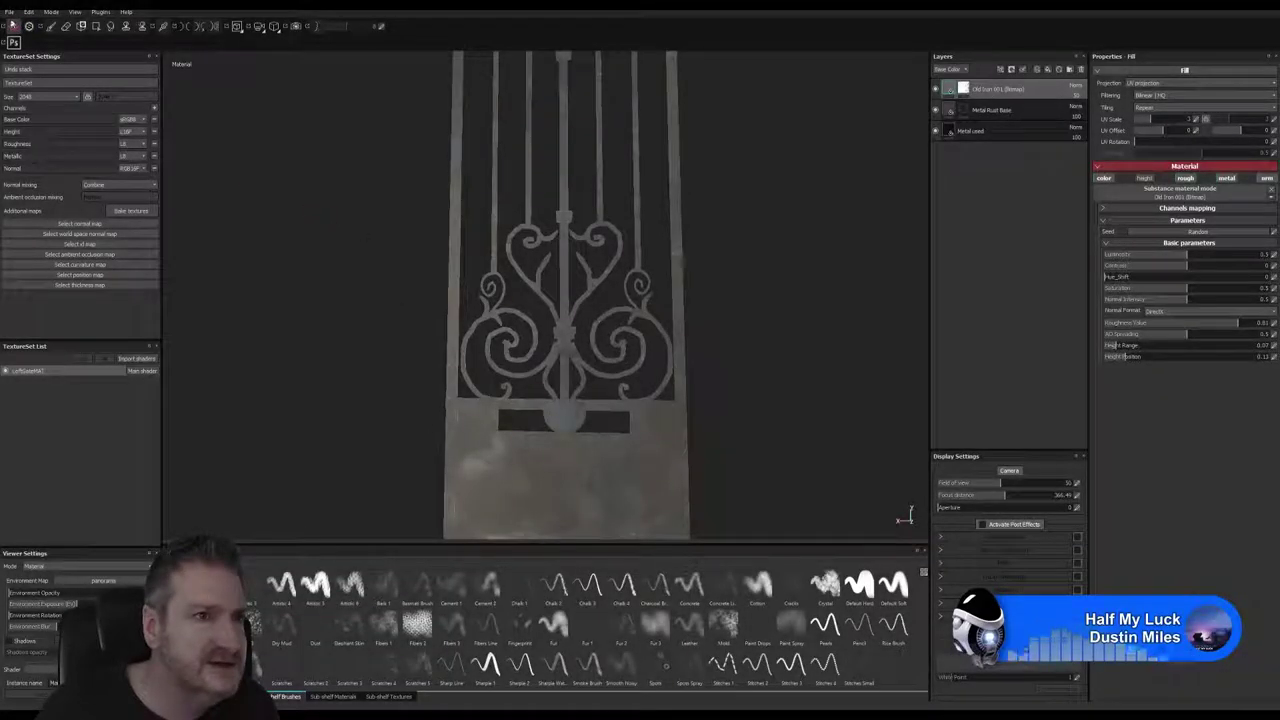
# Step: Start exporting the textures and choose the IronDeco folder in the ArtDeco Building exports' Painter folder as the destination
pyautogui.click(10, 12)
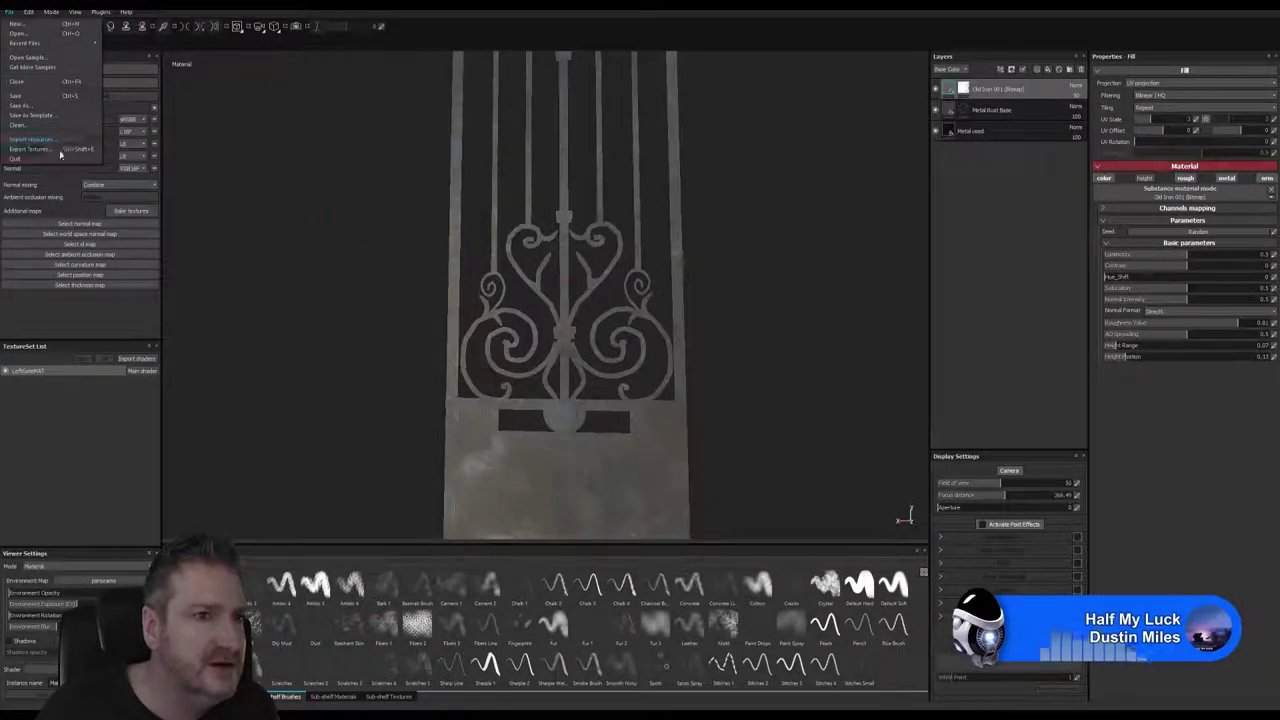
pyautogui.click(58, 149)
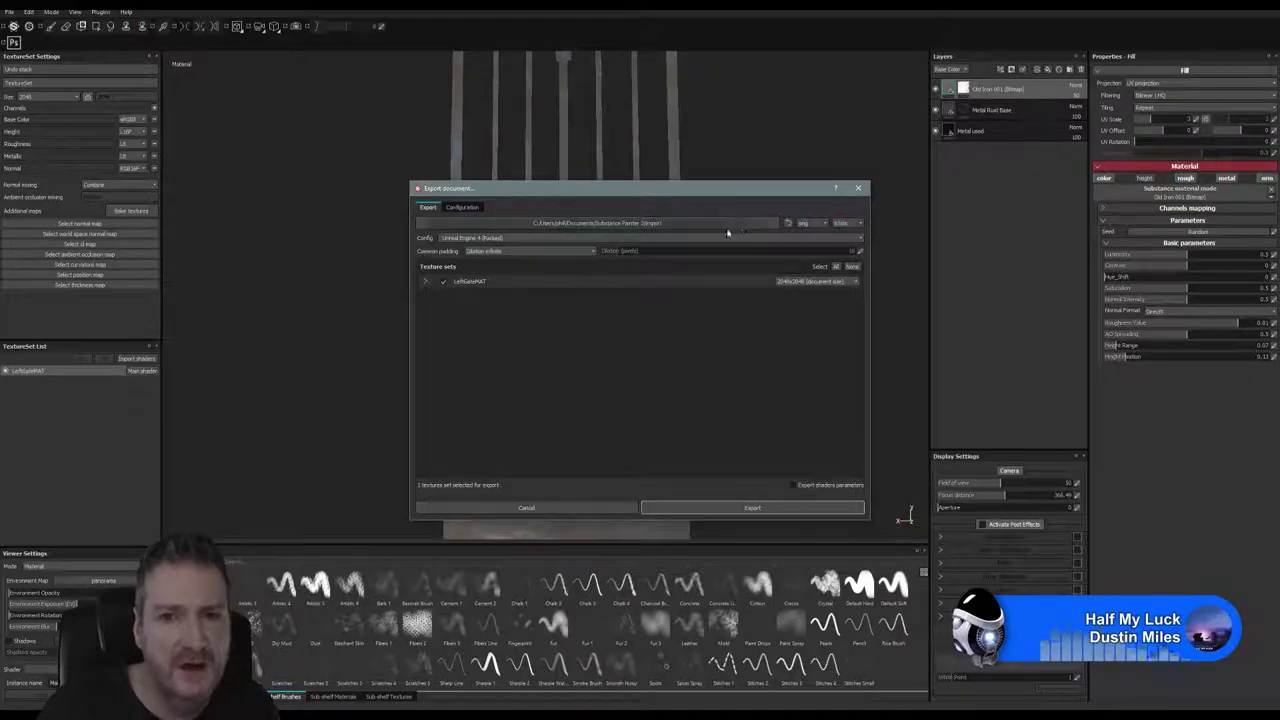
pyautogui.click(708, 226)
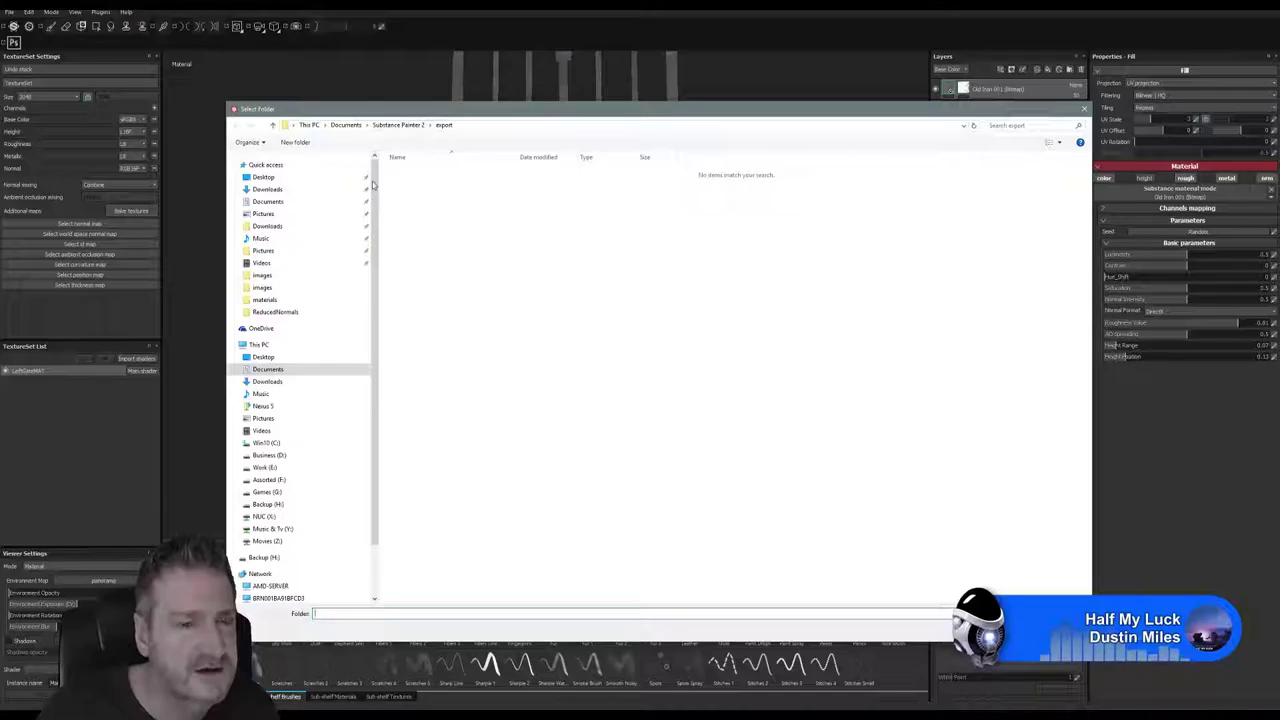
pyautogui.click(270, 467)
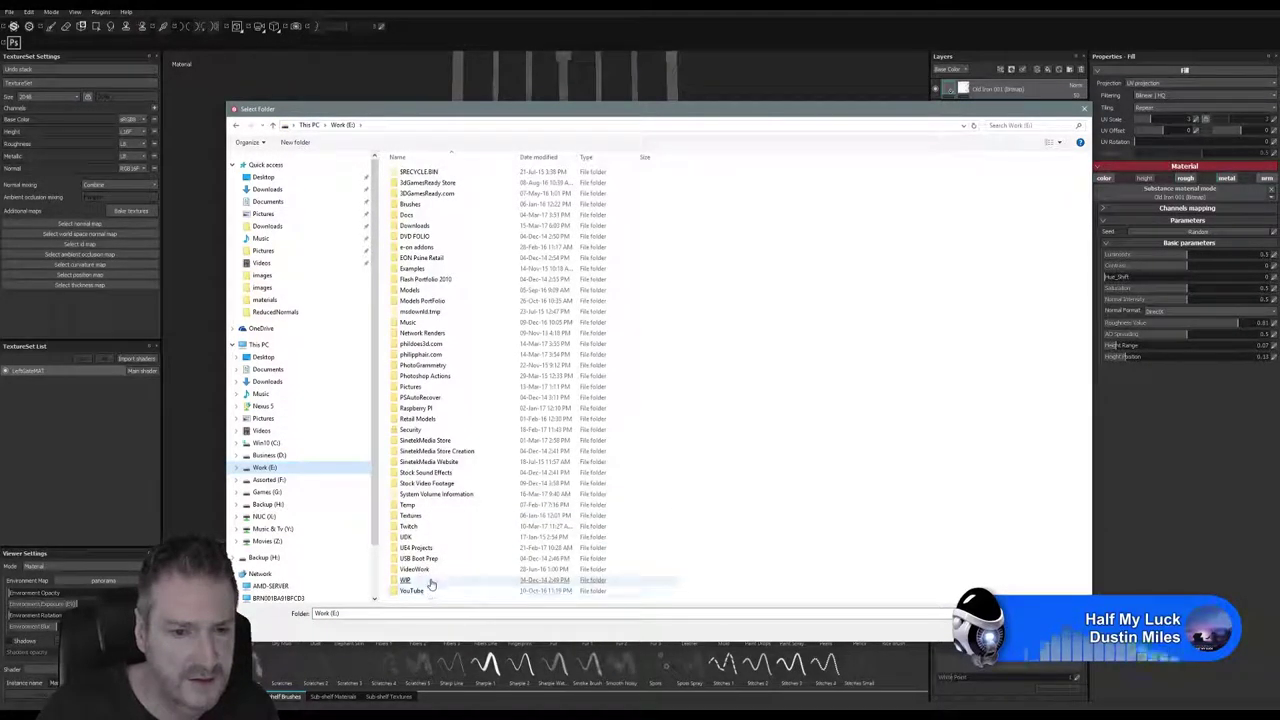
pyautogui.click(427, 571)
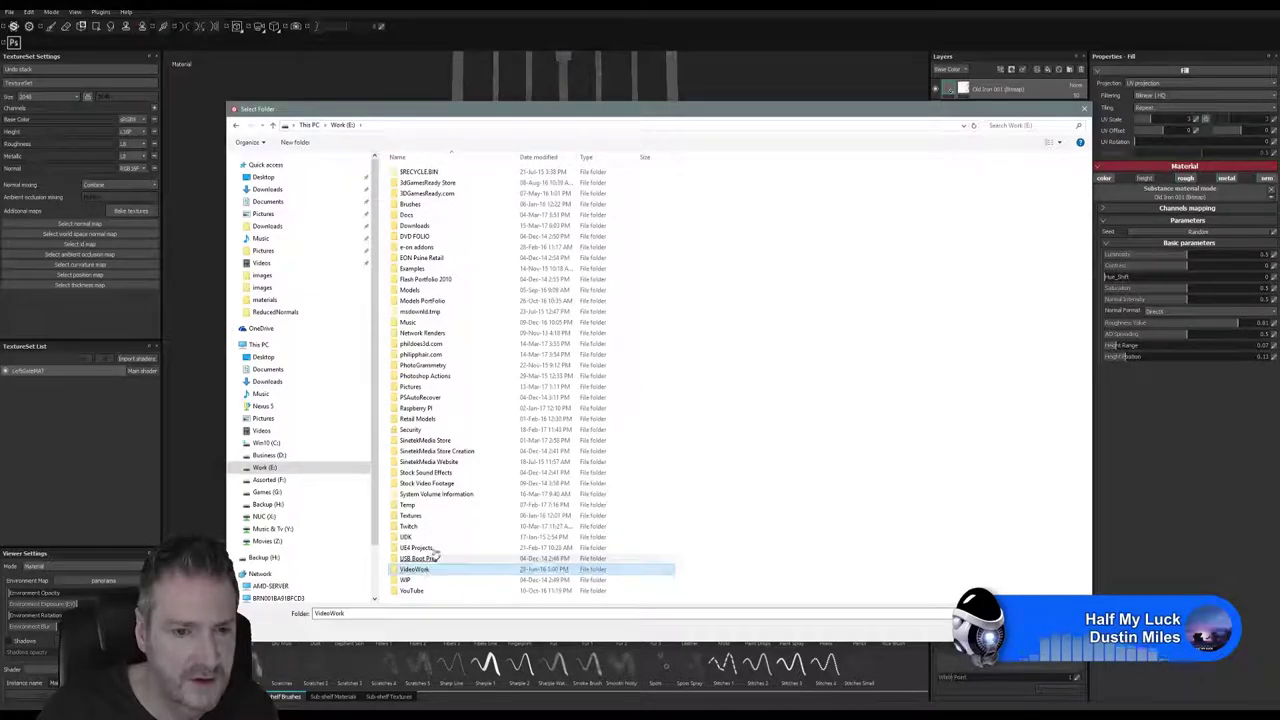
pyautogui.click(419, 550)
pyautogui.doubleClick(419, 550)
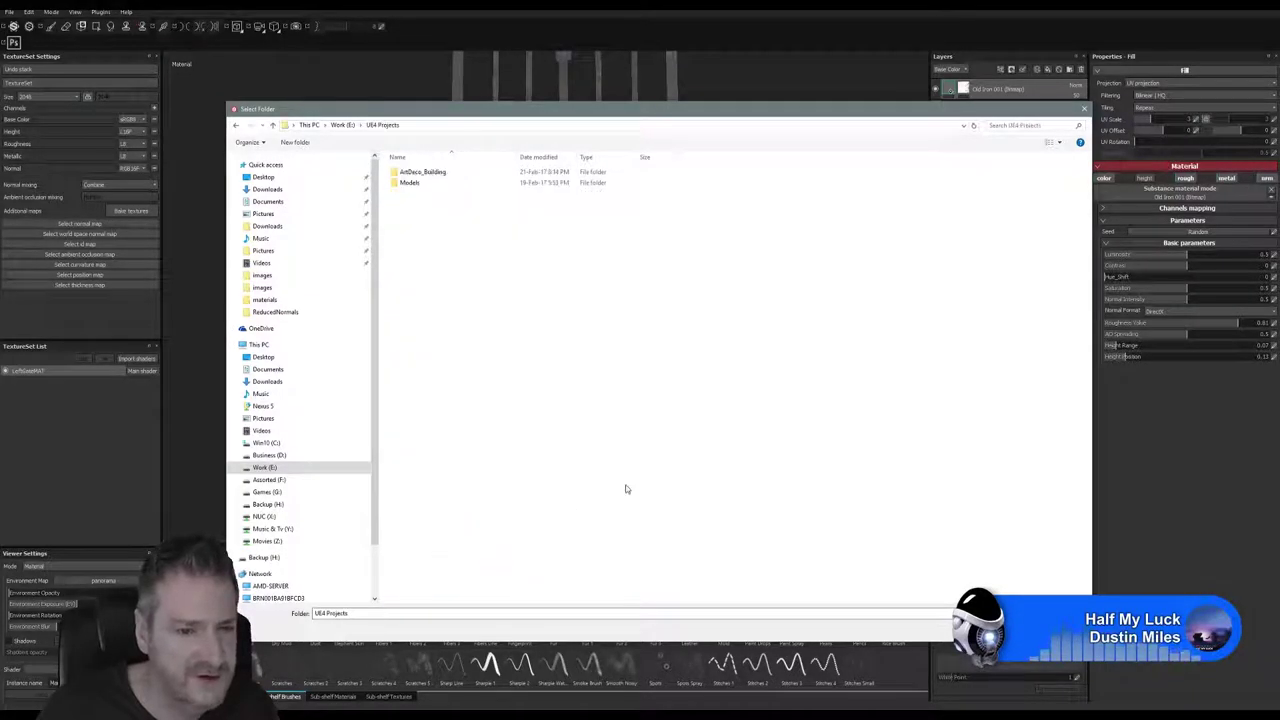
pyautogui.doubleClick(432, 183)
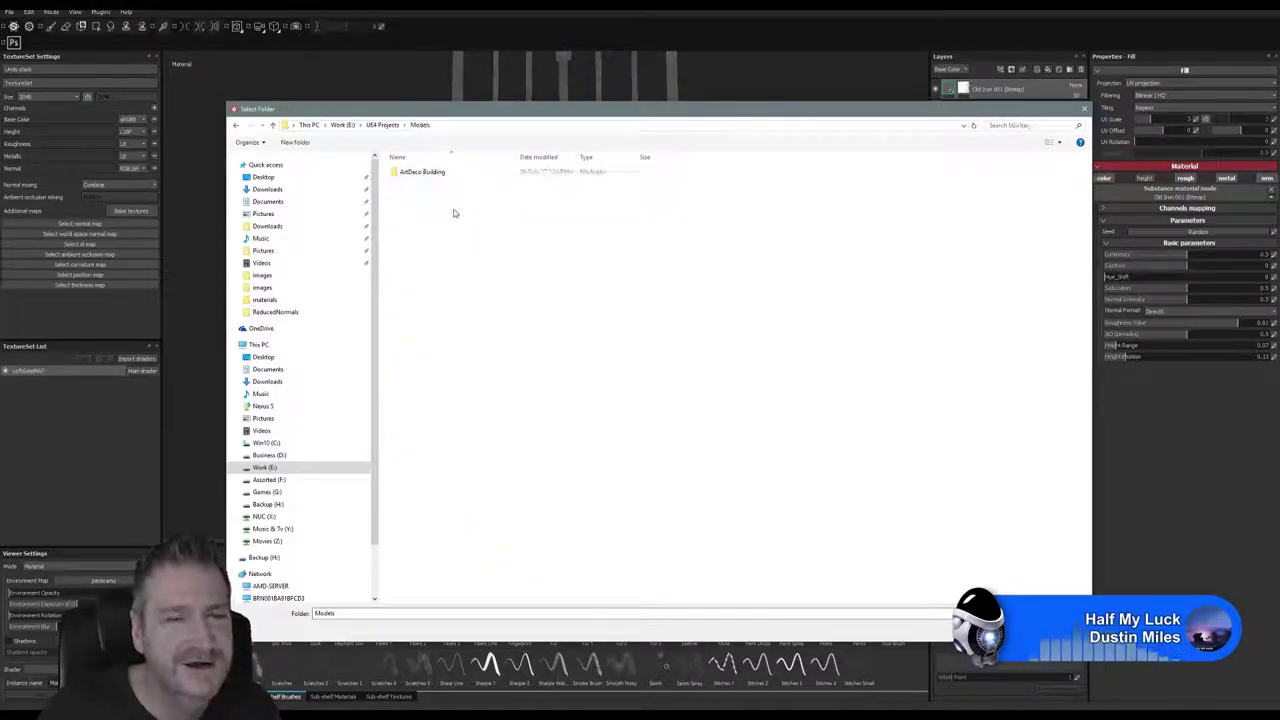
pyautogui.doubleClick(430, 178)
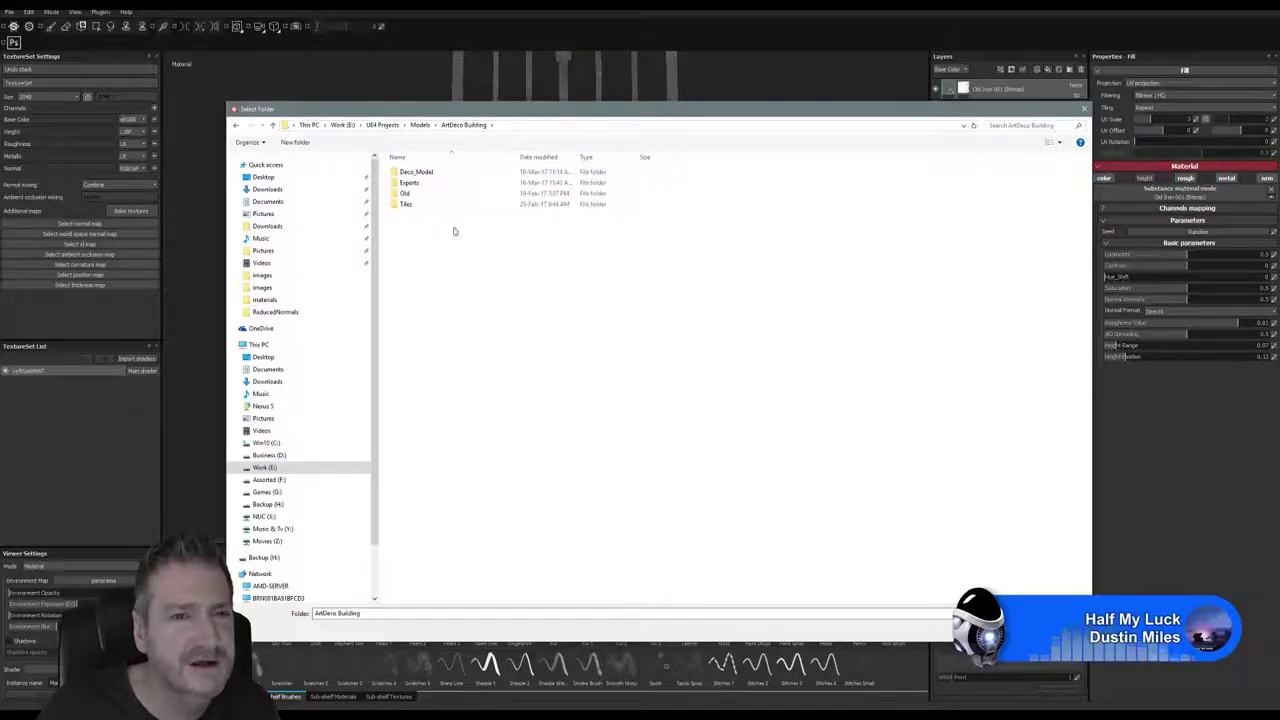
pyautogui.doubleClick(410, 183)
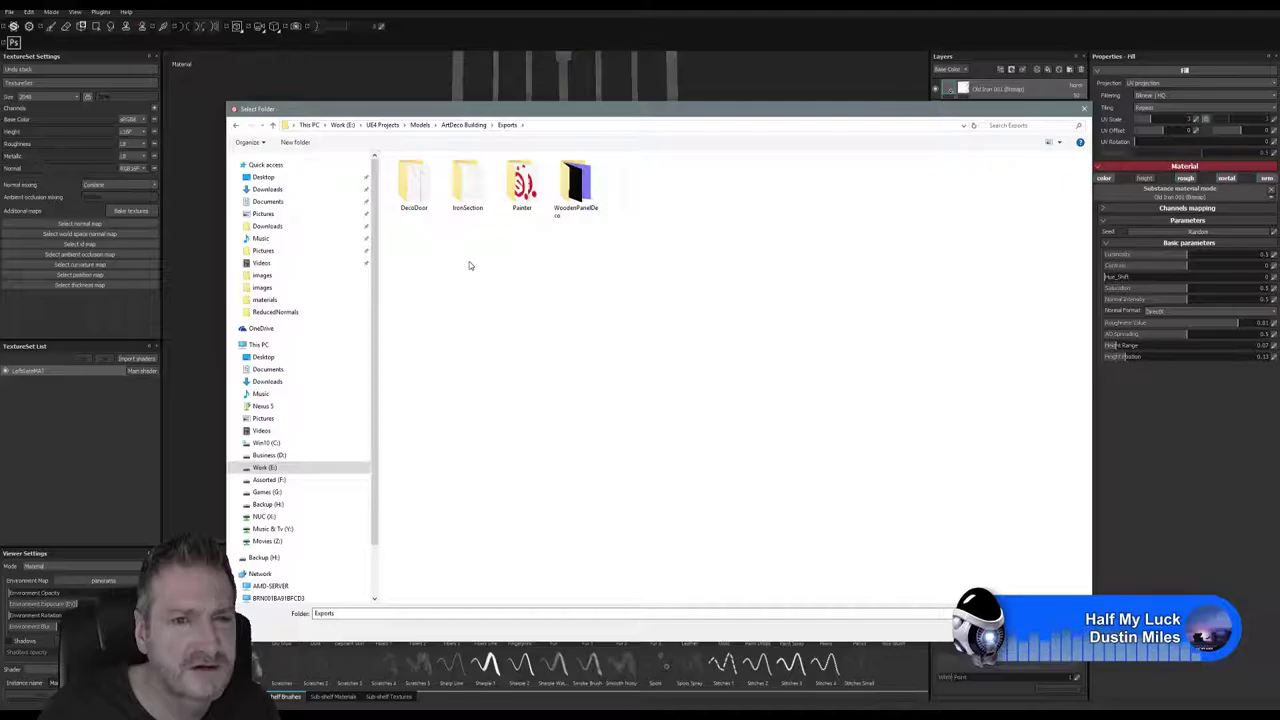
pyautogui.doubleClick(522, 185)
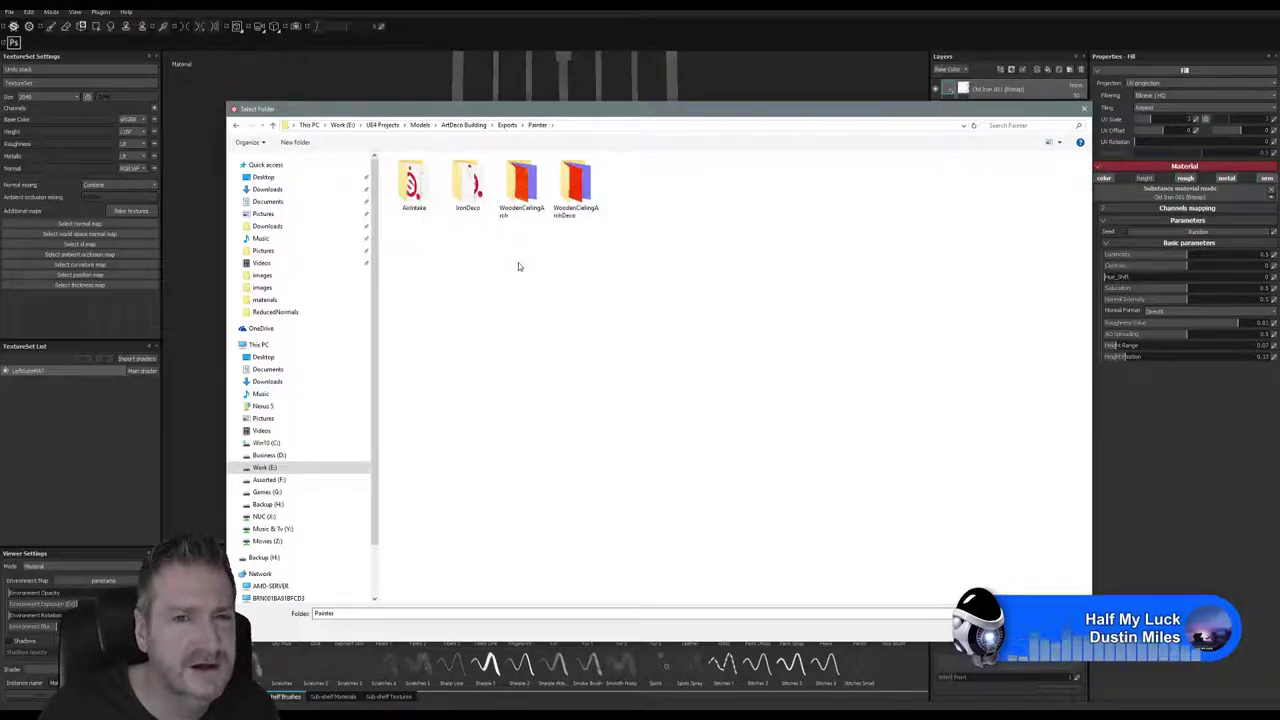
pyautogui.doubleClick(468, 185)
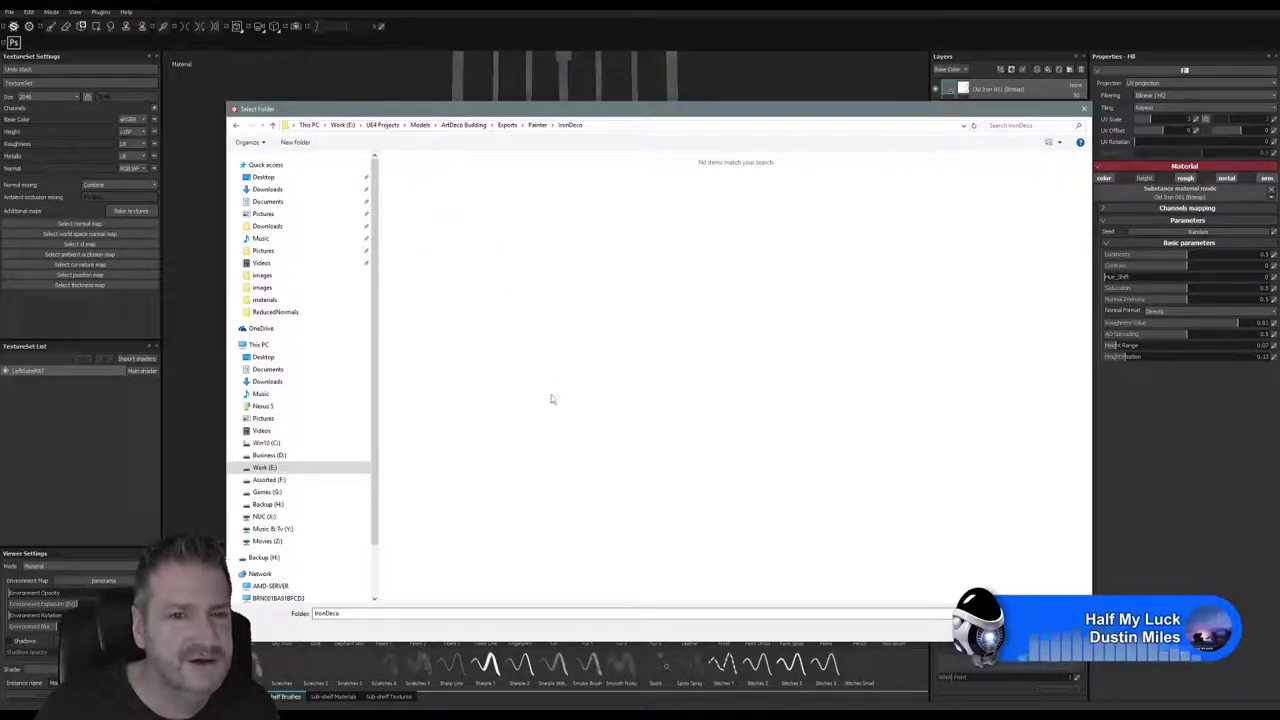
pyautogui.click(1004, 629)
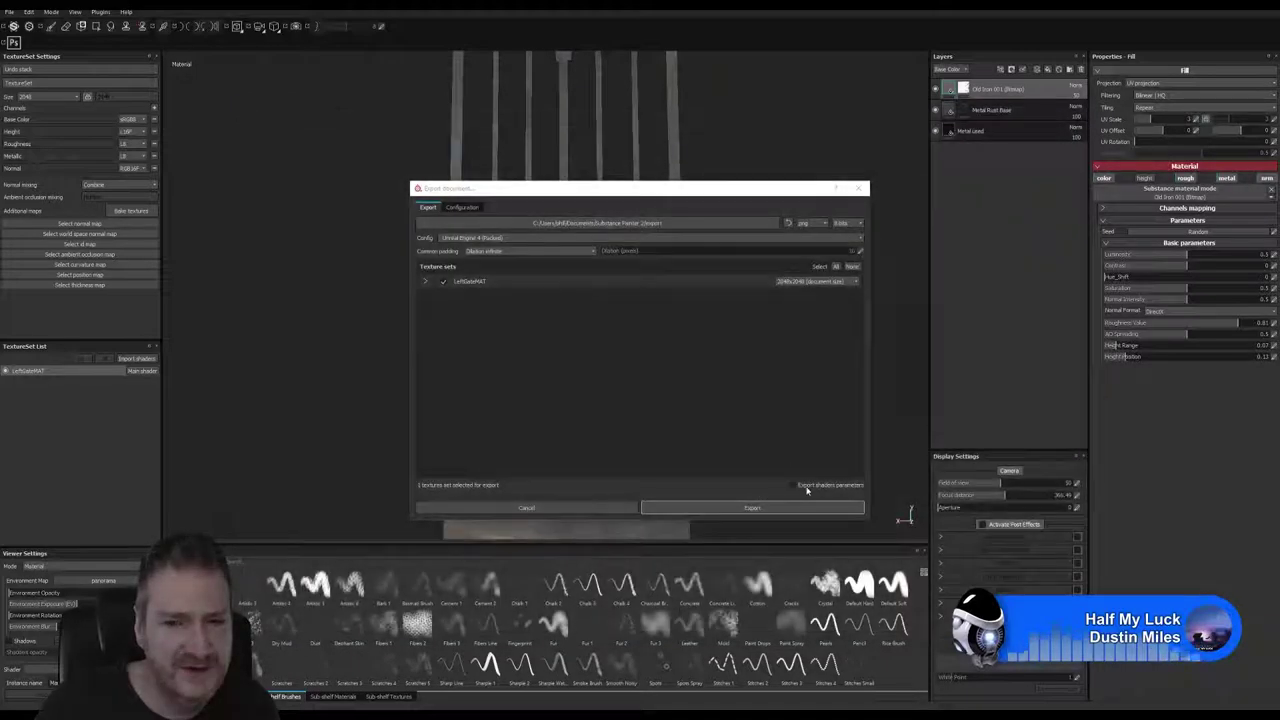
# Step: Export the LeftGateMAT textures as PNG with the Unreal Engine 4 (Packed) configuration and check the files in the output folder
pyautogui.click(706, 513)
pyautogui.click(705, 511)
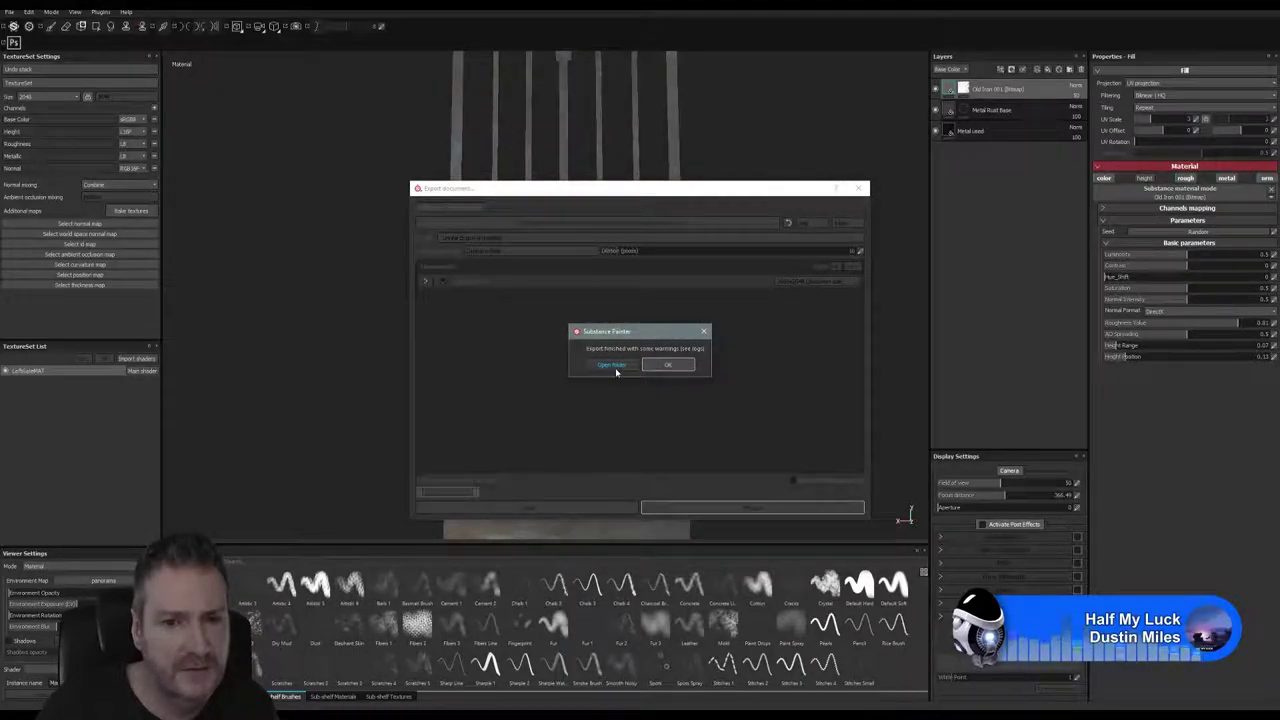
pyautogui.click(612, 365)
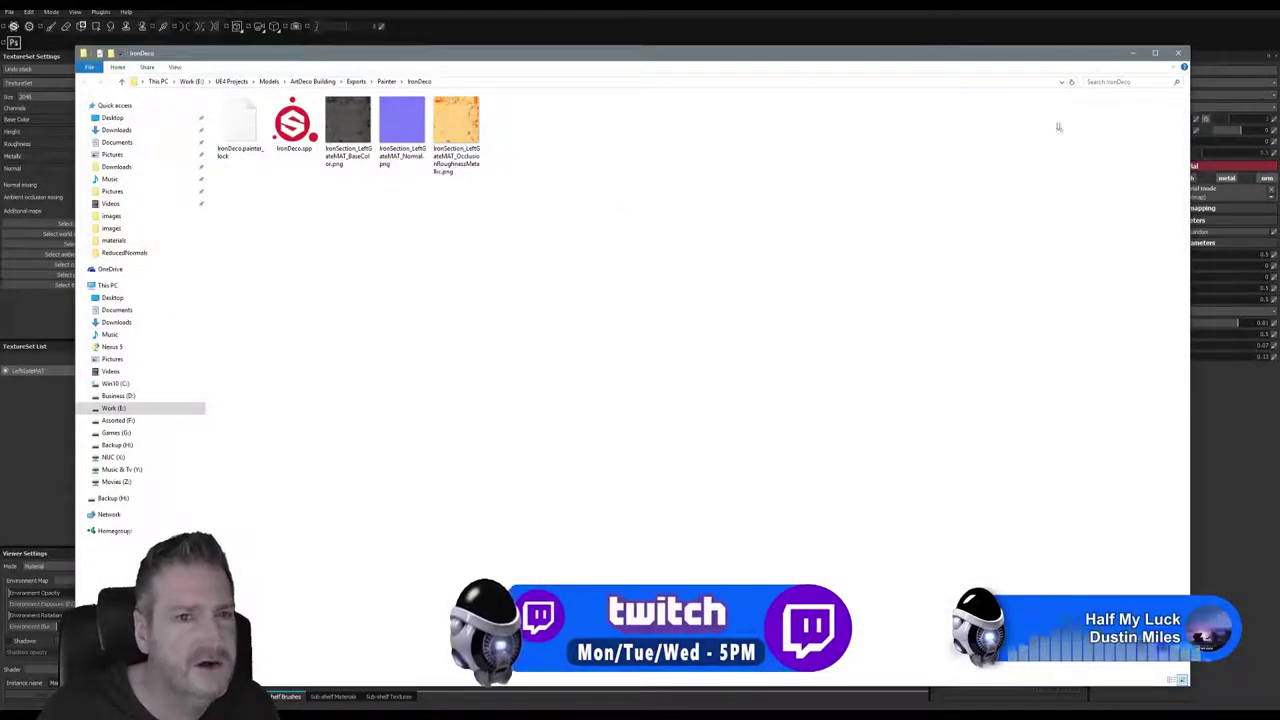
pyautogui.click(1178, 52)
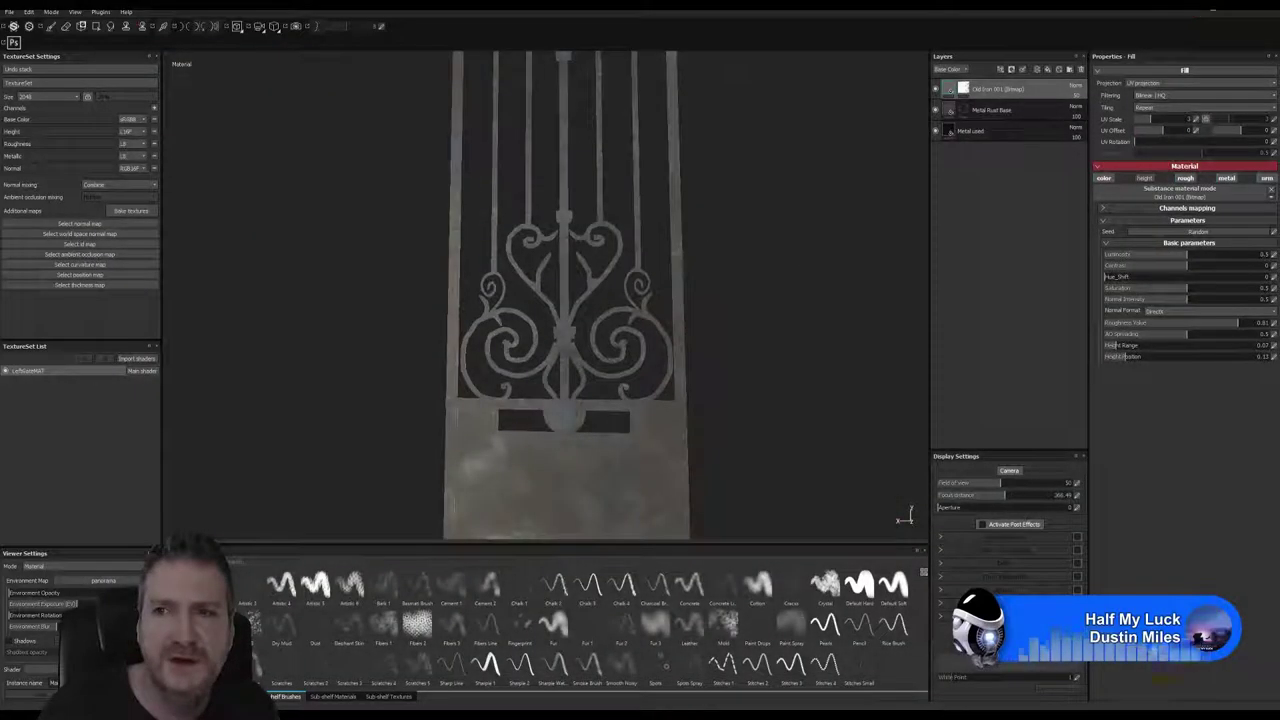
# Step: Switch to 3ds Max and isolate the selected wrought-iron gate in the perspective view
pyautogui.click(1213, 10)
pyautogui.hotkey('alt', 'Tab')
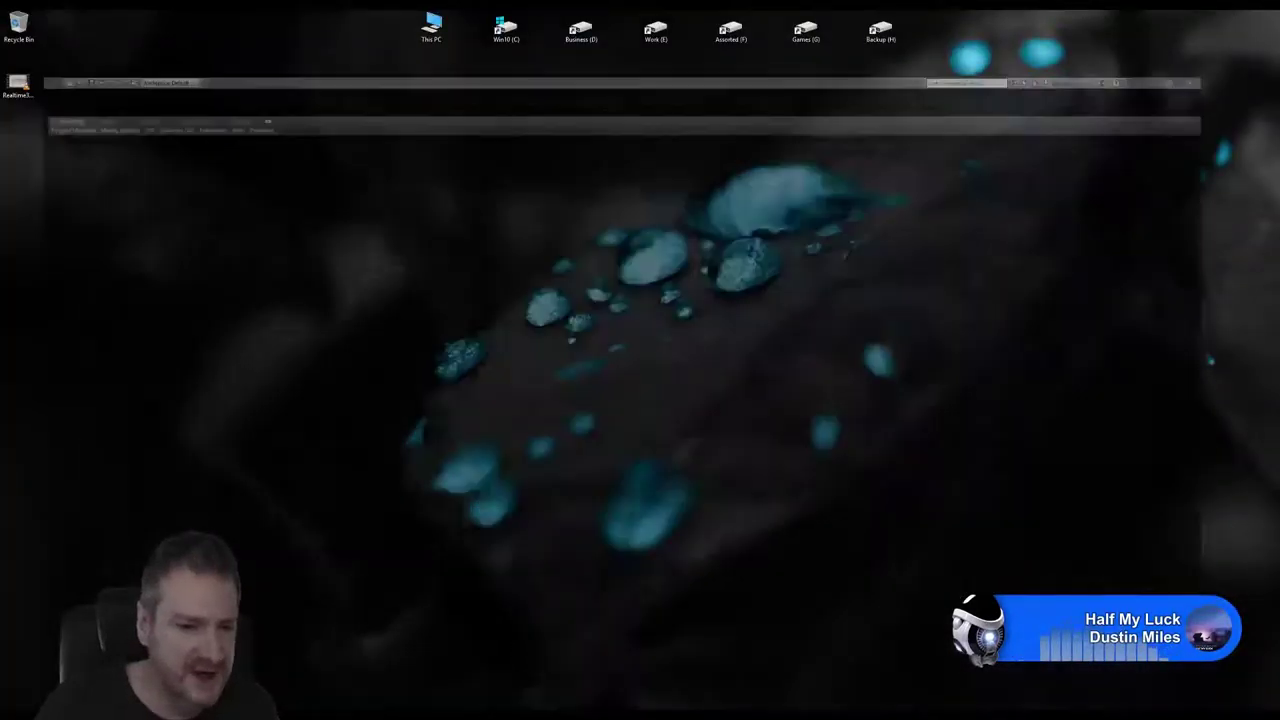
pyautogui.scroll(-2, 620, 420)
pyautogui.scroll(-10, 468, 467)
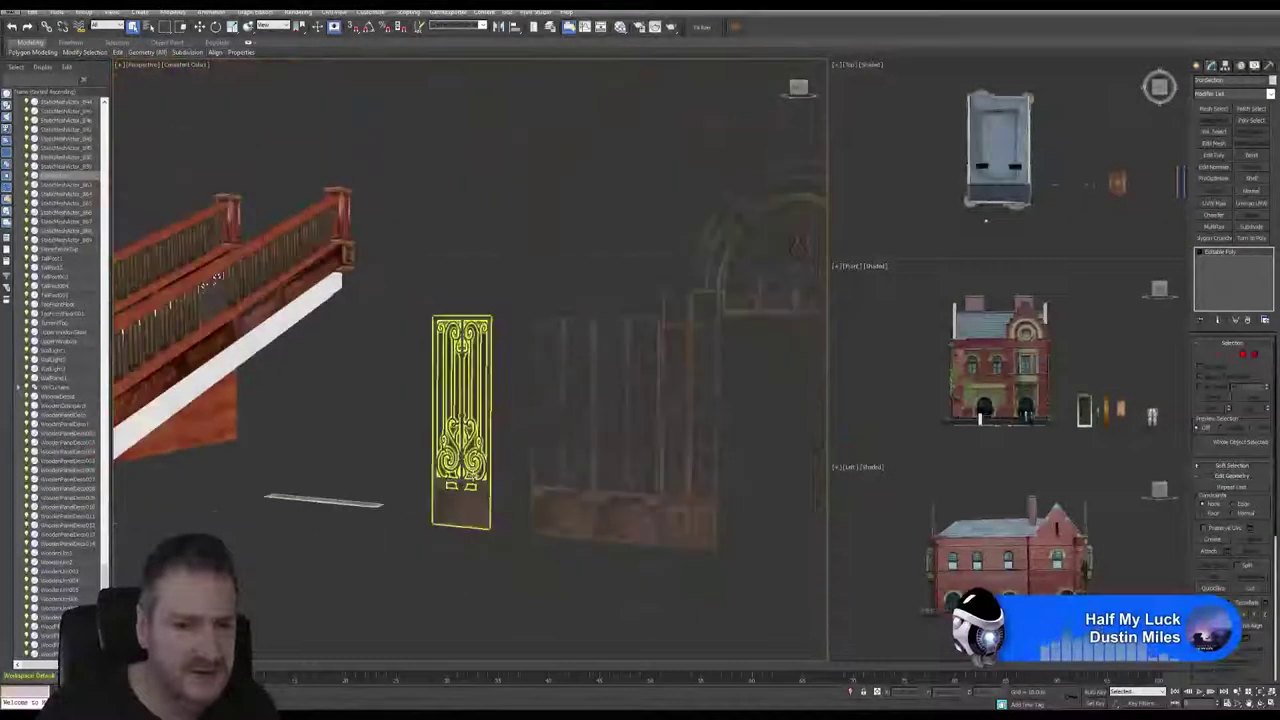
pyautogui.moveTo(630, 470); pyautogui.dragTo(200, 434, button='middle')
pyautogui.moveTo(626, 474); pyautogui.dragTo(332, 436, button='middle')
pyautogui.moveTo(458, 427); pyautogui.dragTo(378, 423, button='middle')
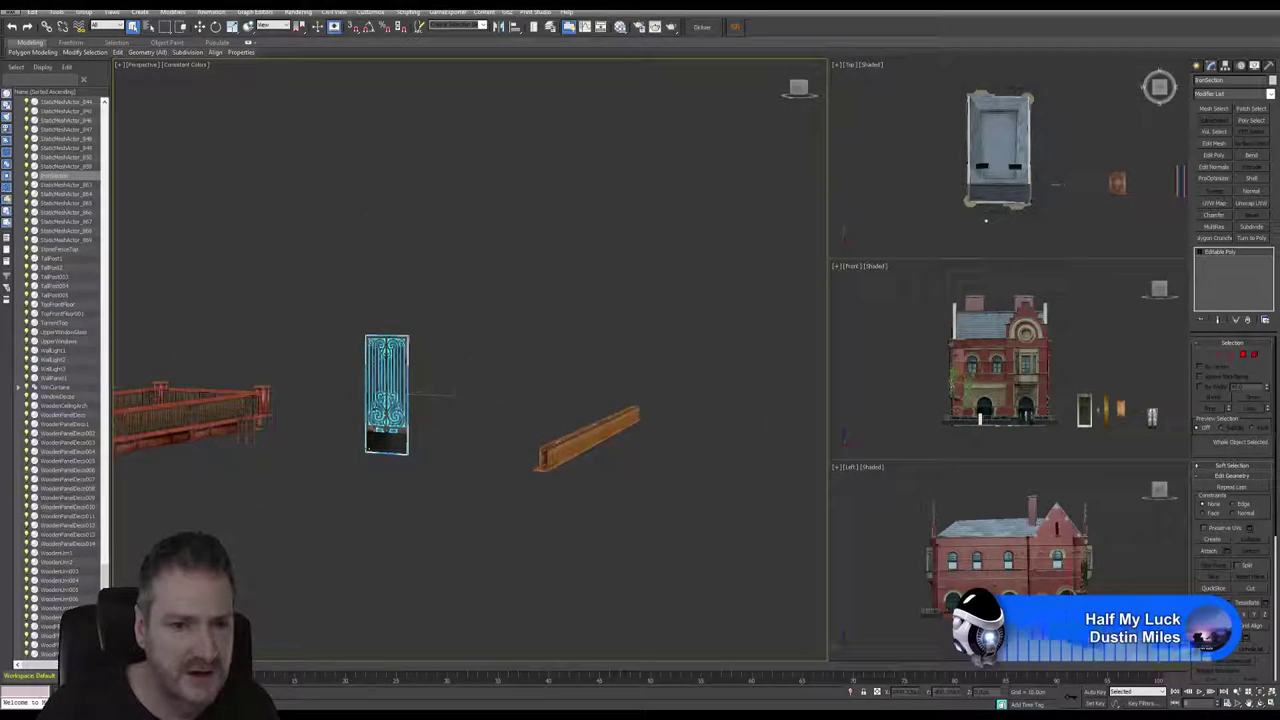
pyautogui.scroll(6, 378, 423)
pyautogui.scroll(-4, 446, 415)
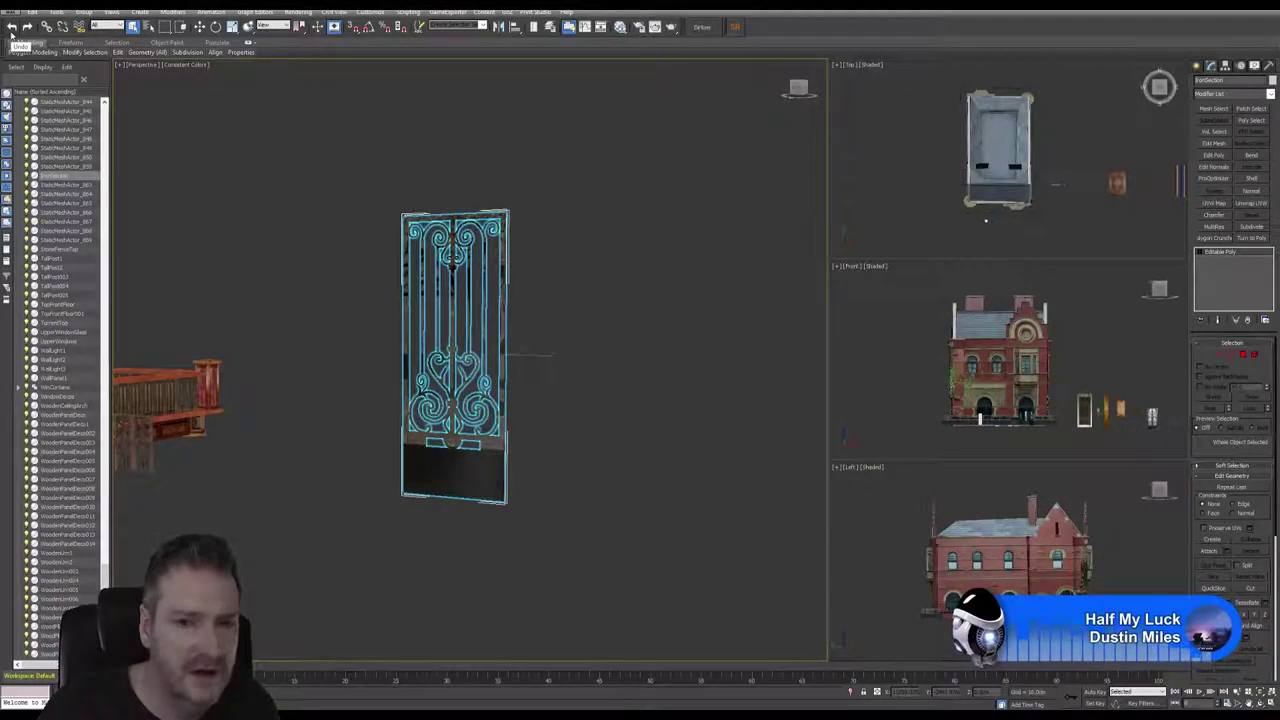
pyautogui.hotkey('alt', 'q')
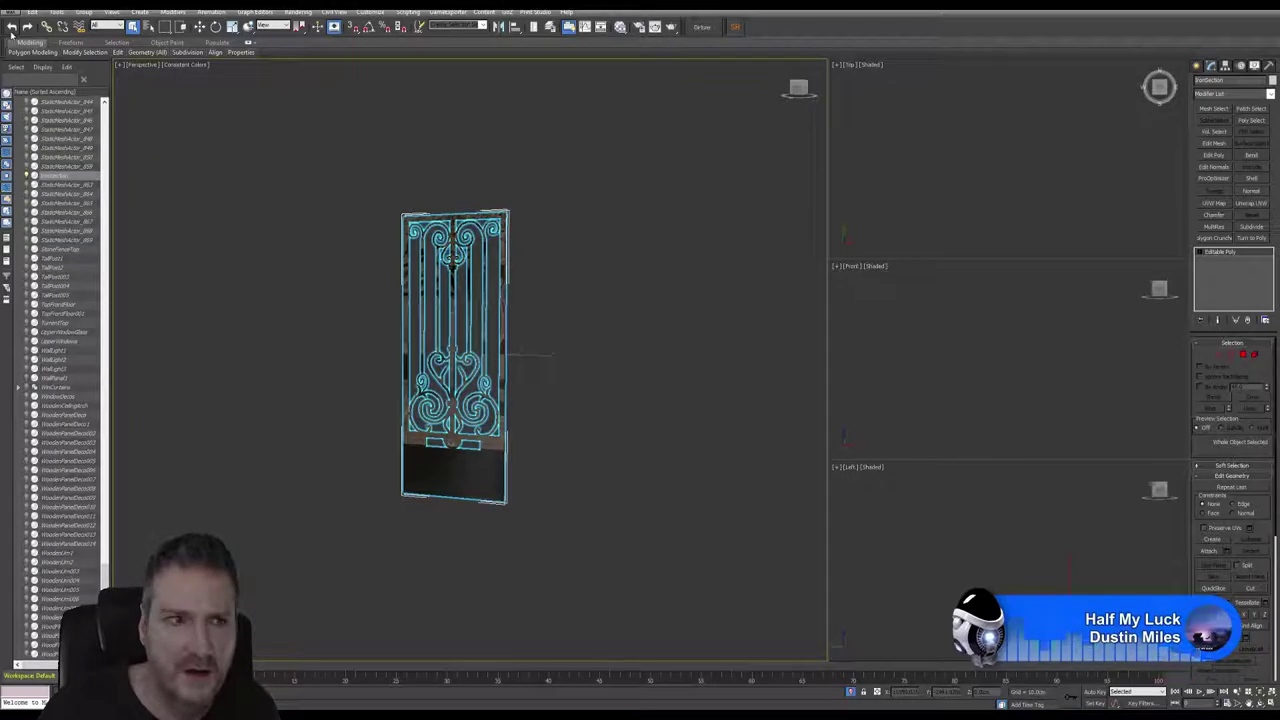
# Step: Undo the collapse of the gate's modifier stack and select Unwrap UVW with the XForm modifier turned off
pyautogui.click(11, 30)
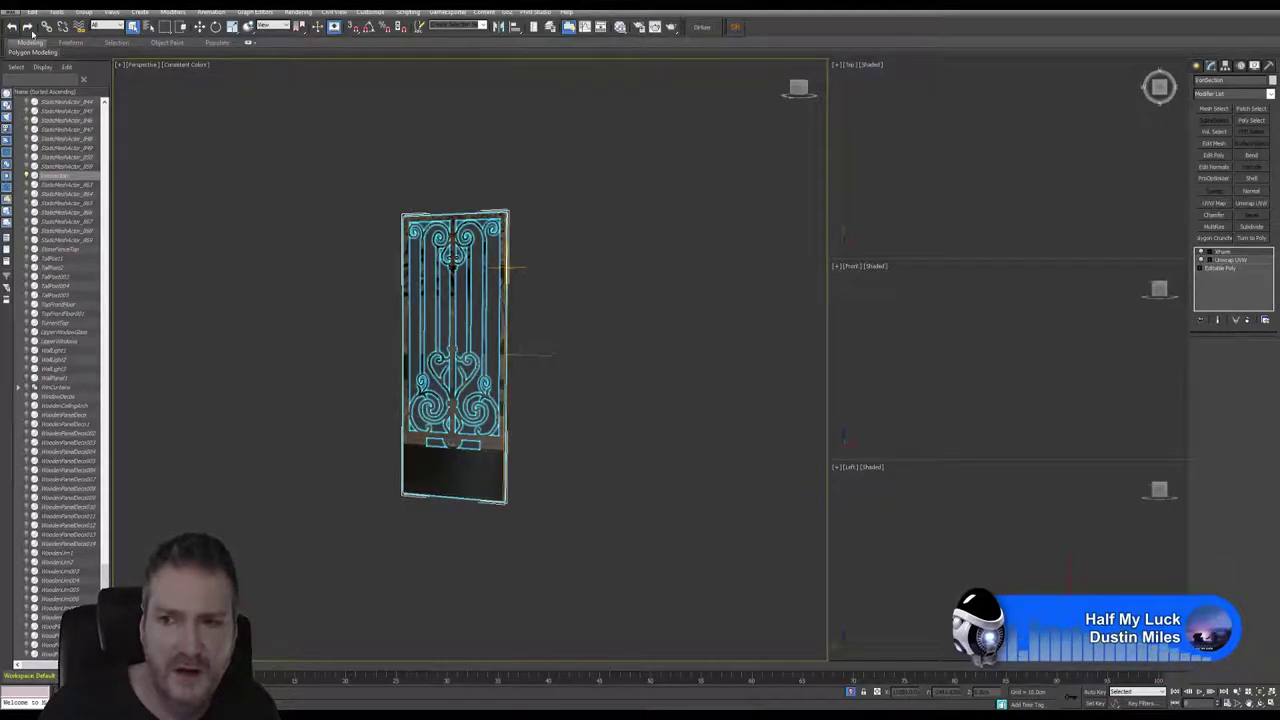
pyautogui.click(1203, 256)
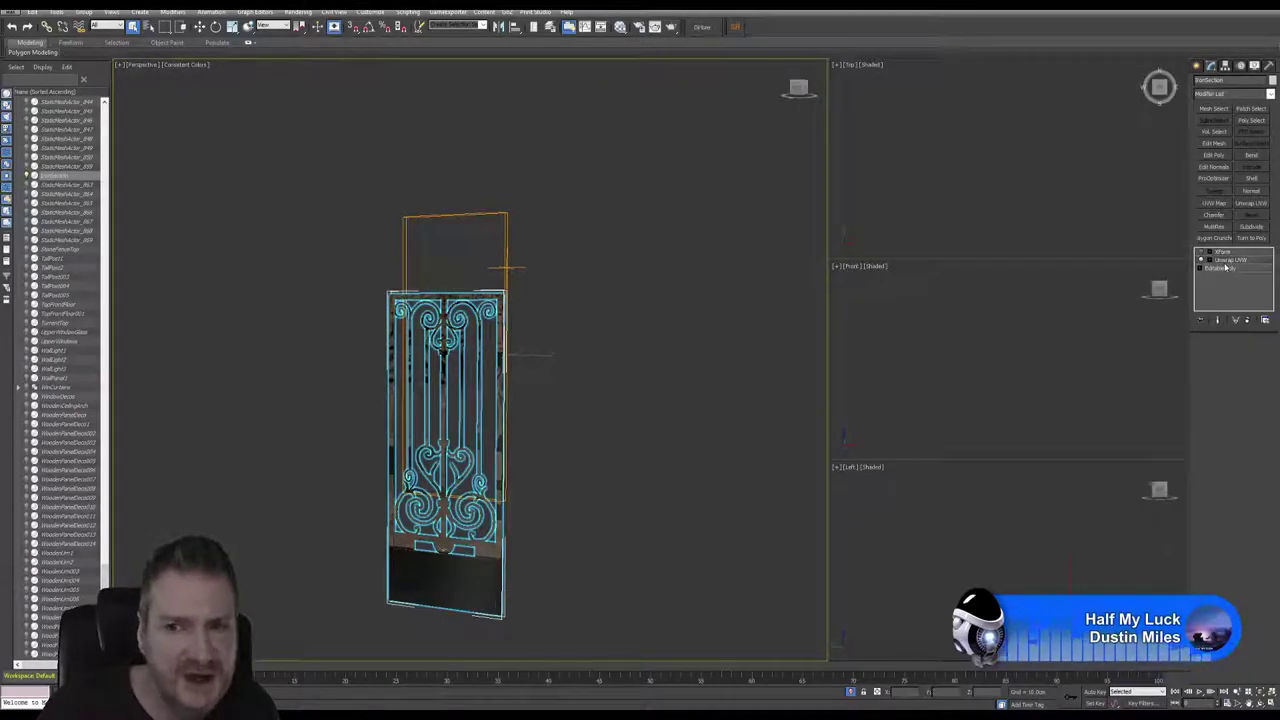
pyautogui.click(1226, 260)
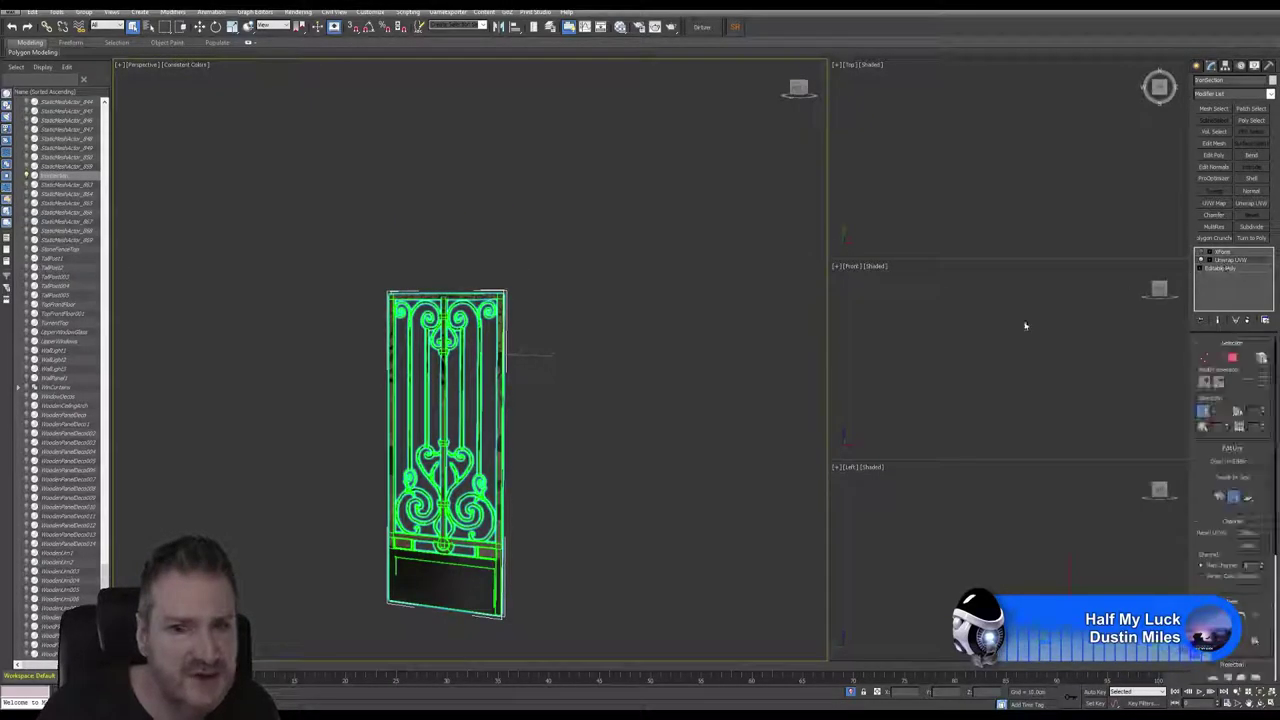
# Step: Examine the gate's current UV layout in the UV editor and close the editor
pyautogui.click(1234, 463)
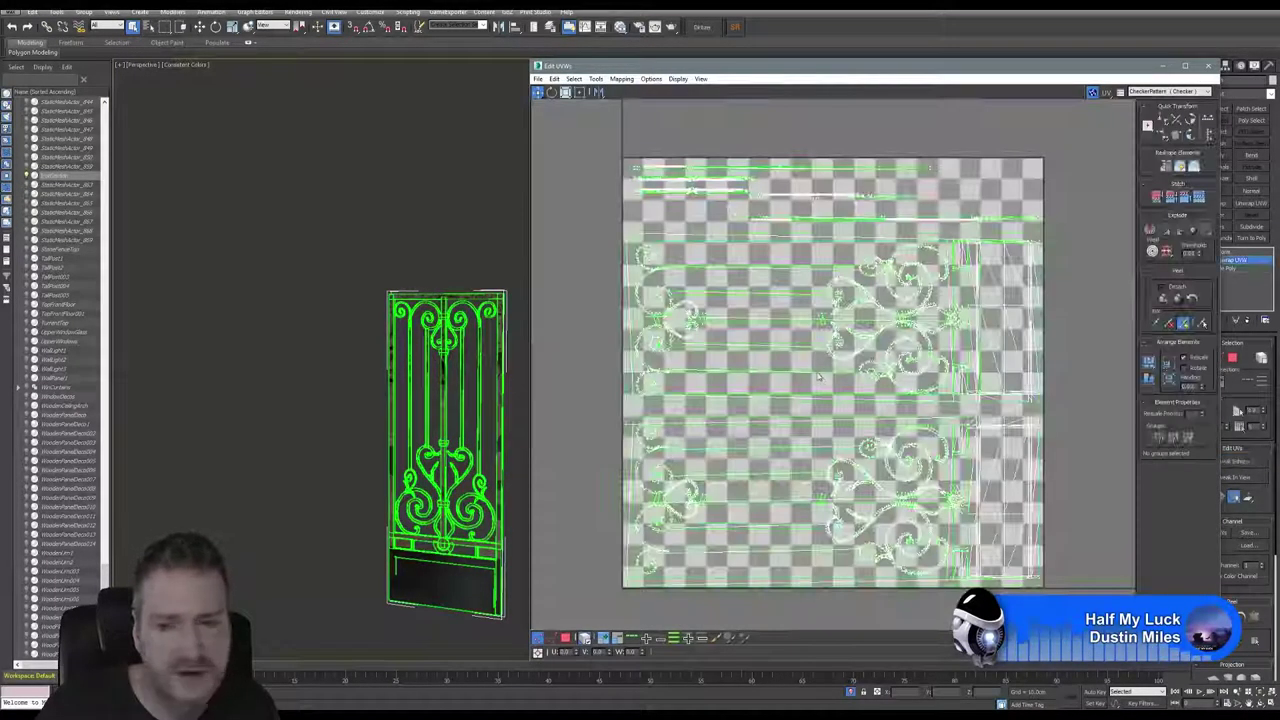
pyautogui.click(1208, 65)
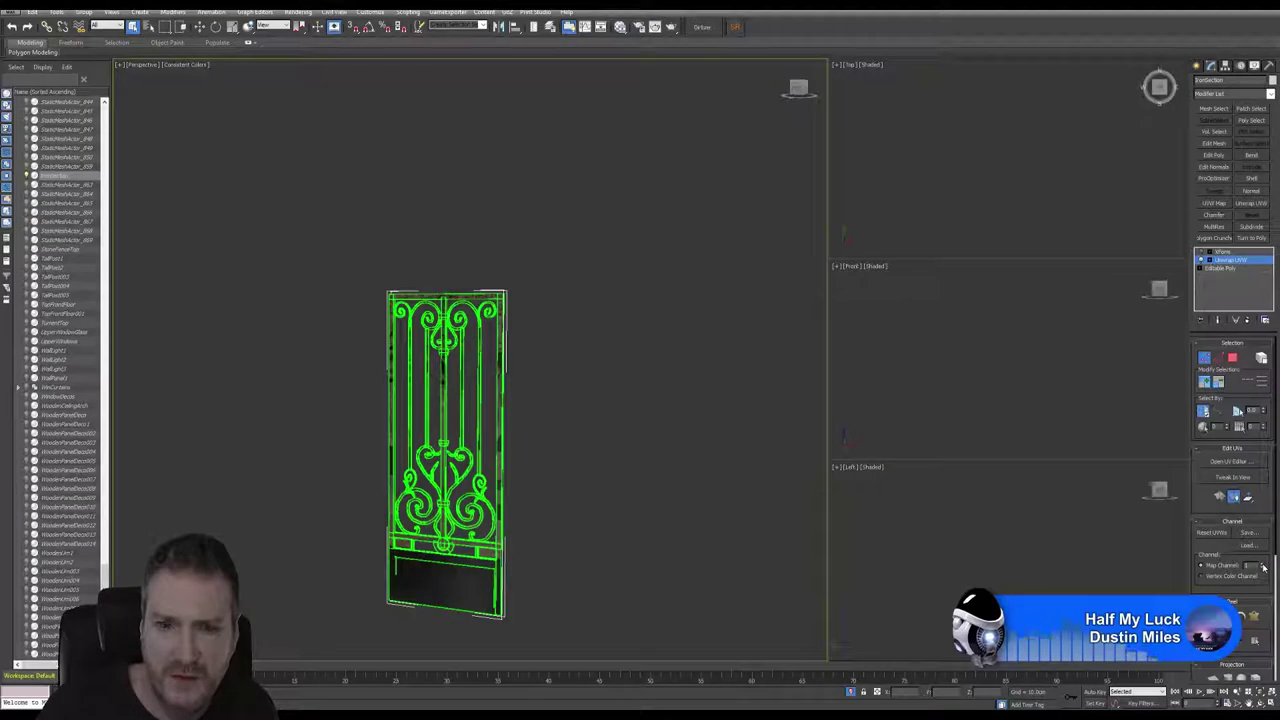
pyautogui.keyDown('alt'); pyautogui.moveTo(616, 468); pyautogui.dragTo(623, 406, button='middle'); pyautogui.keyUp('alt')
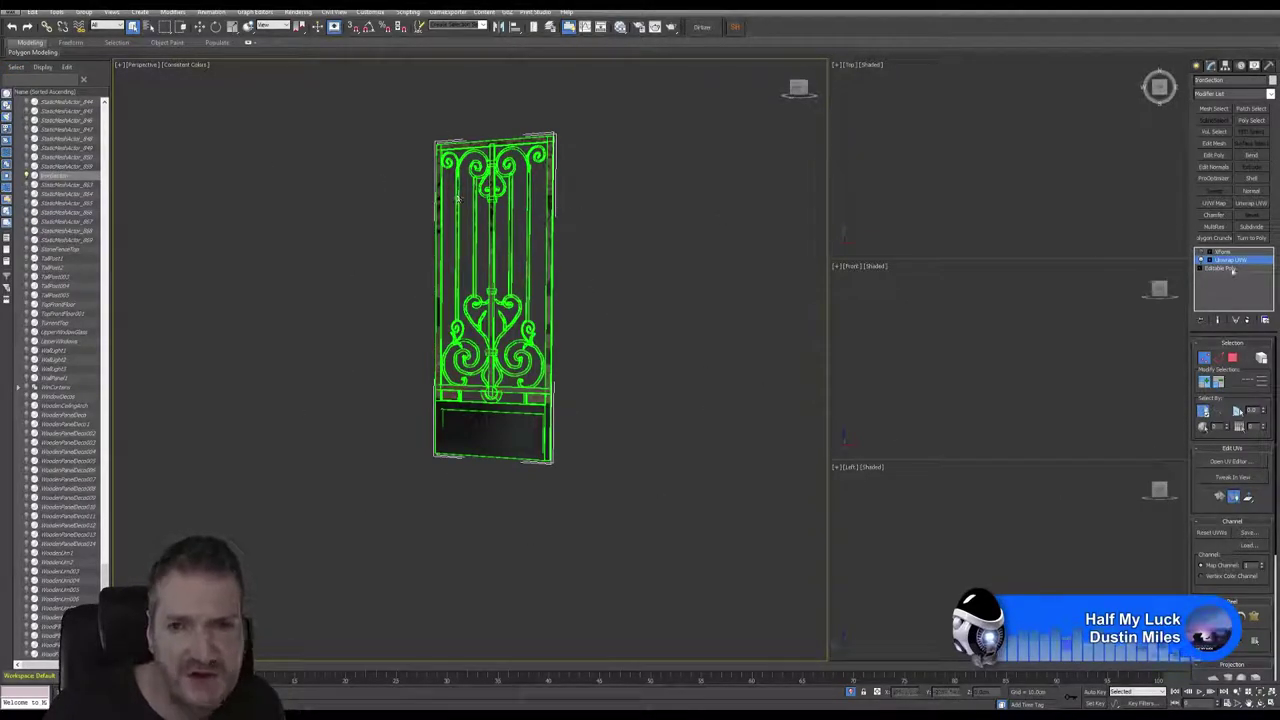
# Step: Set the Unwrap UVW map channel to 2, abandoning the current channel's UVs instead of moving them
pyautogui.click(1263, 565)
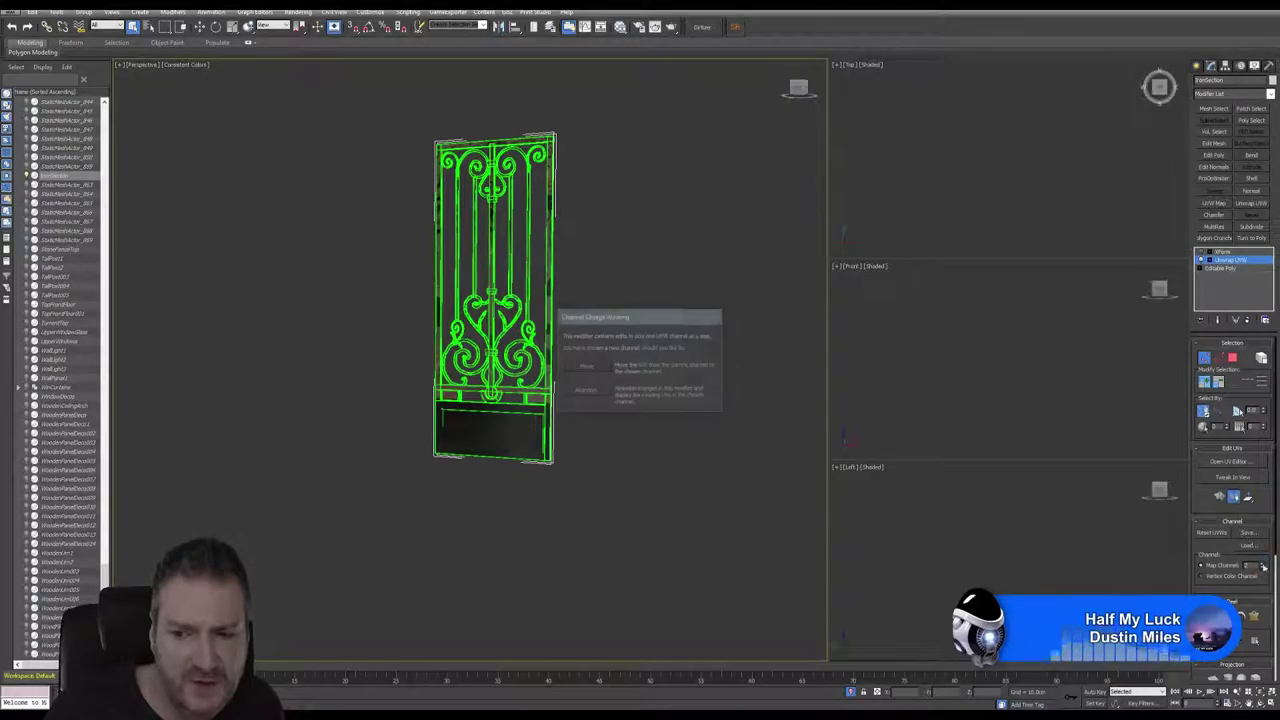
pyautogui.click(589, 392)
pyautogui.moveTo(590, 393); pyautogui.dragTo(631, 462, button='middle')
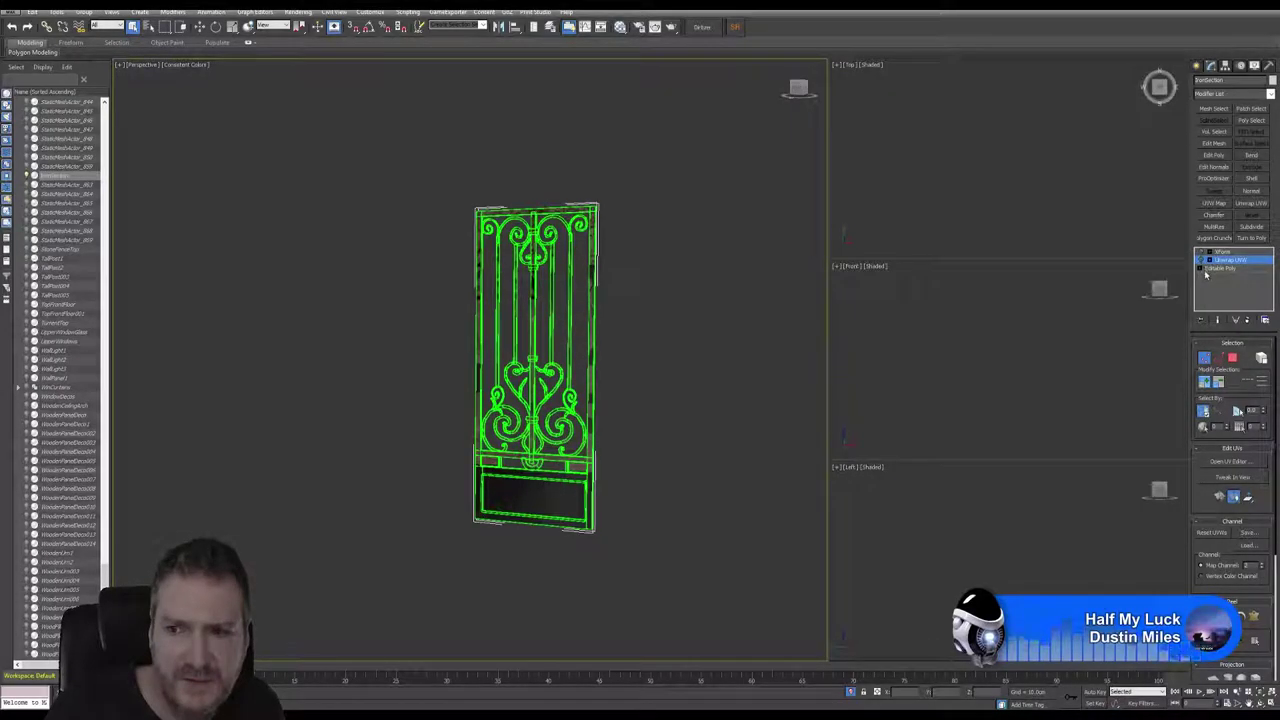
# Step: Turn off the display of the green map seams on the gate
pyautogui.moveTo(572, 466); pyautogui.dragTo(588, 494, button='middle')
pyautogui.scroll(5, 587, 492)
pyautogui.scroll(-5, 587, 492)
pyautogui.scroll(5, 587, 492)
pyautogui.scroll(5, 587, 493)
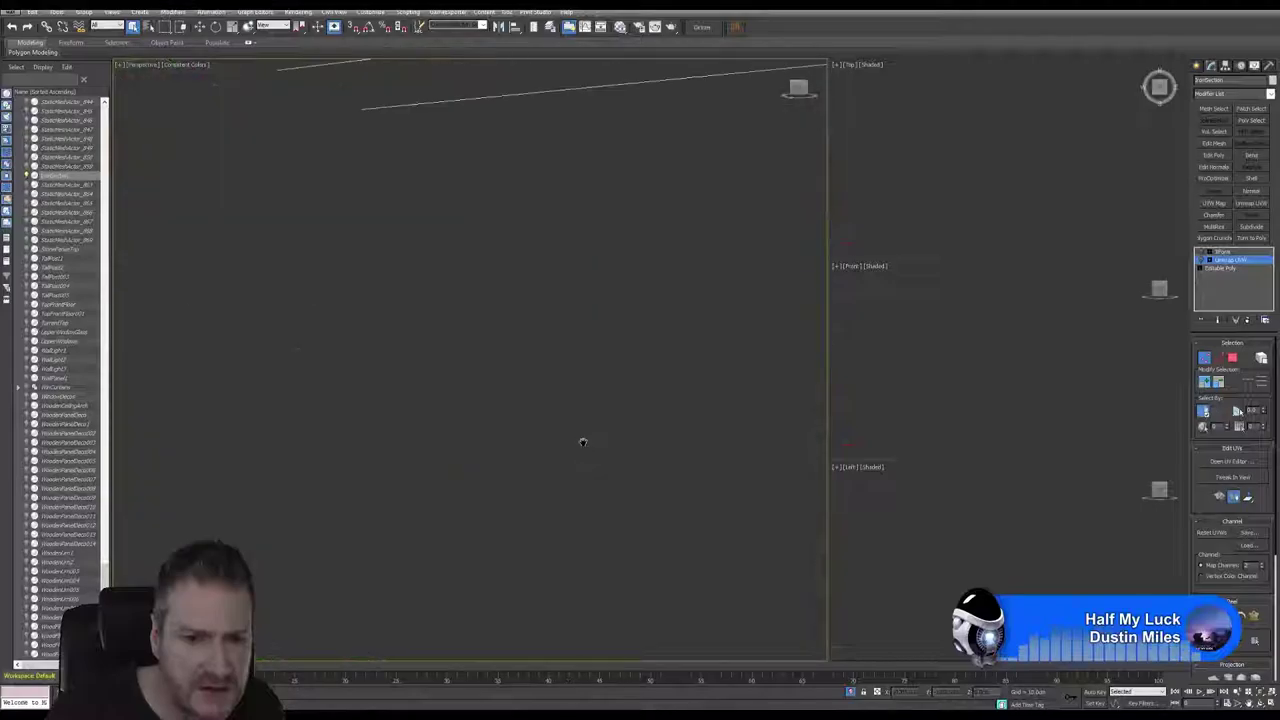
pyautogui.scroll(-15, 585, 450)
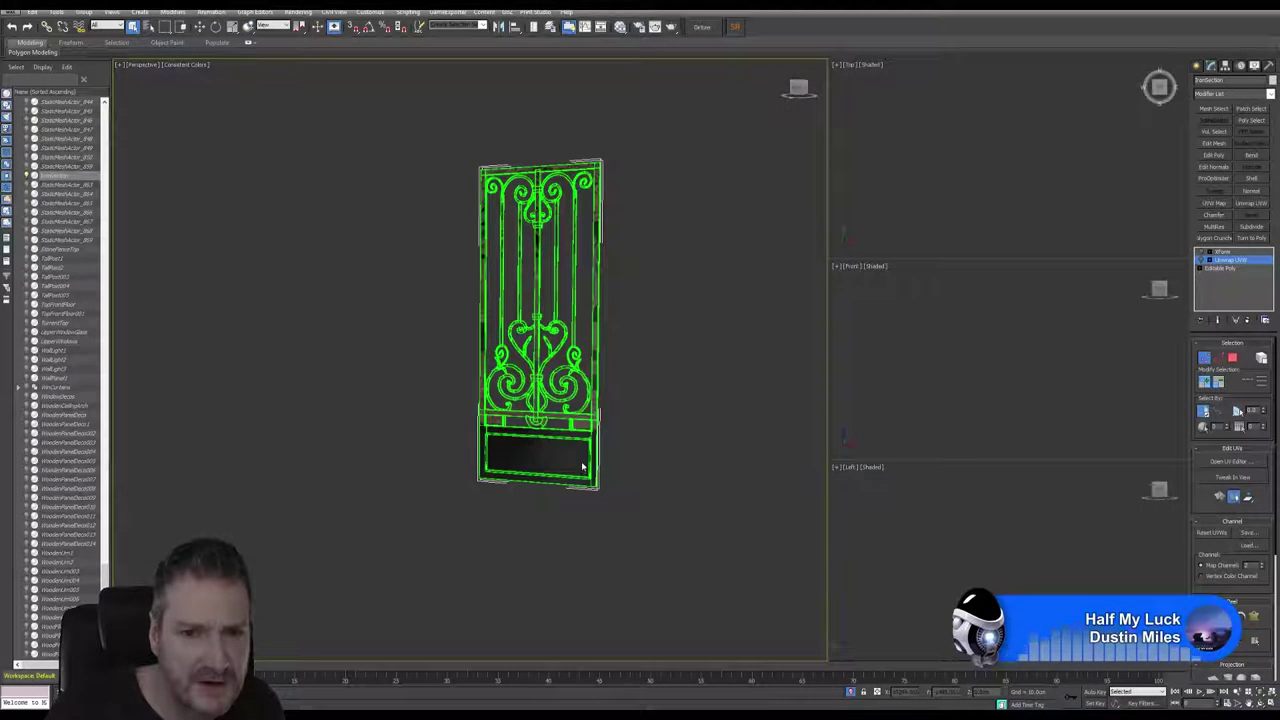
pyautogui.scroll(-3, 1249, 636)
pyautogui.scroll(-3, 1248, 637)
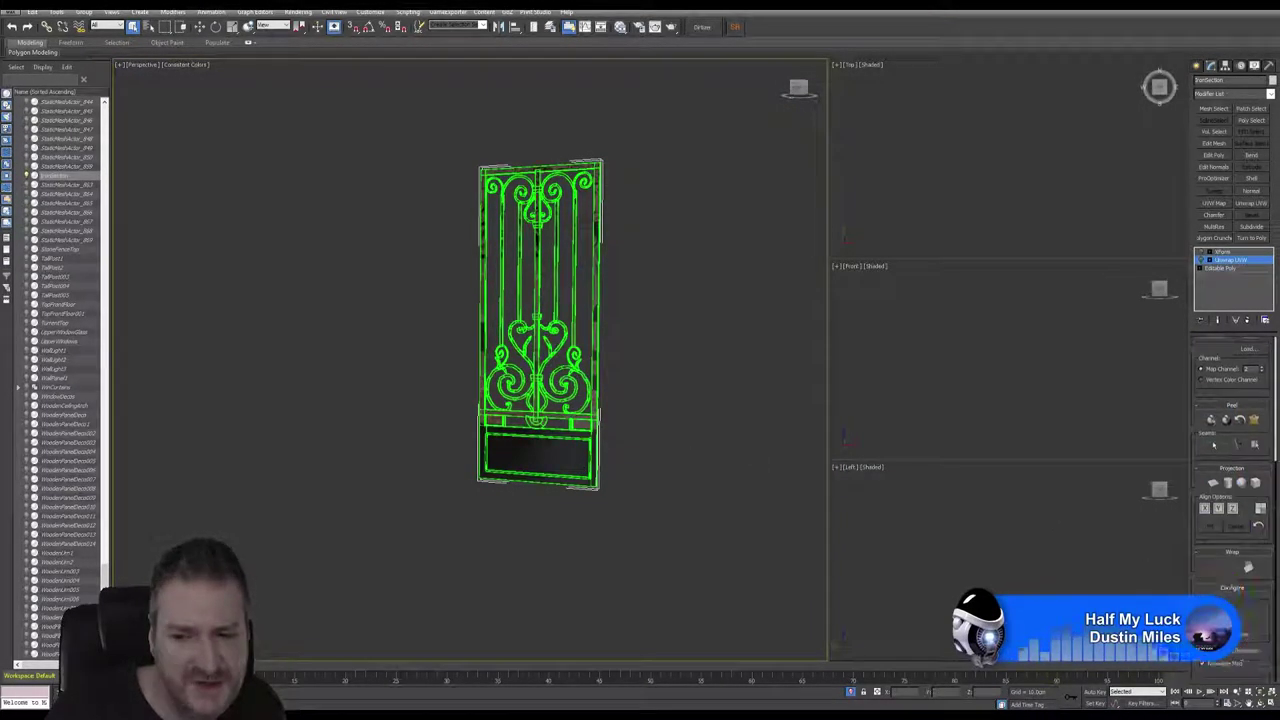
pyautogui.click(1204, 612)
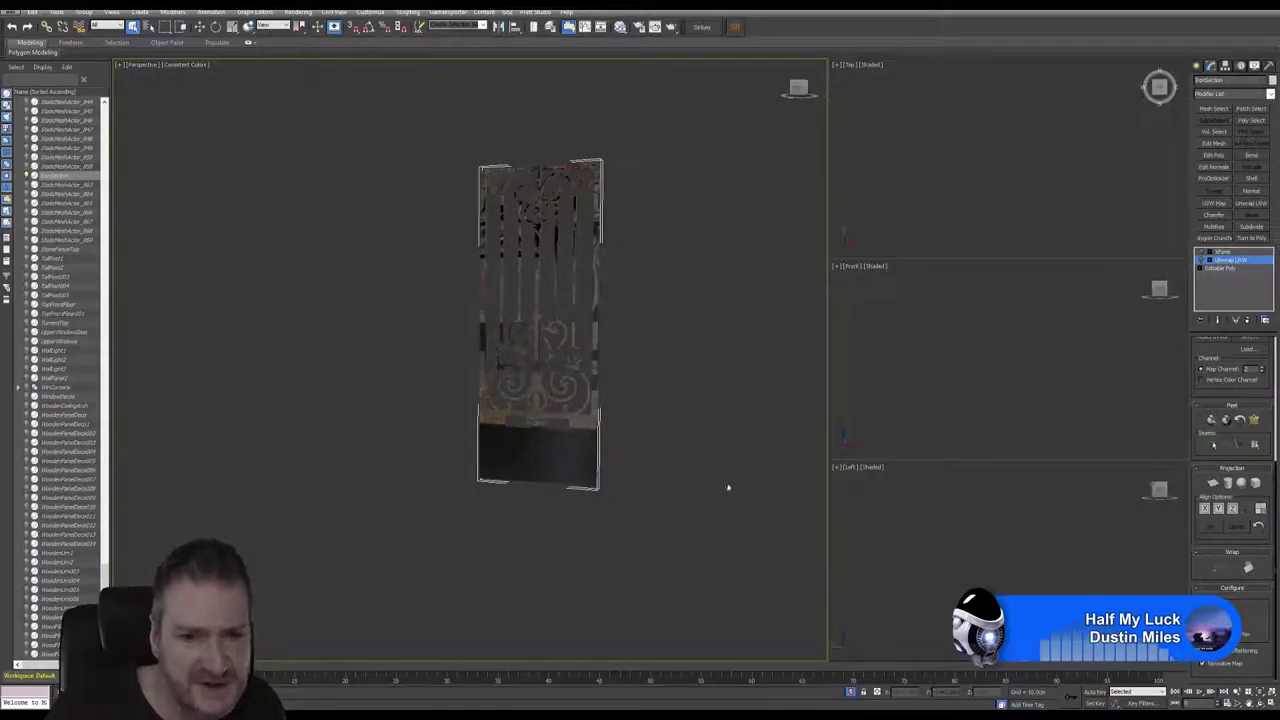
# Step: Open the UV editor to view the gate's UV layout on map channel 2
pyautogui.keyDown('alt'); pyautogui.moveTo(726, 486); pyautogui.dragTo(660, 501, button='middle'); pyautogui.keyUp('alt')
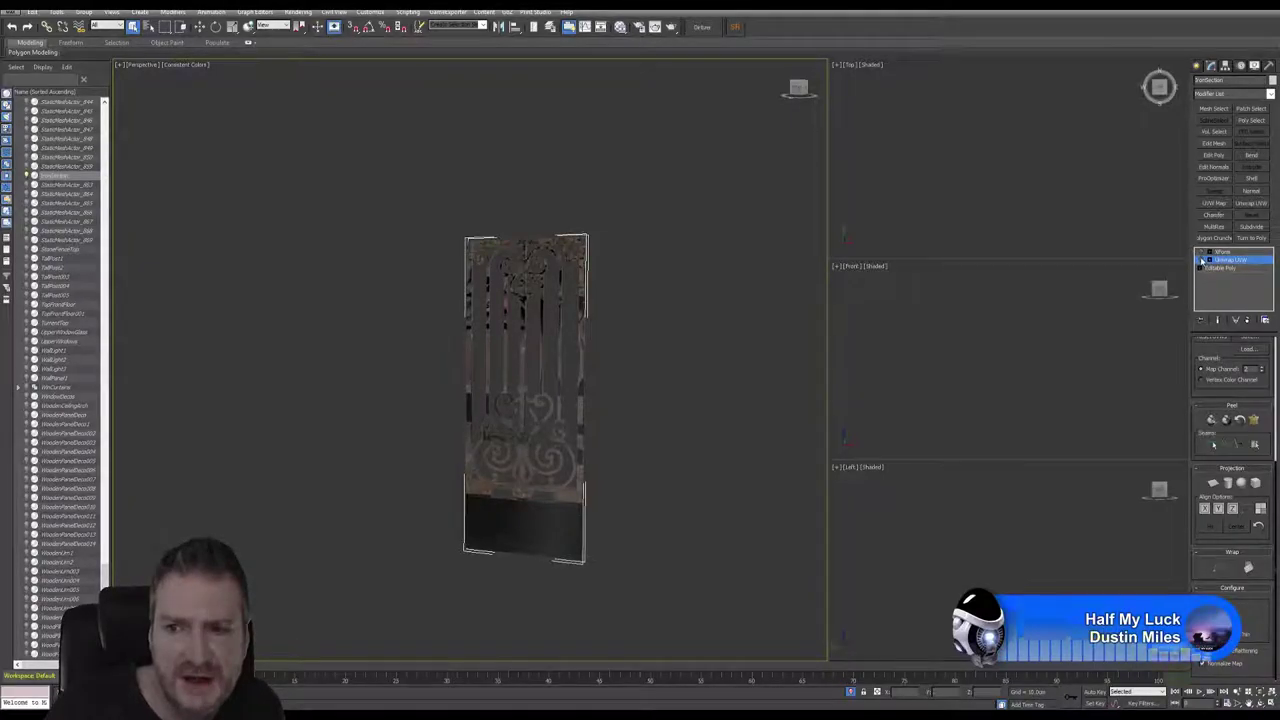
pyautogui.scroll(5, 1230, 430)
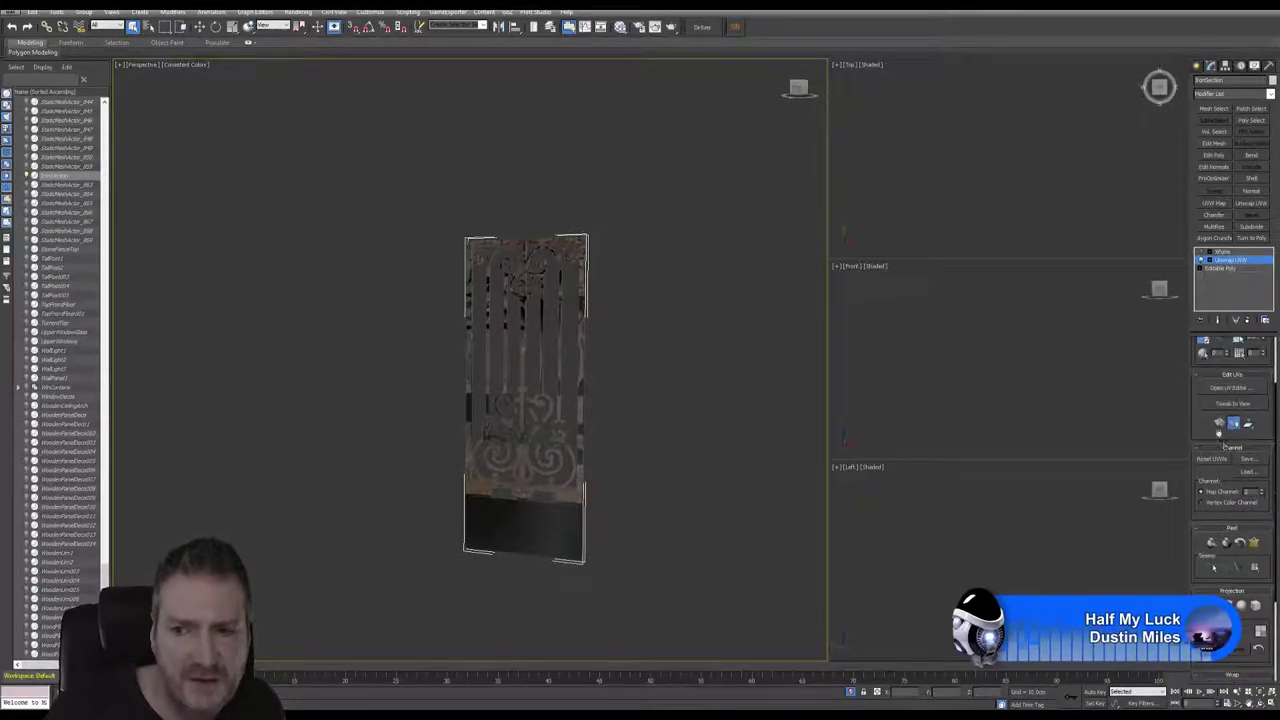
pyautogui.click(1230, 450)
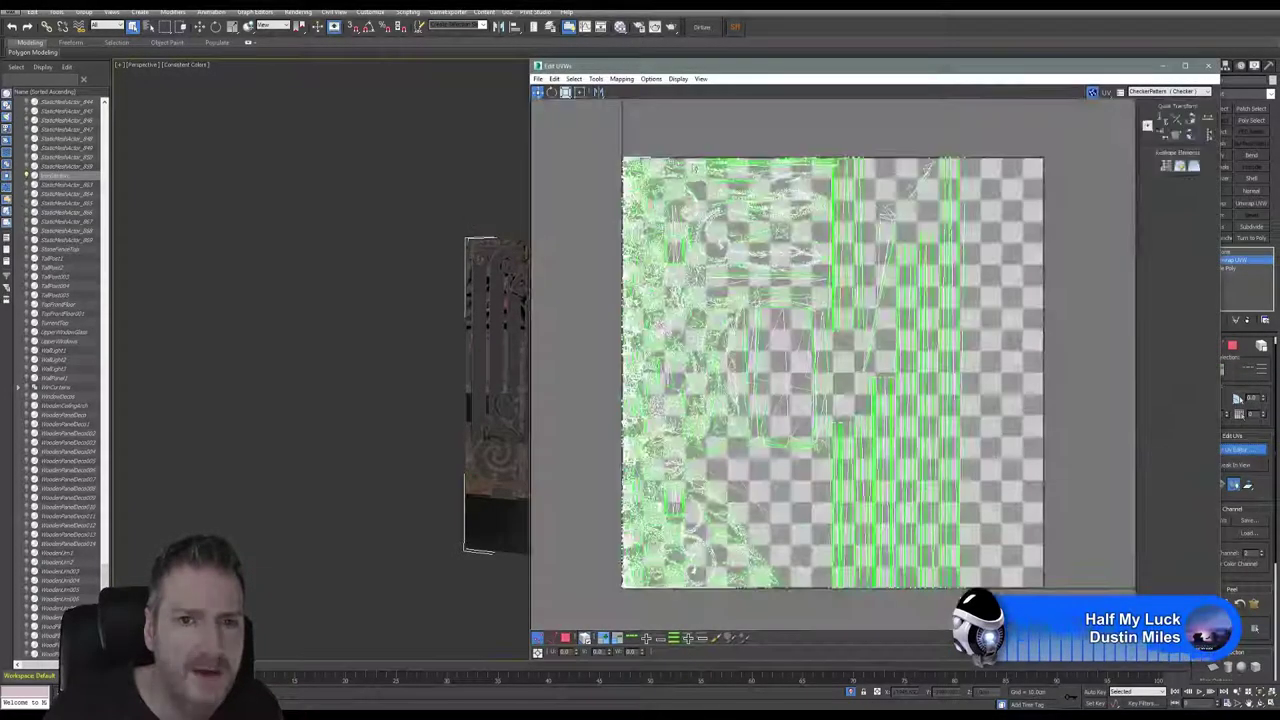
pyautogui.click(538, 78)
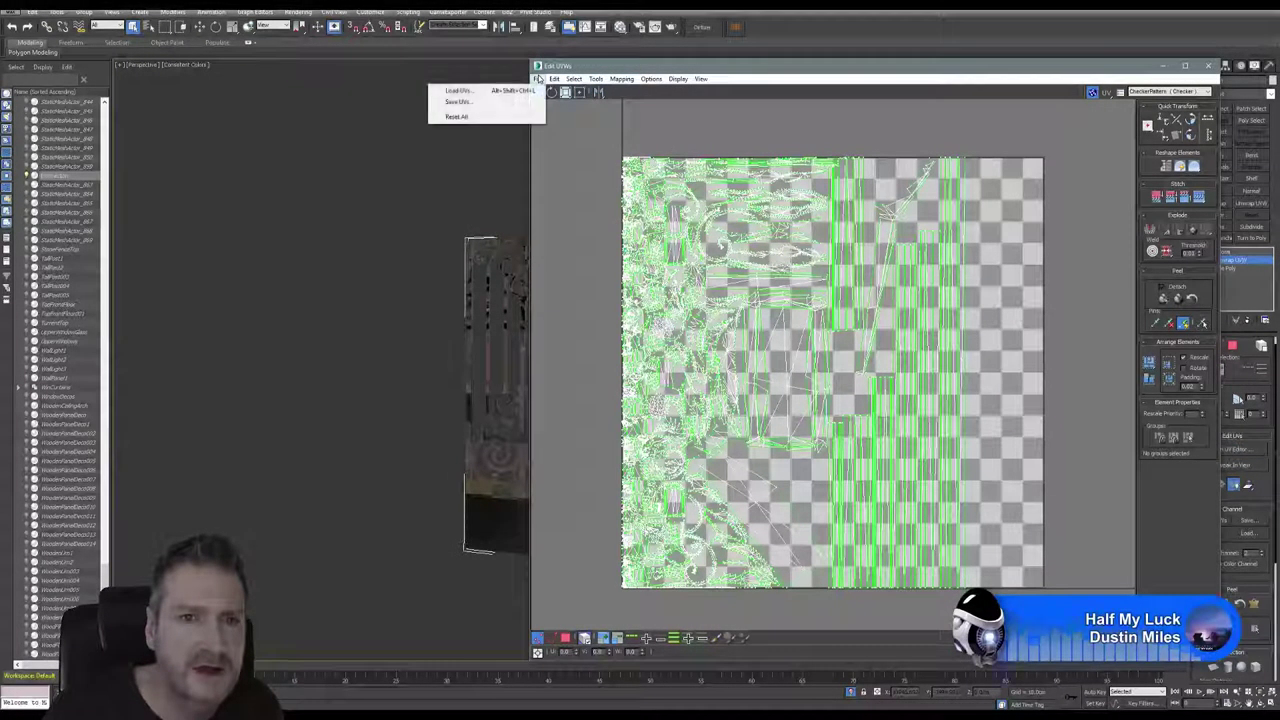
pyautogui.click(459, 102)
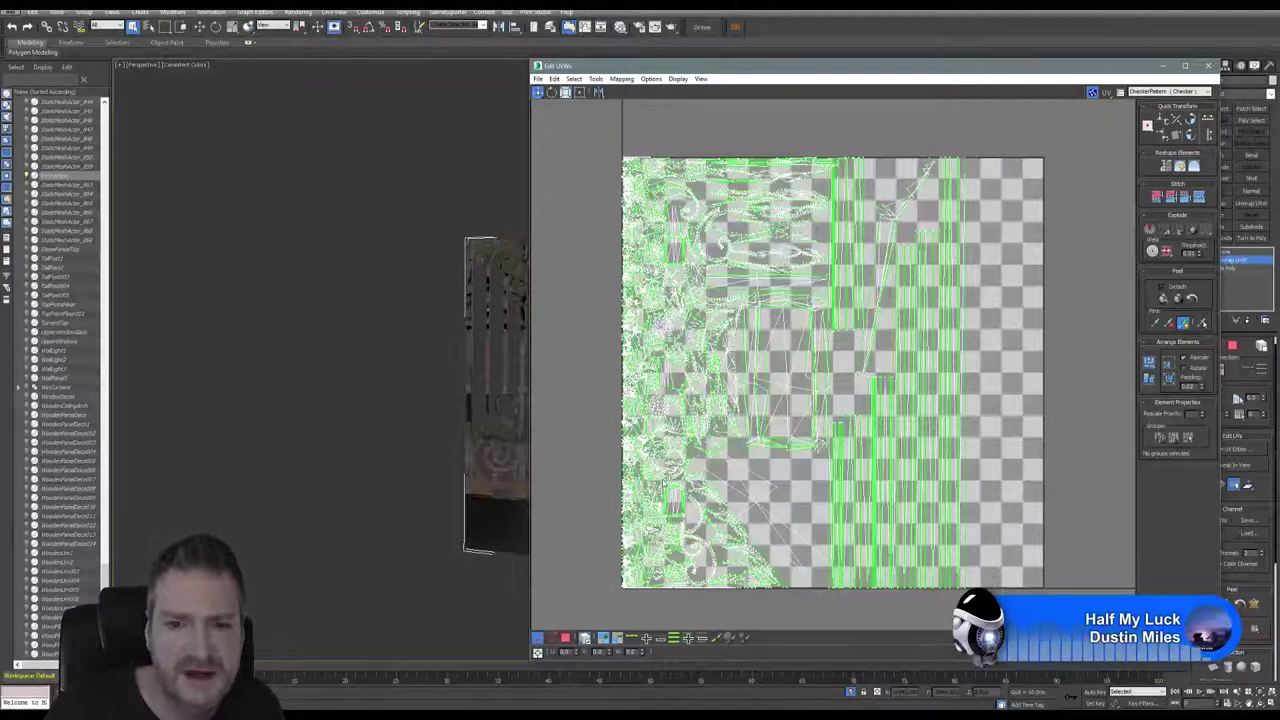
pyautogui.click(1208, 67)
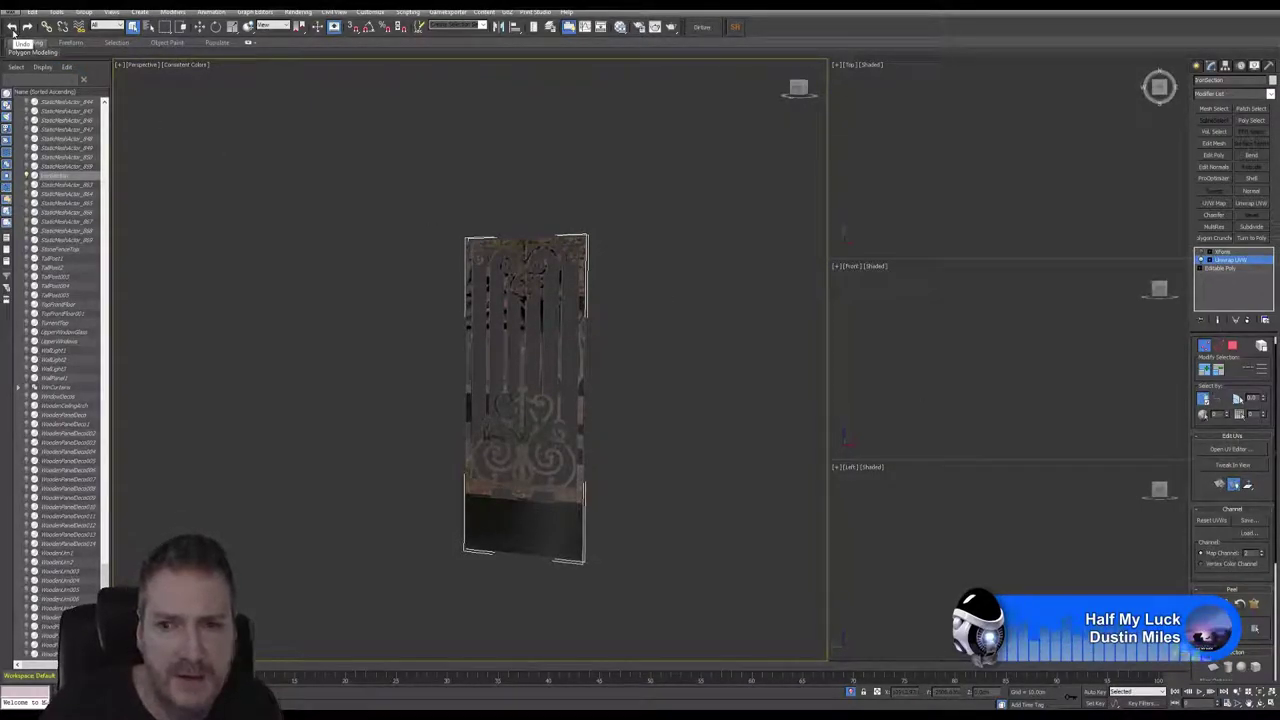
# Step: Undo the seam display change and the switch of the Unwrap UVW modifier to map channel 2
pyautogui.click(12, 28)
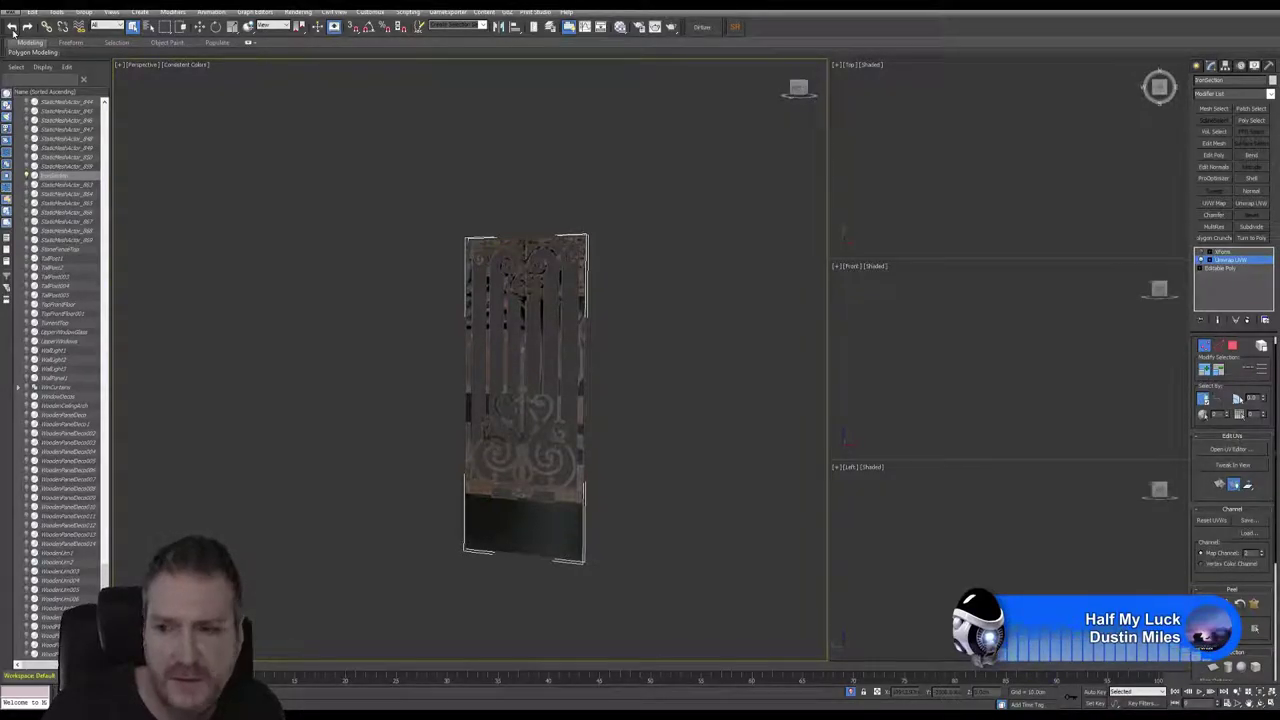
pyautogui.click(12, 29)
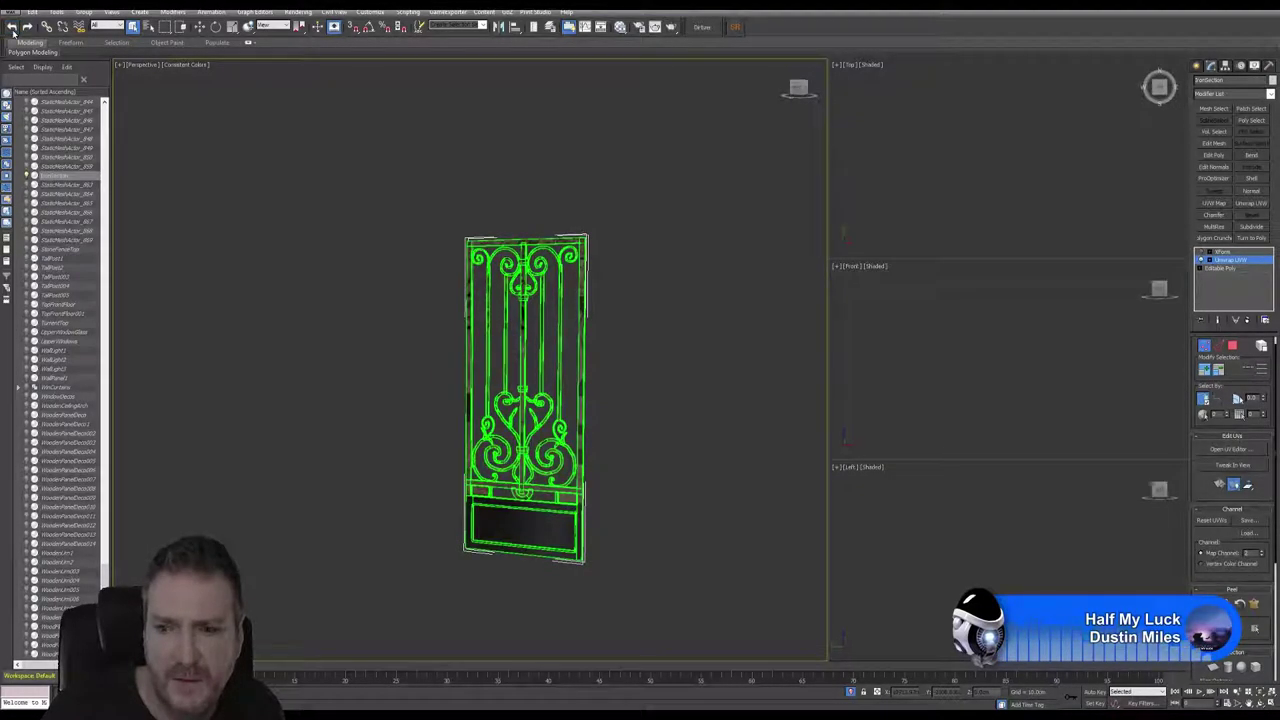
pyautogui.click(12, 29)
# Step: Save the gate's map channel 1 UVs to a UVW file named NewUVW from the UV editor and close the editor
pyautogui.click(1234, 450)
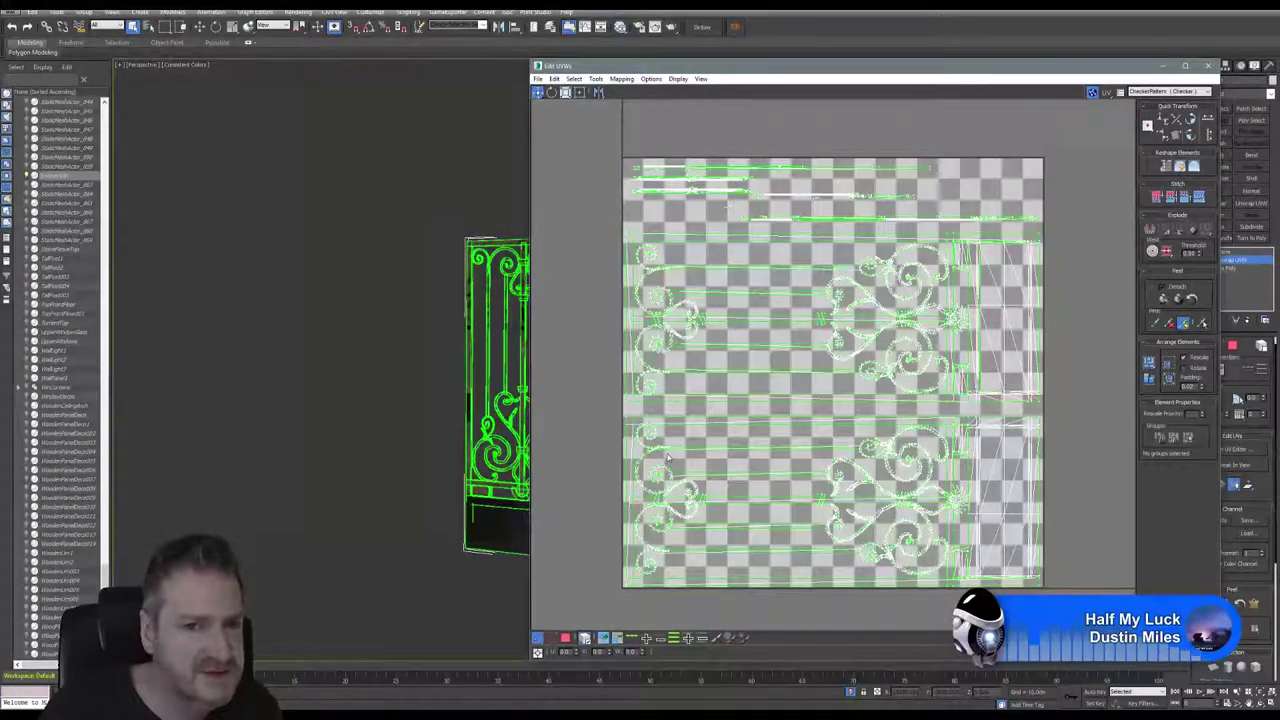
pyautogui.click(538, 78)
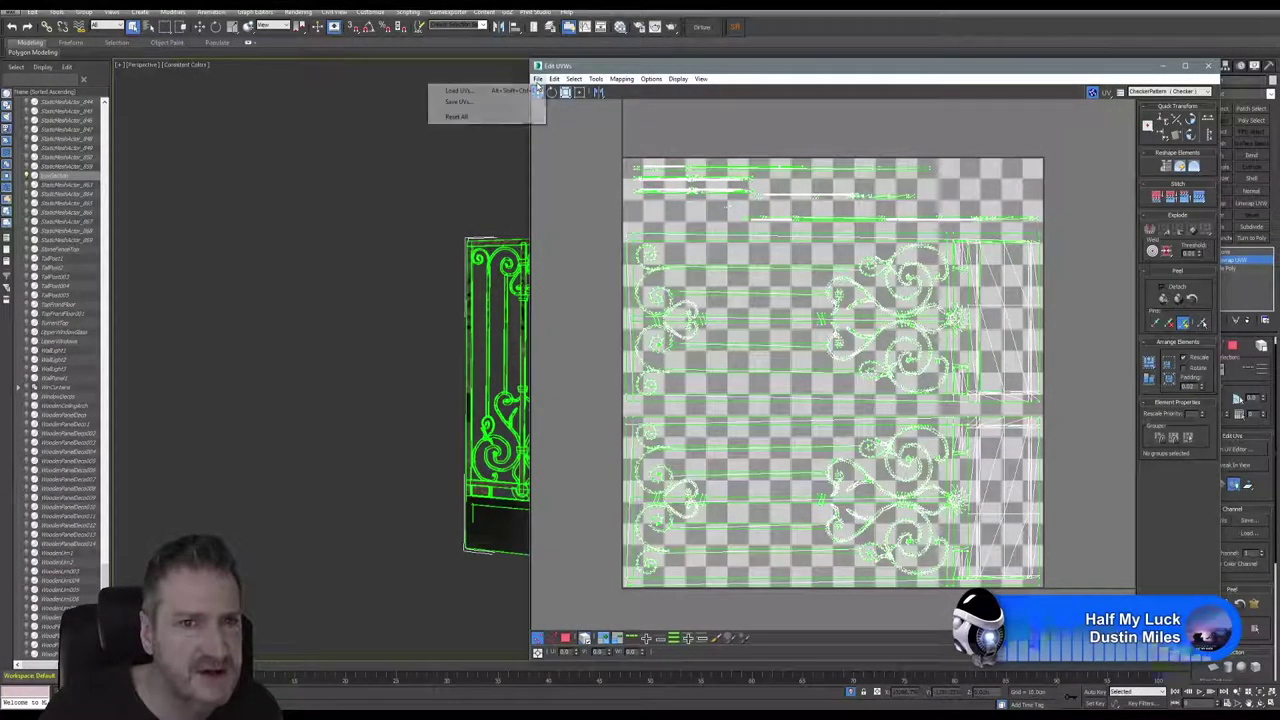
pyautogui.click(470, 102)
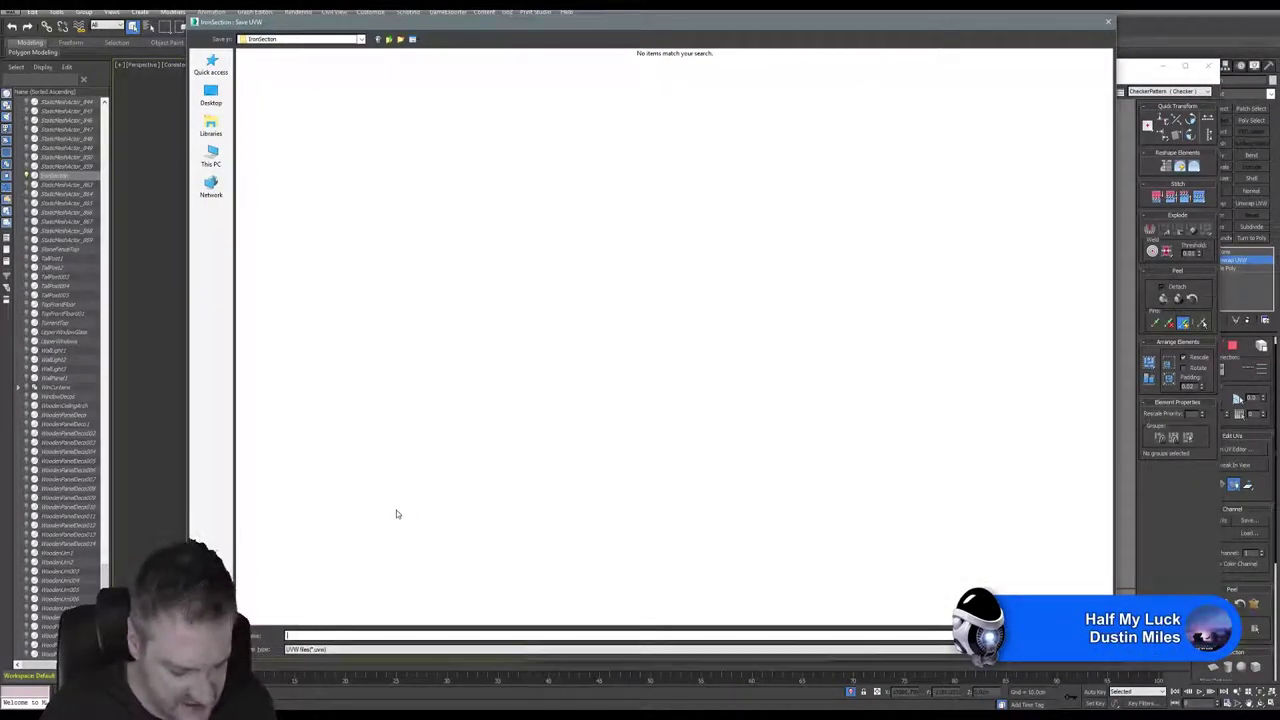
pyautogui.write('NewUVW')
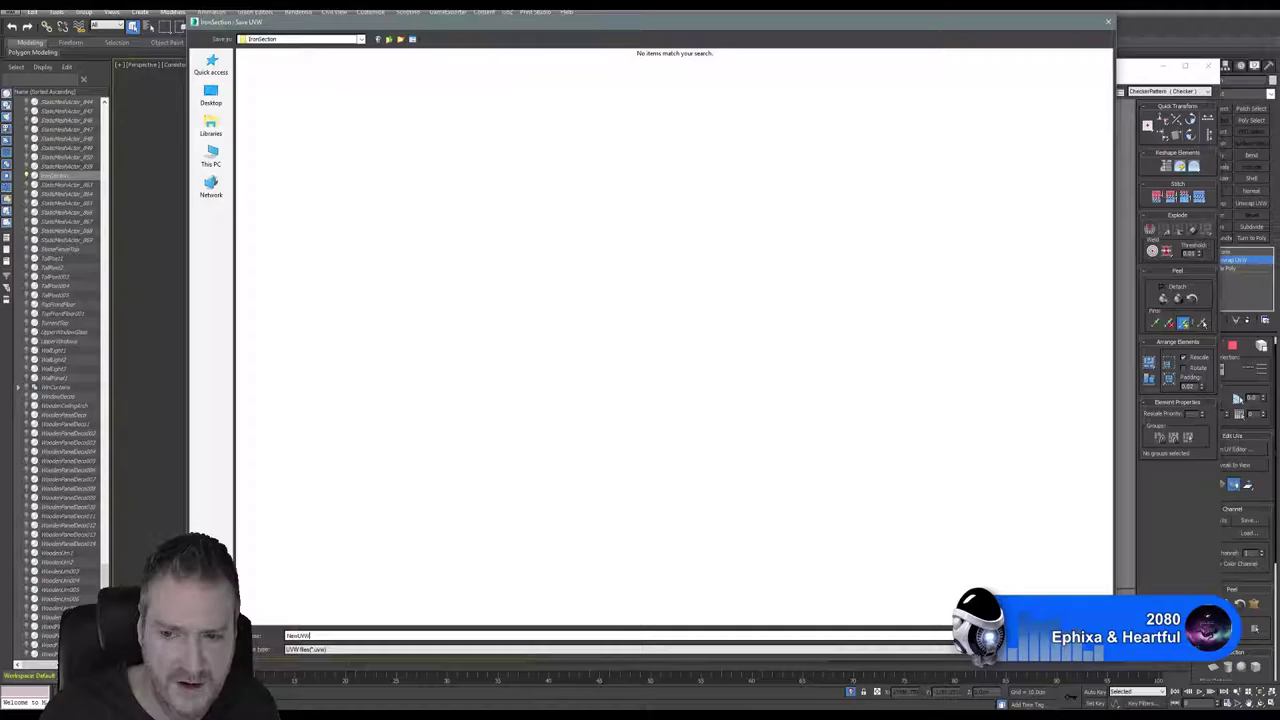
pyautogui.click(1080, 636)
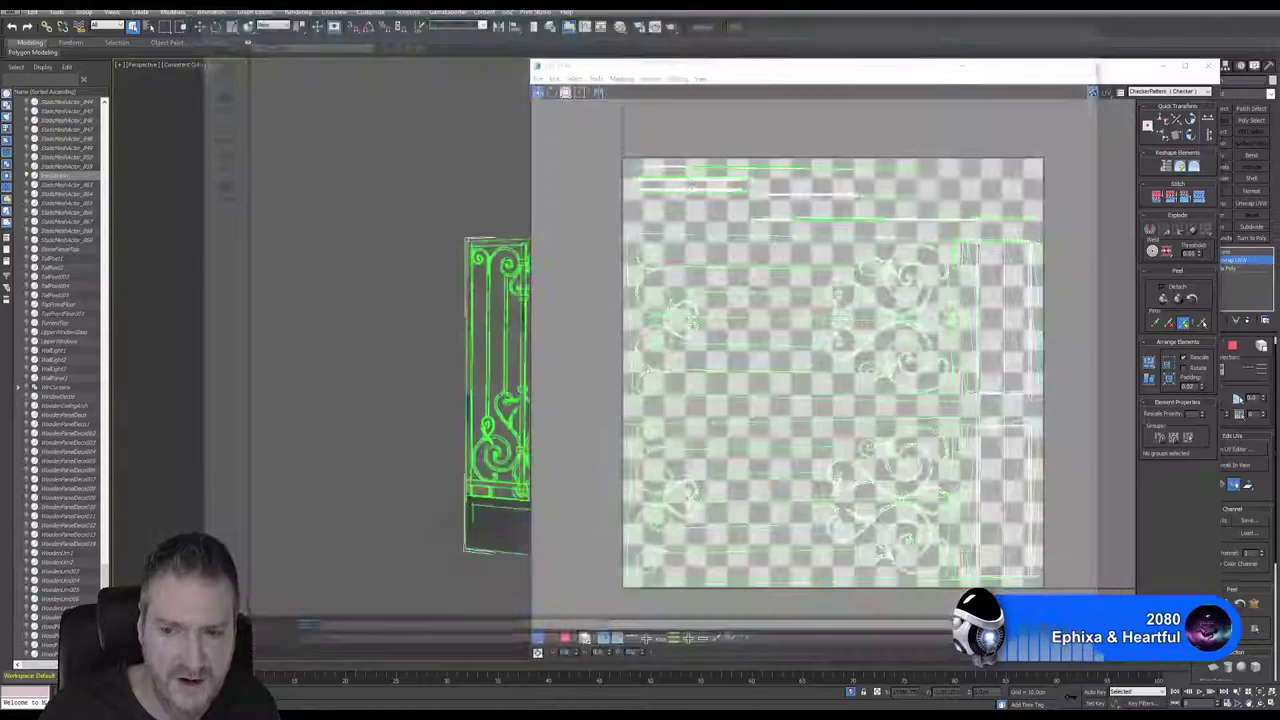
pyautogui.click(1209, 64)
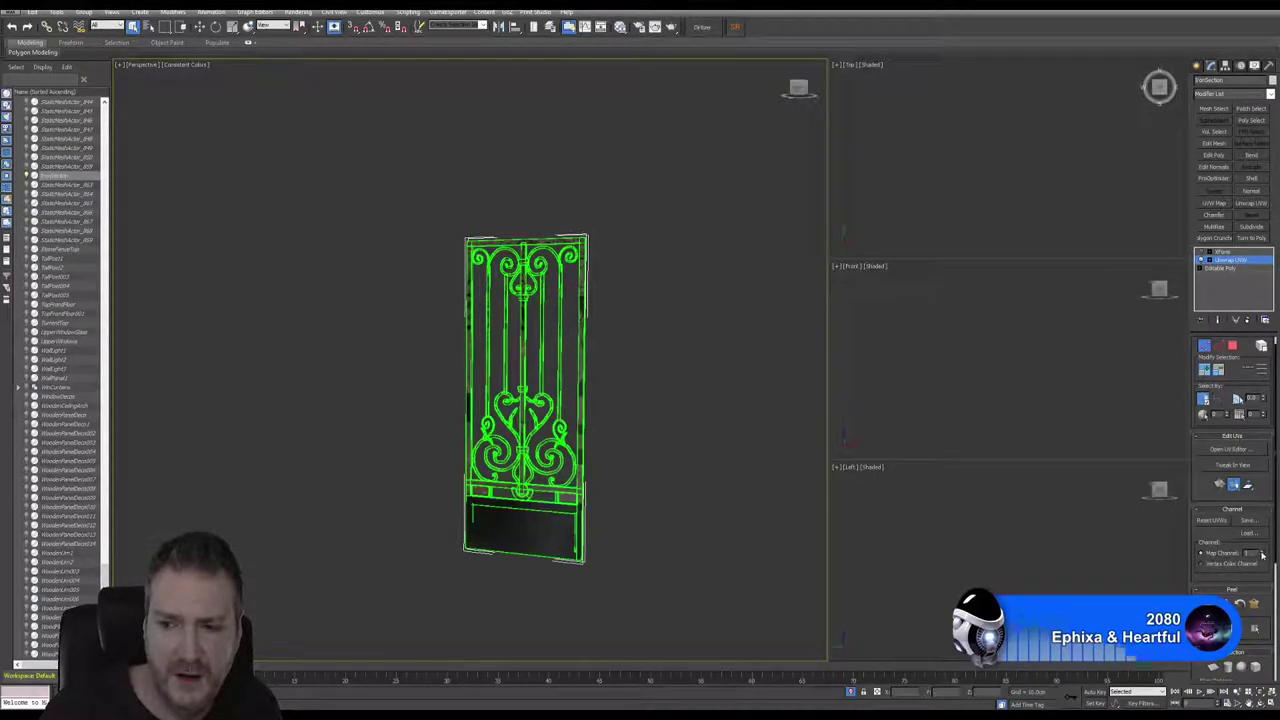
# Step: Switch the Unwrap UVW modifier to map channel 2, abandoning its changes instead of moving the UVs
pyautogui.click(1262, 553)
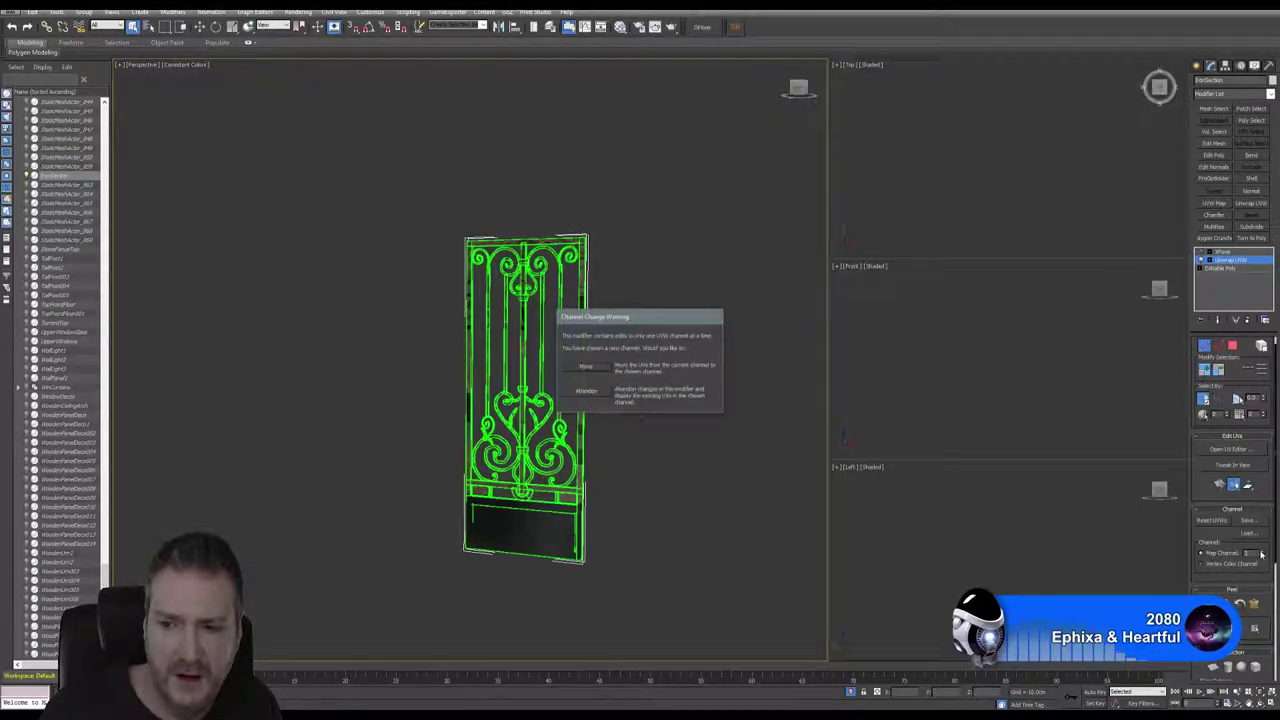
pyautogui.click(586, 391)
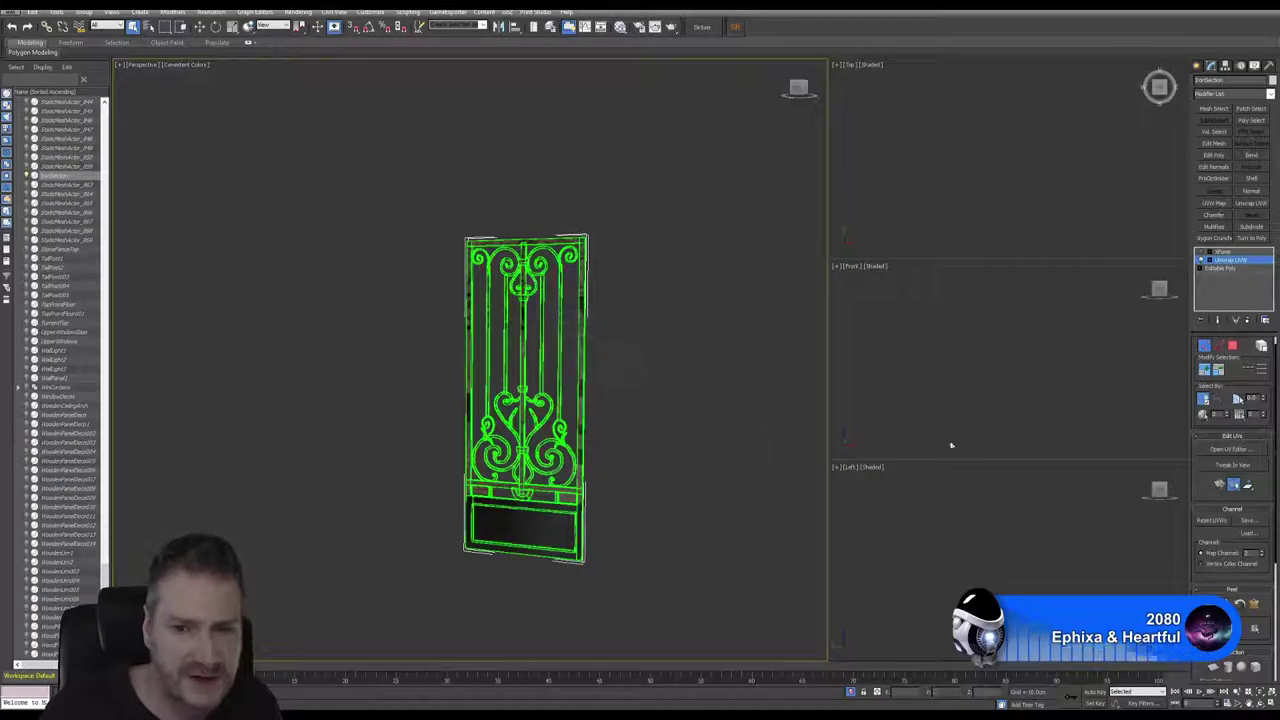
# Step: Add a second Unwrap UVW modifier directly above the Editable Poly and check its UV layout in the UV editor
pyautogui.click(1230, 268)
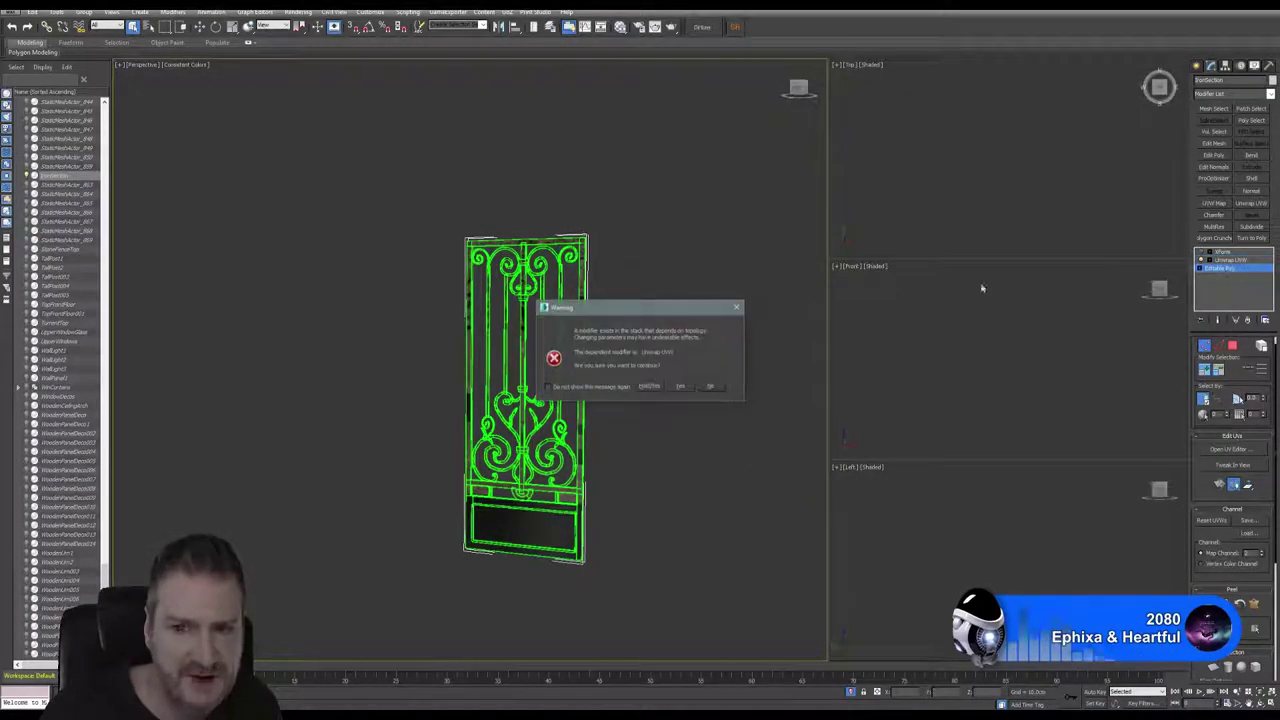
pyautogui.click(681, 386)
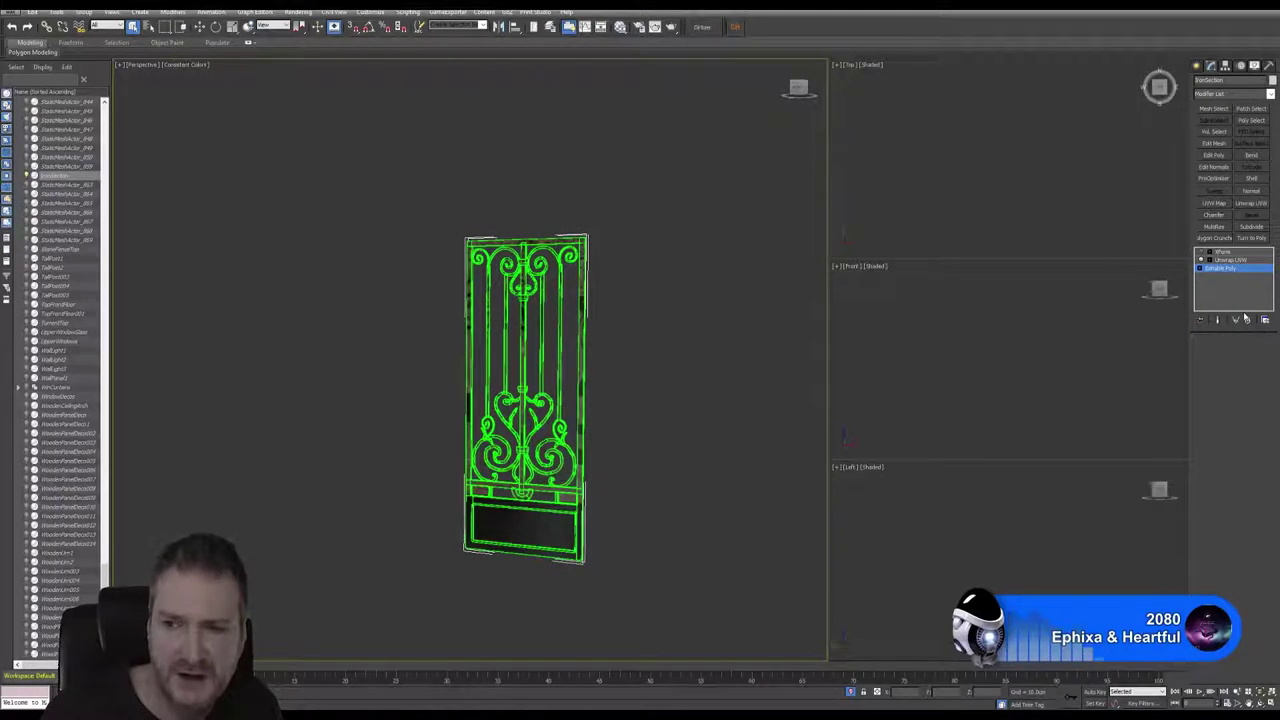
pyautogui.click(1251, 204)
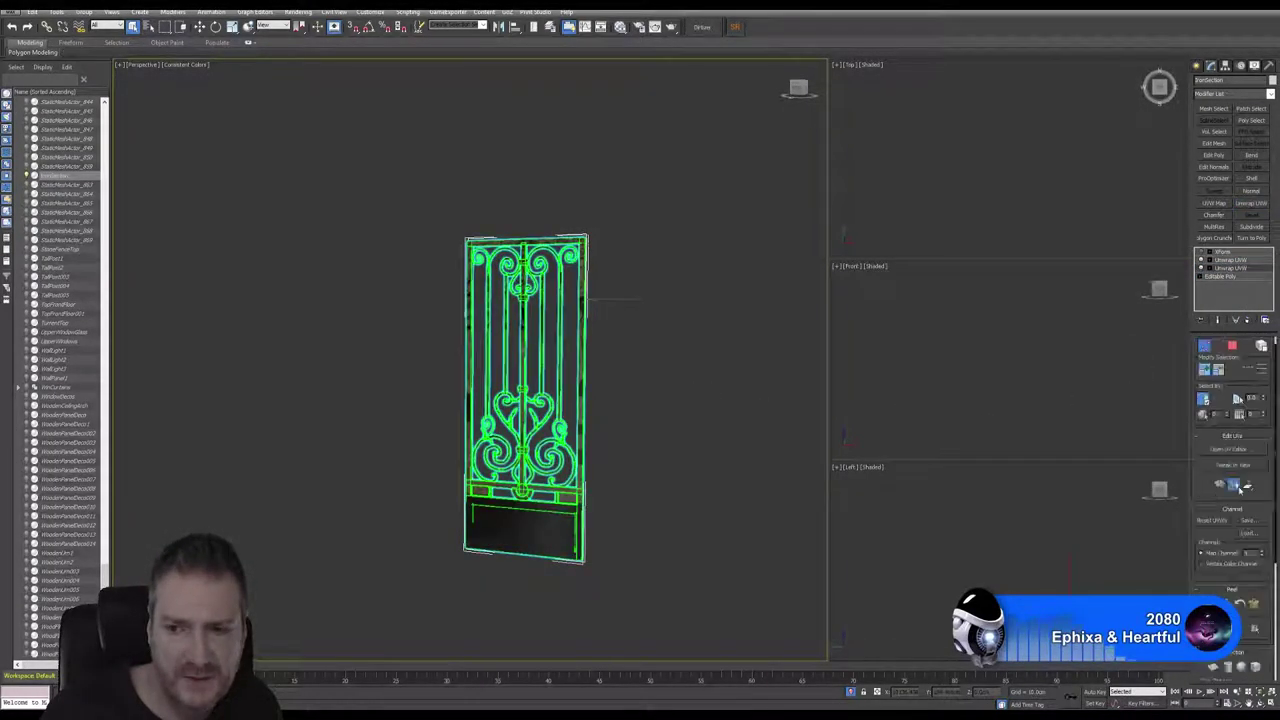
pyautogui.click(1232, 449)
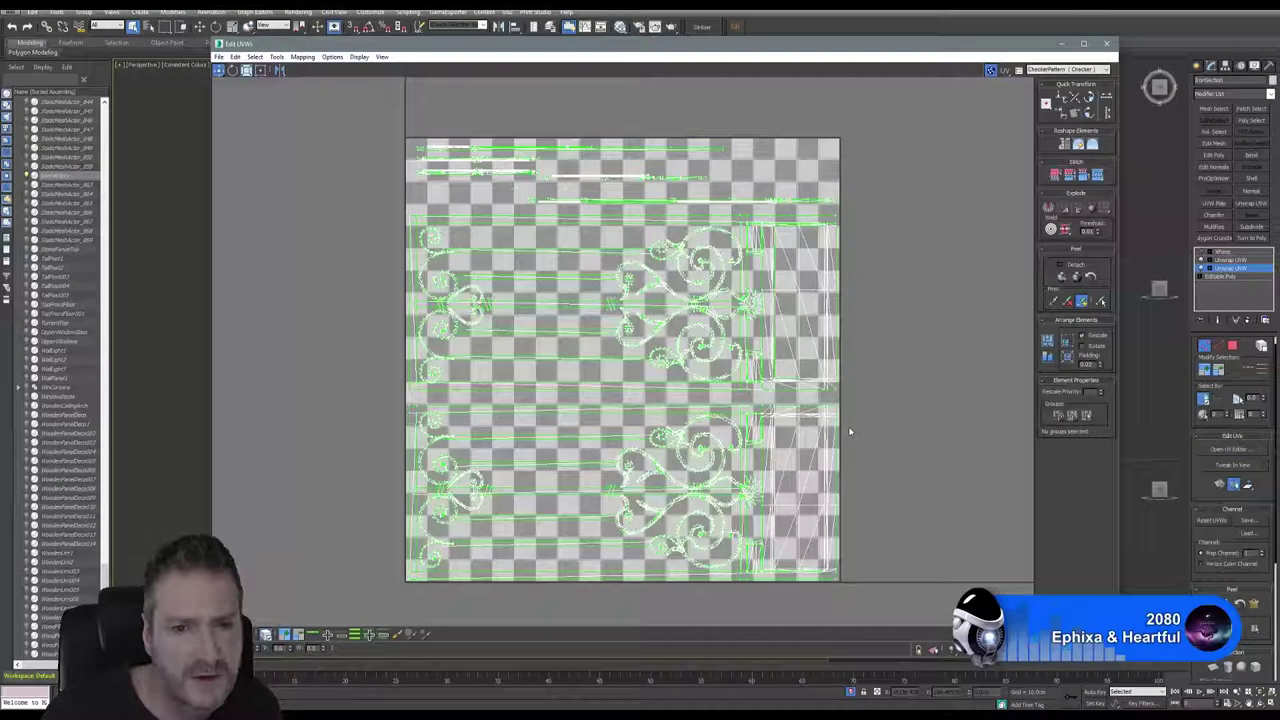
pyautogui.click(1106, 43)
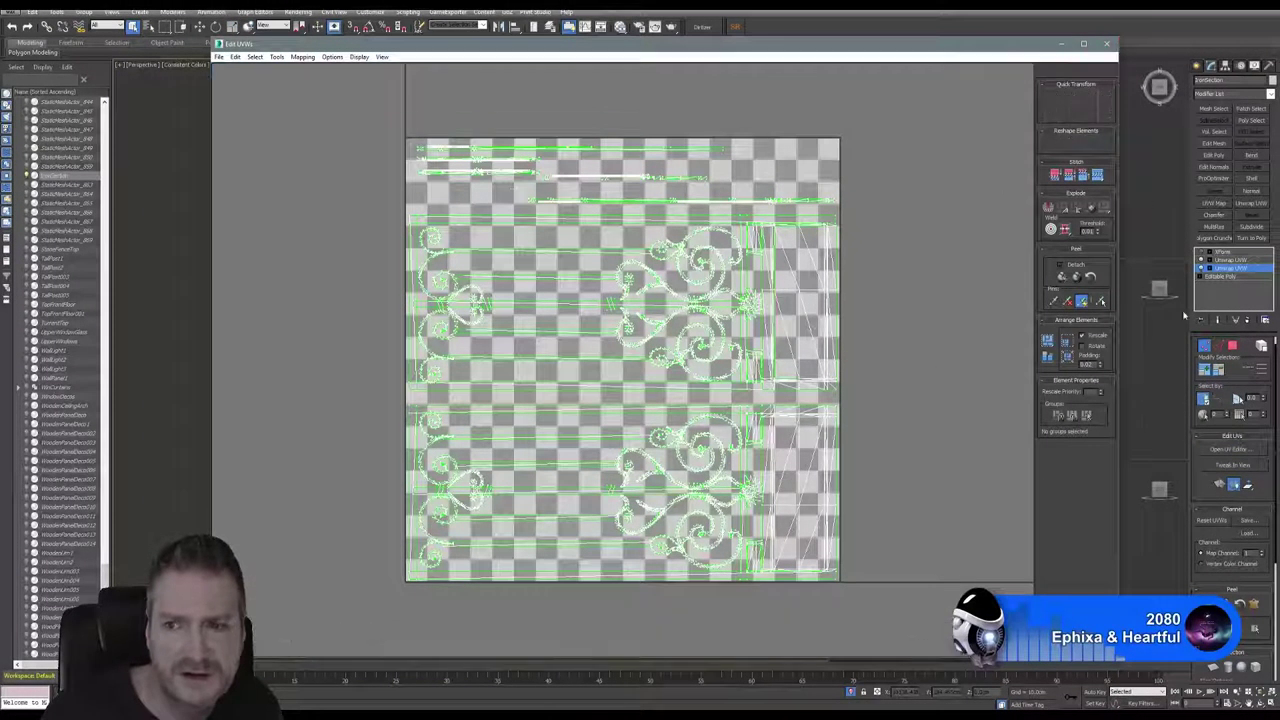
# Step: Save the upper Unwrap UVW modifier's channel 2 UVs to a file named OldUVW and close the UV editor
pyautogui.click(1232, 449)
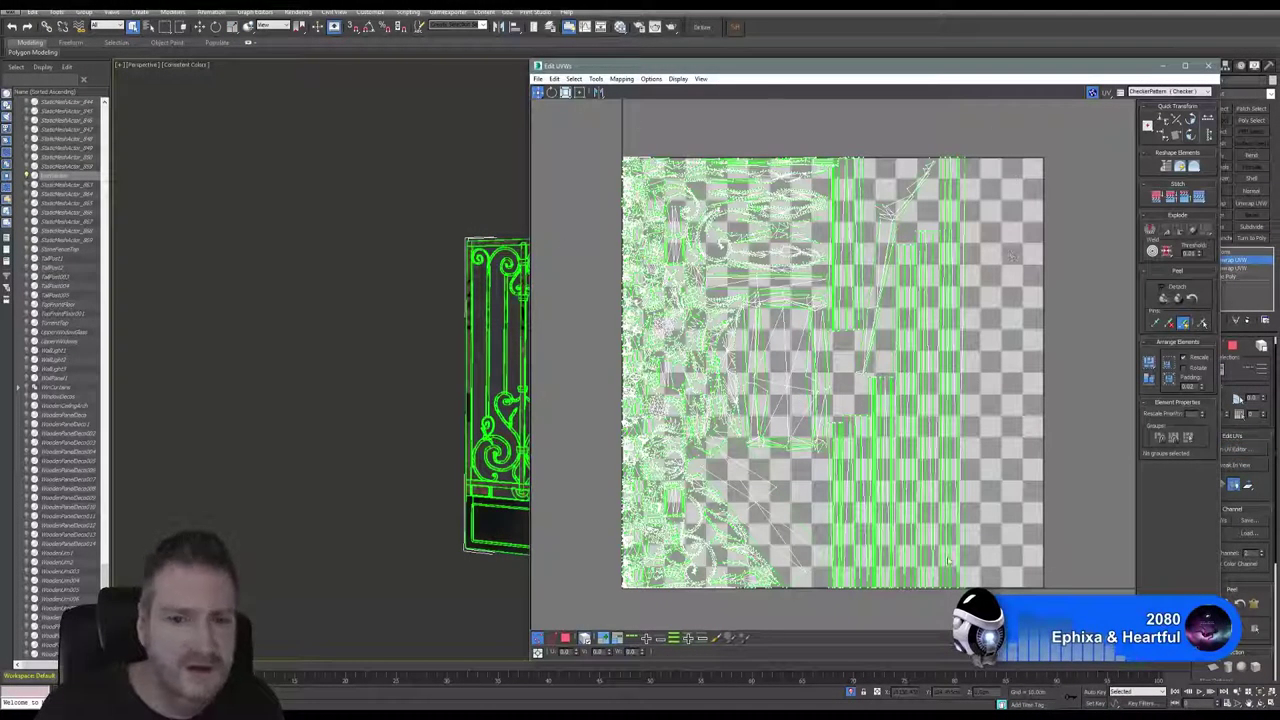
pyautogui.click(539, 80)
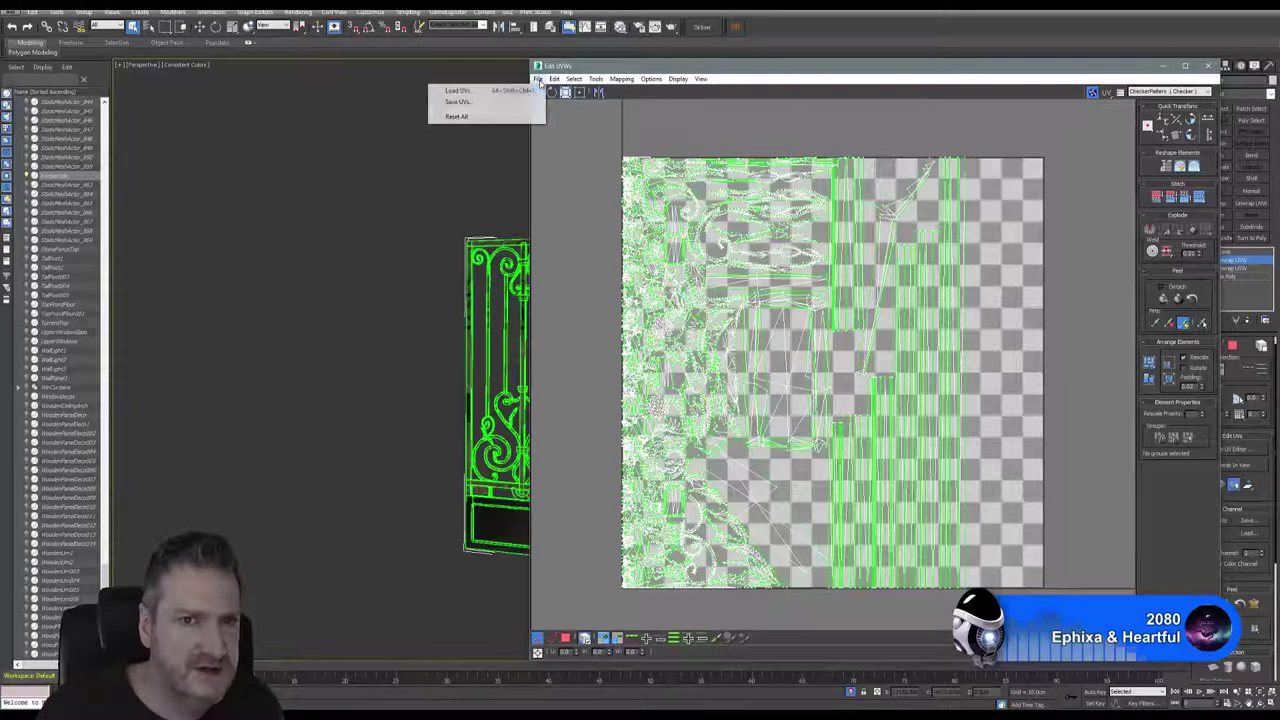
pyautogui.click(486, 105)
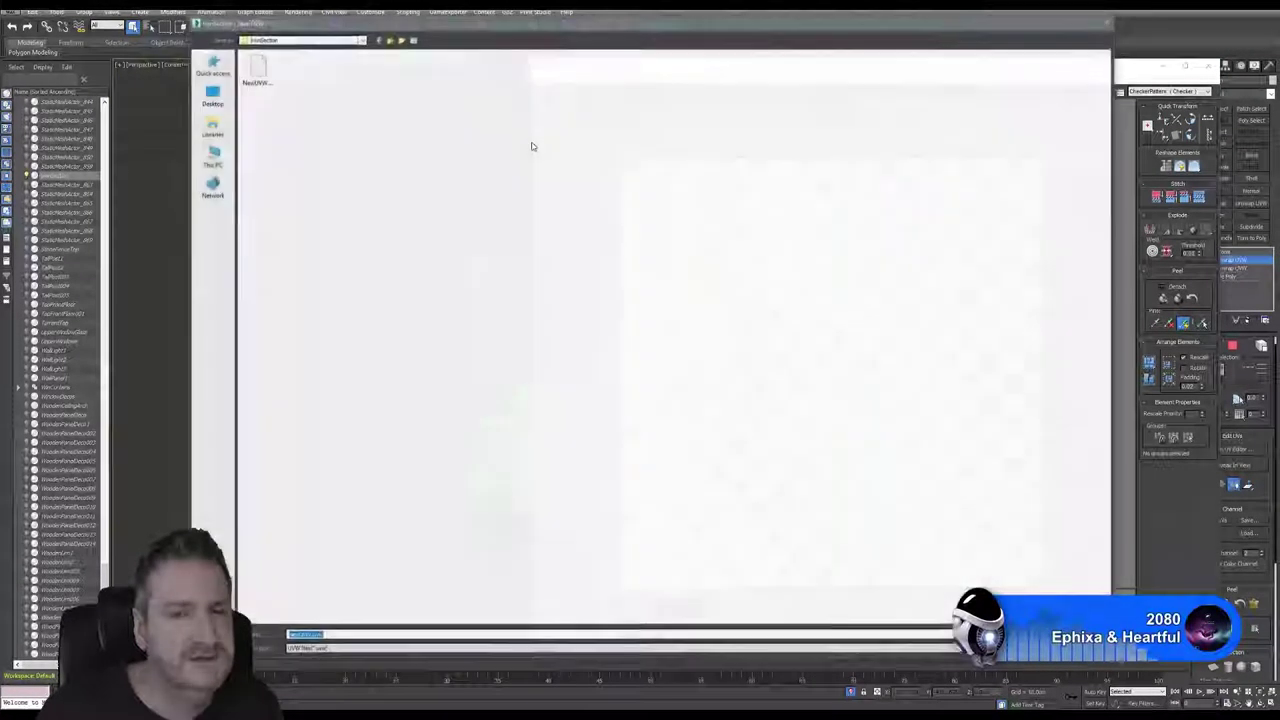
pyautogui.write('OldUVW')
pyautogui.press('Return')
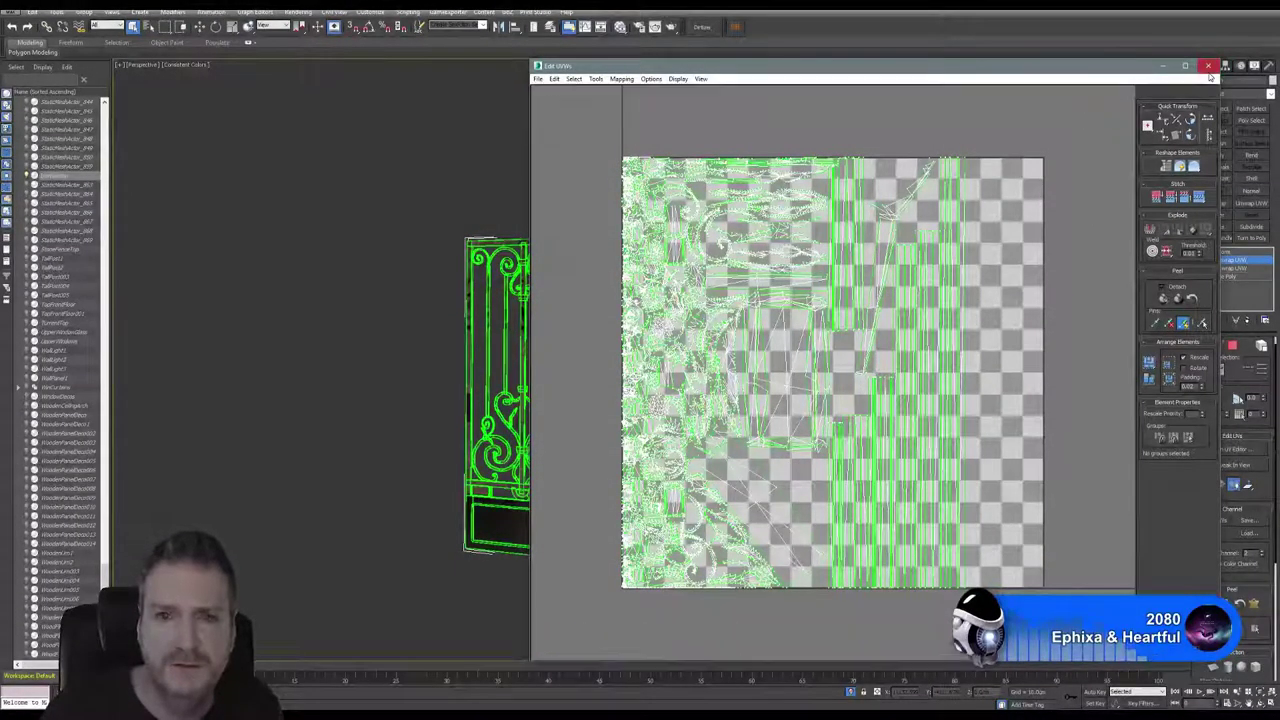
pyautogui.click(1208, 65)
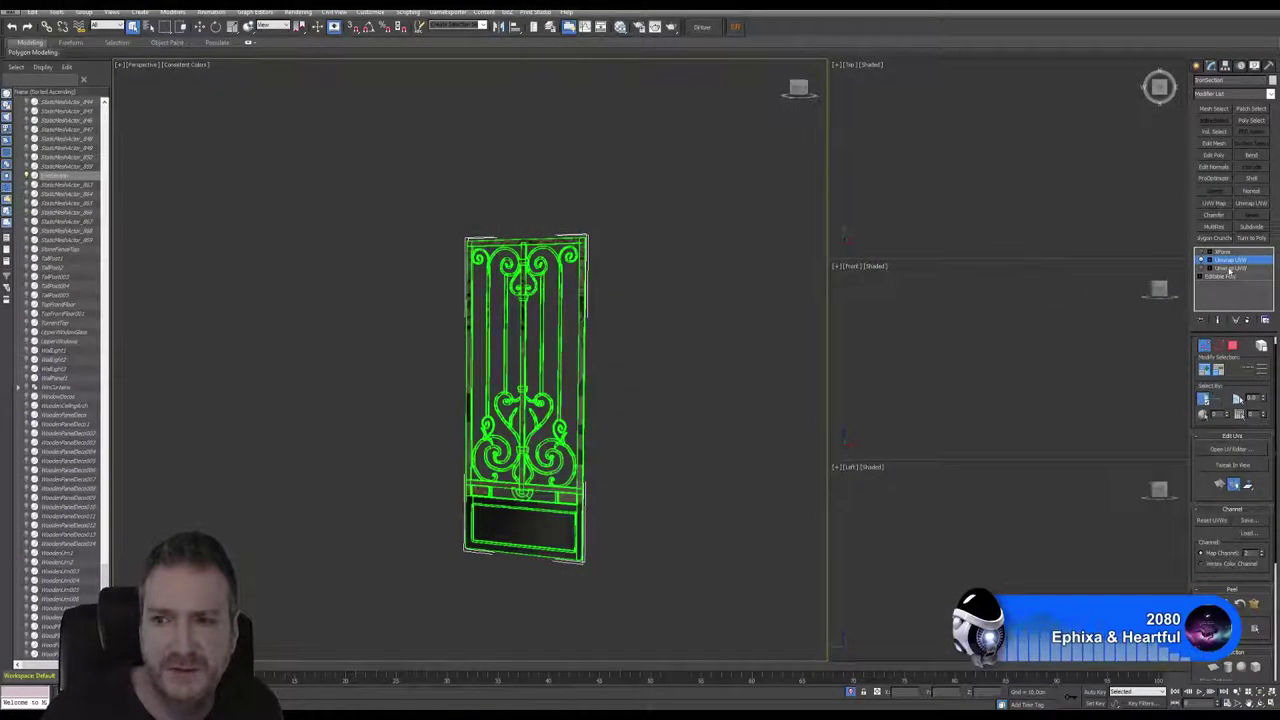
# Step: Select the lower Unwrap UVW modifier, accepting the topology warning, and disable the upper Unwrap UVW
pyautogui.click(1230, 268)
pyautogui.click(680, 385)
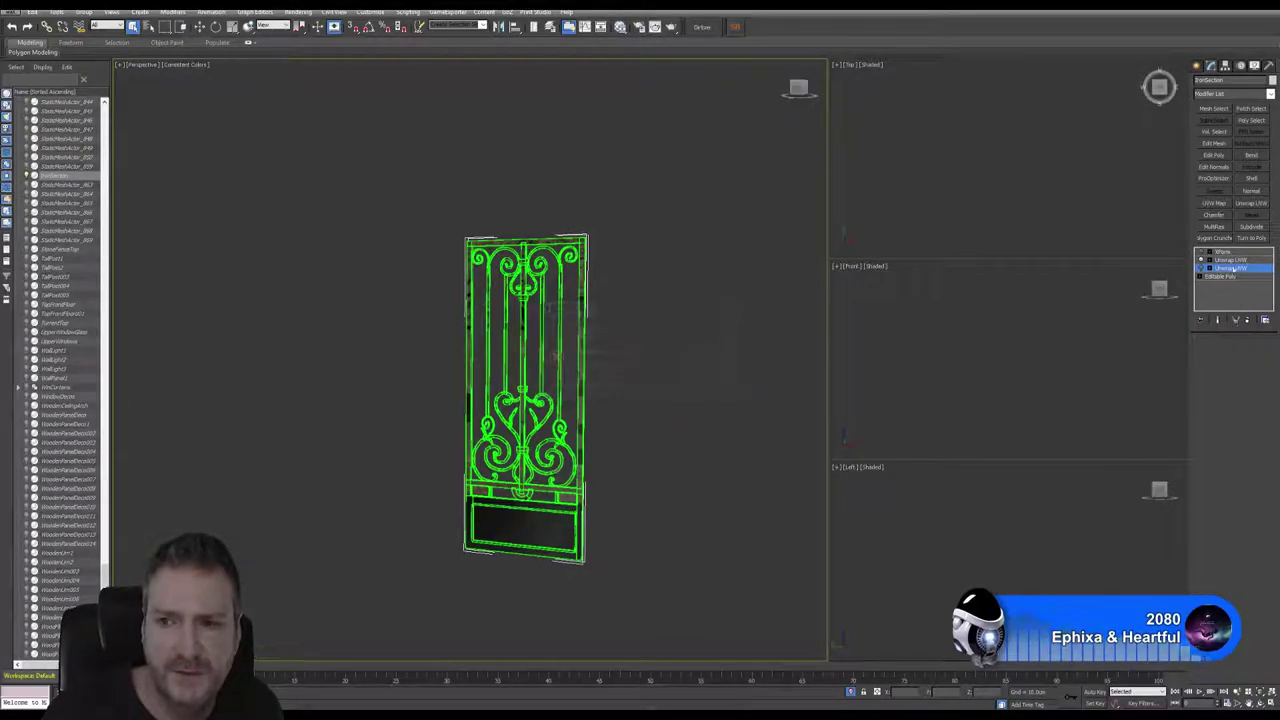
pyautogui.click(1201, 260)
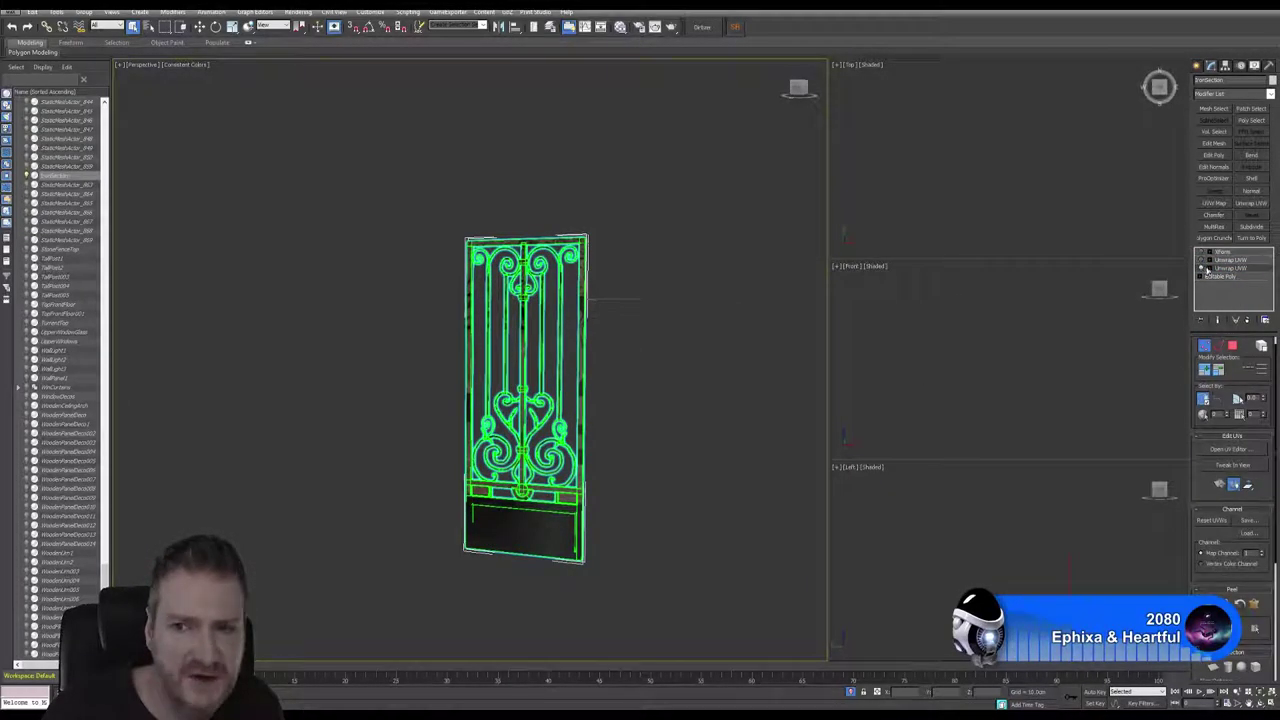
# Step: Load OldUVW.uvw into the lower Unwrap UVW modifier on map channel 1 and close the UV editor
pyautogui.click(1238, 450)
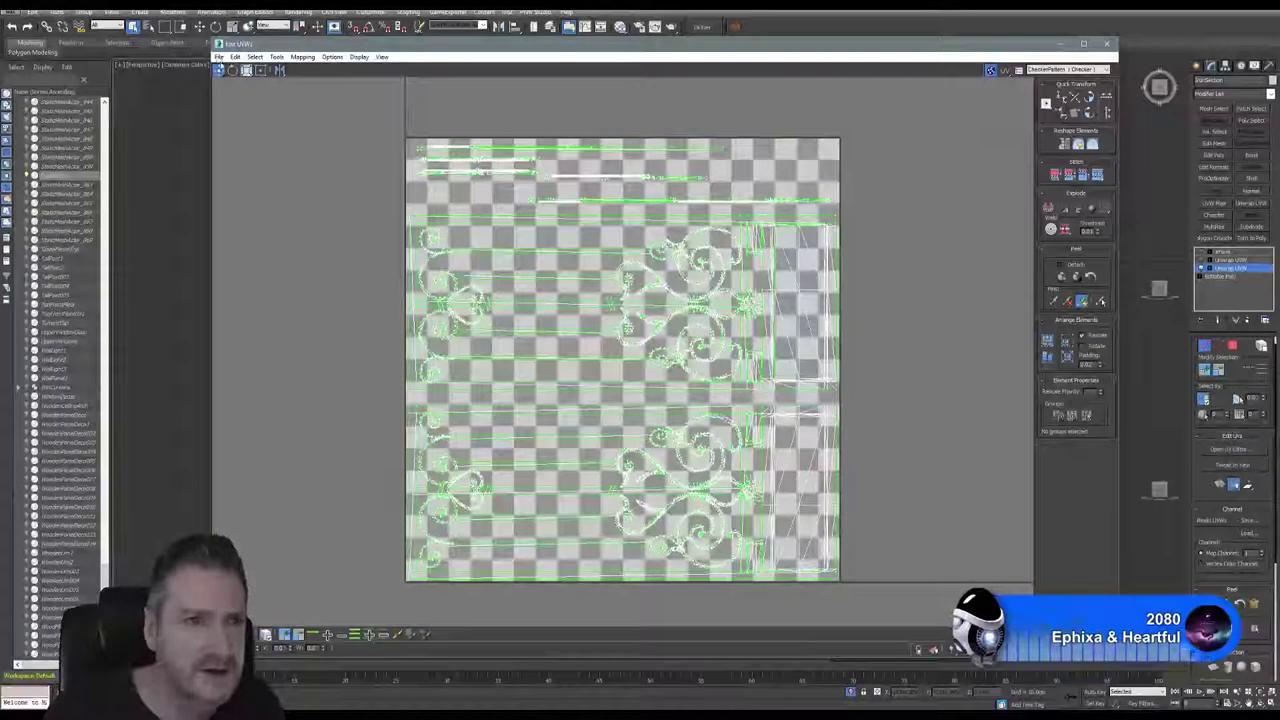
pyautogui.click(219, 58)
pyautogui.click(163, 71)
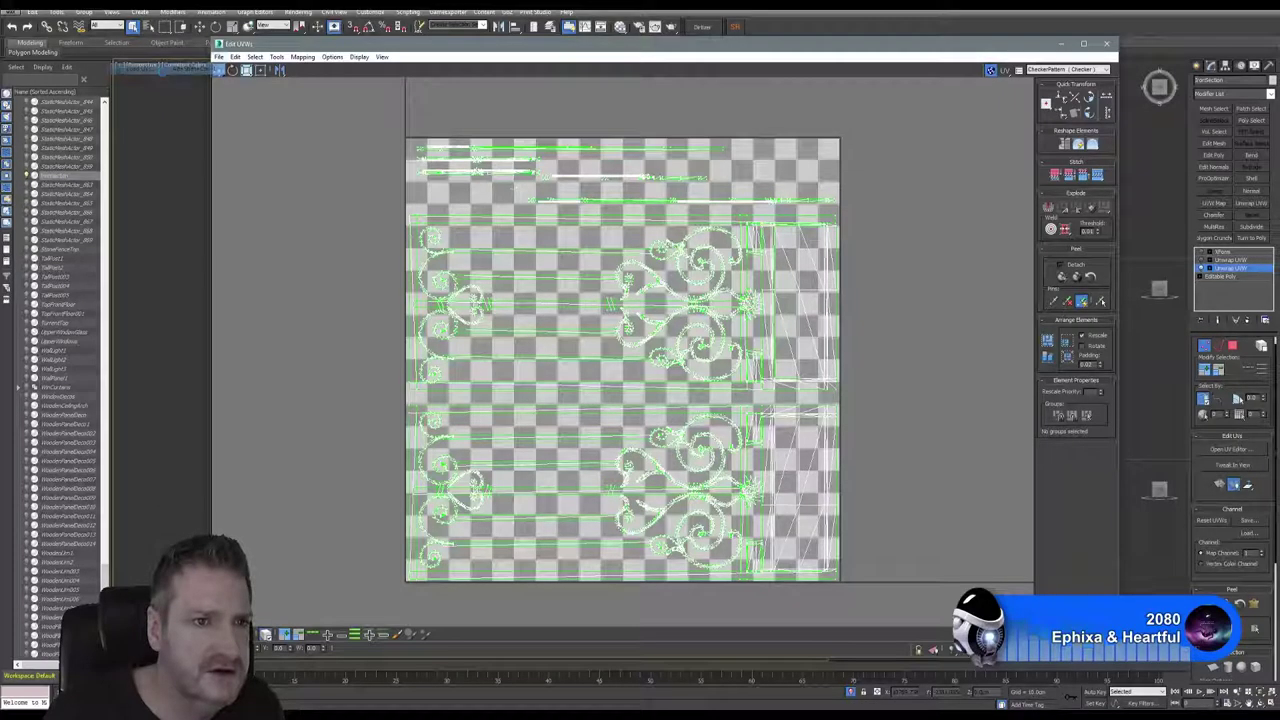
pyautogui.click(218, 56)
pyautogui.click(245, 72)
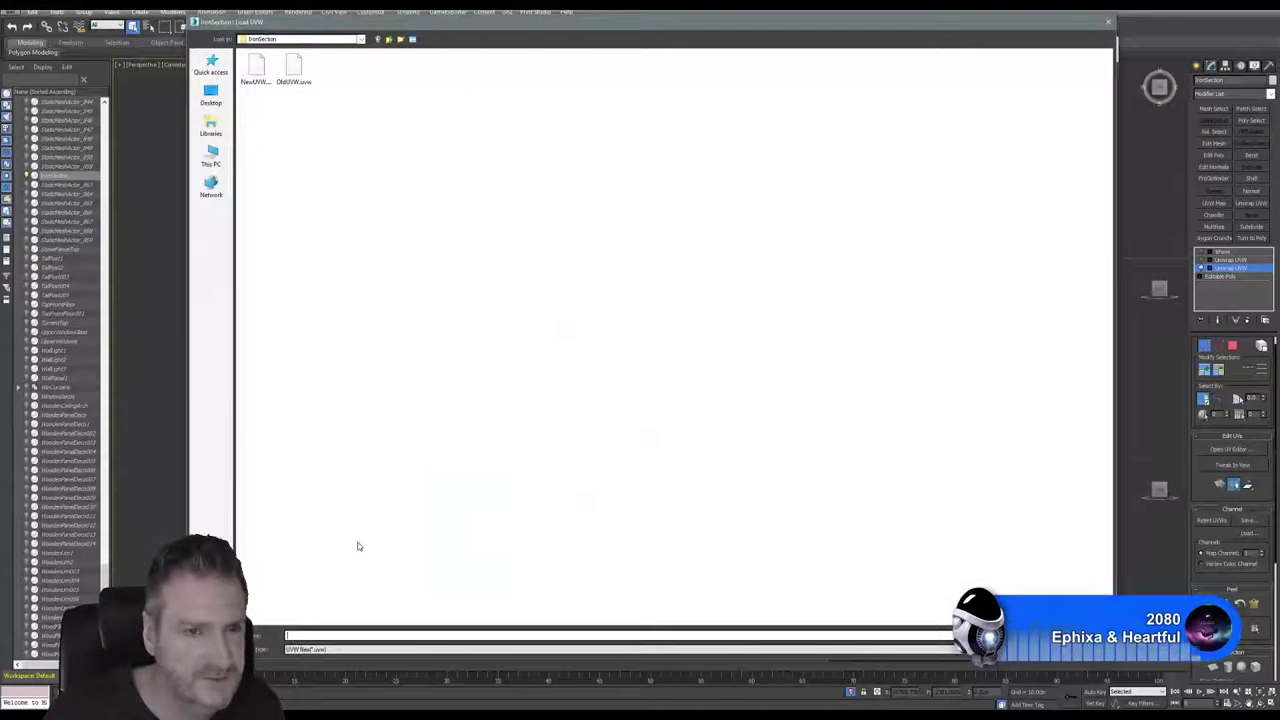
pyautogui.click(293, 70)
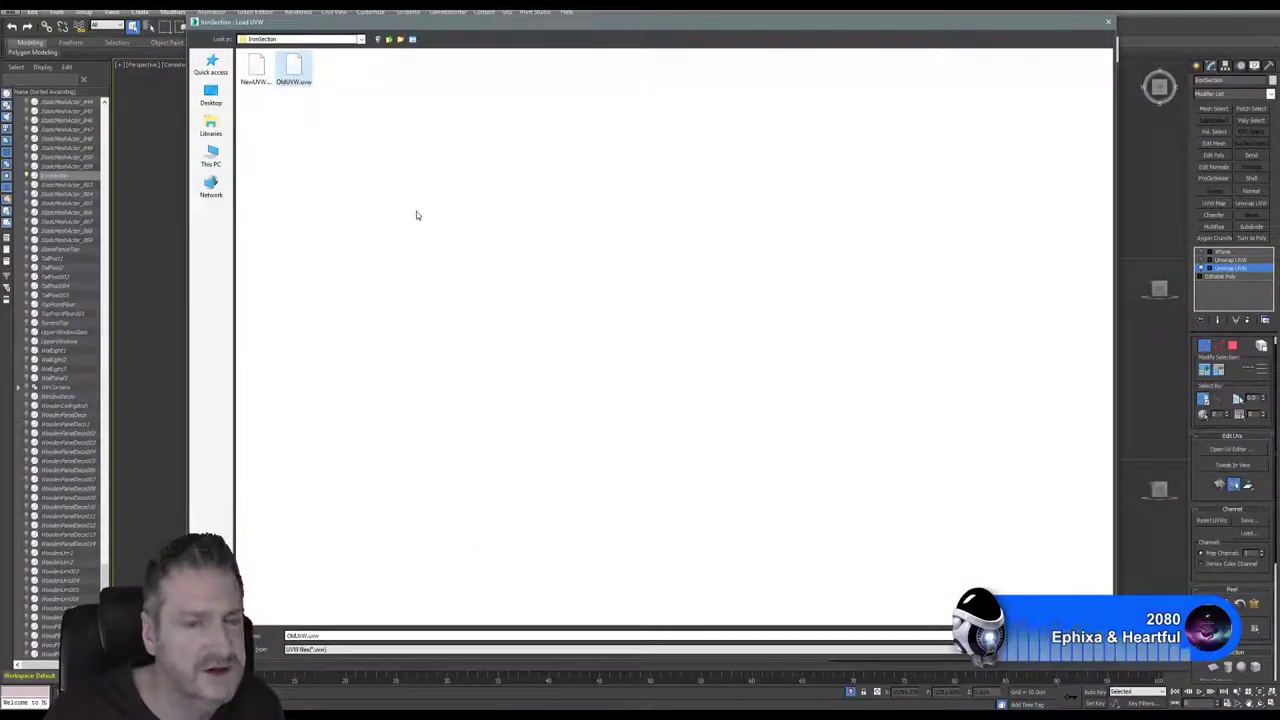
pyautogui.press('Return')
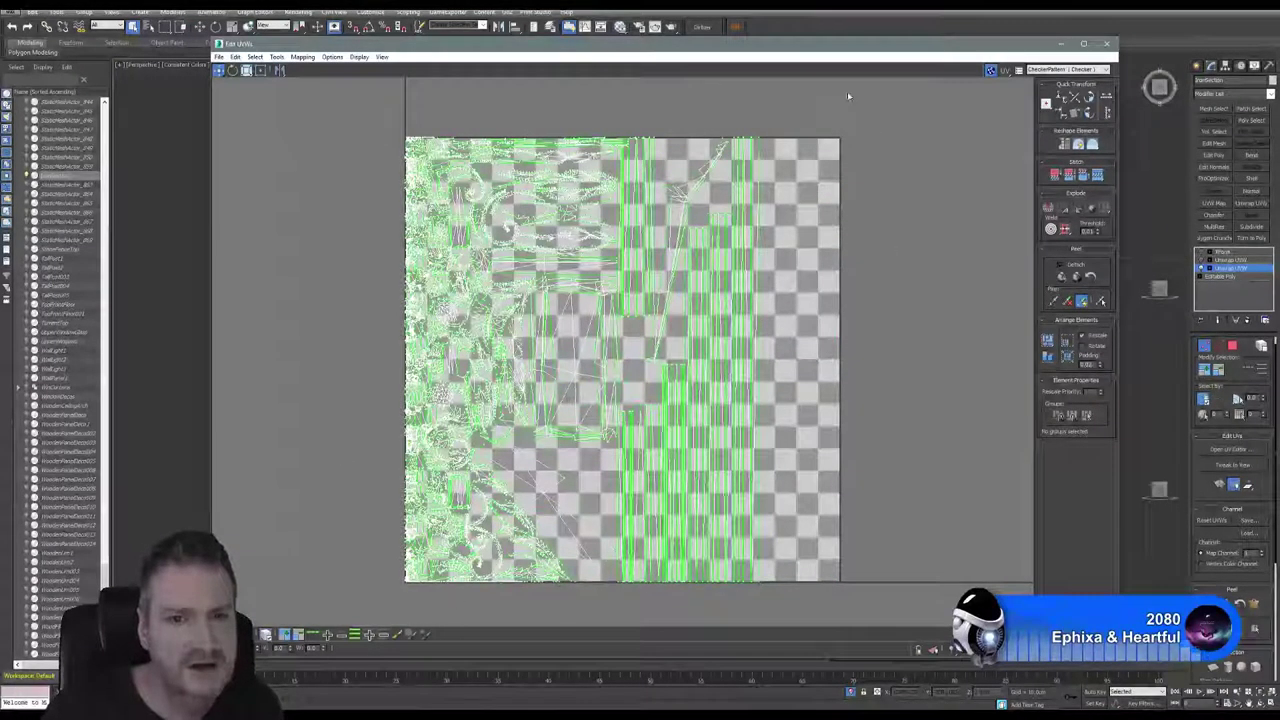
pyautogui.click(1106, 43)
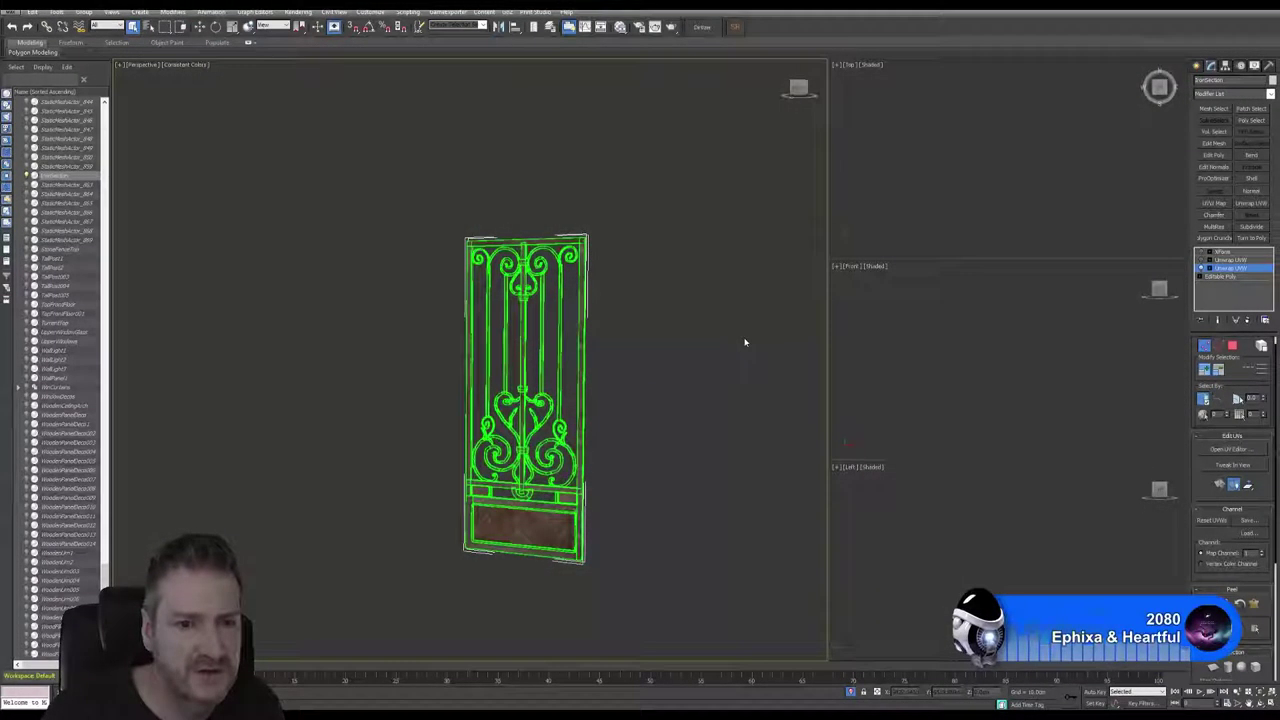
# Step: Turn off the green map seam display for the lower Unwrap UVW modifier
pyautogui.scroll(-5, 1240, 520)
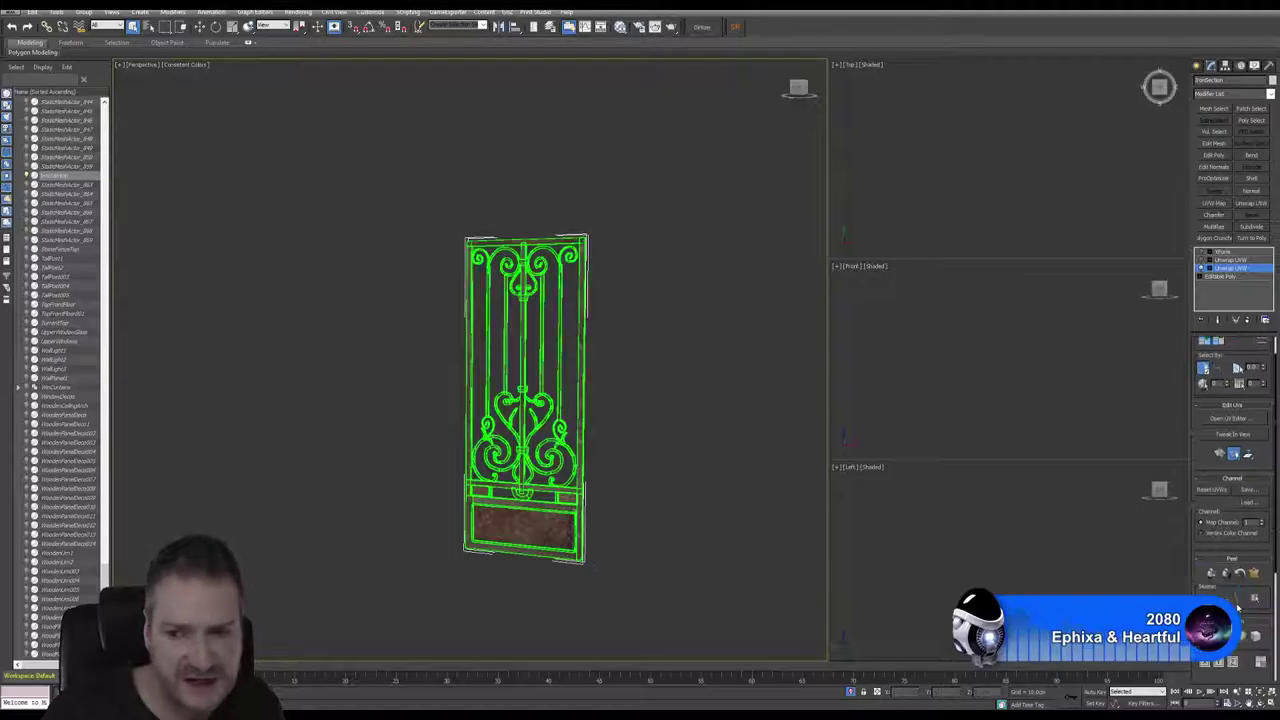
pyautogui.click(1203, 609)
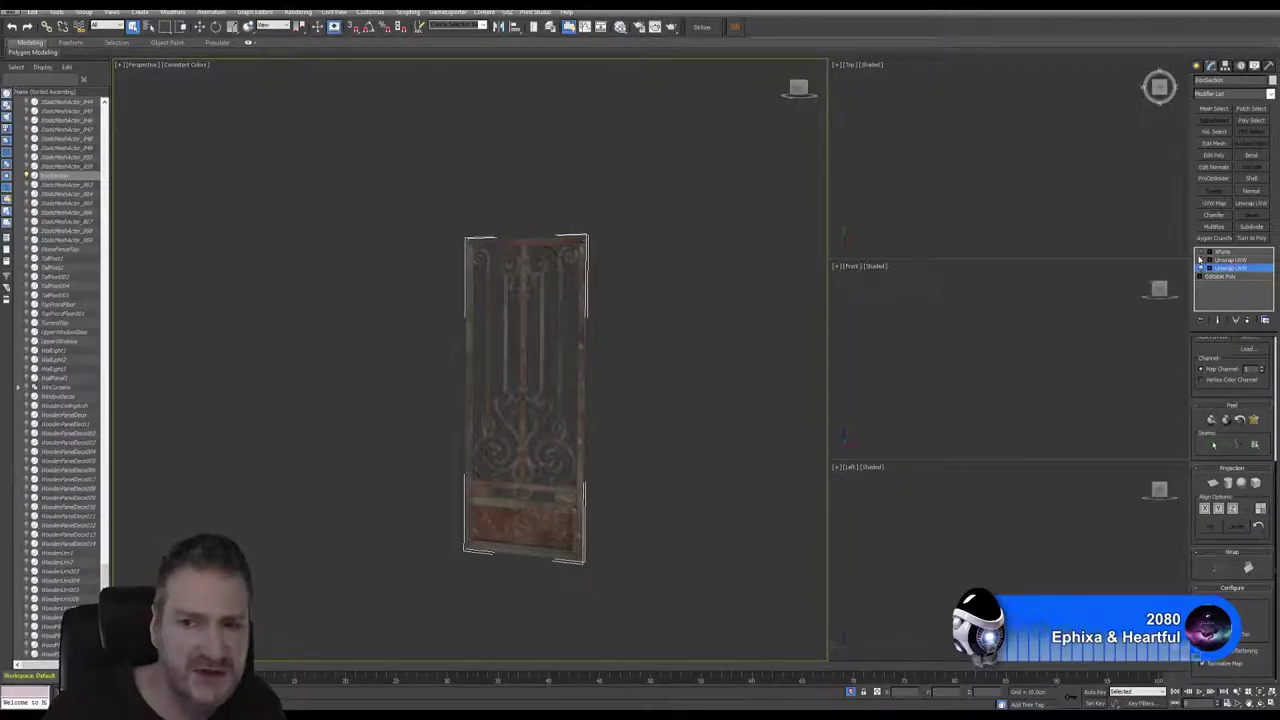
# Step: Add another Unwrap UVW modifier above the lower one and move its UVs to map channel 2
pyautogui.click(1252, 203)
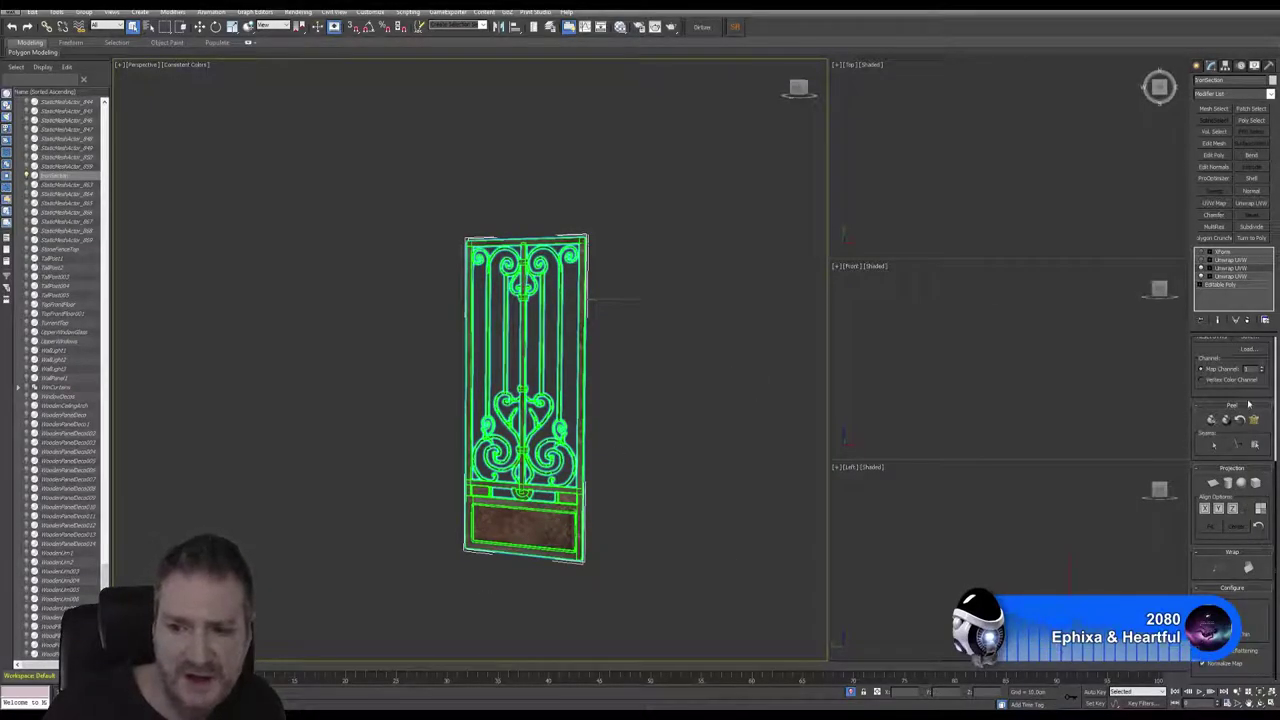
pyautogui.click(1261, 368)
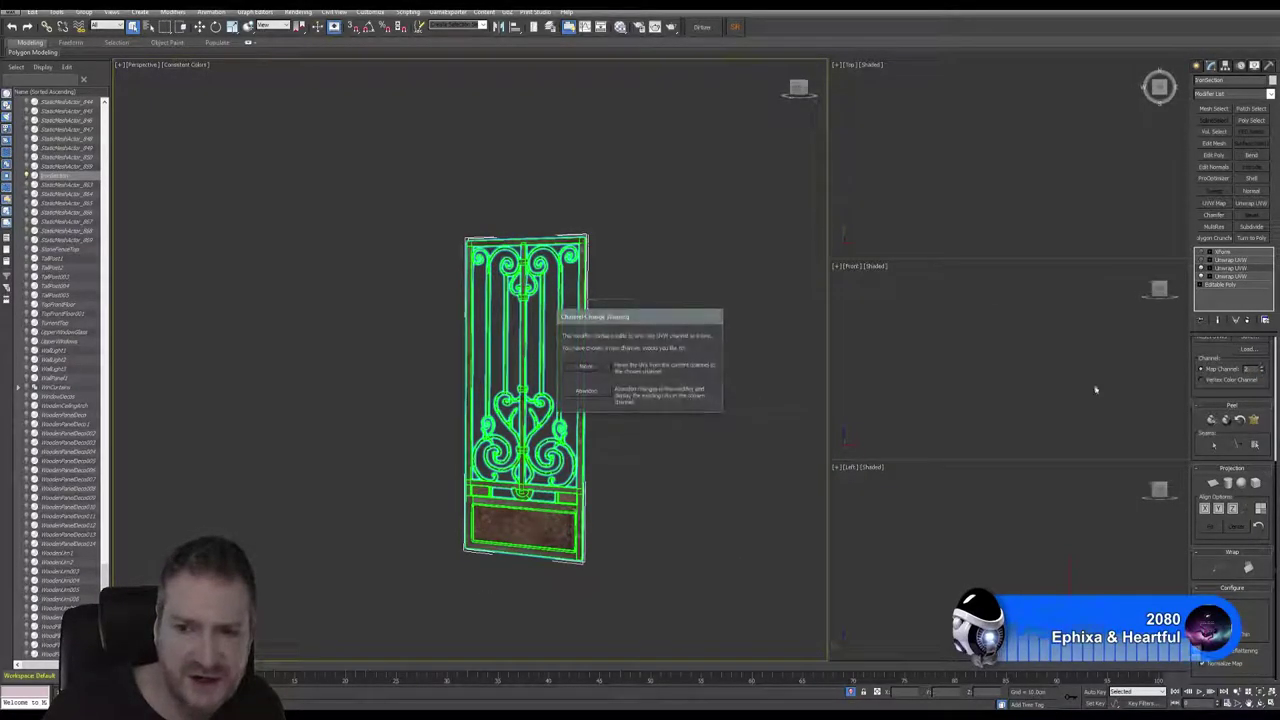
pyautogui.click(586, 368)
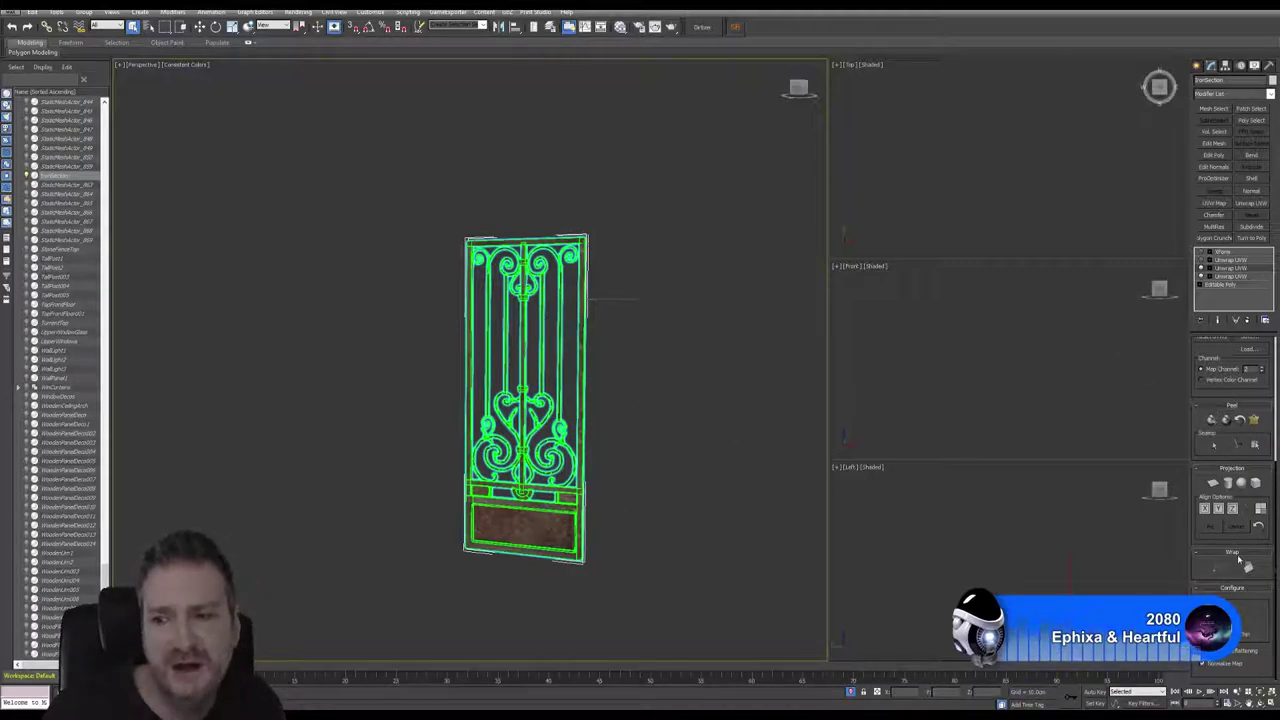
# Step: Load the saved NewUVW file into the channel 2 Unwrap UVW modifier and close the UV editor
pyautogui.scroll(3, 1240, 563)
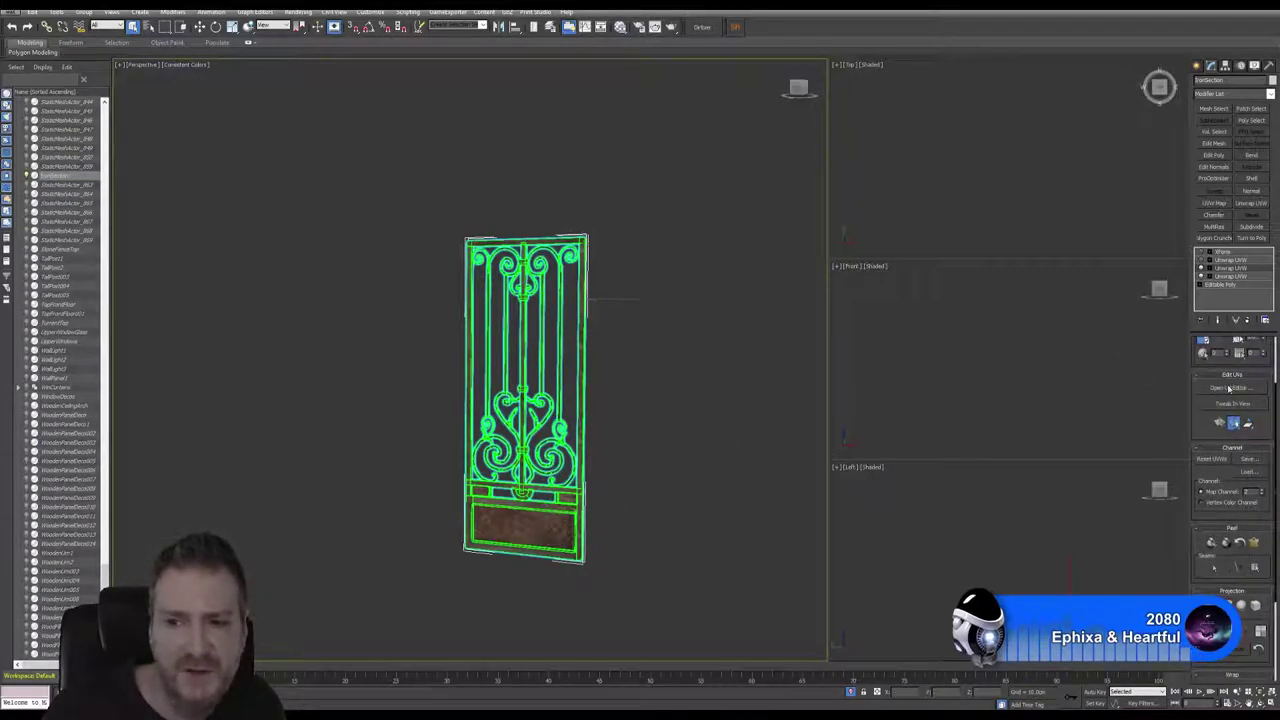
pyautogui.click(1231, 388)
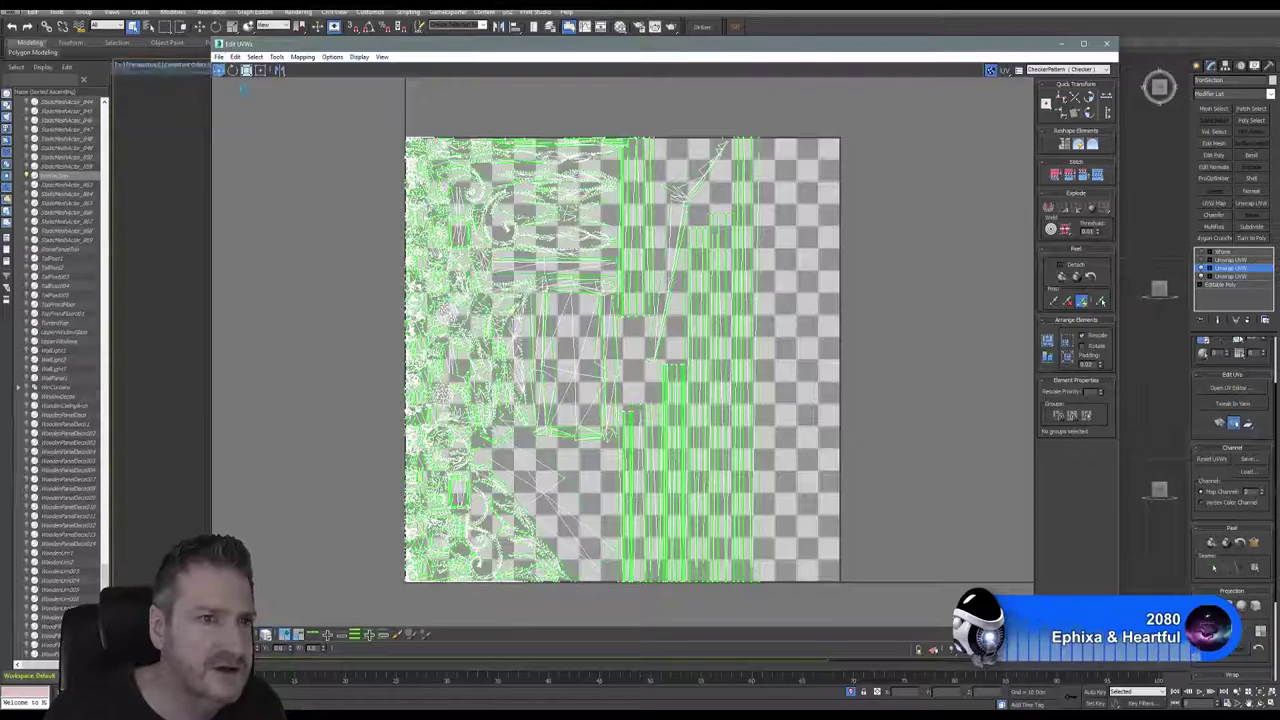
pyautogui.click(219, 56)
pyautogui.click(240, 75)
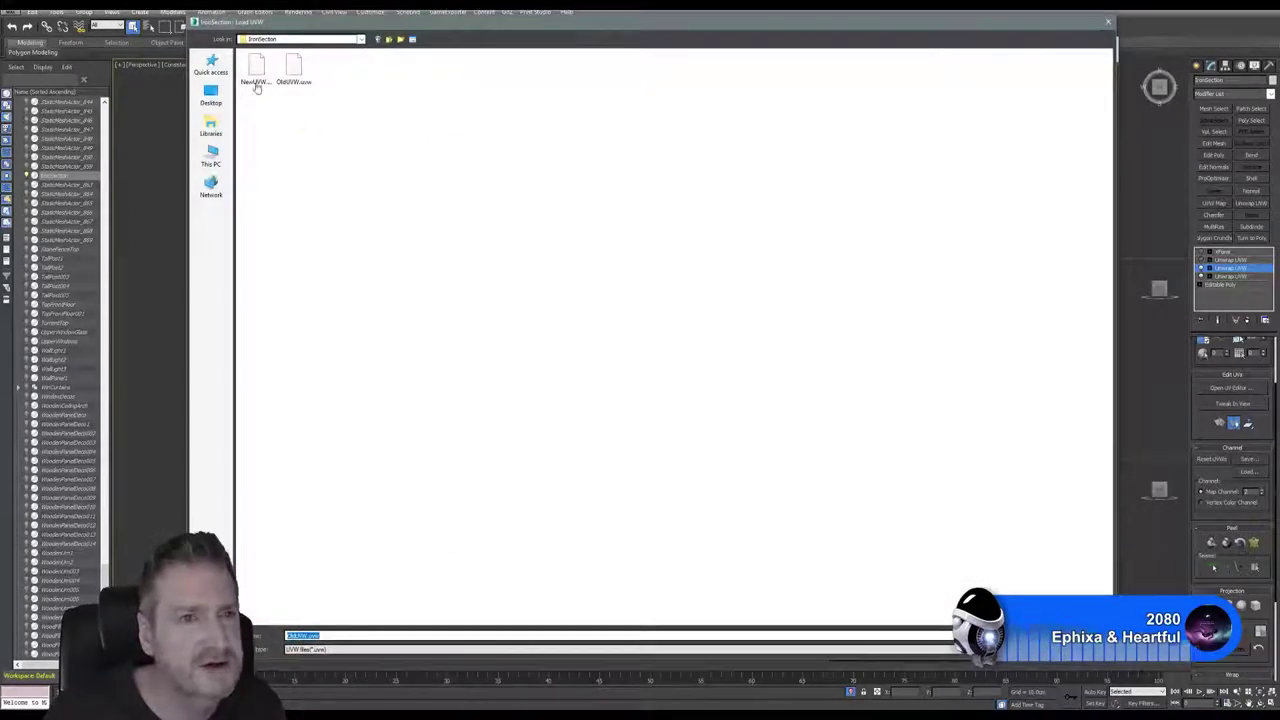
pyautogui.click(257, 80)
pyautogui.press('Return')
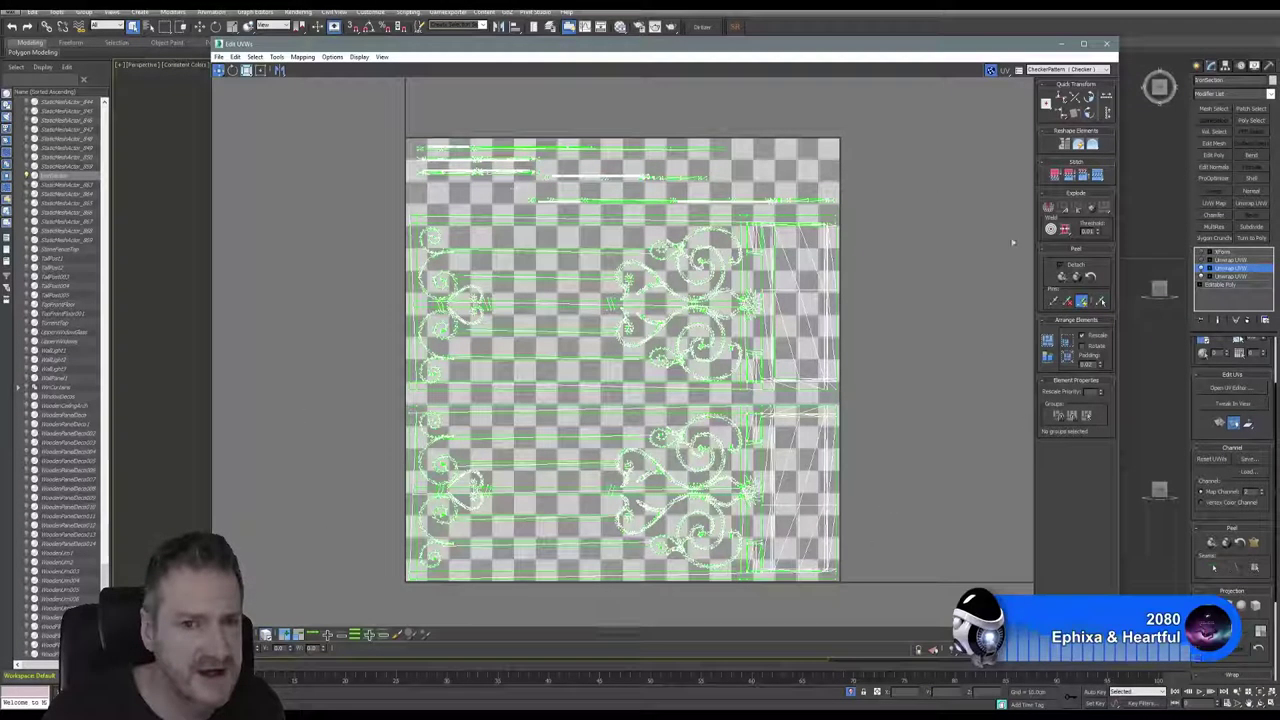
pyautogui.click(1107, 44)
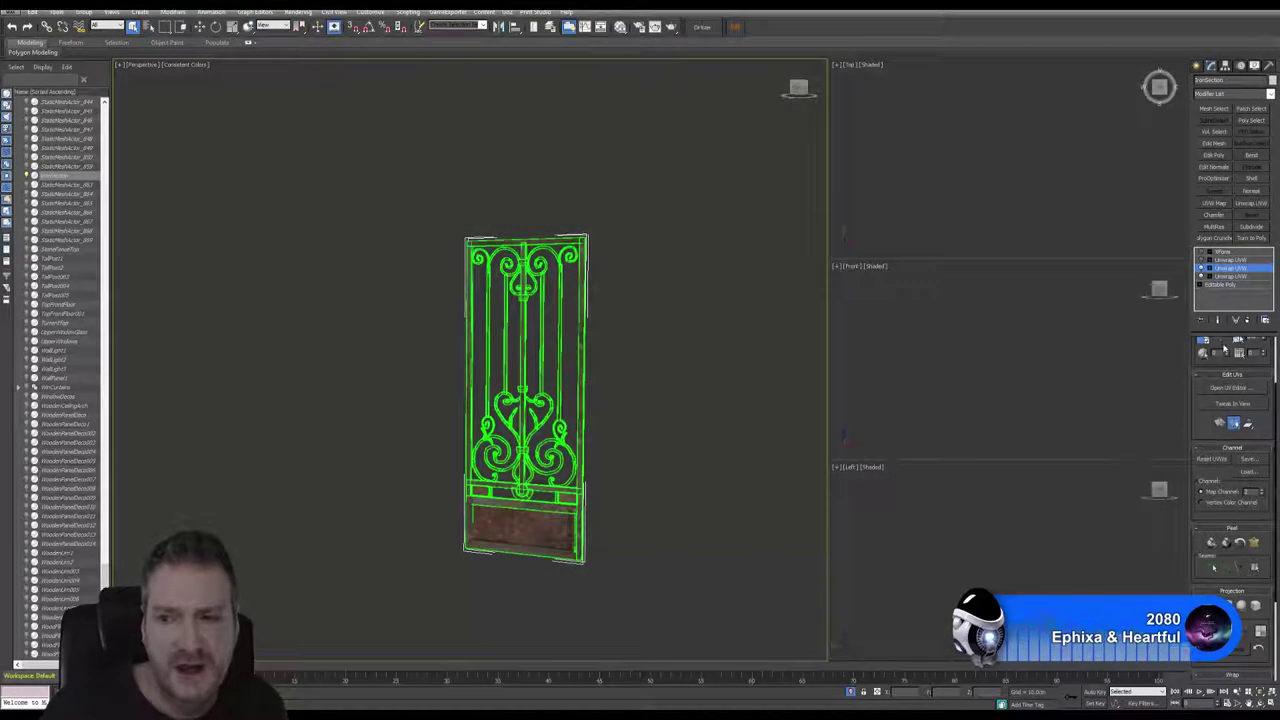
# Step: Delete the disabled uppermost Unwrap UVW modifier and re-enable the XForm modifier
pyautogui.click(1221, 262)
pyautogui.click(1248, 321)
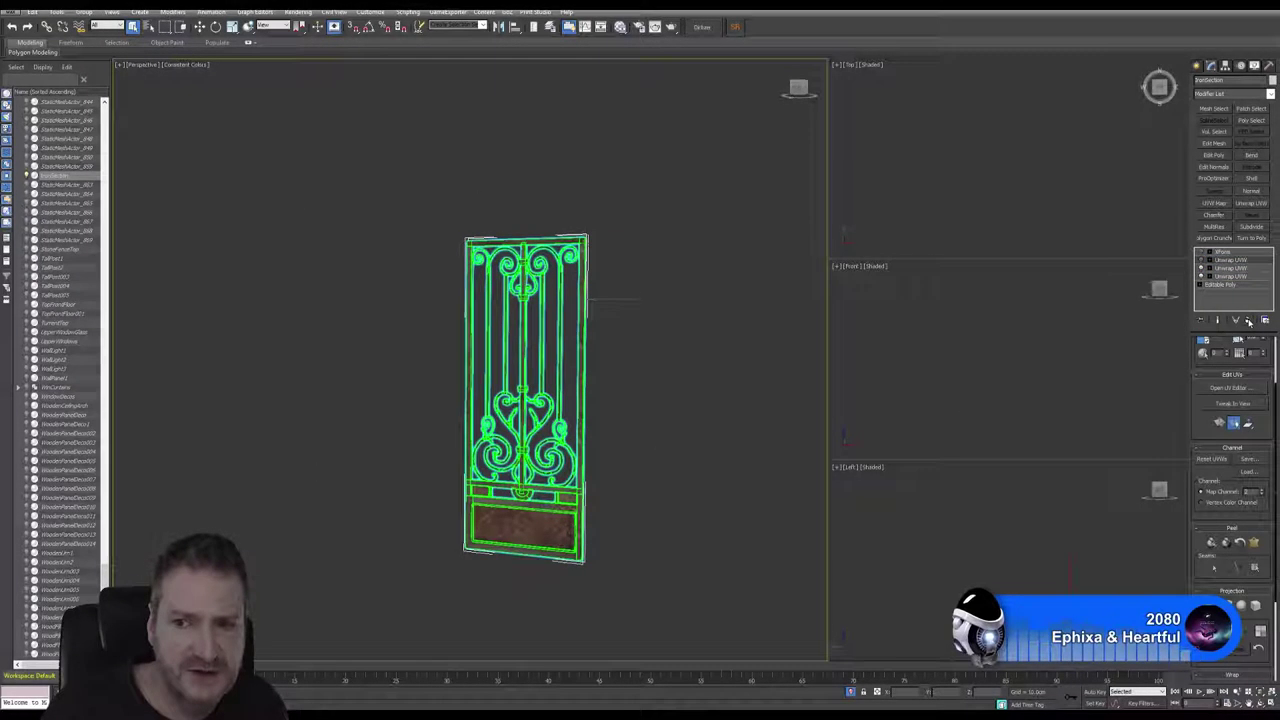
pyautogui.click(1231, 259)
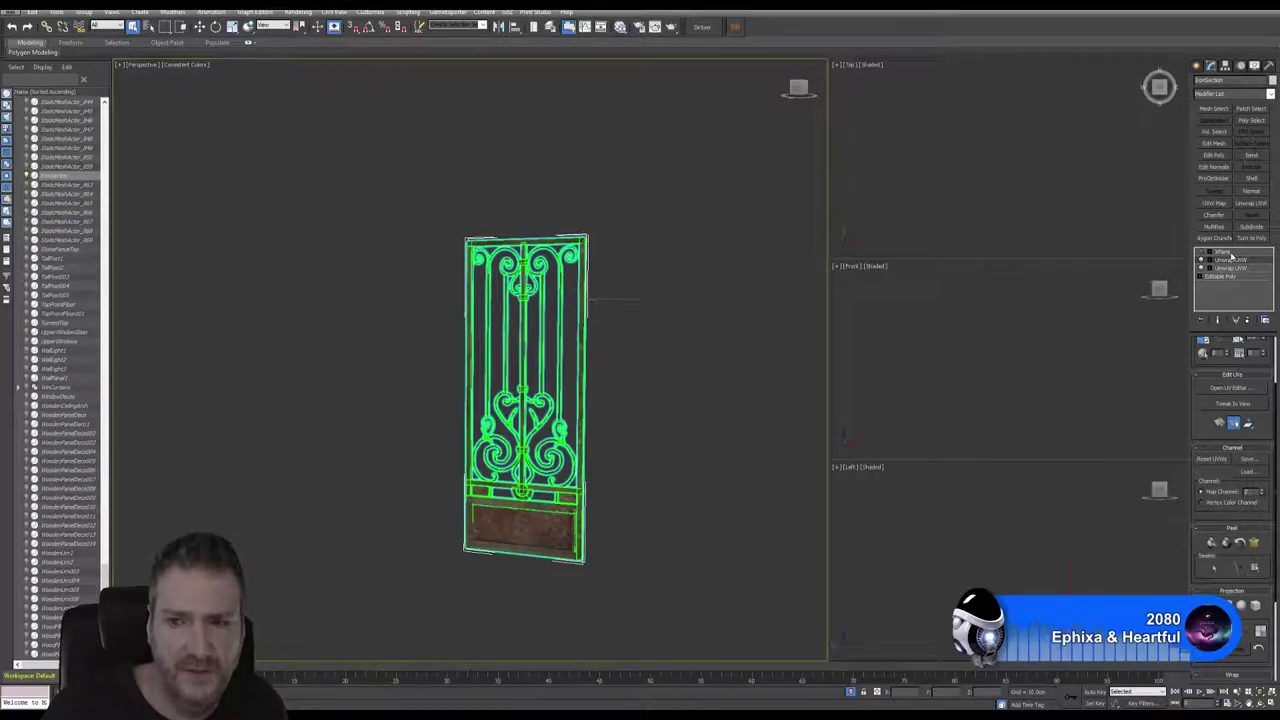
pyautogui.click(1209, 259)
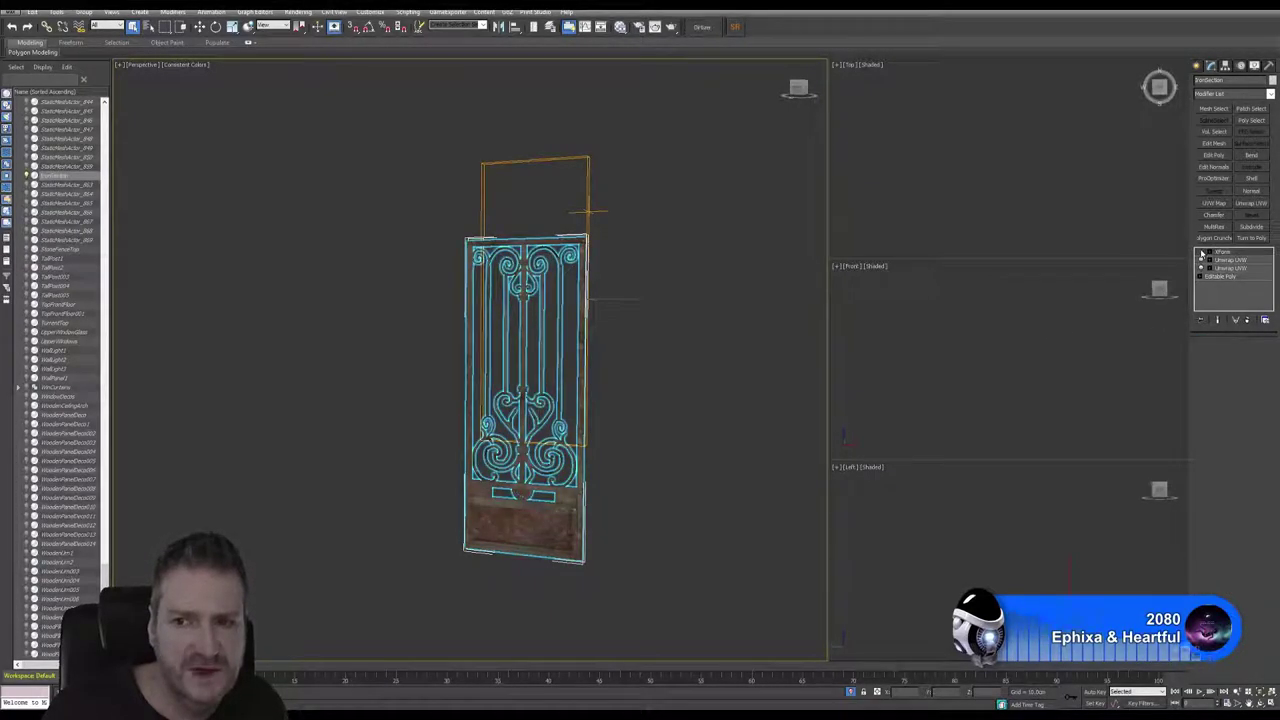
pyautogui.click(1202, 253)
# Step: Set Render To Texture to use existing map channel 2 and add a 2048x2048 DiffuseMap output element
pyautogui.moveTo(649, 302); pyautogui.dragTo(611, 323, button='middle')
pyautogui.click(298, 11)
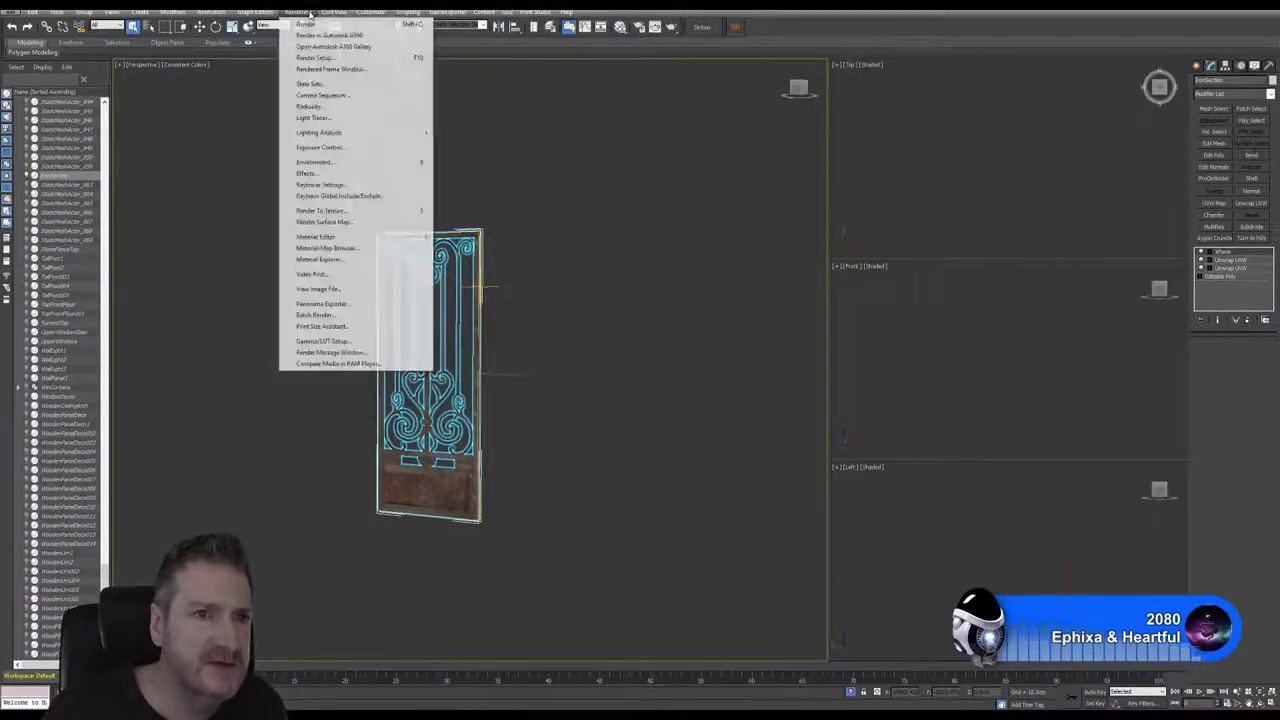
pyautogui.click(335, 210)
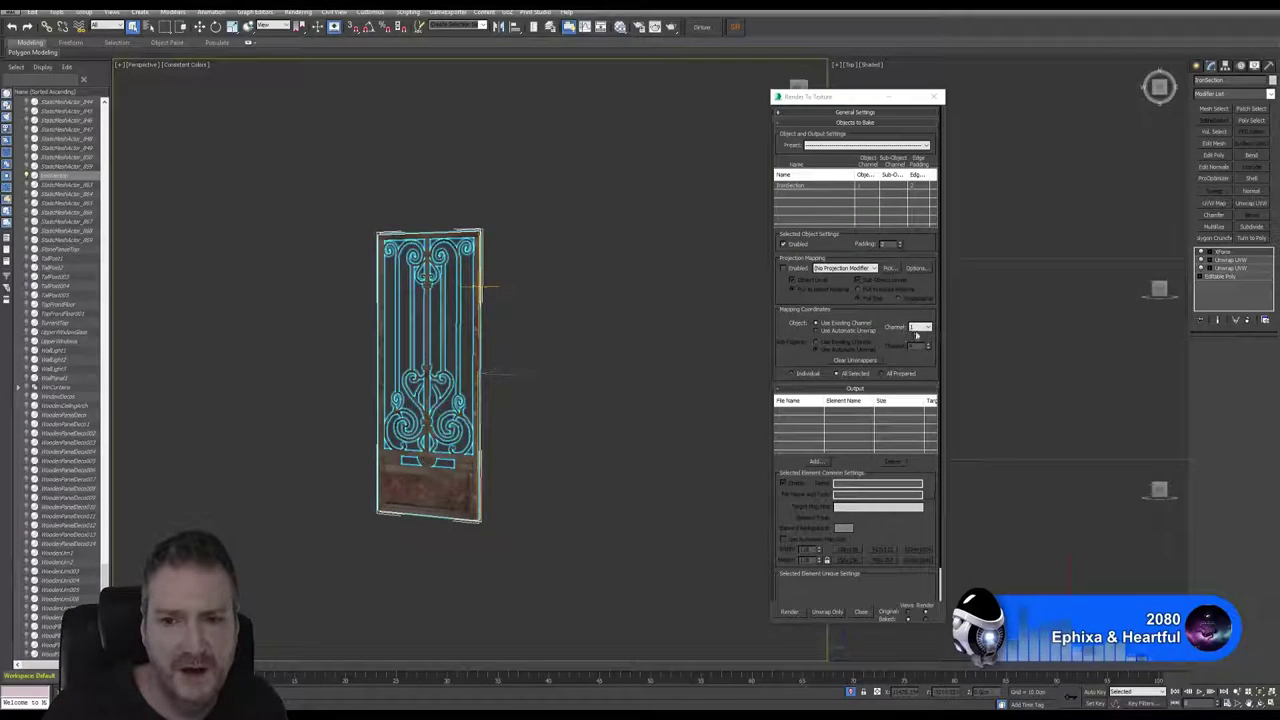
pyautogui.click(920, 327)
pyautogui.click(916, 343)
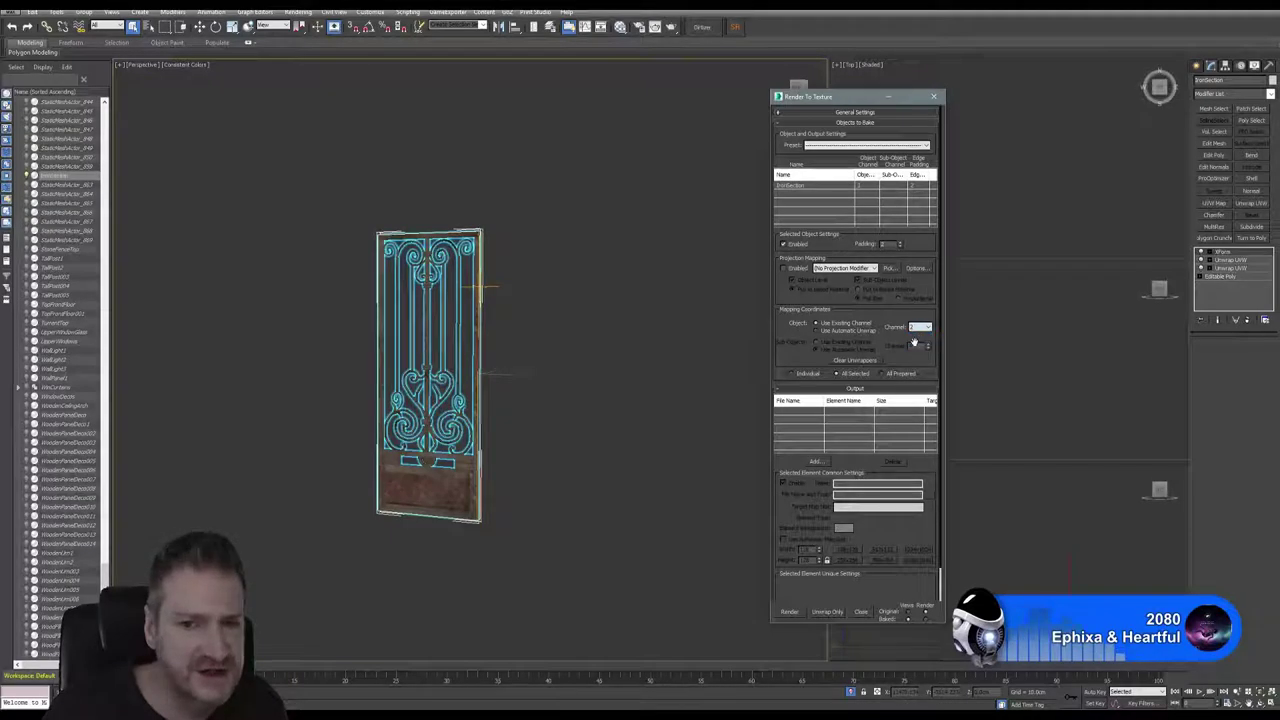
pyautogui.click(818, 462)
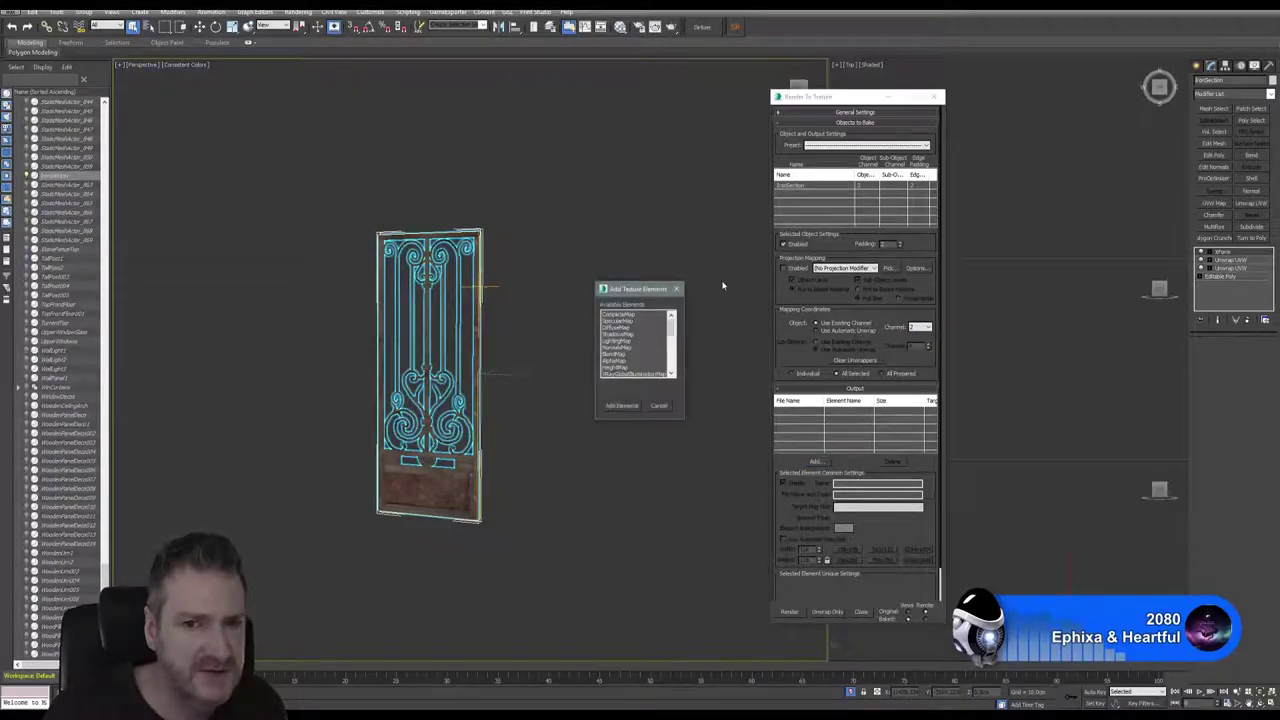
pyautogui.click(617, 328)
pyautogui.click(621, 405)
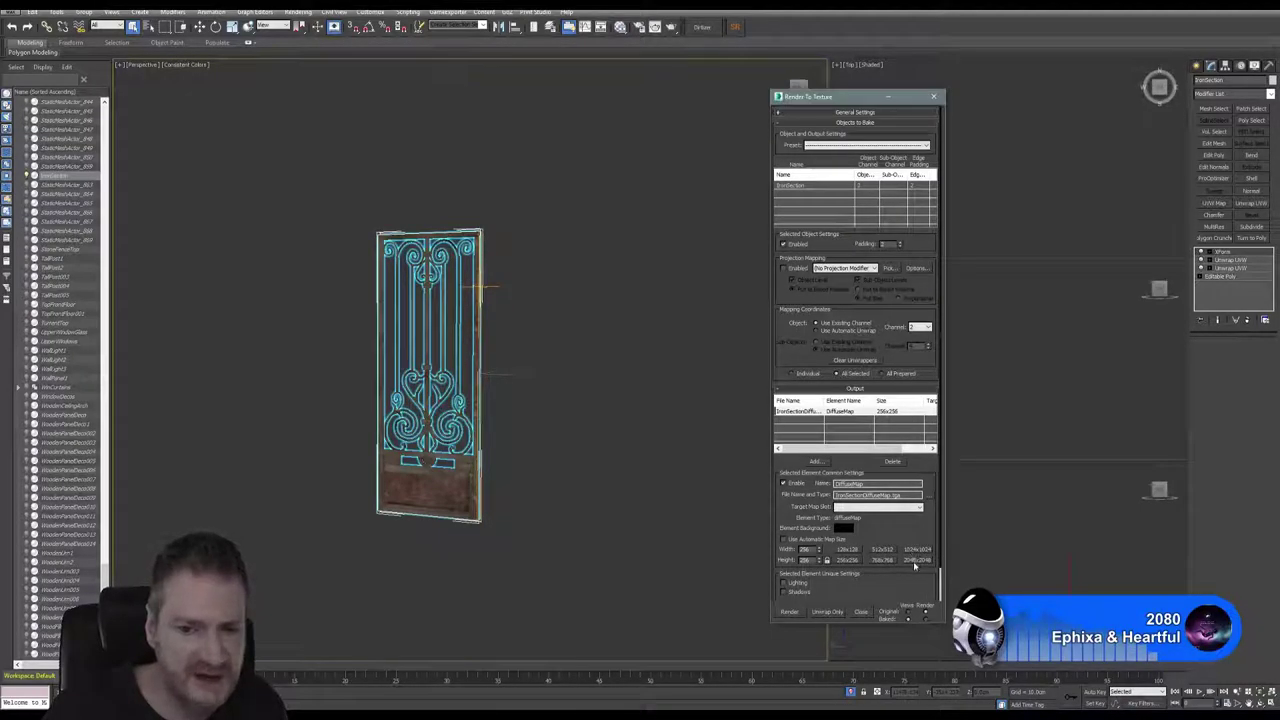
# Step: Choose the IronSection folder inside Exports as the save location for the DiffuseMap output
pyautogui.click(930, 496)
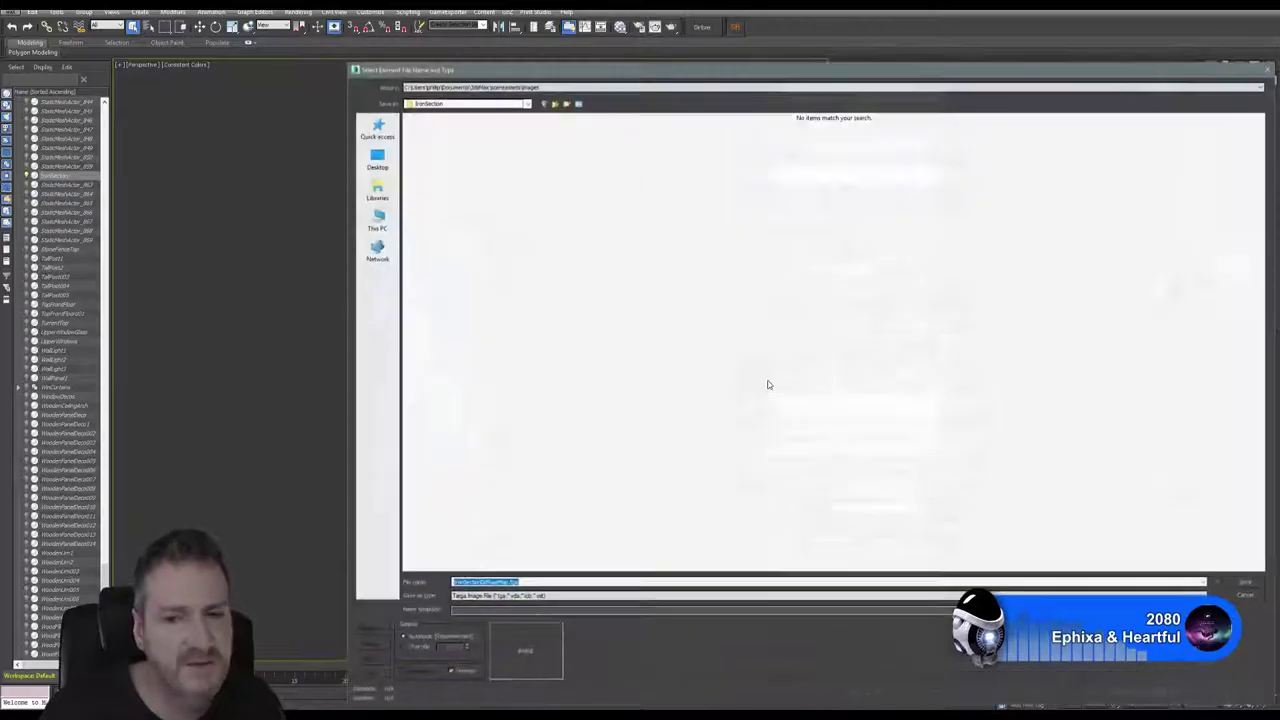
pyautogui.moveTo(608, 66); pyautogui.dragTo(472, 57)
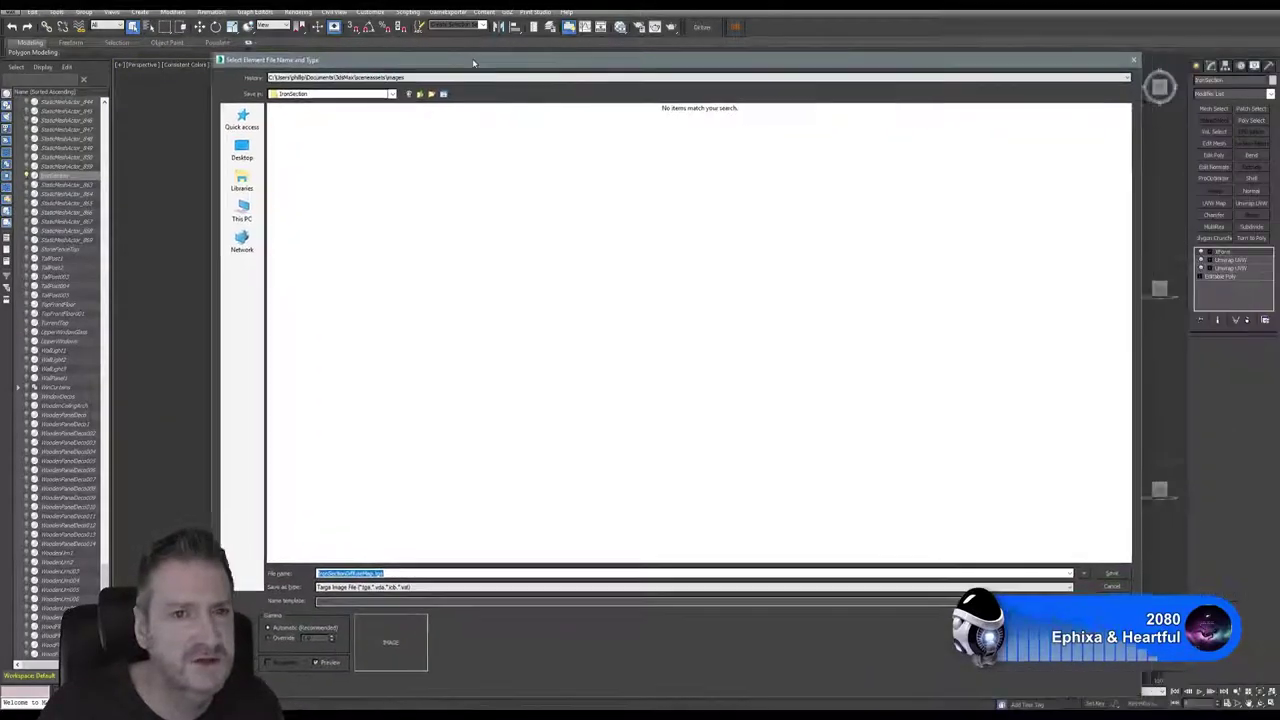
pyautogui.click(384, 79)
pyautogui.click(393, 93)
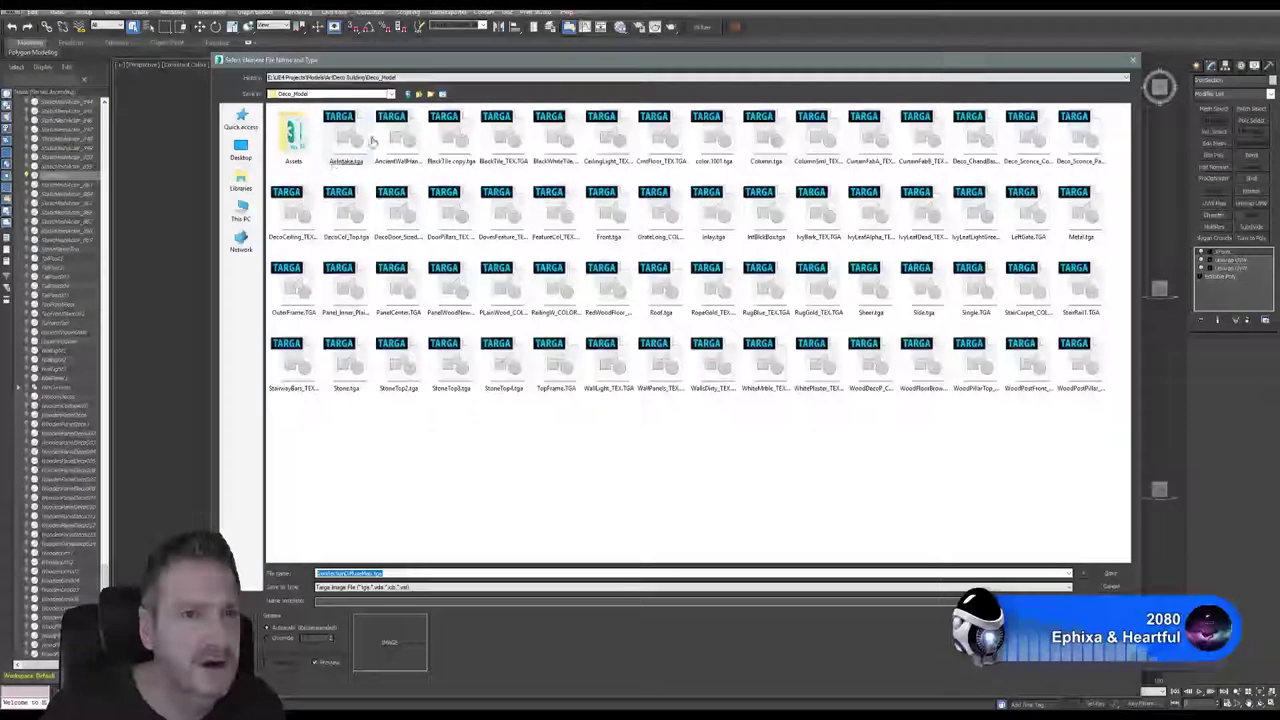
pyautogui.click(419, 95)
pyautogui.click(290, 133)
pyautogui.doubleClick(290, 132)
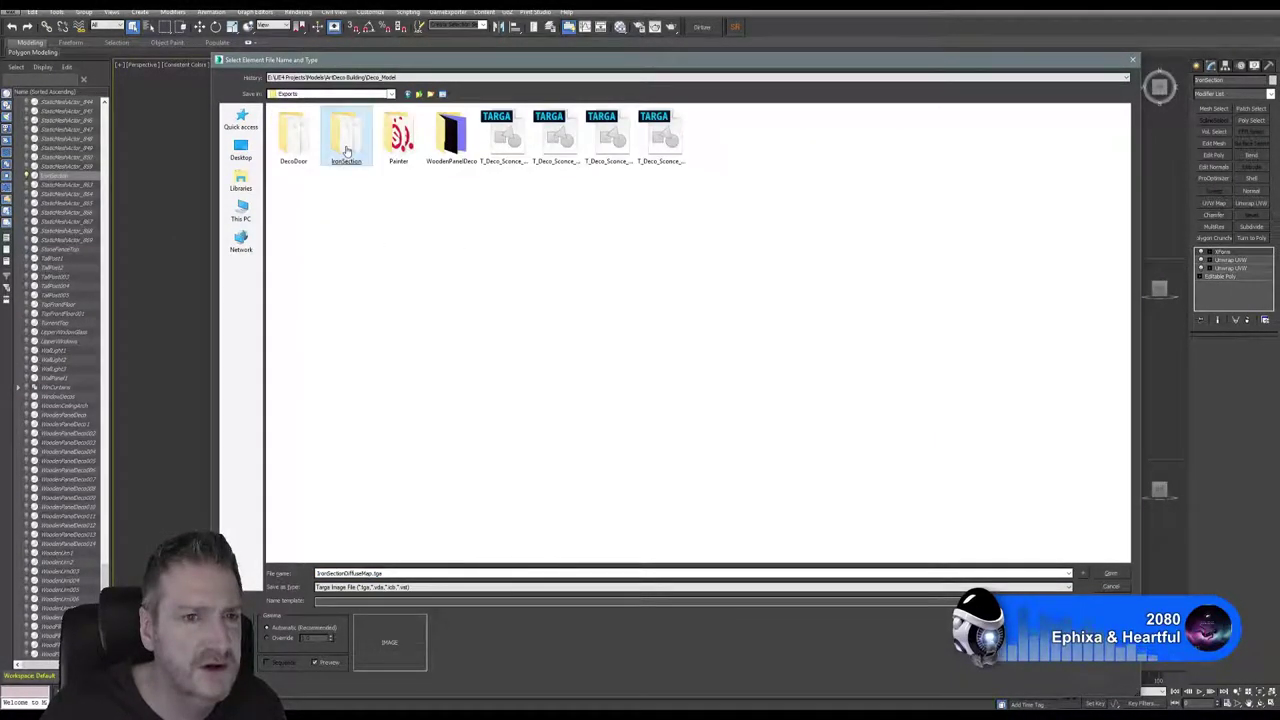
pyautogui.press('Return')
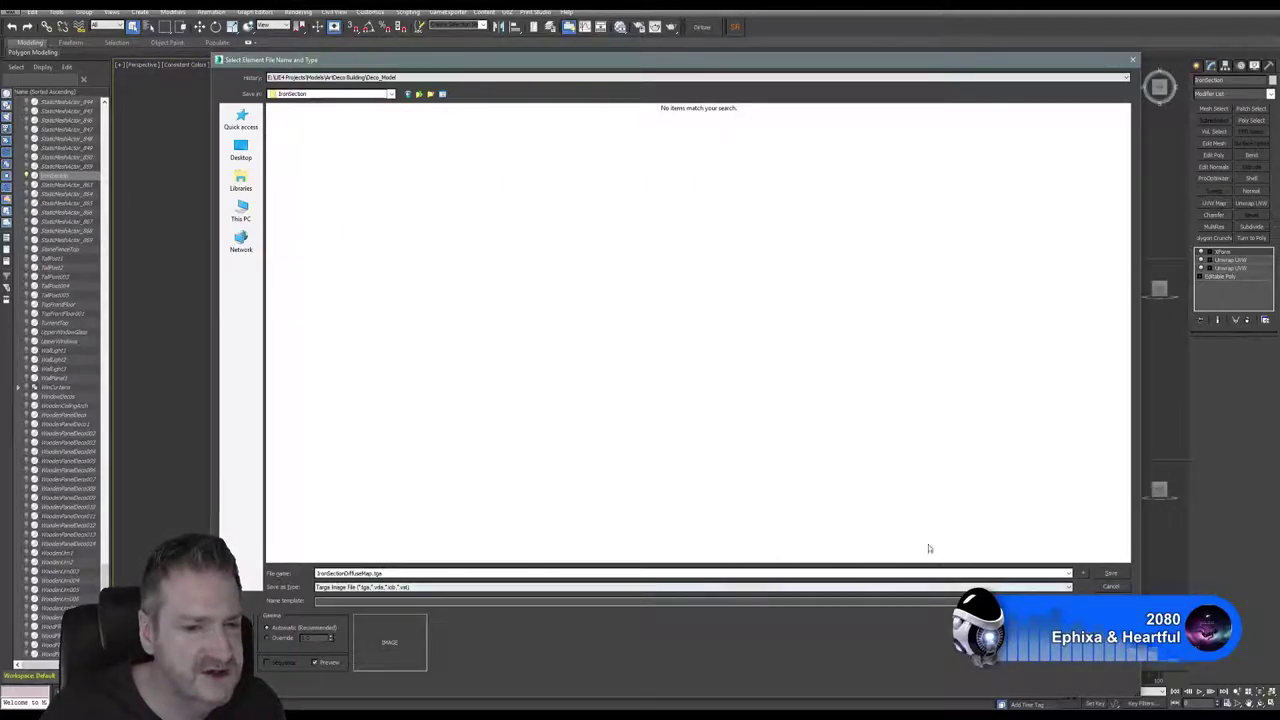
# Step: Save the output file as a PNG named IronSectionDiffuseMap, accepting the PNG configuration with RGB 24 bit and alpha channel
pyautogui.click(420, 587)
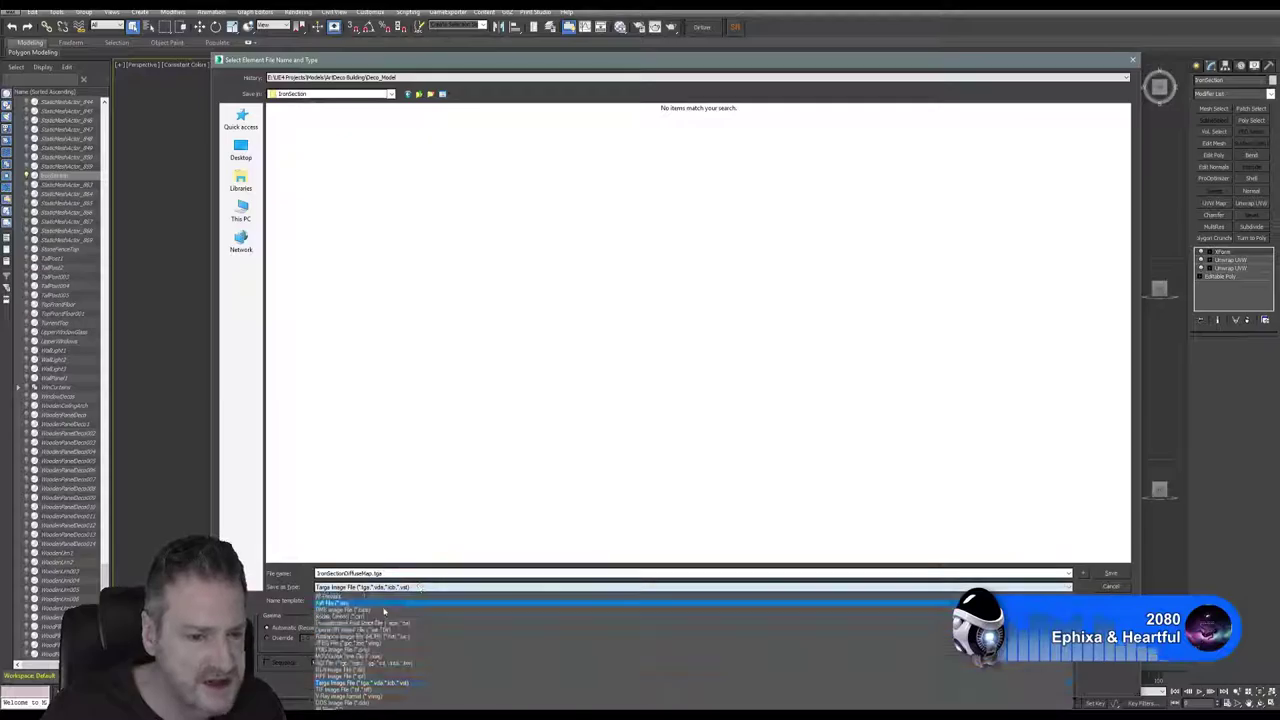
pyautogui.click(357, 649)
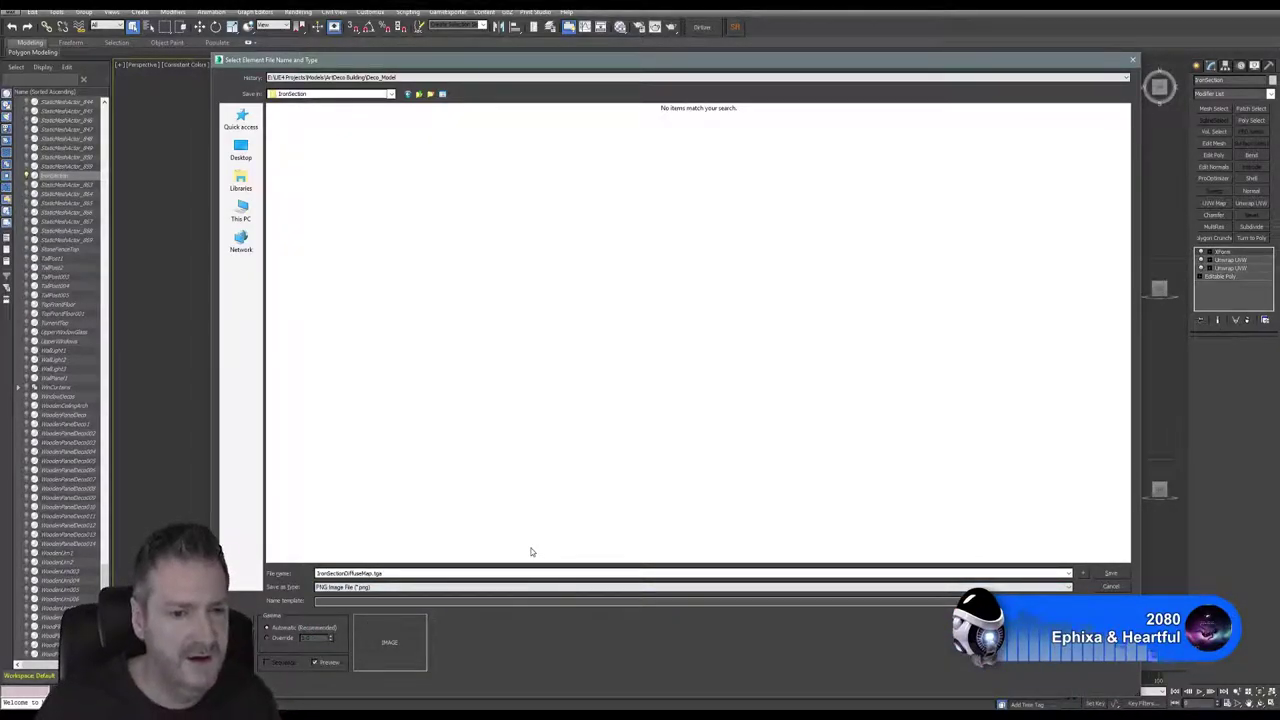
pyautogui.doubleClick(350, 573)
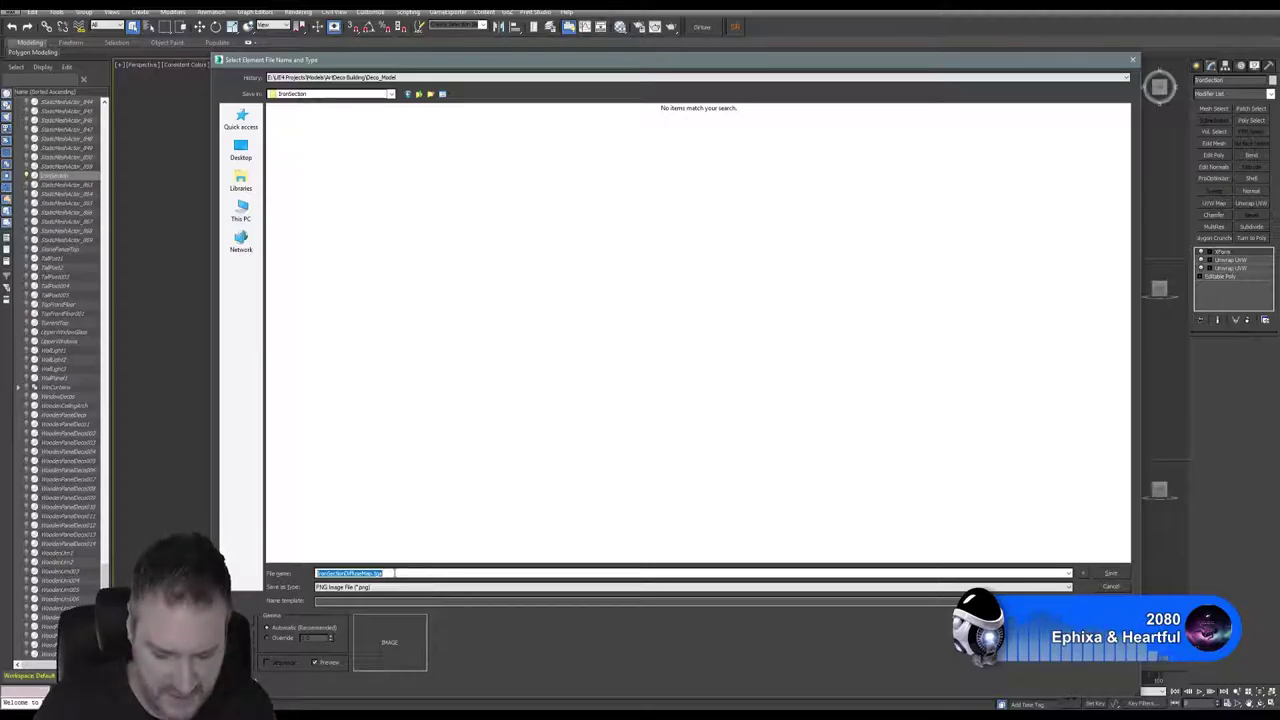
pyautogui.click(397, 573)
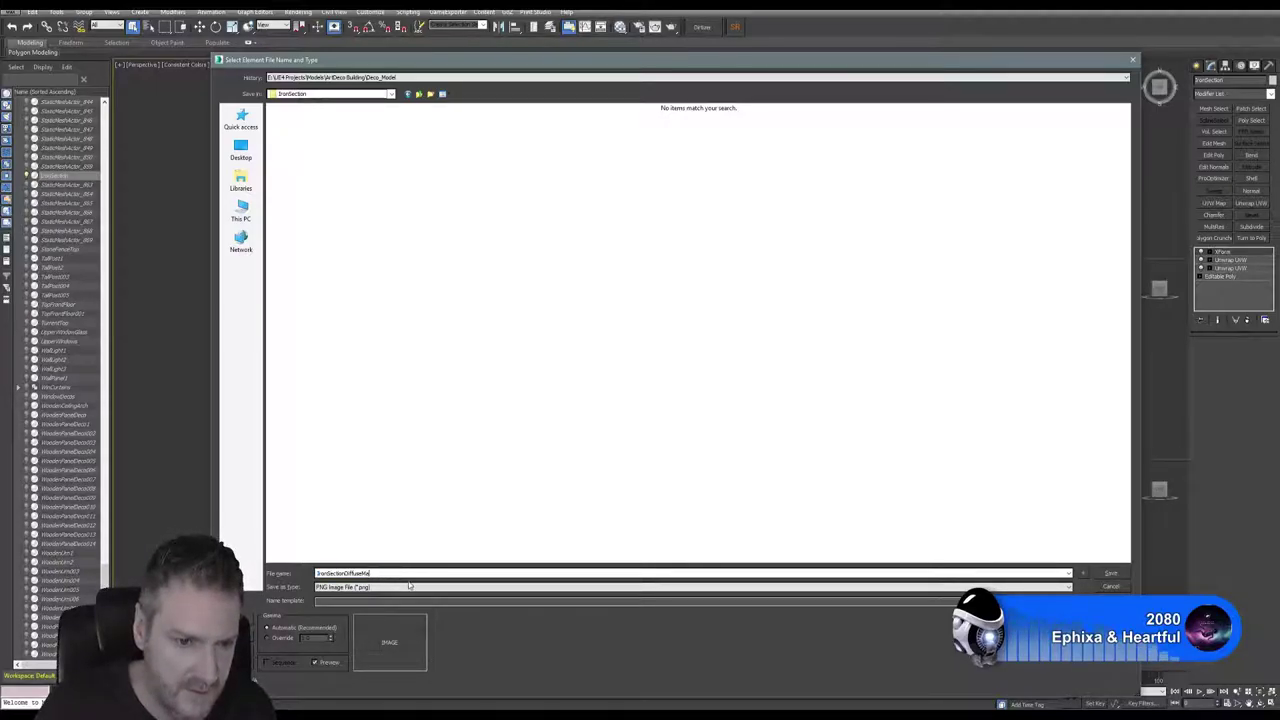
pyautogui.click(1110, 573)
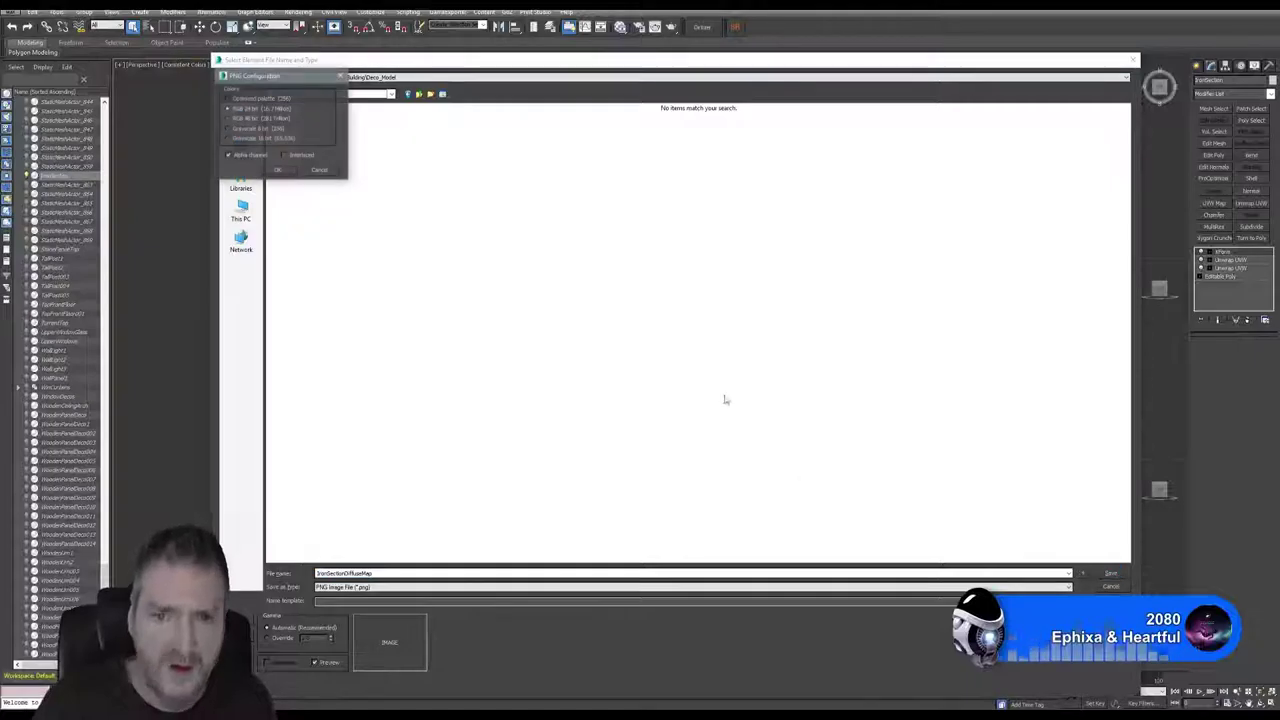
pyautogui.click(281, 171)
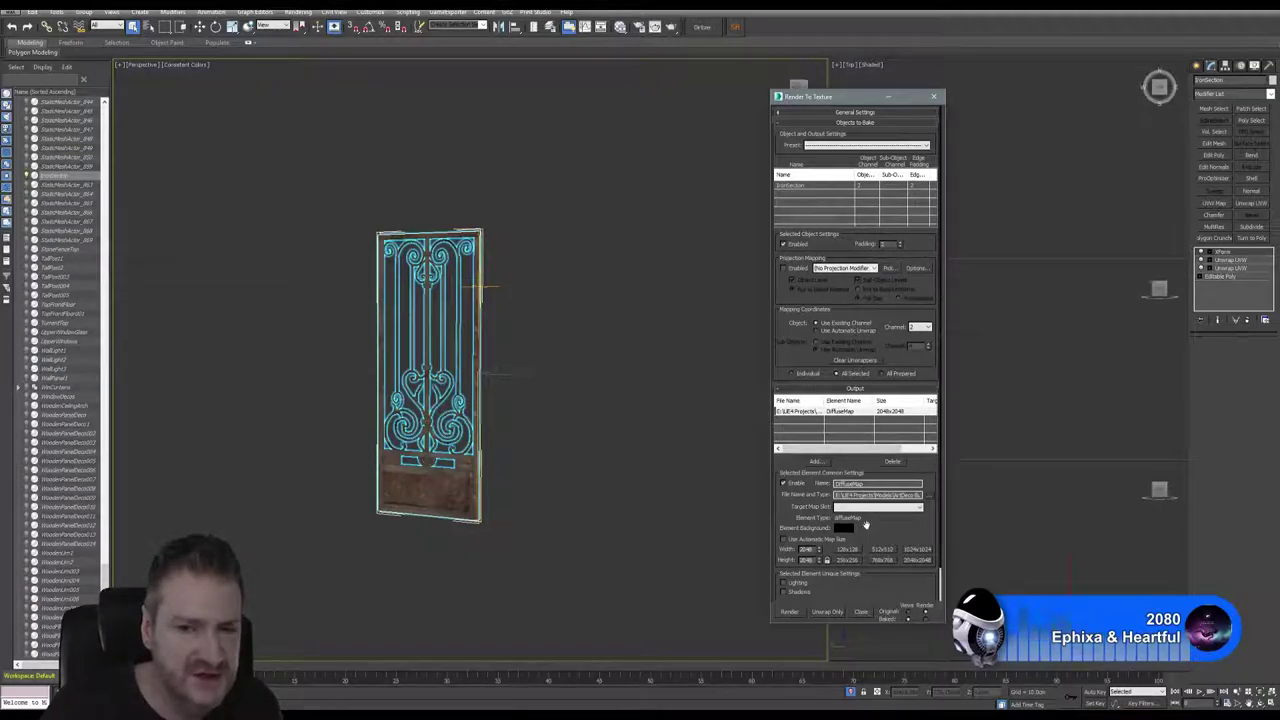
# Step: Render the diffuse map, continuing without a target map slot, and close the rendered image and Render To Texture
pyautogui.click(789, 611)
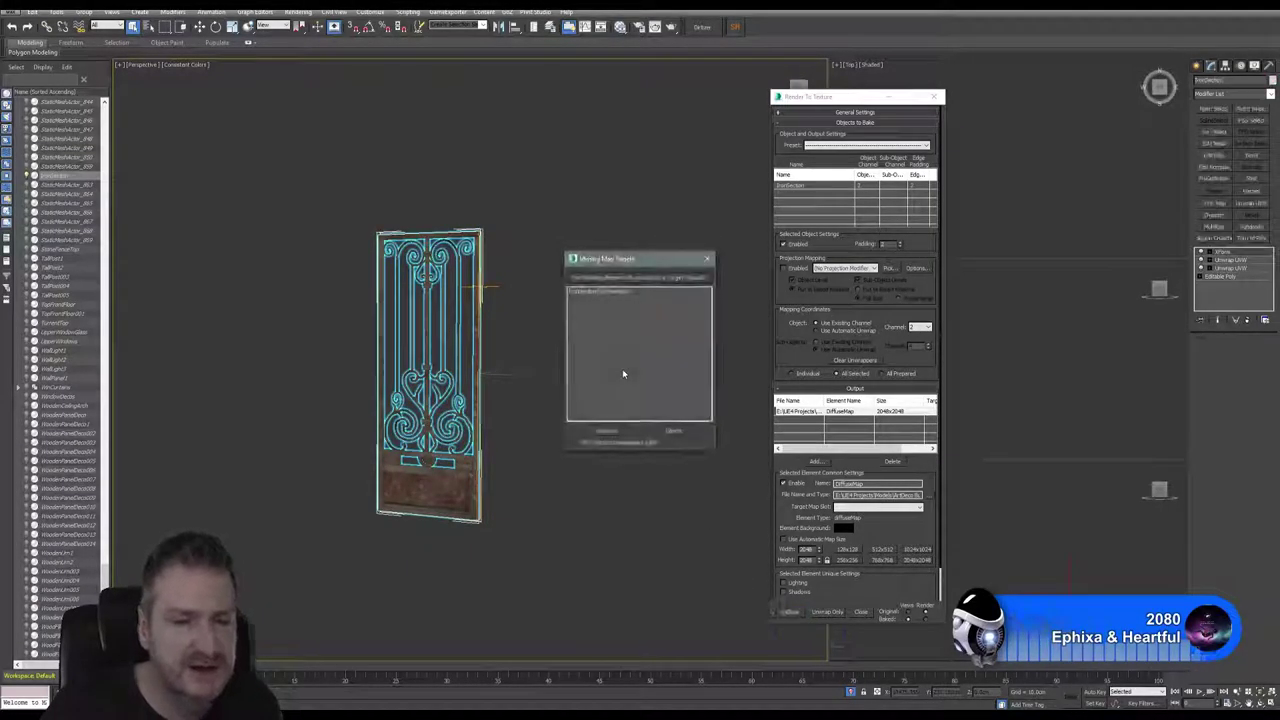
pyautogui.click(606, 431)
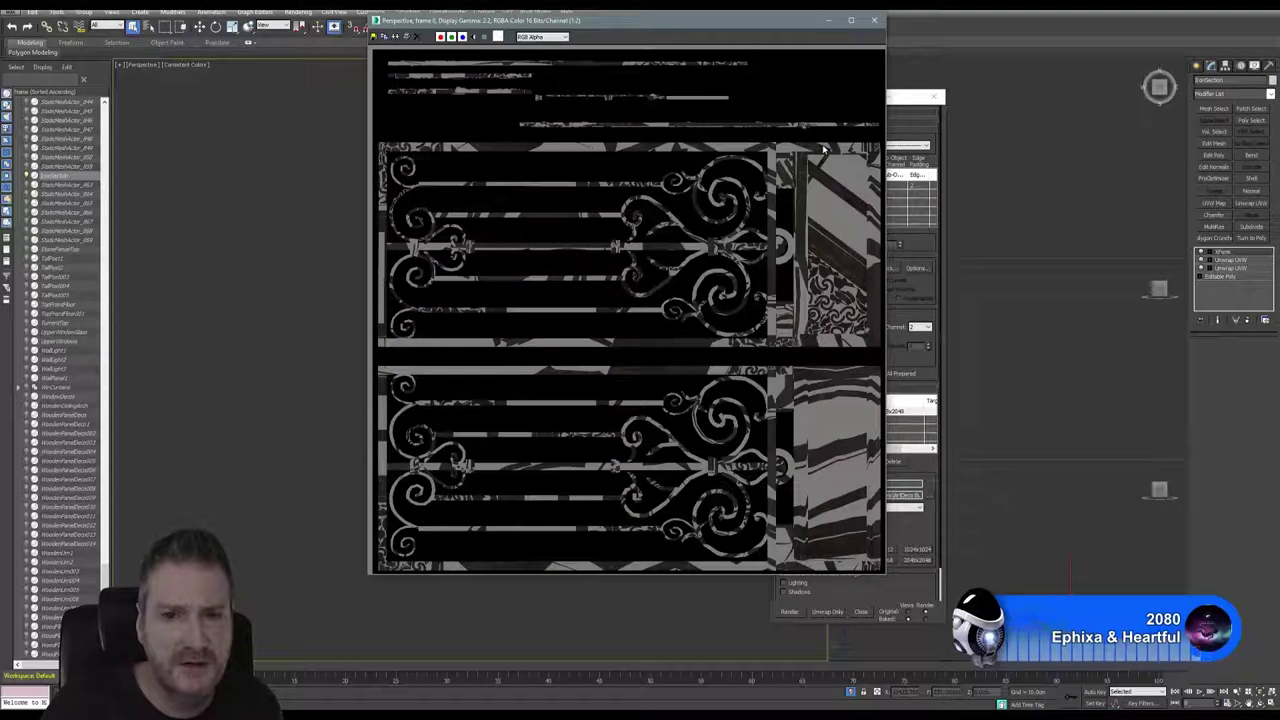
pyautogui.click(875, 21)
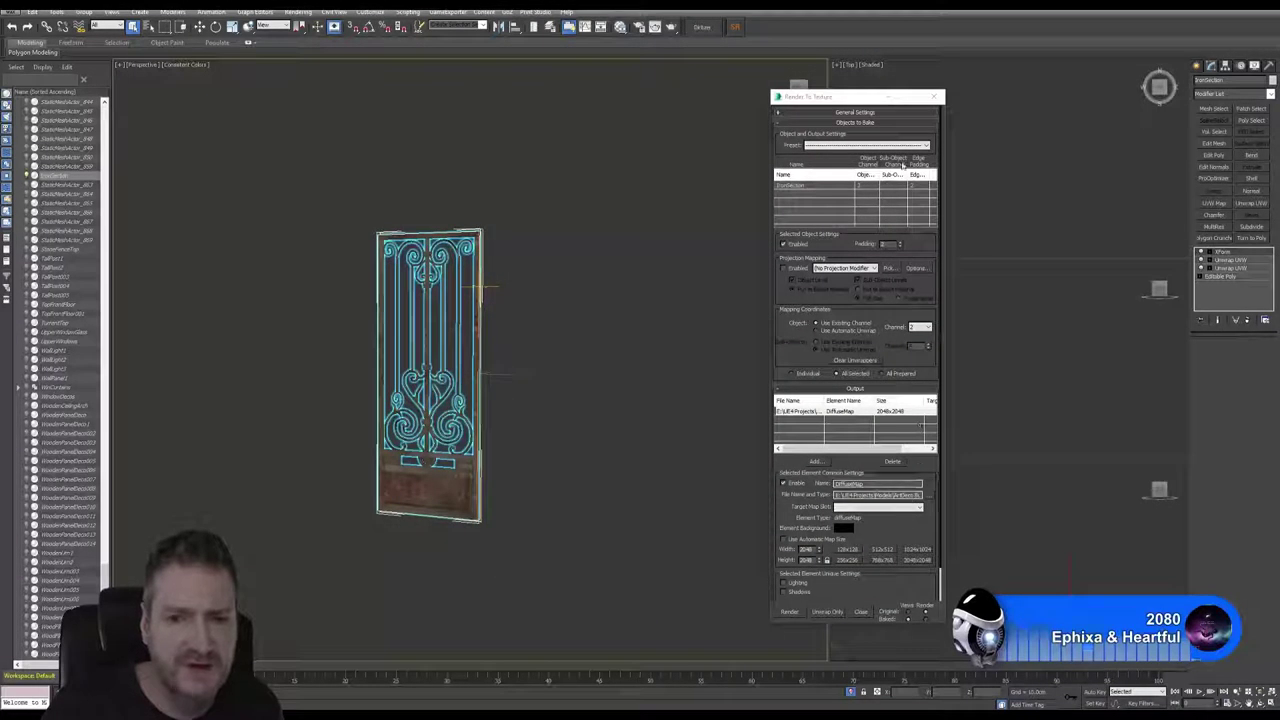
pyautogui.click(935, 96)
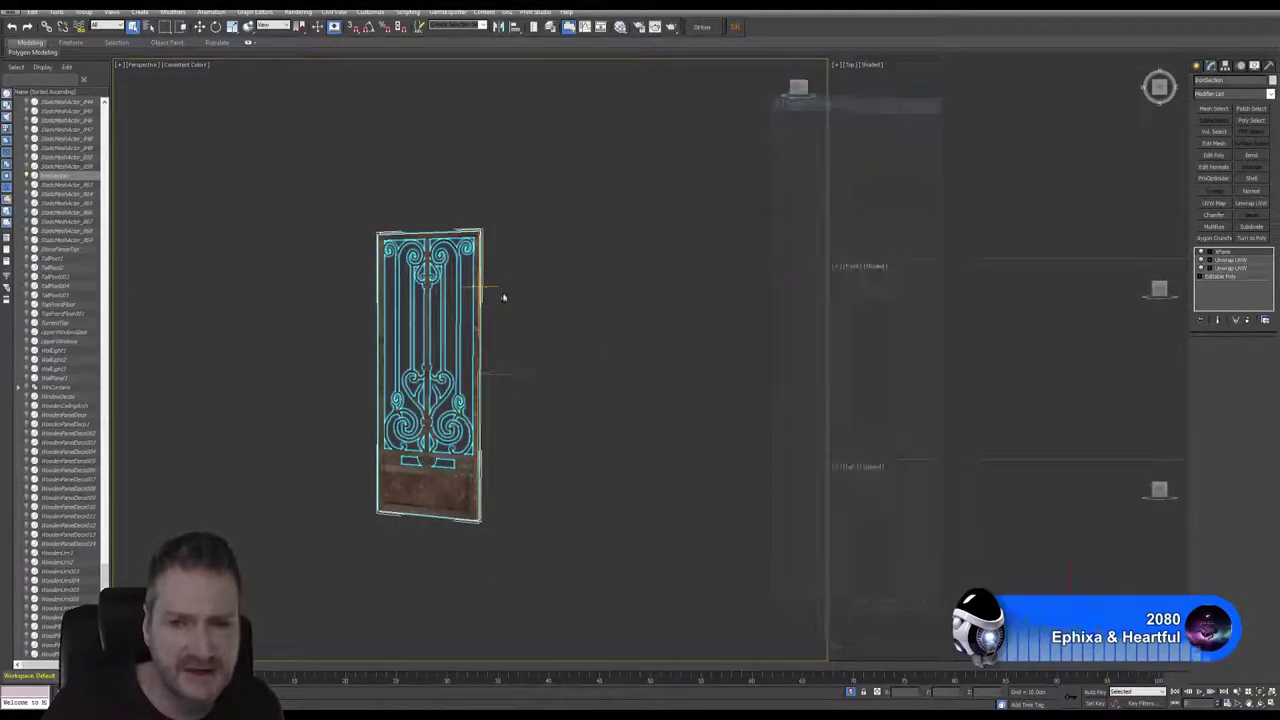
# Step: Disable XForm and inspect the lower Unwrap UVW modifier's channel 1 layout in the UV editor, accepting the topology warning
pyautogui.click(1230, 267)
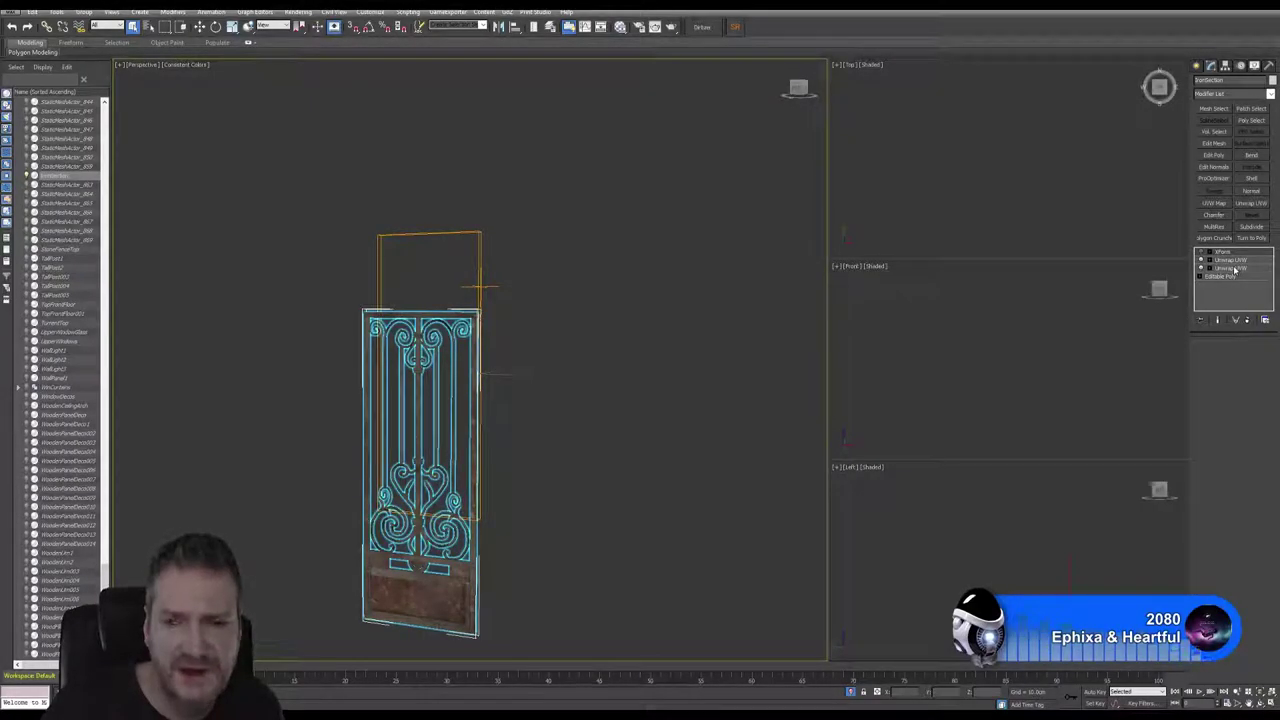
pyautogui.click(1235, 270)
pyautogui.click(680, 386)
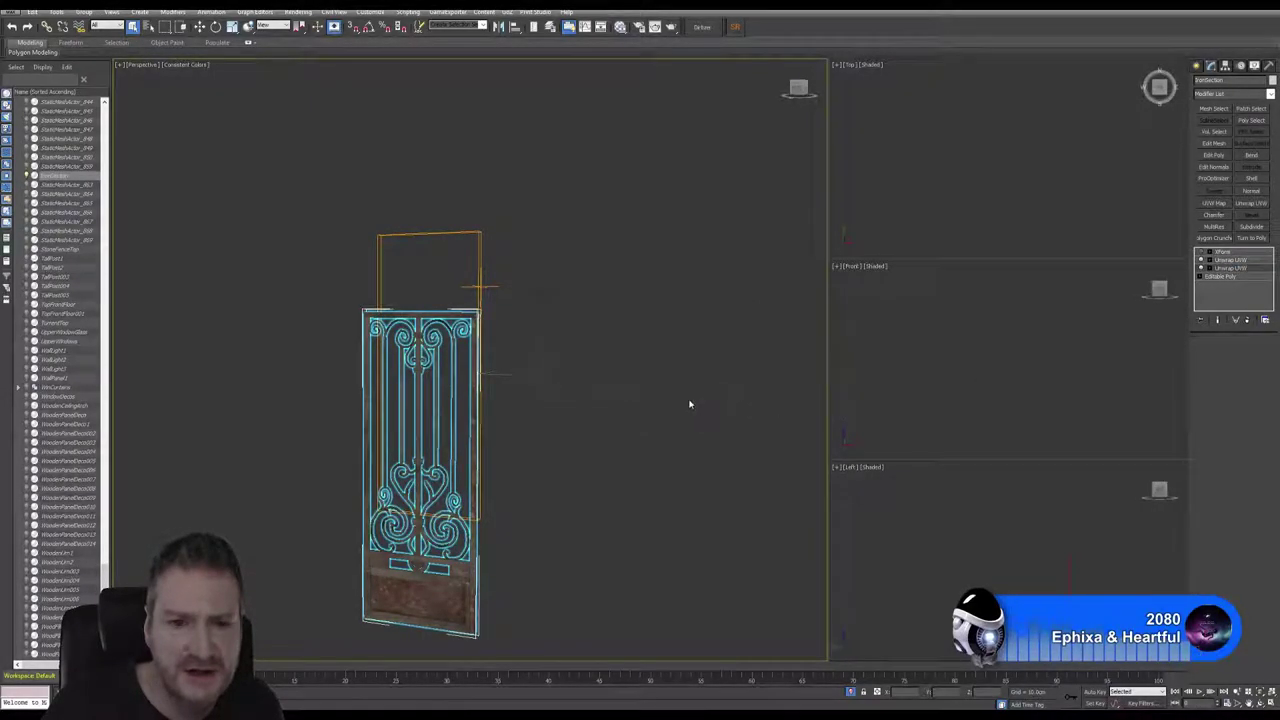
pyautogui.click(1244, 388)
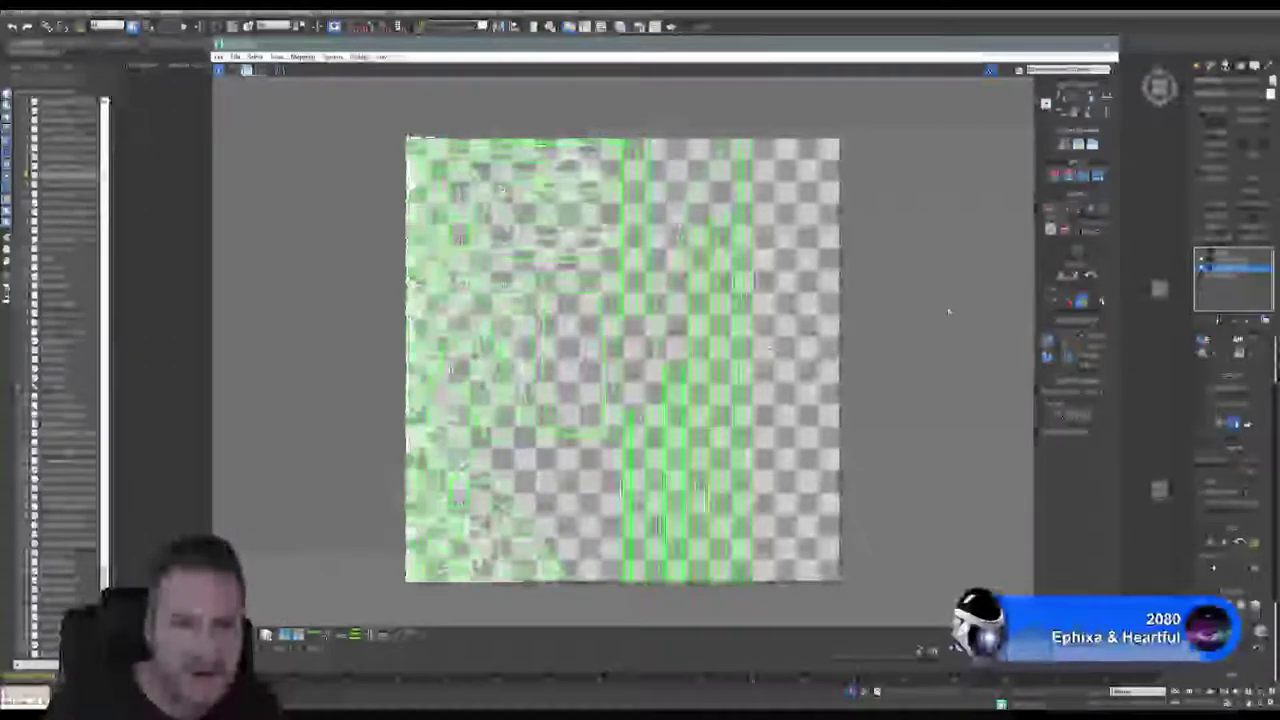
pyautogui.click(1107, 44)
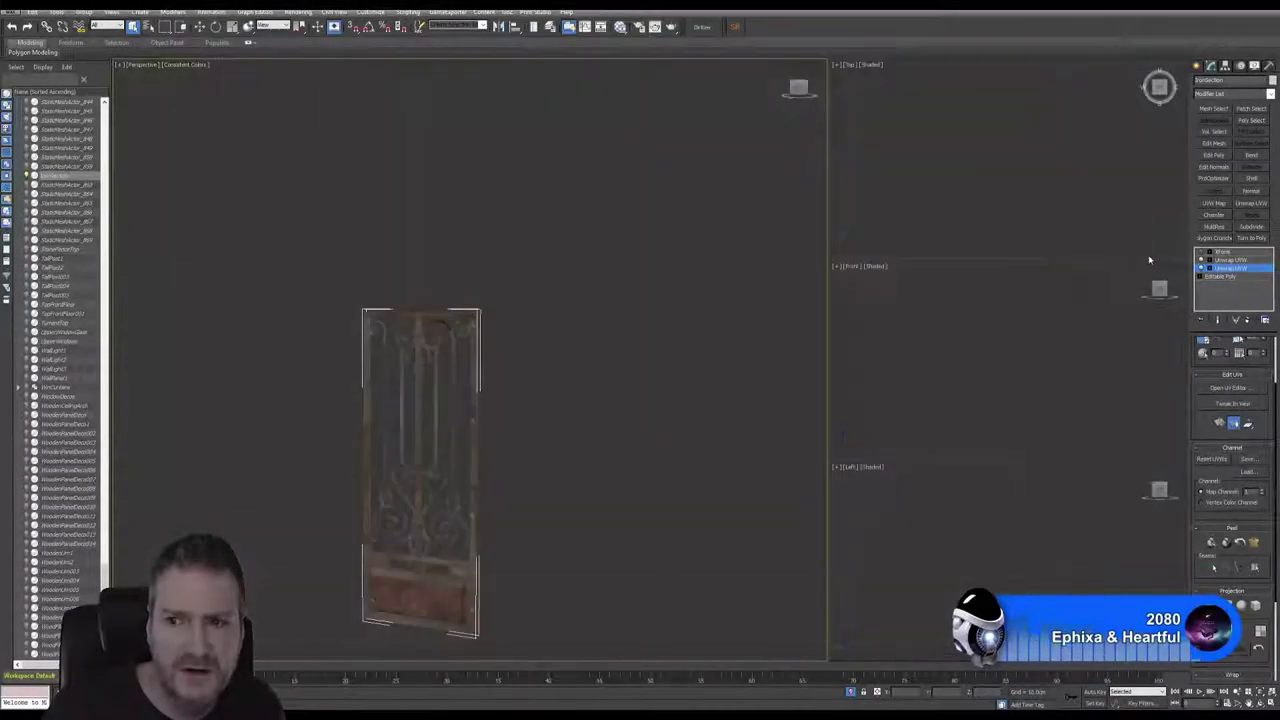
# Step: Inspect the upper Unwrap UVW modifier's channel 2 layout in the UV editor and close the editor
pyautogui.click(1232, 266)
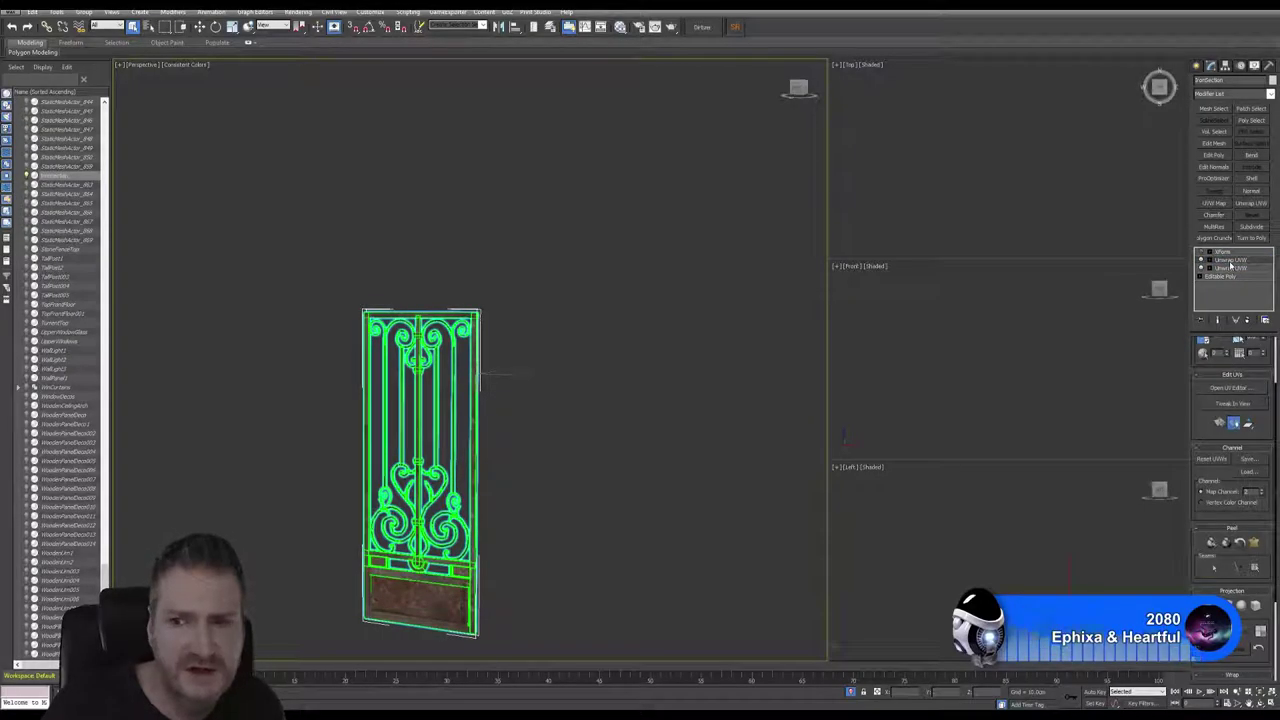
pyautogui.click(1232, 387)
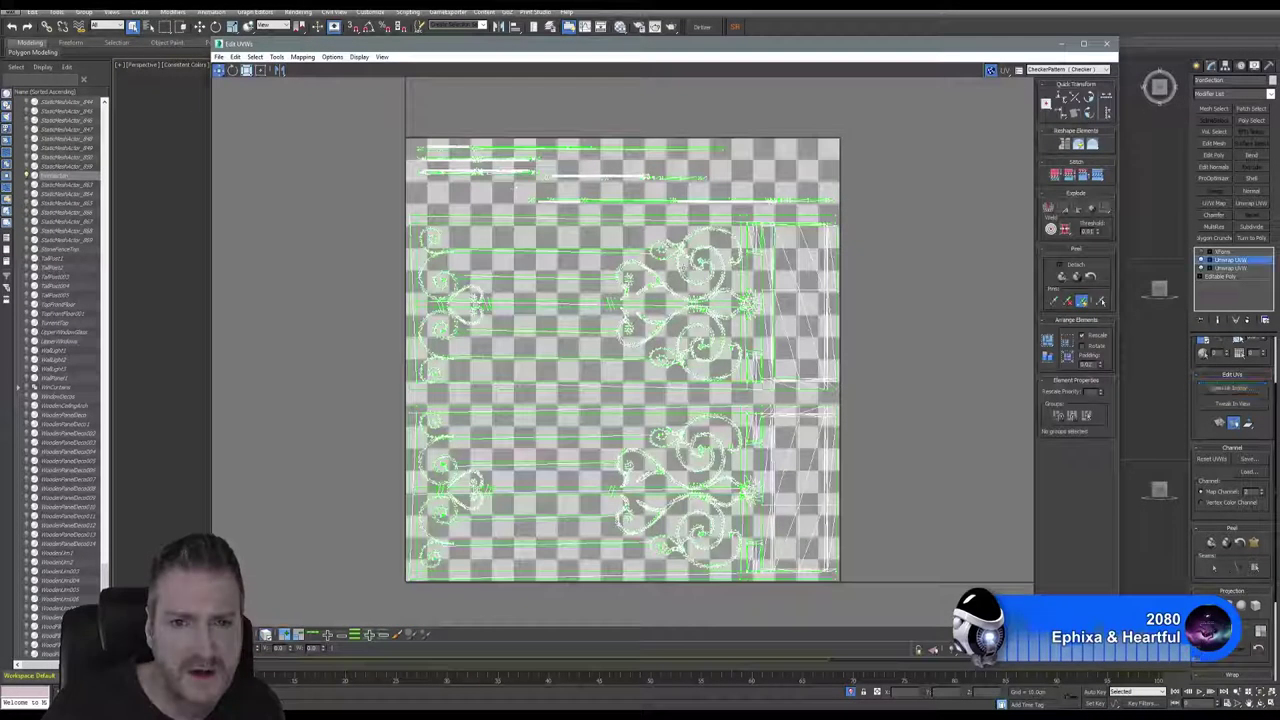
pyautogui.click(1107, 44)
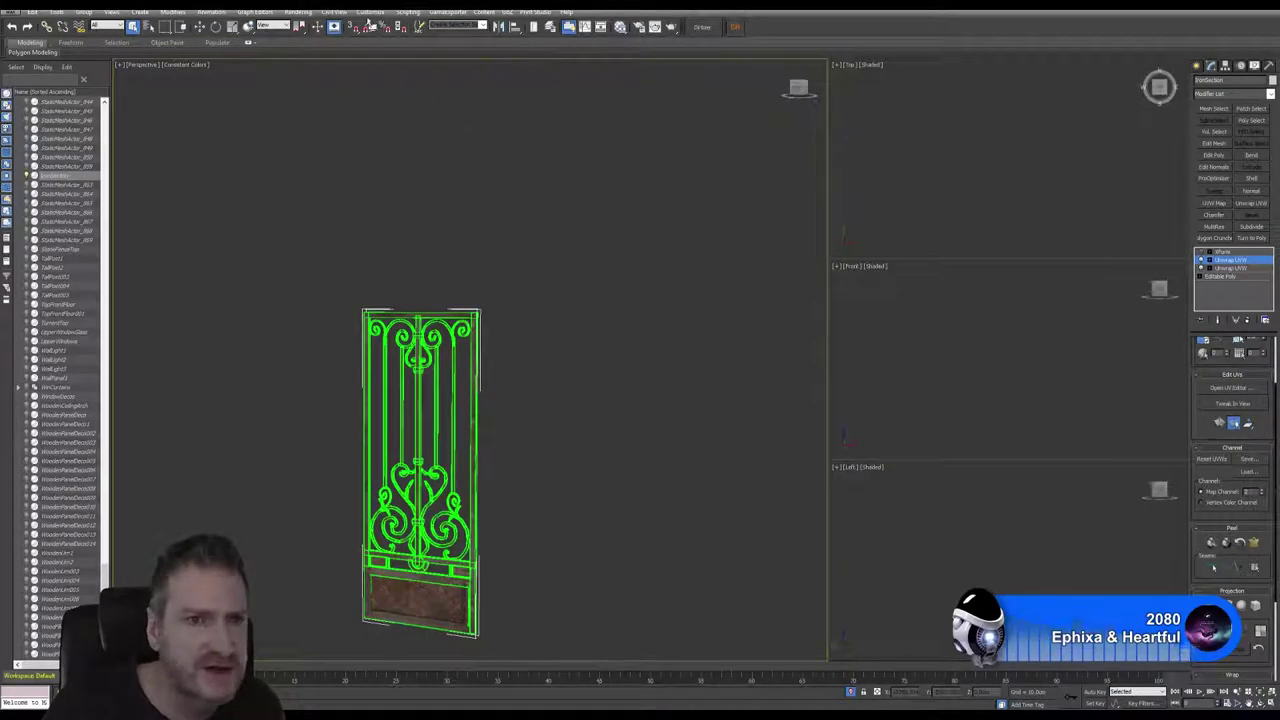
# Step: Render the 2048x2048 DiffuseMap of the iron section through Render To Texture with existing channel 2, and close the rendered image
pyautogui.click(300, 12)
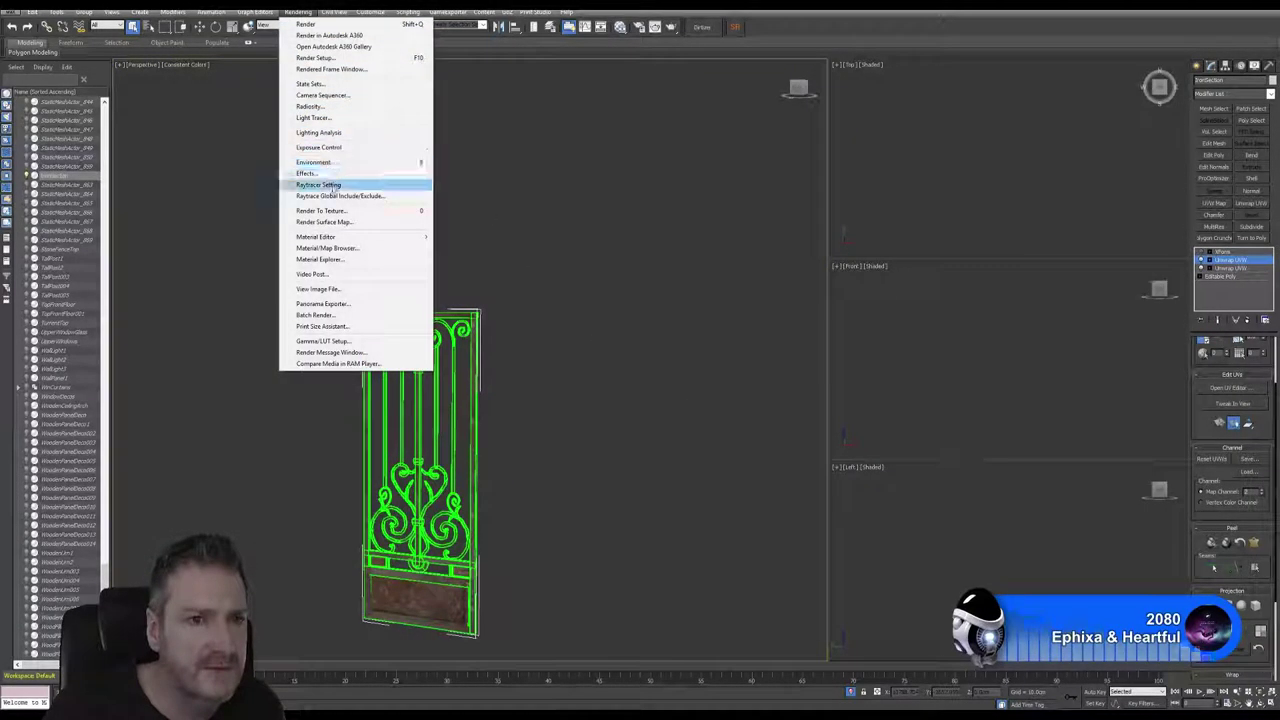
pyautogui.click(322, 210)
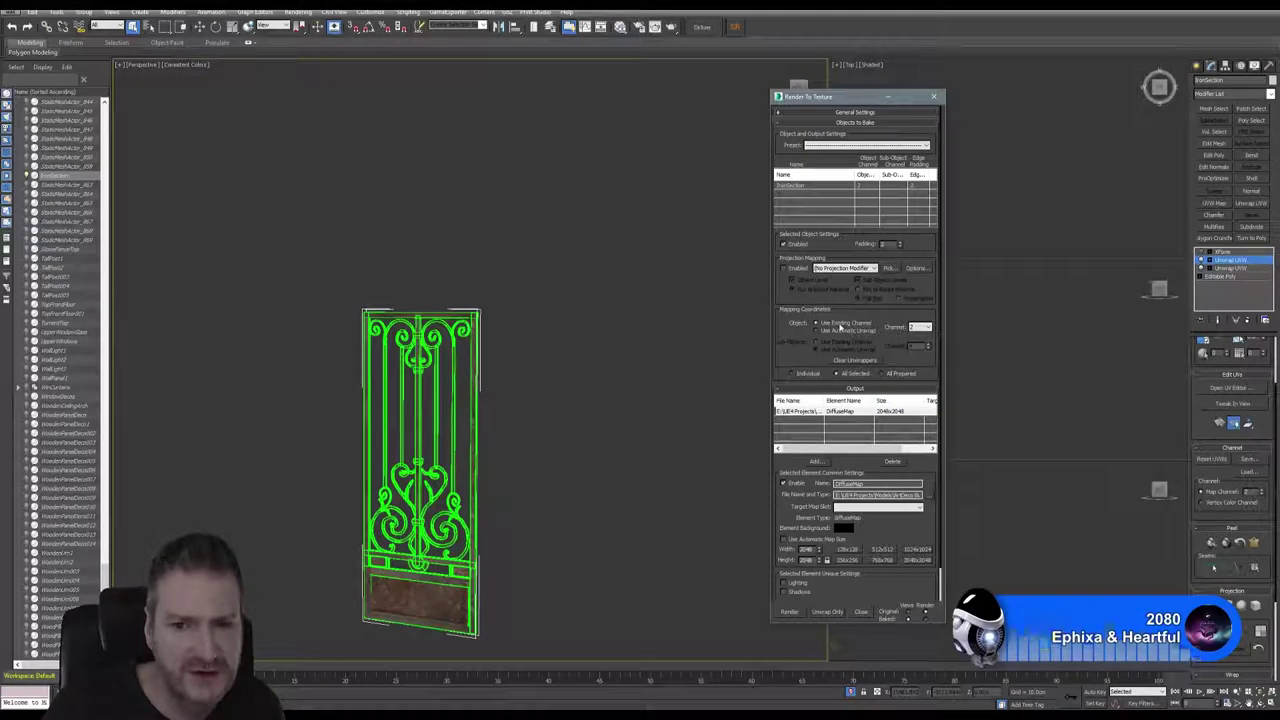
pyautogui.click(789, 611)
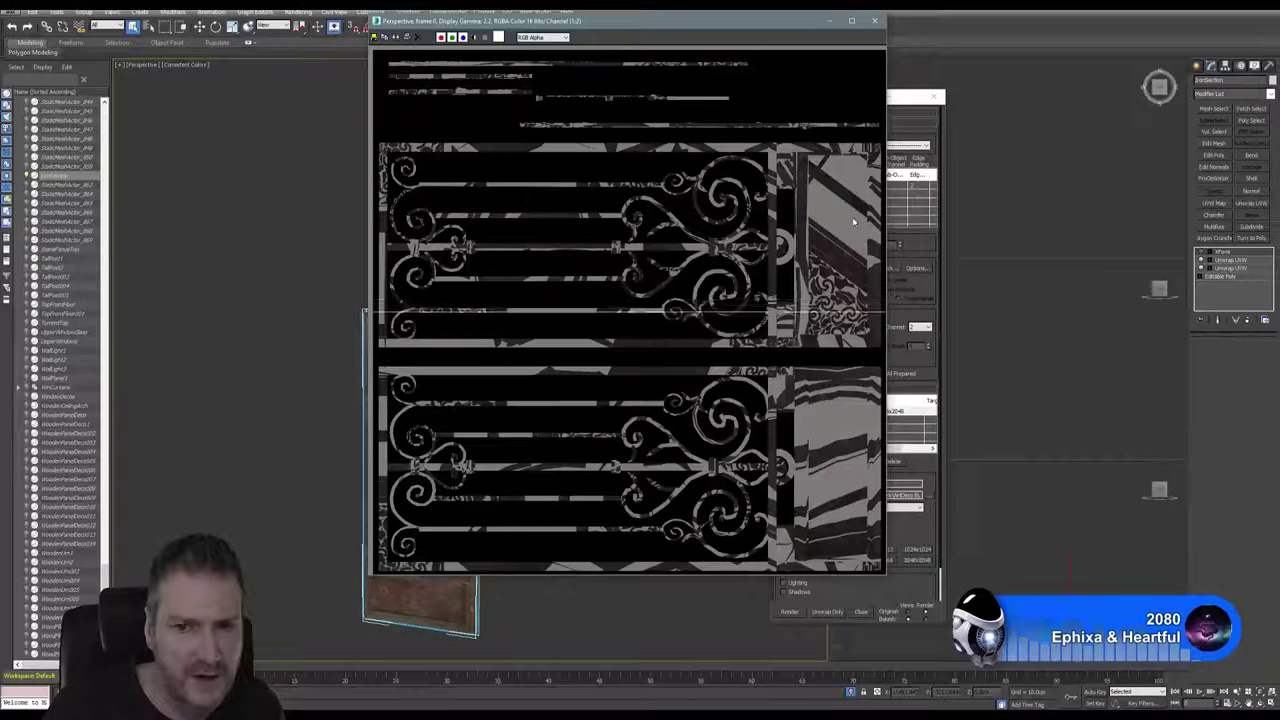
pyautogui.click(876, 21)
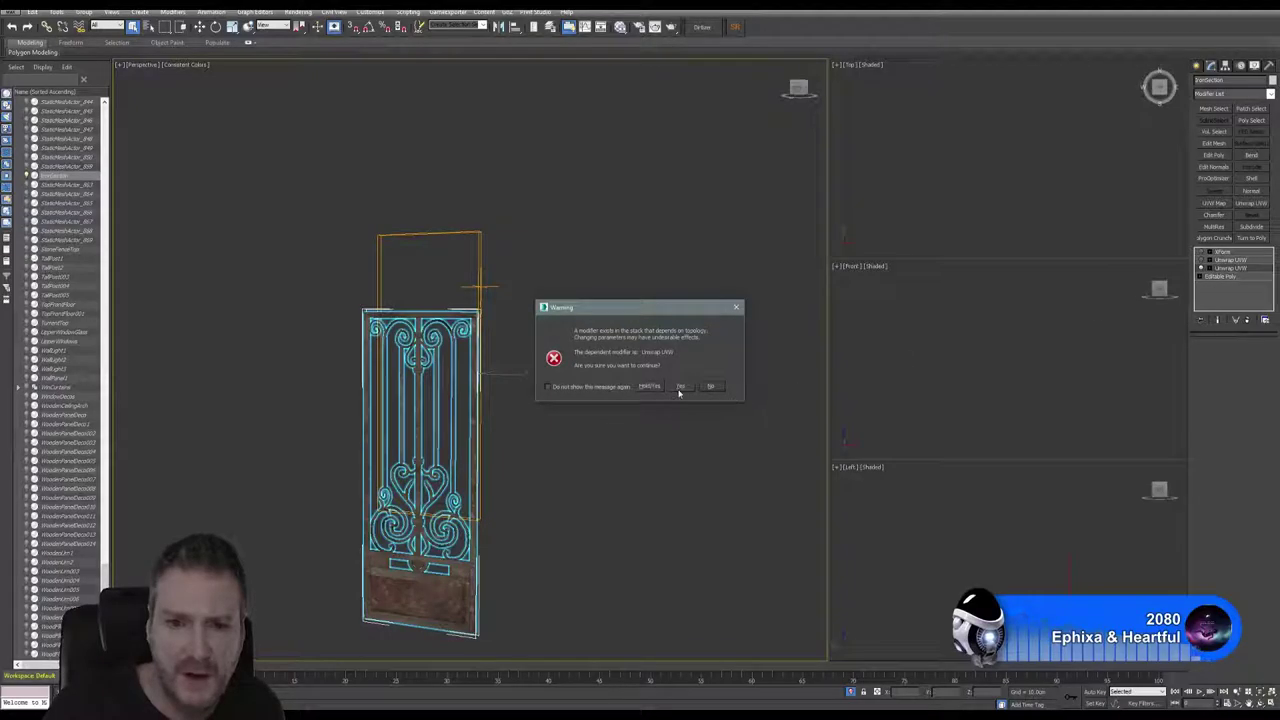
# Step: Collapse the lower Unwrap UVW modifier into the gate's Editable Poly, accepting the warnings
pyautogui.click(683, 386)
pyautogui.click(1230, 260)
pyautogui.rightClick(1230, 268)
pyautogui.click(1185, 361)
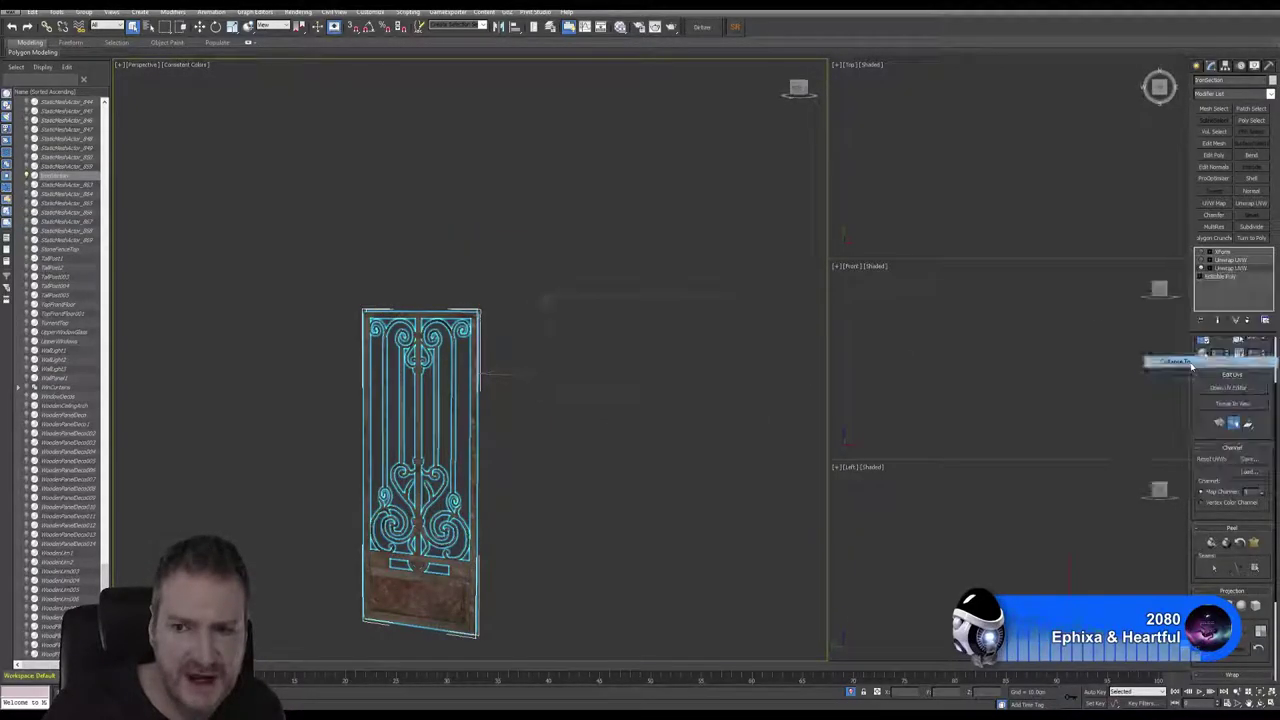
pyautogui.click(692, 398)
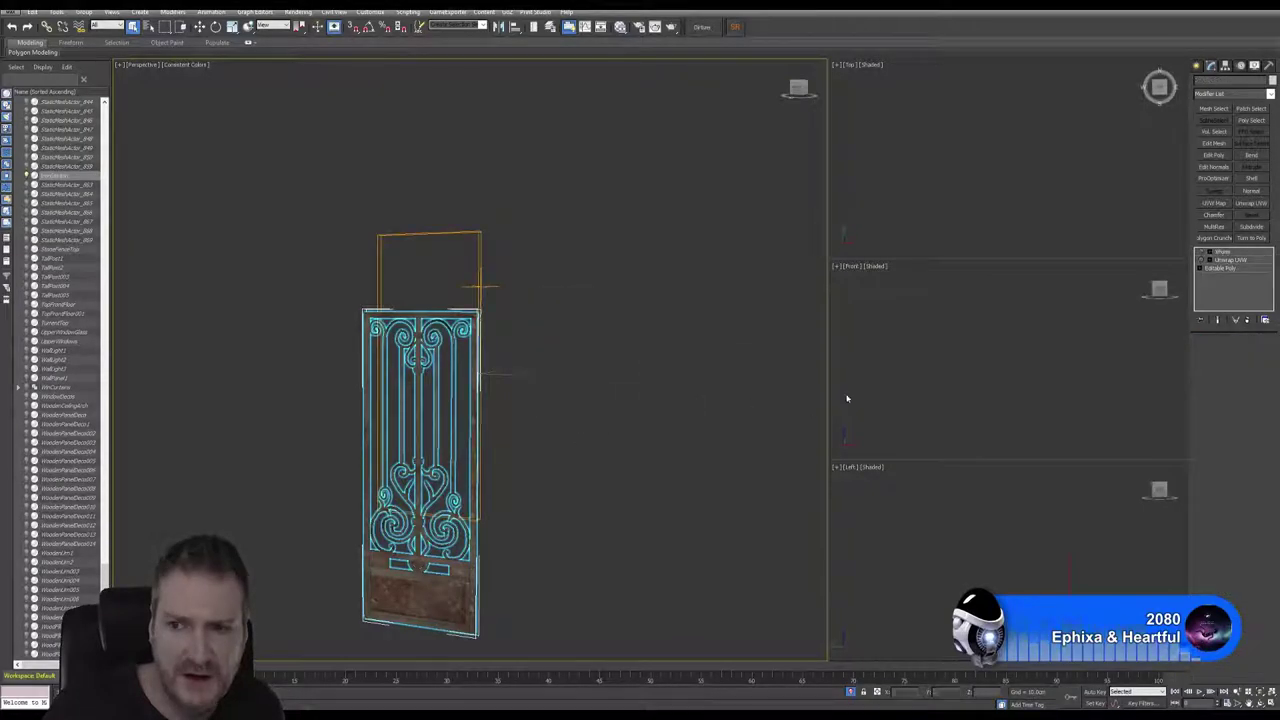
# Step: Inspect the remaining Unwrap UVW modifier's layout in the UV editor after the collapse, and close the editor
pyautogui.click(1203, 268)
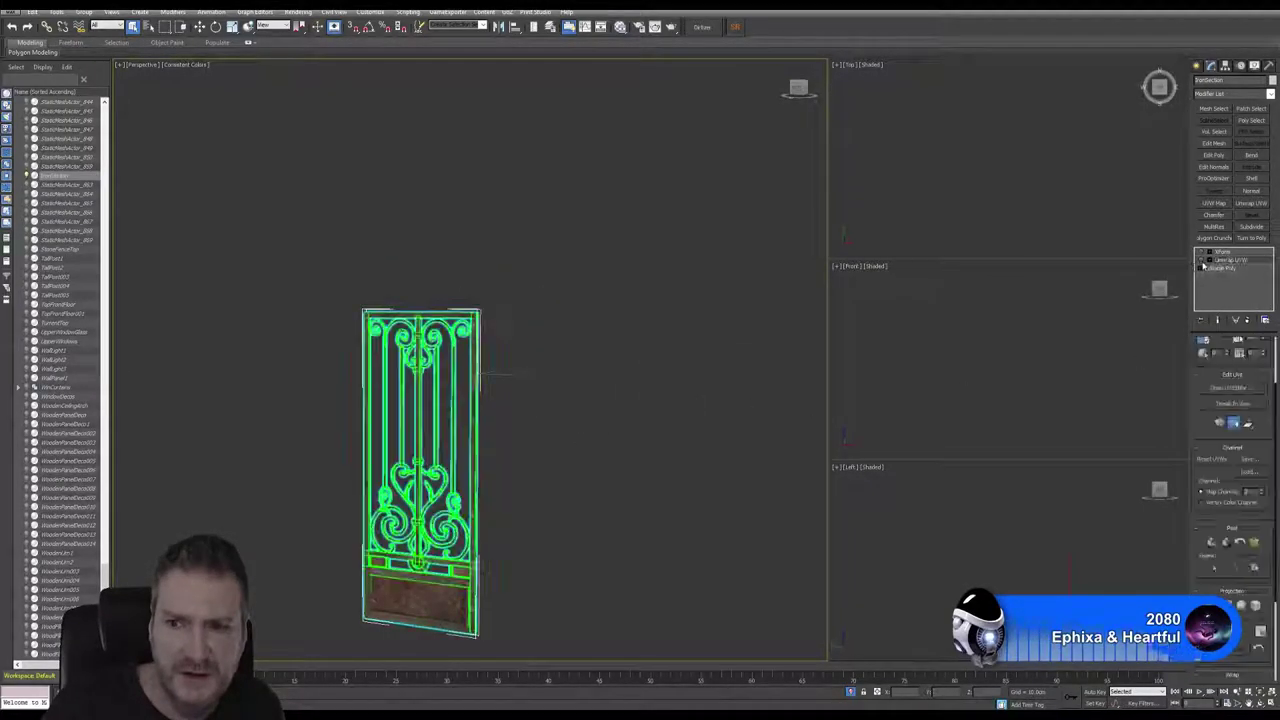
pyautogui.click(1232, 388)
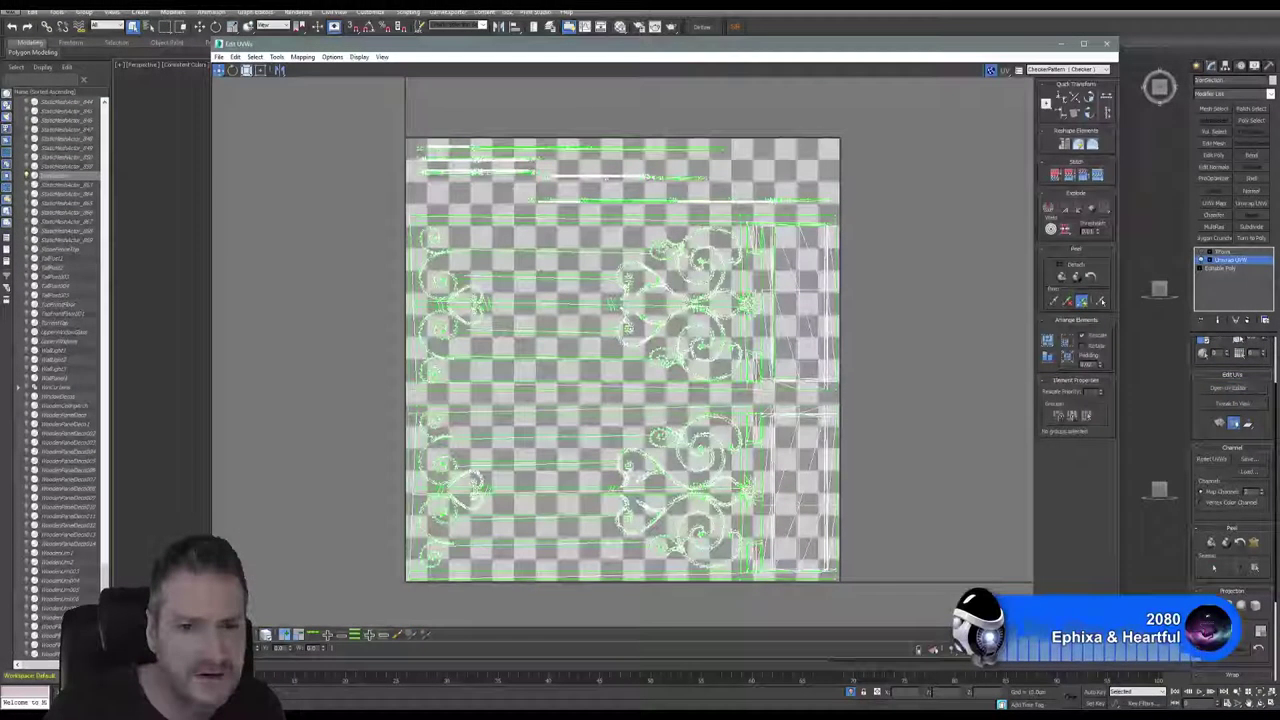
pyautogui.click(1107, 44)
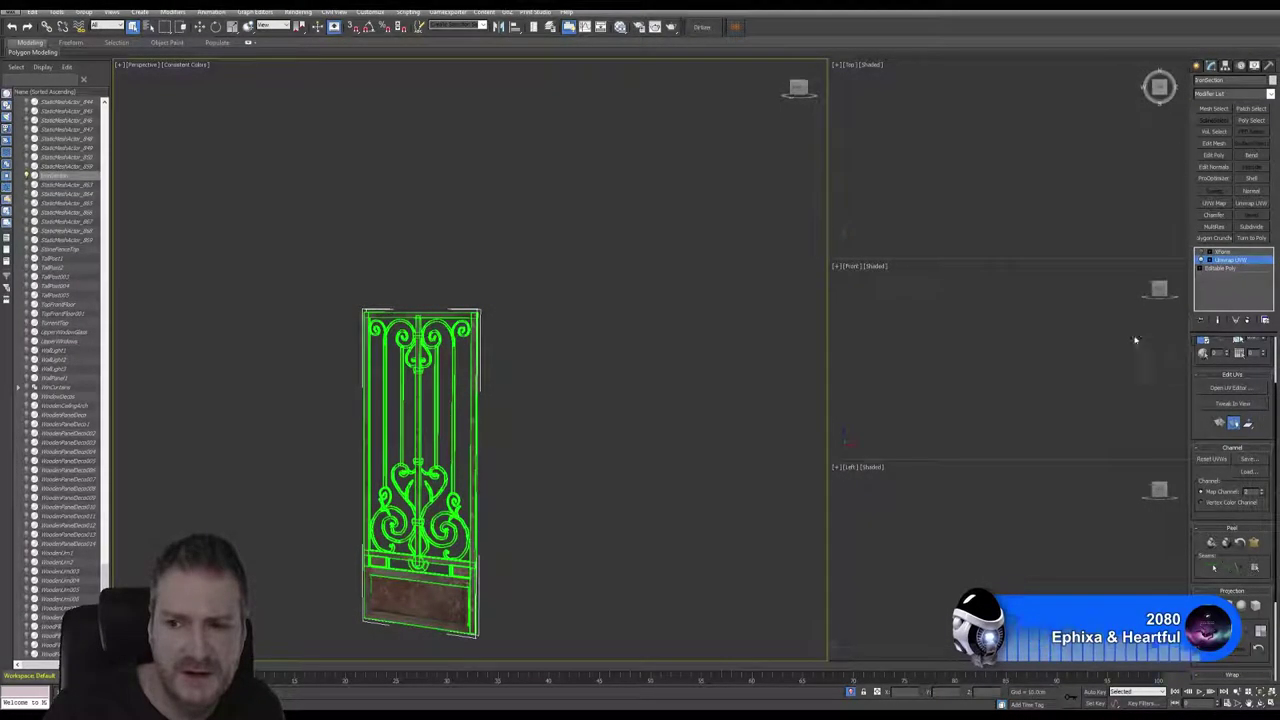
# Step: Bake the DiffuseMap again from the collapsed gate using channel 2, continuing without a target map slot, and close the rendered image
pyautogui.click(299, 11)
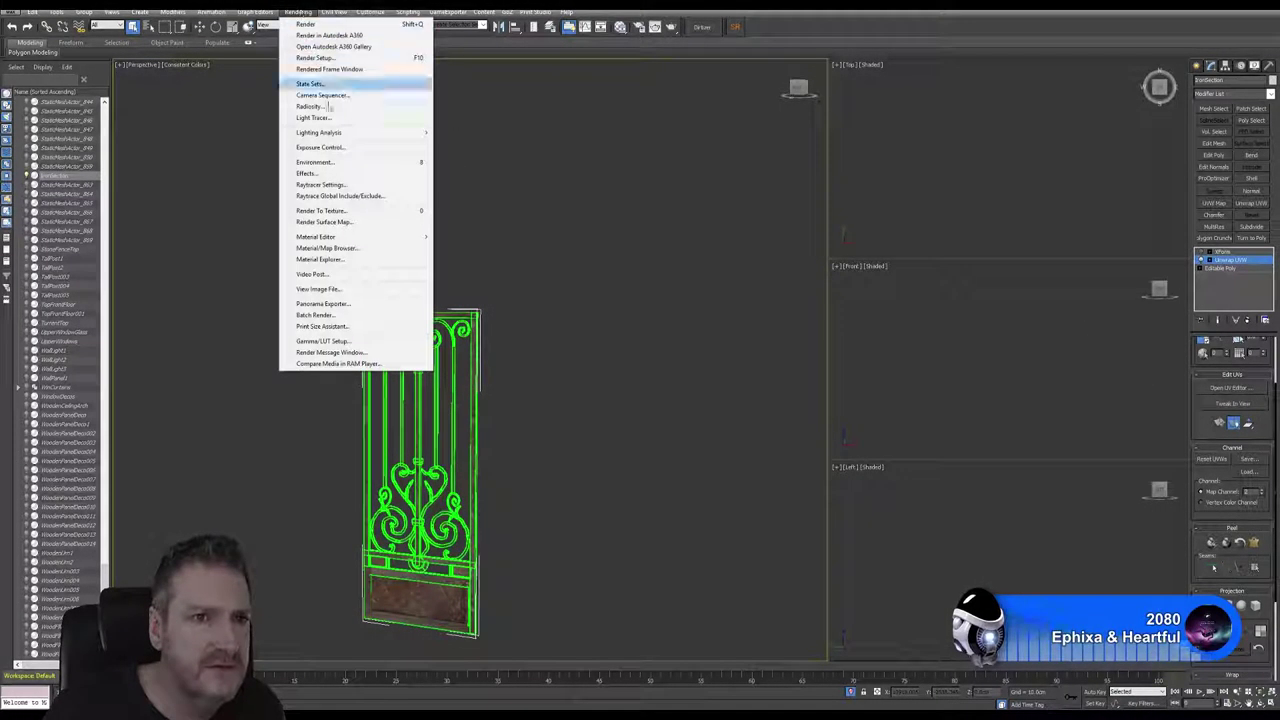
pyautogui.click(320, 210)
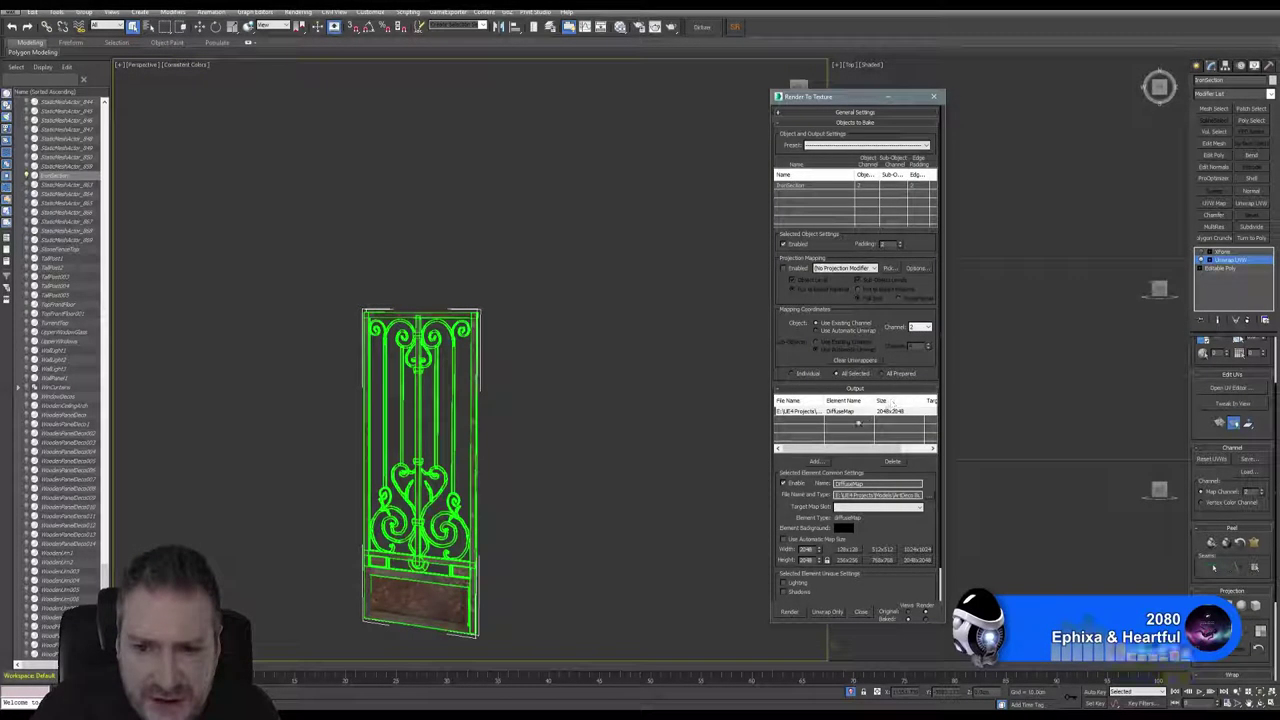
pyautogui.click(789, 613)
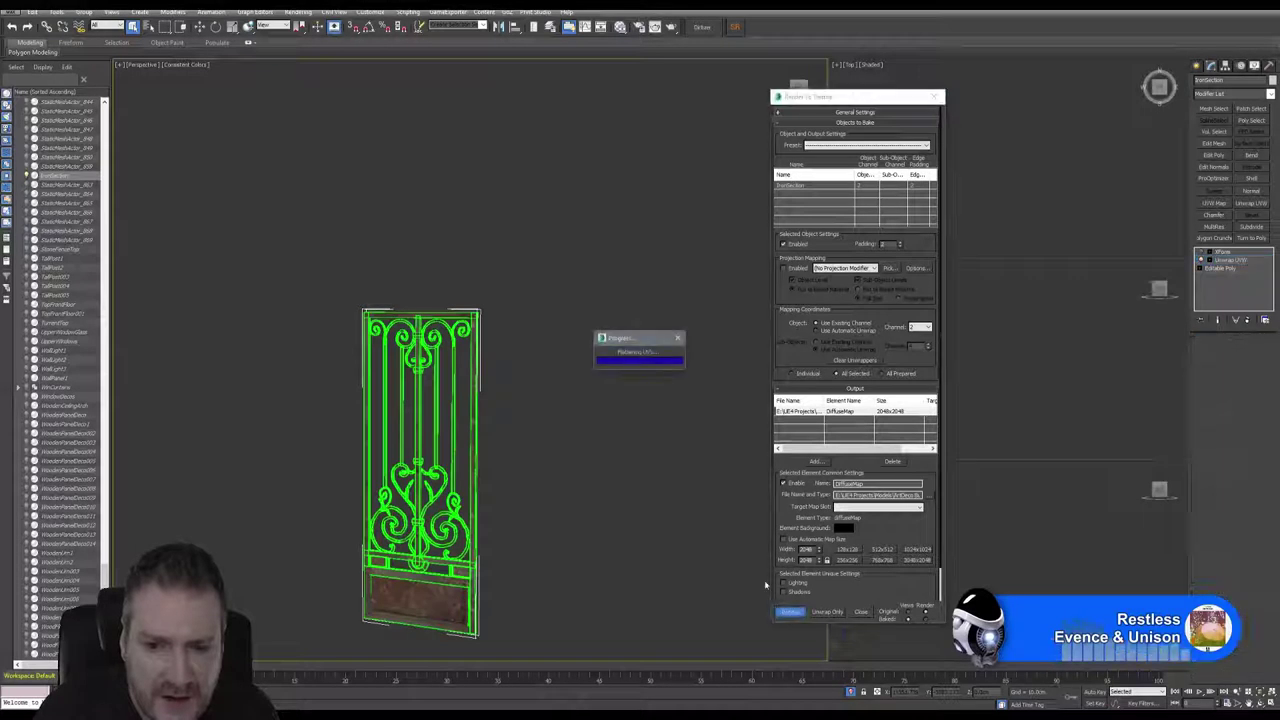
pyautogui.click(604, 432)
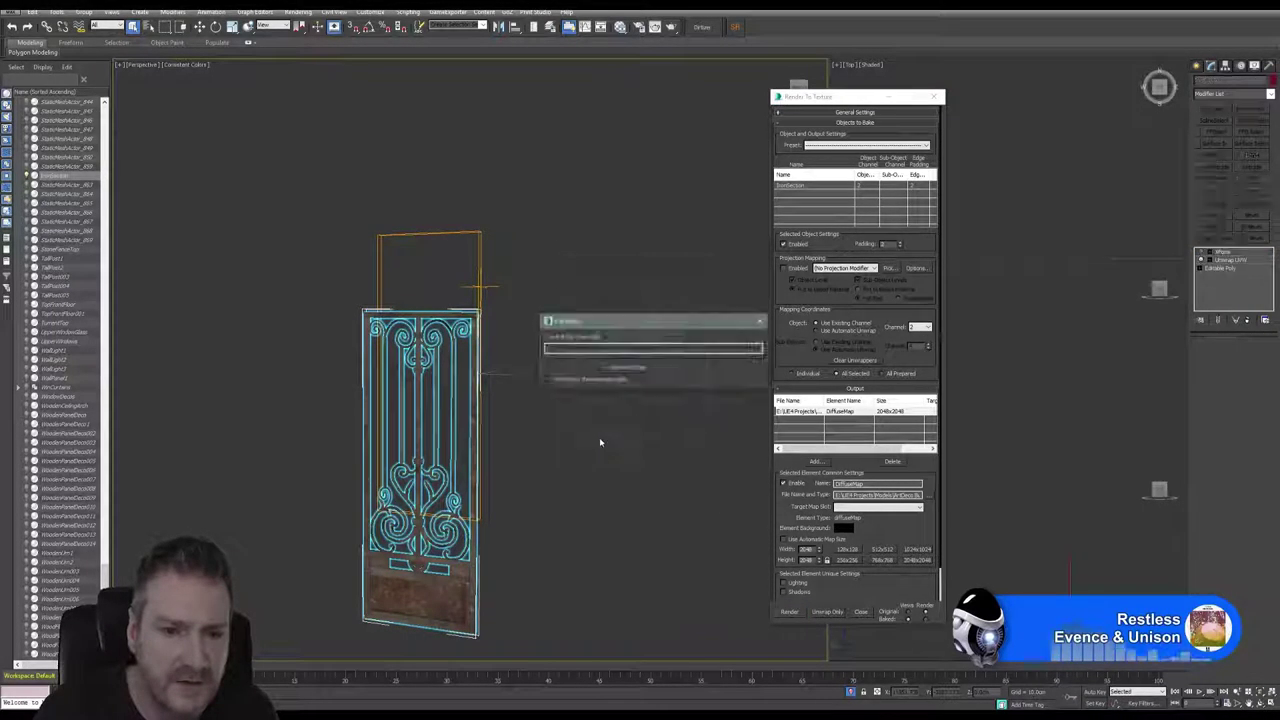
pyautogui.click(624, 369)
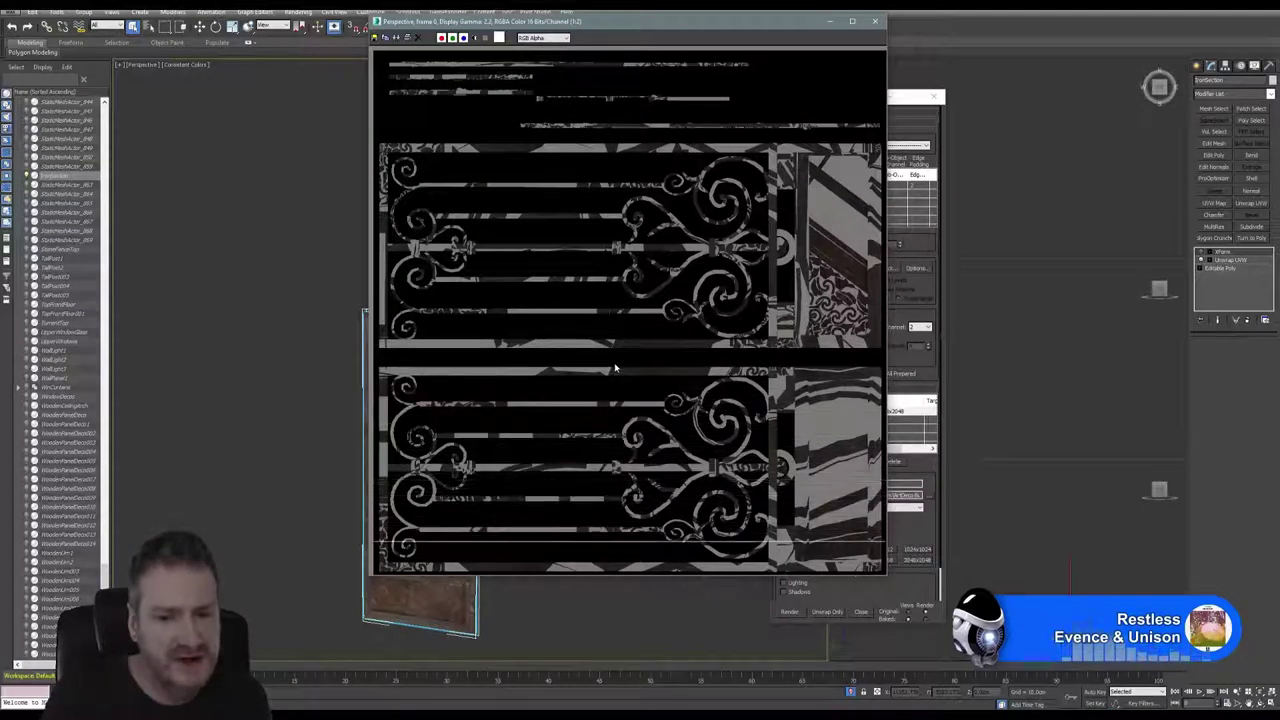
pyautogui.click(875, 20)
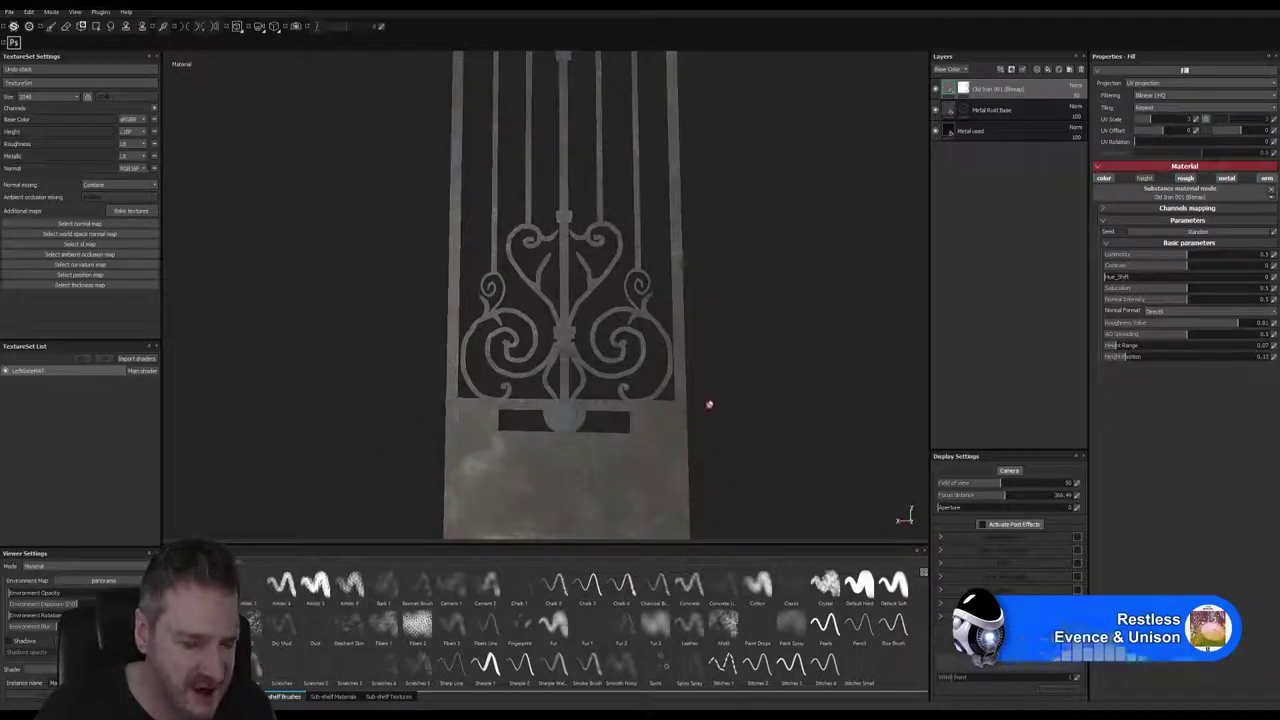
# Step: Switch to Substance Painter and examine the iron material on the gate from several angles
pyautogui.keyDown('alt'); pyautogui.moveTo(754, 357); pyautogui.dragTo(466, 394); pyautogui.keyUp('alt')
pyautogui.keyDown('alt'); pyautogui.moveTo(706, 277); pyautogui.dragTo(694, 302, button='middle'); pyautogui.keyUp('alt')
pyautogui.keyDown('alt'); pyautogui.moveTo(709, 420); pyautogui.dragTo(639, 452); pyautogui.keyUp('alt')
pyautogui.keyDown('alt'); pyautogui.moveTo(640, 452); pyautogui.dragTo(751, 460, button='right'); pyautogui.keyUp('alt')
pyautogui.keyDown('alt'); pyautogui.moveTo(763, 434); pyautogui.dragTo(720, 440); pyautogui.keyUp('alt')
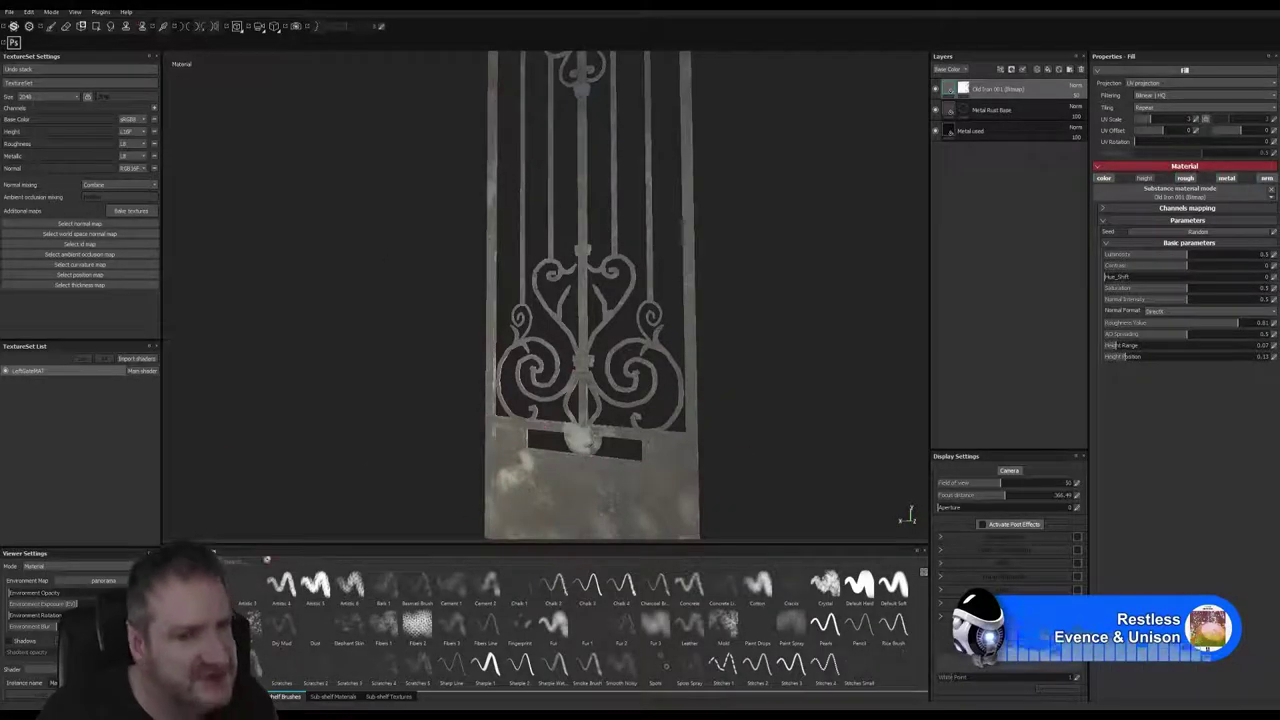
pyautogui.keyDown('alt'); pyautogui.moveTo(712, 335); pyautogui.dragTo(524, 355, button='right'); pyautogui.keyUp('alt')
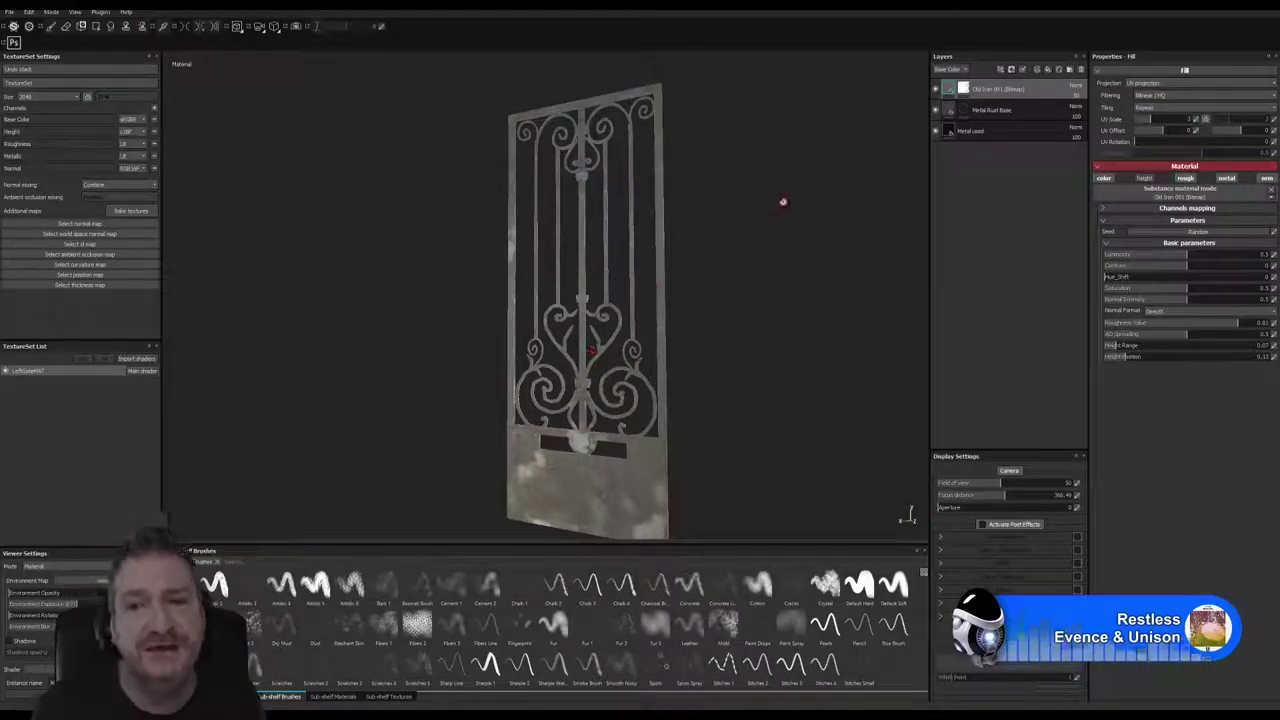
# Step: Return to 3ds Max, close Render To Texture, and end the gate's isolation to show the whole building scene
pyautogui.click(1221, 5)
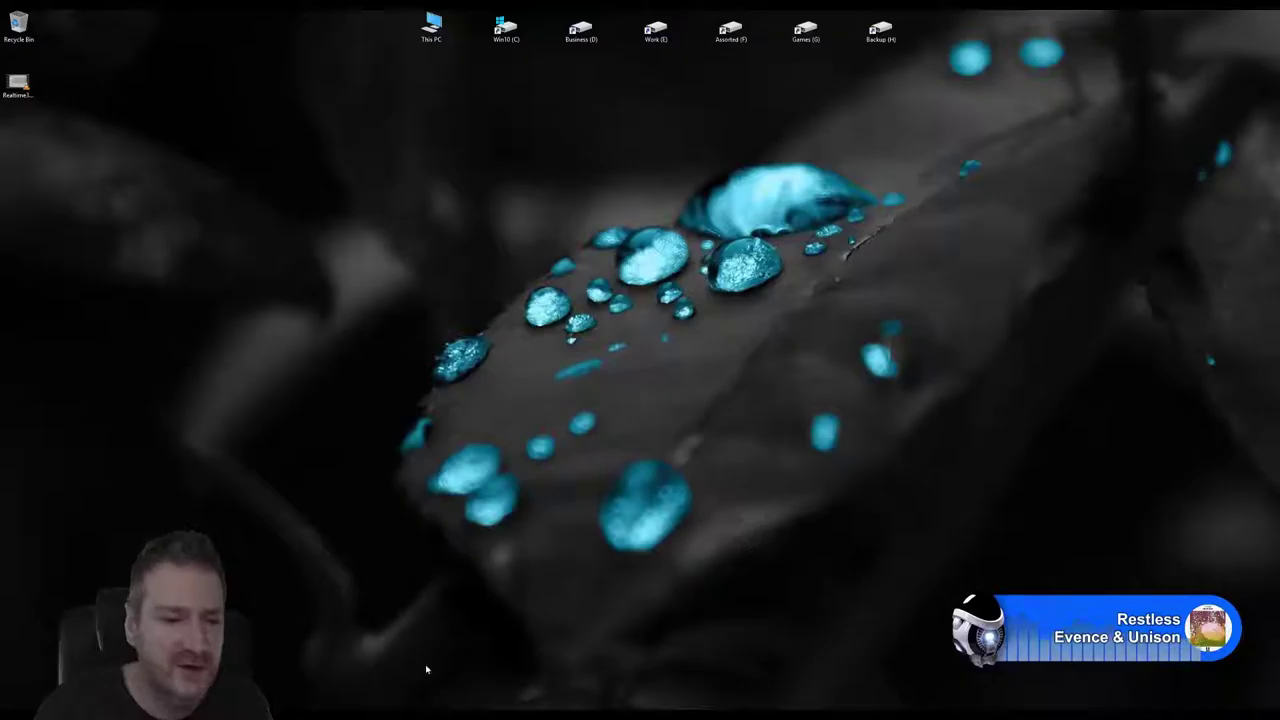
pyautogui.click(440, 712)
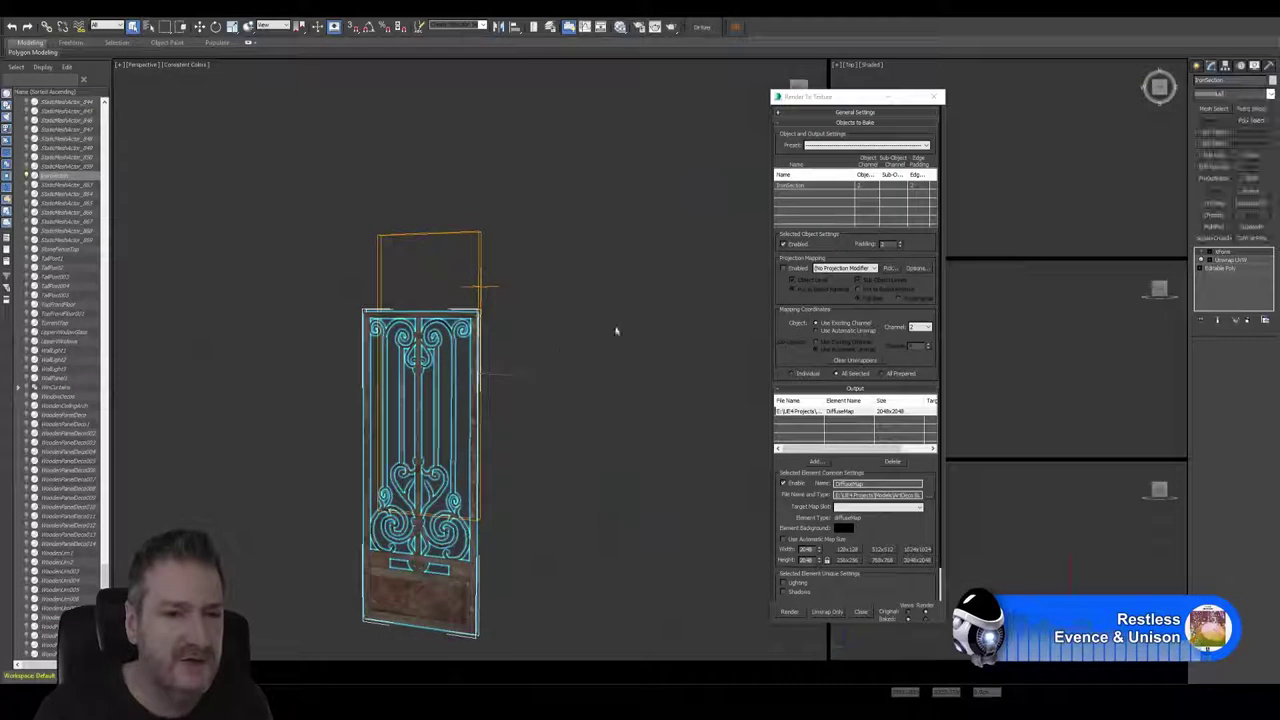
pyautogui.click(934, 97)
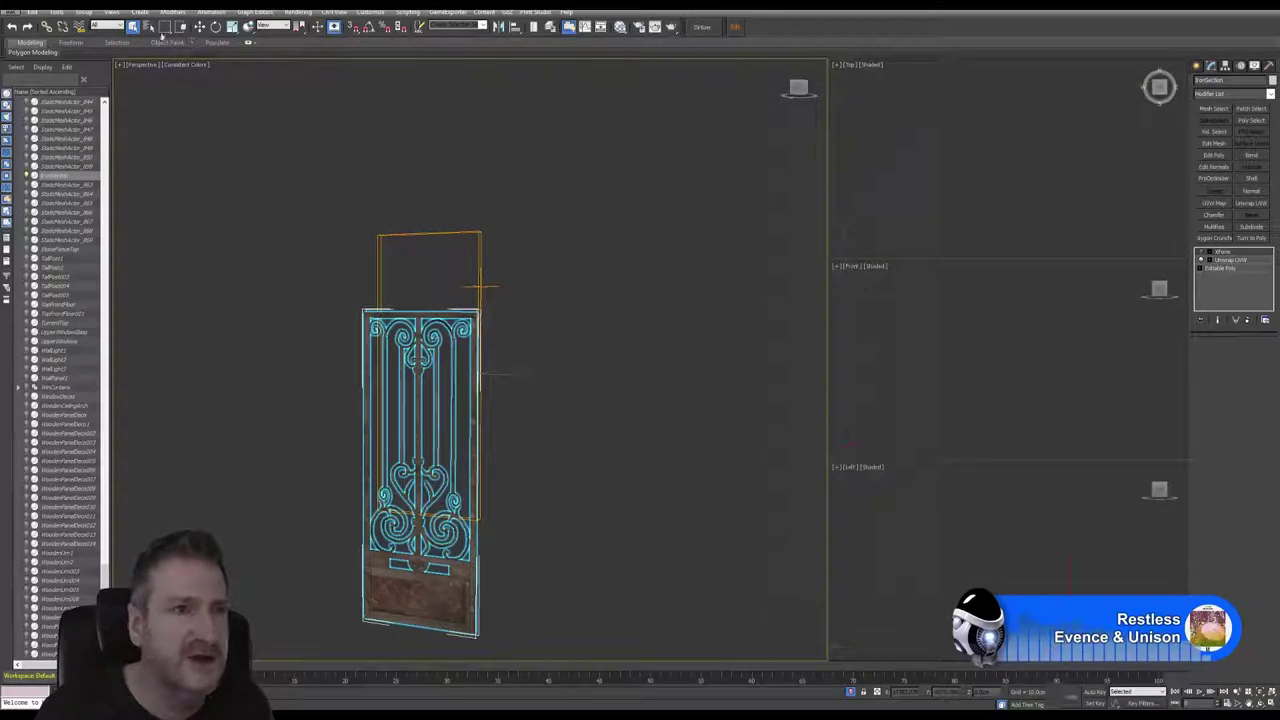
pyautogui.click(57, 11)
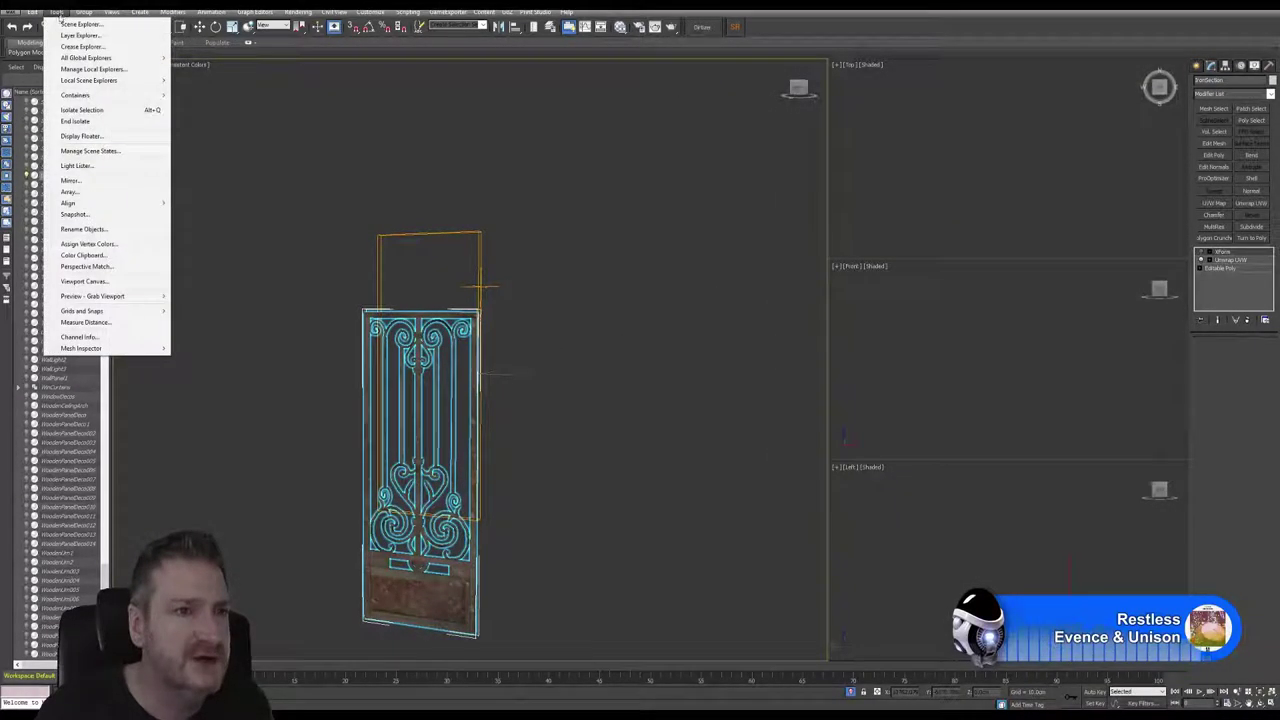
pyautogui.click(89, 121)
pyautogui.keyDown('alt'); pyautogui.moveTo(343, 320); pyautogui.dragTo(683, 413, button='middle'); pyautogui.keyUp('alt')
pyautogui.moveTo(423, 351); pyautogui.dragTo(629, 363, button='middle')
pyautogui.scroll(3, 563, 386)
pyautogui.scroll(2, 328, 398)
pyautogui.moveTo(390, 388); pyautogui.dragTo(448, 370, button='middle')
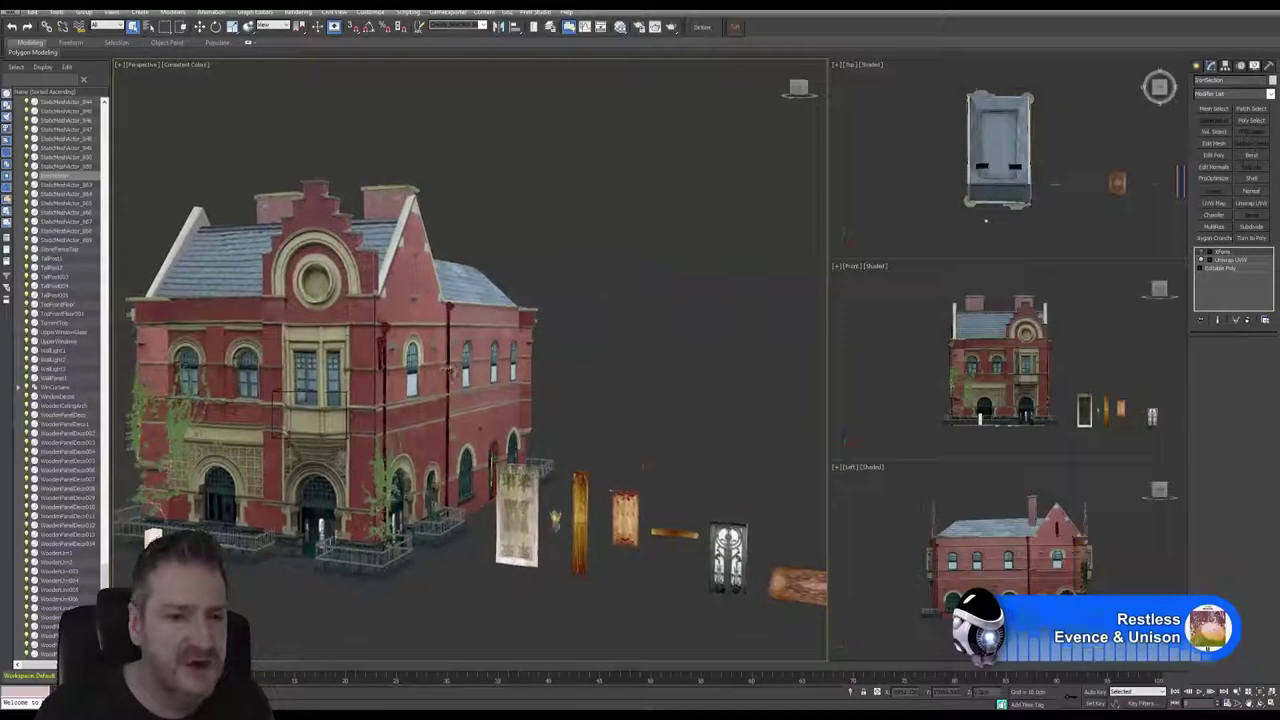
pyautogui.moveTo(689, 346); pyautogui.dragTo(754, 336, button='middle')
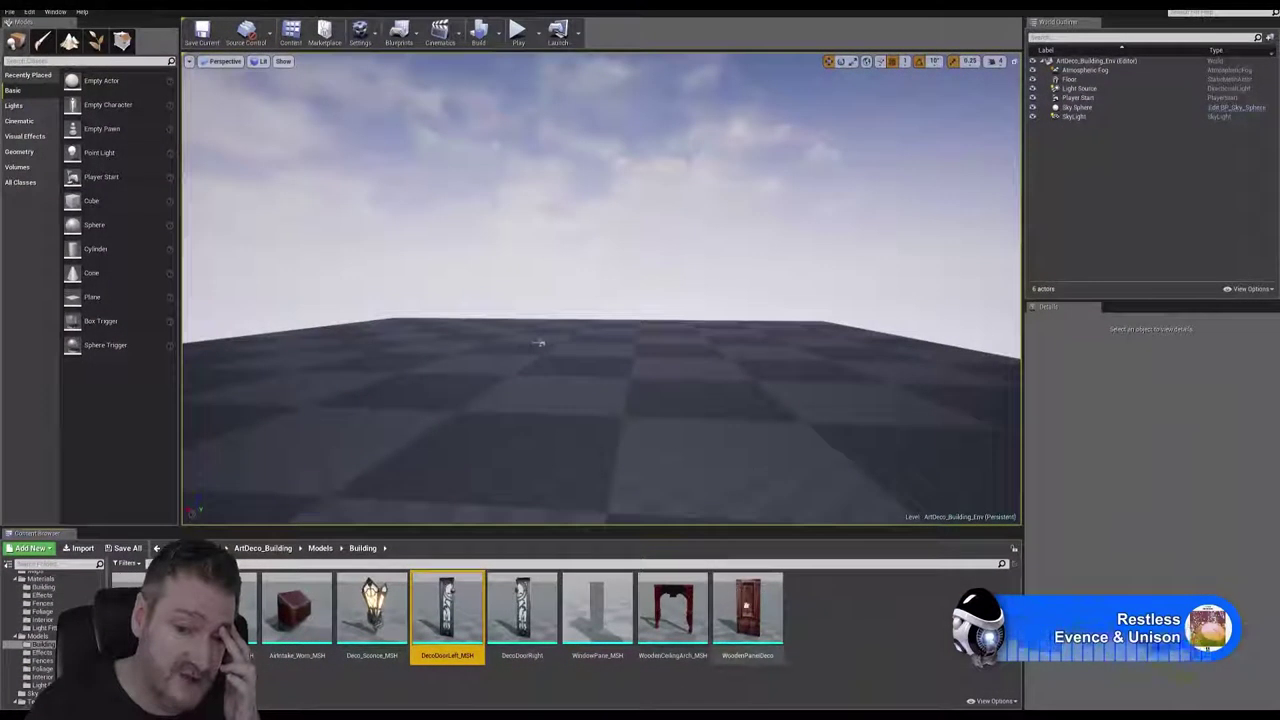
# Step: Open the WoodenPanelDeco static mesh in Unreal Editor and examine the whole carved wooden panel
pyautogui.doubleClick(748, 610)
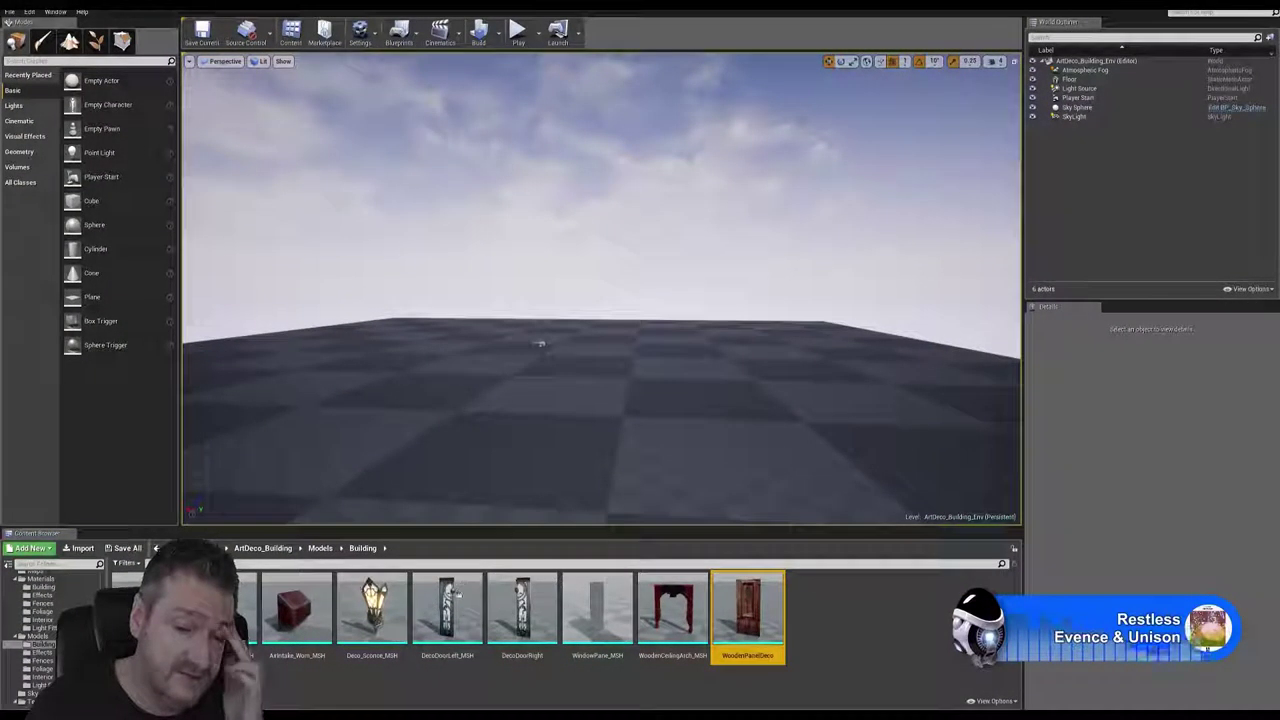
pyautogui.scroll(-6, 546, 403)
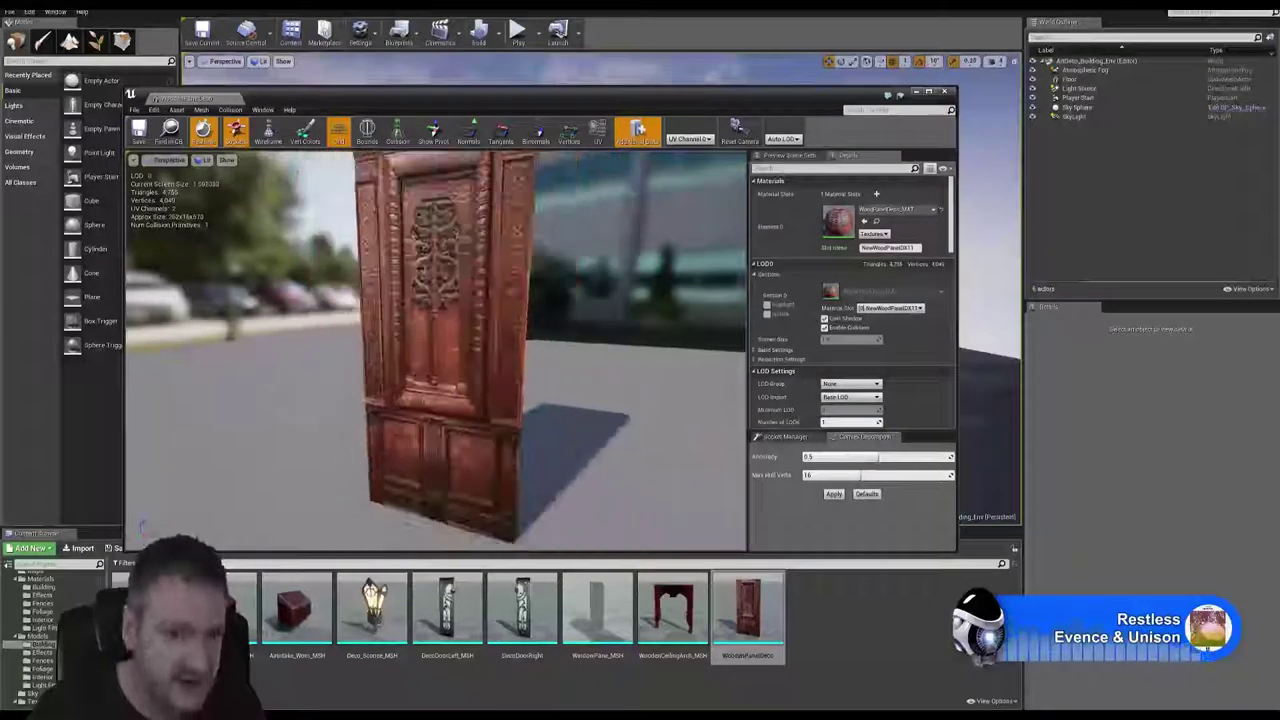
pyautogui.keyDown('alt'); pyautogui.moveTo(591, 381); pyautogui.dragTo(568, 352); pyautogui.keyUp('alt')
pyautogui.keyDown('alt'); pyautogui.moveTo(425, 171); pyautogui.dragTo(423, 162); pyautogui.keyUp('alt')
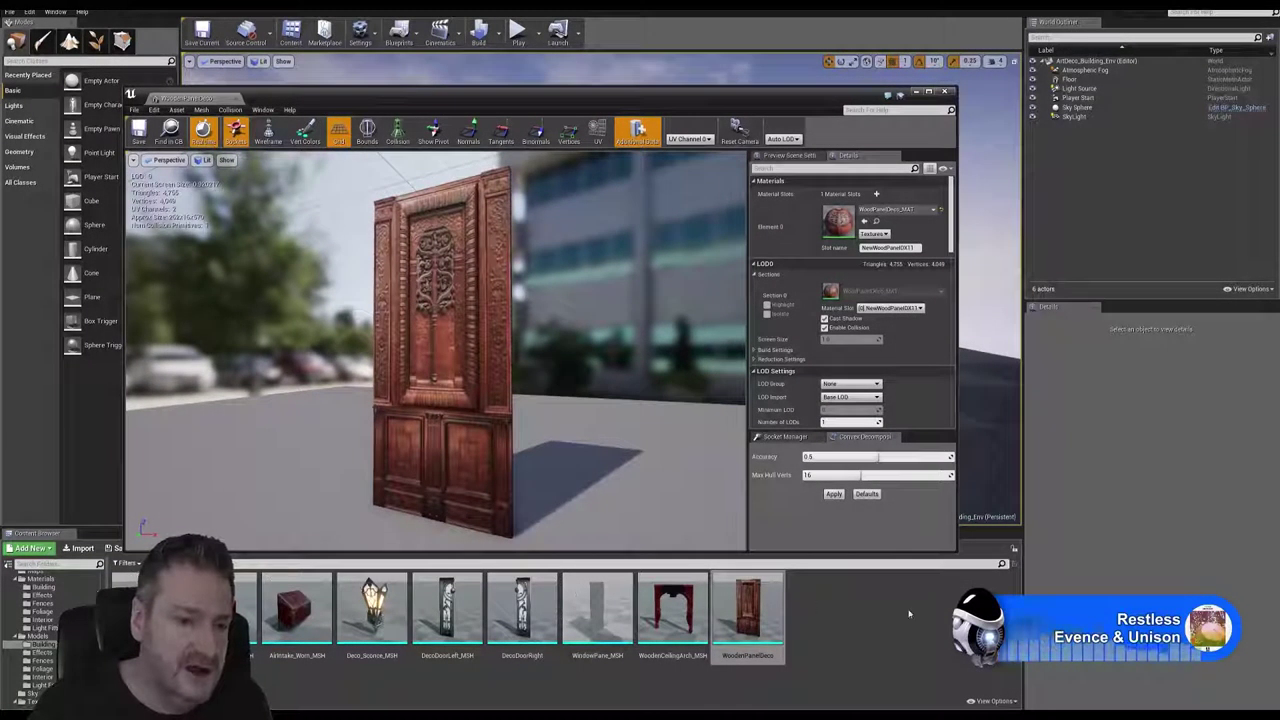